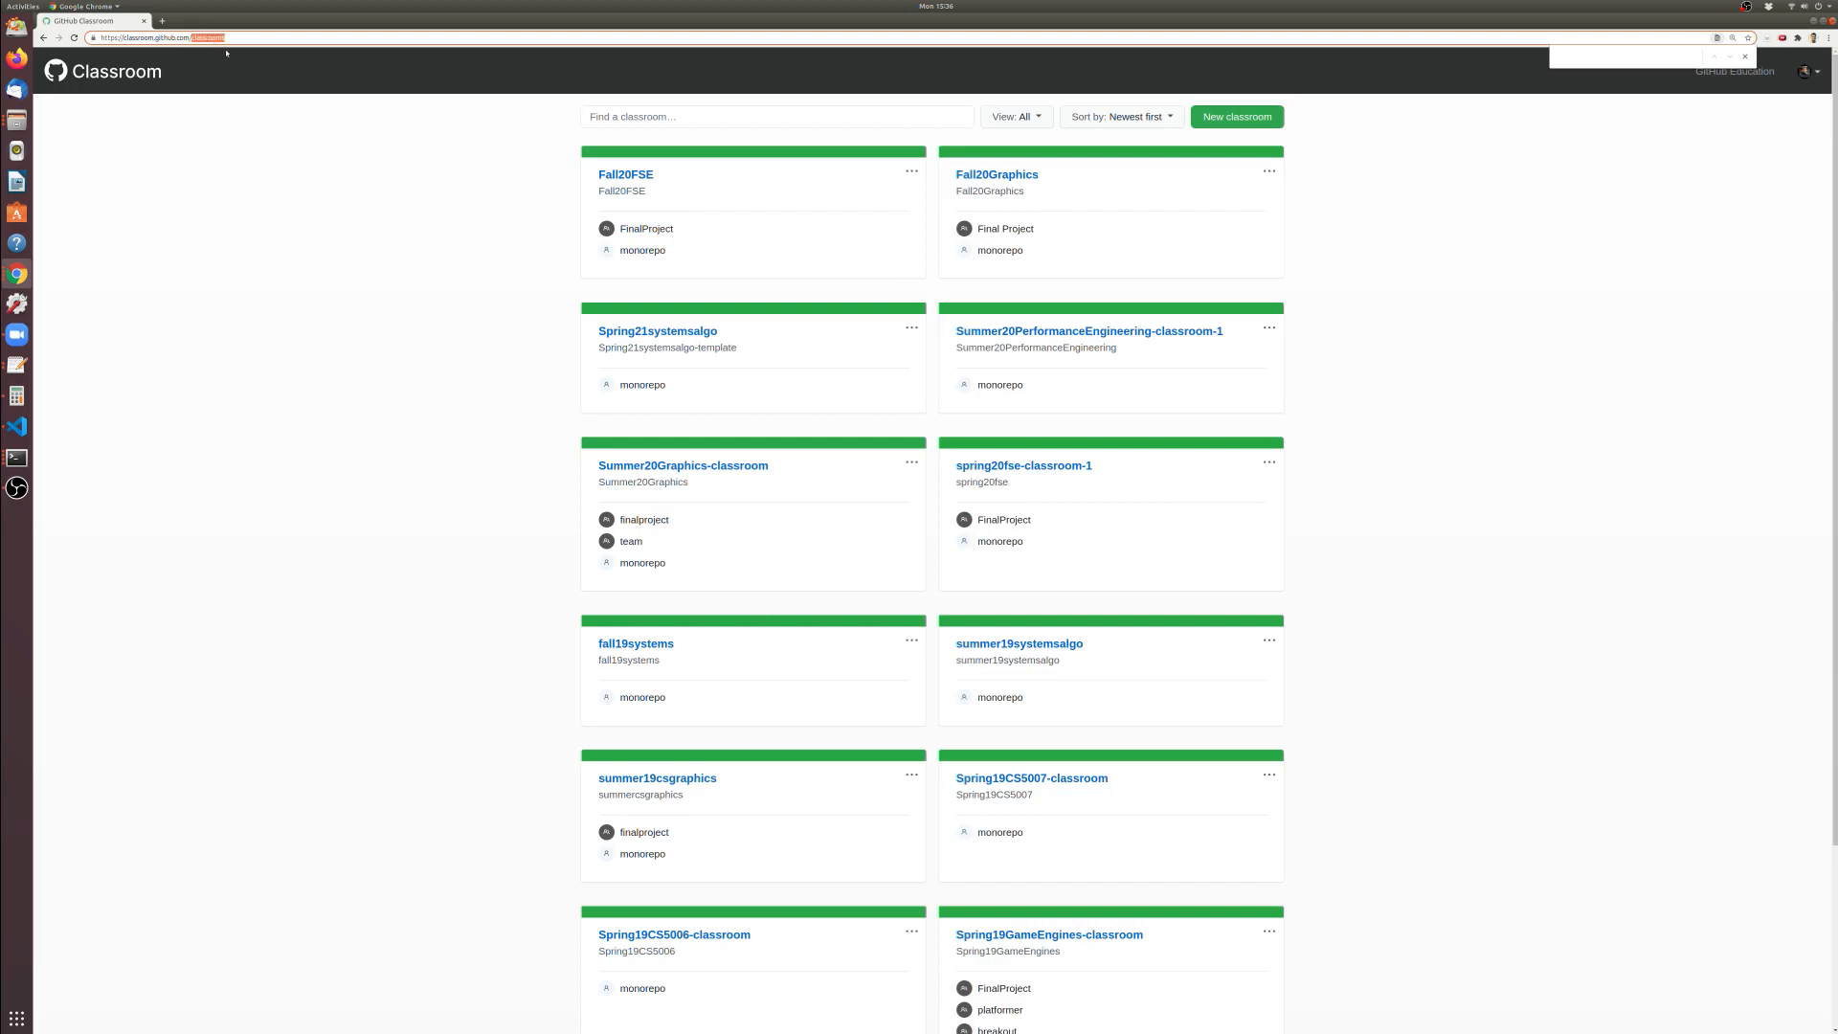
Start a new classroom and open the form for creating a new organization
{"action": "left_click", "coordinate": [1745, 57]}
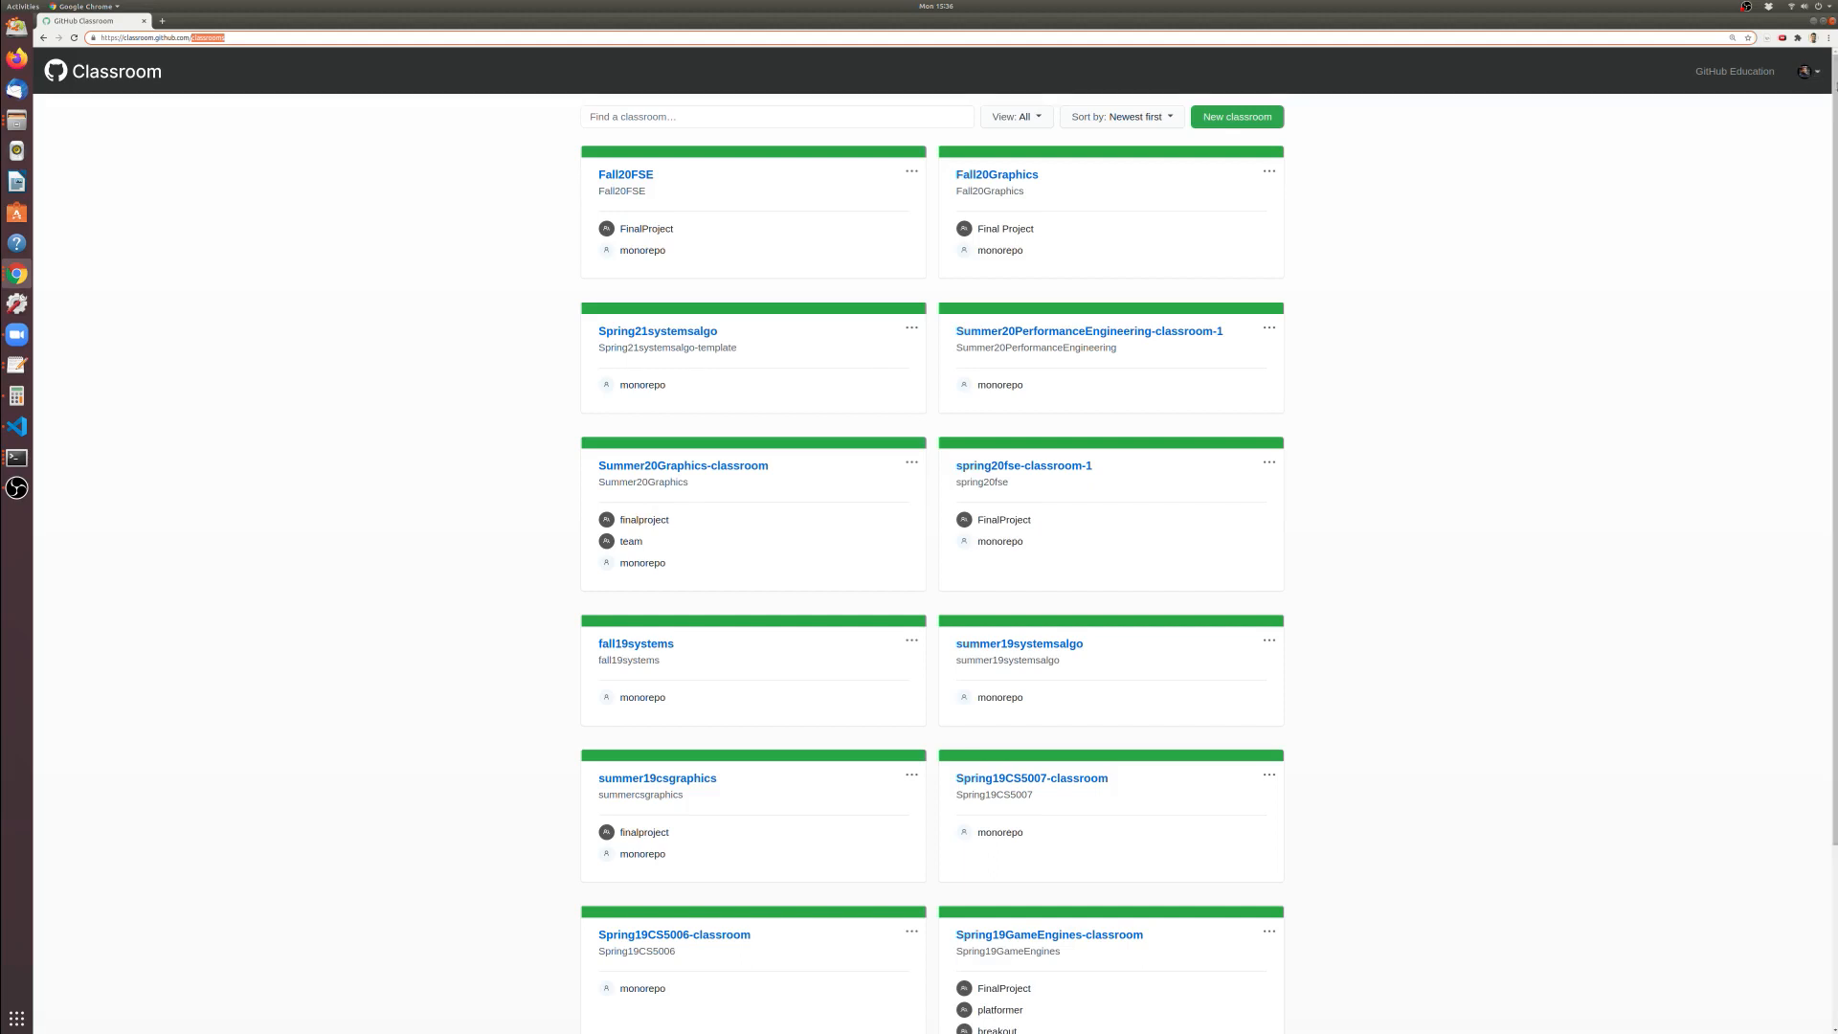
{"action": "left_click", "coordinate": [1263, 119]}
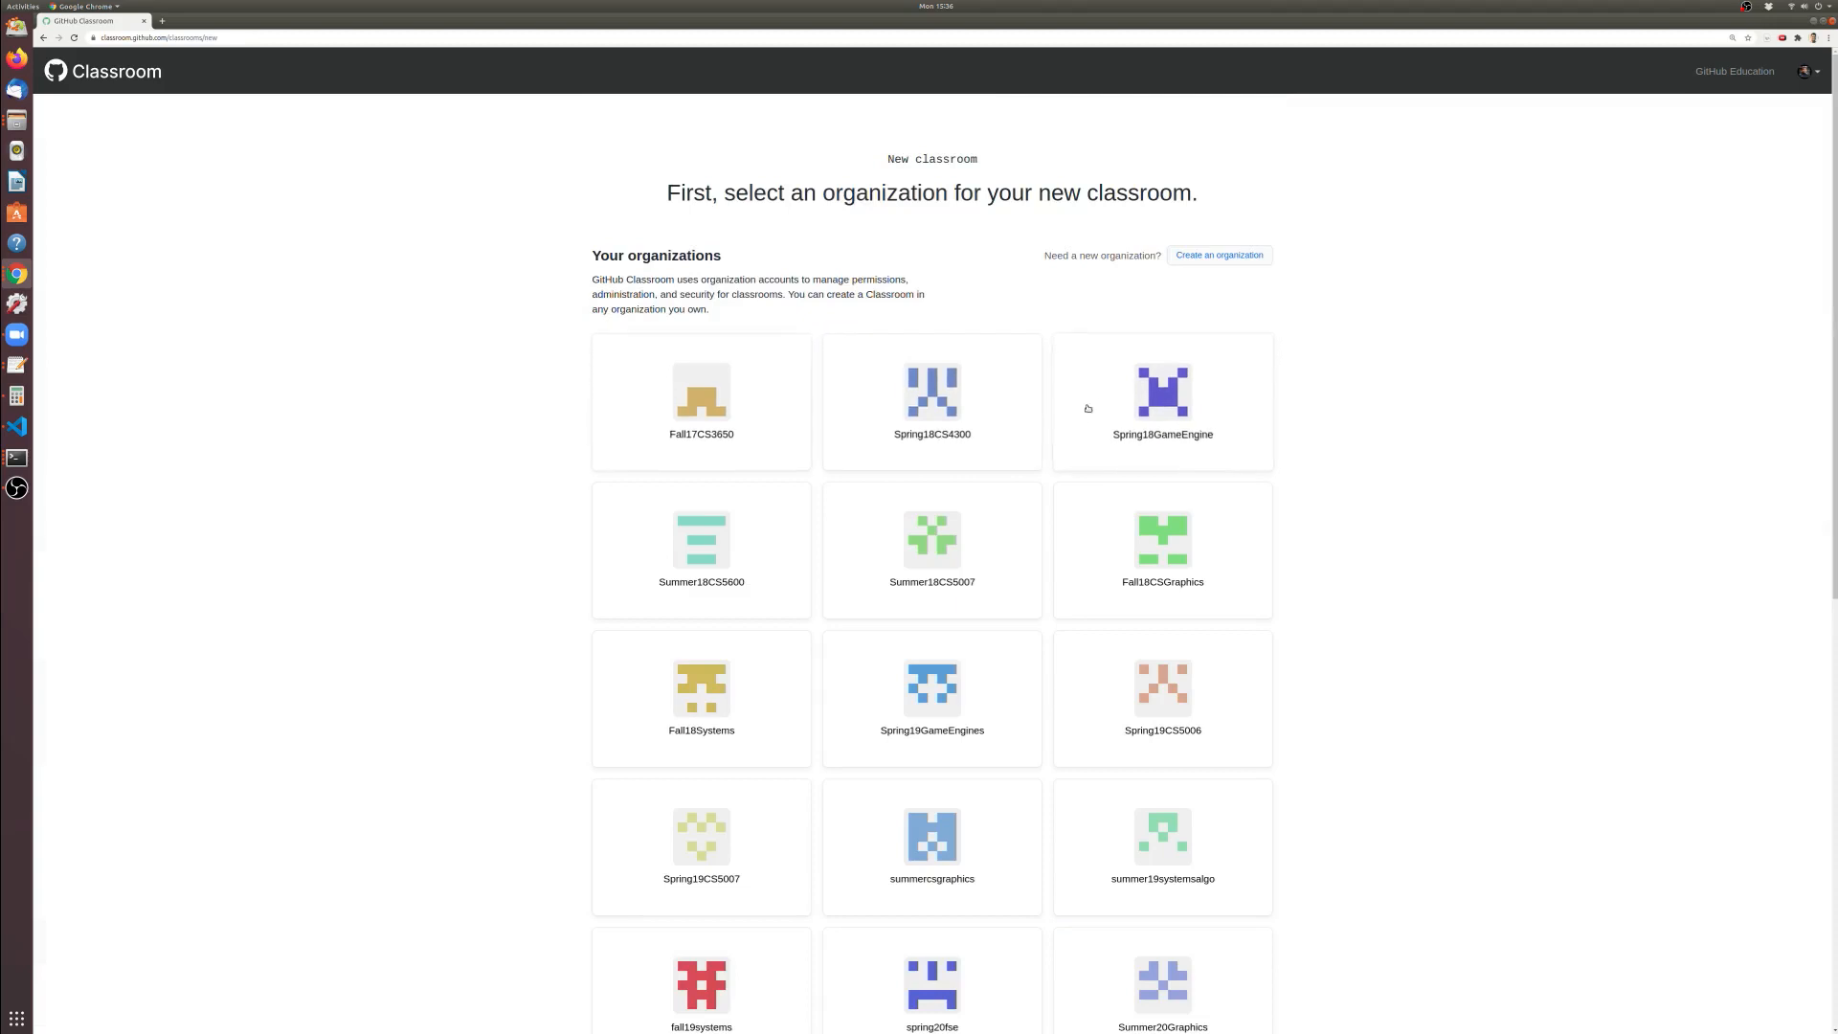
{"action": "scroll", "coordinate": [787, 570], "scroll_direction": "down", "scroll_amount": 2}
{"action": "scroll", "coordinate": [787, 570], "scroll_direction": "down", "scroll_amount": 5}
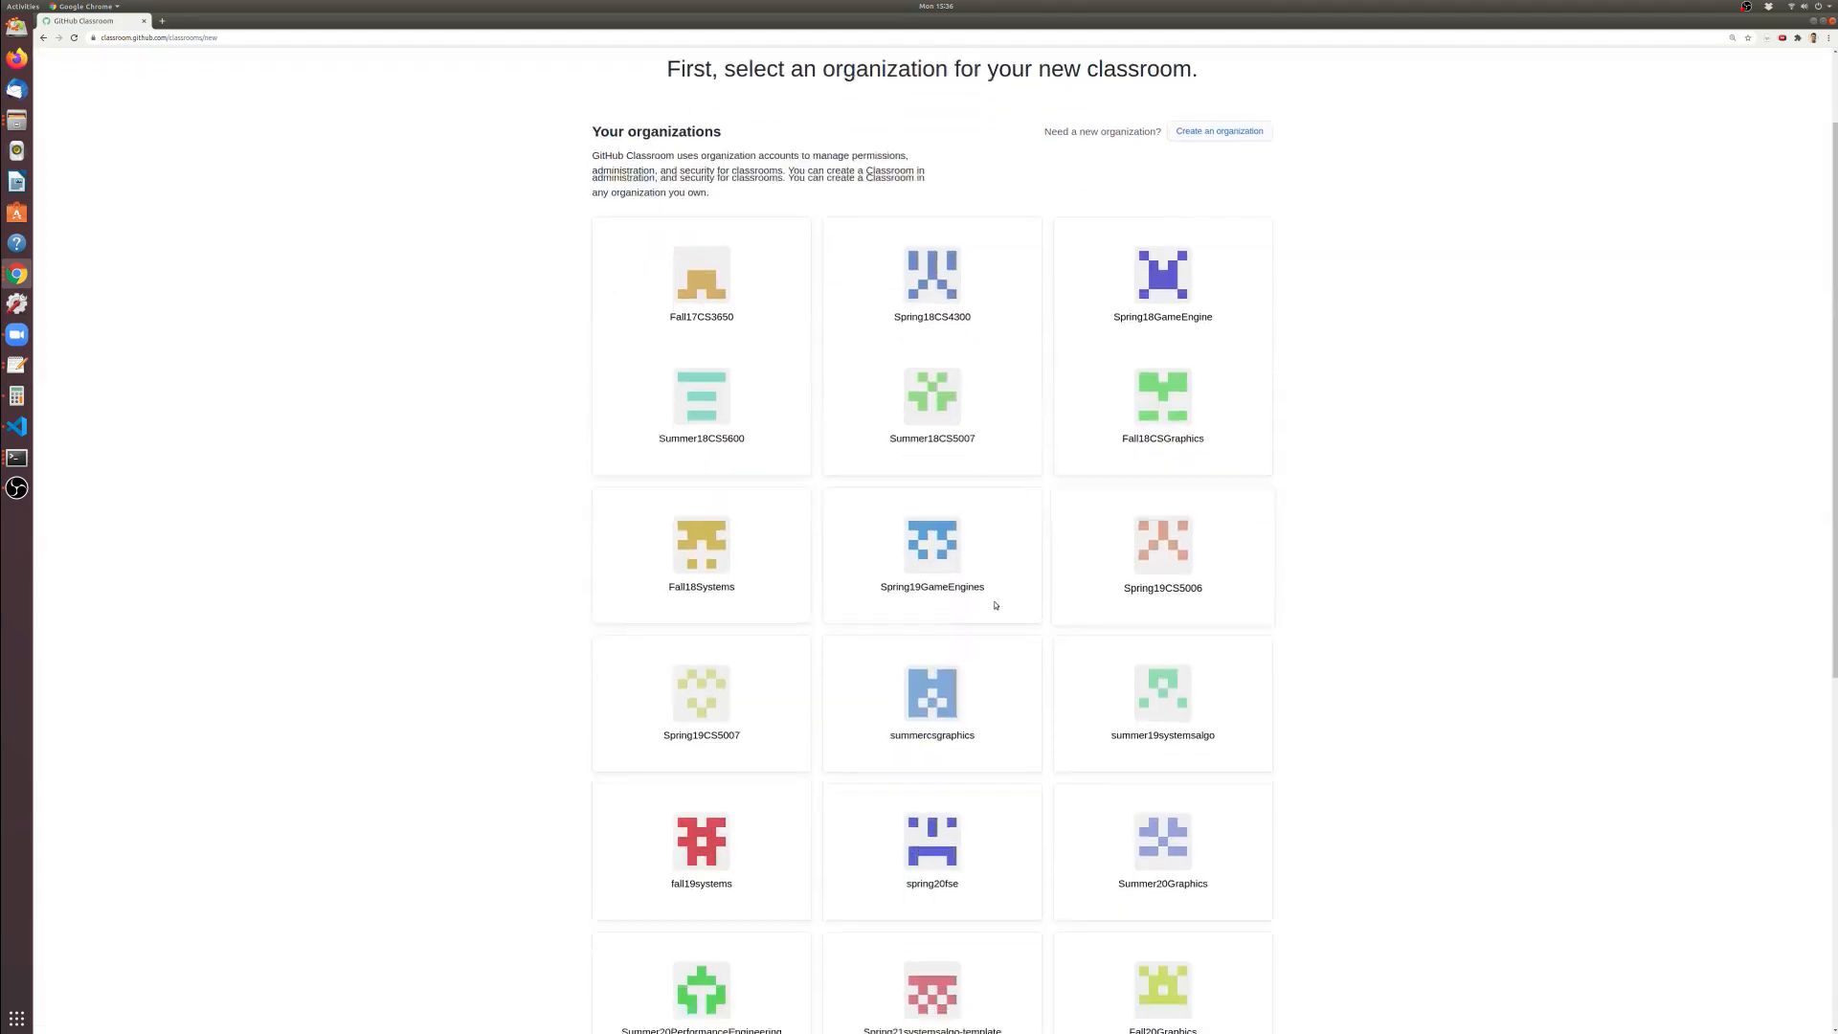
{"action": "scroll", "coordinate": [1317, 485], "scroll_direction": "down", "scroll_amount": 3}
{"action": "scroll", "coordinate": [1318, 484], "scroll_direction": "up", "scroll_amount": 10}
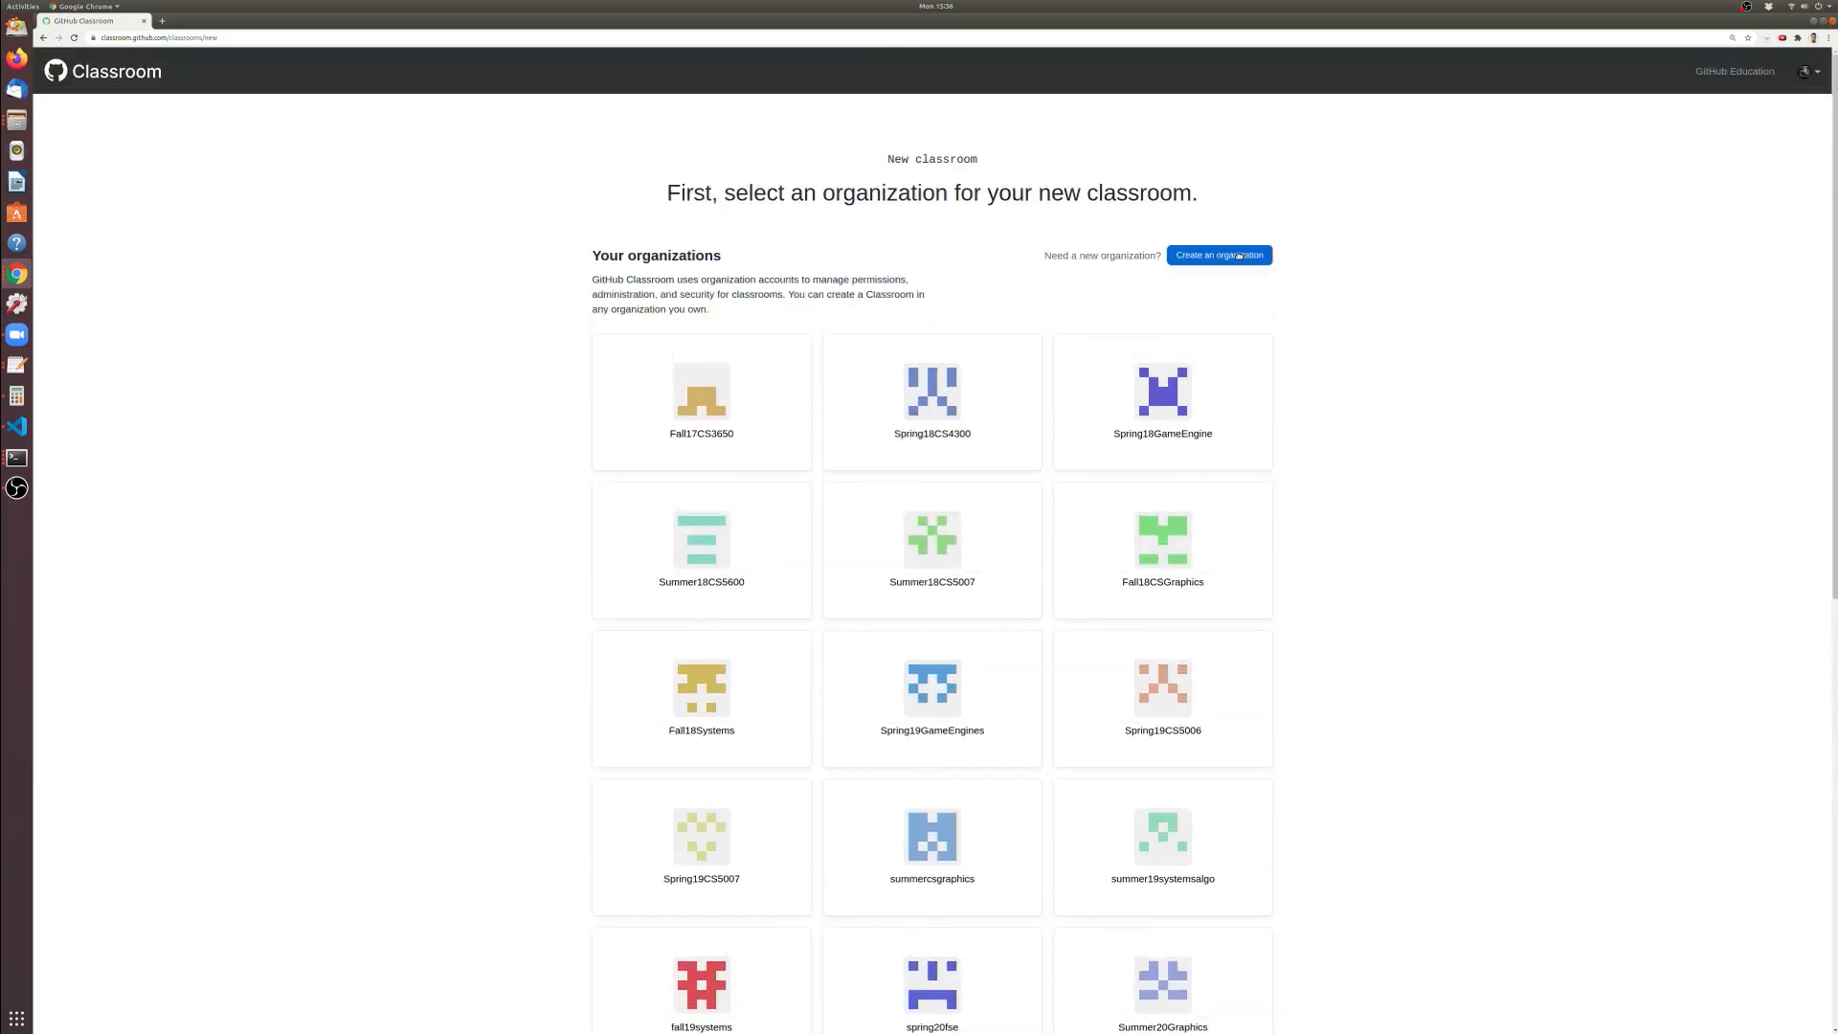
{"action": "left_click", "coordinate": [1238, 255]}
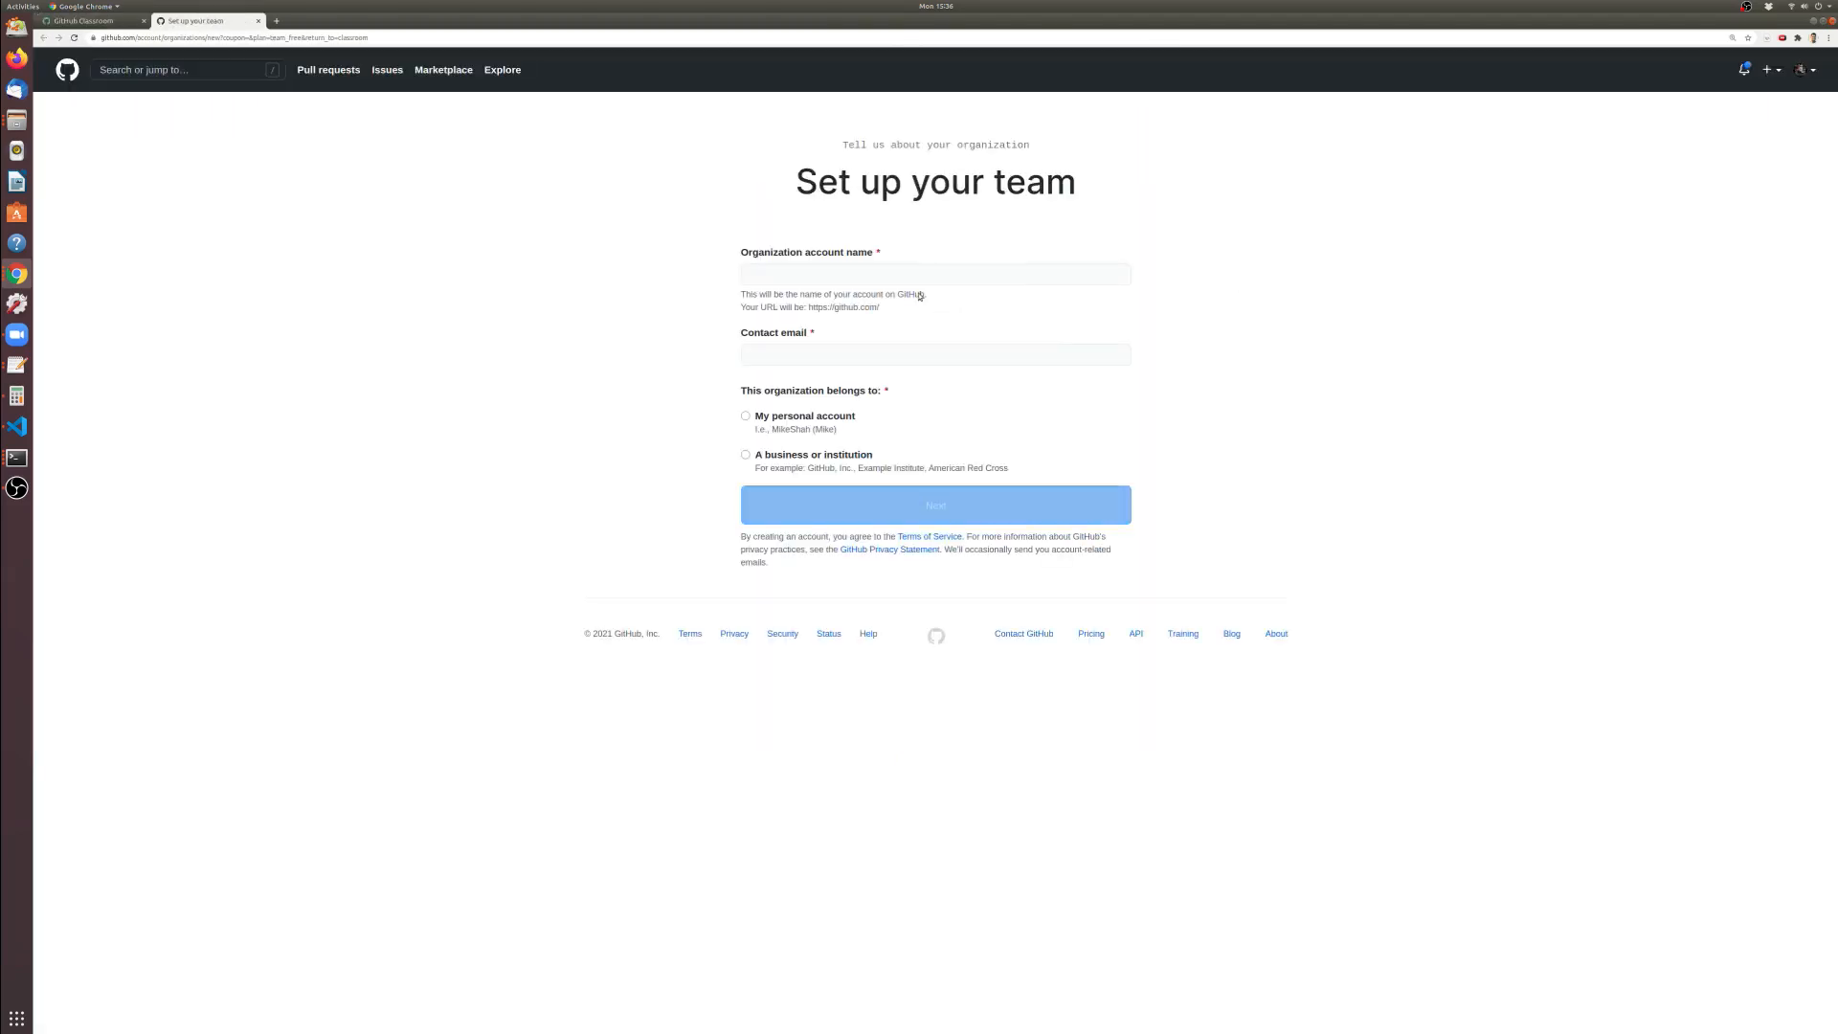
Create the organization Spring21BuildingGameEngines under the personal account, filling in the owner's contact email
{"action": "left_click", "coordinate": [869, 280]}
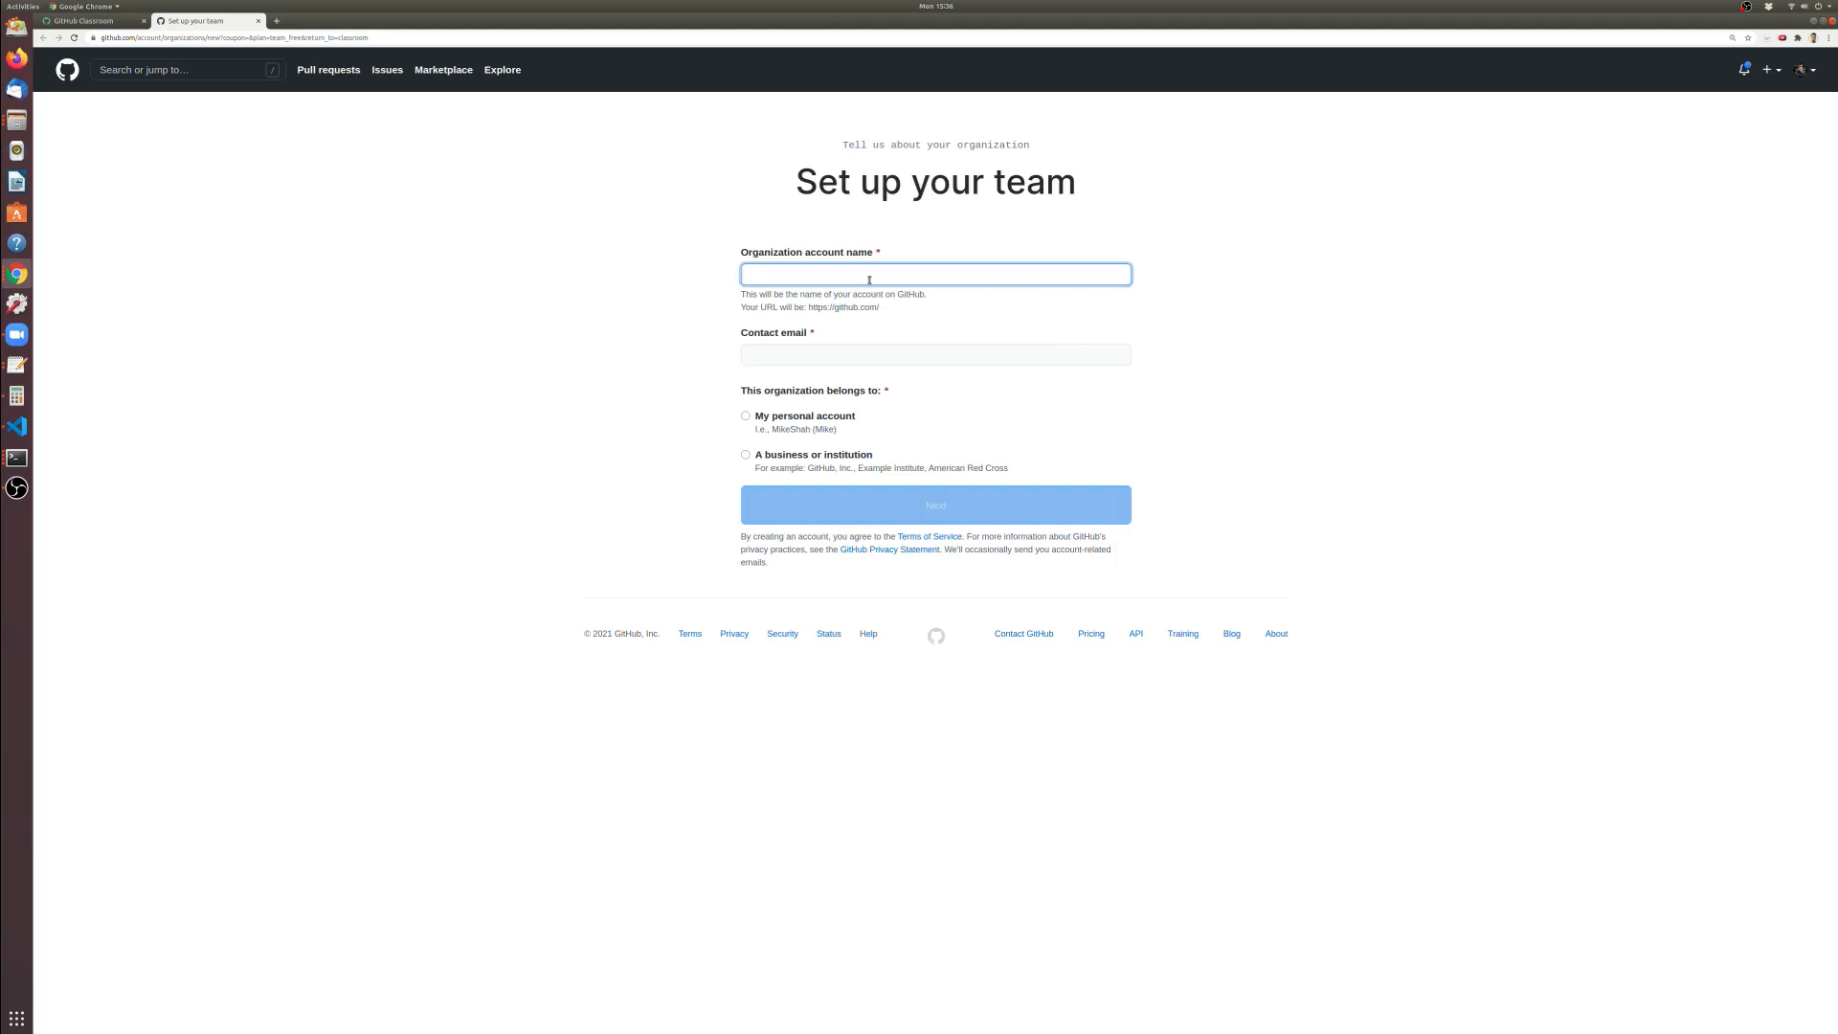
{"action": "left_click", "coordinate": [832, 421]}
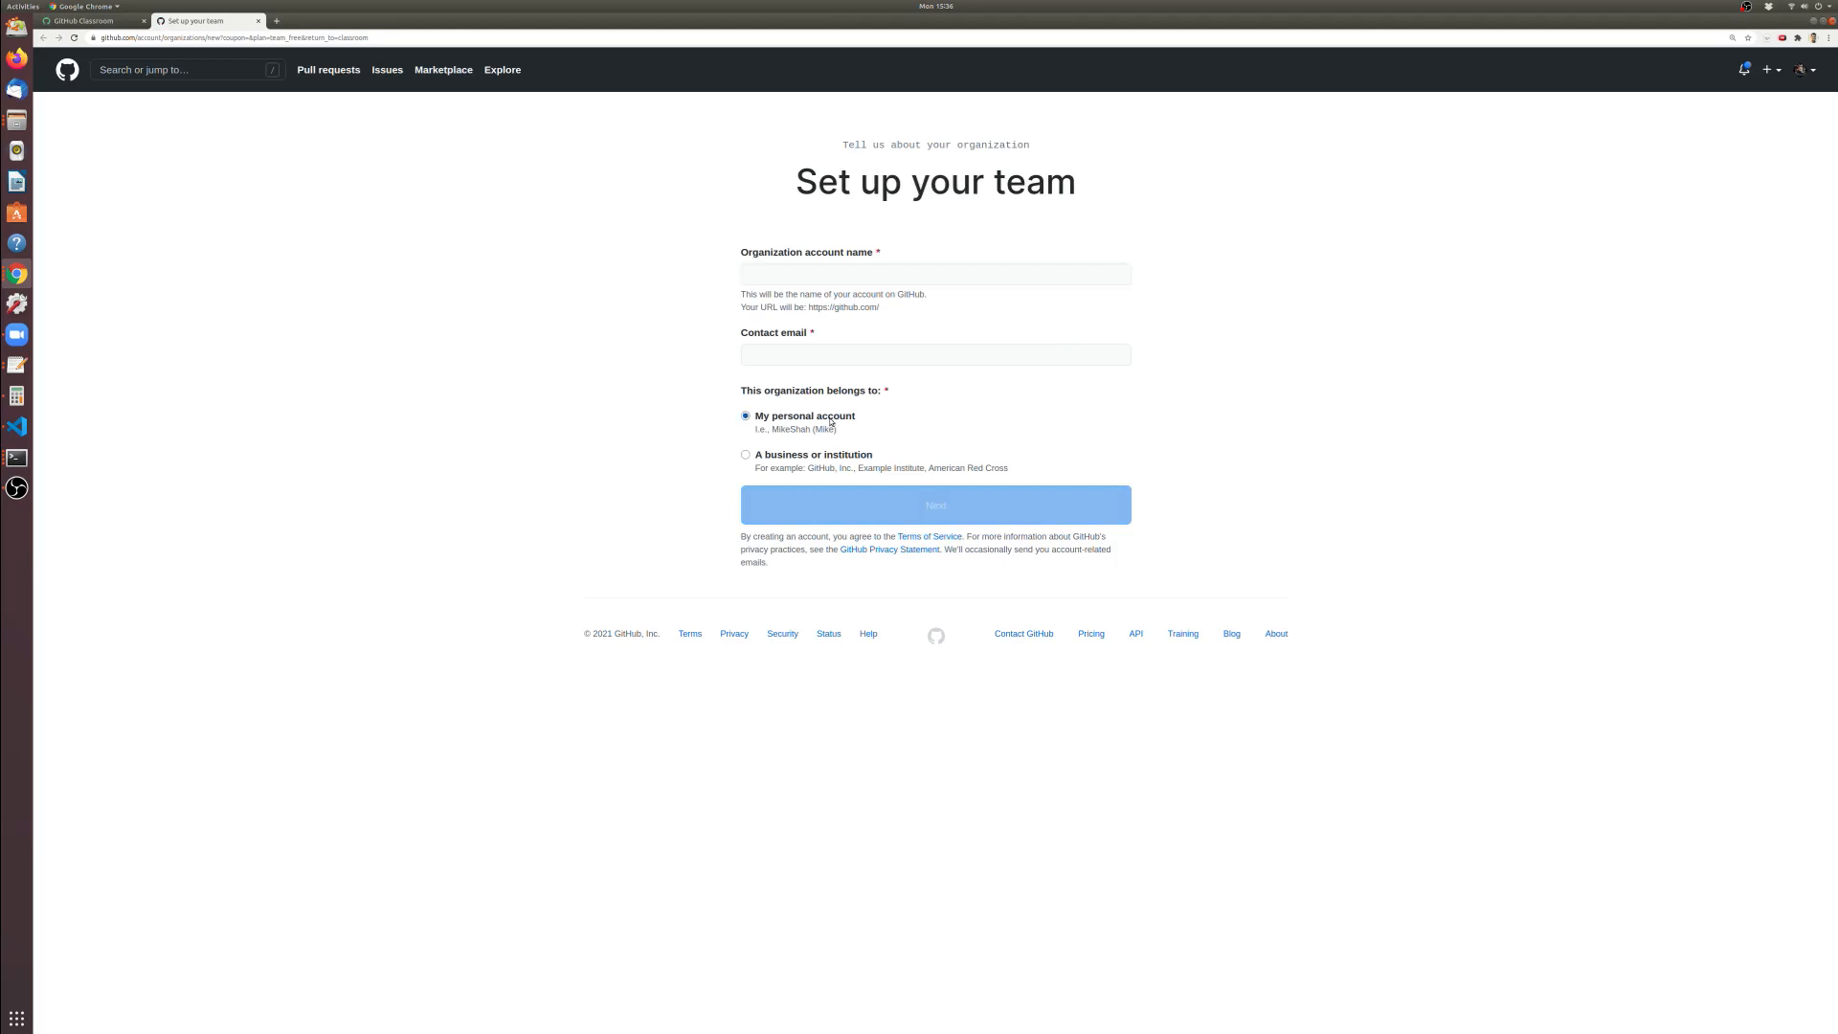
{"action": "left_click", "coordinate": [860, 276]}
{"action": "type", "text": "Spring21BuildingGameEng"}
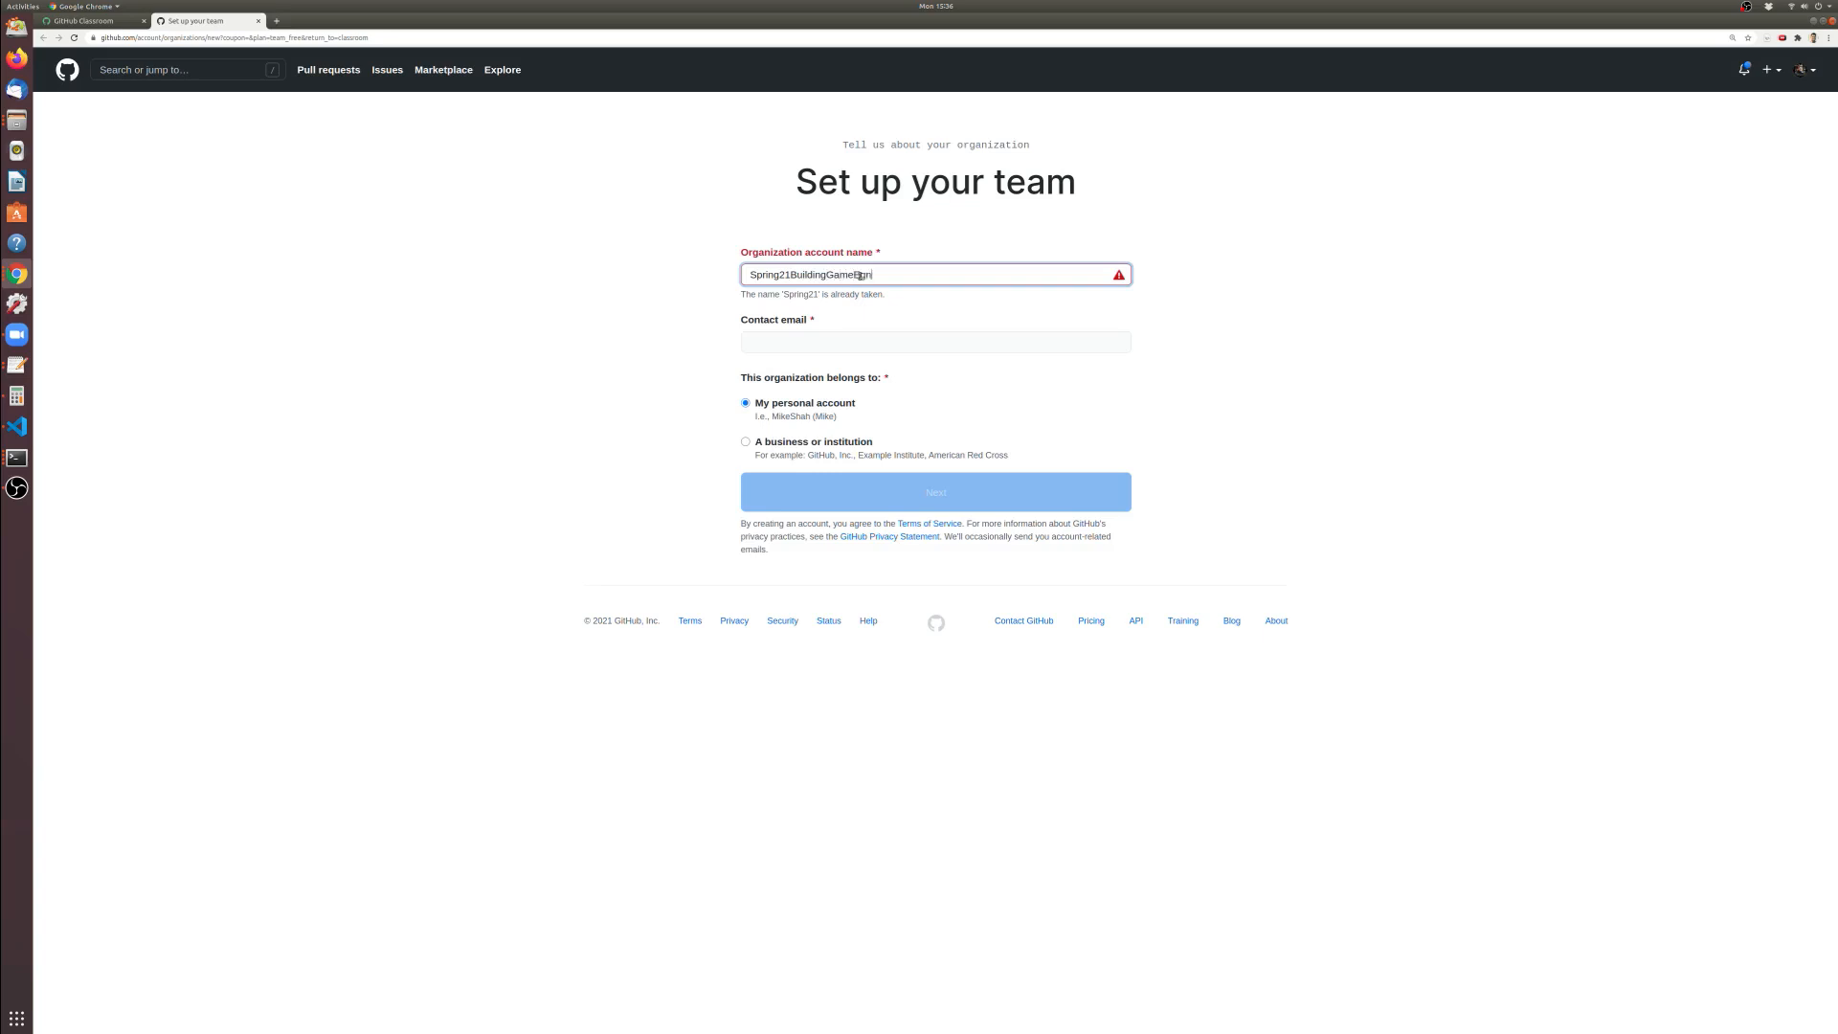
{"action": "type", "text": "ines"}
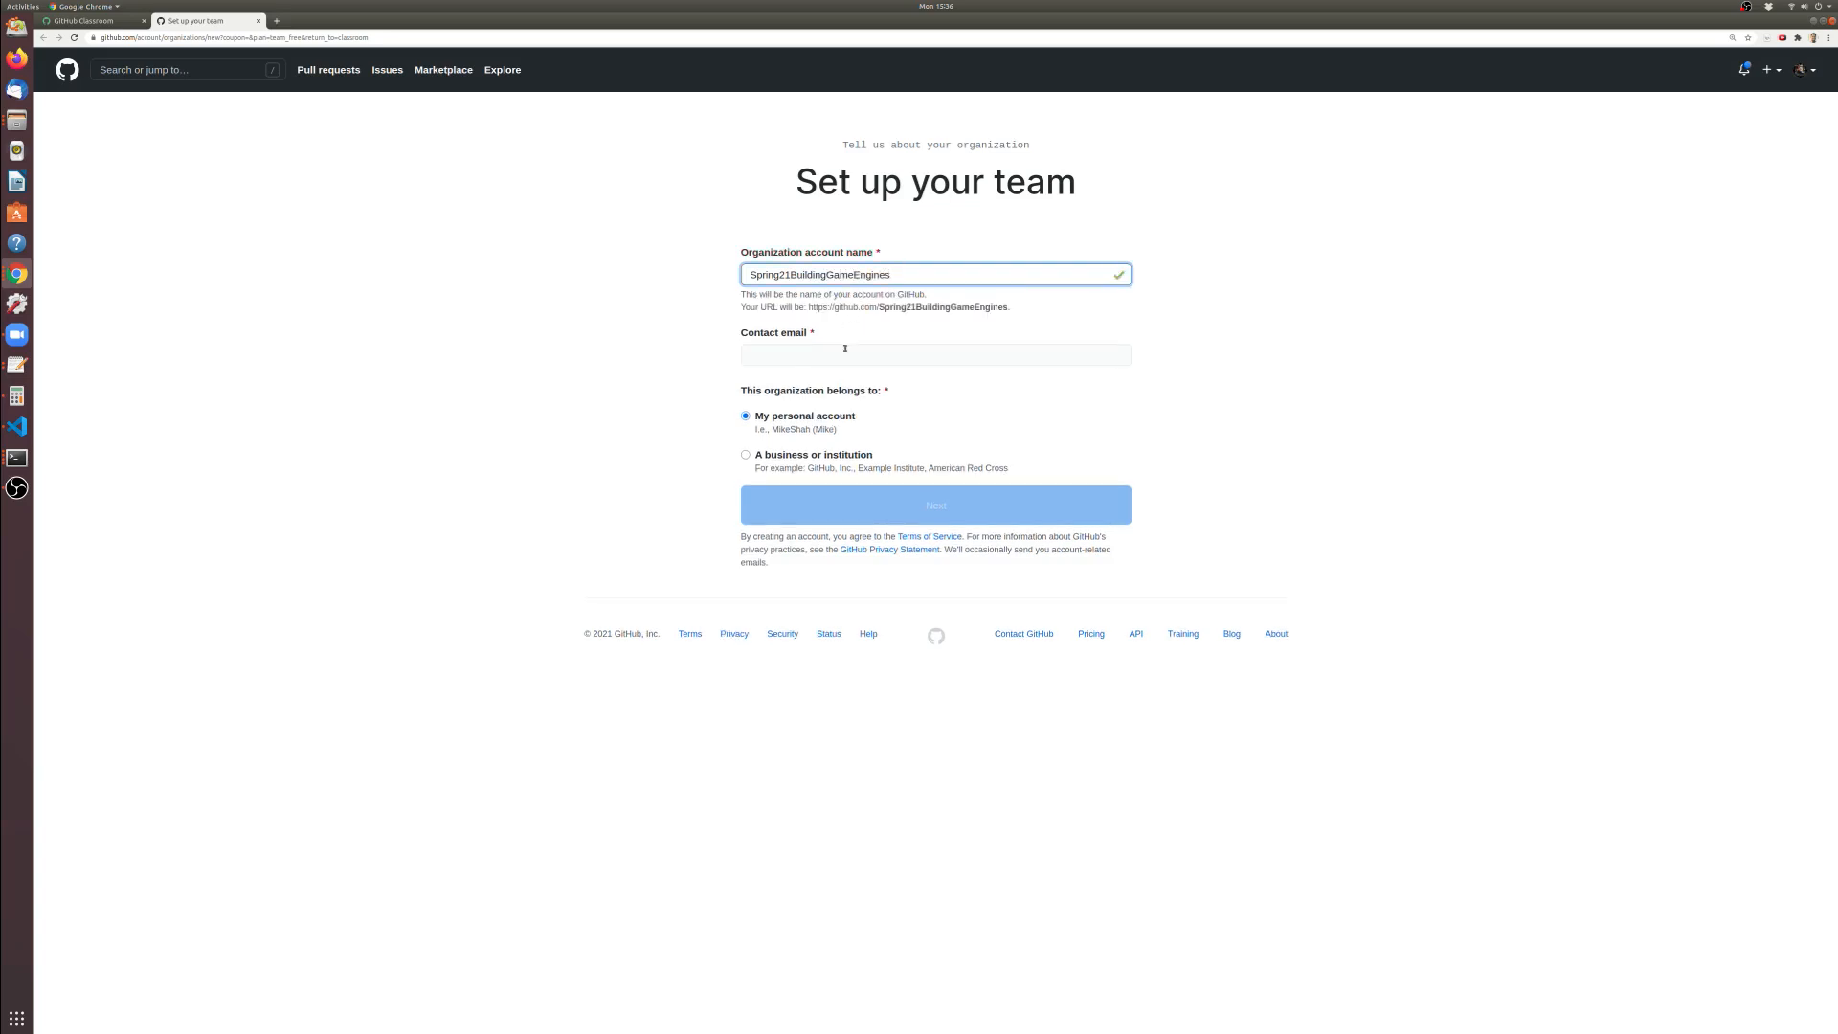
{"action": "left_click", "coordinate": [845, 348]}
{"action": "left_click", "coordinate": [787, 379]}
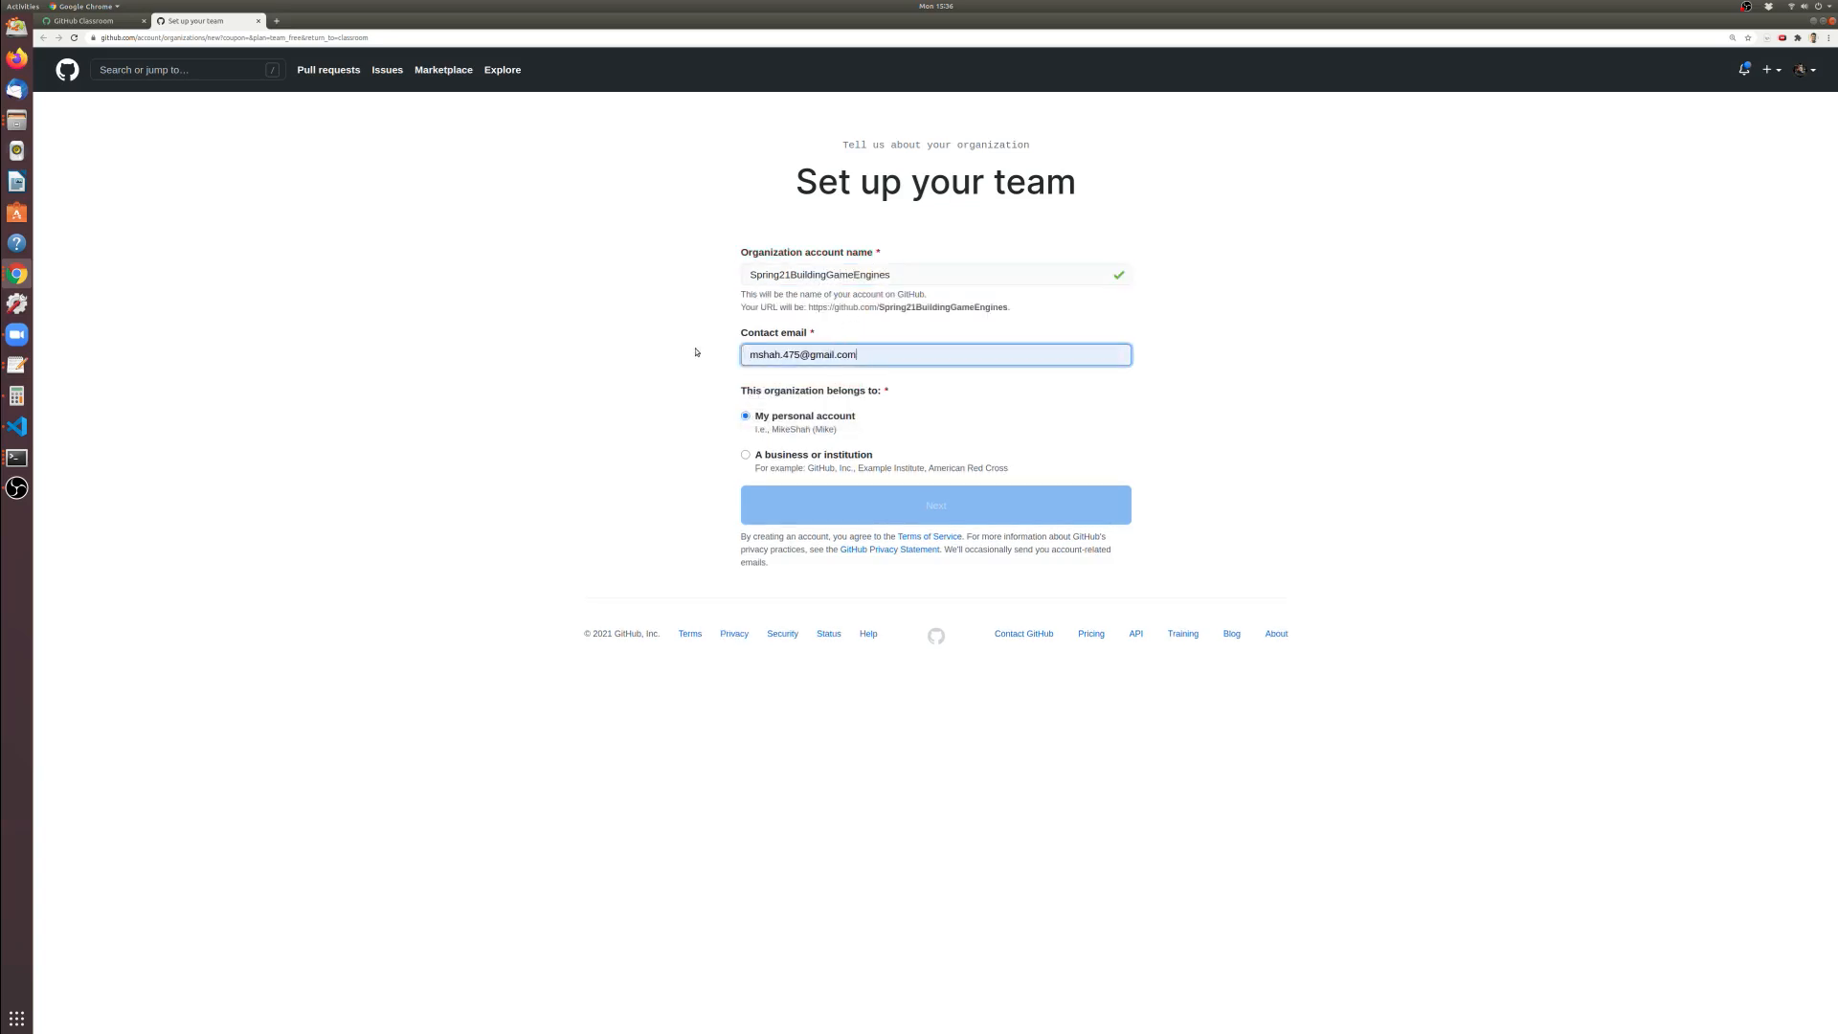
{"action": "left_click", "coordinate": [948, 491]}
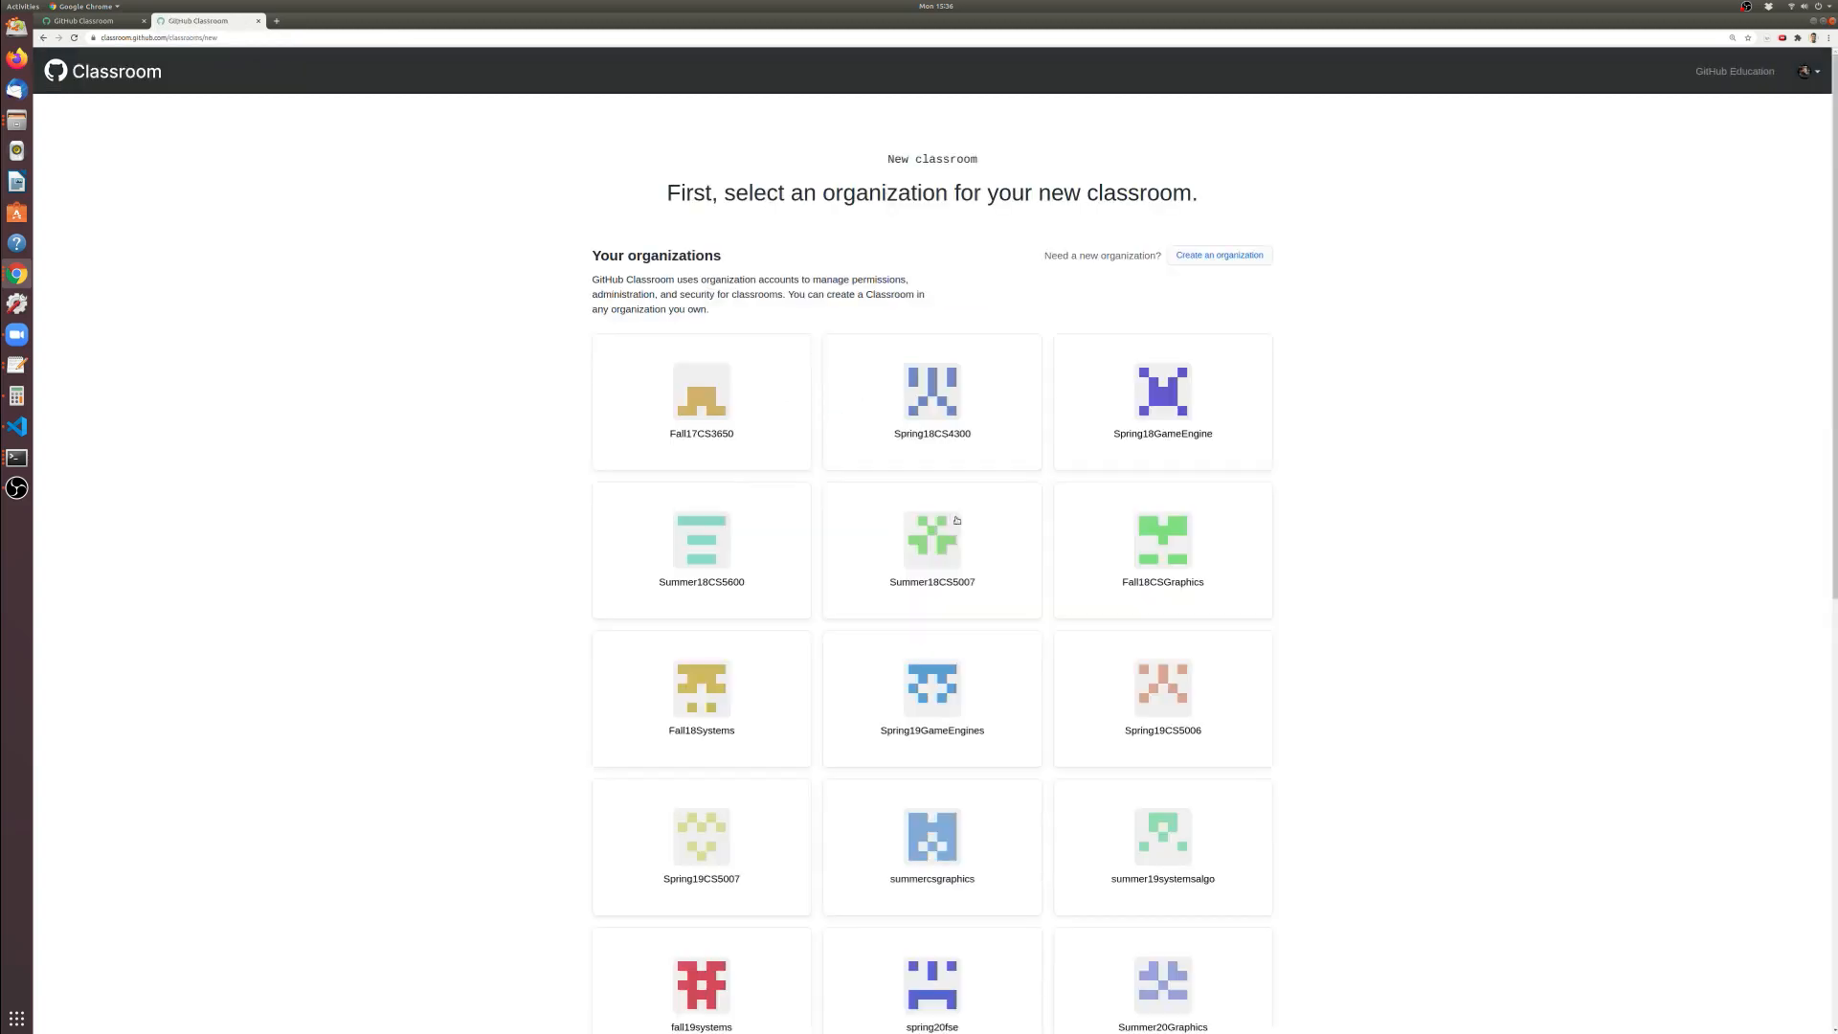
Look for the new organization in the classroom organization list and open the page for granting organization access
{"action": "scroll", "coordinate": [1366, 647], "scroll_direction": "down", "scroll_amount": 6}
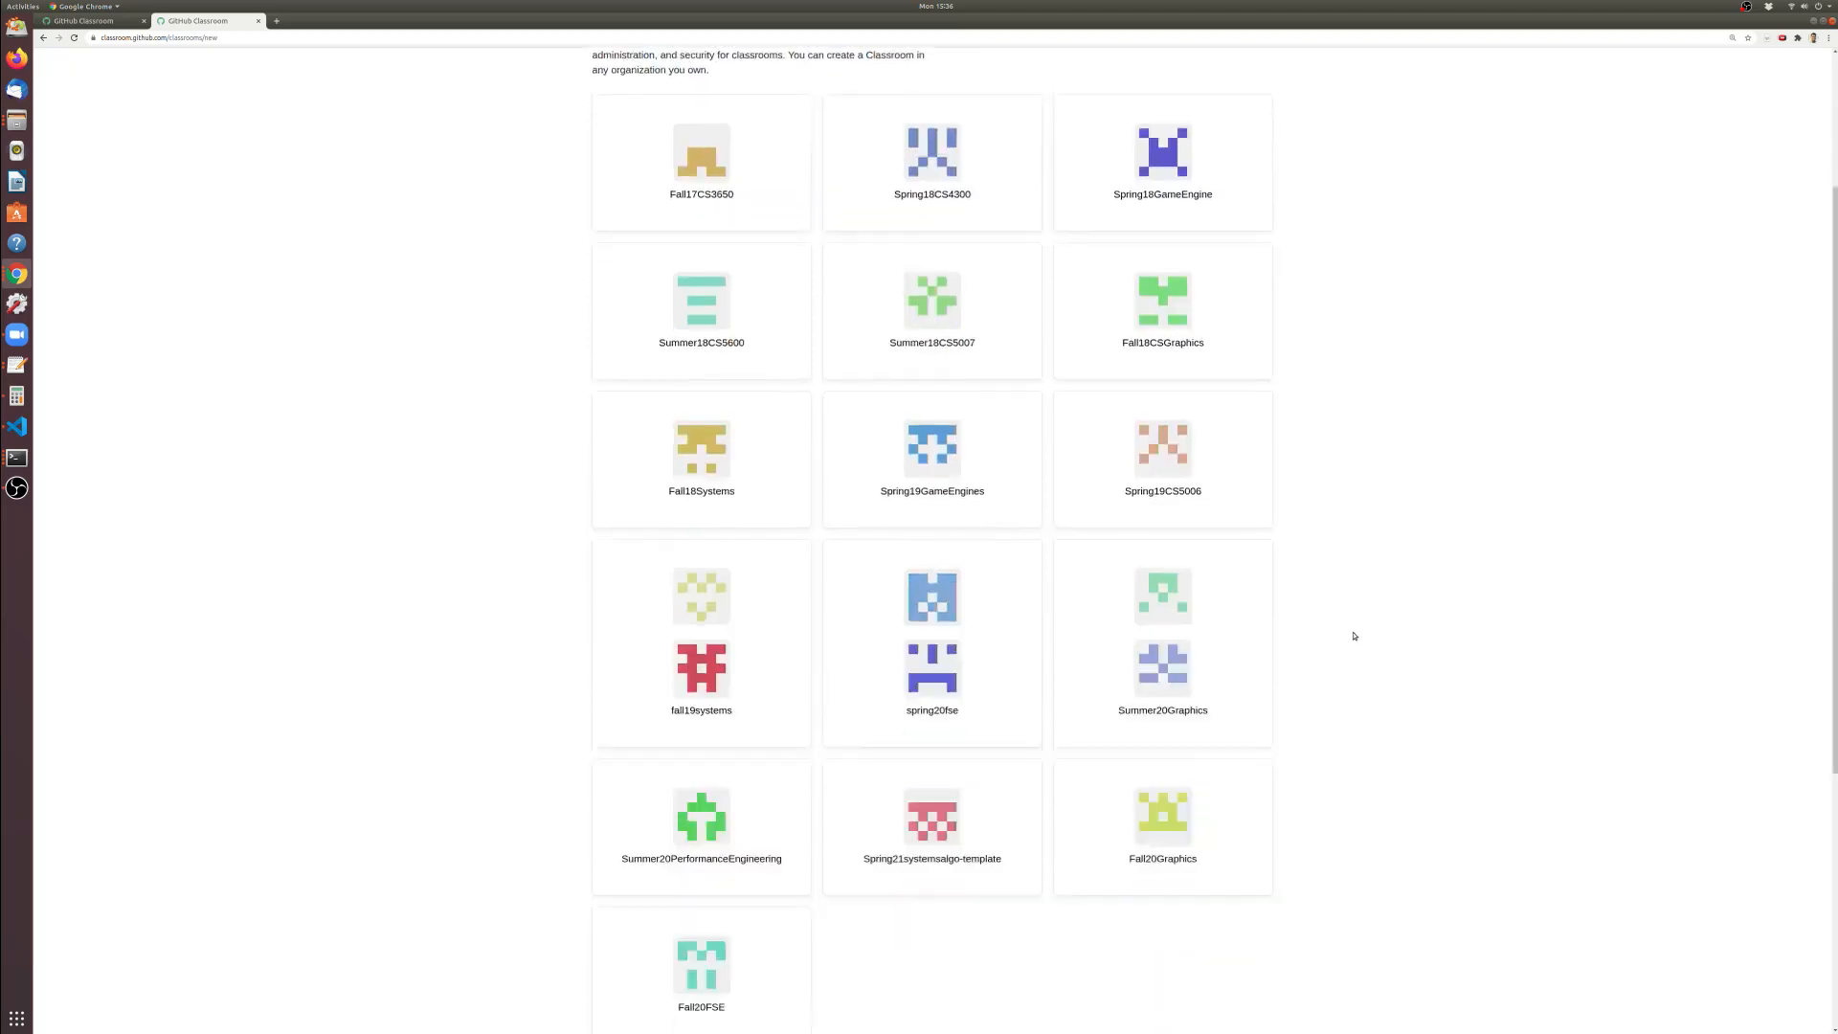
{"action": "scroll", "coordinate": [1359, 639], "scroll_direction": "down", "scroll_amount": 1}
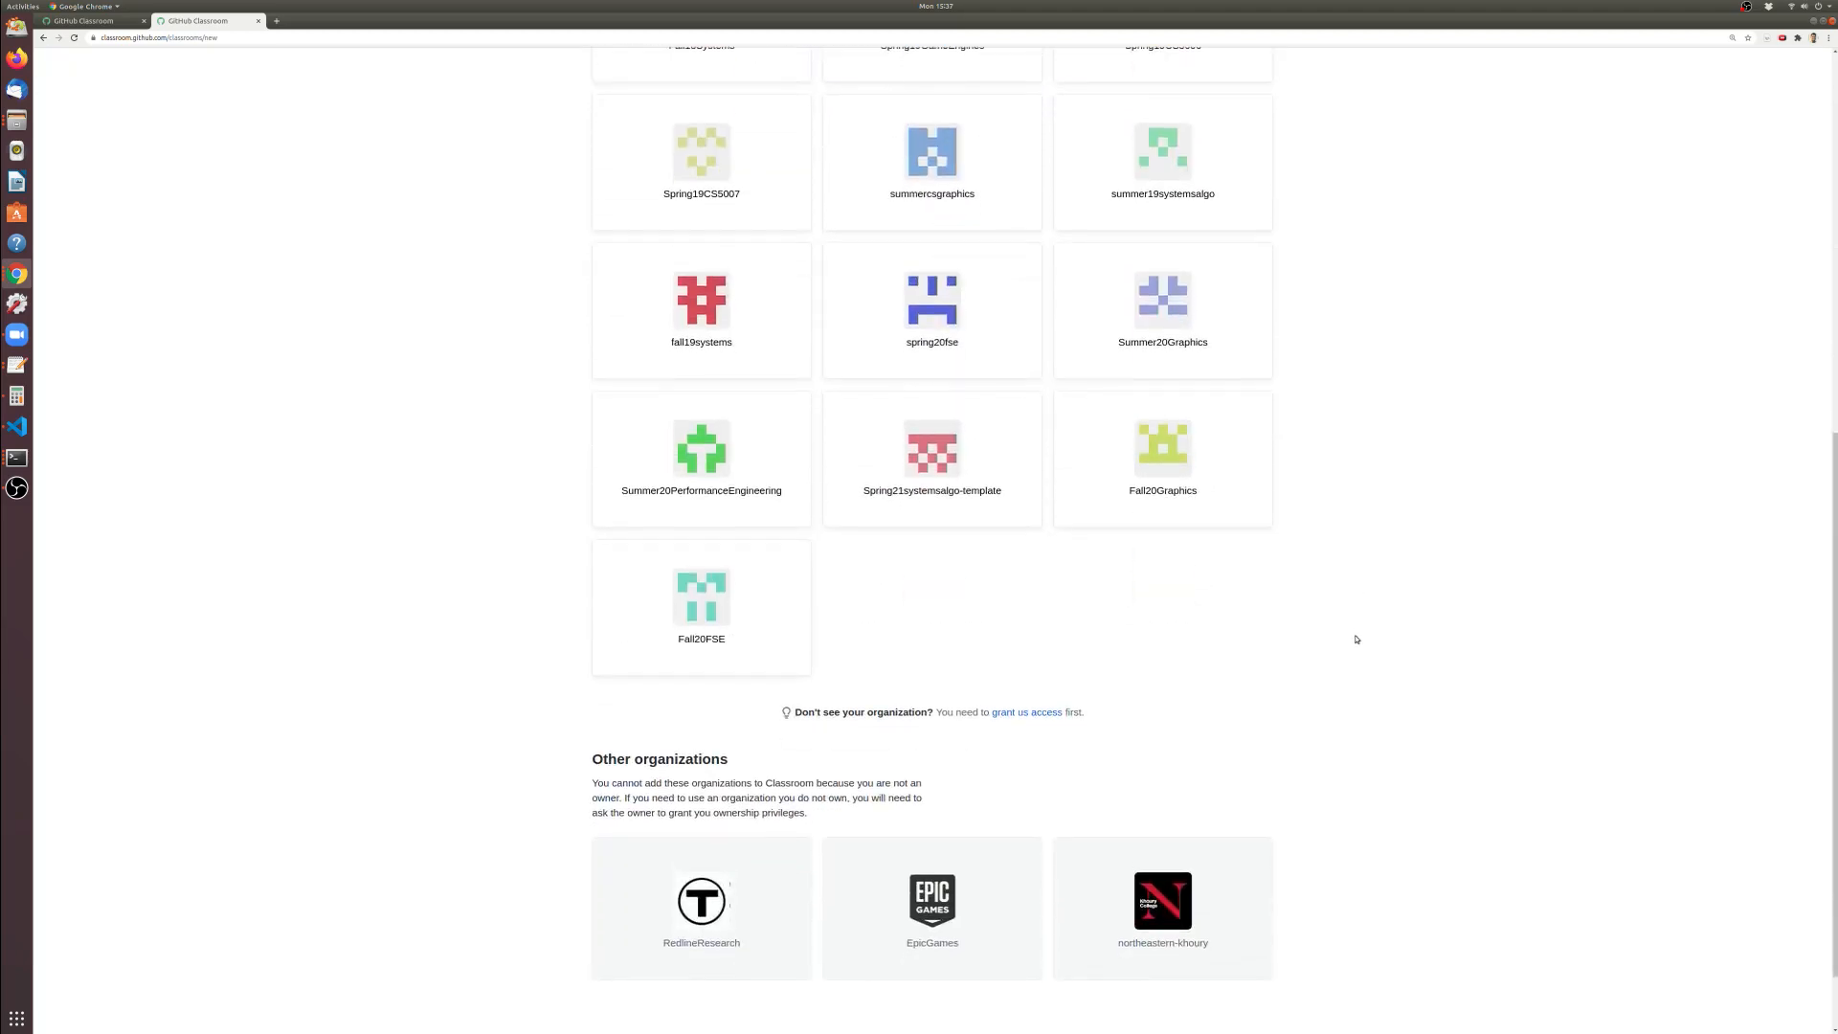
{"action": "scroll", "coordinate": [1351, 651], "scroll_direction": "up", "scroll_amount": 8}
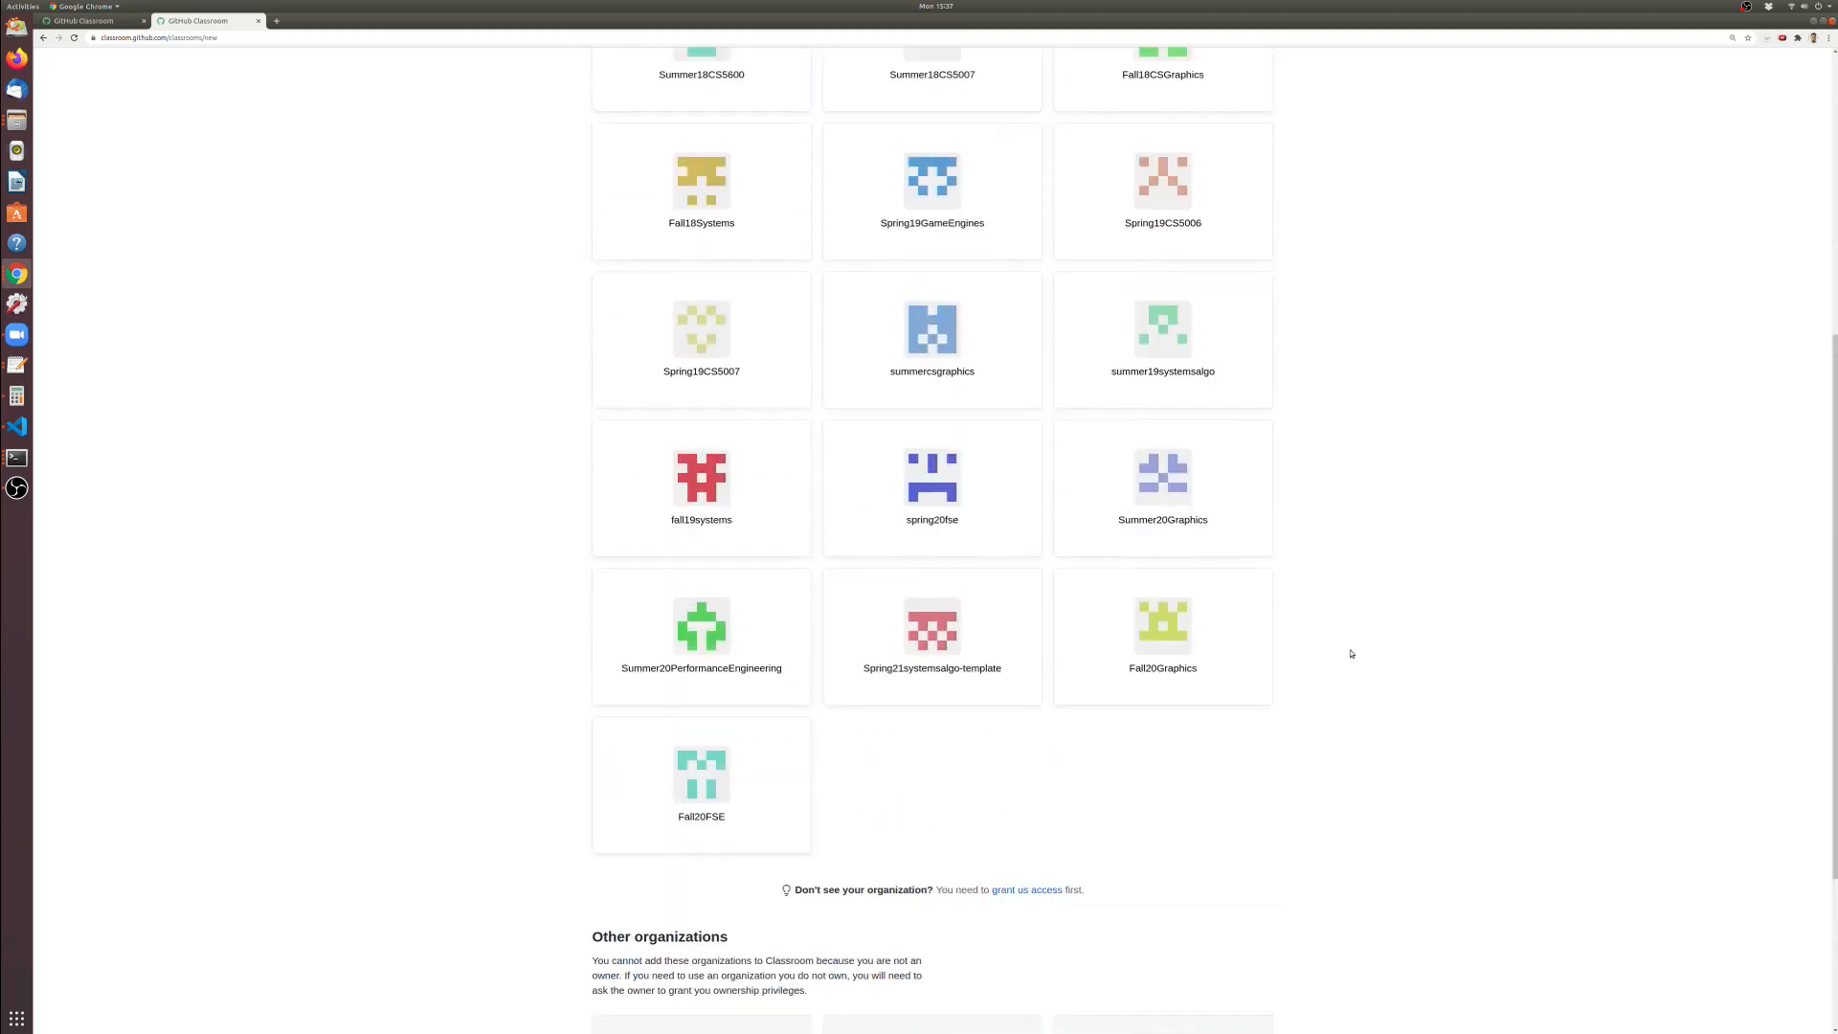
{"action": "scroll", "coordinate": [1353, 655], "scroll_direction": "down", "scroll_amount": 5}
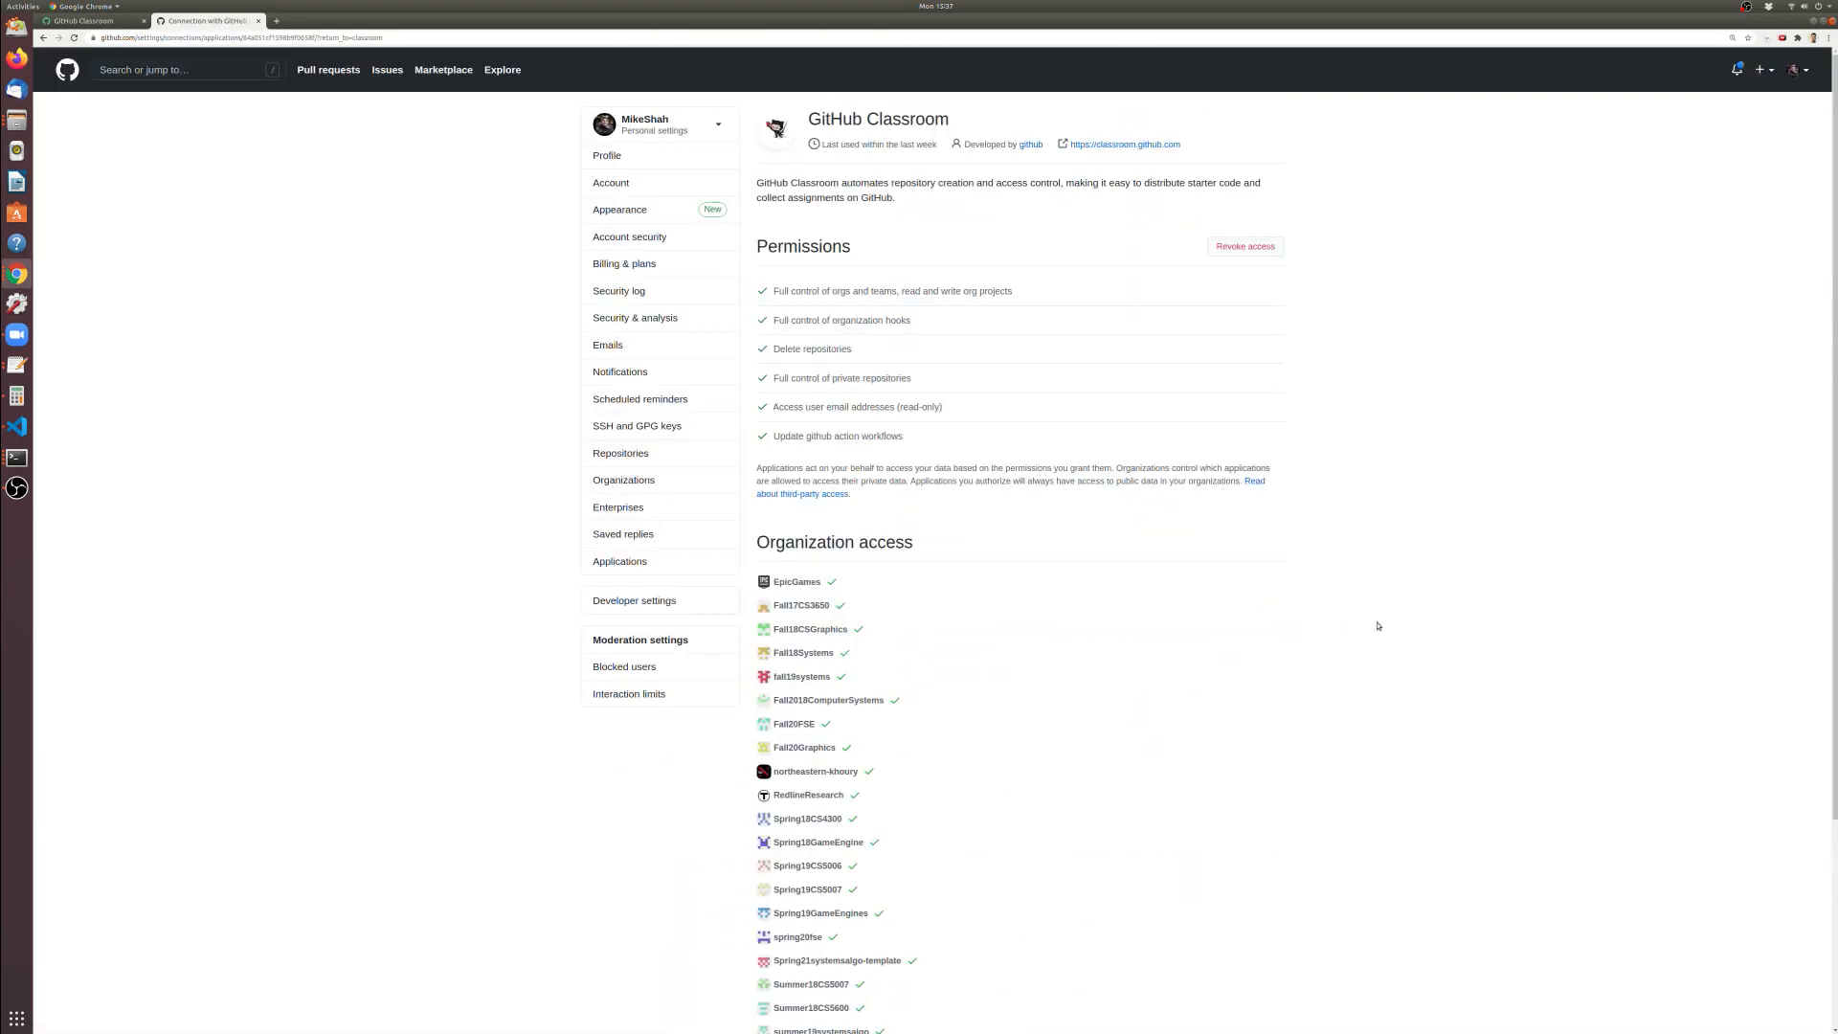
Grant GitHub Classroom access to the Spring21BuildingGameEngines organization, confirming with the account password
{"action": "scroll", "coordinate": [1378, 626], "scroll_direction": "down", "scroll_amount": 3}
{"action": "left_click_drag", "start_coordinate": [776, 915], "coordinate": [861, 908]}
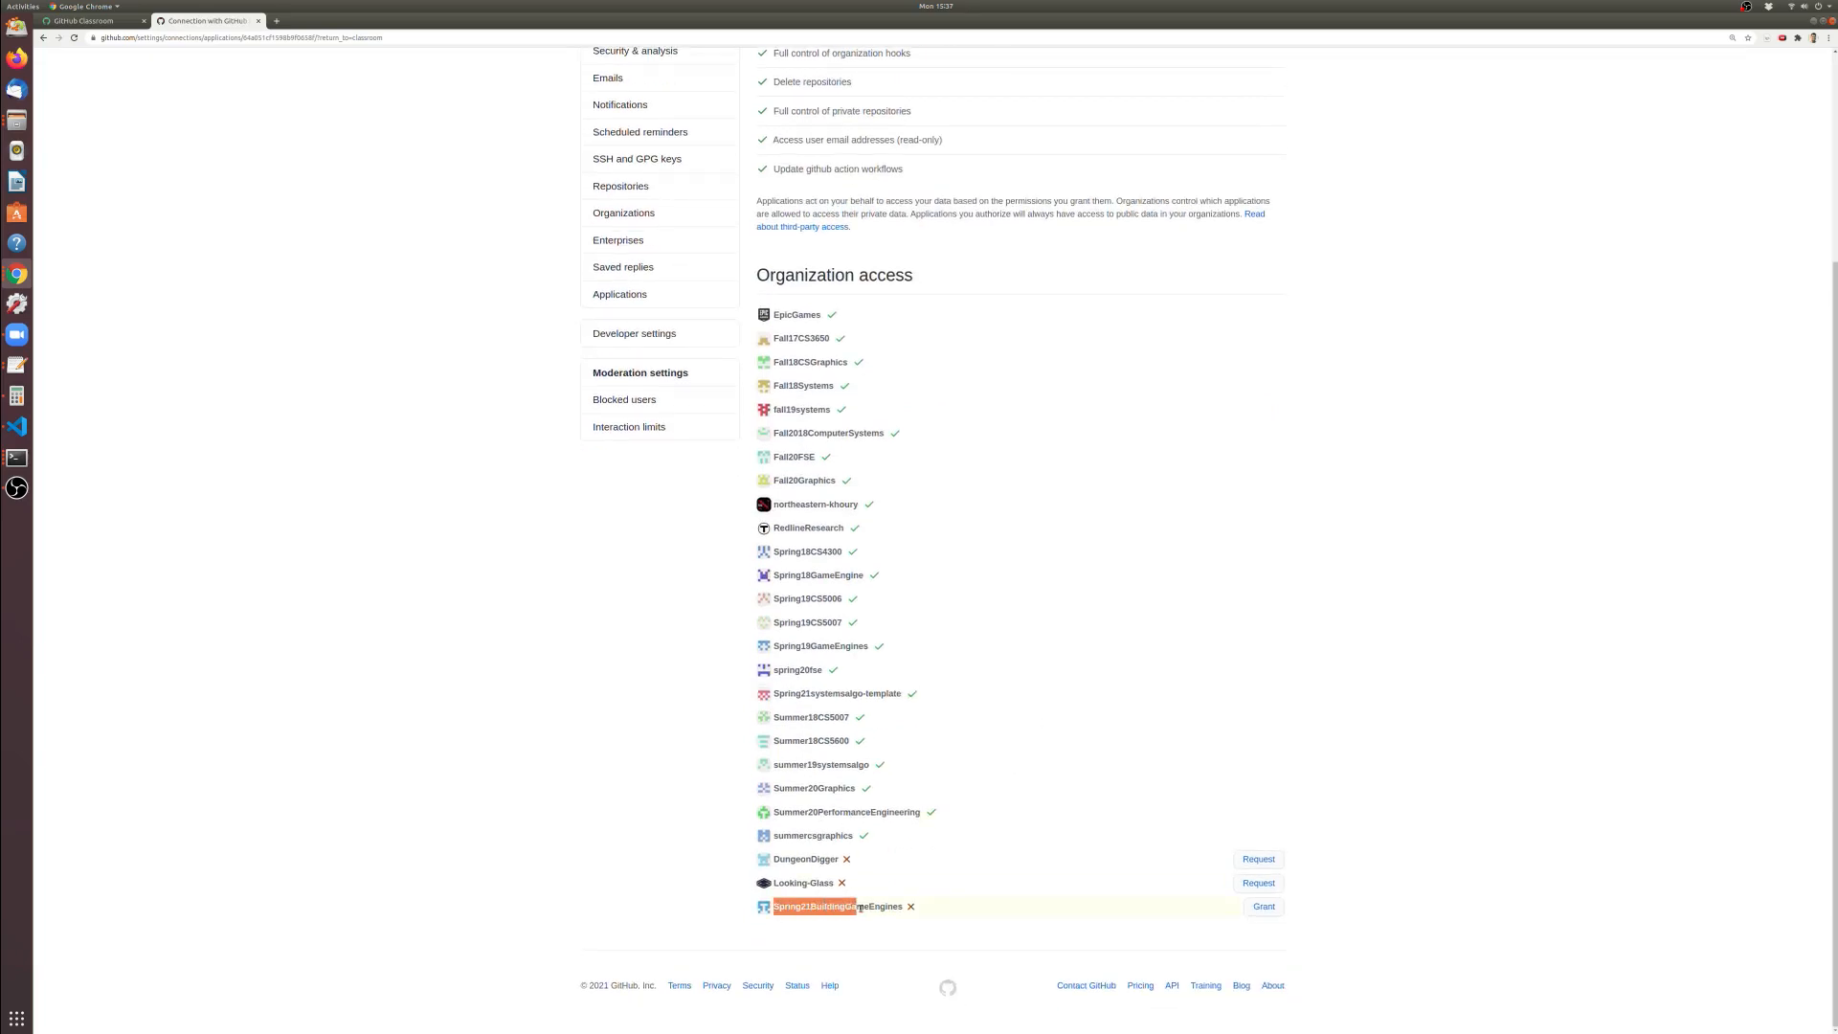
{"action": "left_click", "coordinate": [1379, 915]}
{"action": "left_click", "coordinate": [1282, 912]}
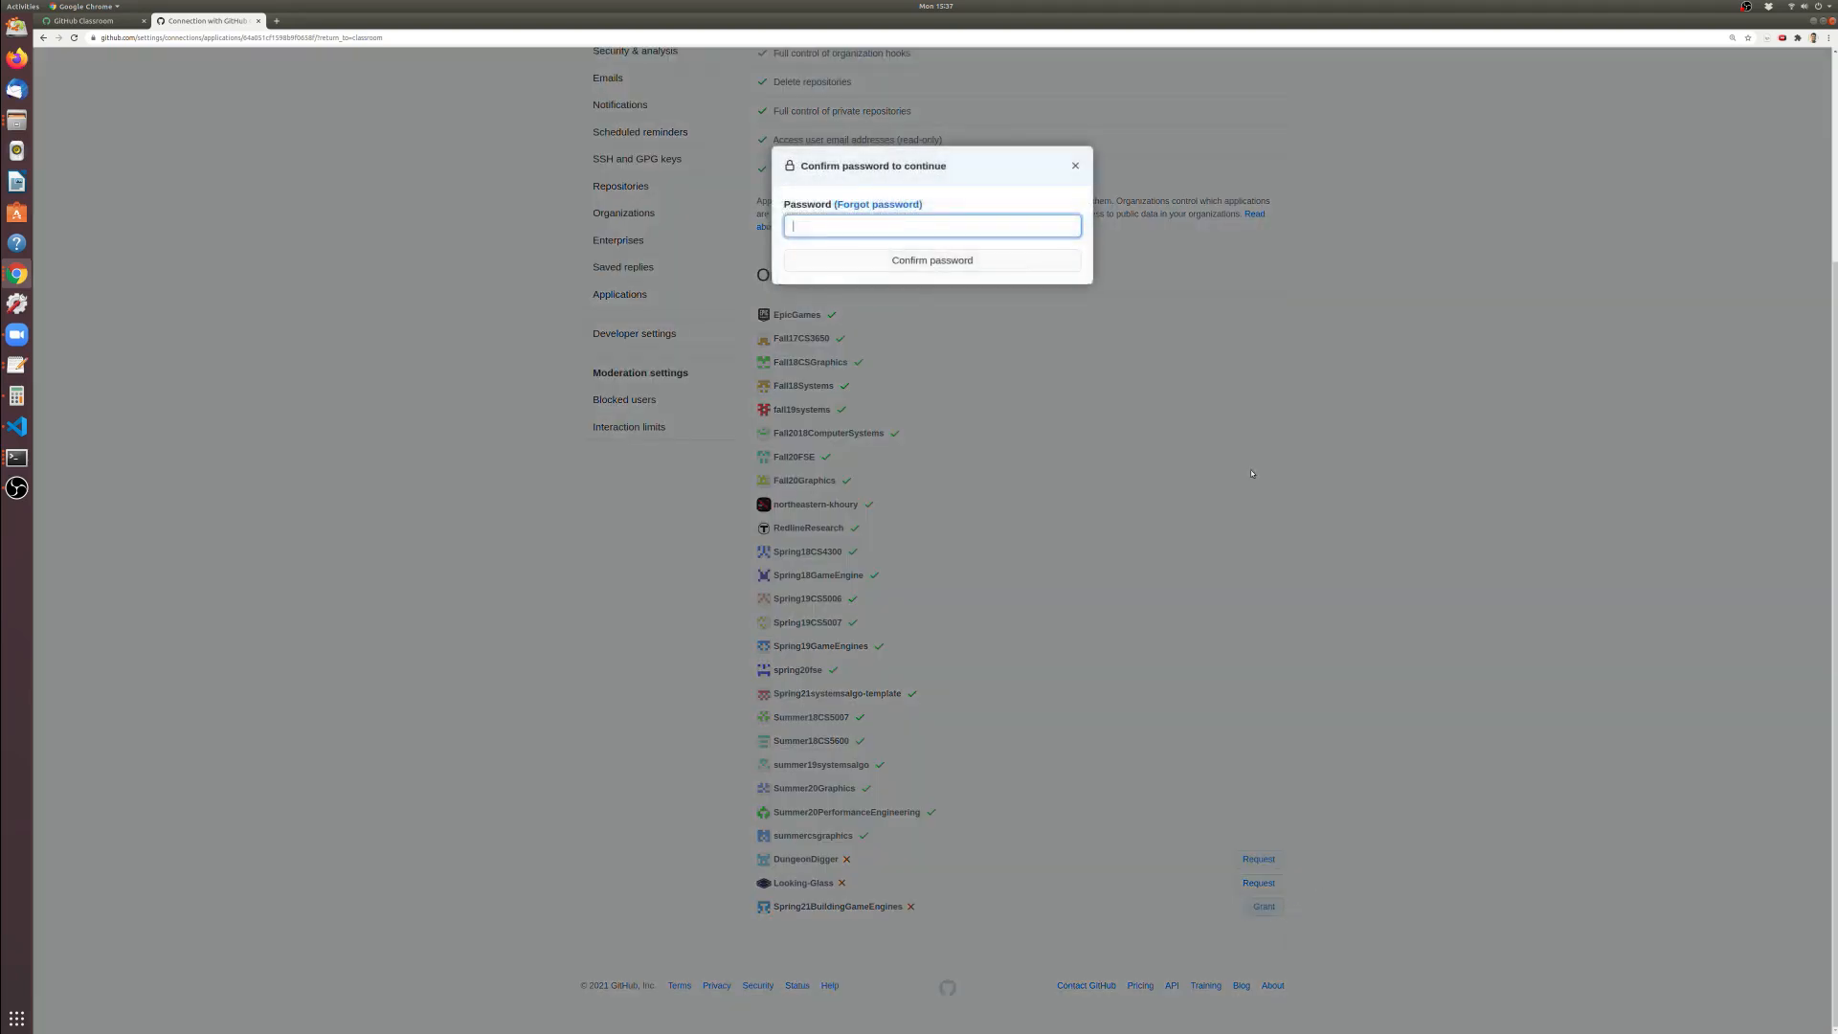
{"action": "type", "text": "••••••"}
{"action": "key", "text": "Return"}
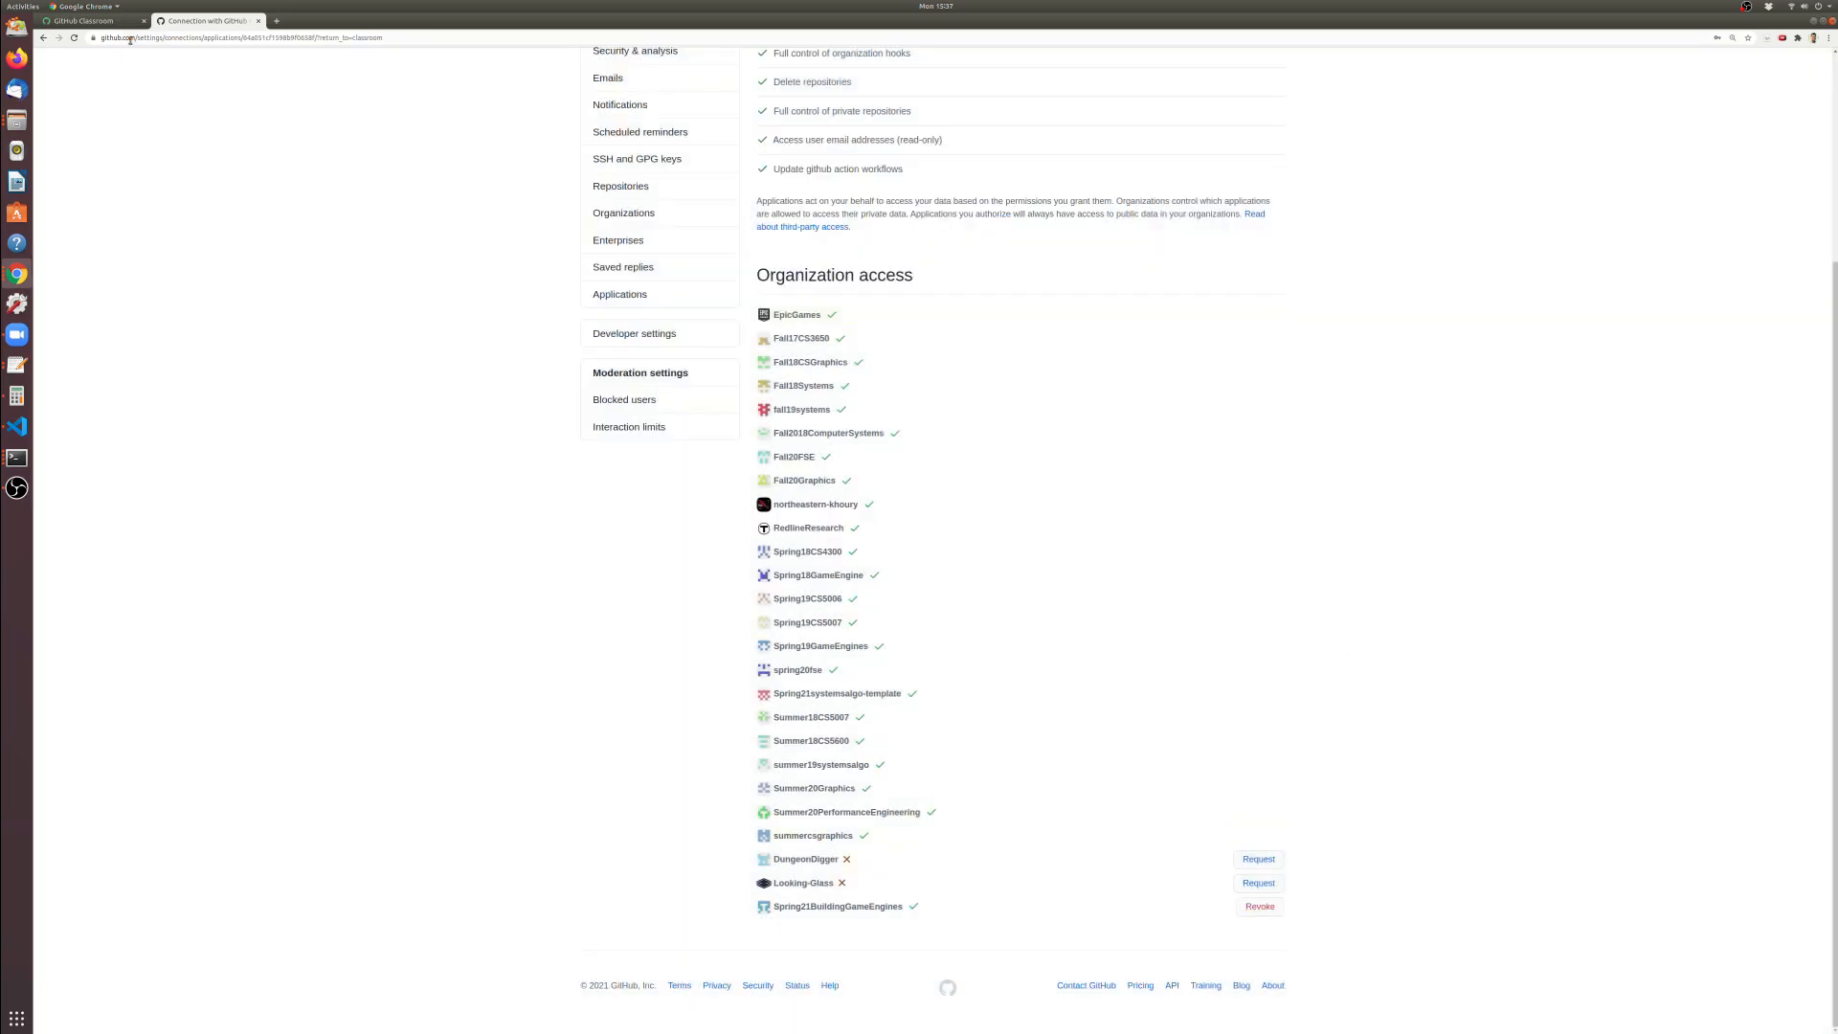
Reload the new classroom page and choose Spring21BuildingGameEngines as the classroom's organization
{"action": "left_click", "coordinate": [103, 22]}
{"action": "left_click", "coordinate": [75, 39]}
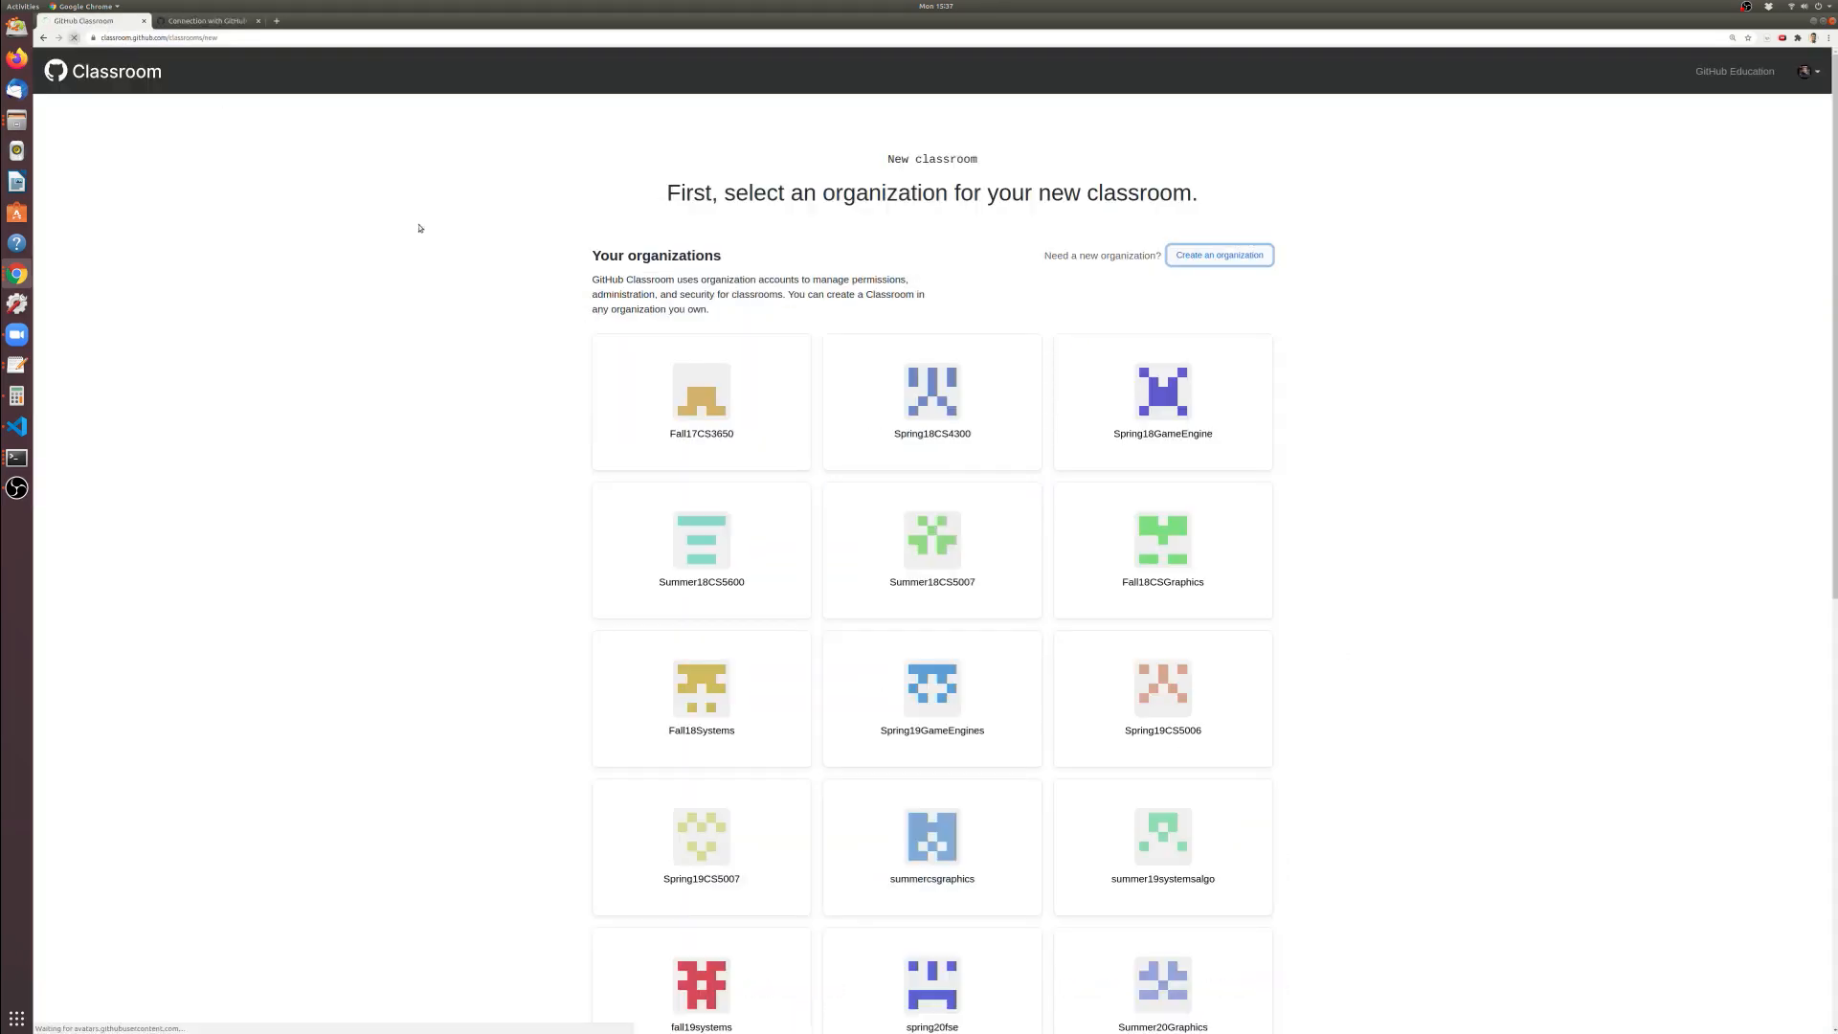
{"action": "scroll", "coordinate": [501, 410], "scroll_direction": "down", "scroll_amount": 3}
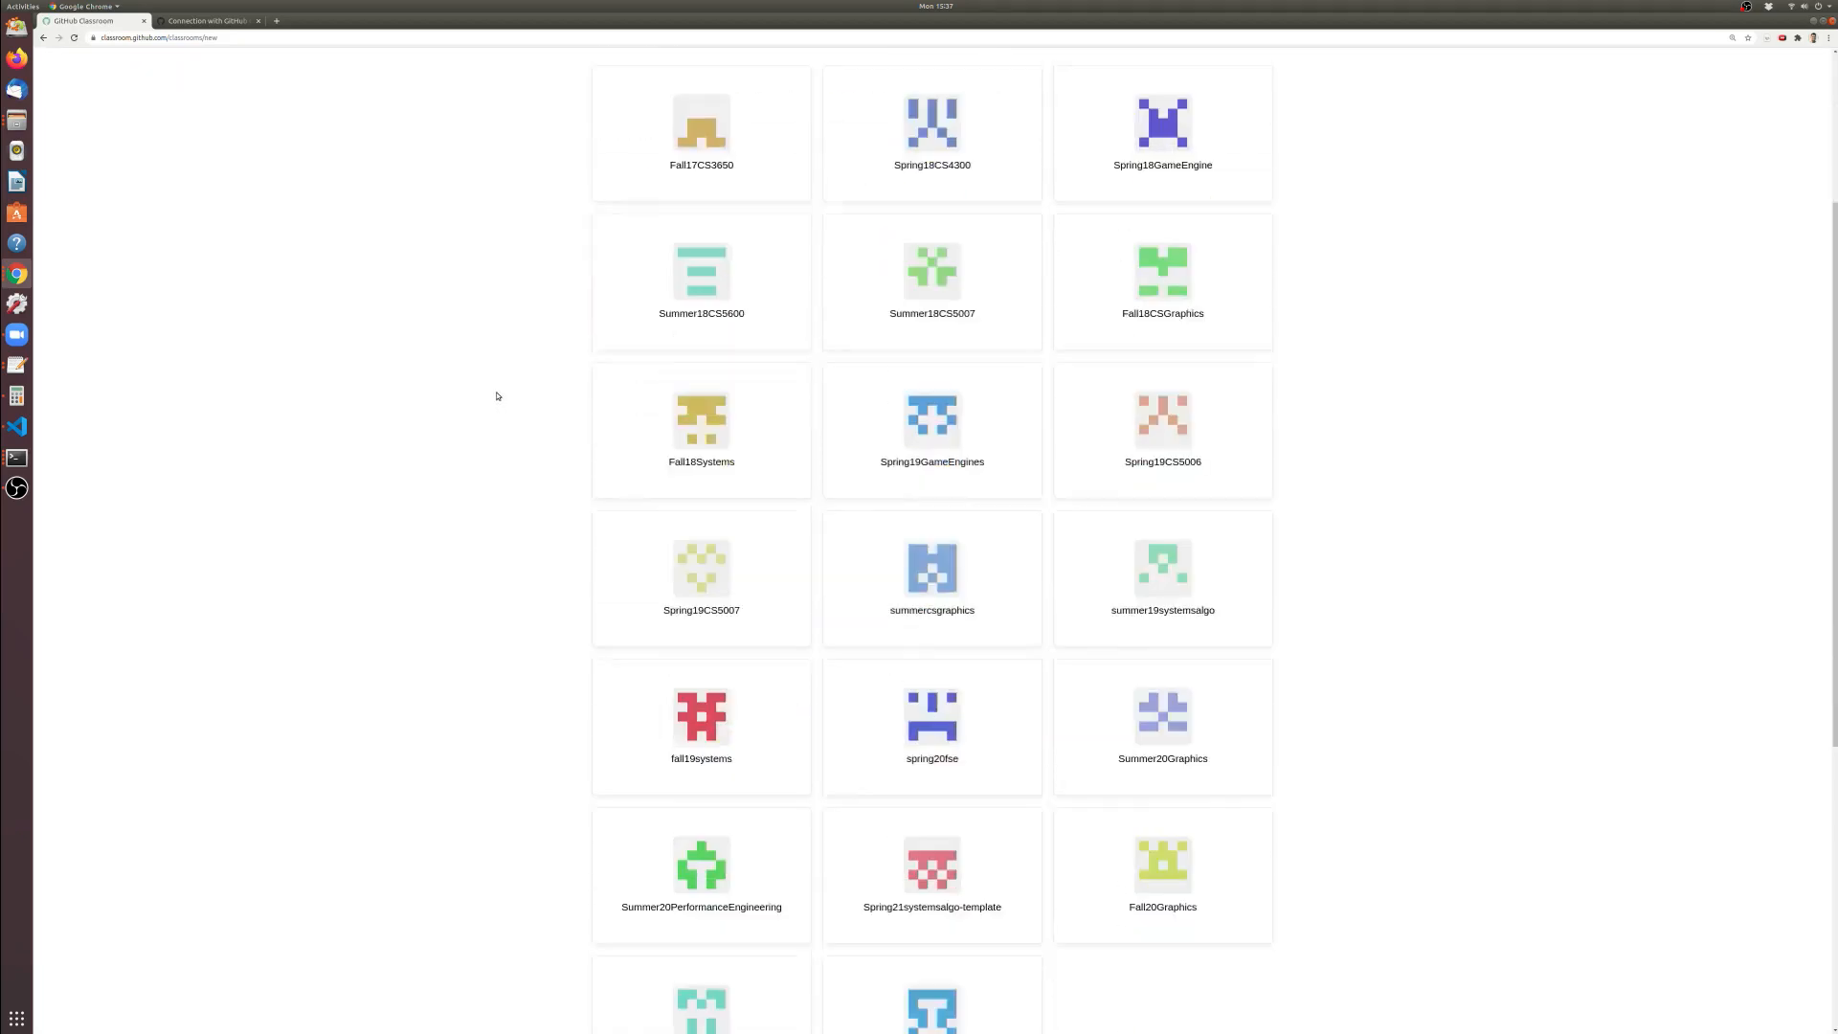
{"action": "scroll", "coordinate": [497, 396], "scroll_direction": "down", "scroll_amount": 3}
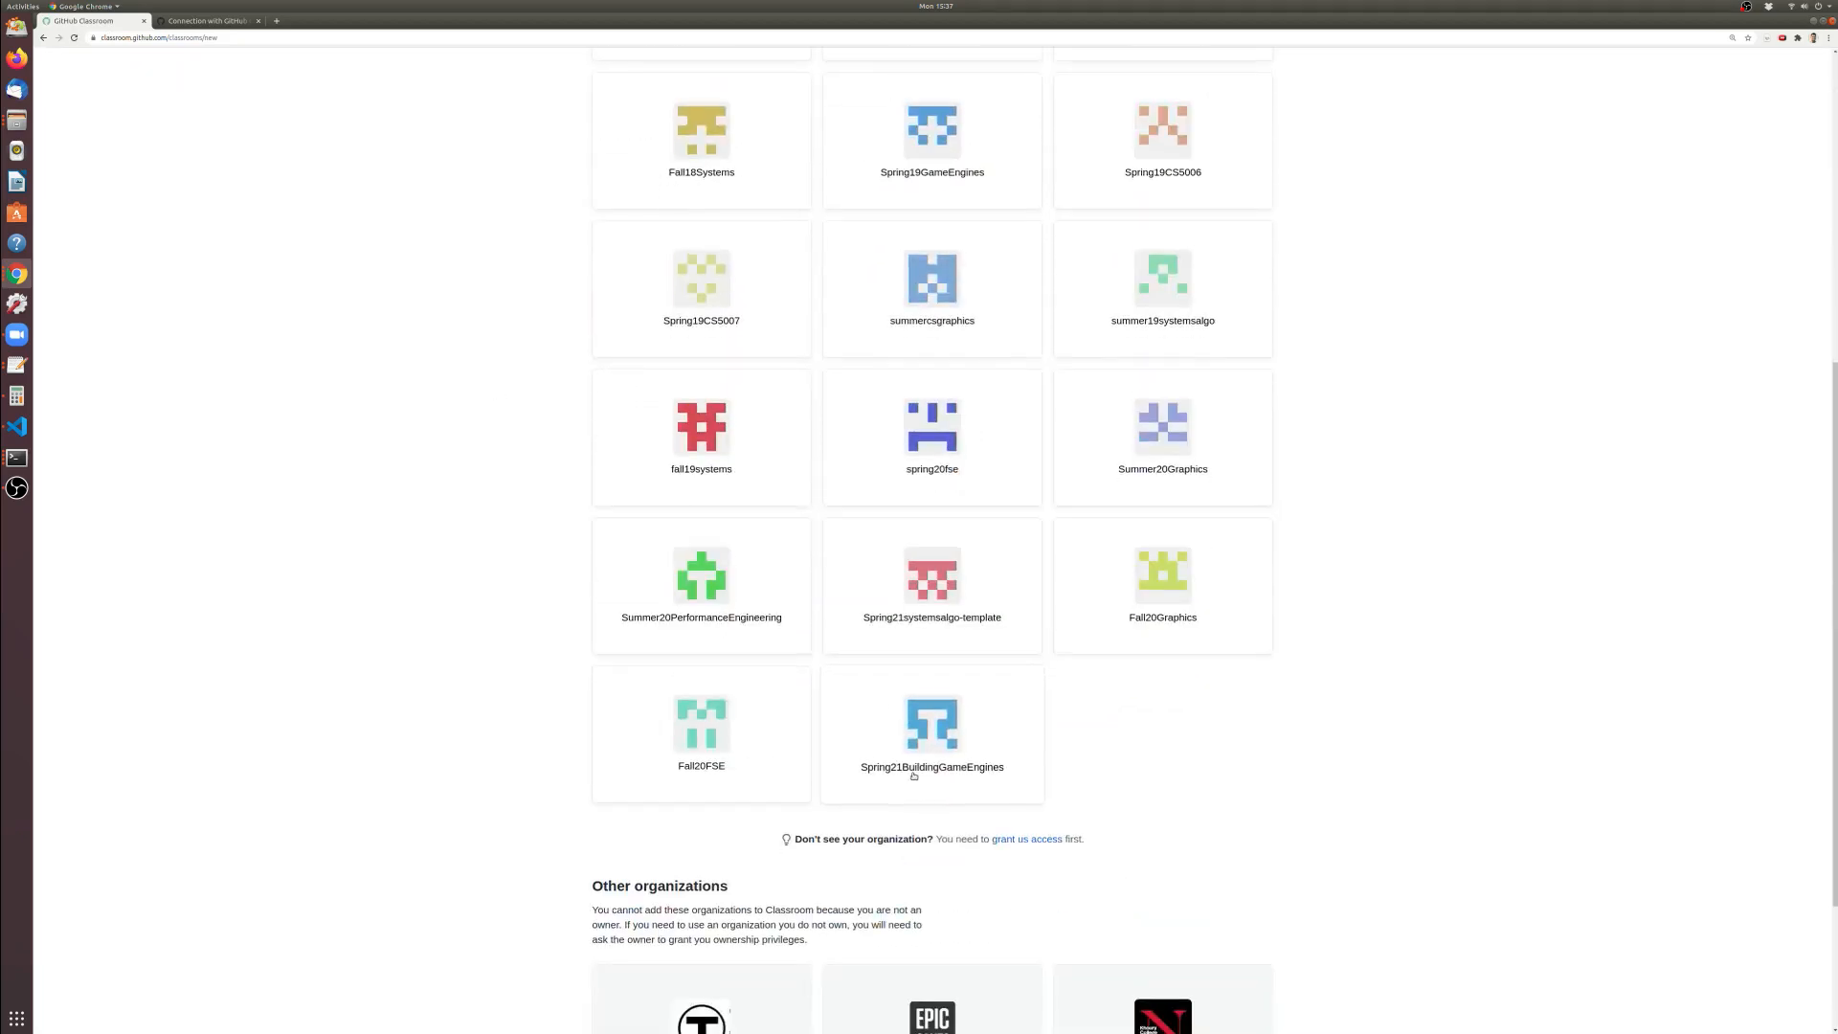
{"action": "left_click", "coordinate": [992, 766]}
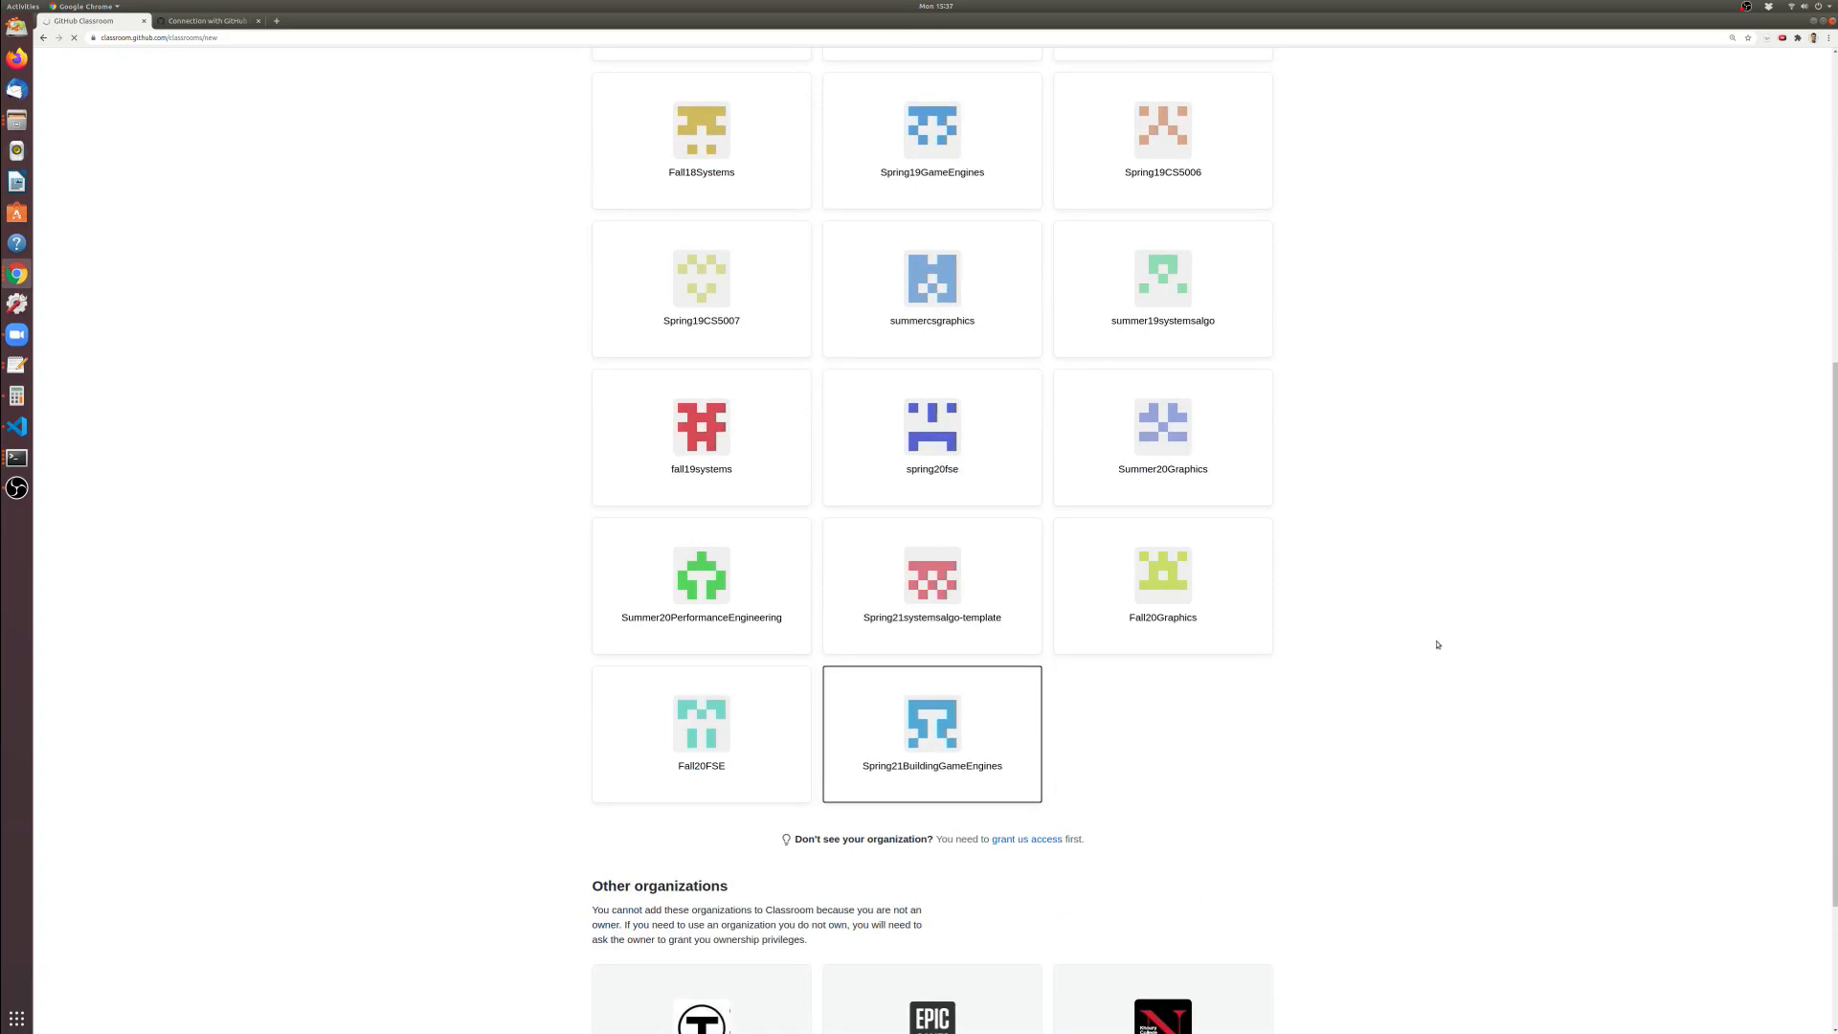
{"action": "scroll", "coordinate": [1434, 639], "scroll_direction": "up", "scroll_amount": 6}
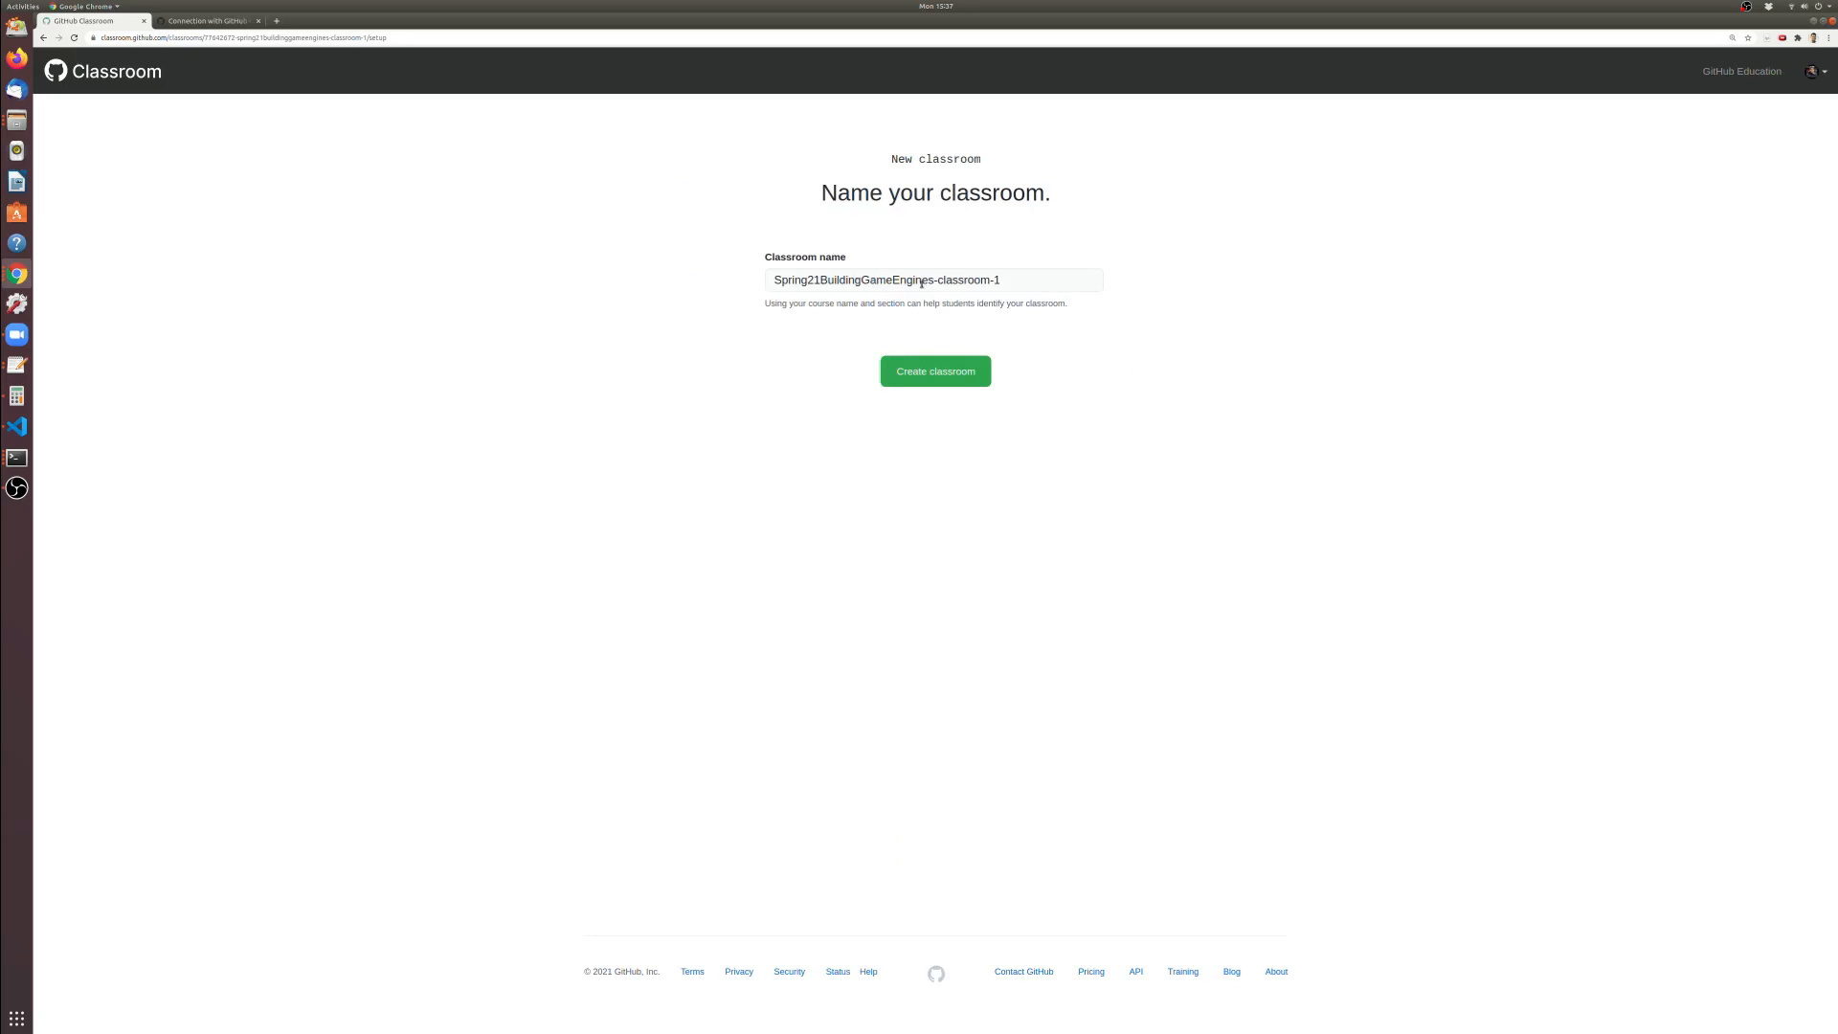
Shorten the classroom name to Spring21BuildingGameEngines and create the classroom
{"action": "left_click_drag", "start_coordinate": [935, 283], "coordinate": [1034, 284]}
{"action": "key", "text": "BackSpace"}
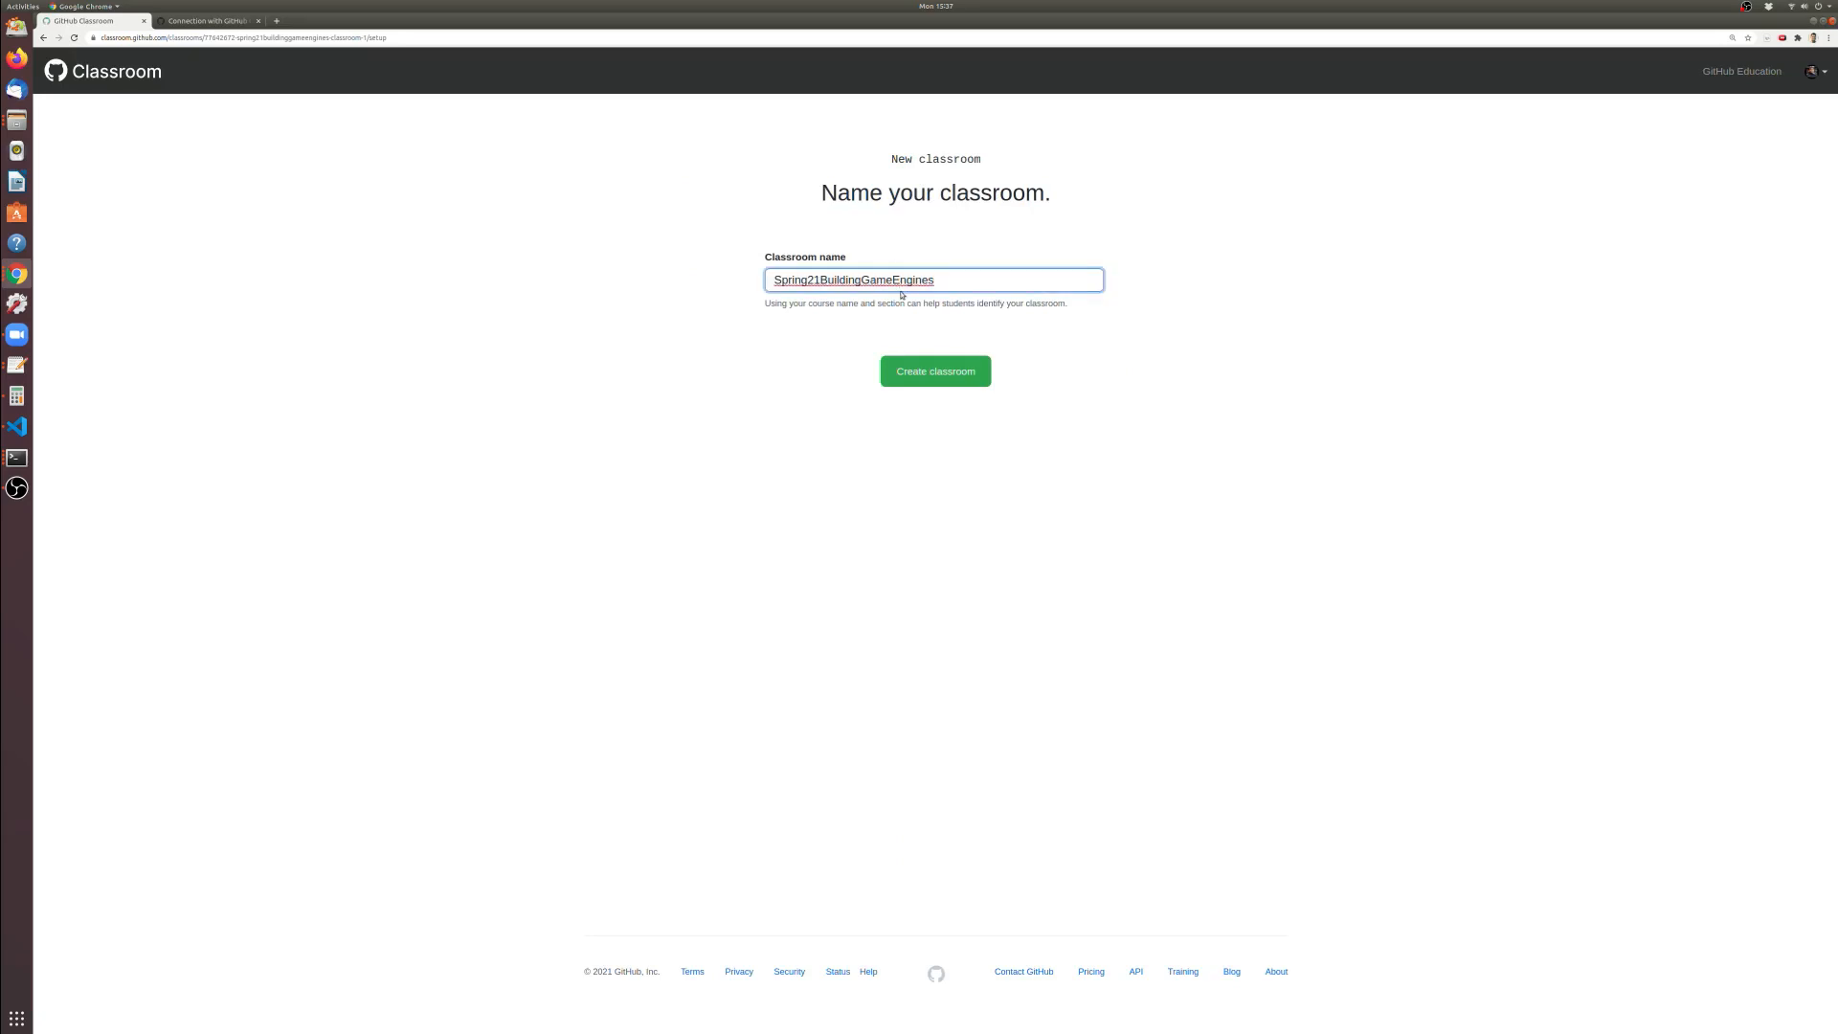
{"action": "double_click", "coordinate": [869, 282]}
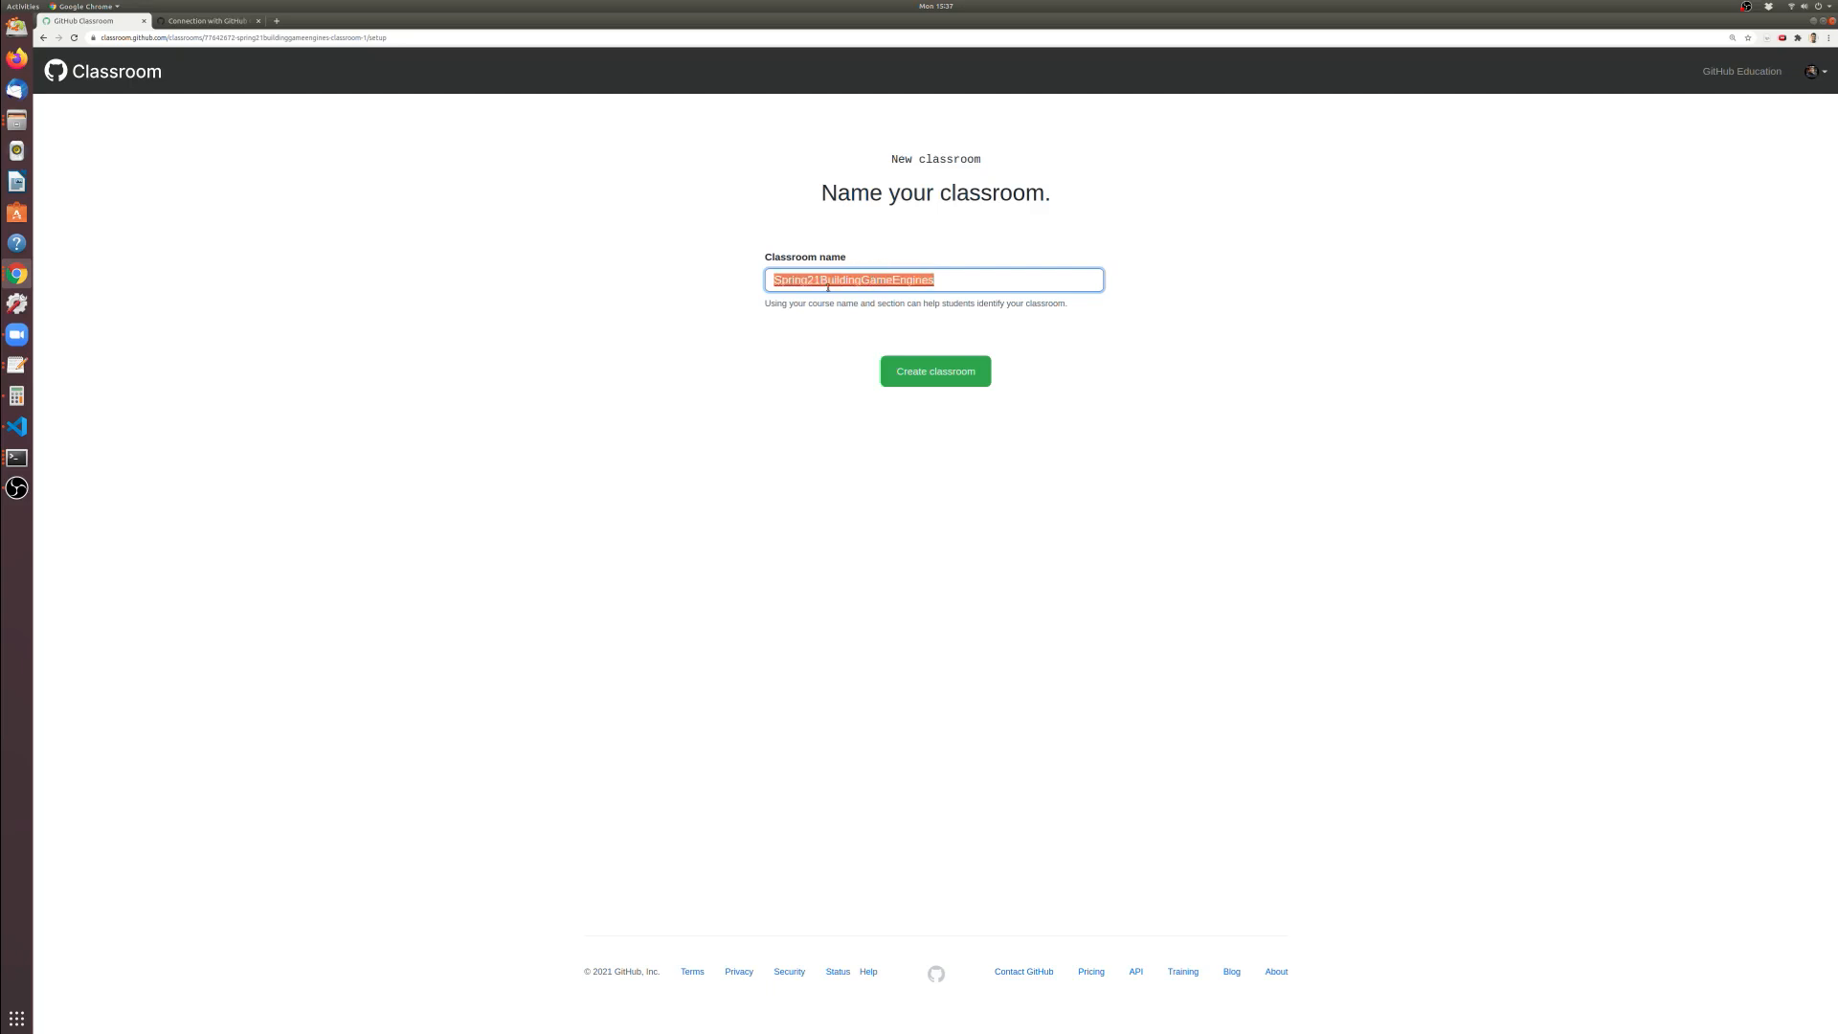
{"action": "left_click", "coordinate": [934, 374]}
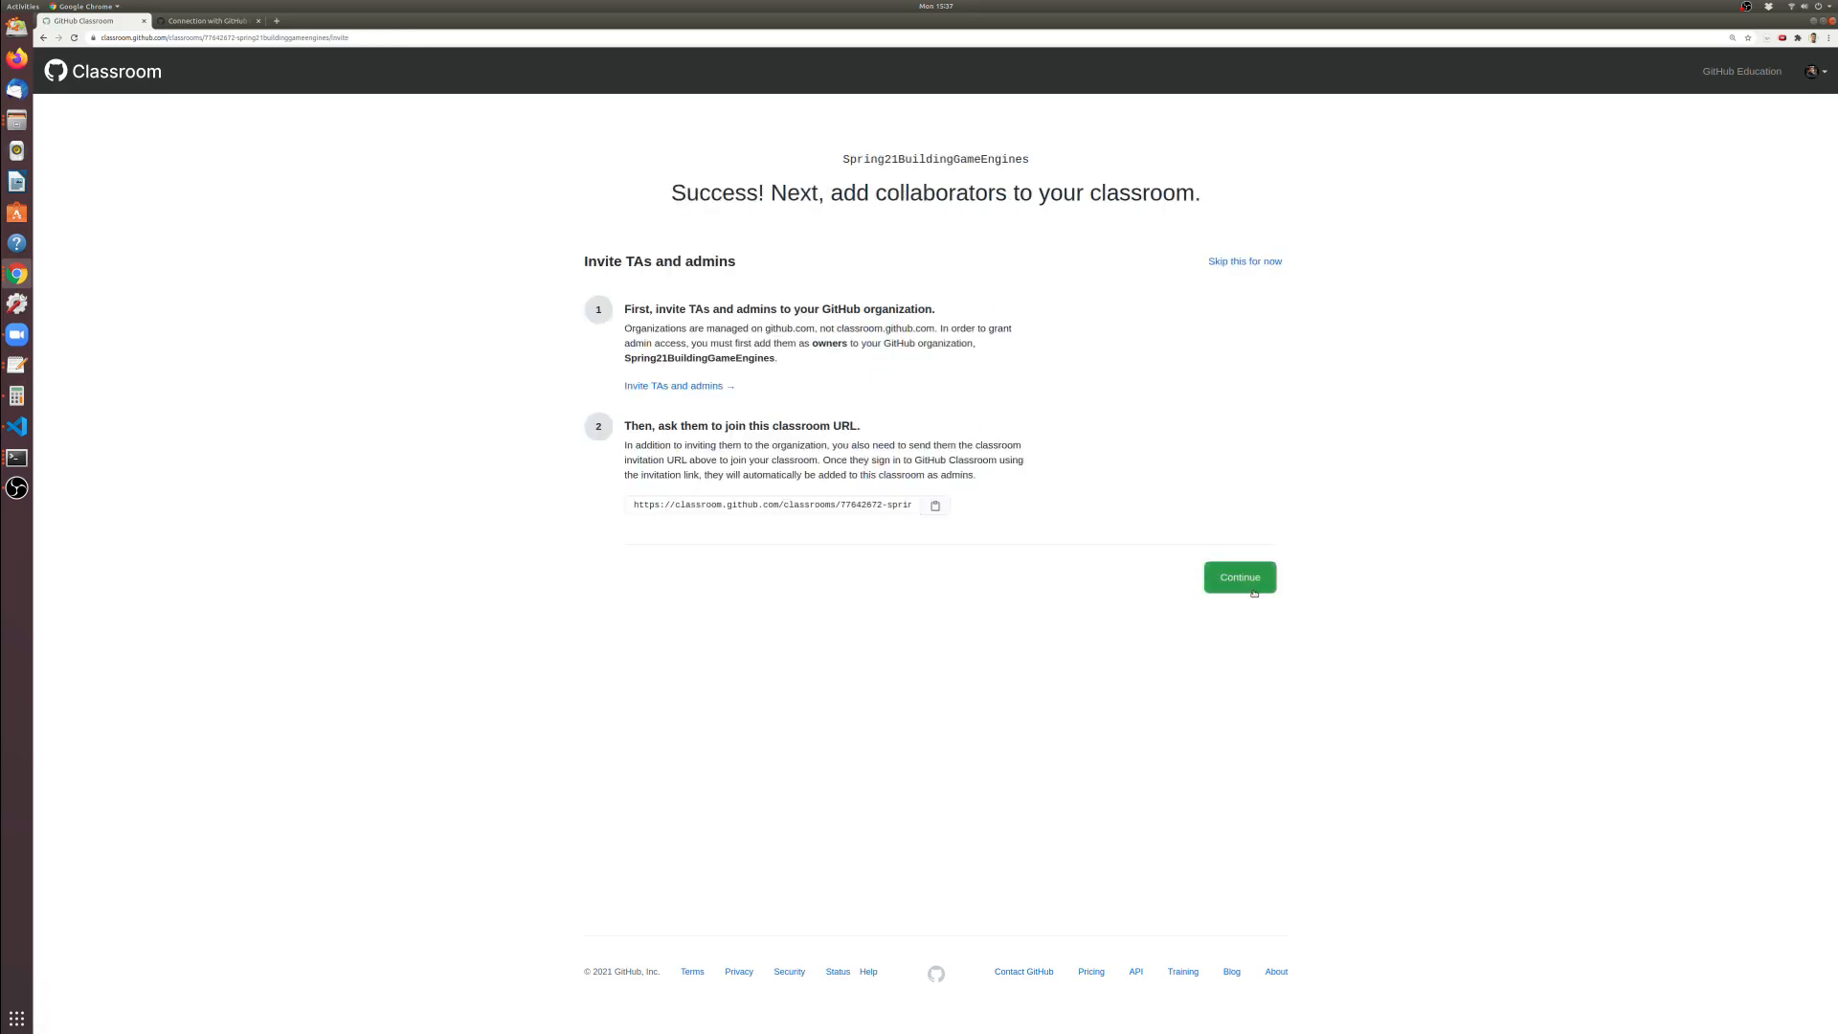
Finish the classroom setup without inviting collaborators or adding any students to the roster
{"action": "left_click", "coordinate": [1260, 568]}
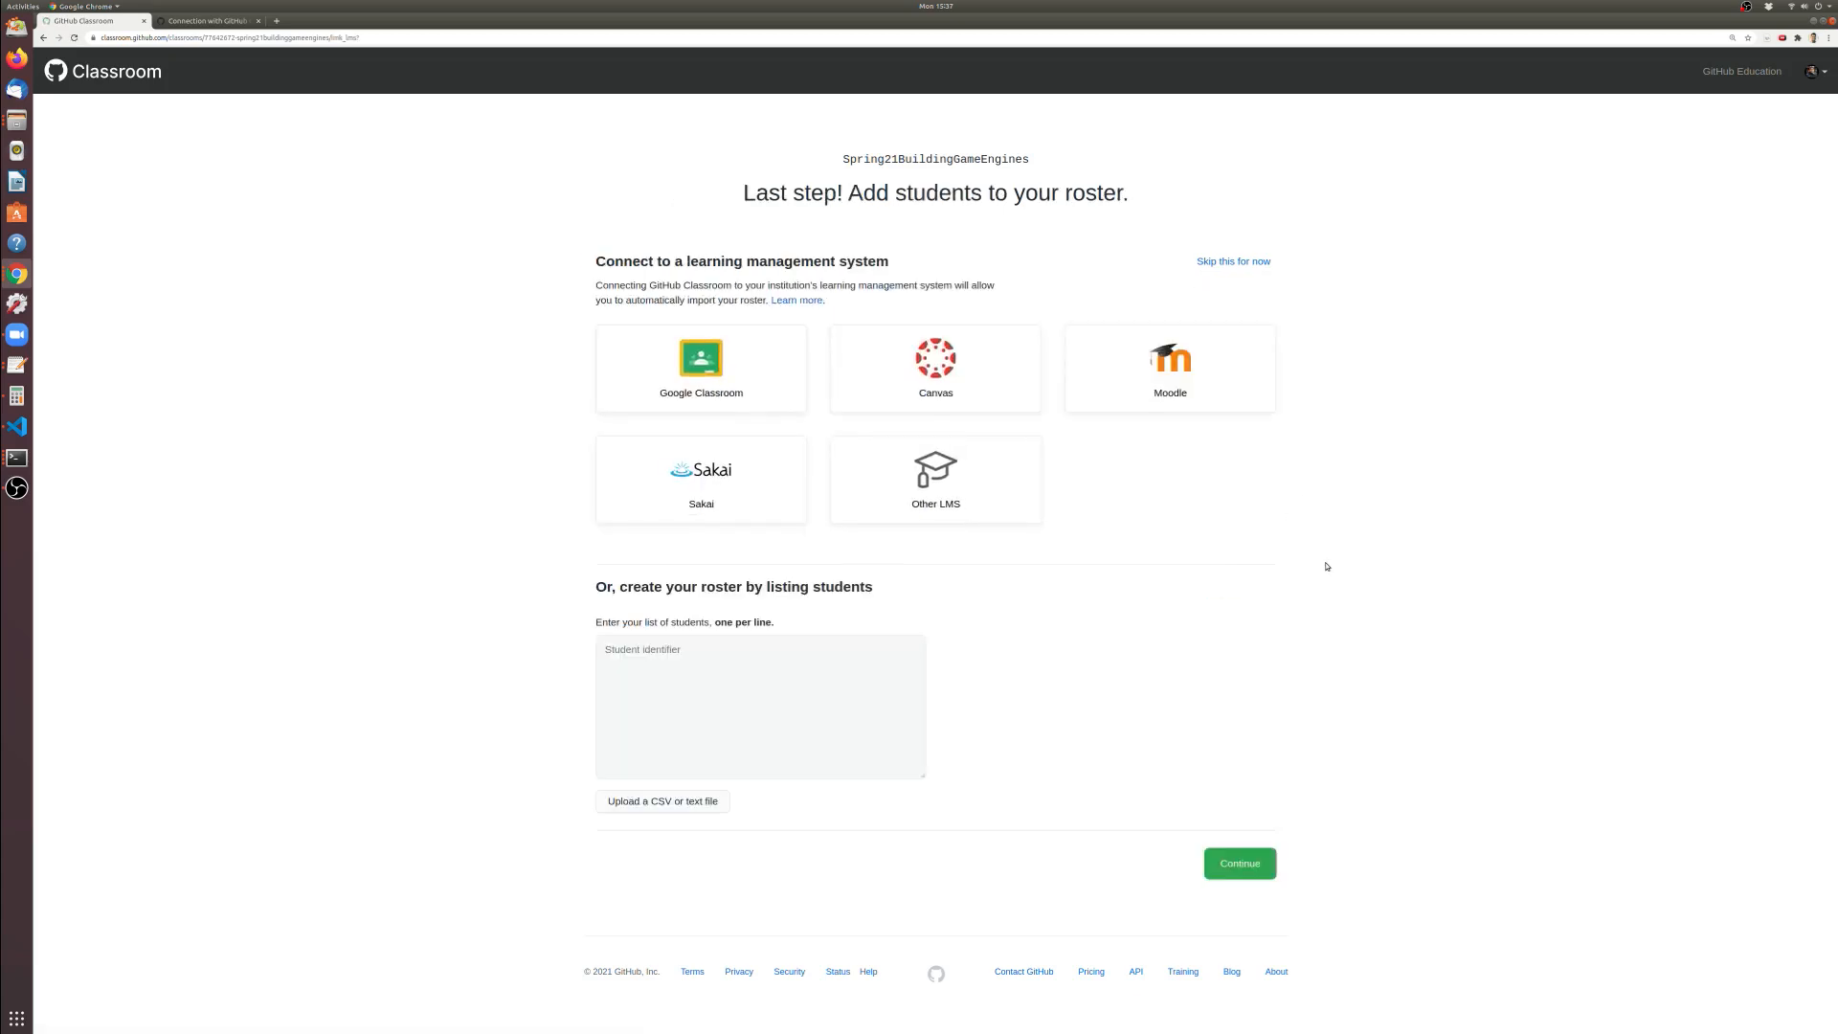
{"action": "left_click", "coordinate": [660, 654]}
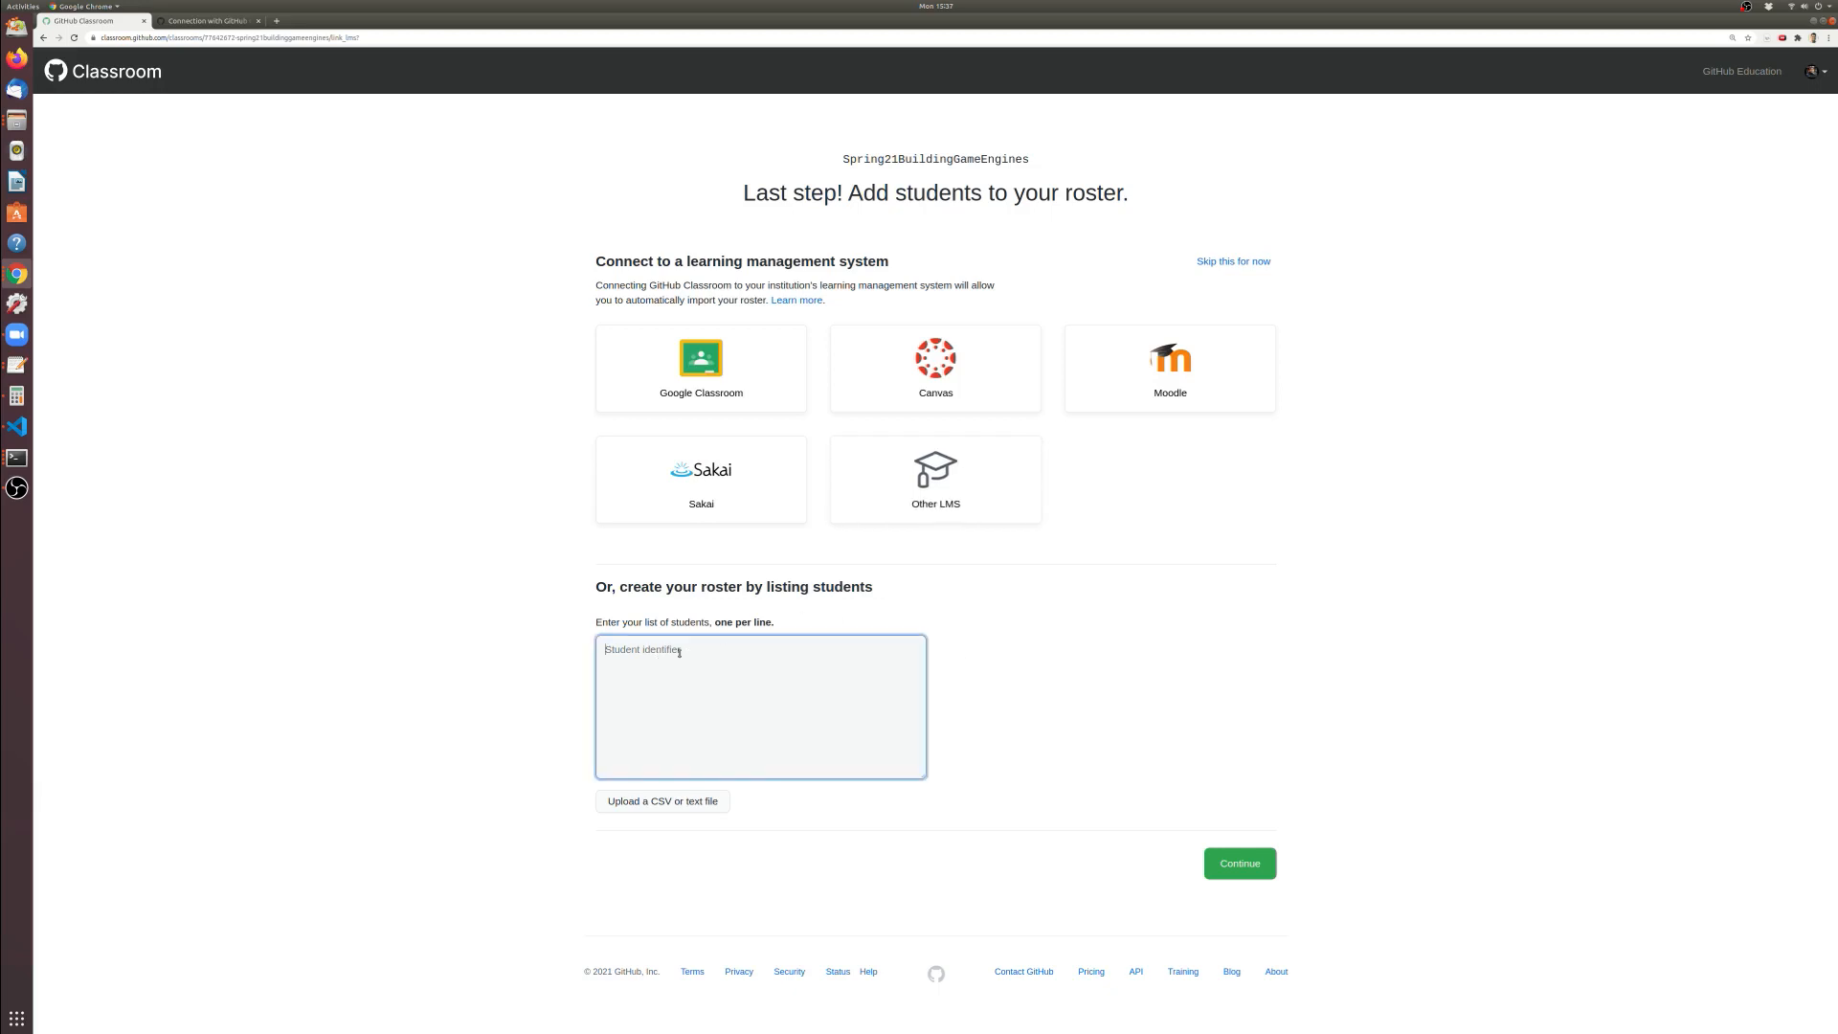
{"action": "left_click", "coordinate": [1242, 863]}
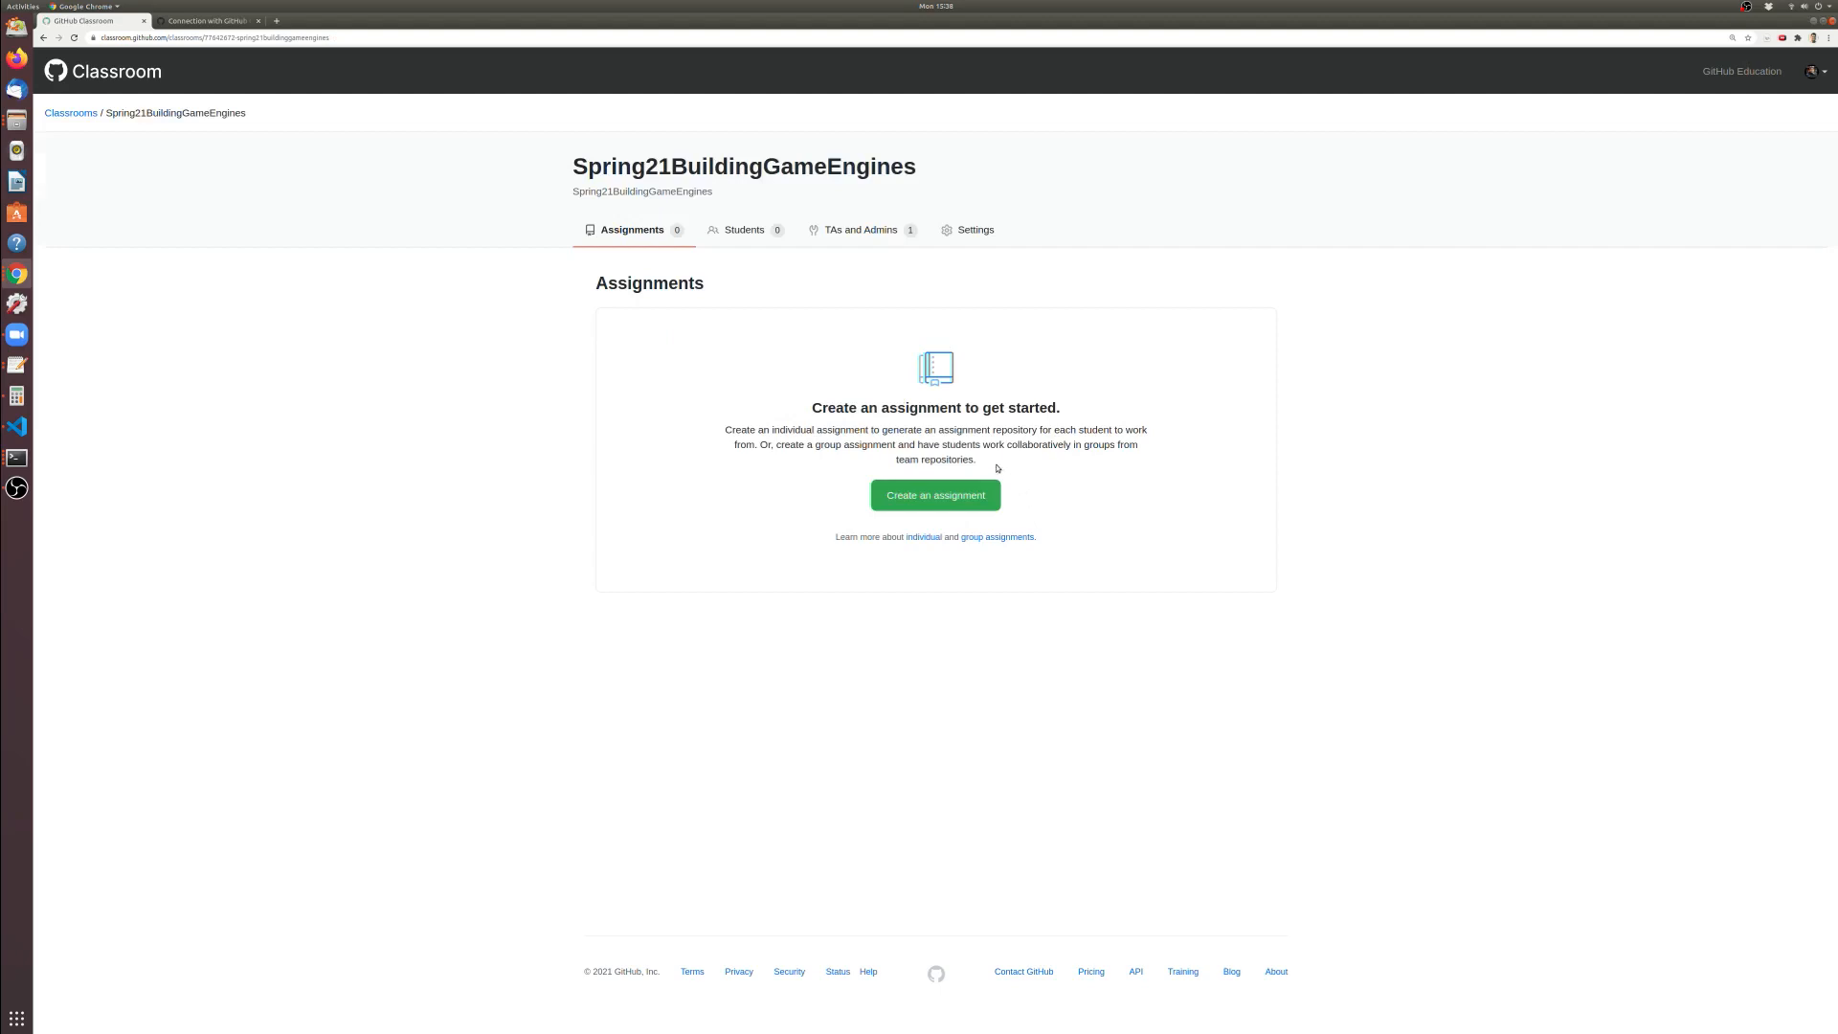
Review the new classroom's TA and admin invitation URL, its student roster page and its settings
{"action": "left_click", "coordinate": [883, 233]}
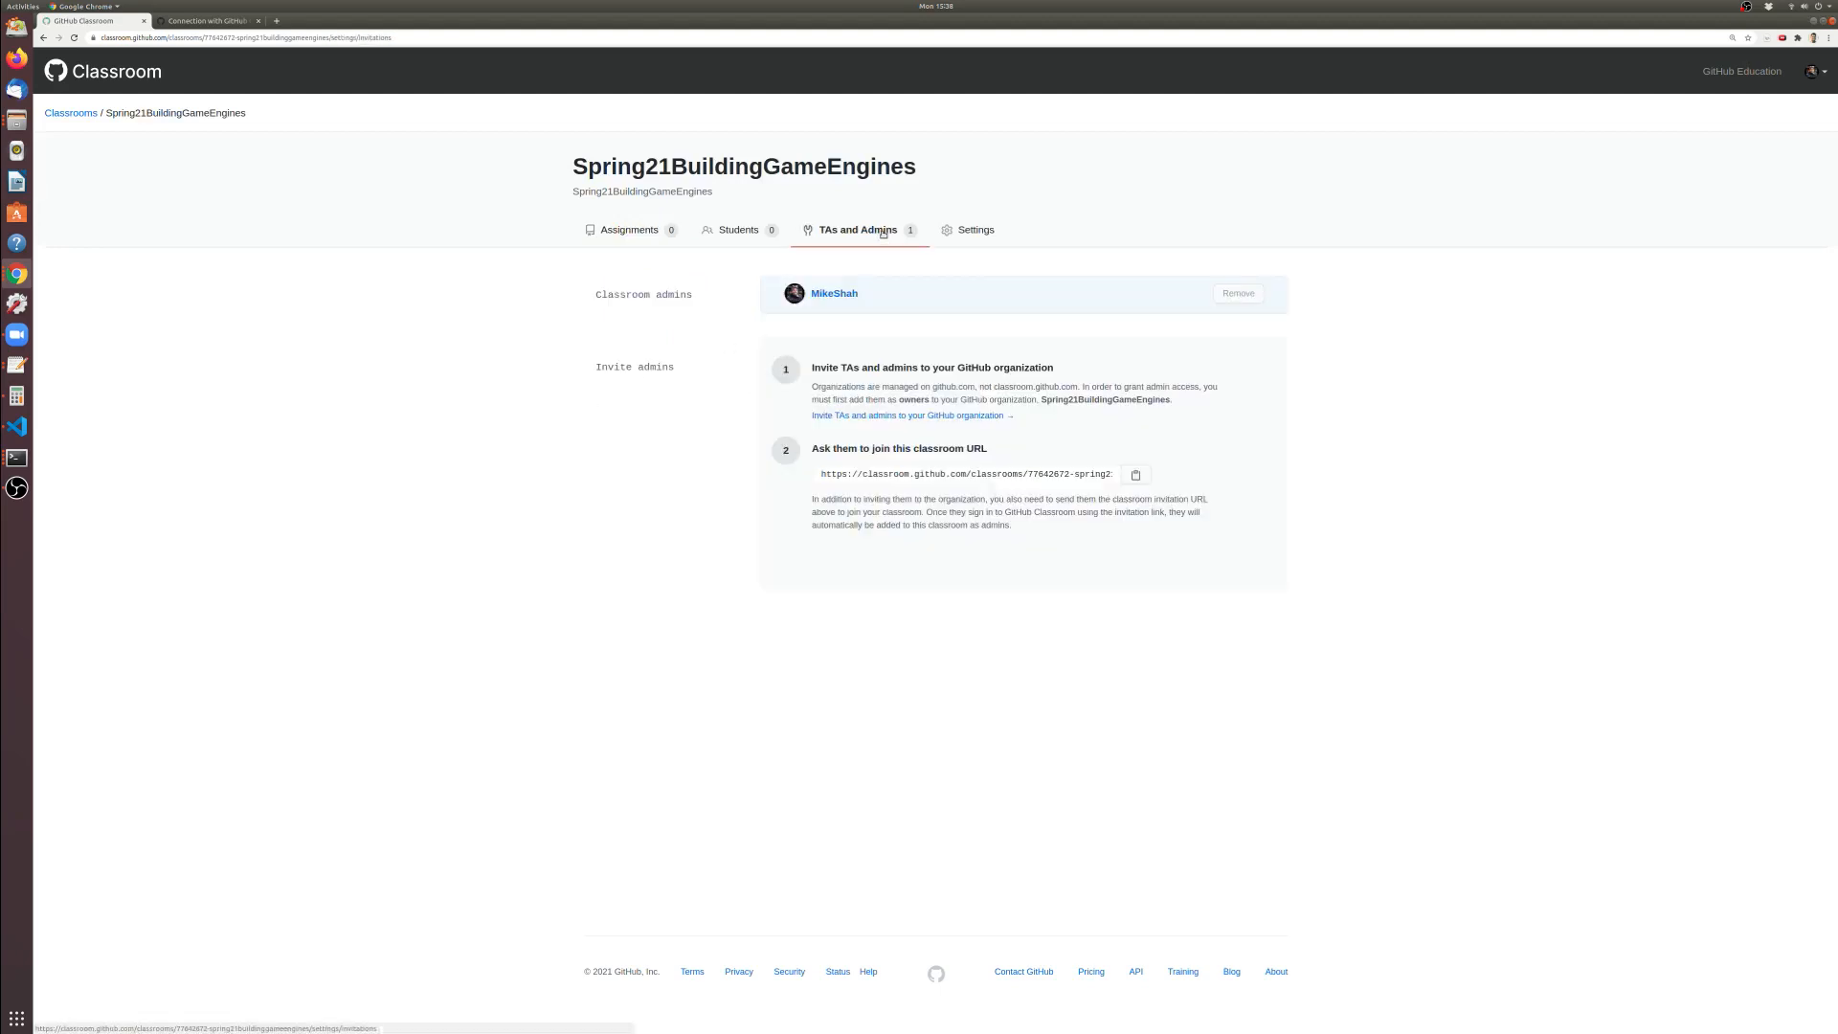
{"action": "double_click", "coordinate": [978, 475]}
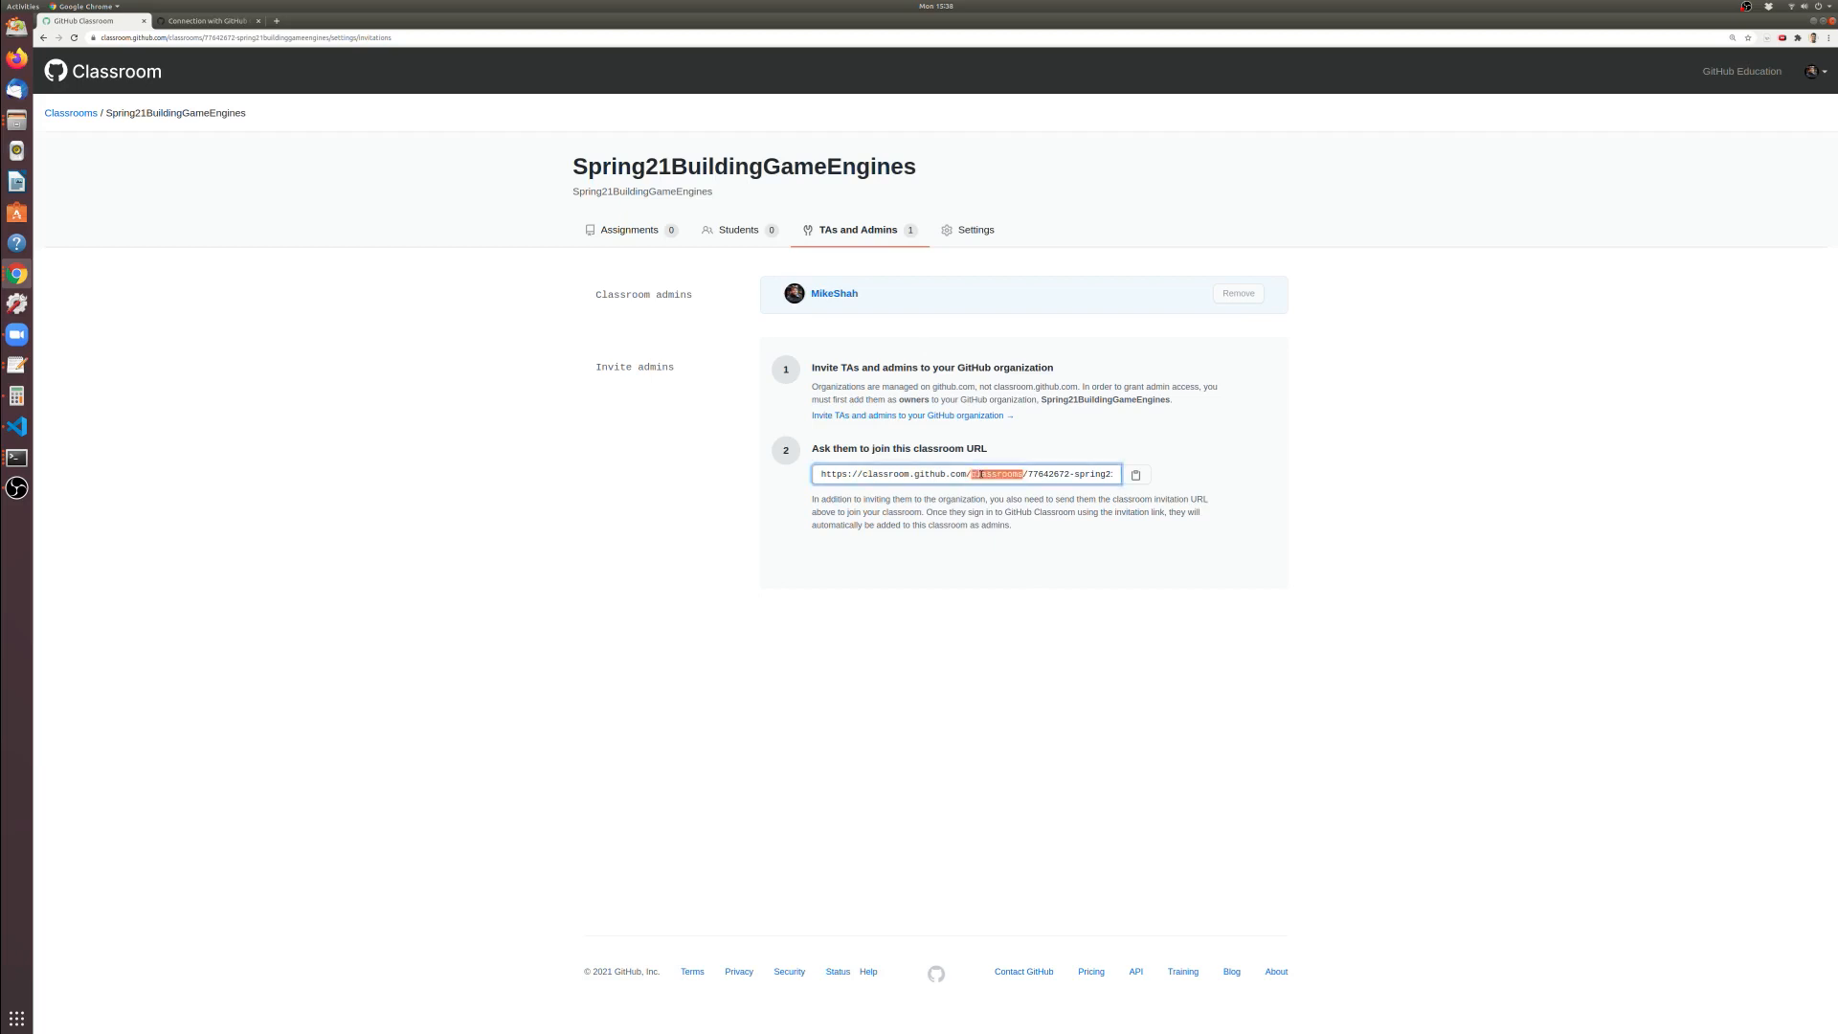
{"action": "triple_click", "coordinate": [977, 475]}
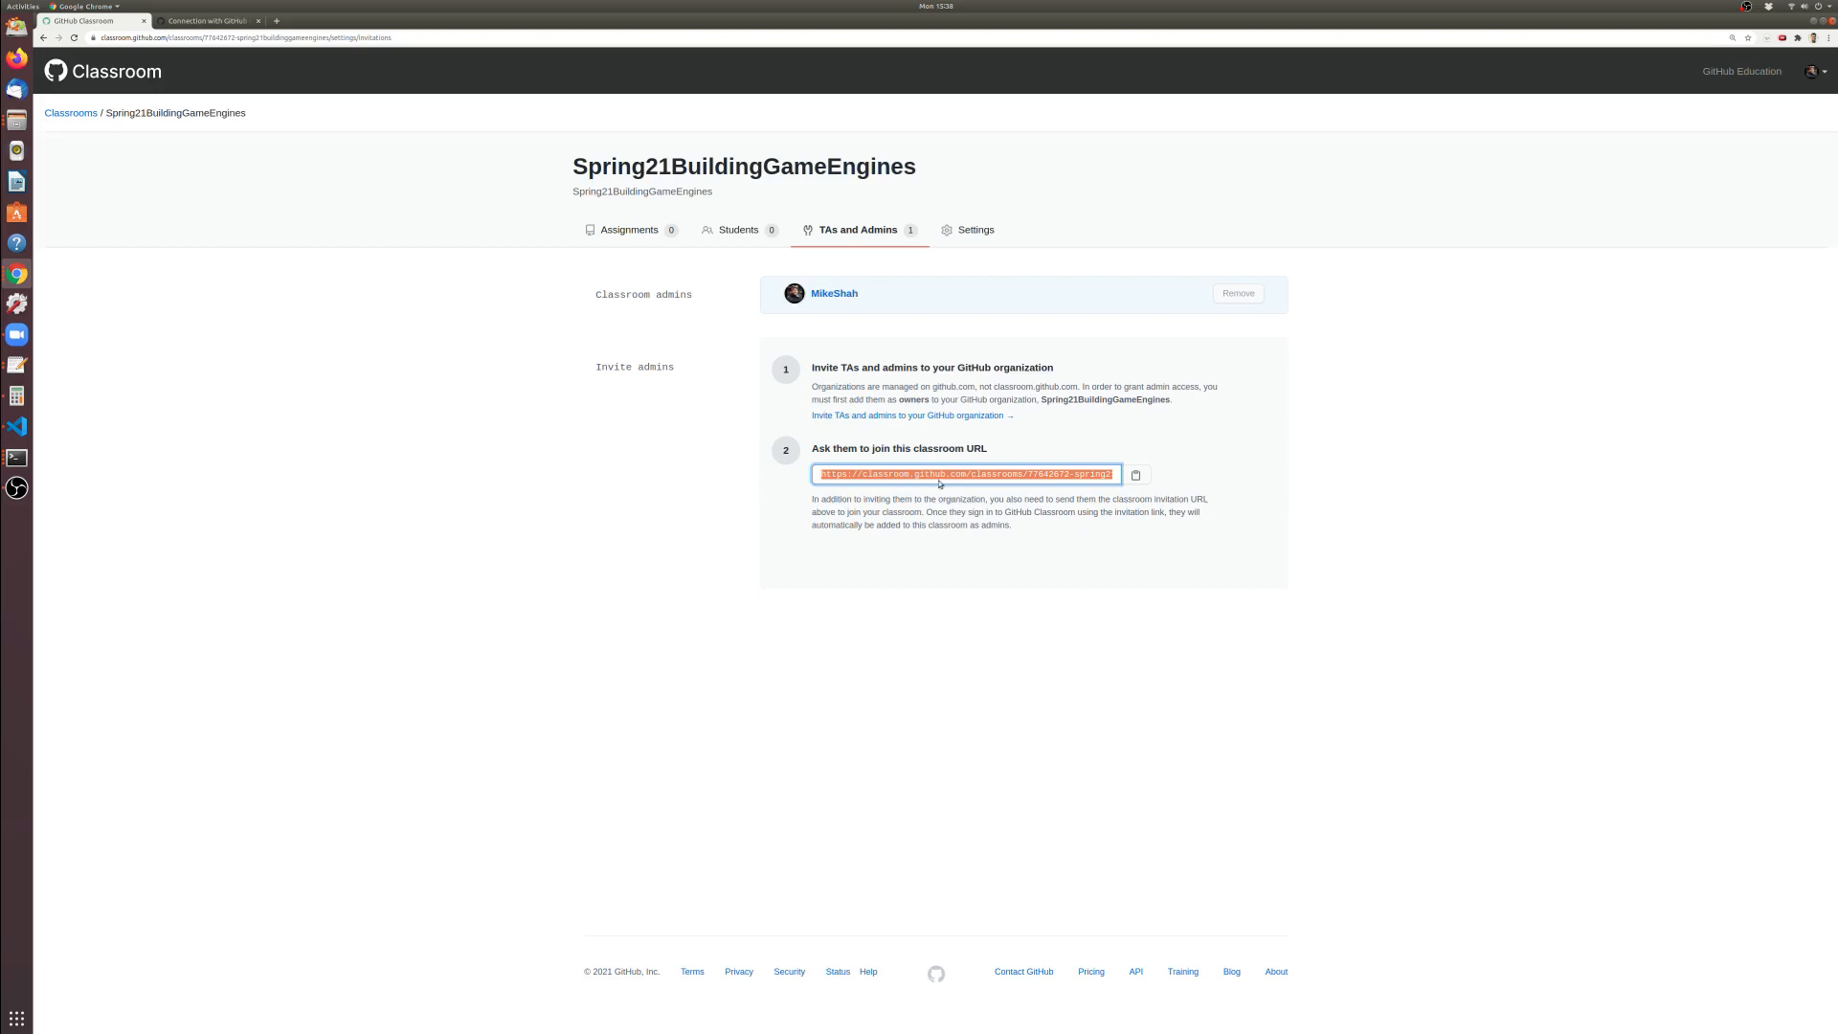
{"action": "left_click", "coordinate": [752, 453]}
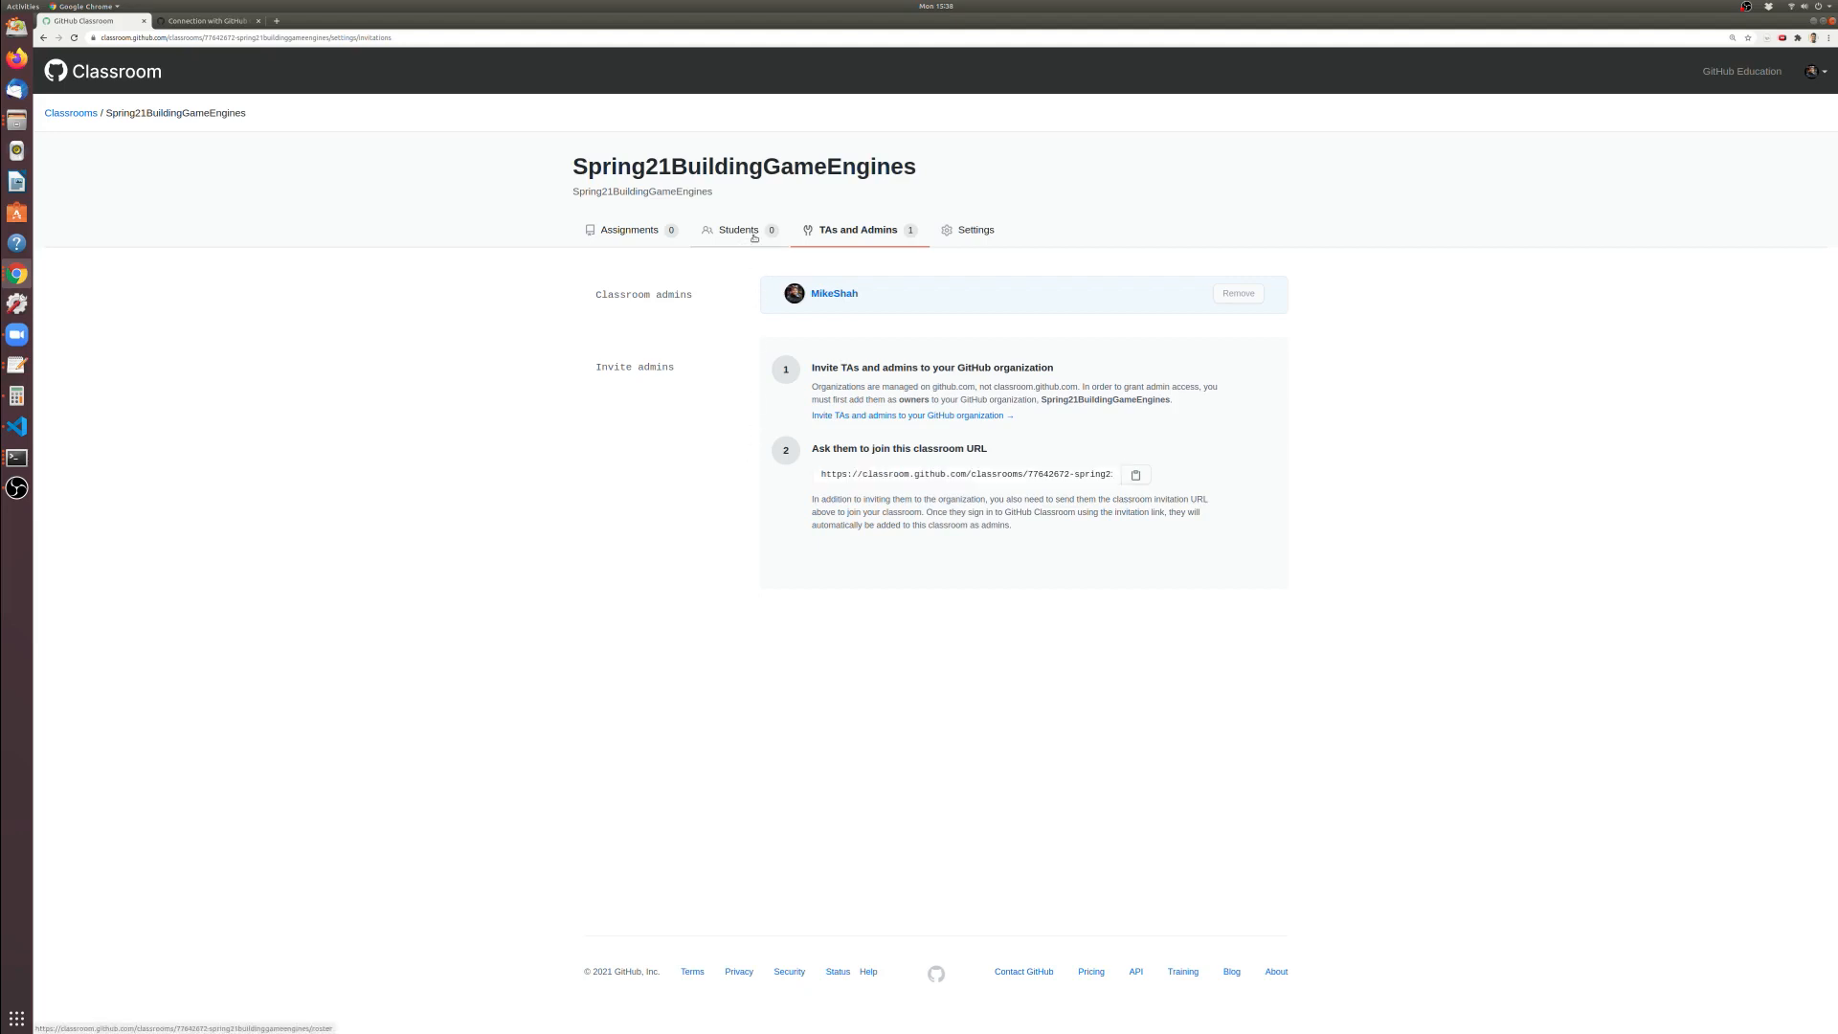
{"action": "left_click", "coordinate": [753, 235]}
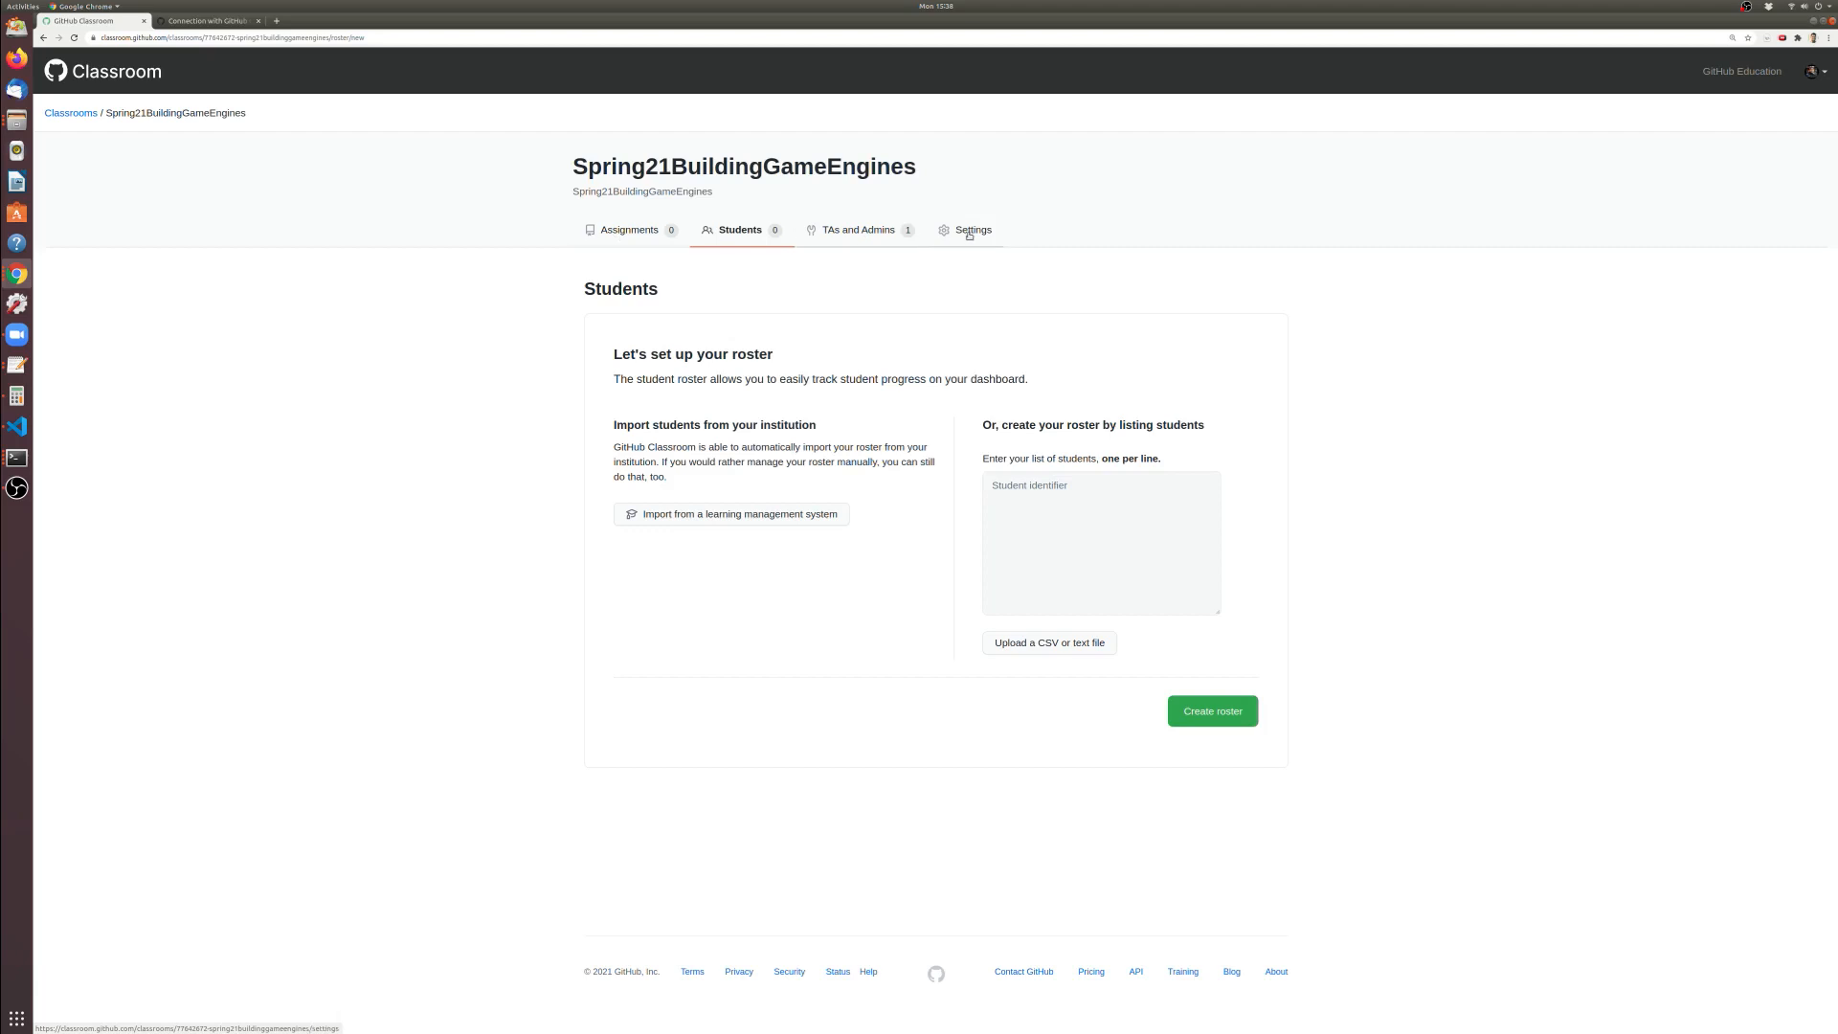
{"action": "left_click", "coordinate": [969, 236]}
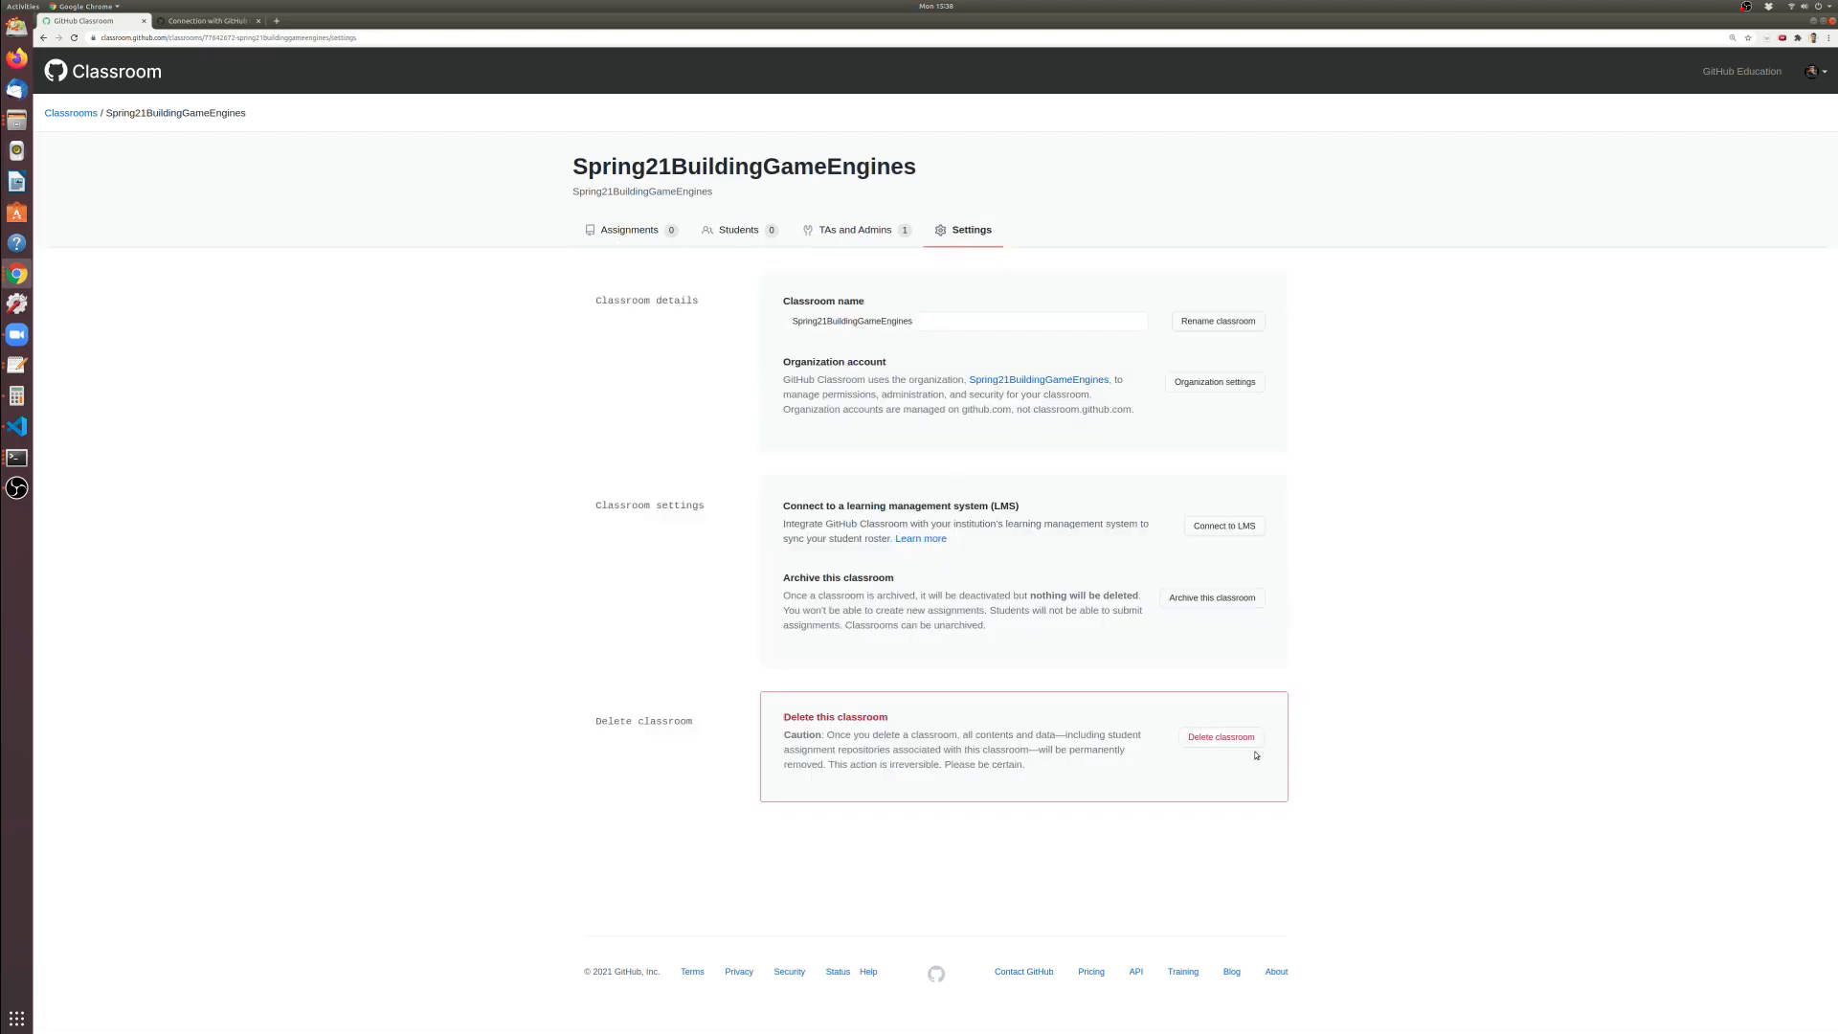
Examine the classroom deletion warning and the learning management system connection option in the classroom settings
{"action": "left_click_drag", "start_coordinate": [783, 718], "coordinate": [1114, 786]}
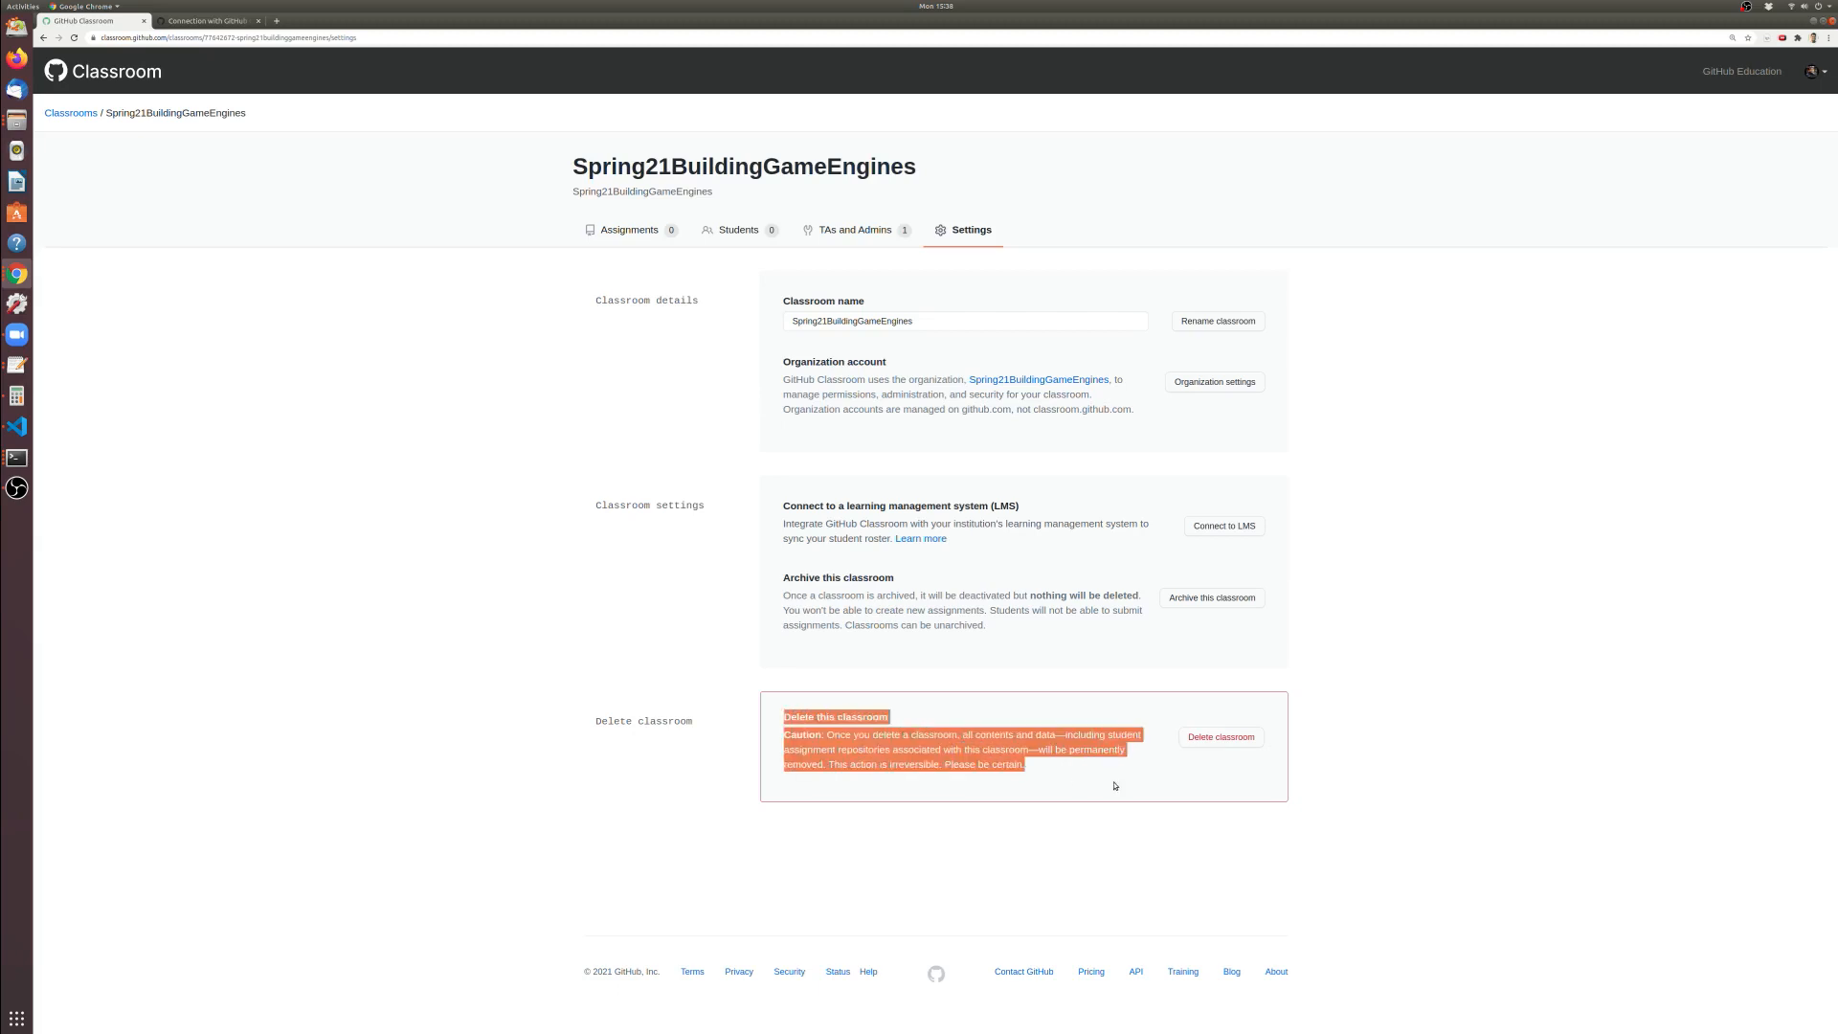
{"action": "left_click", "coordinate": [1049, 761]}
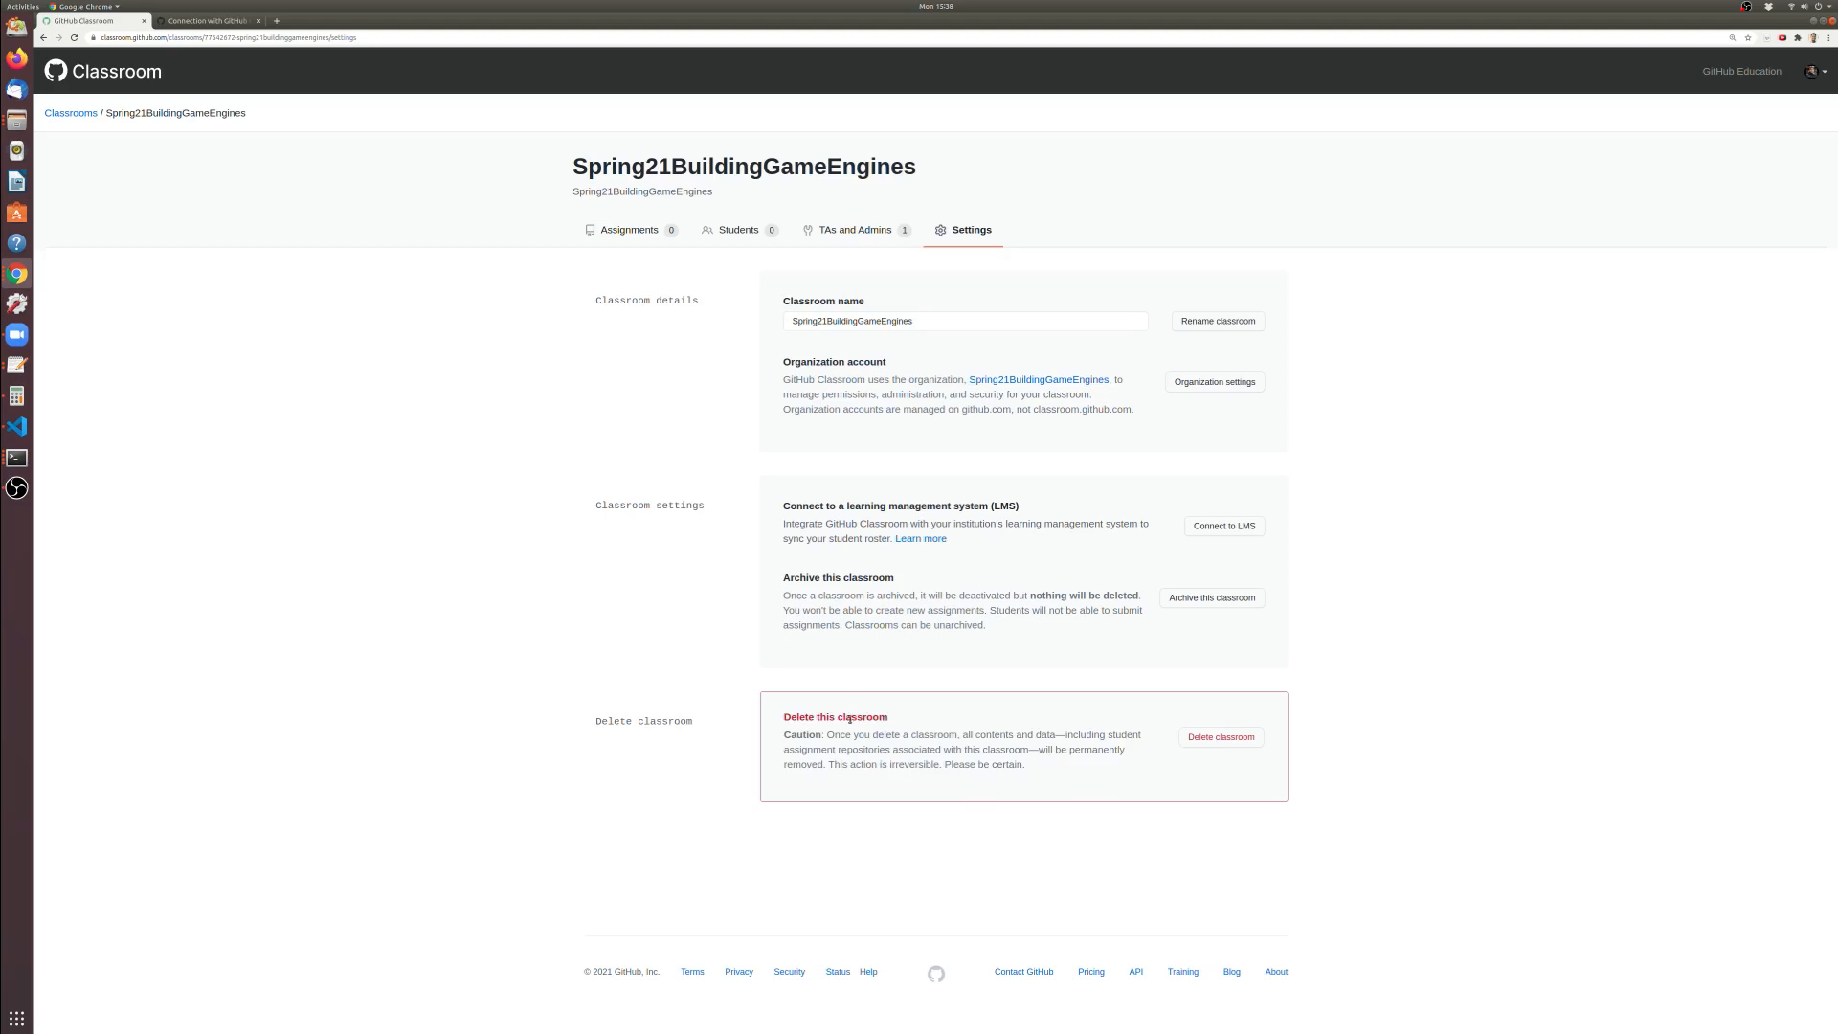
{"action": "triple_click", "coordinate": [848, 718]}
{"action": "left_click", "coordinate": [896, 723]}
{"action": "left_click_drag", "start_coordinate": [814, 524], "coordinate": [879, 538]}
{"action": "left_click", "coordinate": [824, 503]}
Start a new assignment in the classroom and title it monorepo
{"action": "left_click", "coordinate": [719, 232]}
{"action": "left_click", "coordinate": [632, 231]}
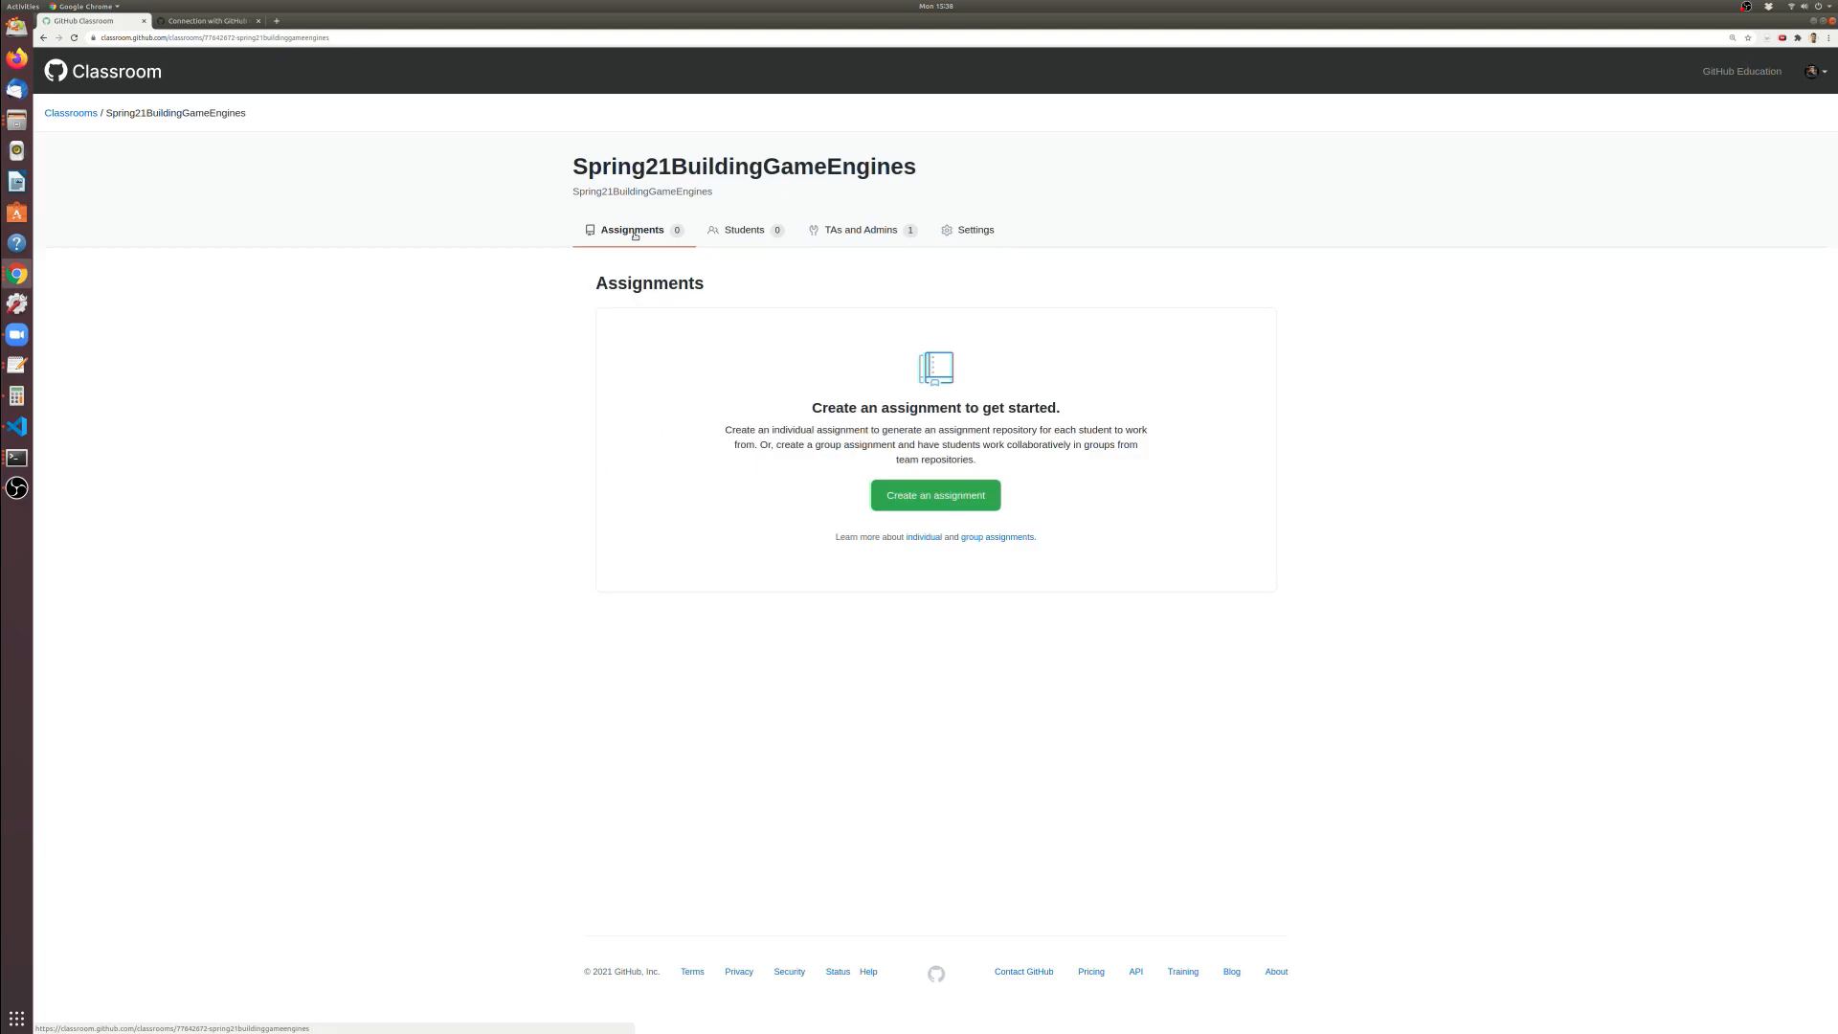
{"action": "left_click", "coordinate": [936, 495]}
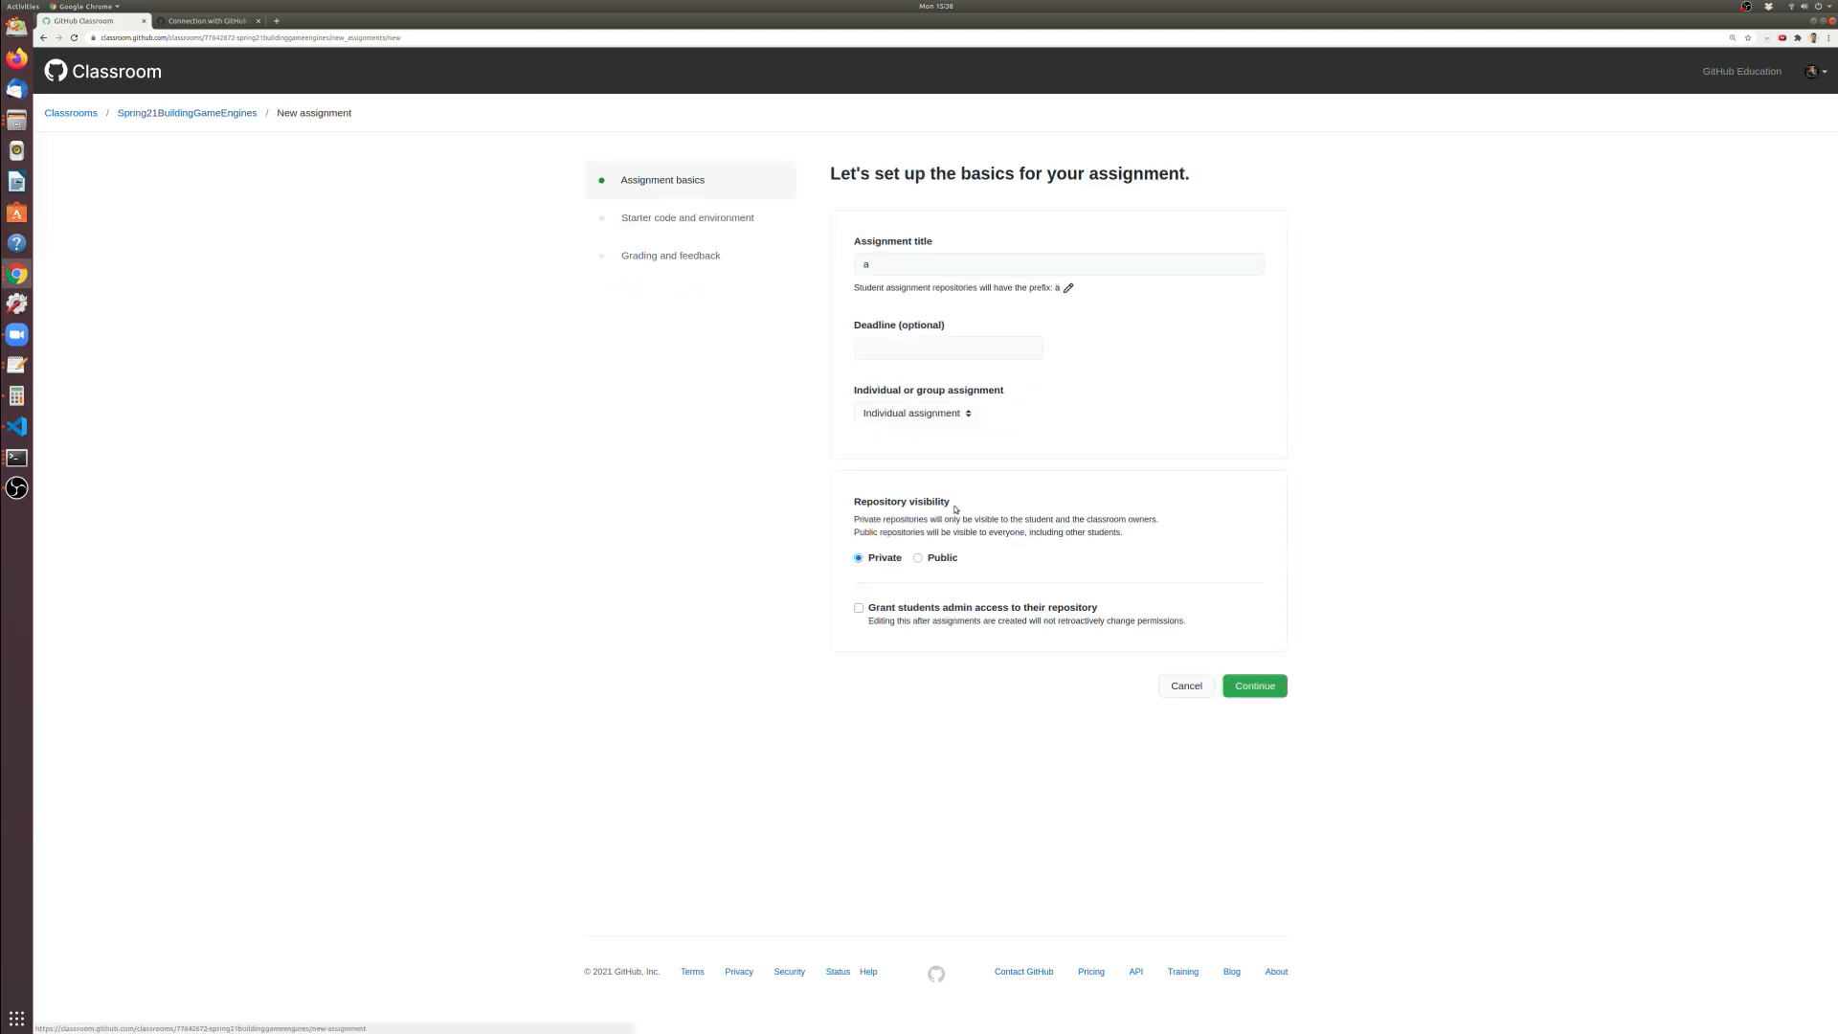
{"action": "double_click", "coordinate": [969, 270]}
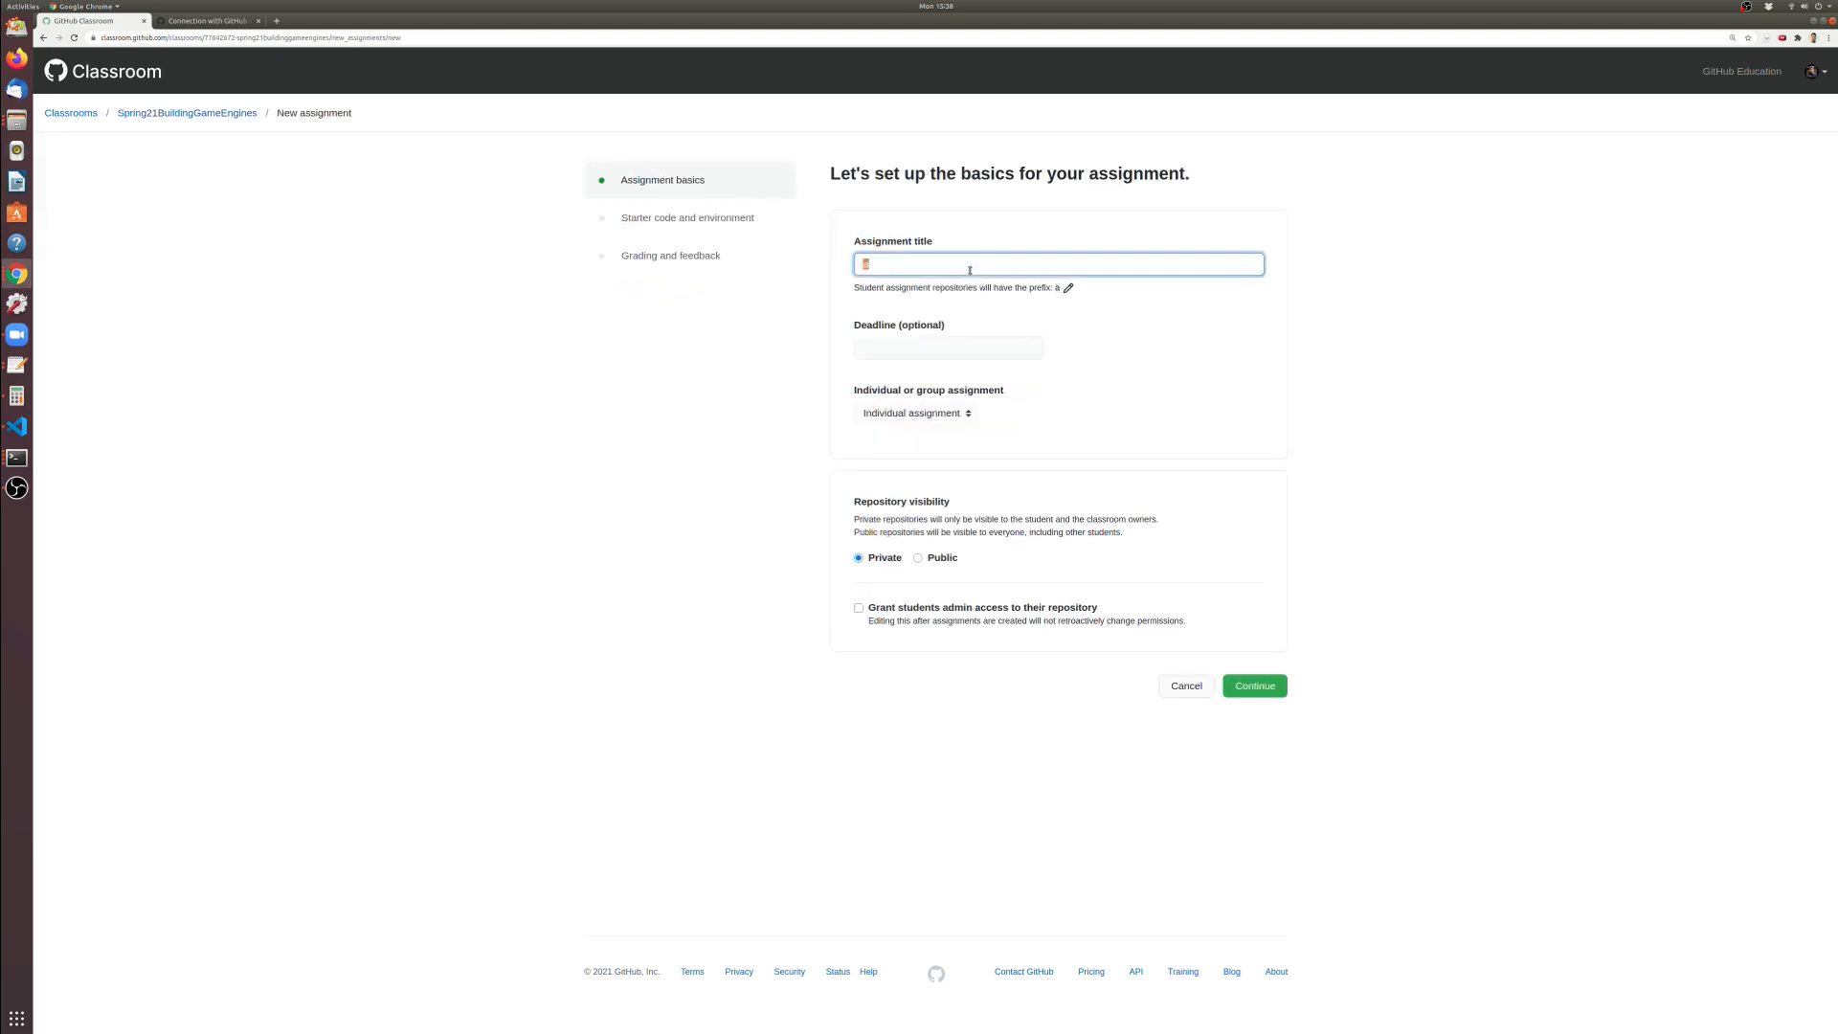
{"action": "type", "text": "monorepo"}
Open the Fall20FSE/monorepo-template repository in a new browser tab
{"action": "left_click", "coordinate": [277, 20]}
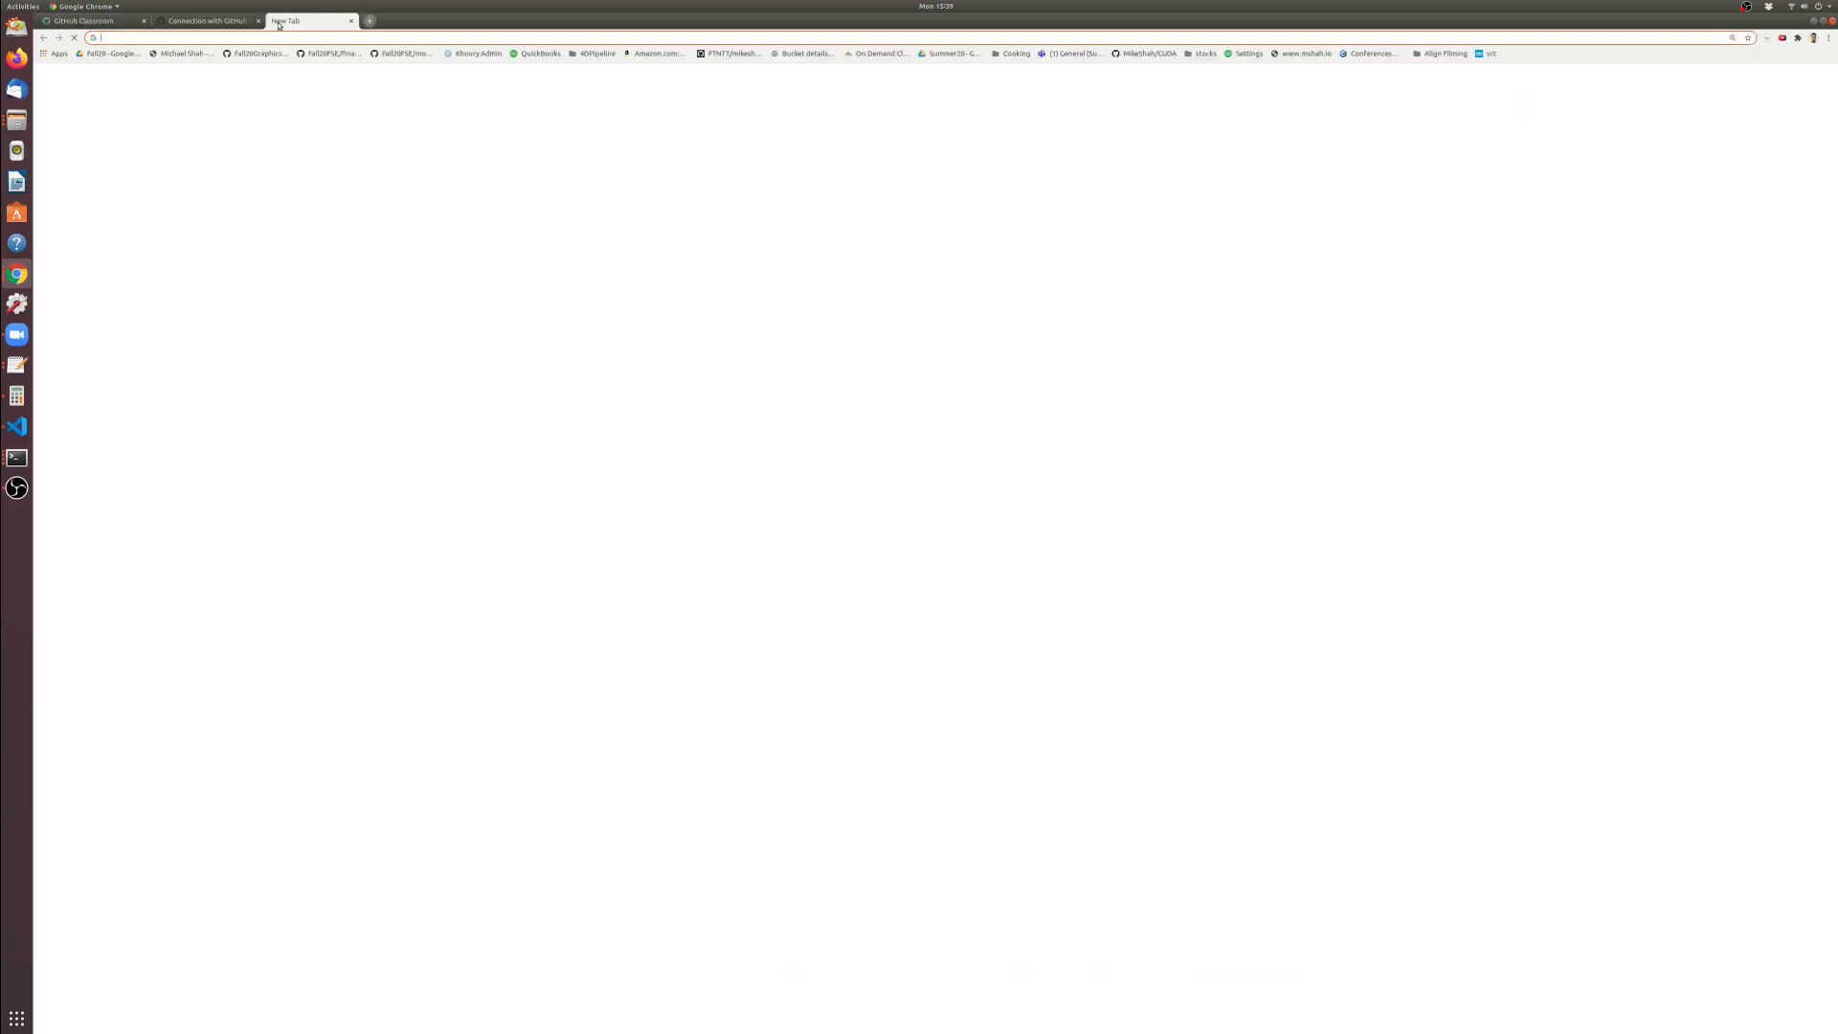
{"action": "type", "text": "fall2"}
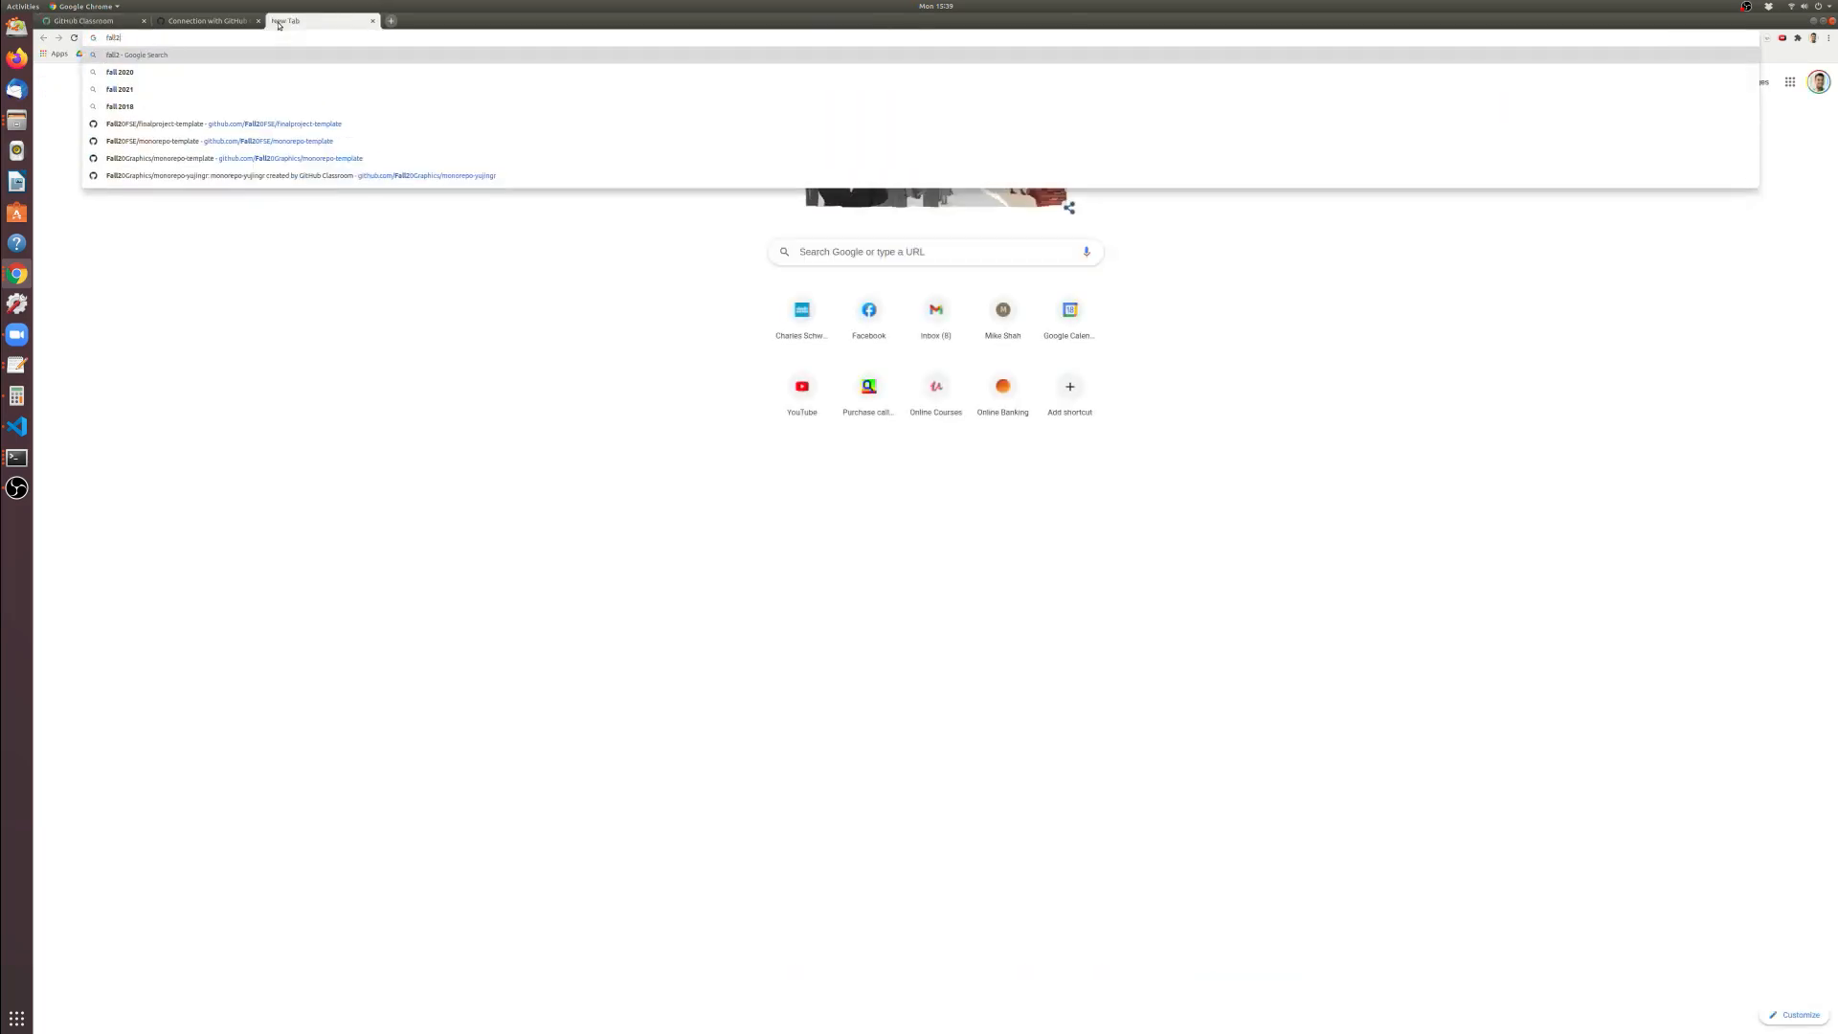
{"action": "key", "text": "Down"}
{"action": "key", "text": "Down"}
{"action": "key", "text": "Down"}
{"action": "key", "text": "Down"}
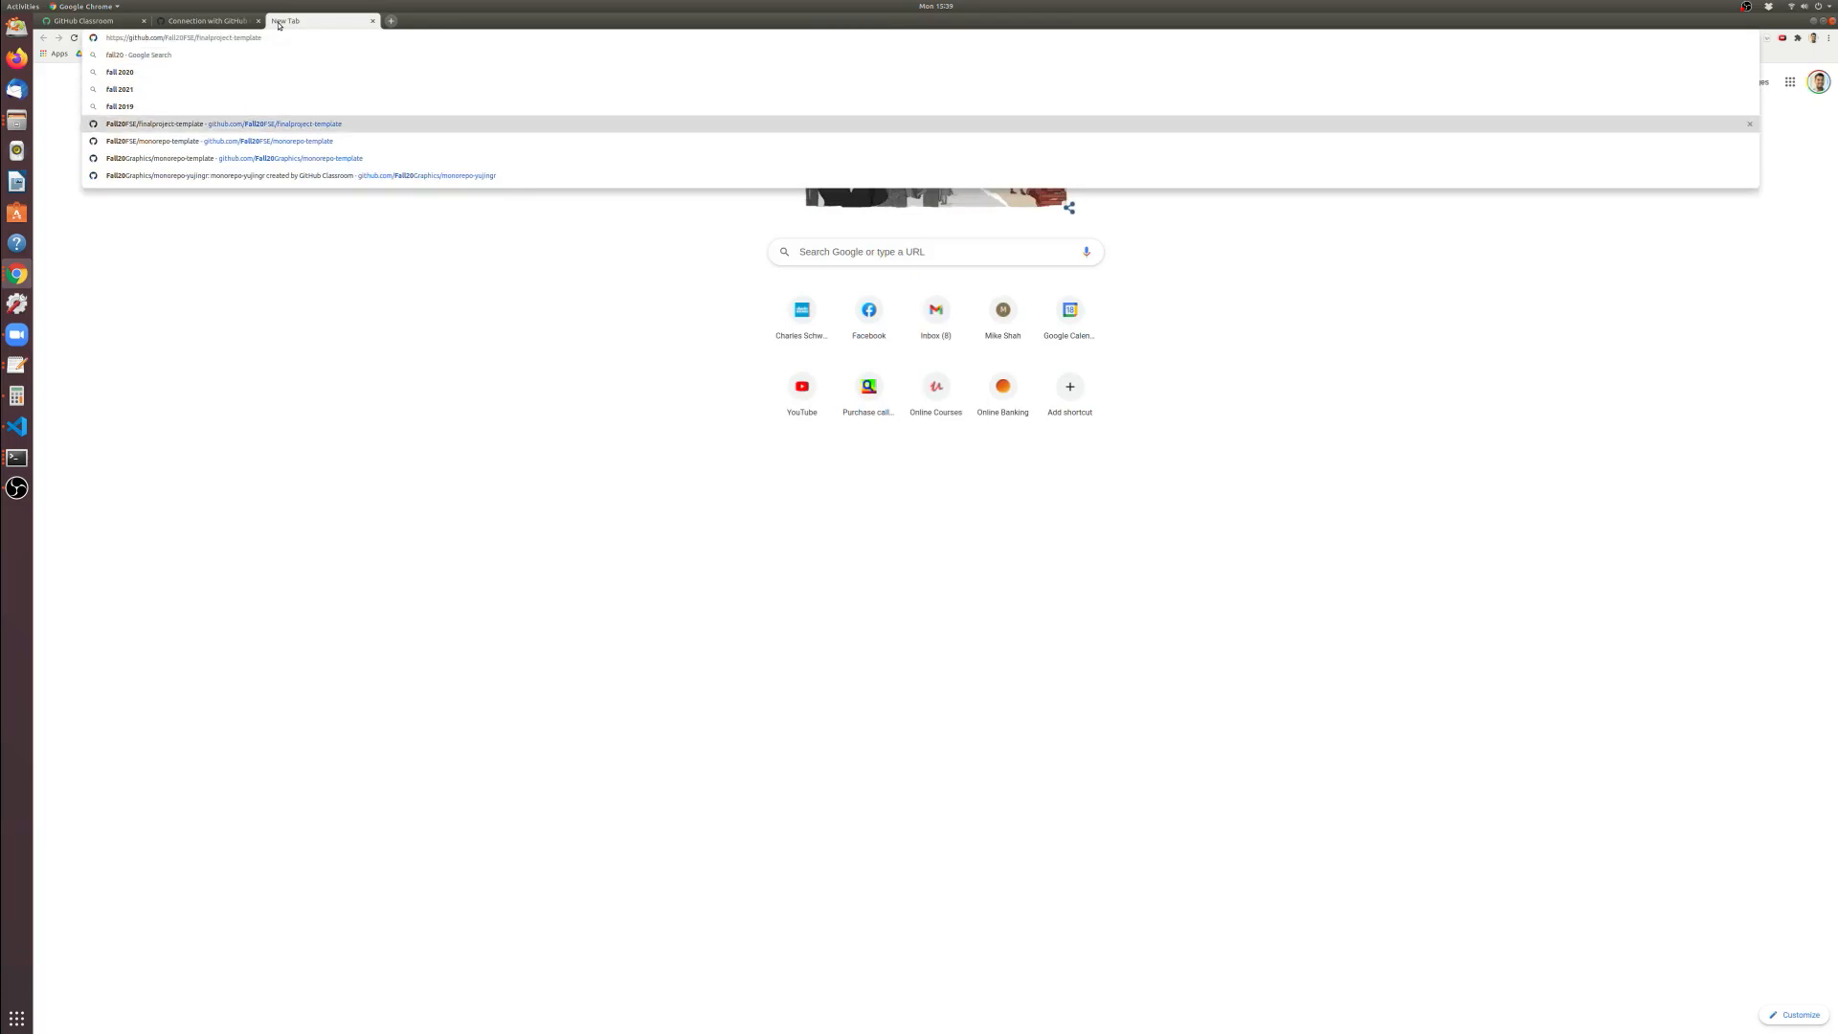
{"action": "key", "text": "Down"}
{"action": "key", "text": "Return"}
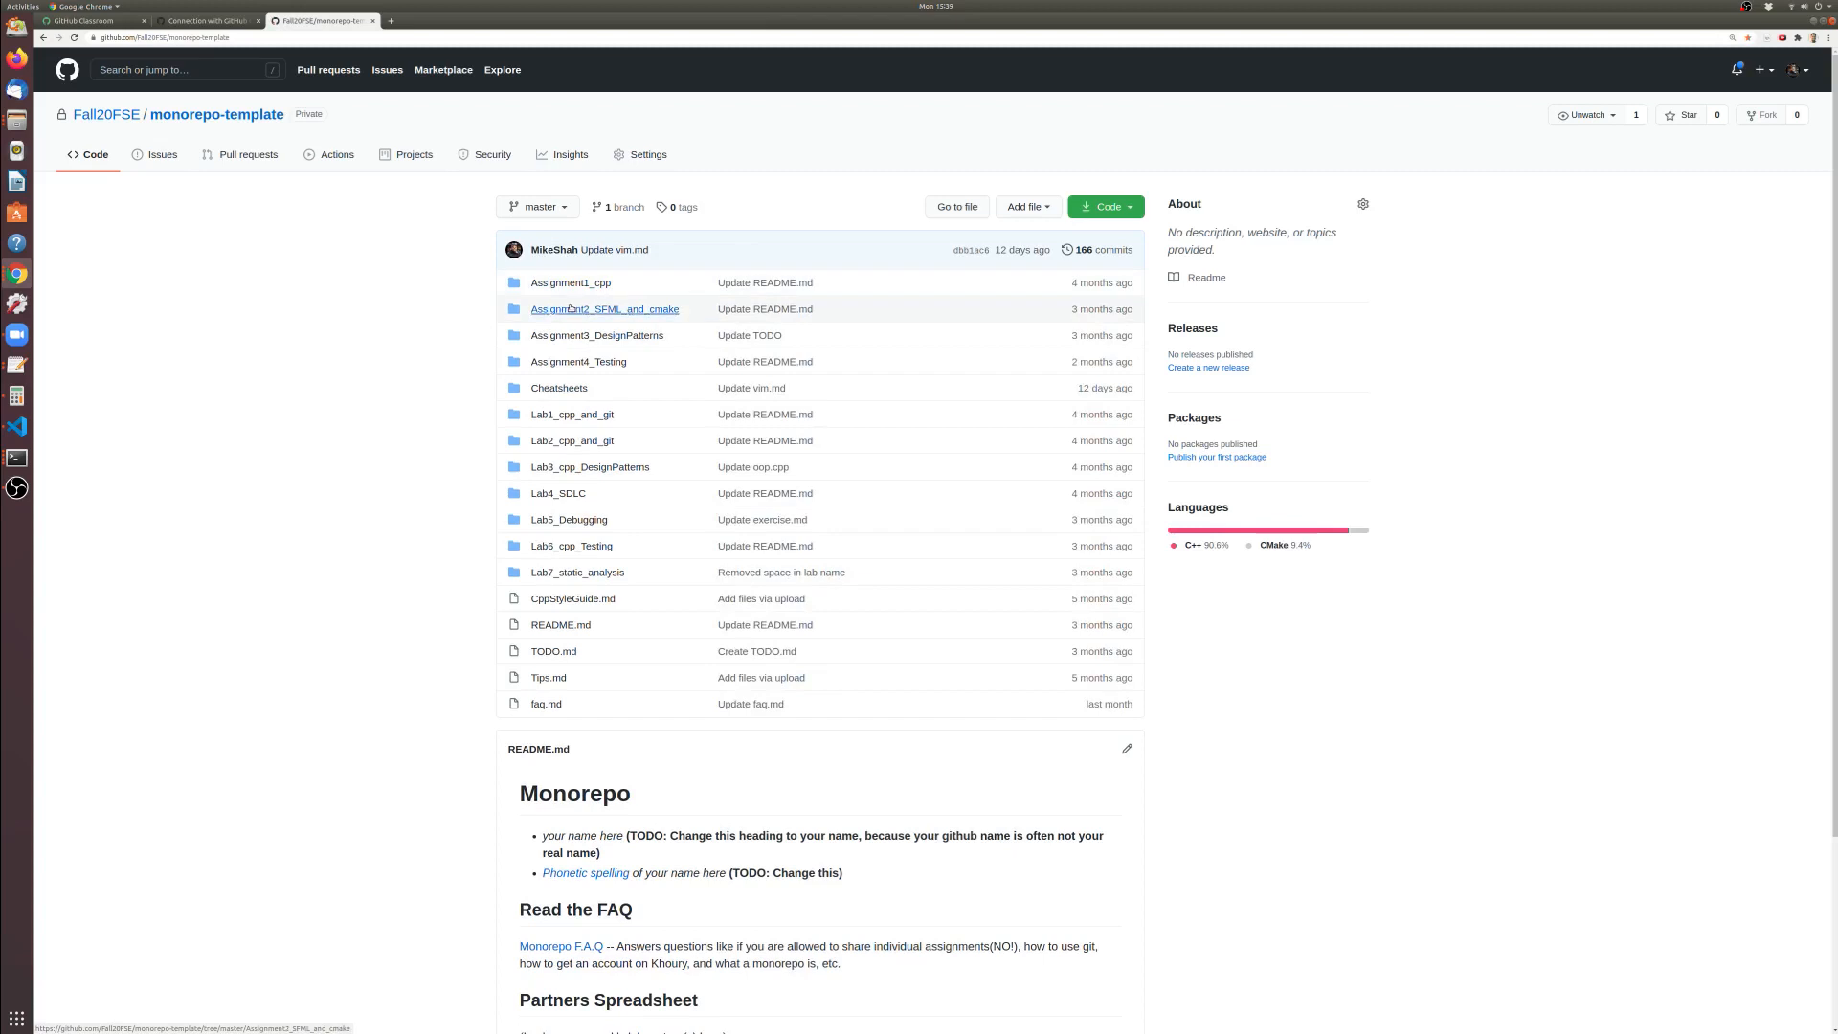
Examine the assignment and lab folders in the monorepo-template repository's file list
{"action": "left_click_drag", "start_coordinate": [681, 310], "coordinate": [538, 319]}
{"action": "left_click_drag", "start_coordinate": [716, 283], "coordinate": [533, 283]}
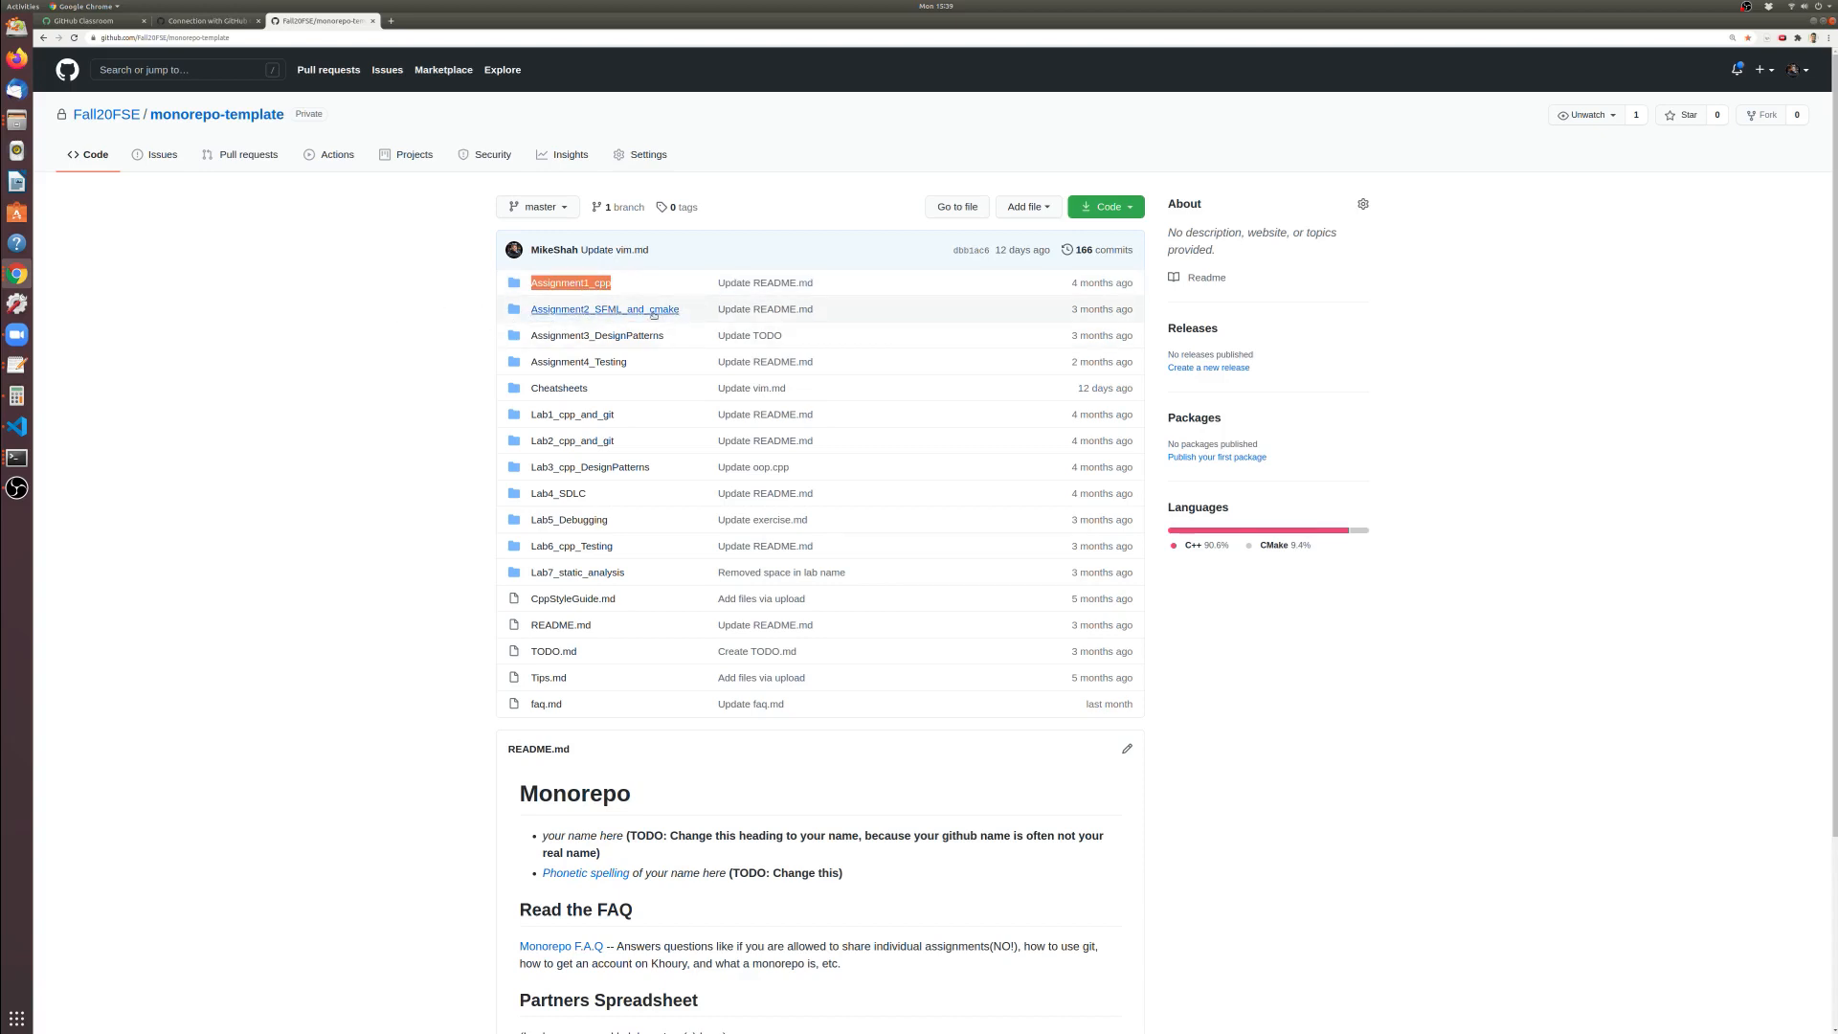
{"action": "left_click_drag", "start_coordinate": [683, 311], "coordinate": [533, 317]}
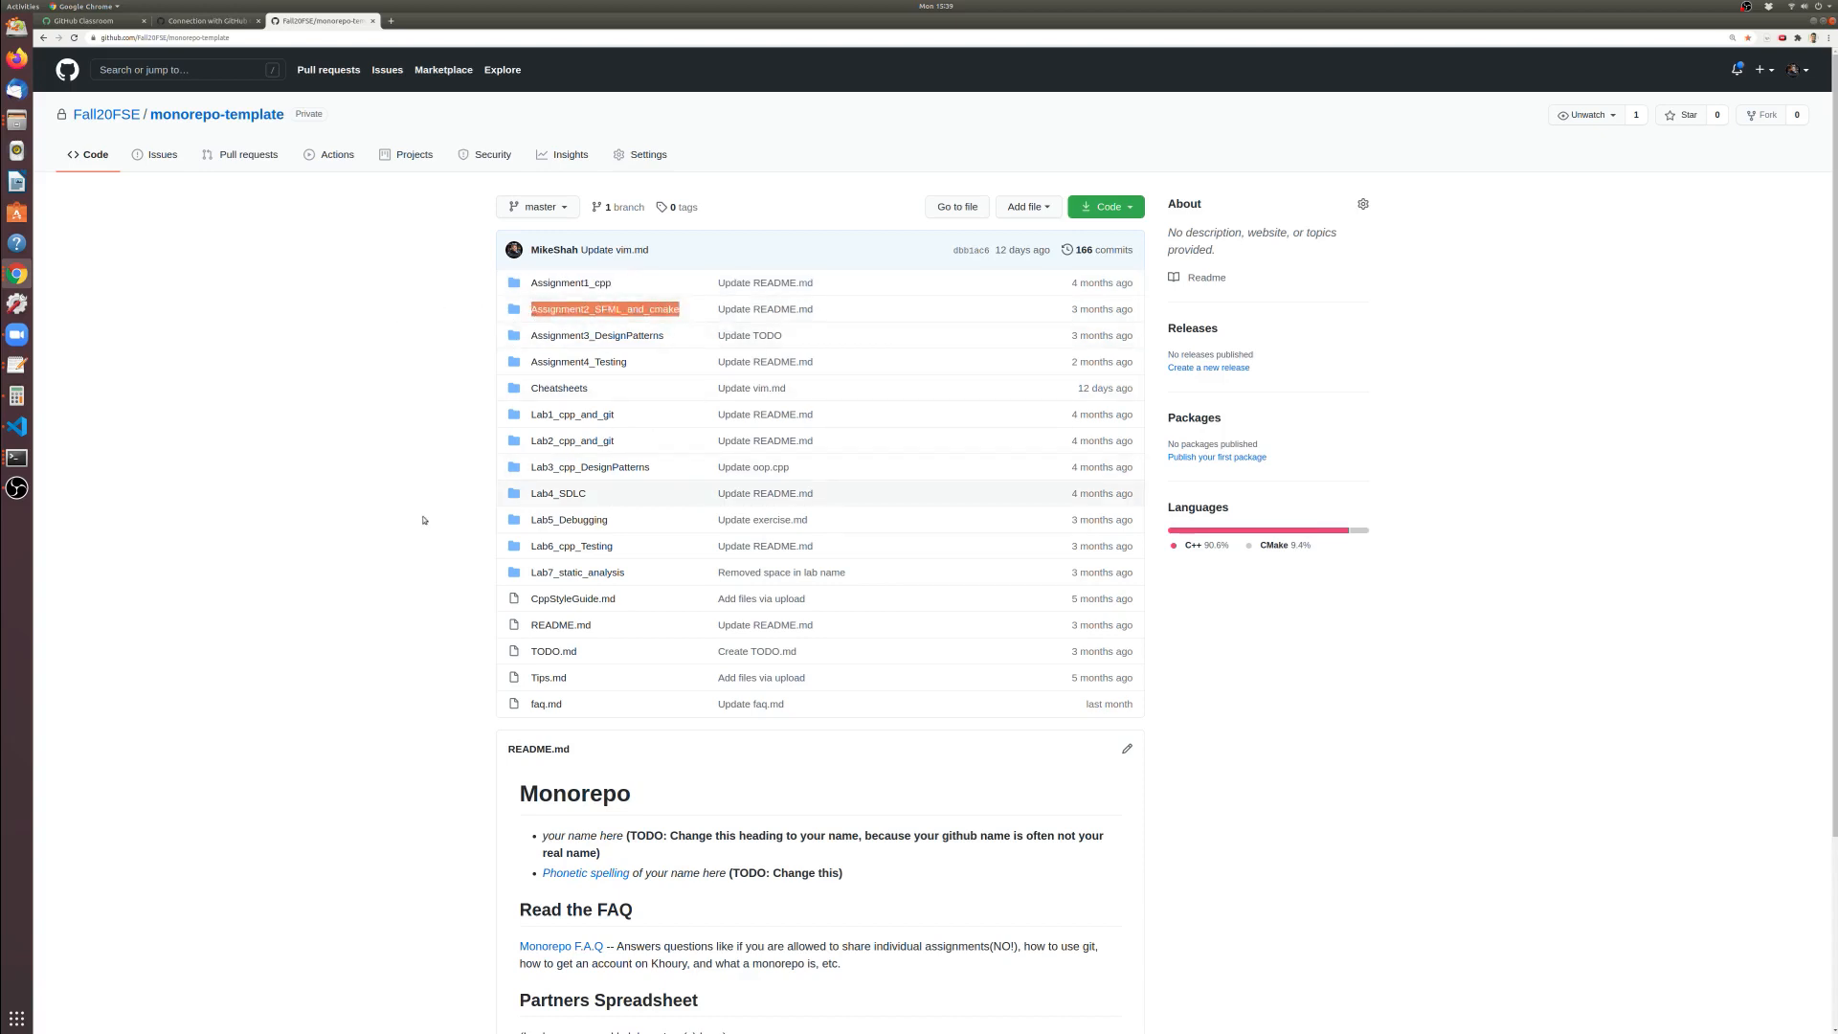
{"action": "left_click", "coordinate": [529, 322]}
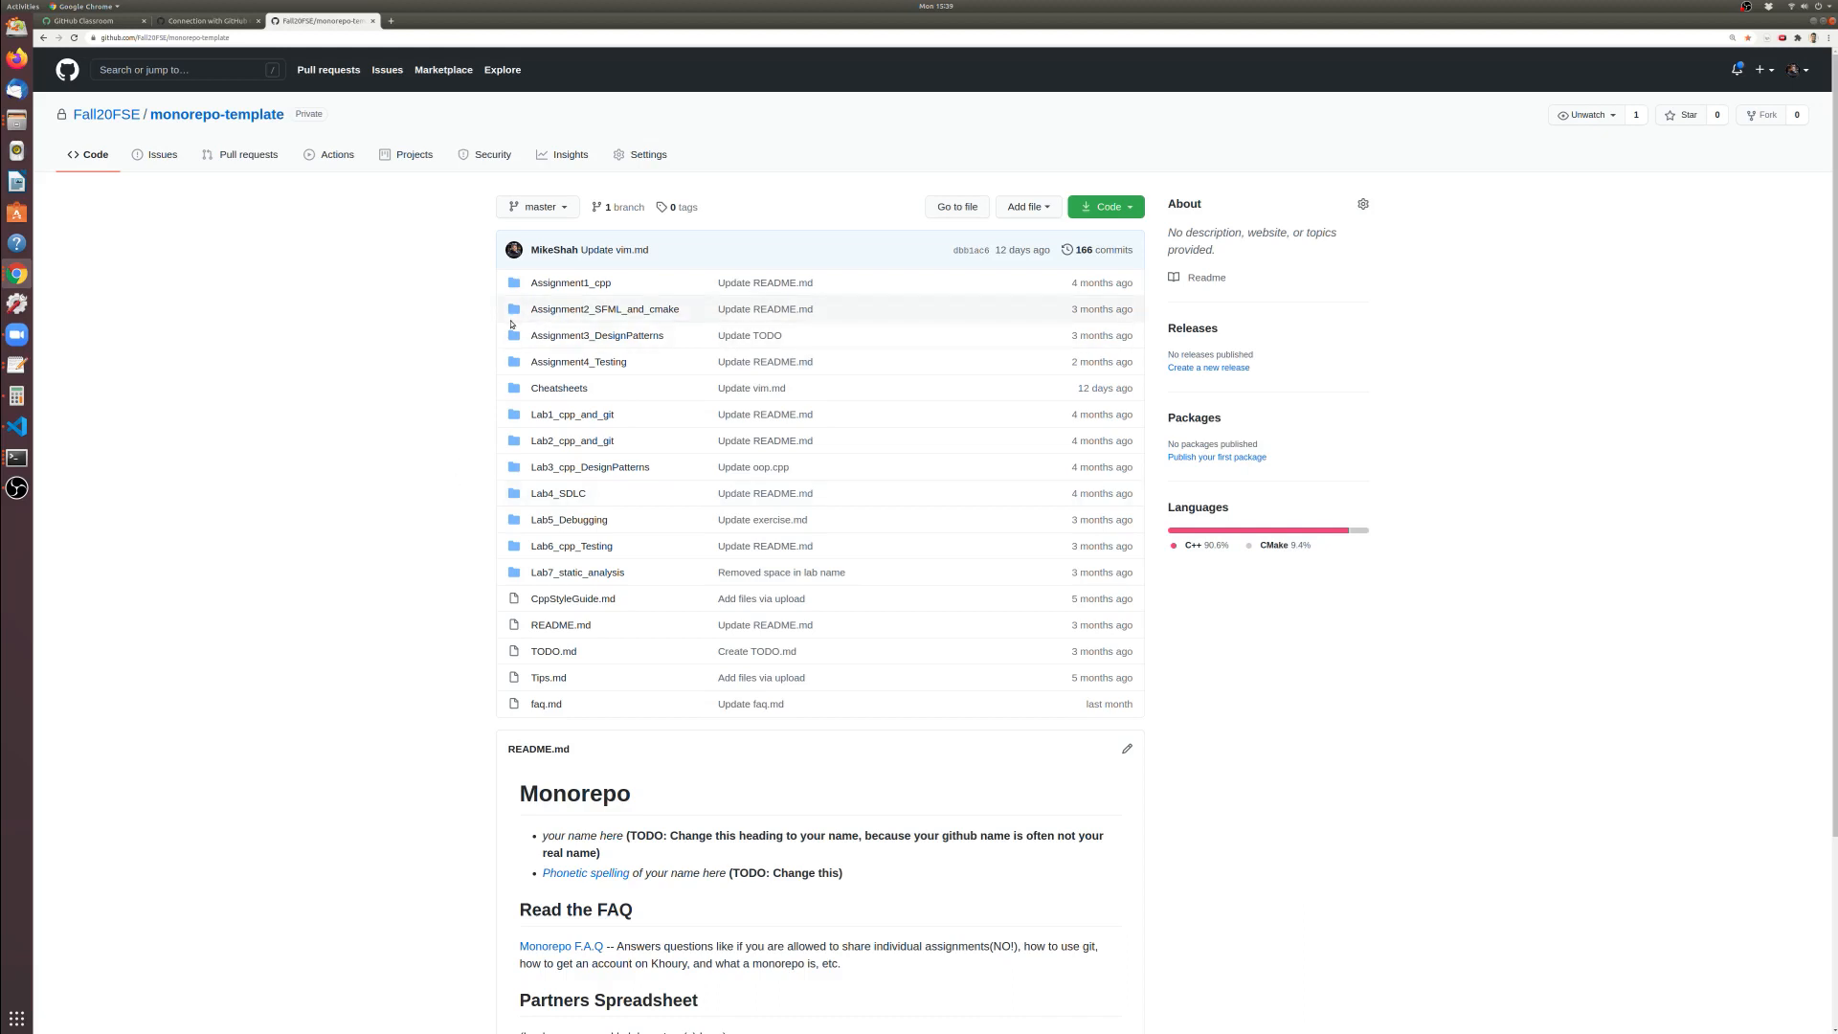
{"action": "left_click_drag", "start_coordinate": [620, 415], "coordinate": [533, 415]}
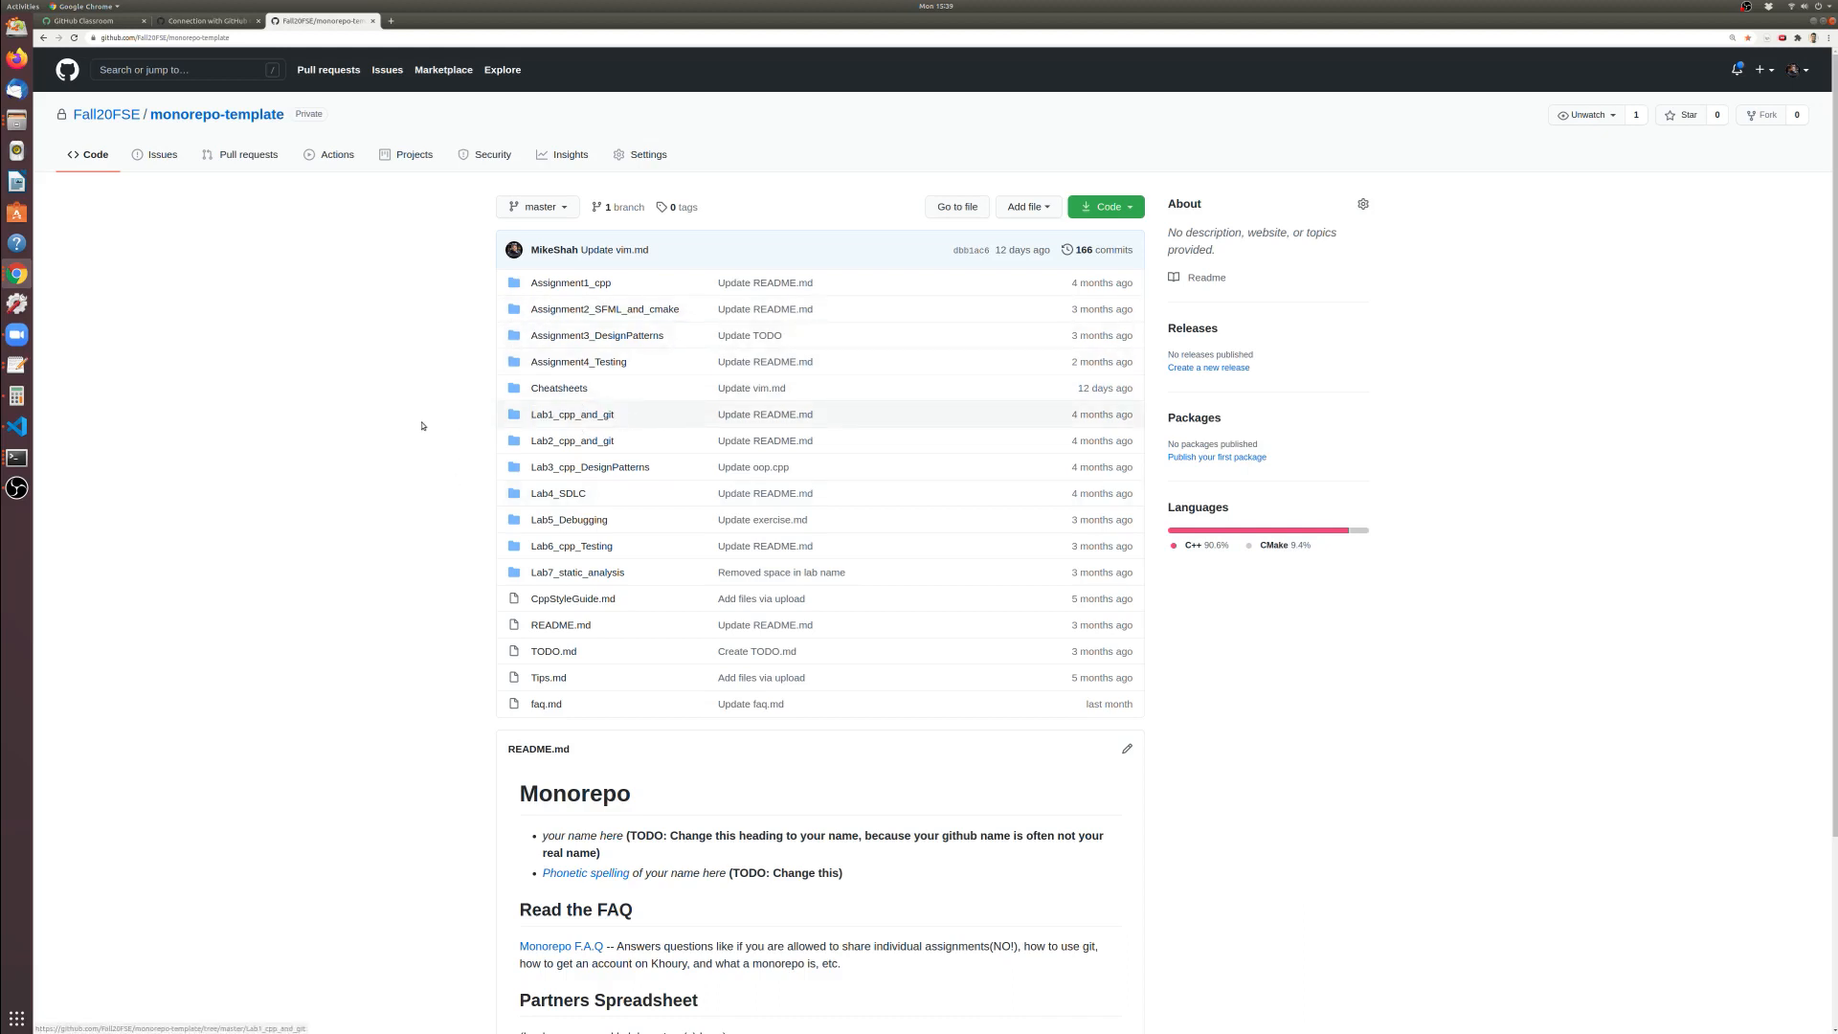
Return to the monorepo assignment form, keep it an individual assignment with private repositories, and continue to the starter code page
{"action": "left_click", "coordinate": [210, 21]}
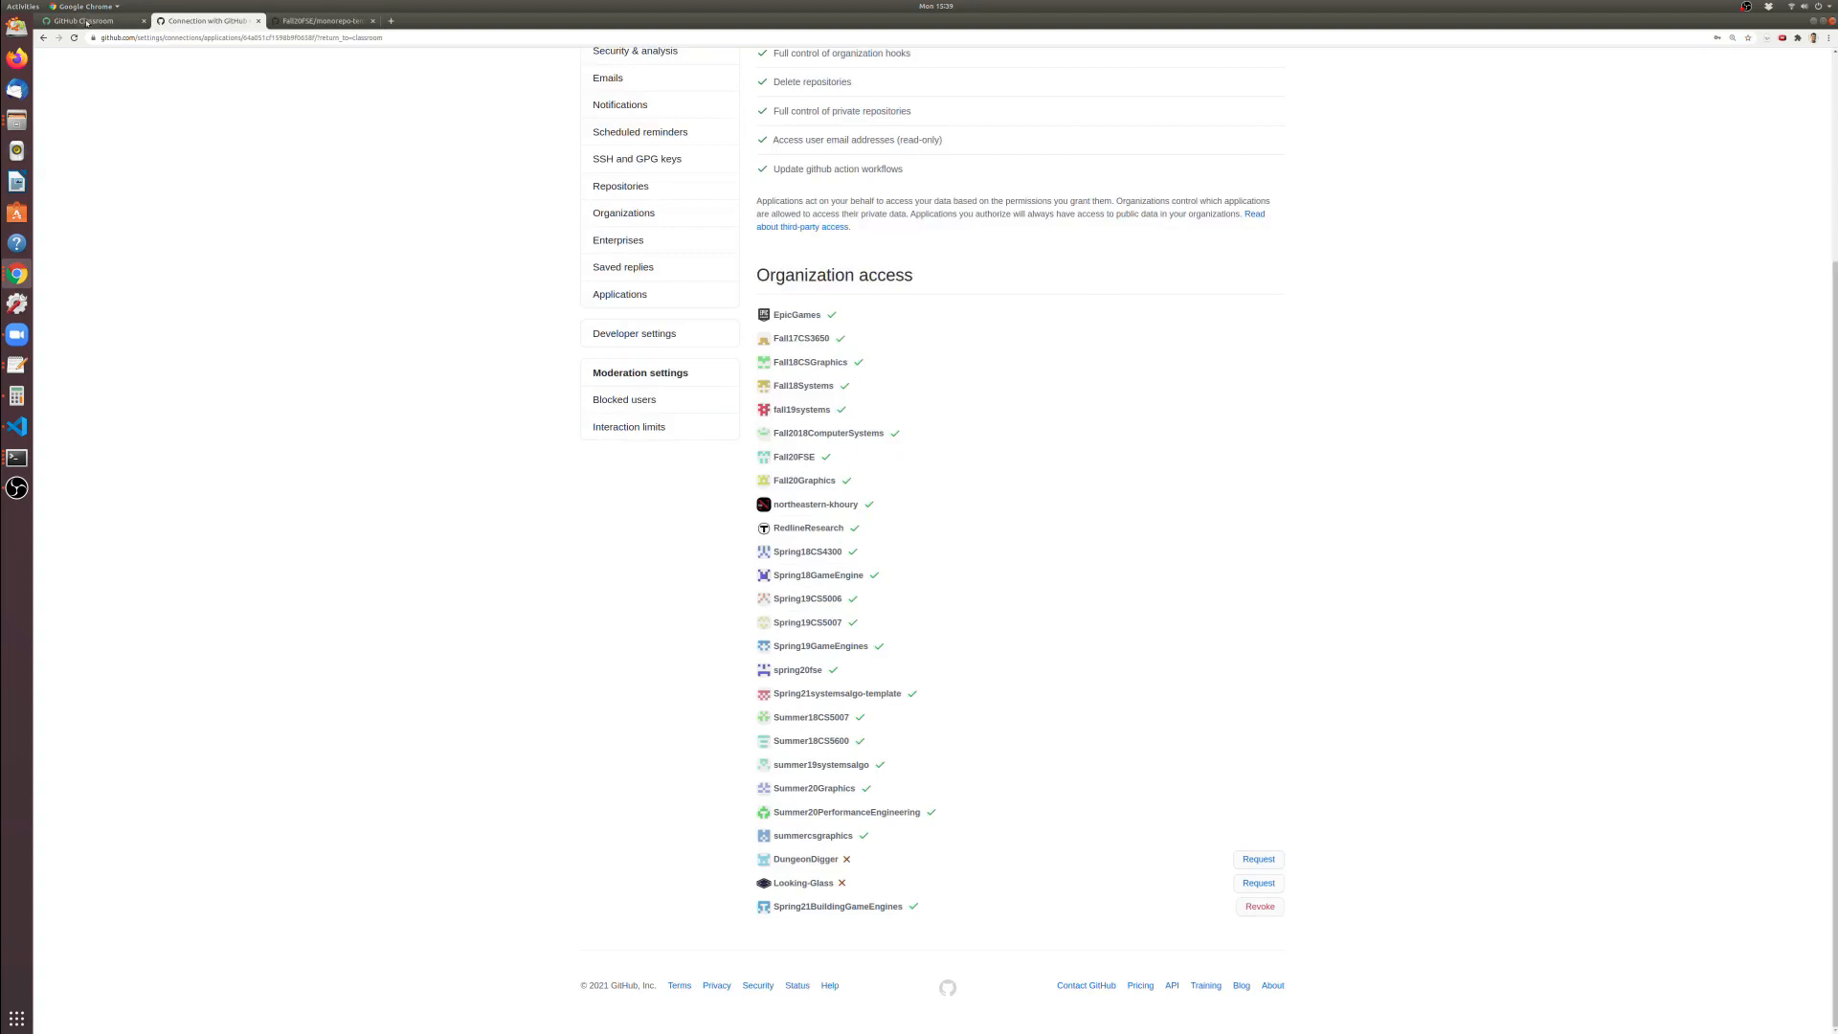
{"action": "left_click", "coordinate": [88, 21]}
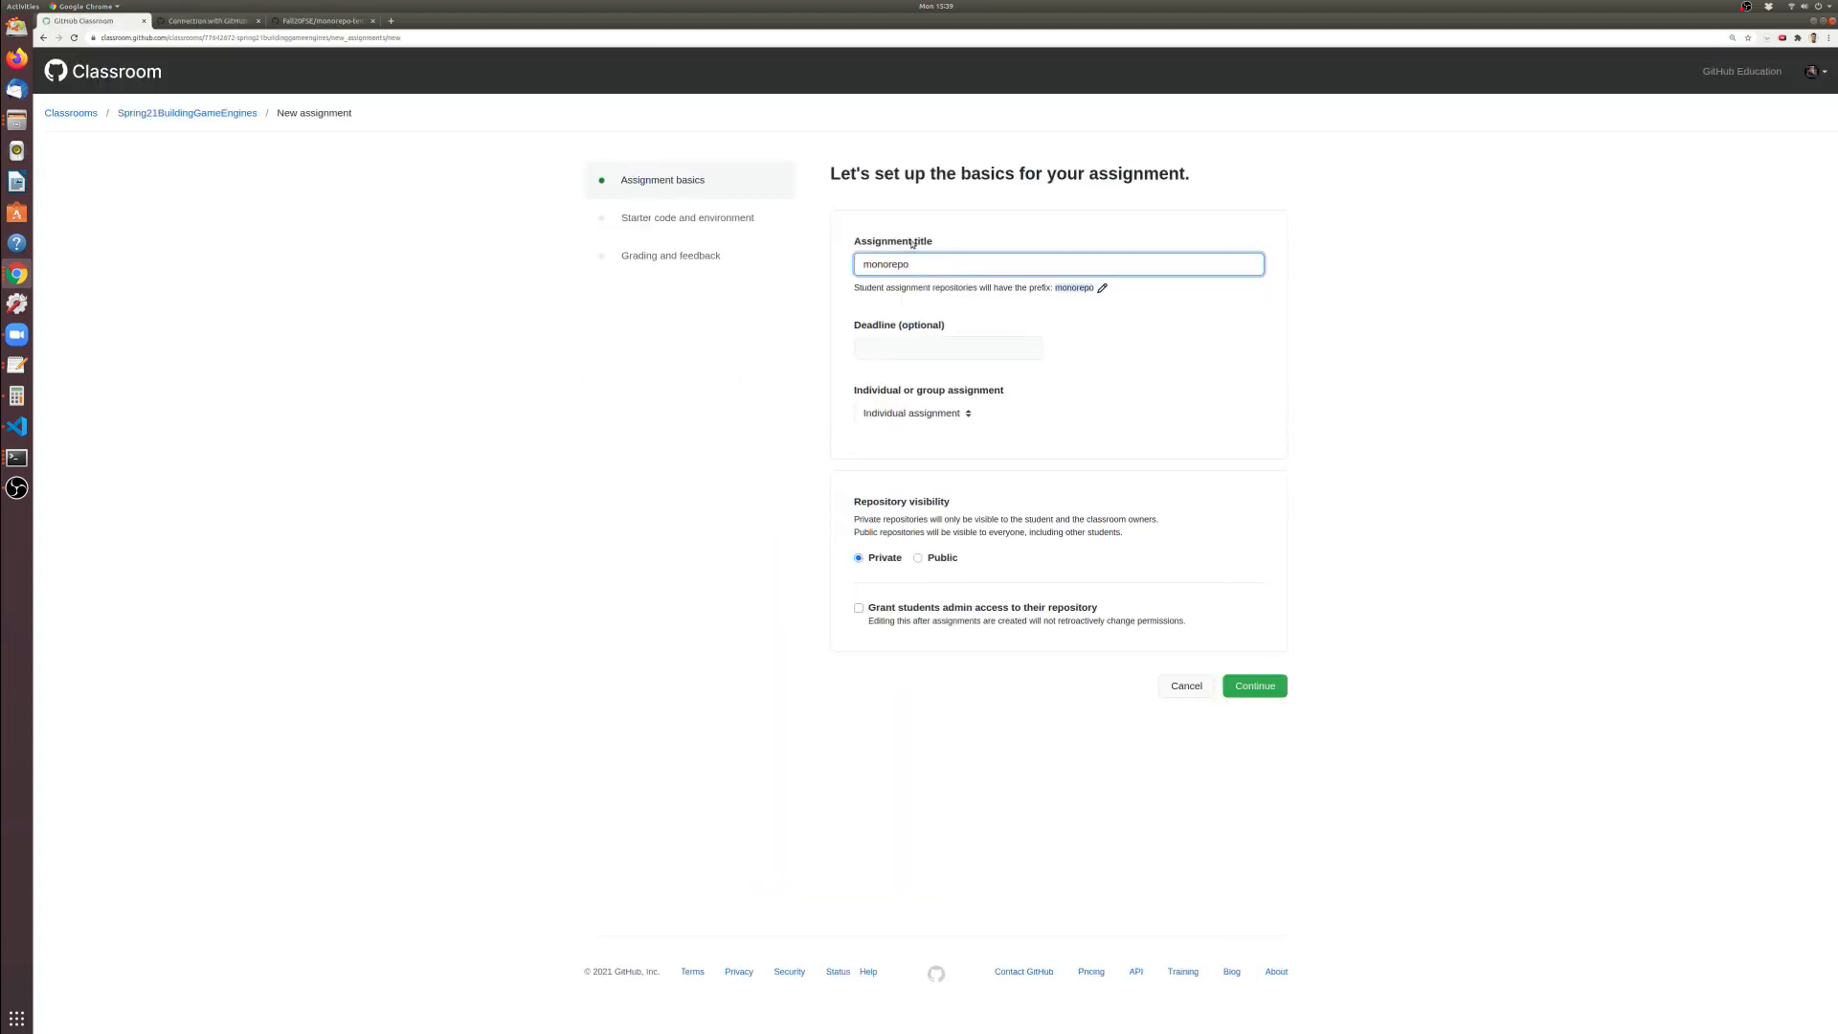
{"action": "left_click", "coordinate": [334, 23]}
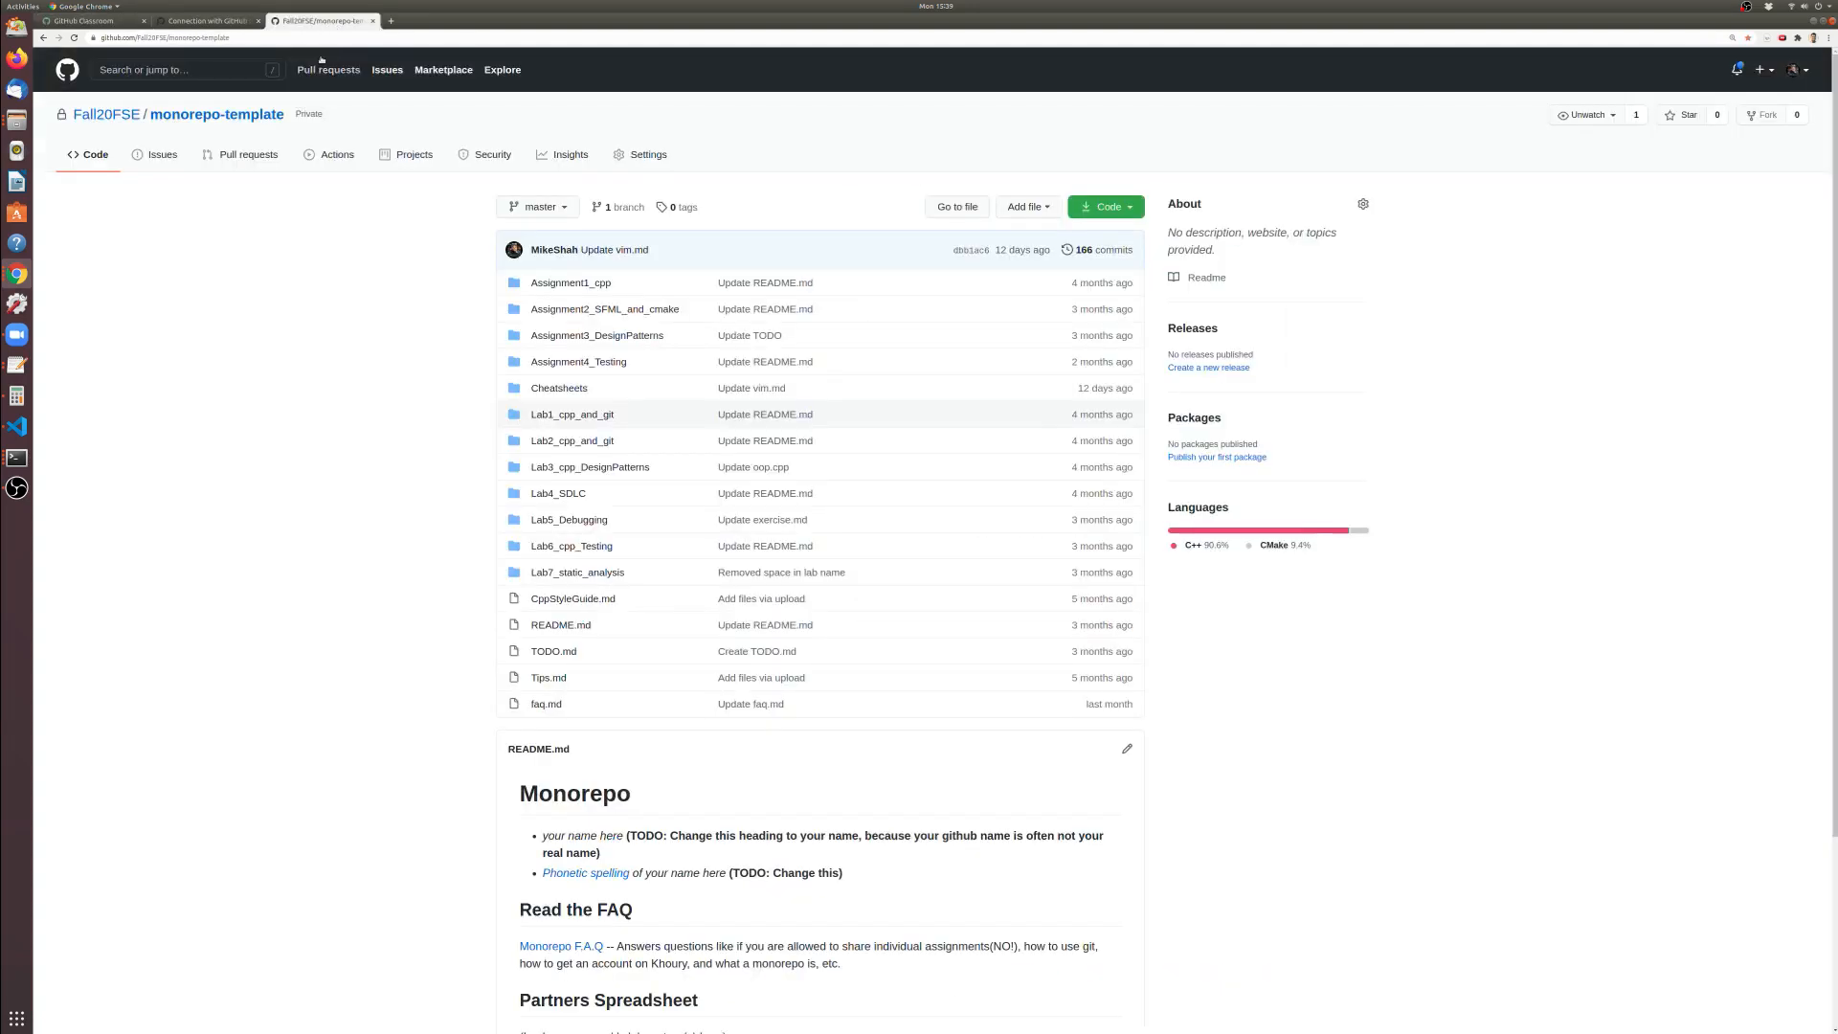
{"action": "left_click", "coordinate": [88, 21]}
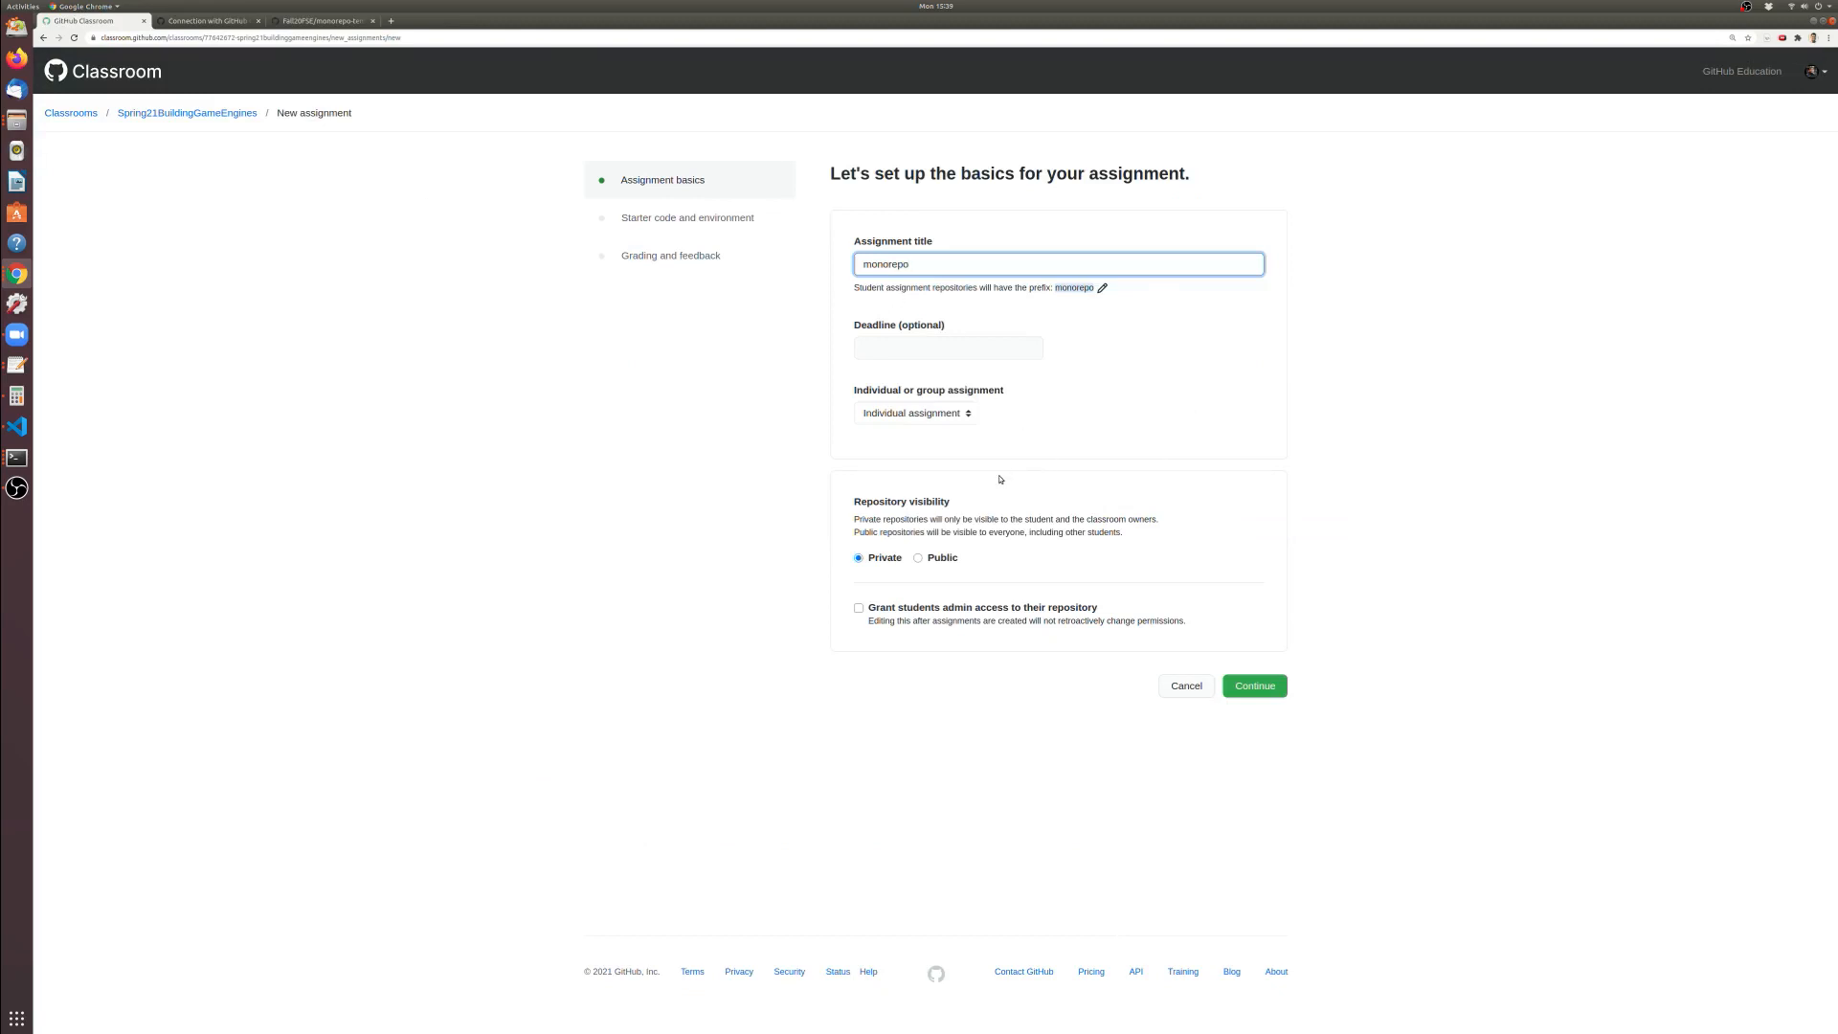
{"action": "left_click", "coordinate": [911, 412]}
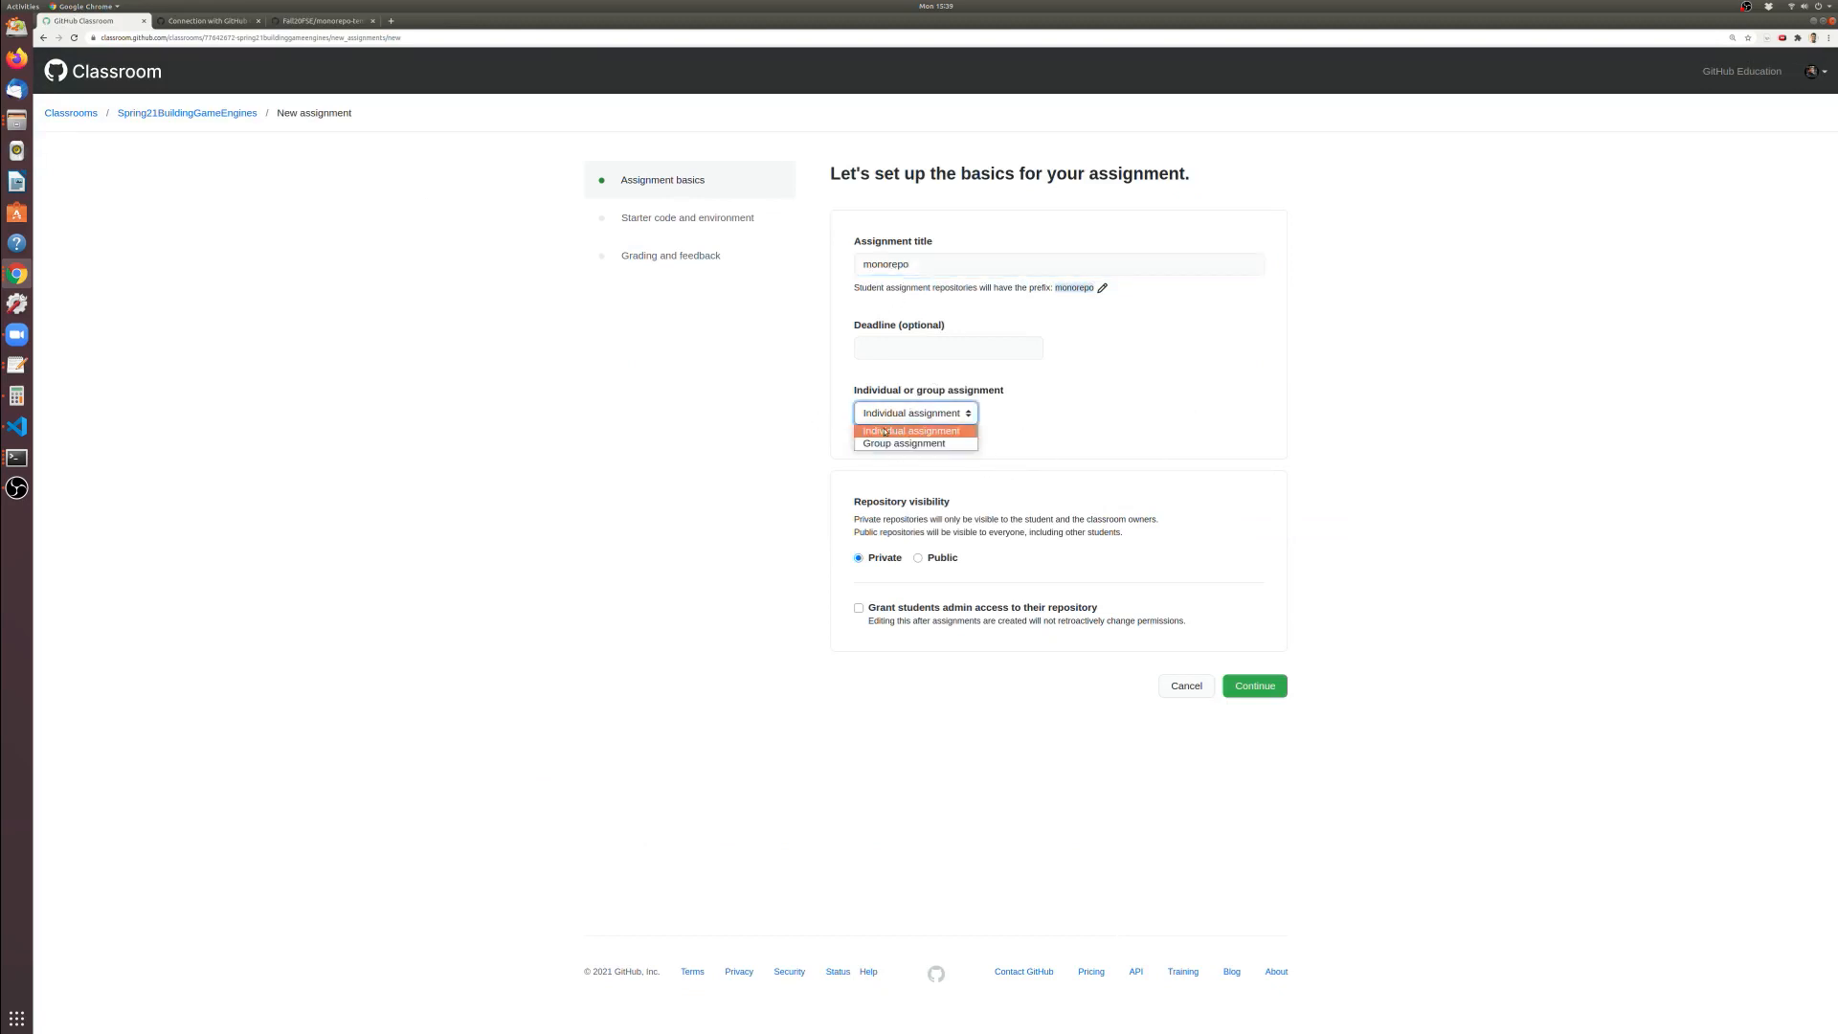
{"action": "left_click", "coordinate": [763, 428]}
{"action": "left_click", "coordinate": [780, 427]}
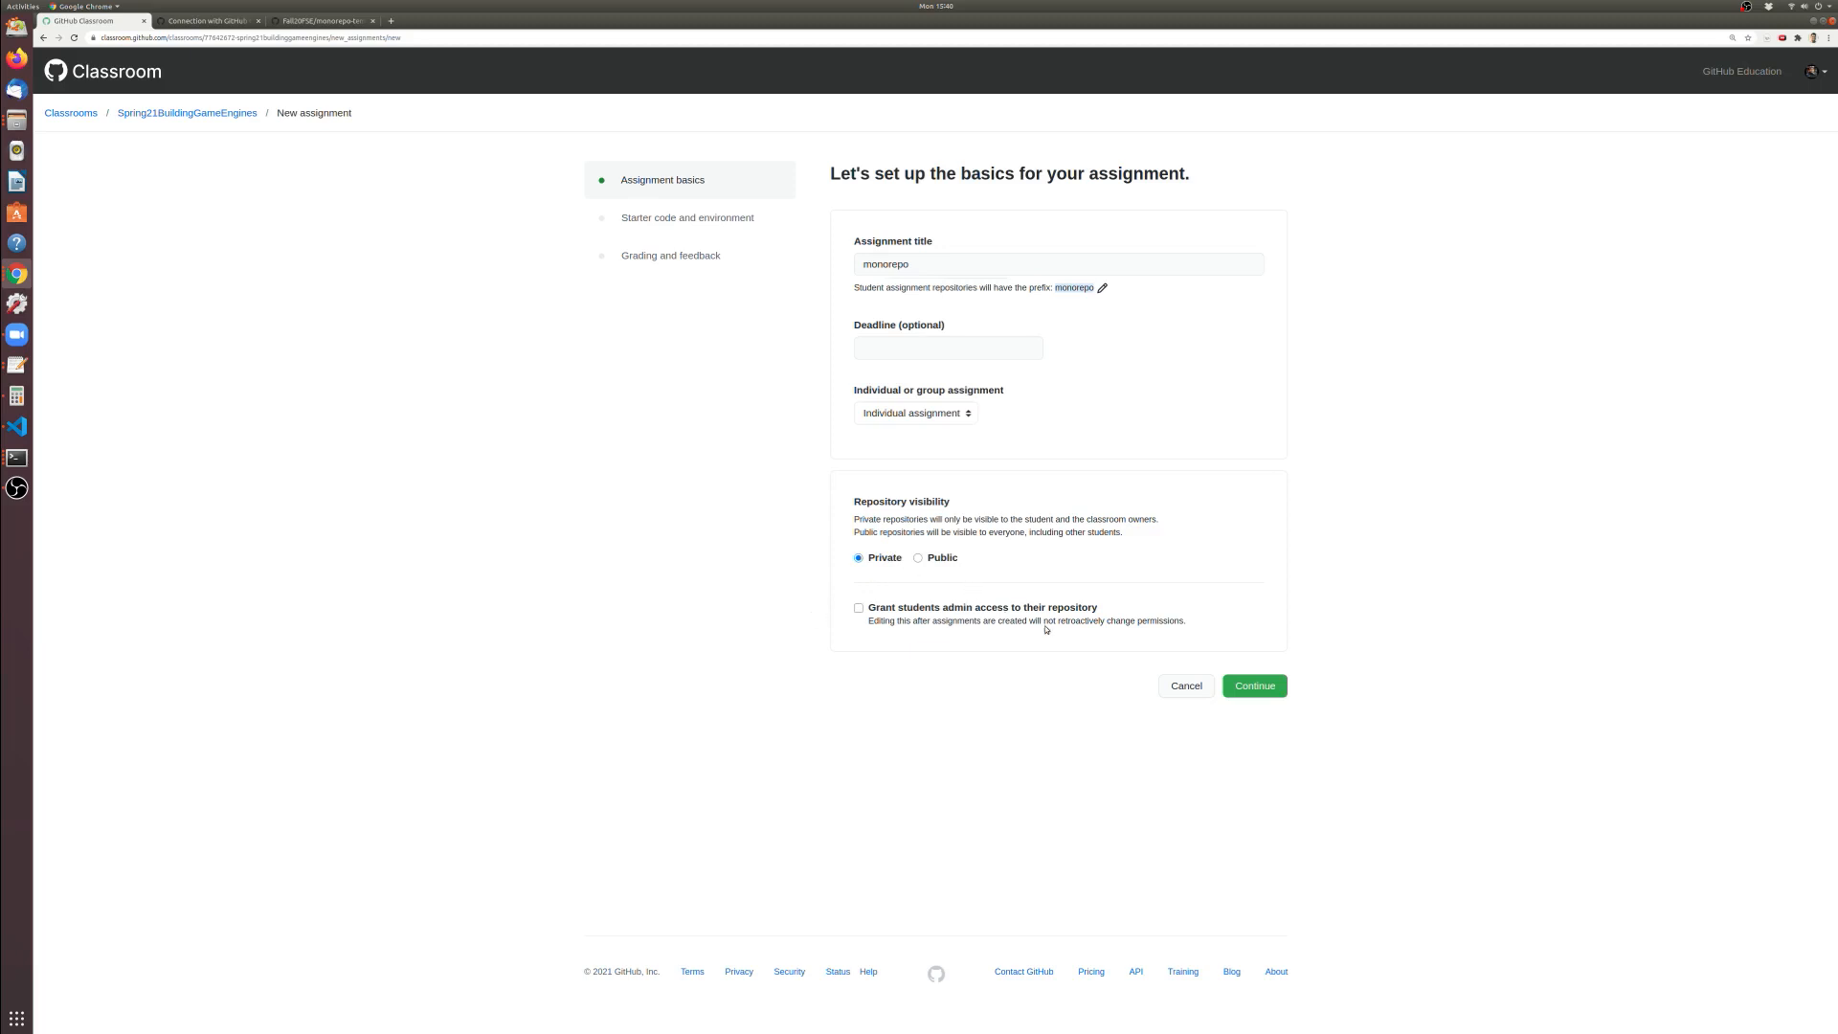
{"action": "left_click", "coordinate": [1255, 686]}
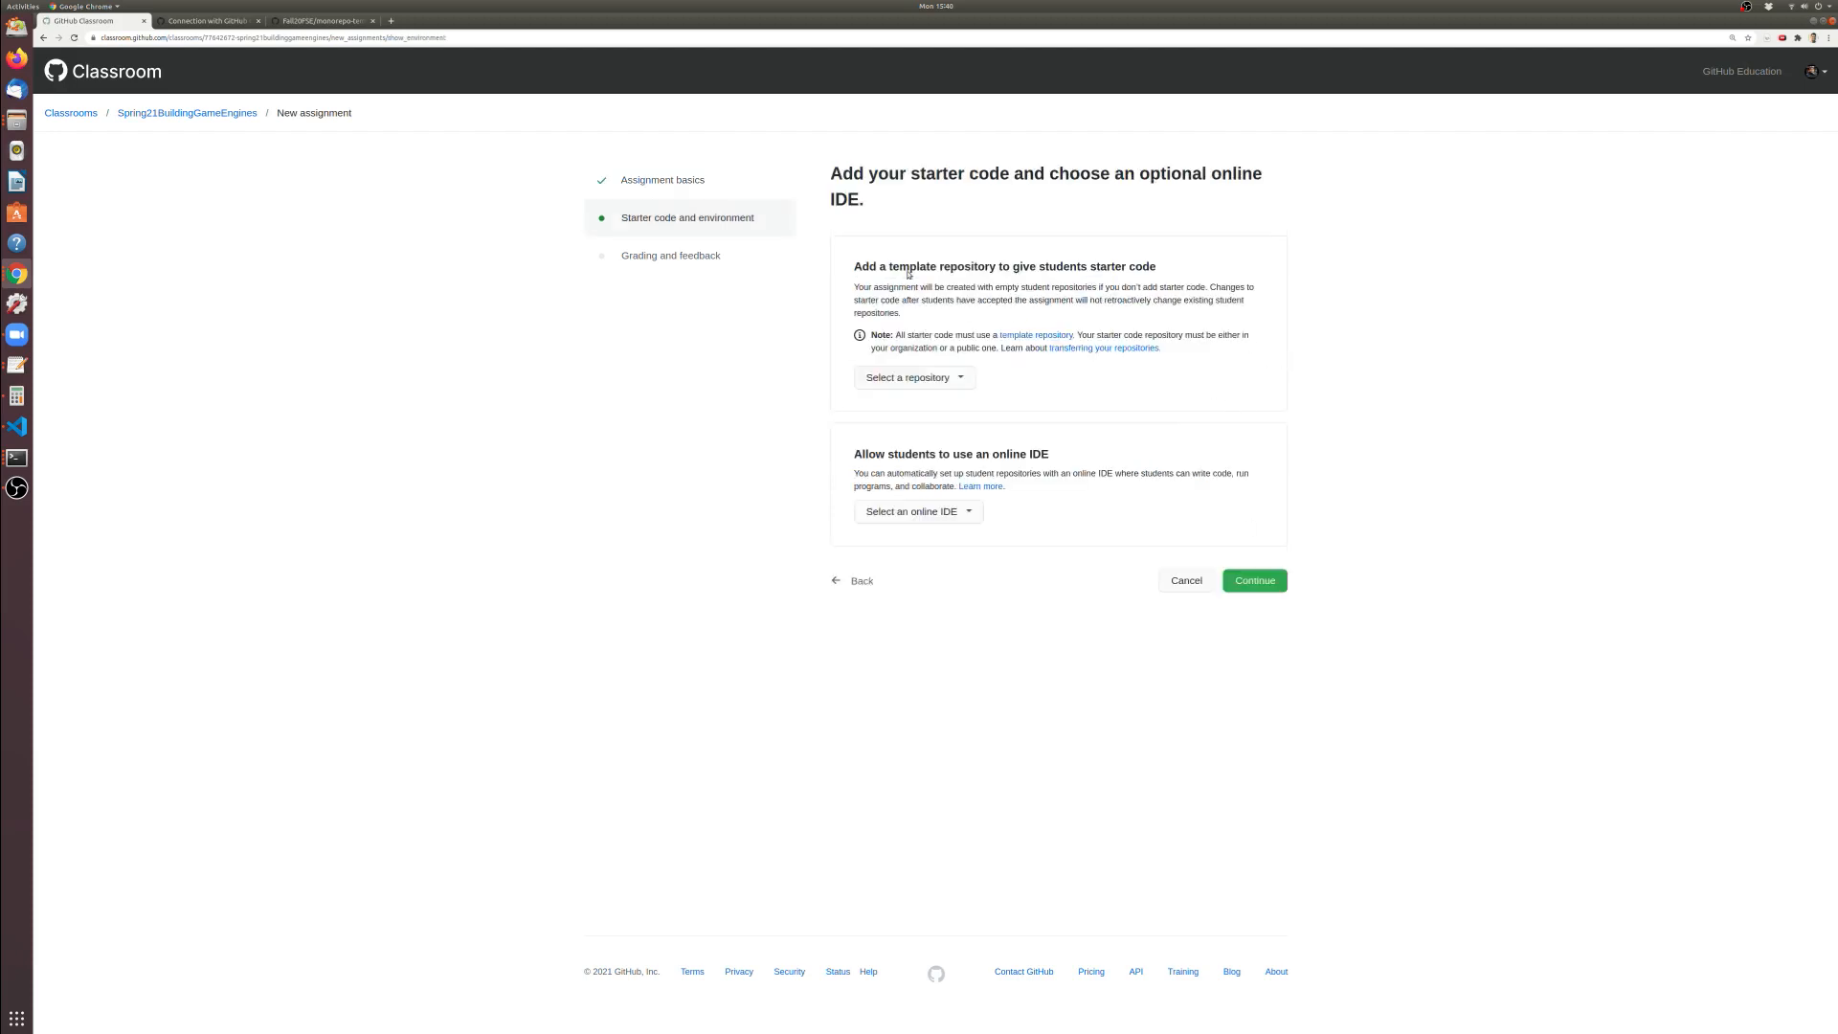
Review the template repository instructions and the repository picker for the assignment's starter code without choosing one
{"action": "left_click_drag", "start_coordinate": [879, 206], "coordinate": [835, 177]}
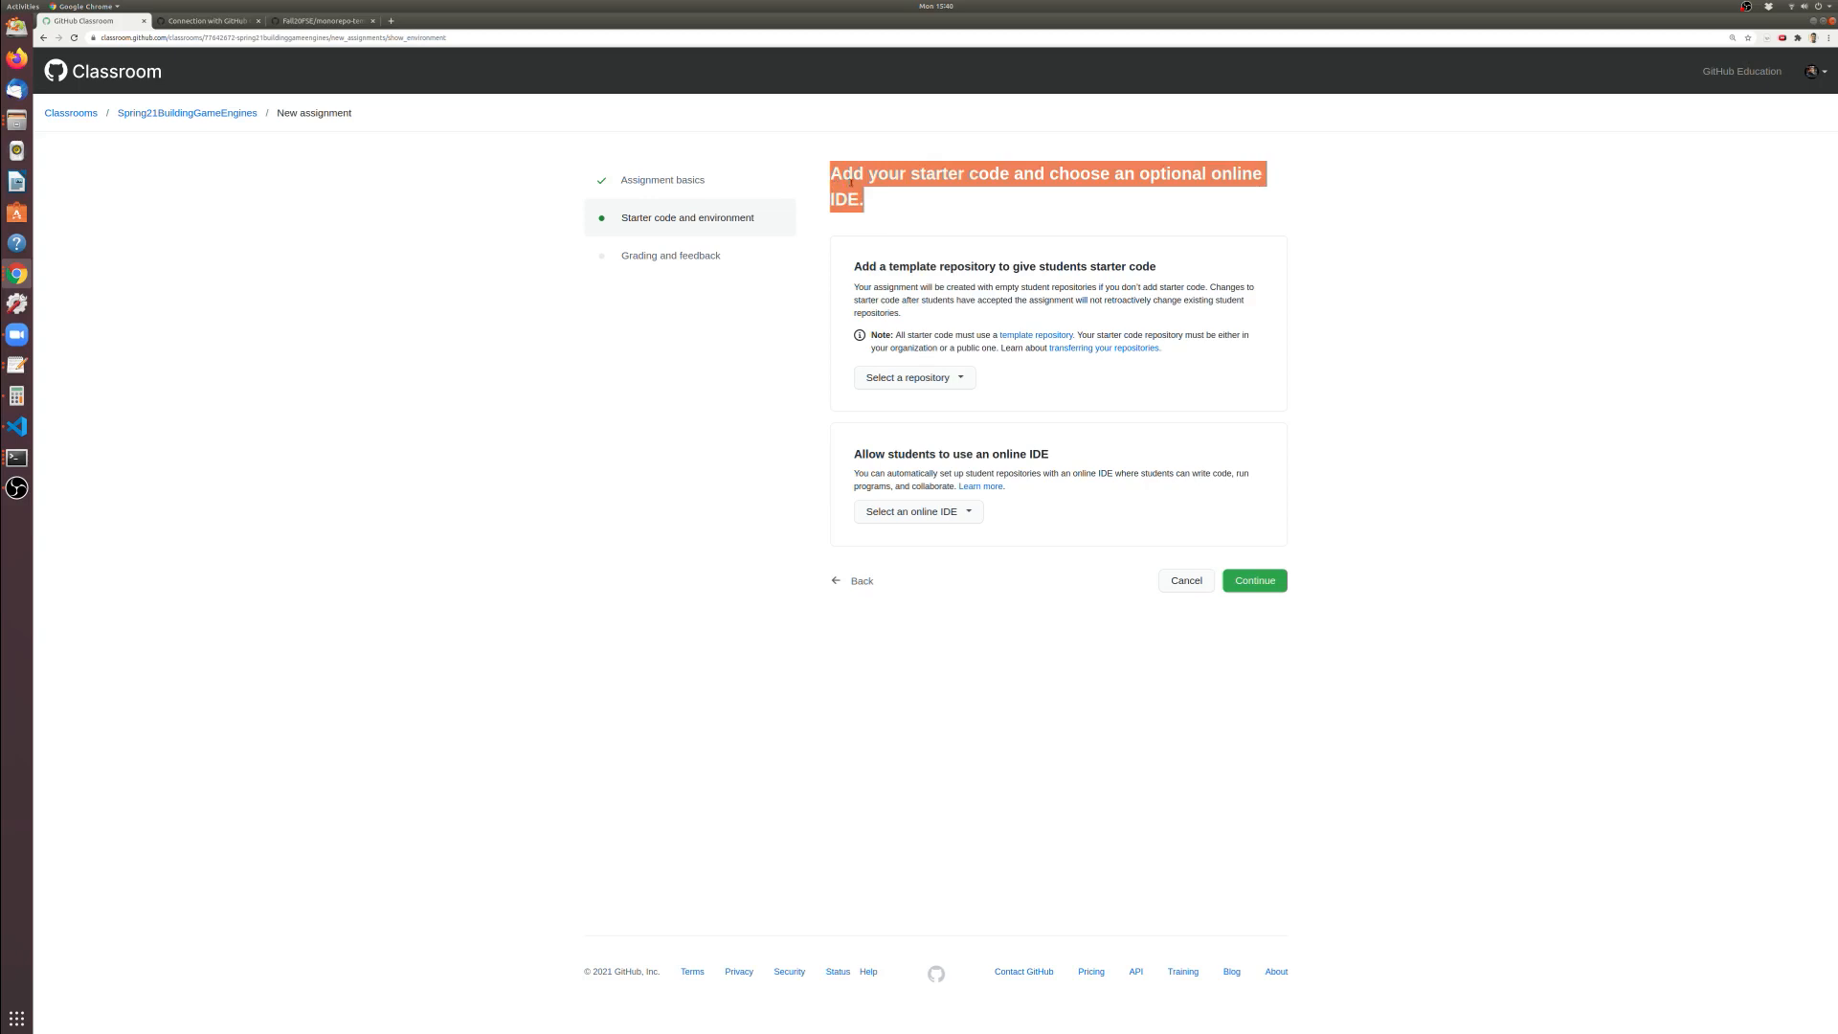
{"action": "left_click", "coordinate": [907, 197]}
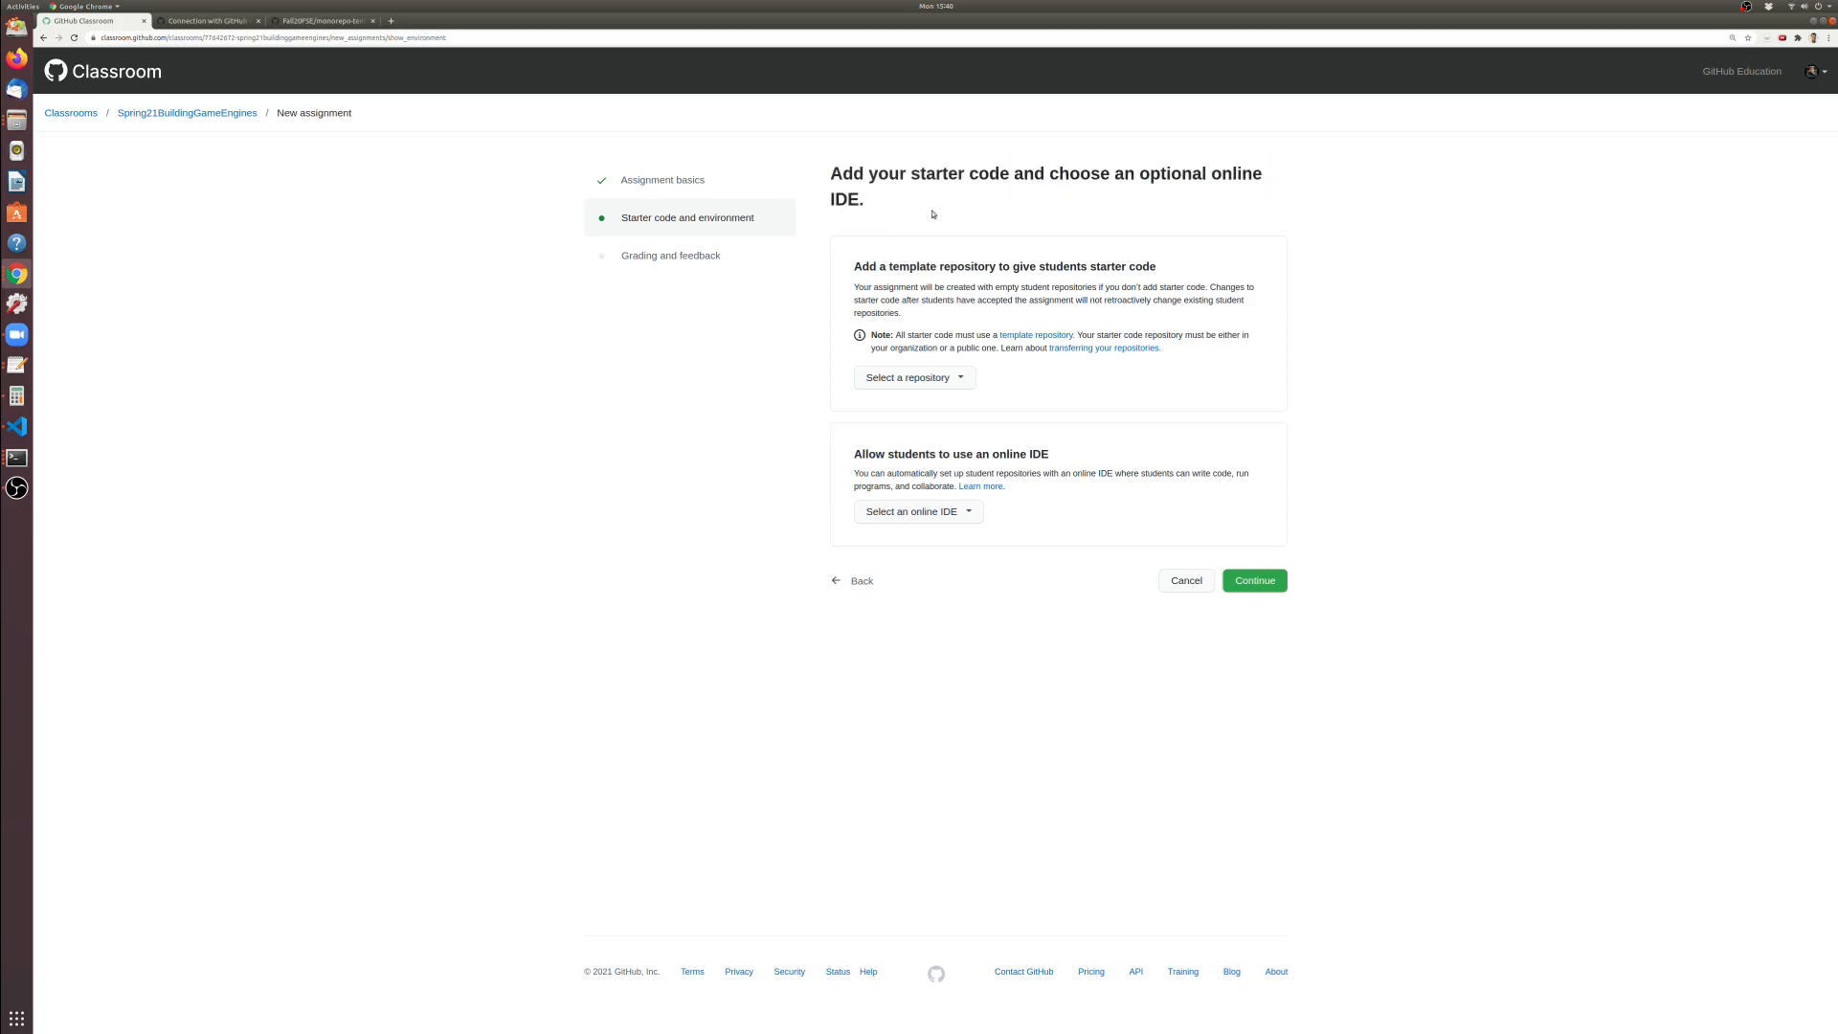
{"action": "left_click_drag", "start_coordinate": [899, 269], "coordinate": [1089, 269]}
{"action": "left_click", "coordinate": [1047, 292]}
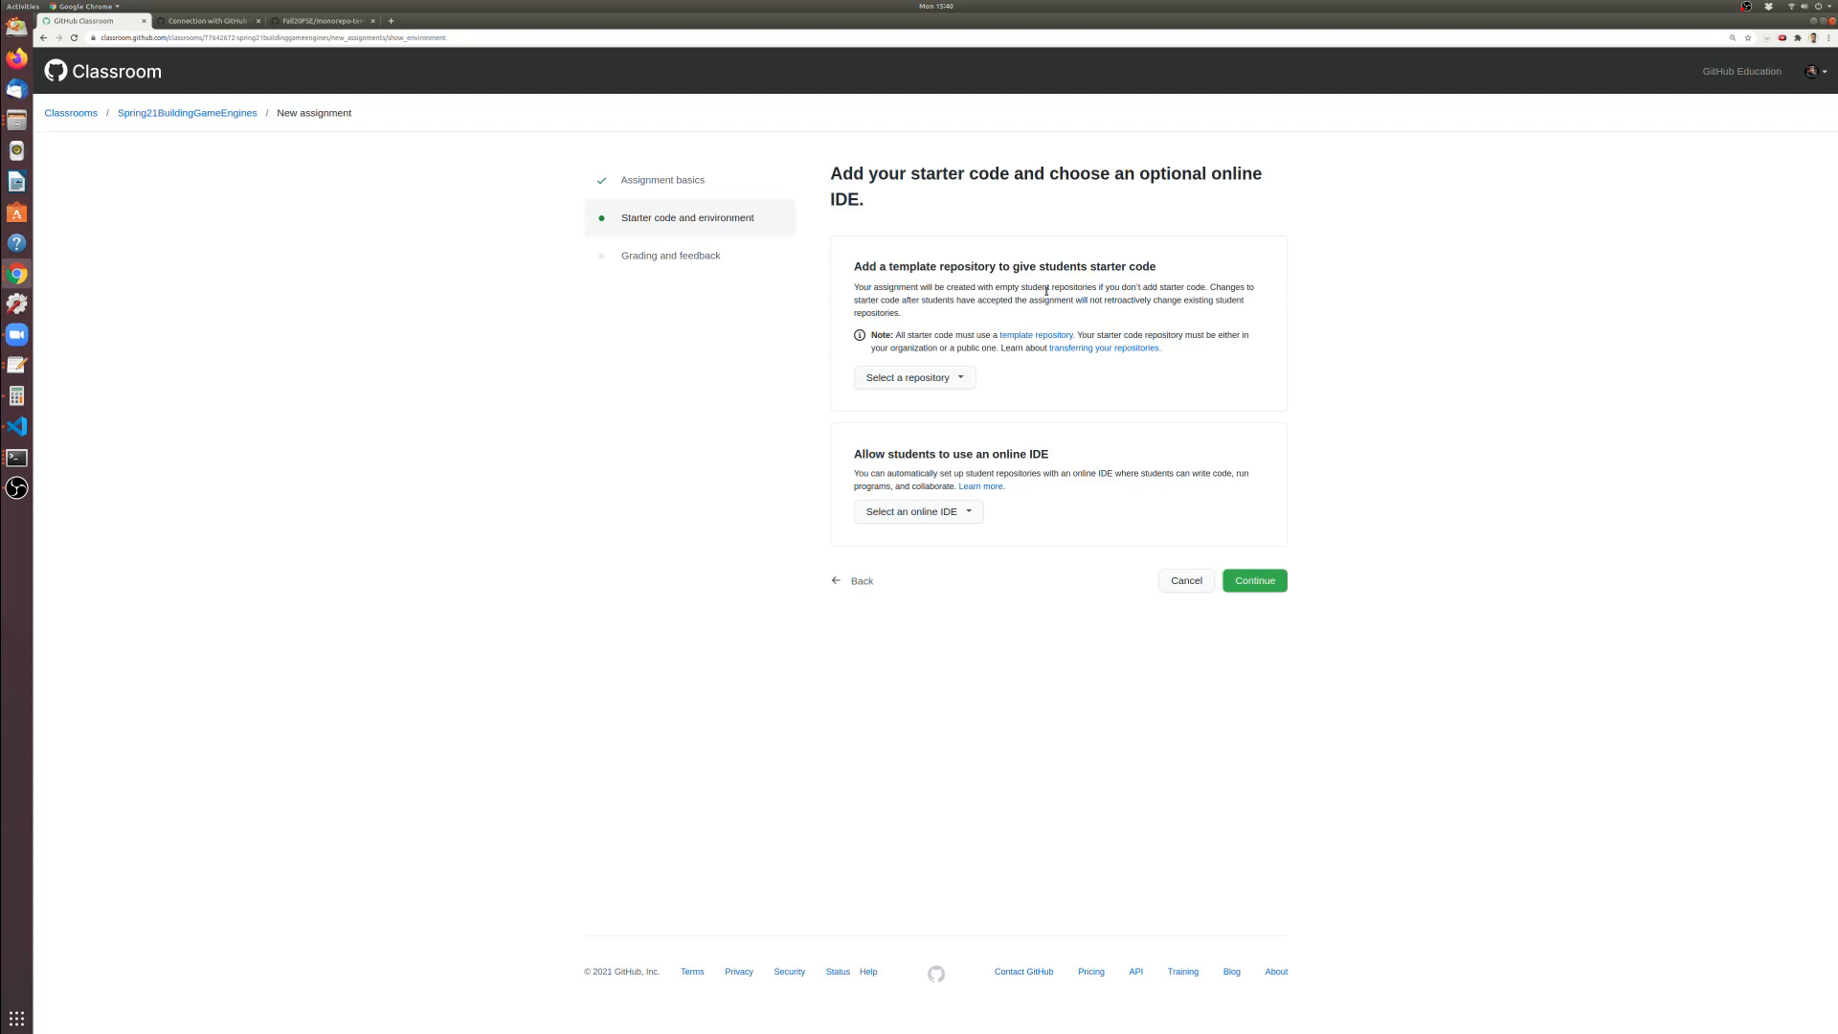
{"action": "left_click_drag", "start_coordinate": [901, 267], "coordinate": [983, 275]}
{"action": "left_click", "coordinate": [988, 283]}
{"action": "left_click", "coordinate": [966, 376]}
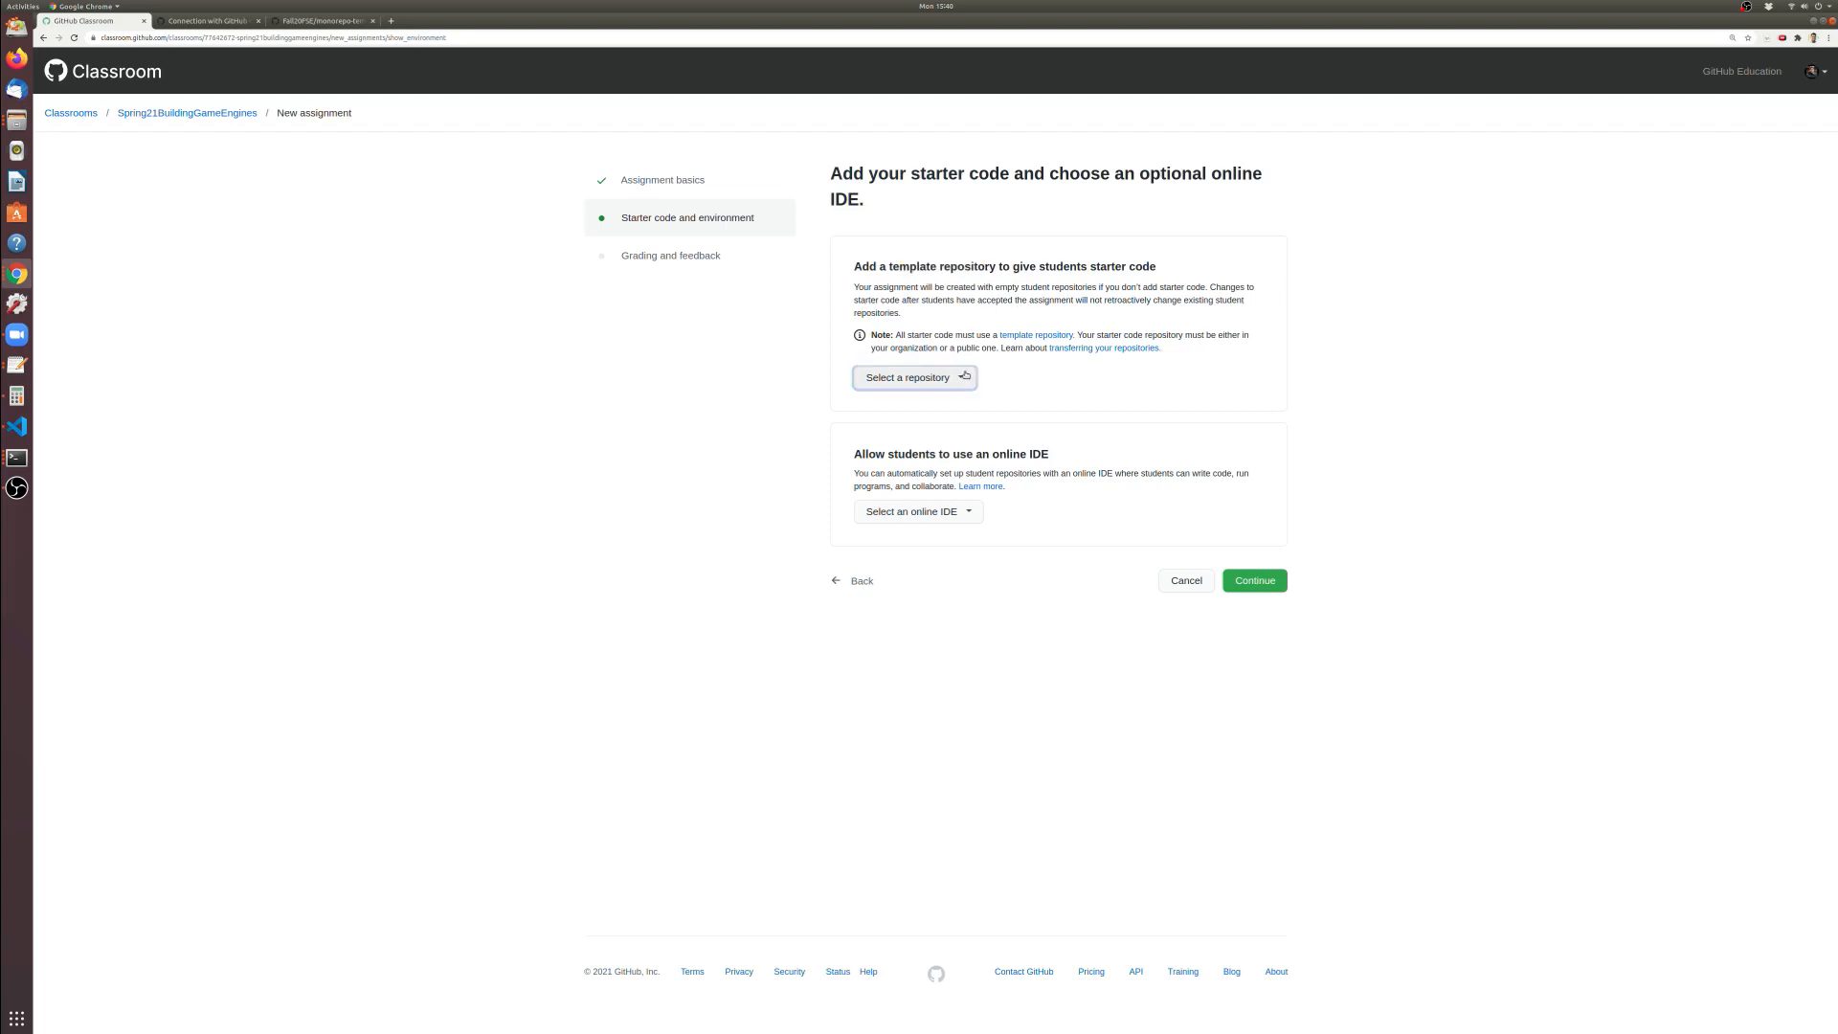
{"action": "left_click", "coordinate": [1005, 287]}
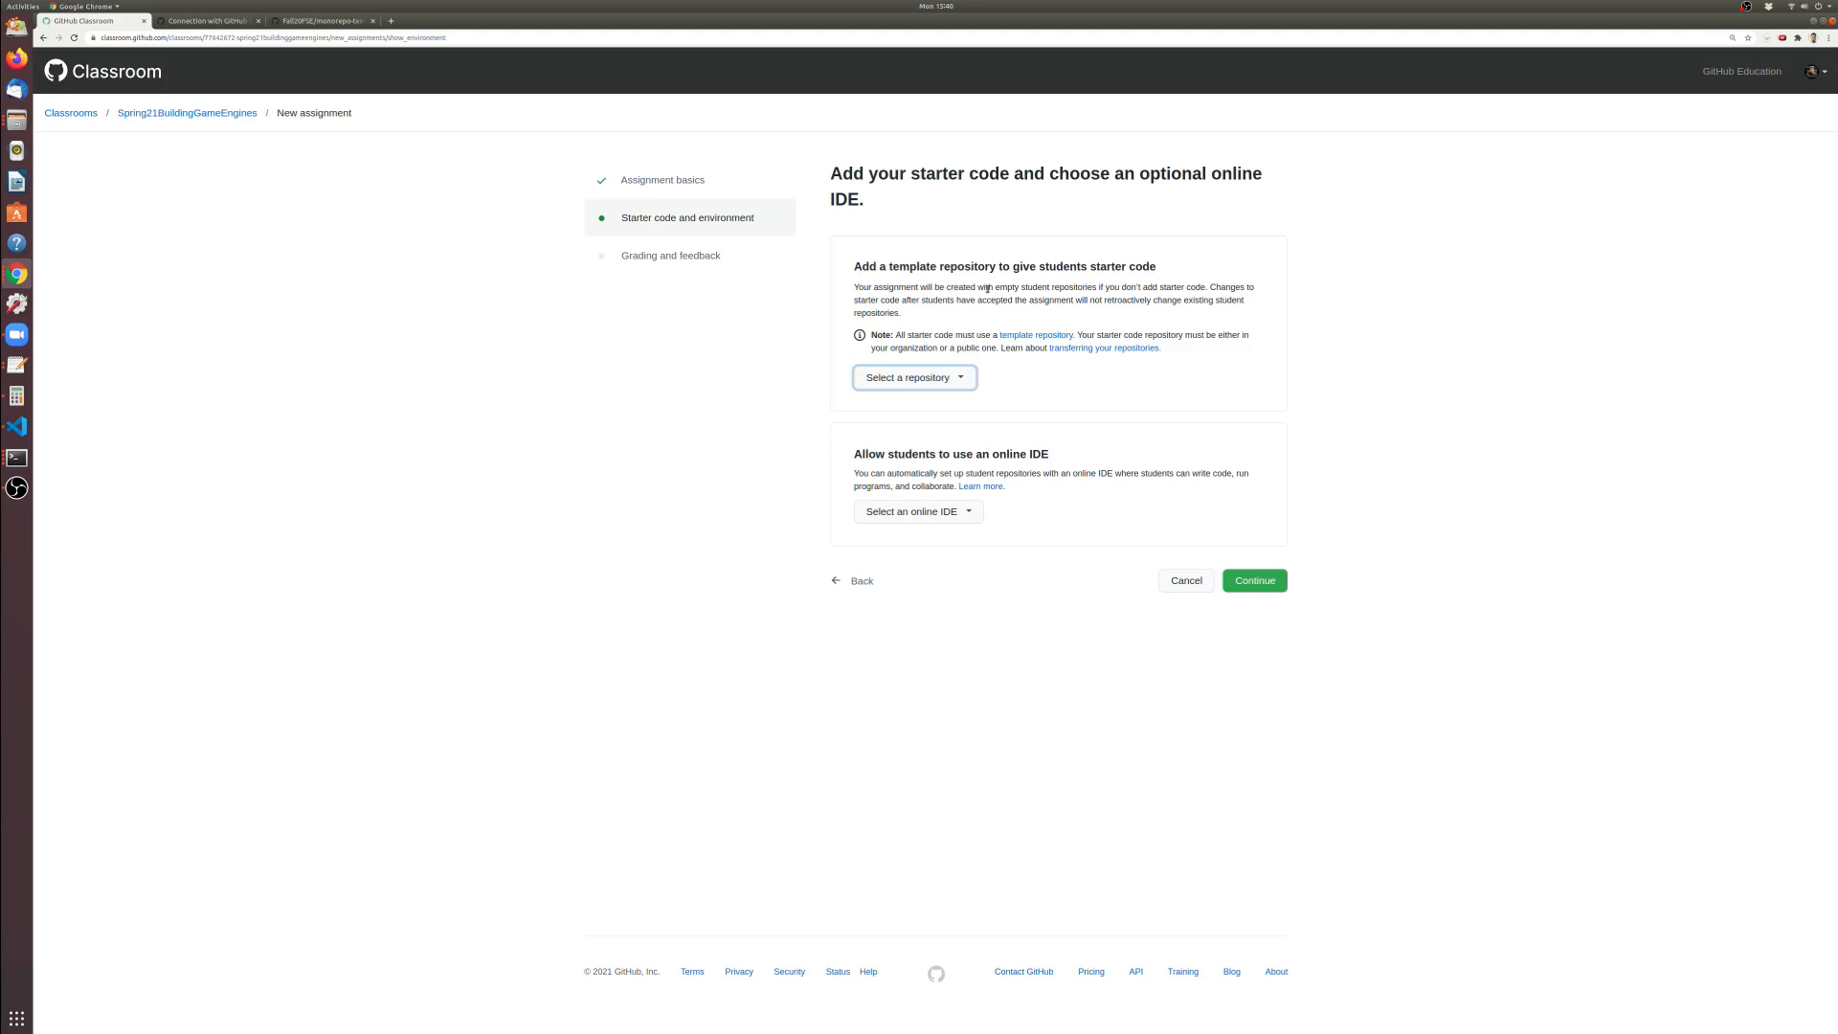
{"action": "left_click", "coordinate": [963, 376]}
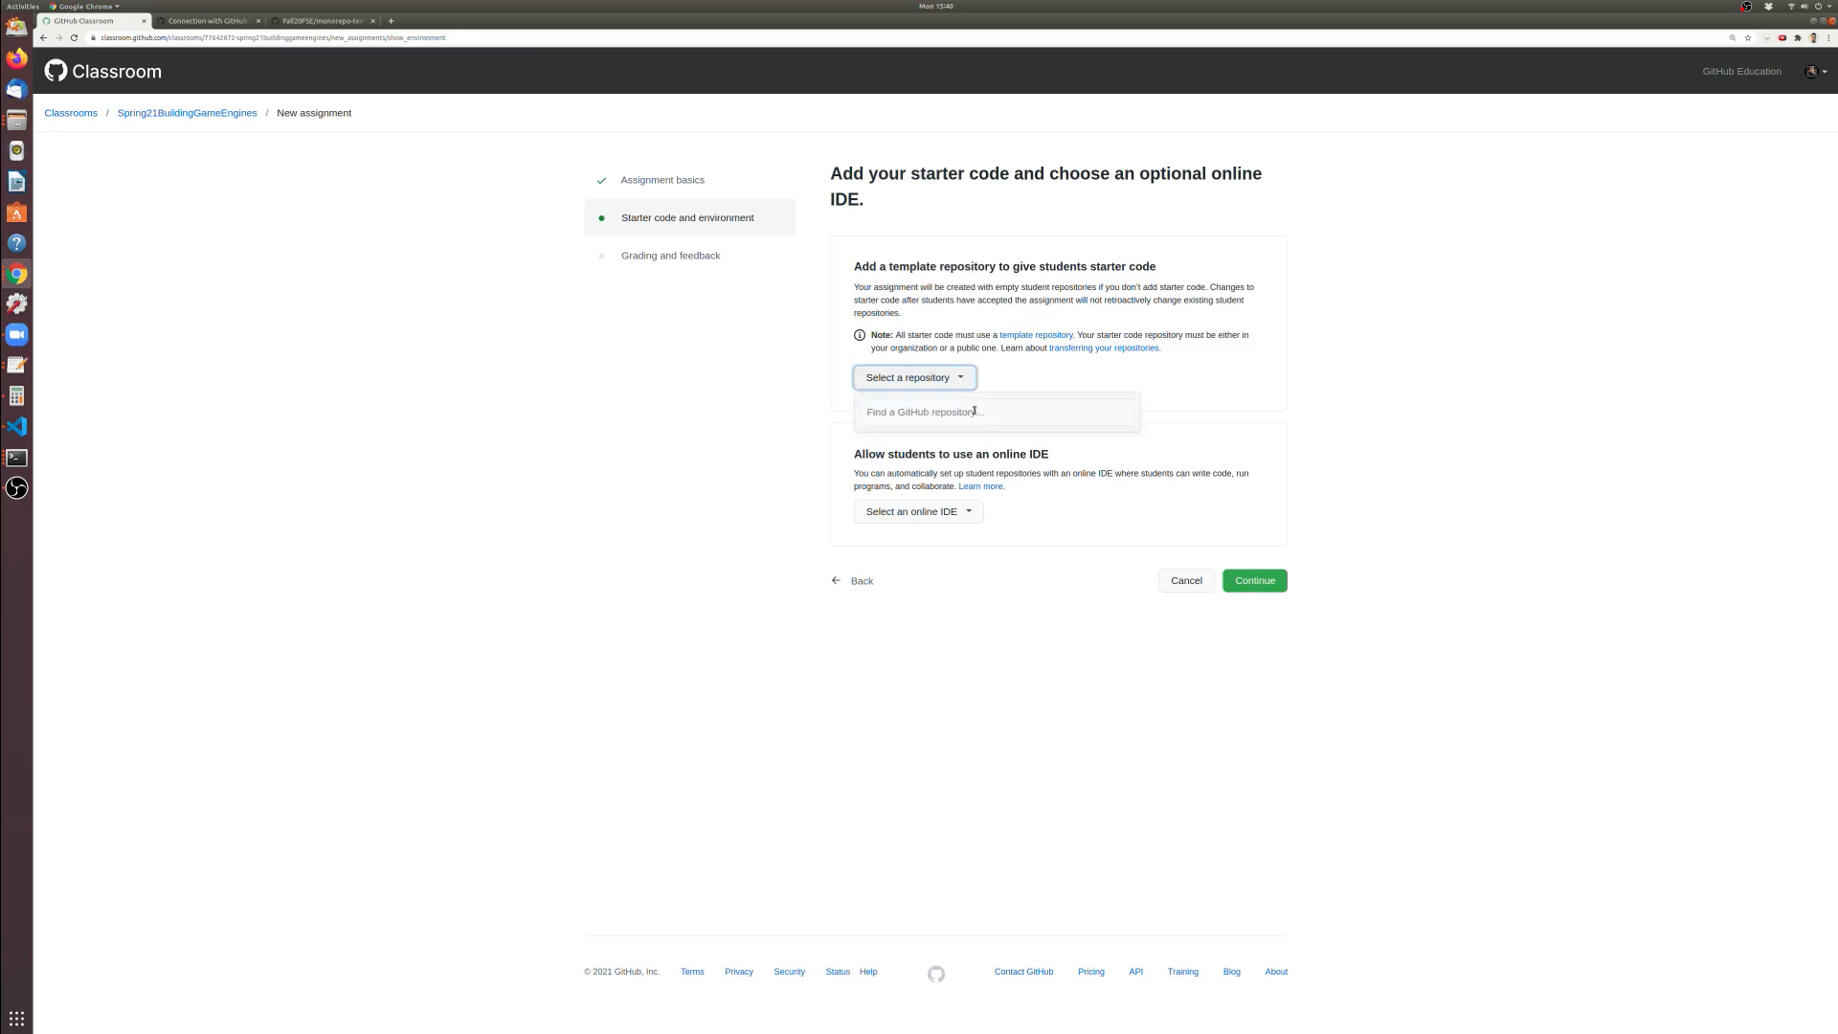
{"action": "left_click", "coordinate": [1304, 356]}
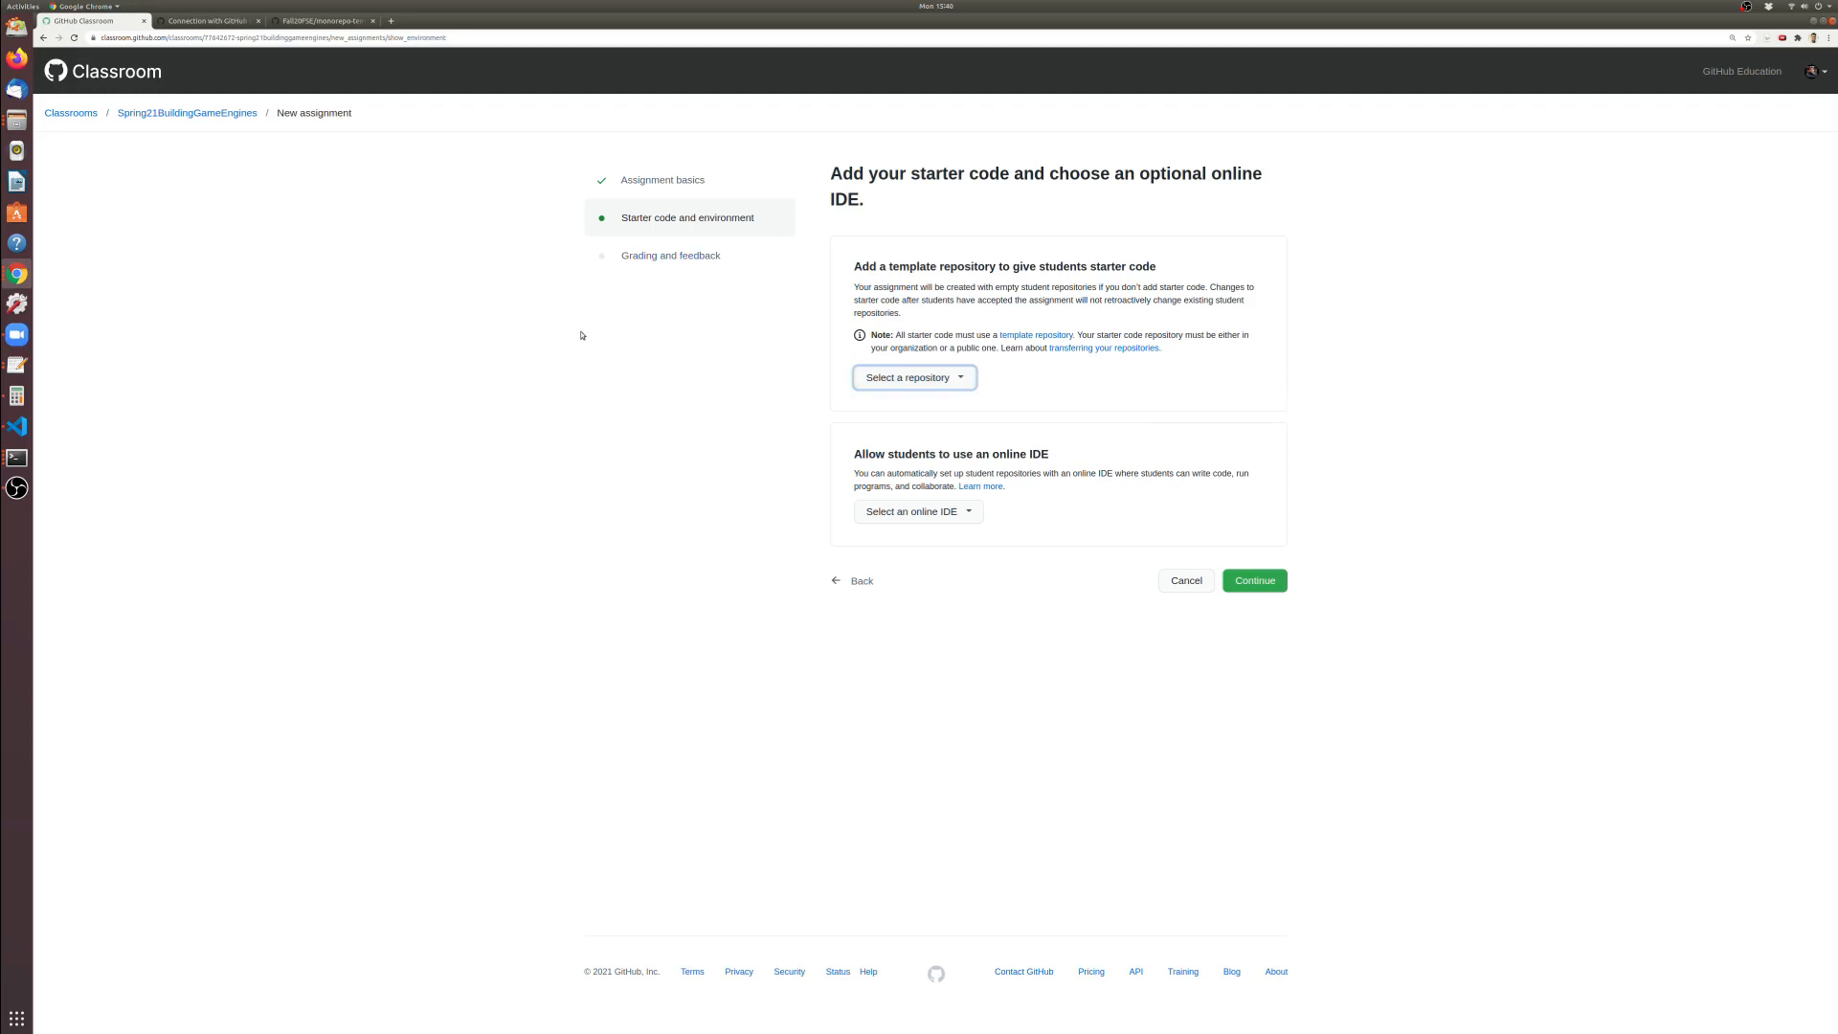
Copy the organization name Spring21BuildingGameEngines from the organization access list and open that organization's GitHub page
{"action": "left_click", "coordinate": [220, 23]}
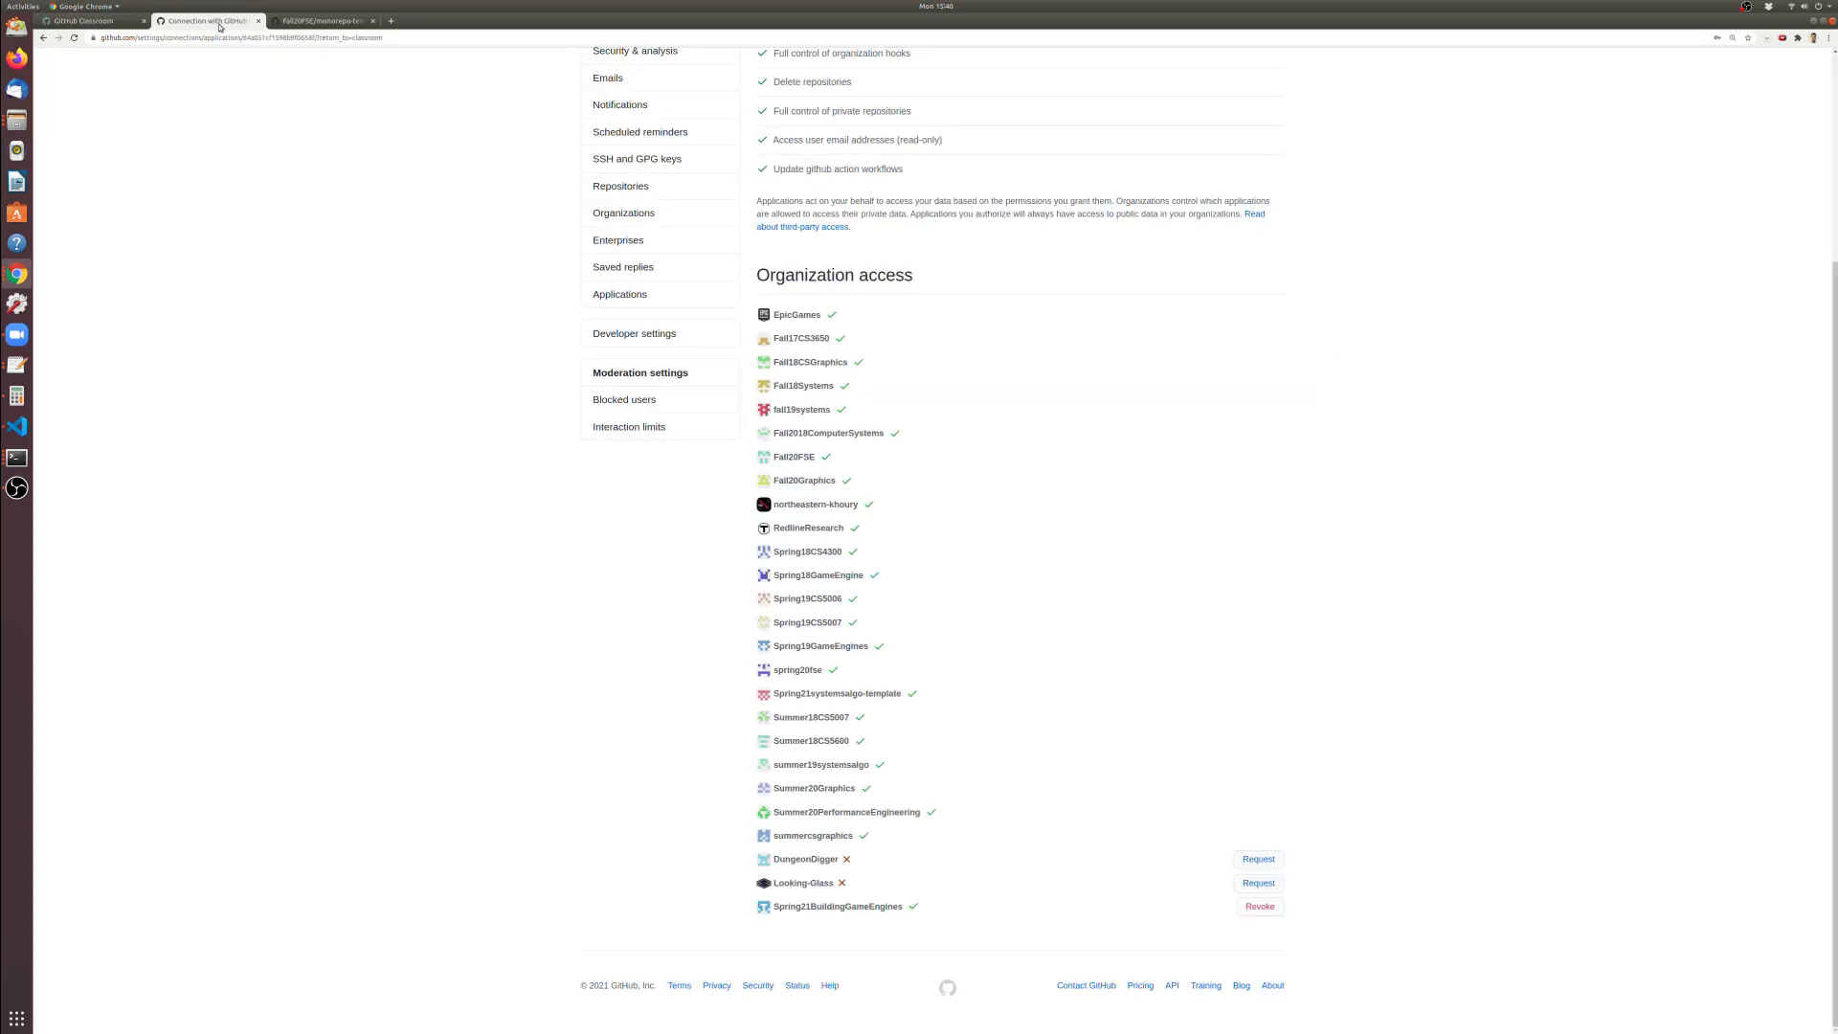
{"action": "double_click", "coordinate": [829, 906]}
{"action": "key", "text": "ctrl+c"}
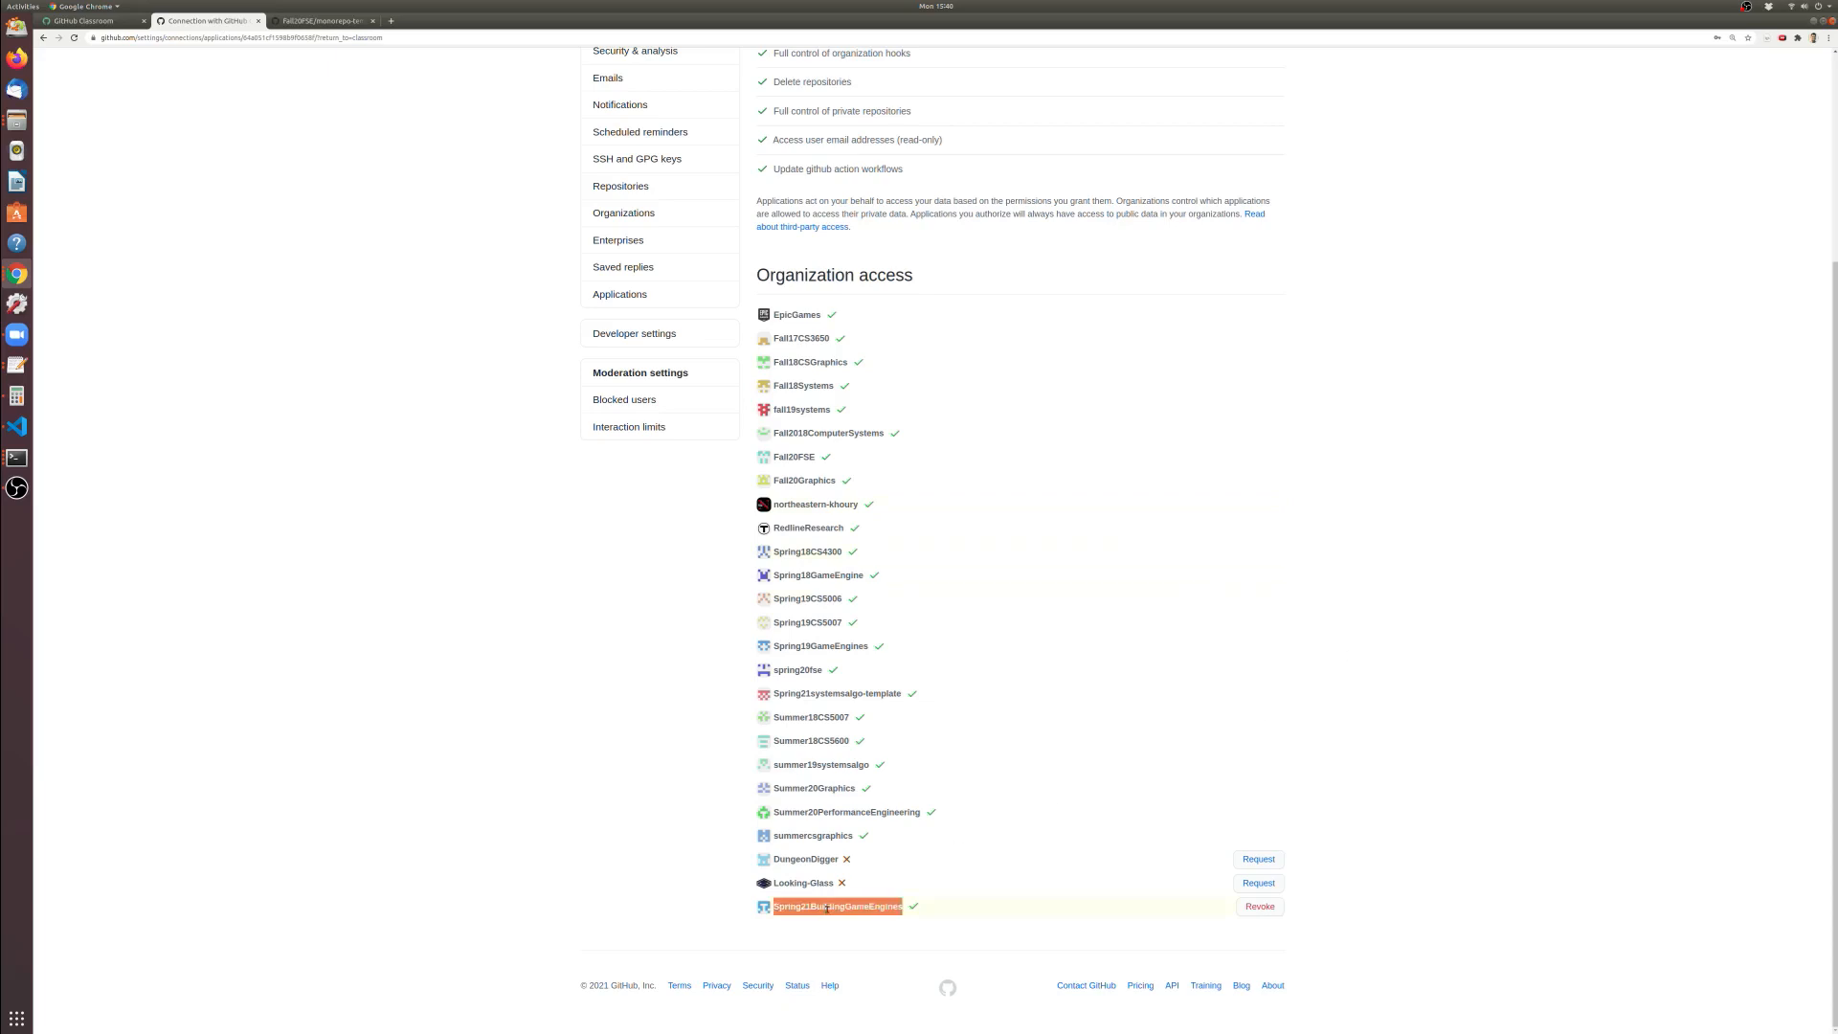
{"action": "left_click", "coordinate": [548, 758]}
{"action": "scroll", "coordinate": [463, 514], "scroll_direction": "up", "scroll_amount": 5}
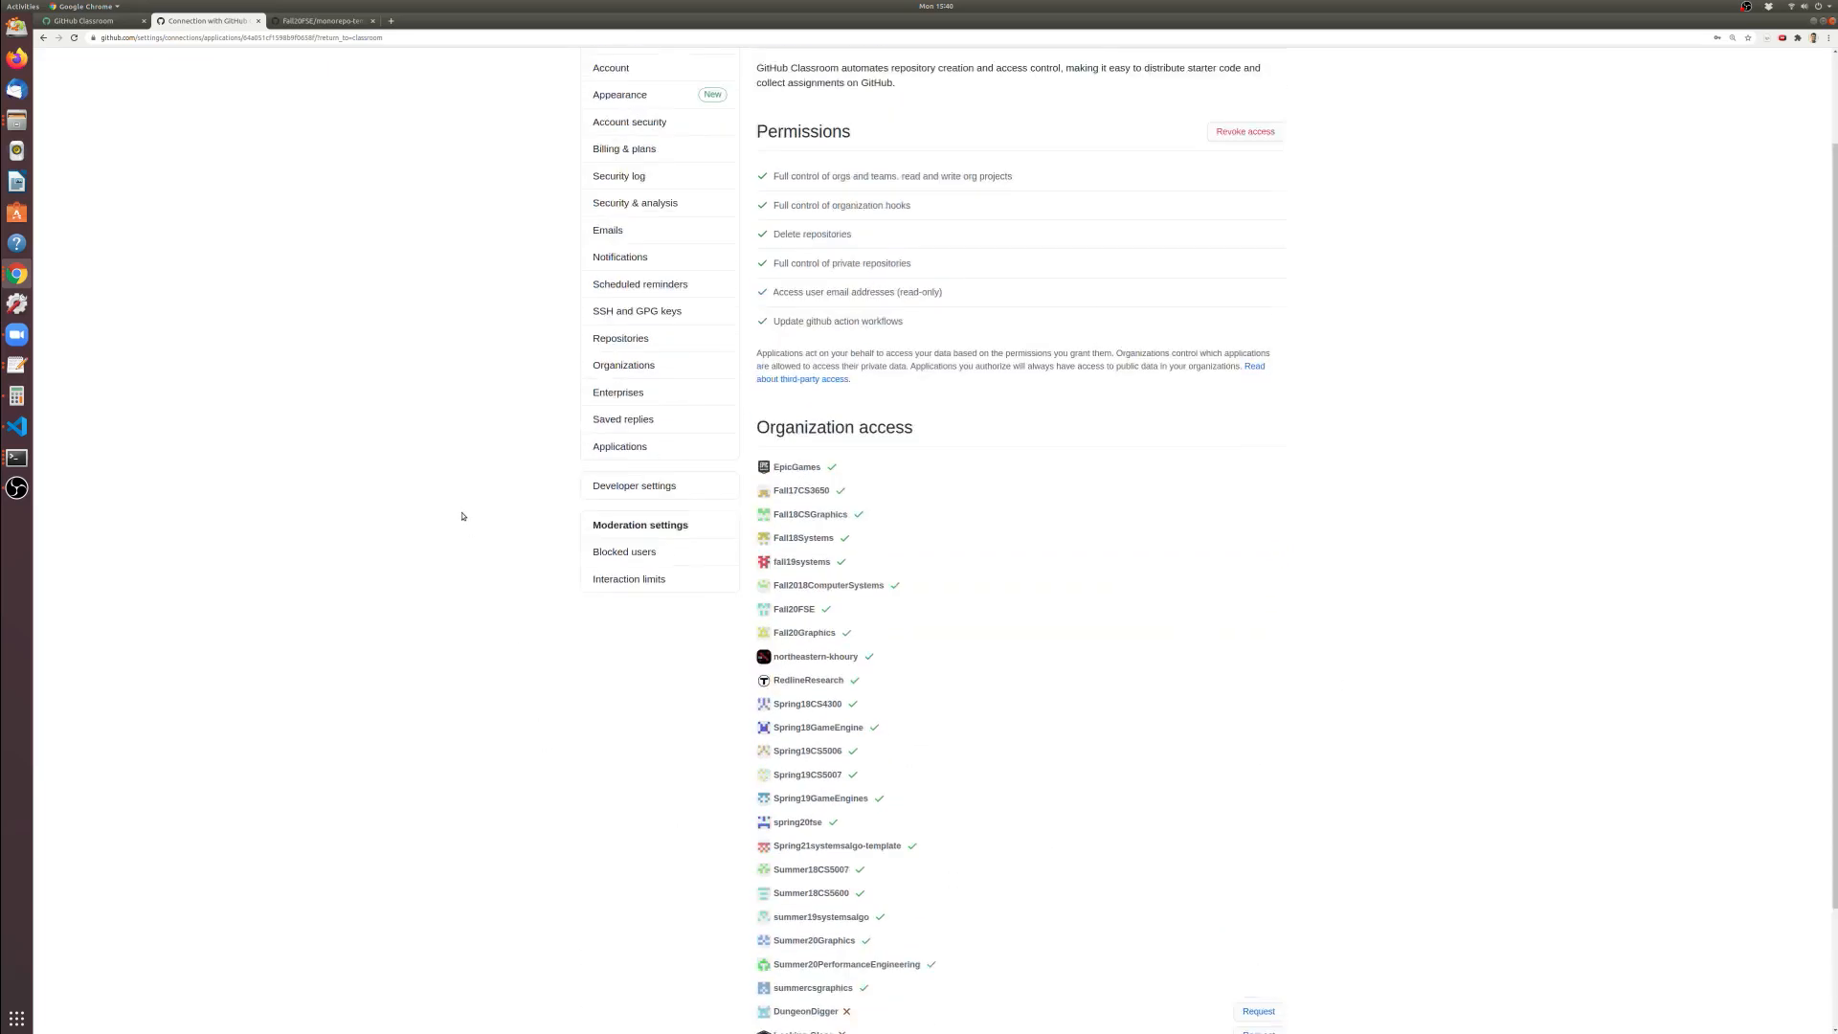
{"action": "left_click", "coordinate": [321, 38]}
{"action": "type", "text": "github.com/"}
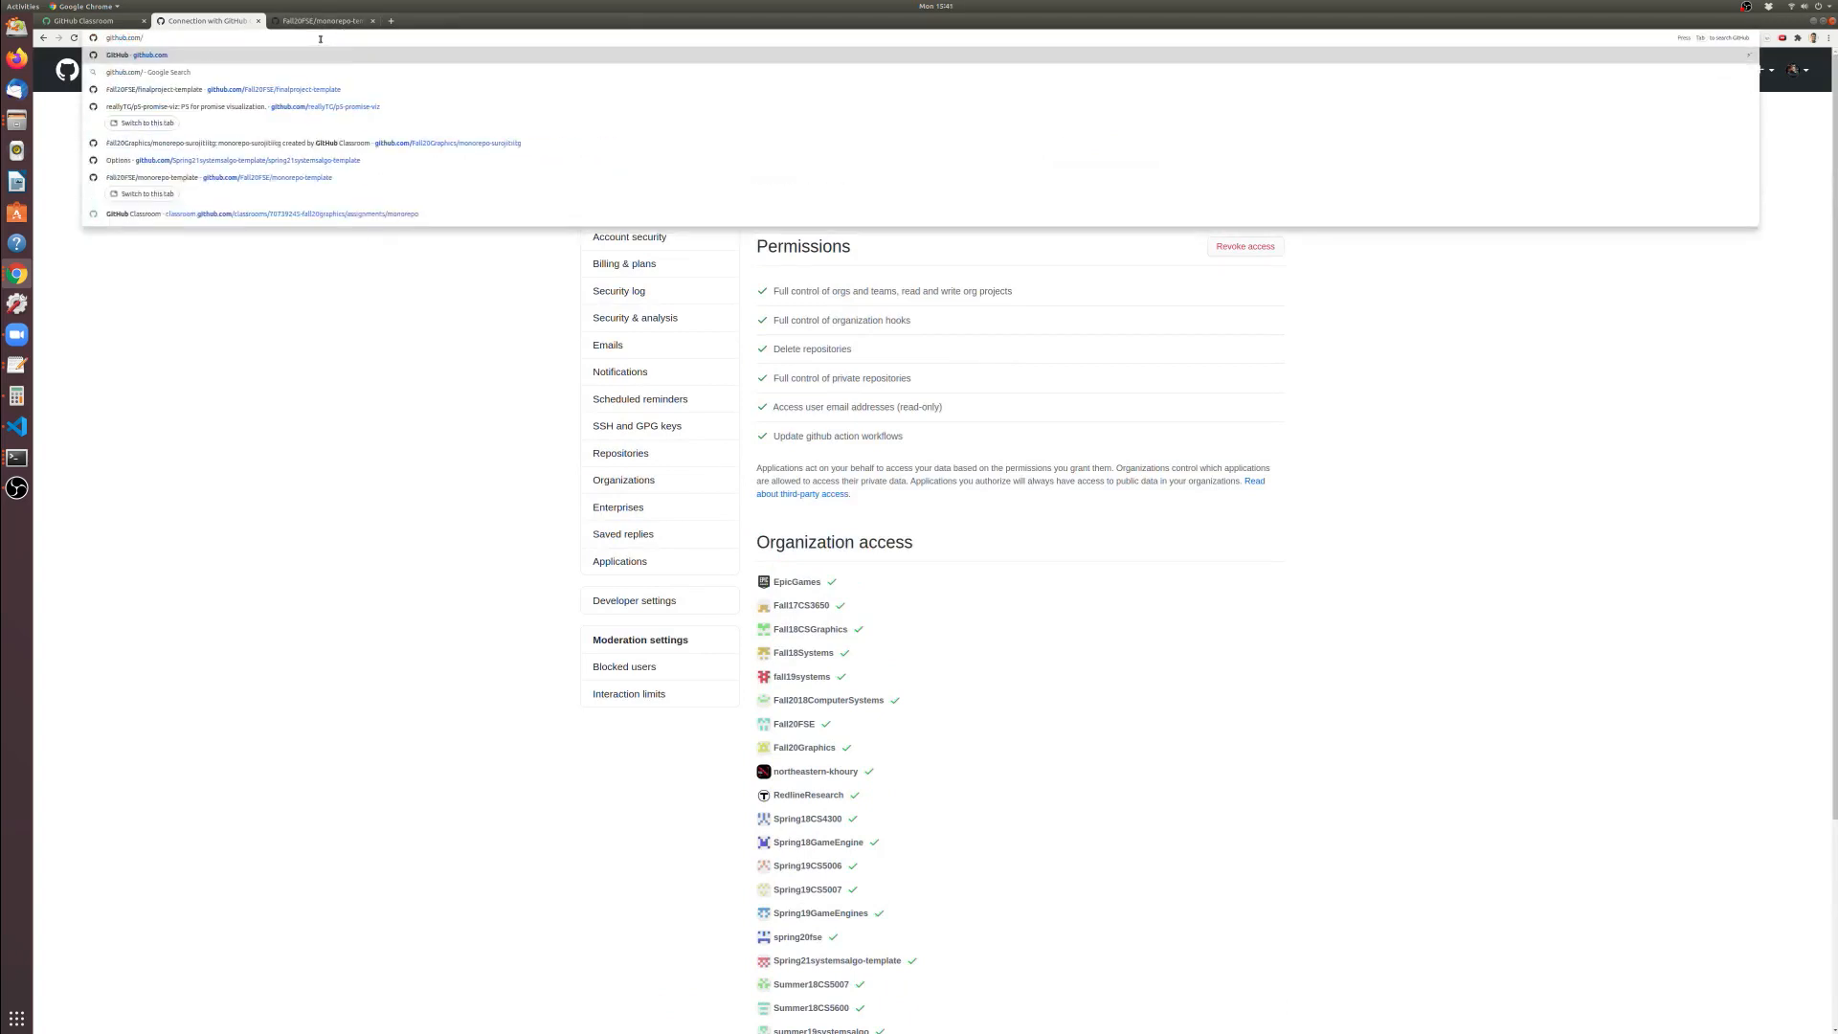
{"action": "key", "text": "ctrl+v"}
{"action": "key", "text": "Return"}
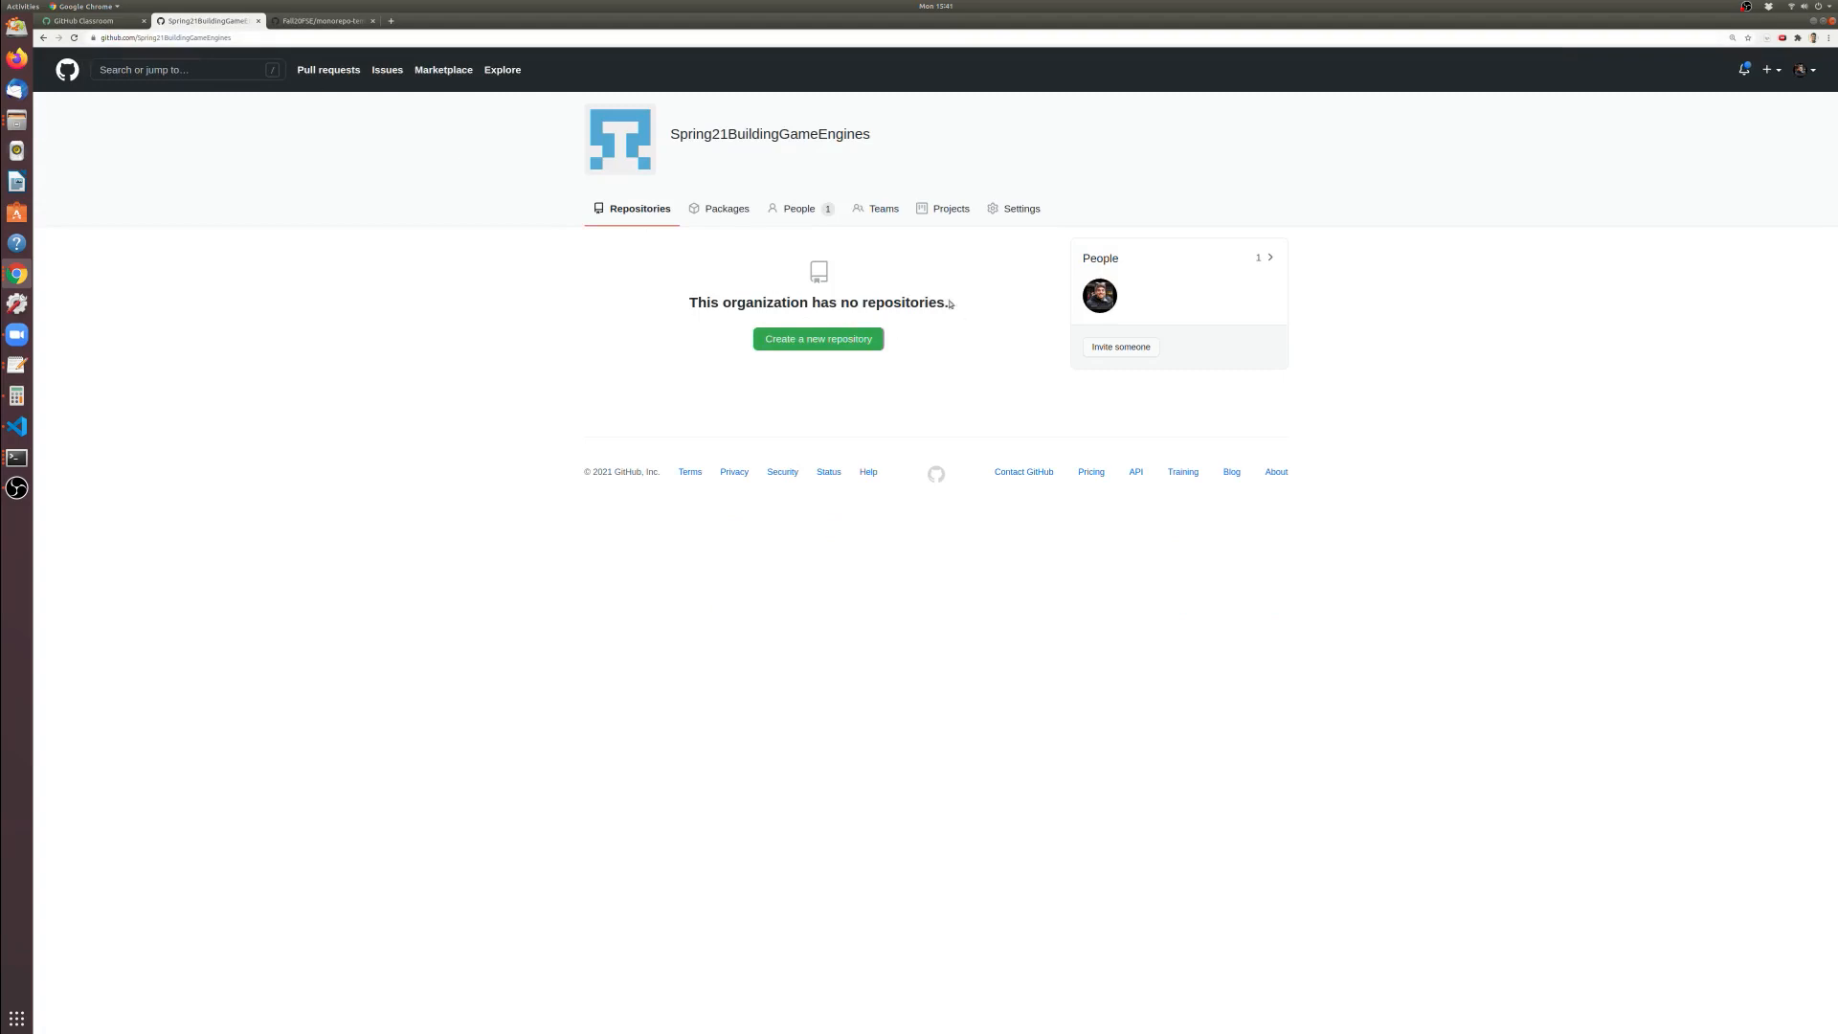
Create a private repository named monorepo-template in the Spring21BuildingGameEngines organization, initialized with a README file
{"action": "double_click", "coordinate": [794, 135]}
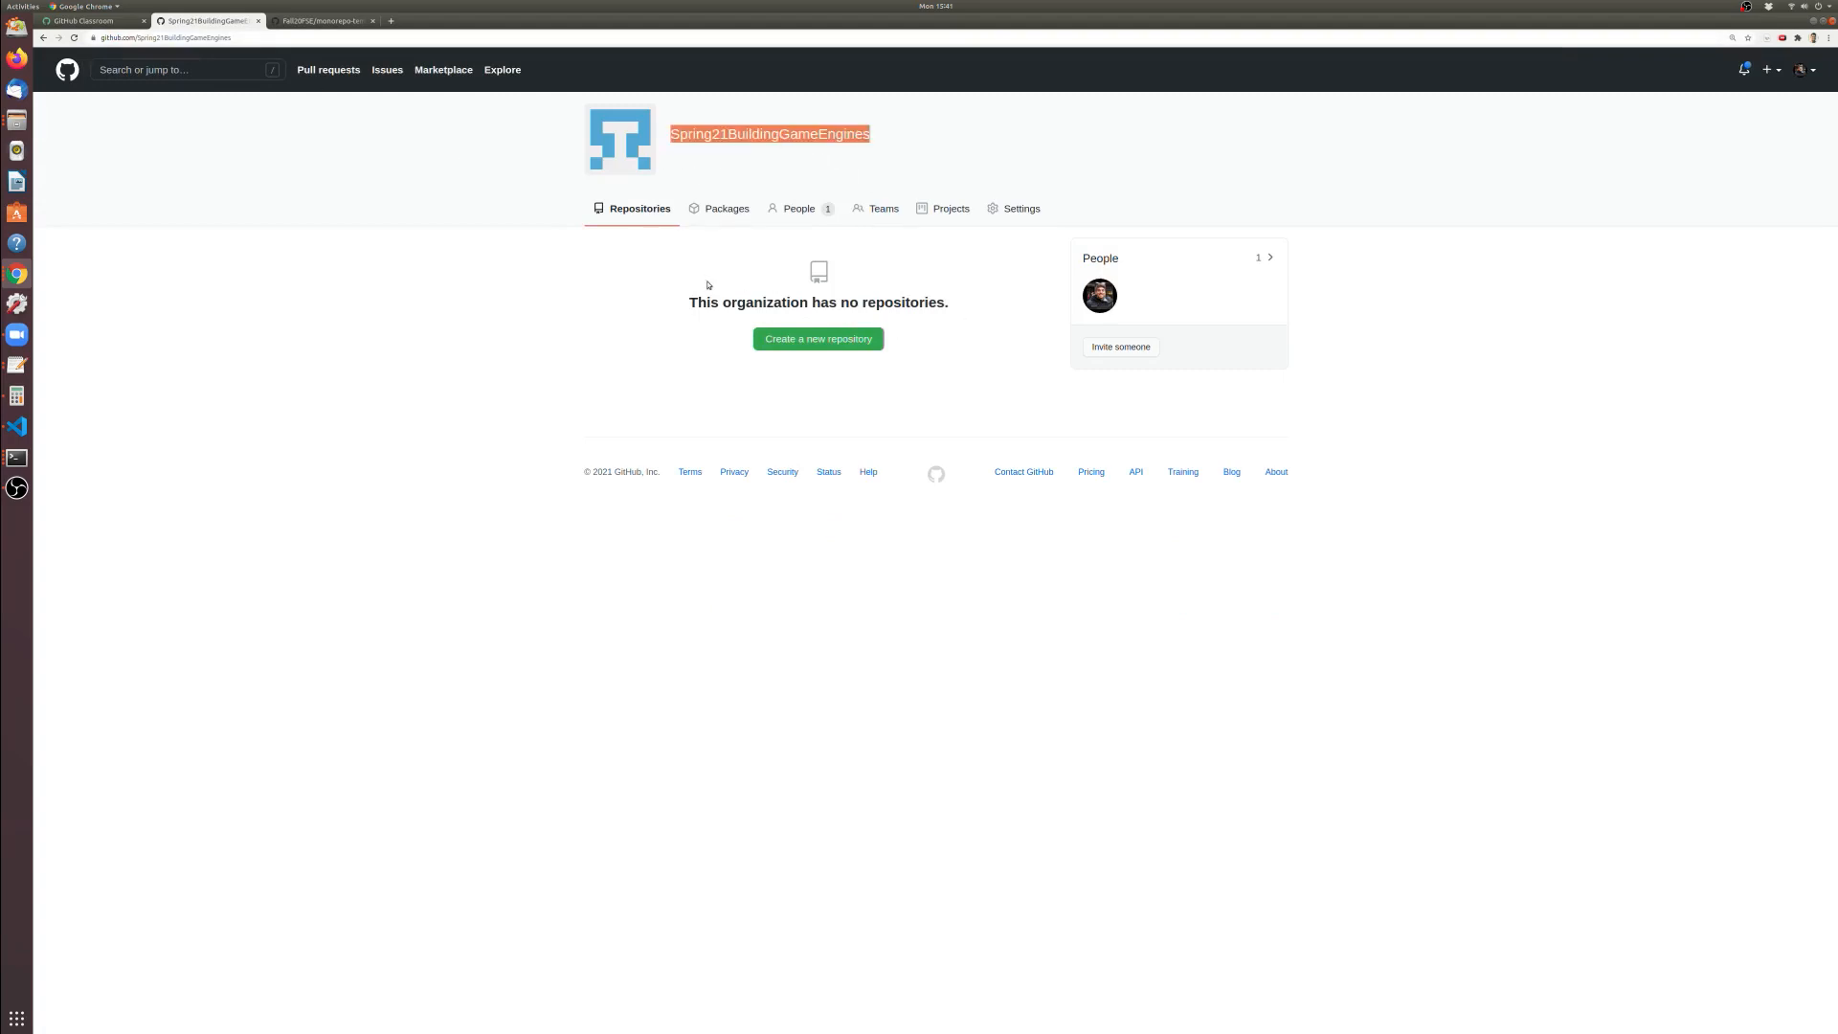
{"action": "left_click", "coordinate": [812, 345]}
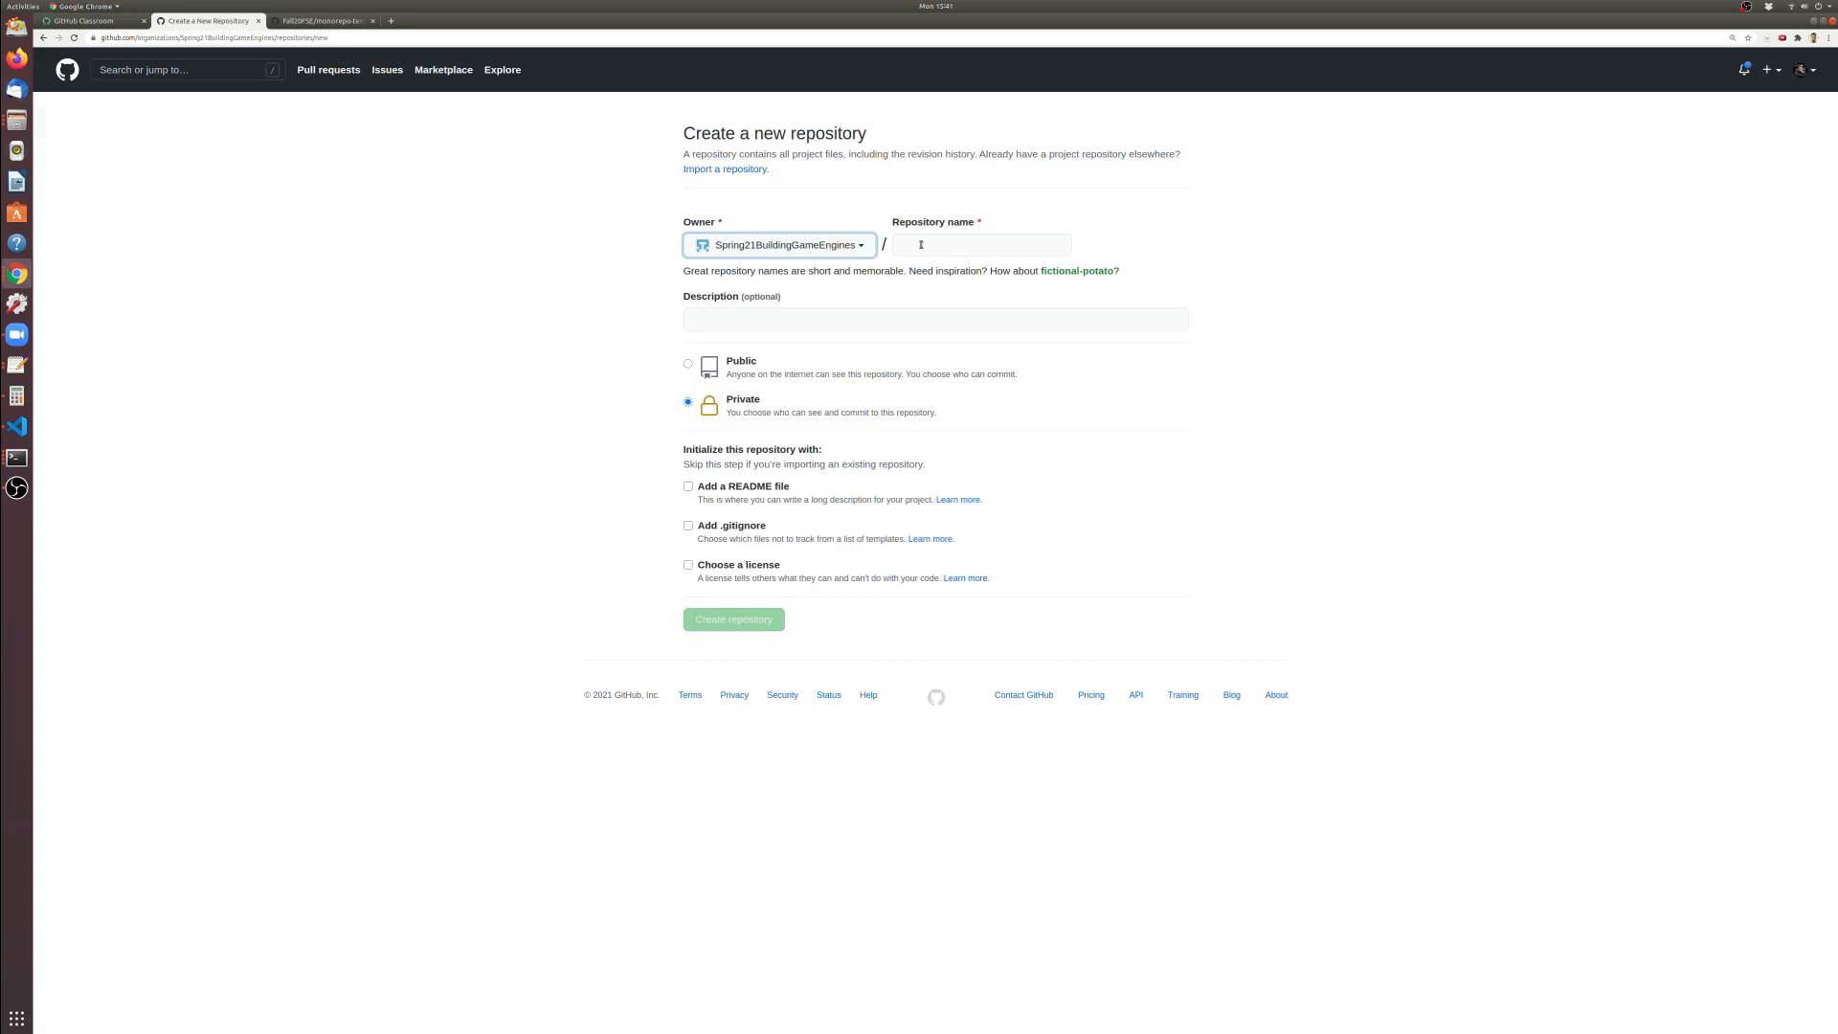
{"action": "left_click", "coordinate": [921, 244]}
{"action": "type", "text": "mo"}
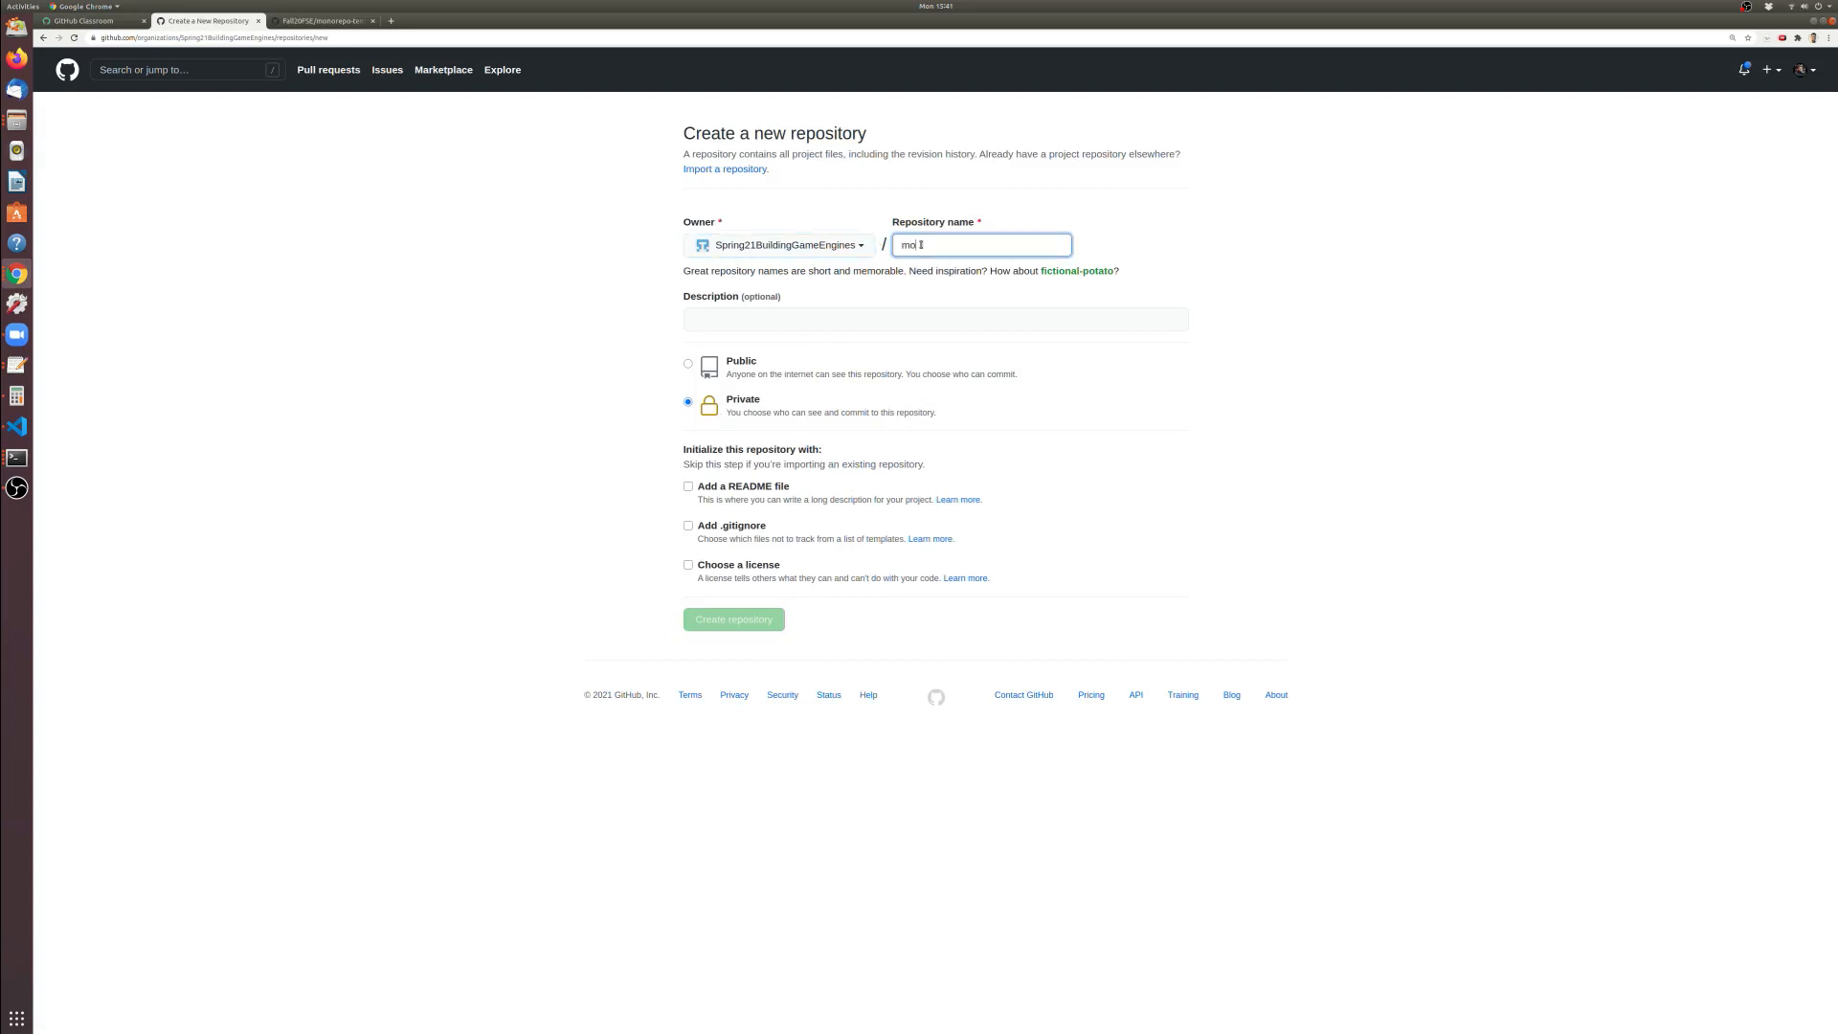
{"action": "type", "text": "norepo-template"}
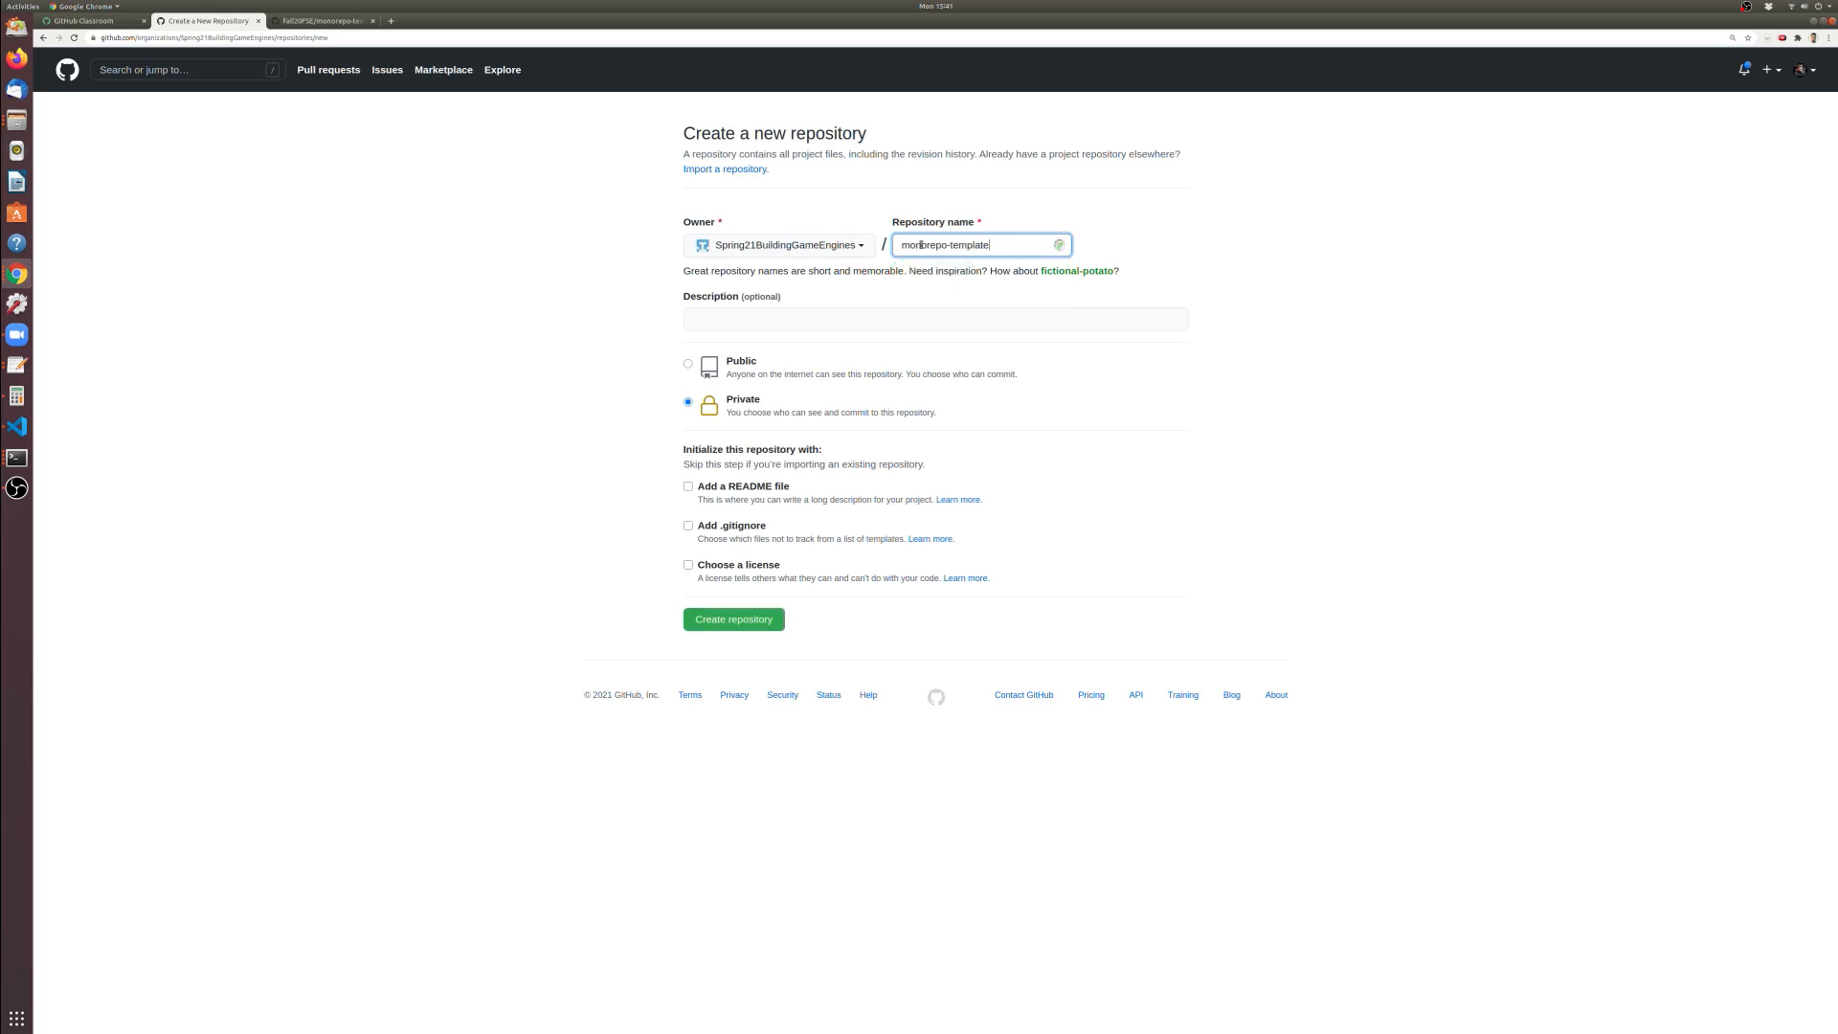
{"action": "double_click", "coordinate": [1031, 243]}
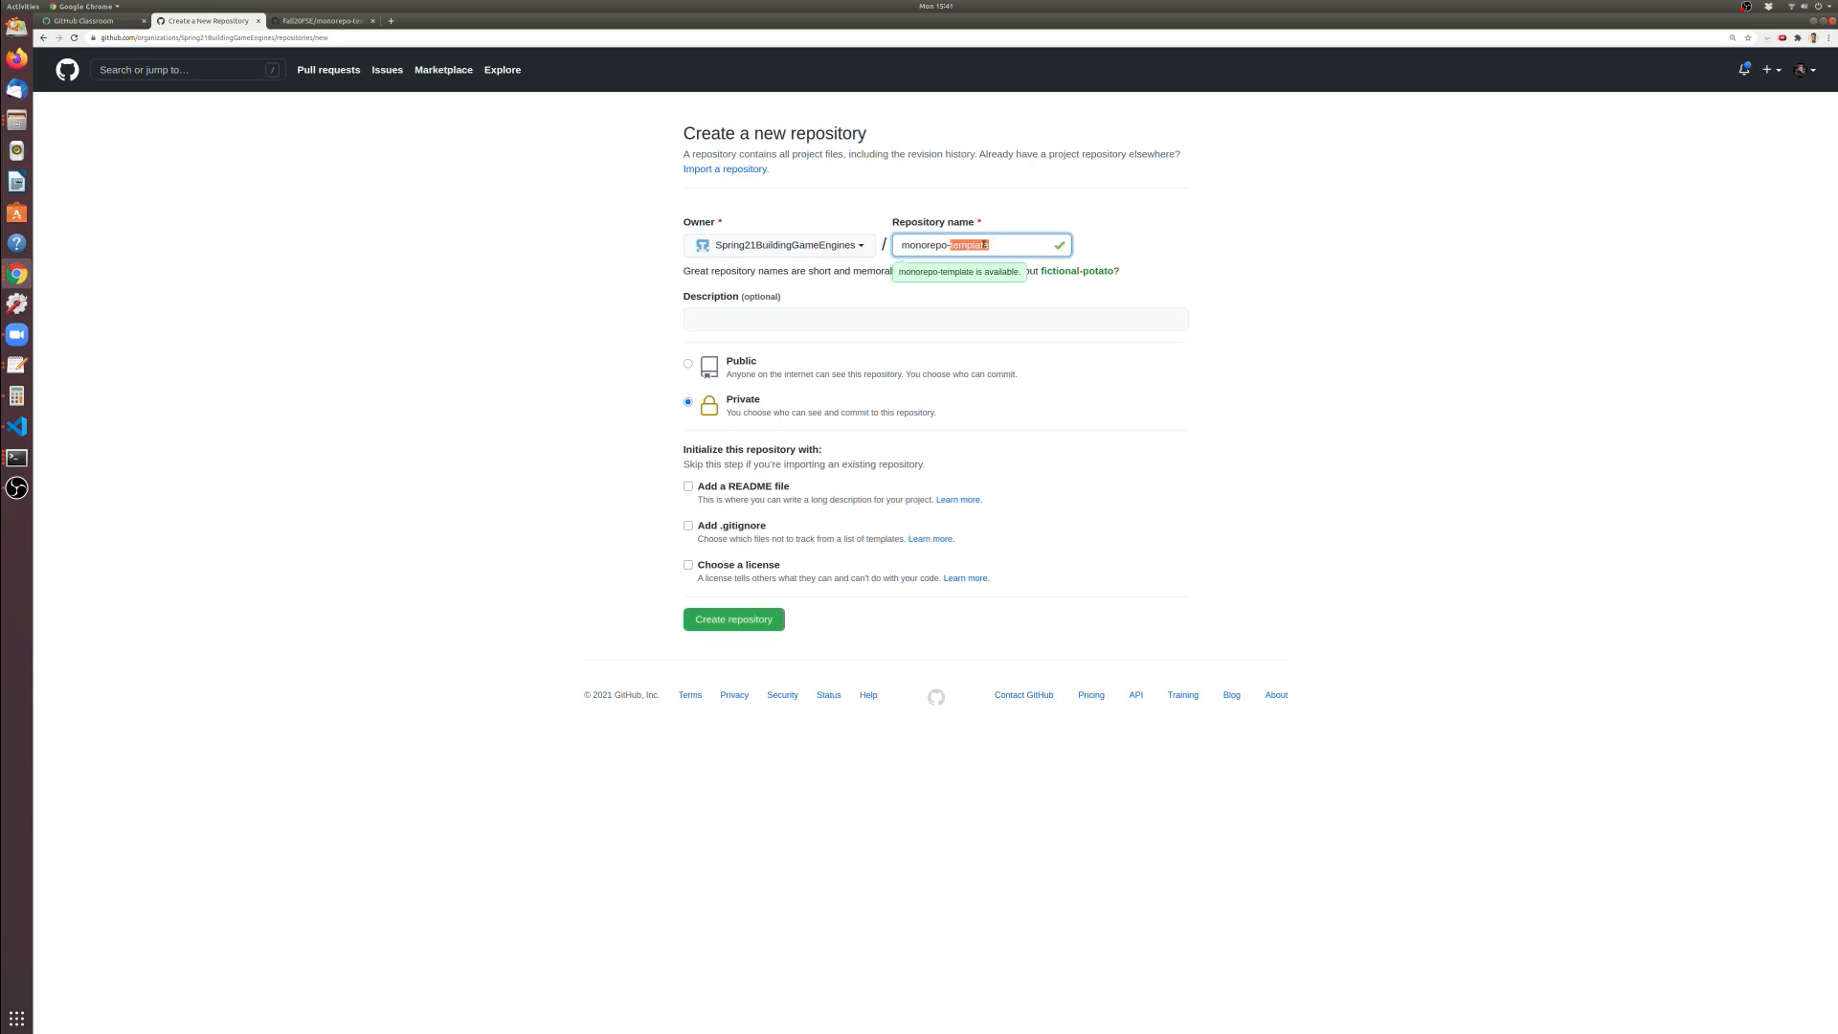
{"action": "left_click", "coordinate": [723, 492]}
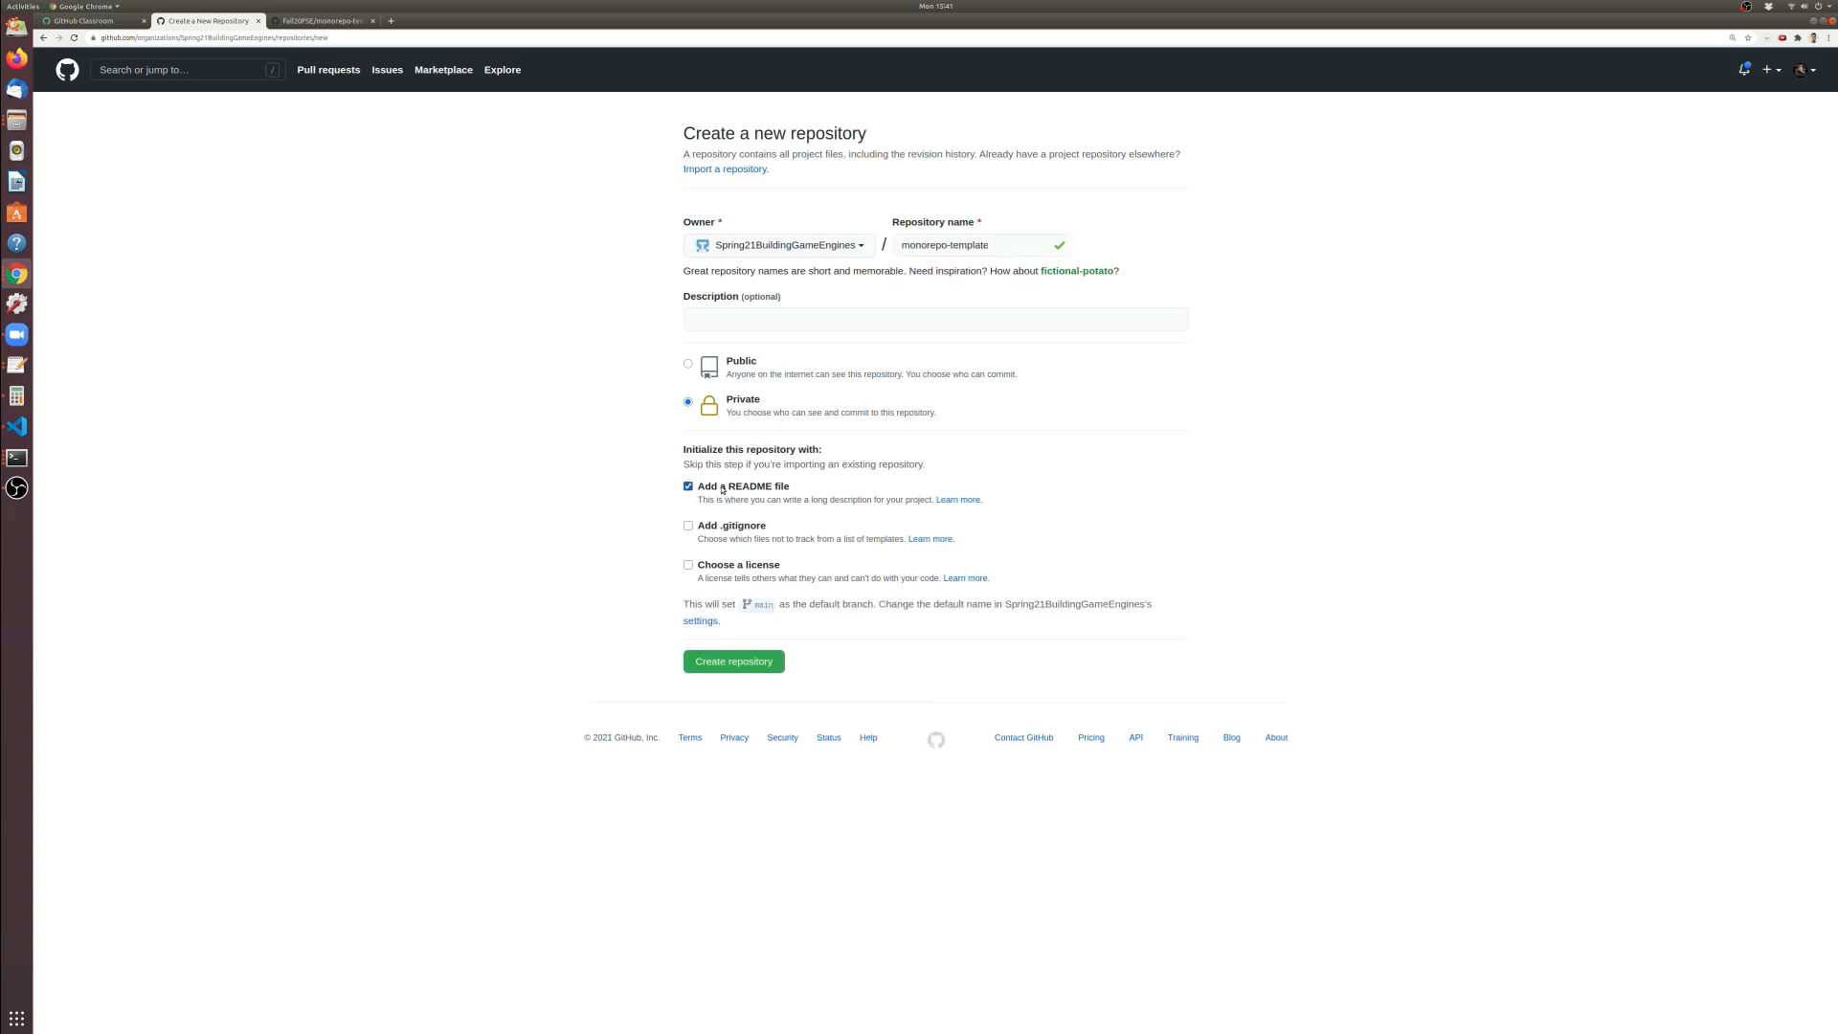
{"action": "left_click", "coordinate": [745, 667]}
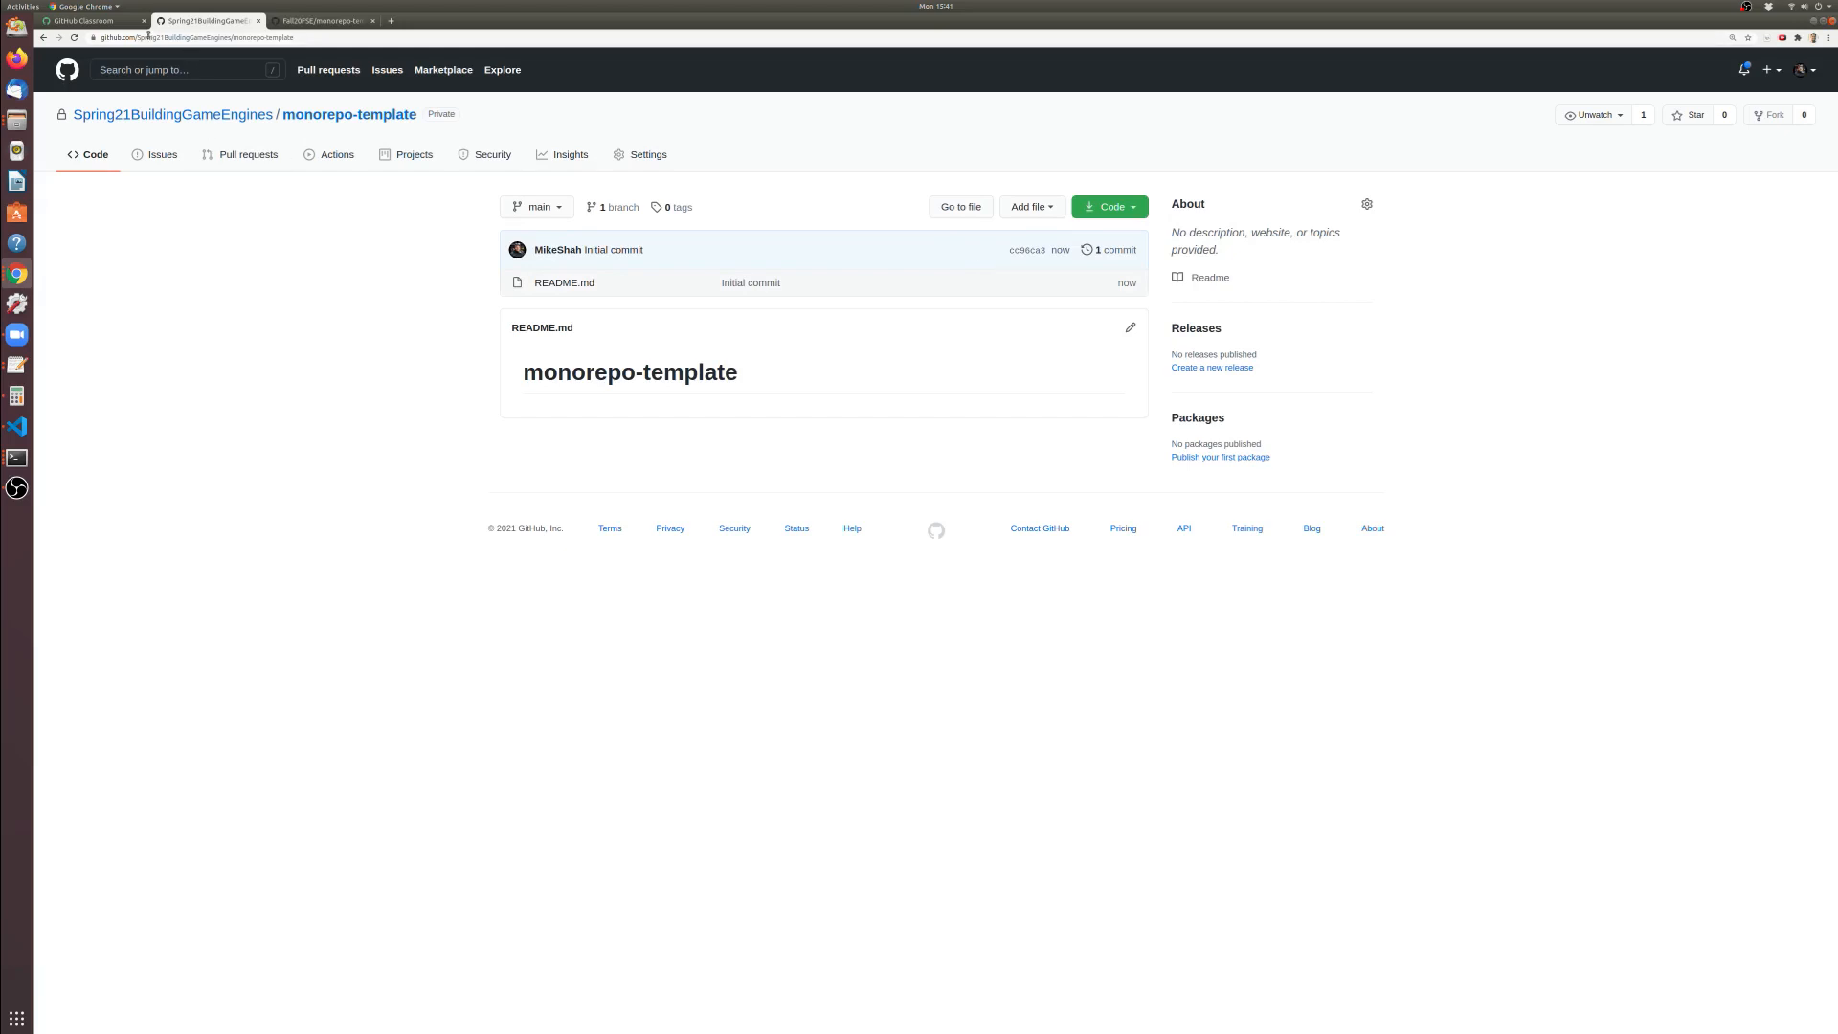
Copy the Spring21BuildingGameEngines/monorepo-template path from the new repository's web address
{"action": "left_click_drag", "start_coordinate": [138, 37], "coordinate": [290, 42]}
{"action": "right_click", "coordinate": [290, 42]}
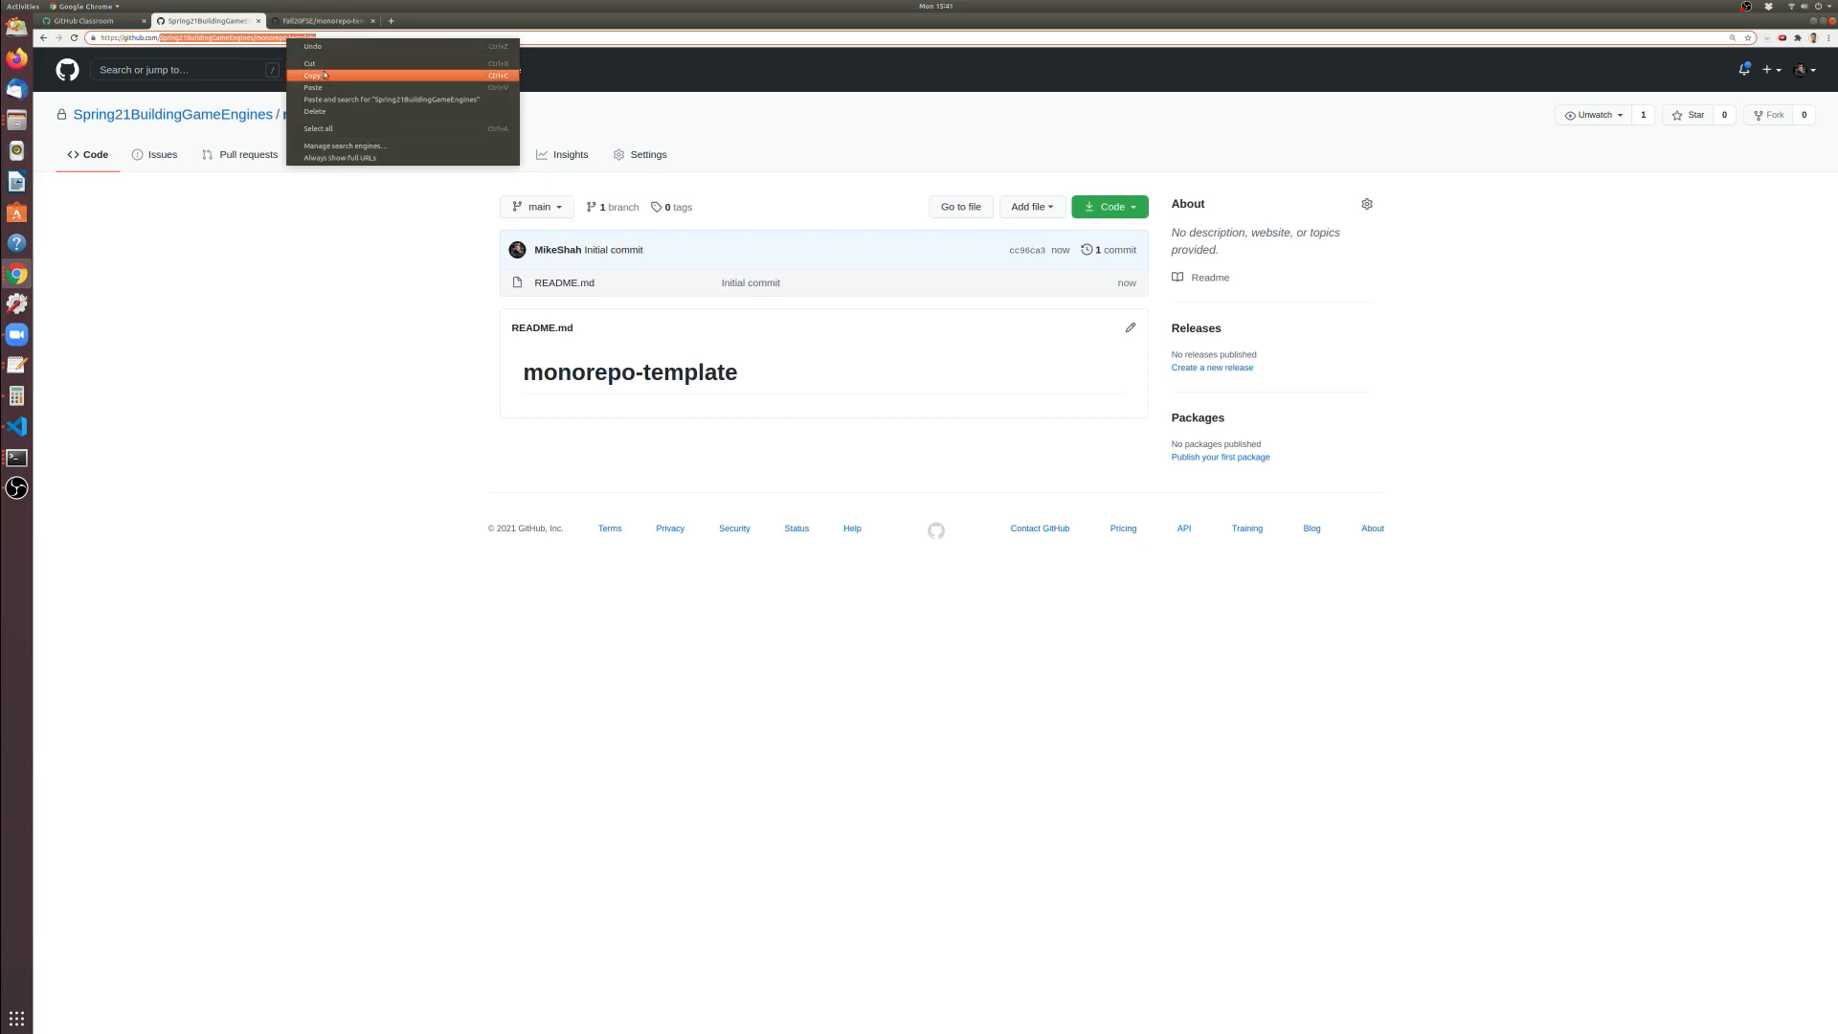
{"action": "left_click", "coordinate": [316, 76]}
{"action": "triple_click", "coordinate": [675, 378]}
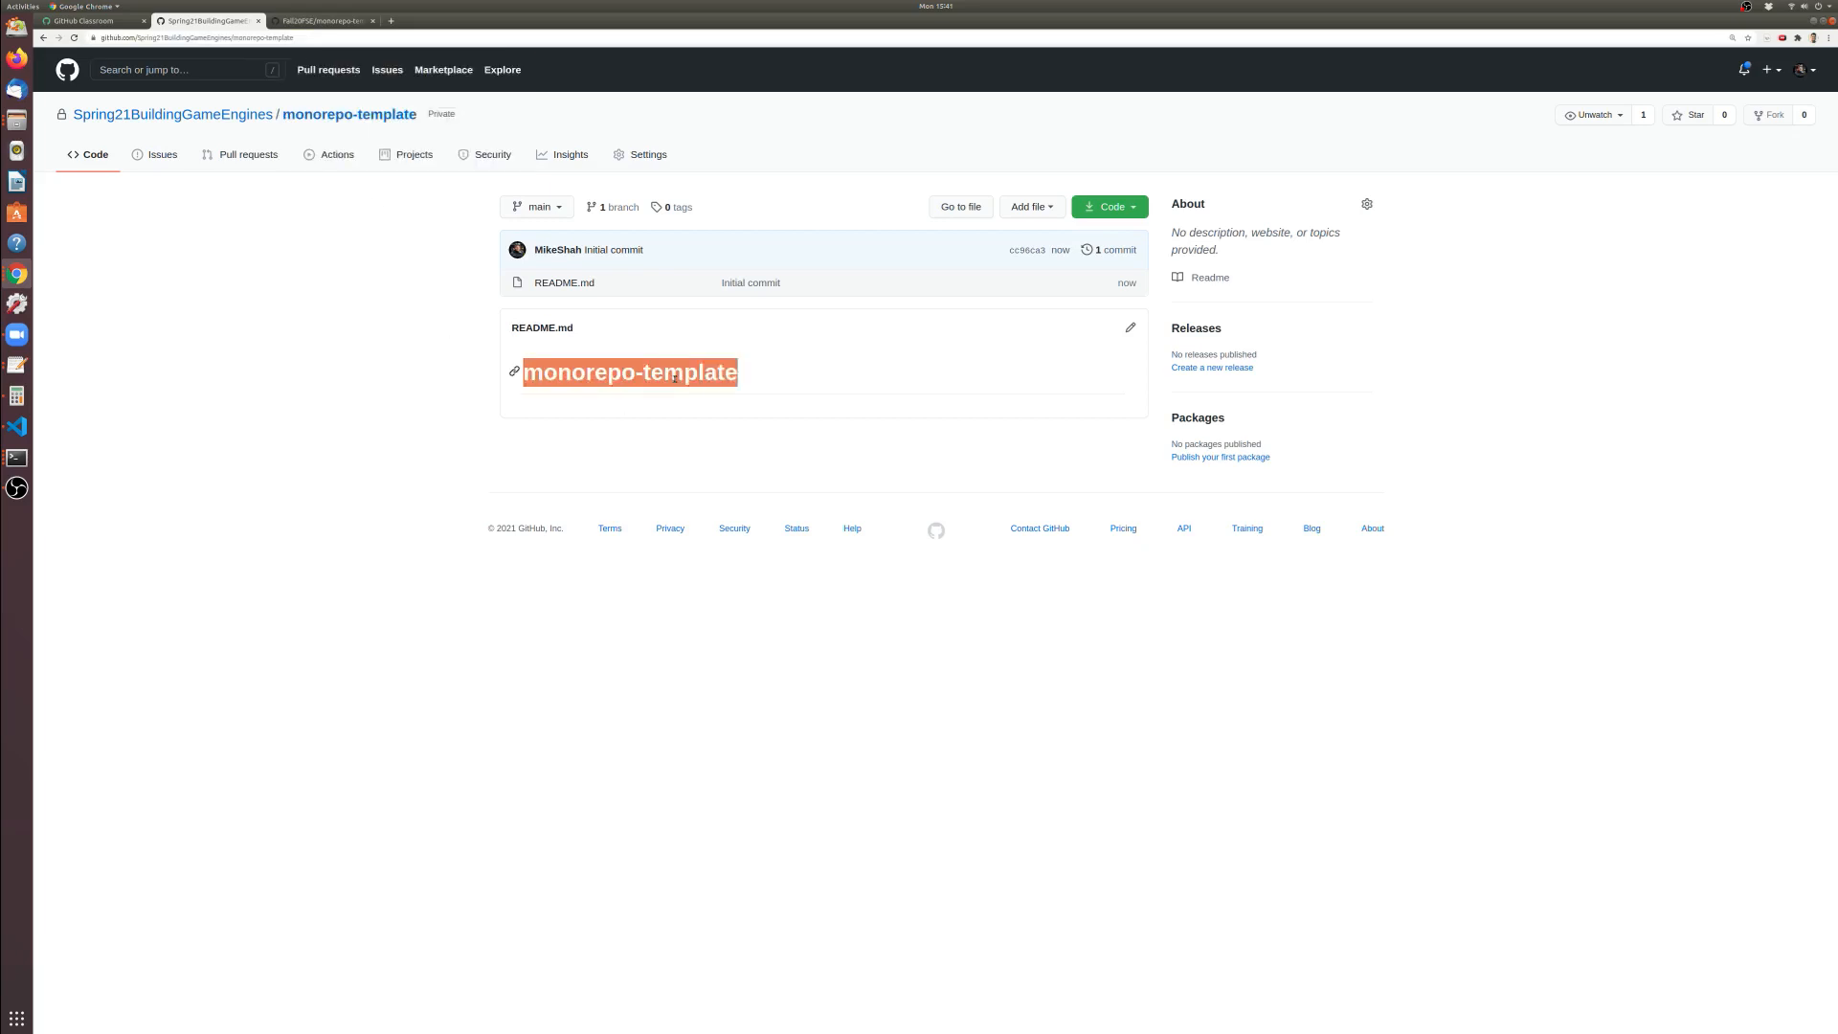
{"action": "left_click", "coordinate": [427, 458]}
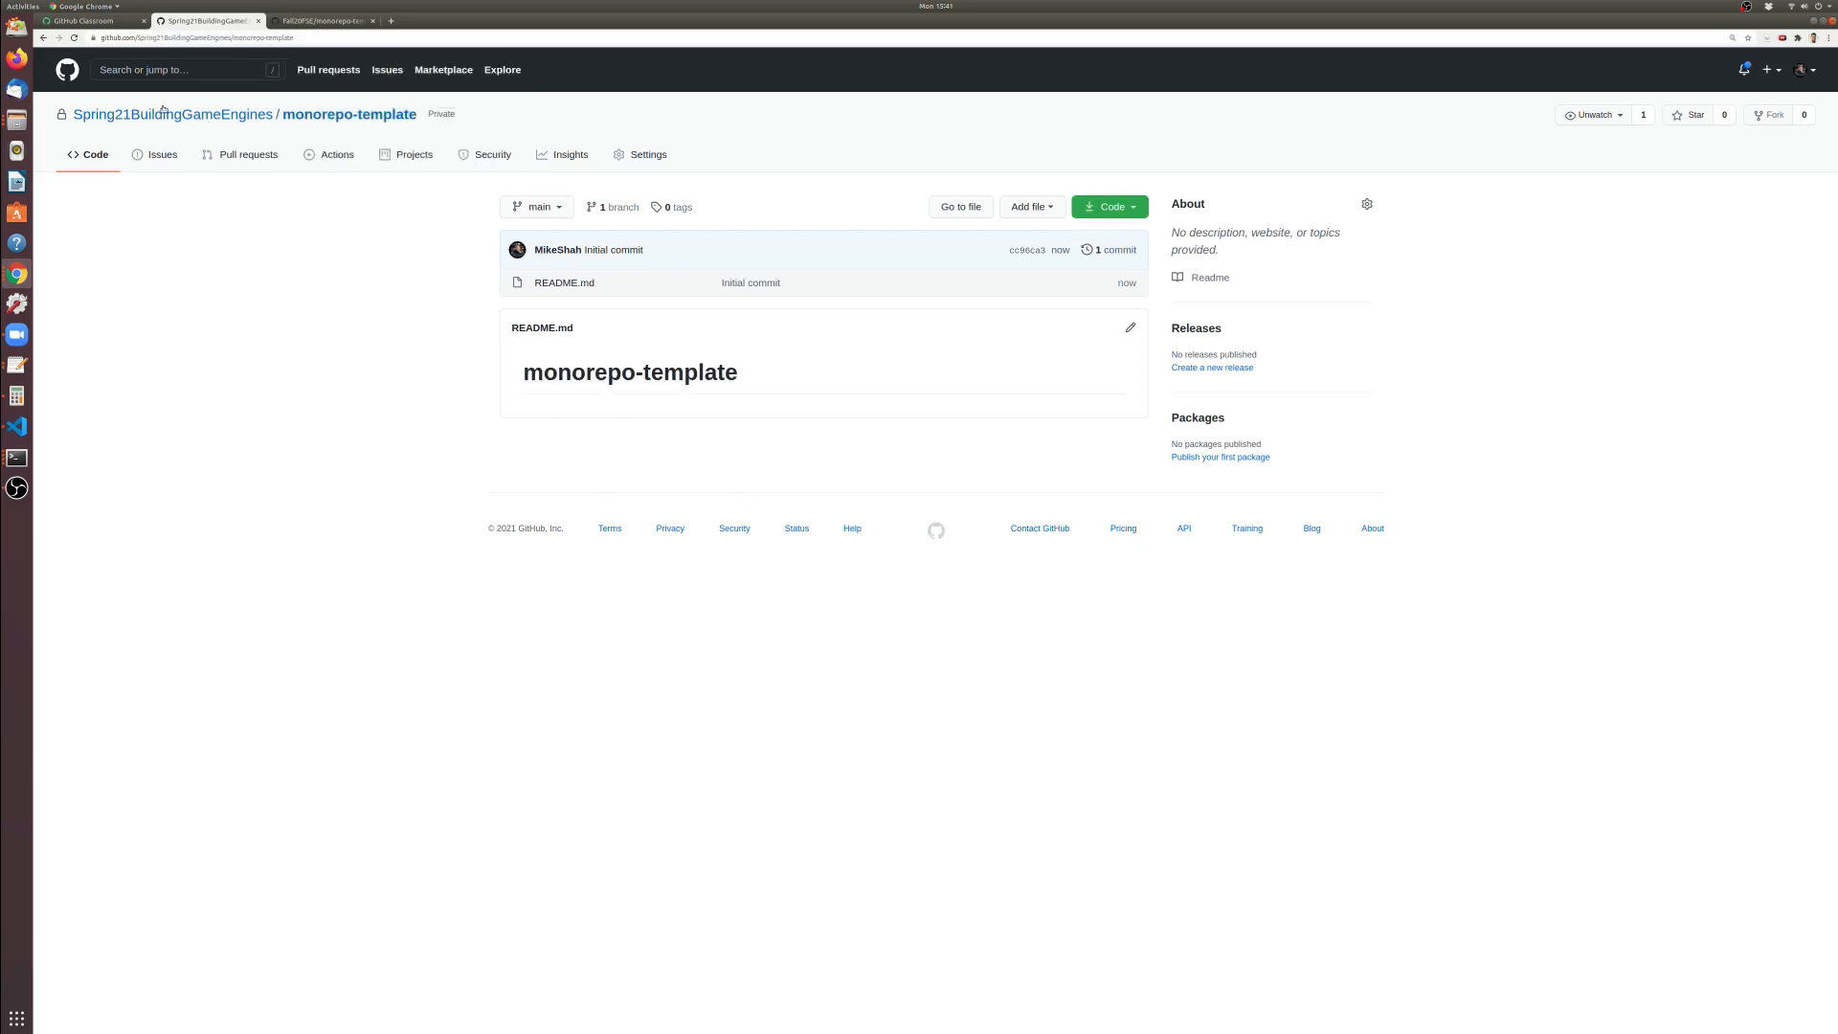
{"action": "triple_click", "coordinate": [604, 372]}
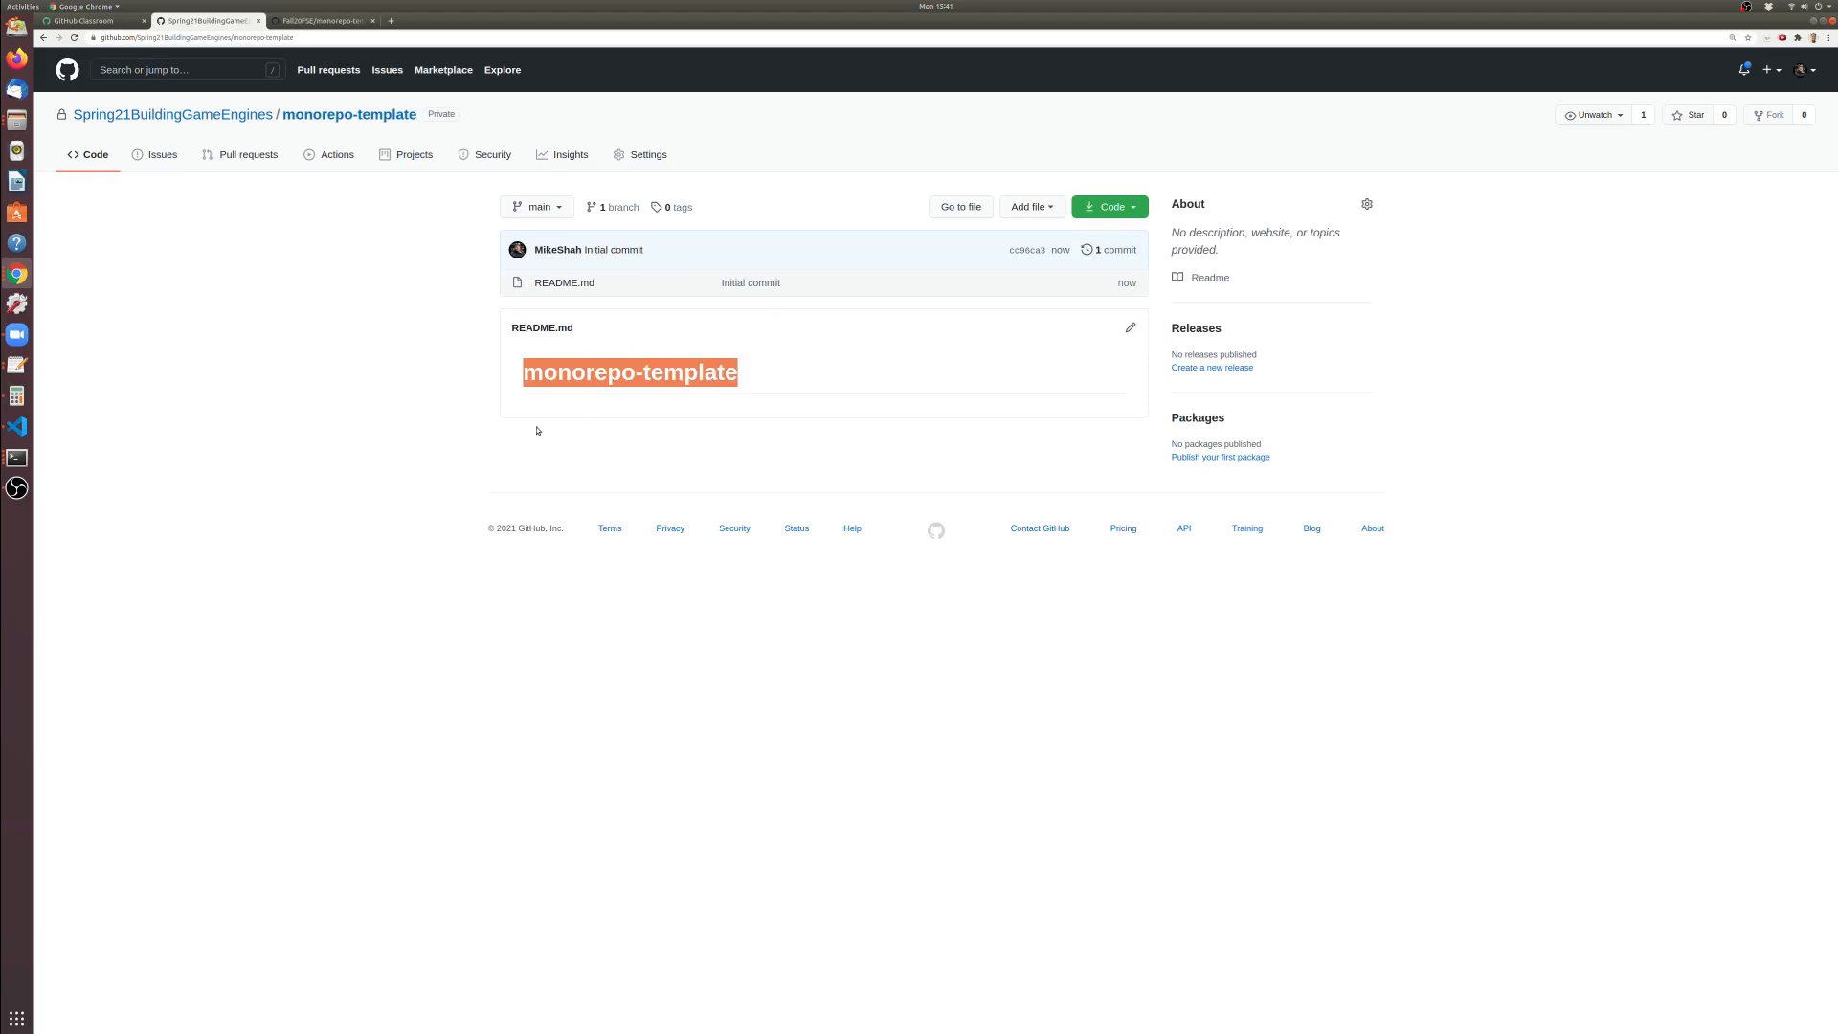
{"action": "left_click", "coordinate": [491, 438]}
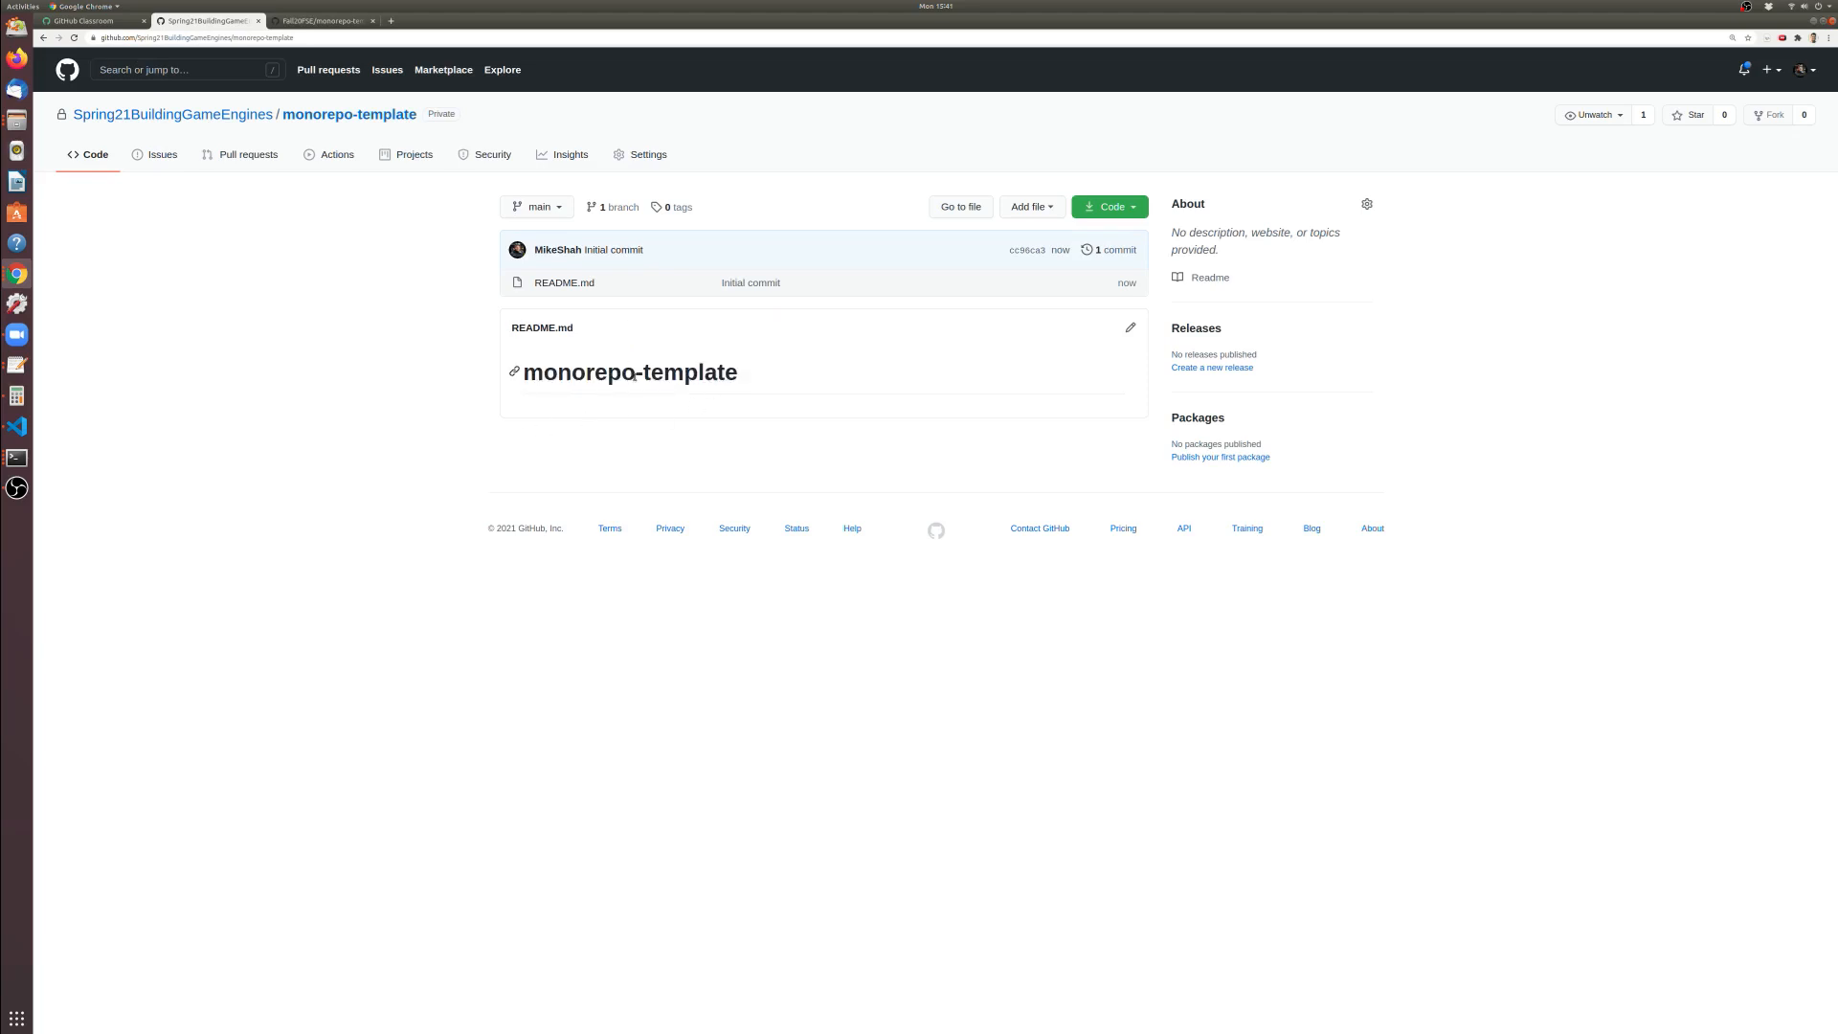
{"action": "mouse_move", "coordinate": [586, 372]}
{"action": "left_mouse_down"}
{"action": "mouse_move", "coordinate": [667, 374]}
{"action": "mouse_move", "coordinate": [553, 367]}
{"action": "left_mouse_up"}
{"action": "left_click", "coordinate": [677, 374]}
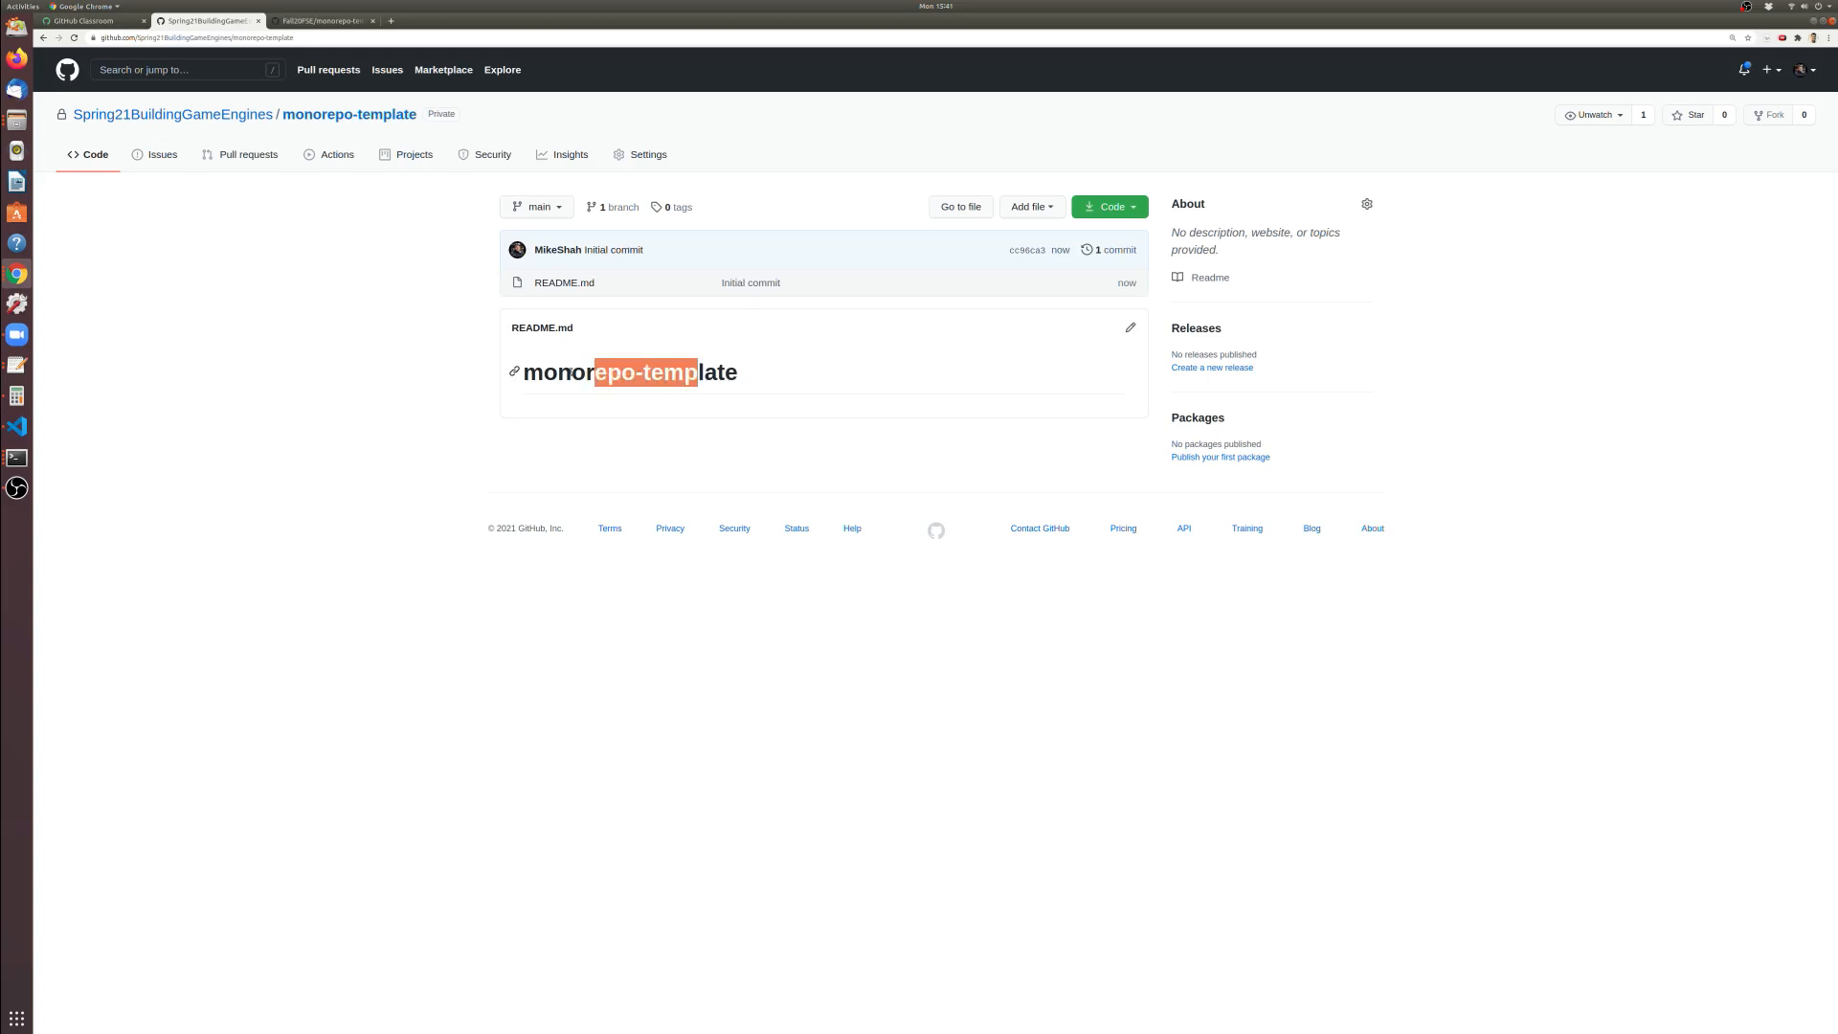
{"action": "triple_click", "coordinate": [567, 374]}
Return to the Classroom assignment form, leave the starter code and online IDE unselected, and continue to the grading and feedback page
{"action": "left_click", "coordinate": [96, 21]}
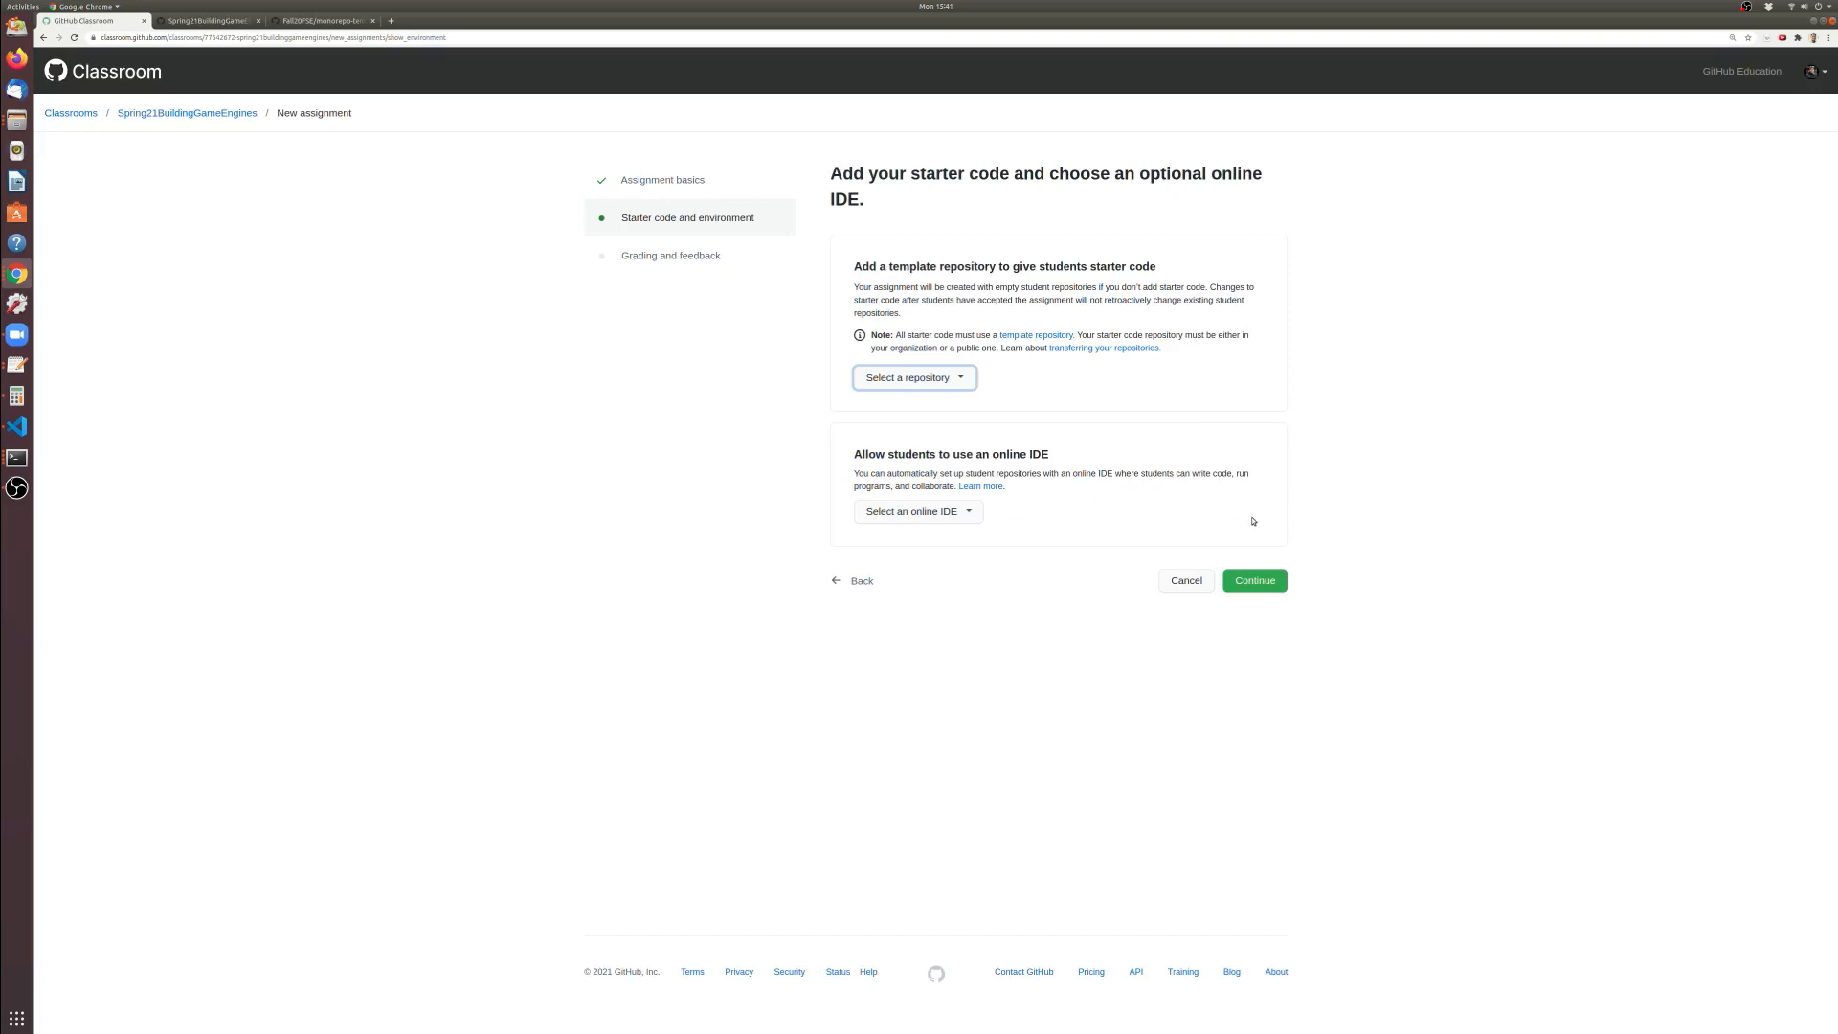
{"action": "triple_click", "coordinate": [889, 457]}
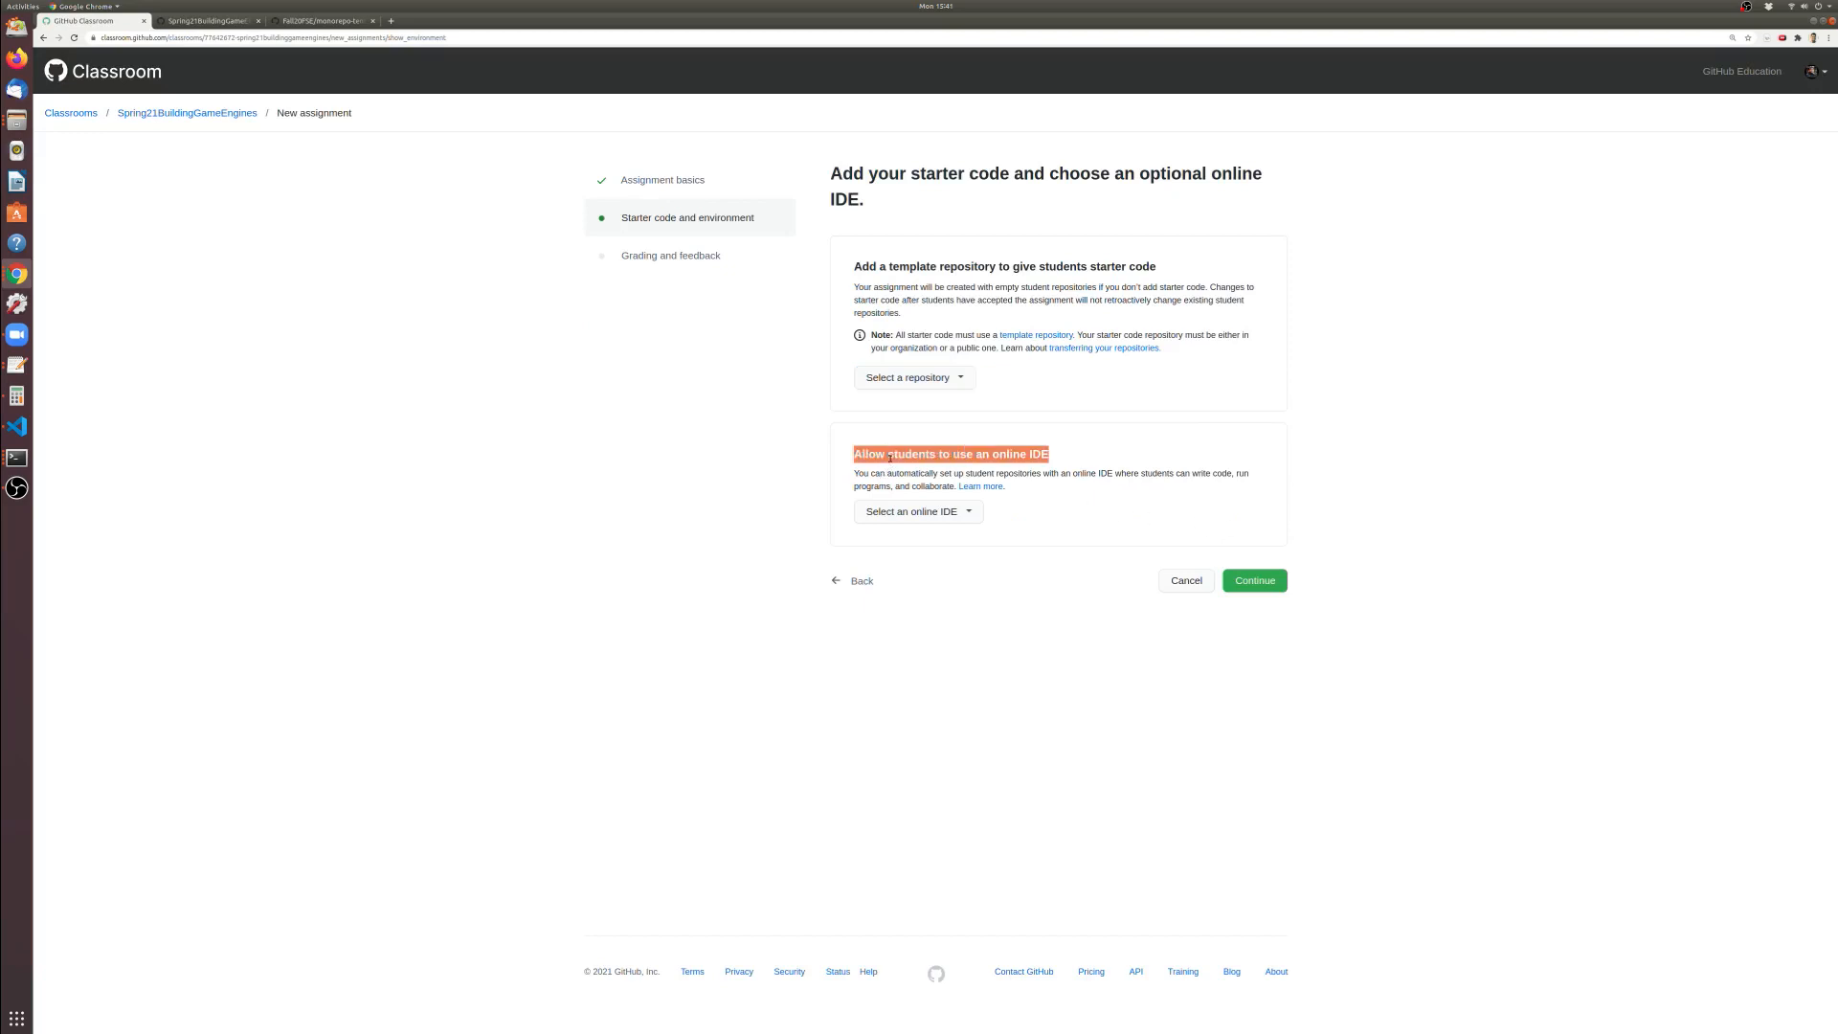
{"action": "left_click", "coordinate": [1201, 497]}
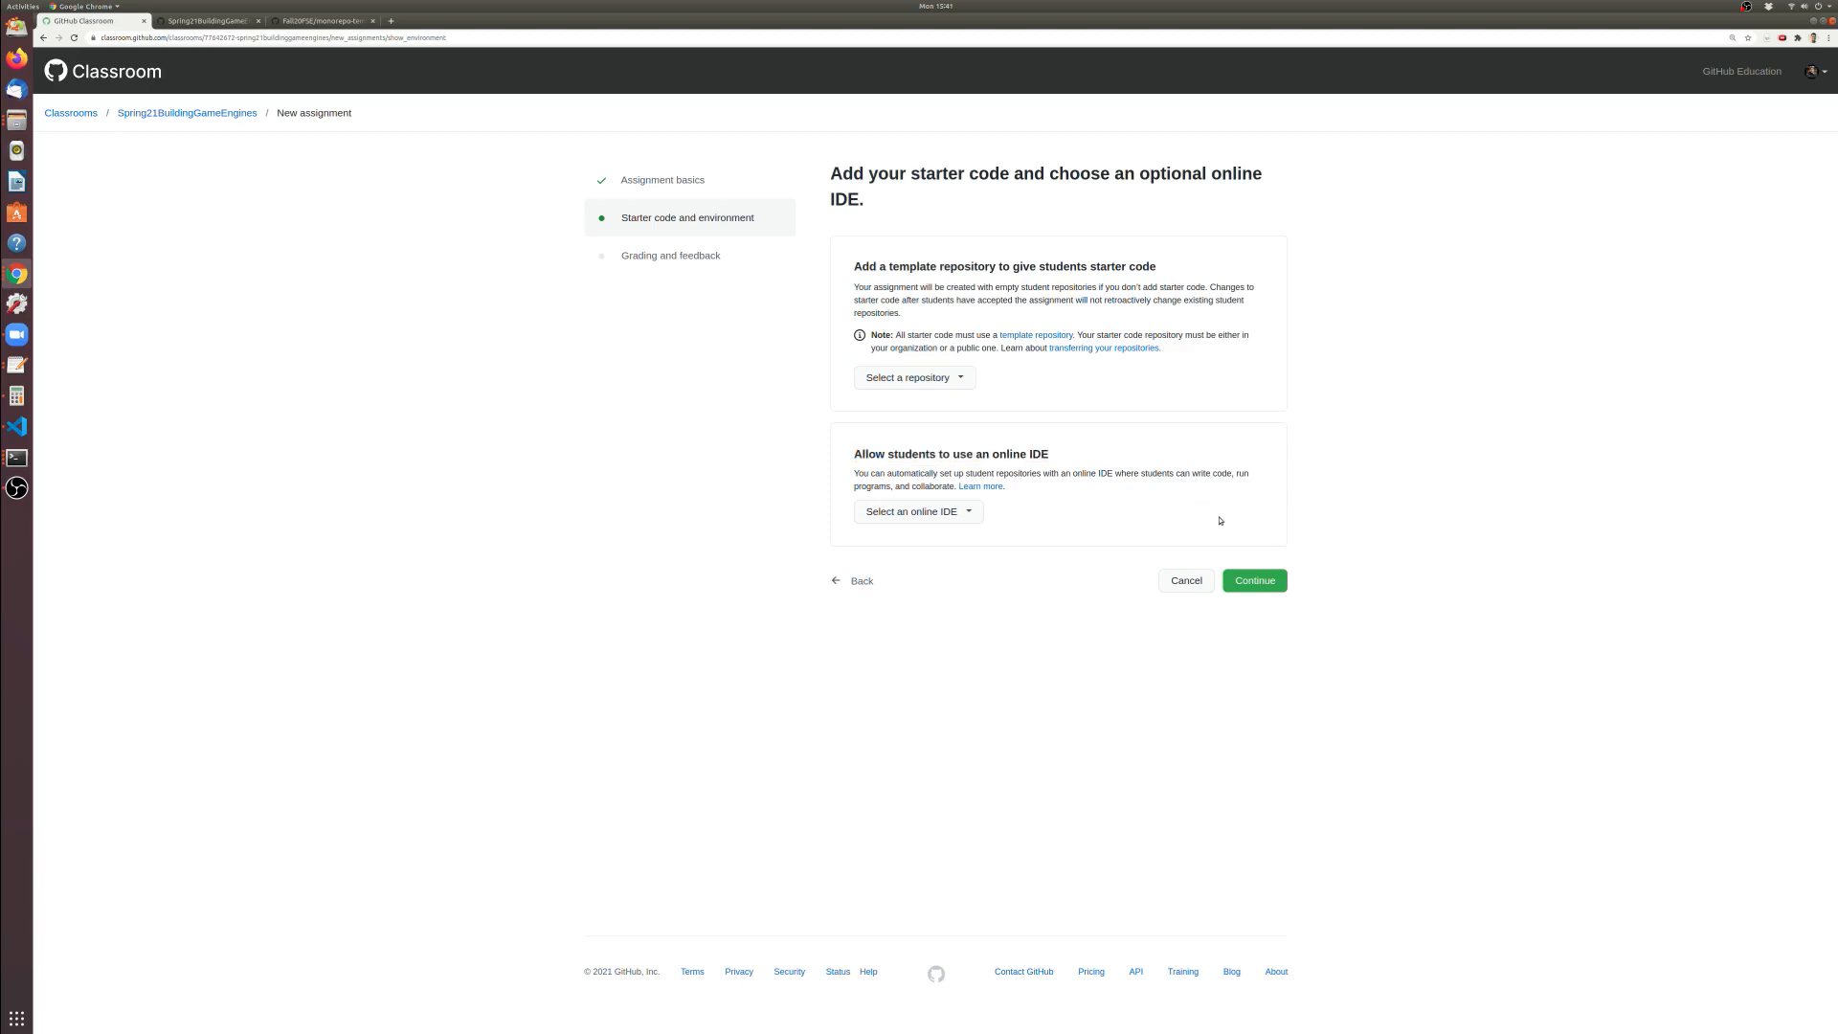
{"action": "left_click", "coordinate": [971, 515]}
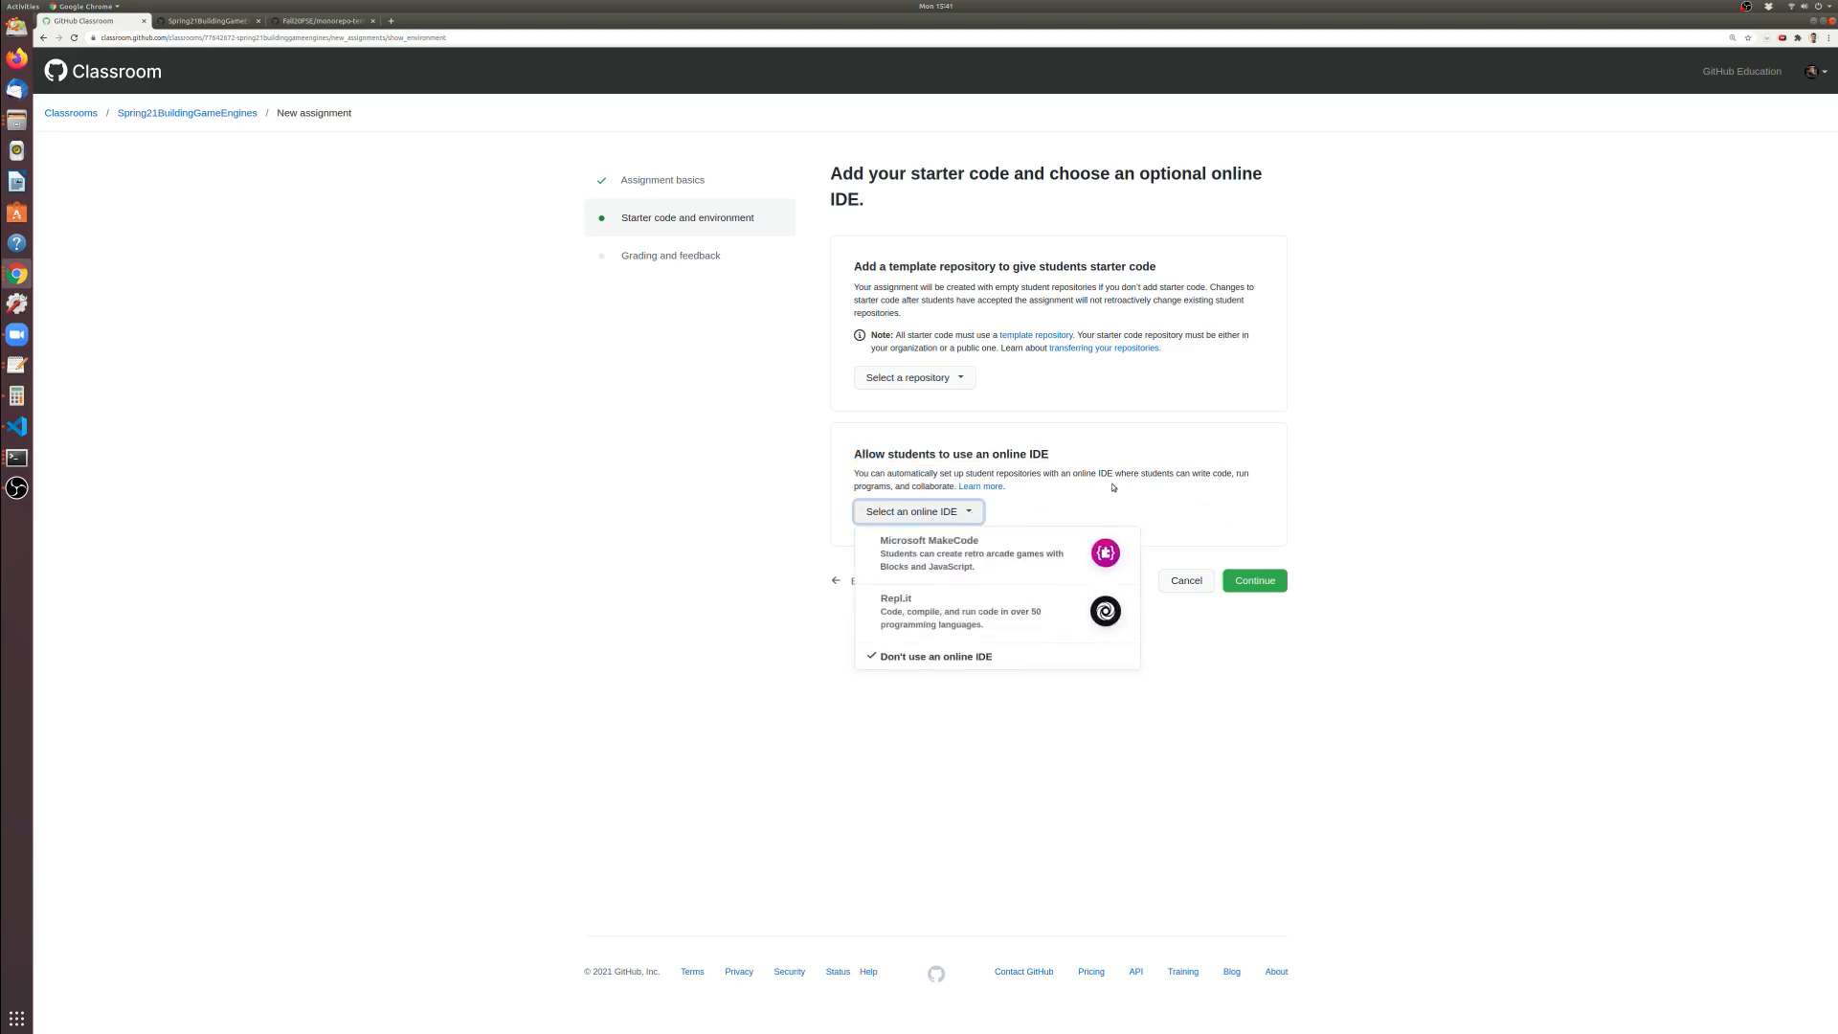
{"action": "left_click", "coordinate": [965, 479]}
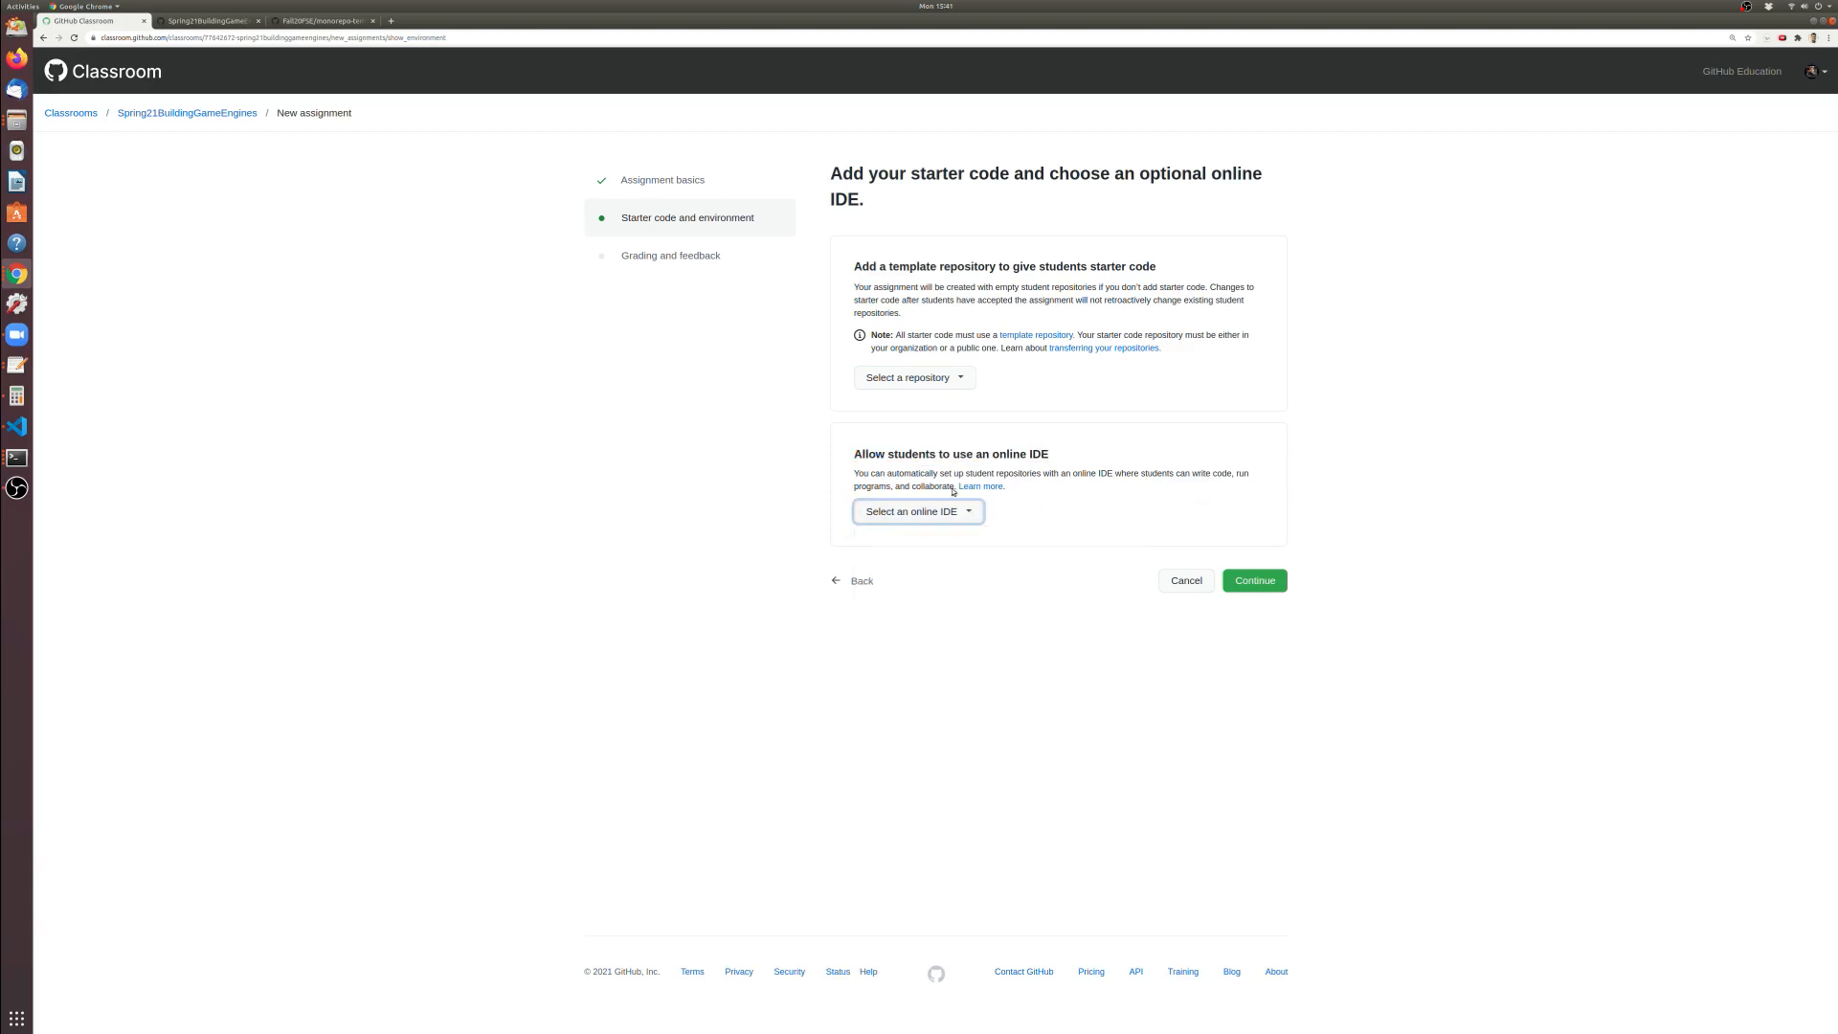
{"action": "left_click", "coordinate": [1254, 578]}
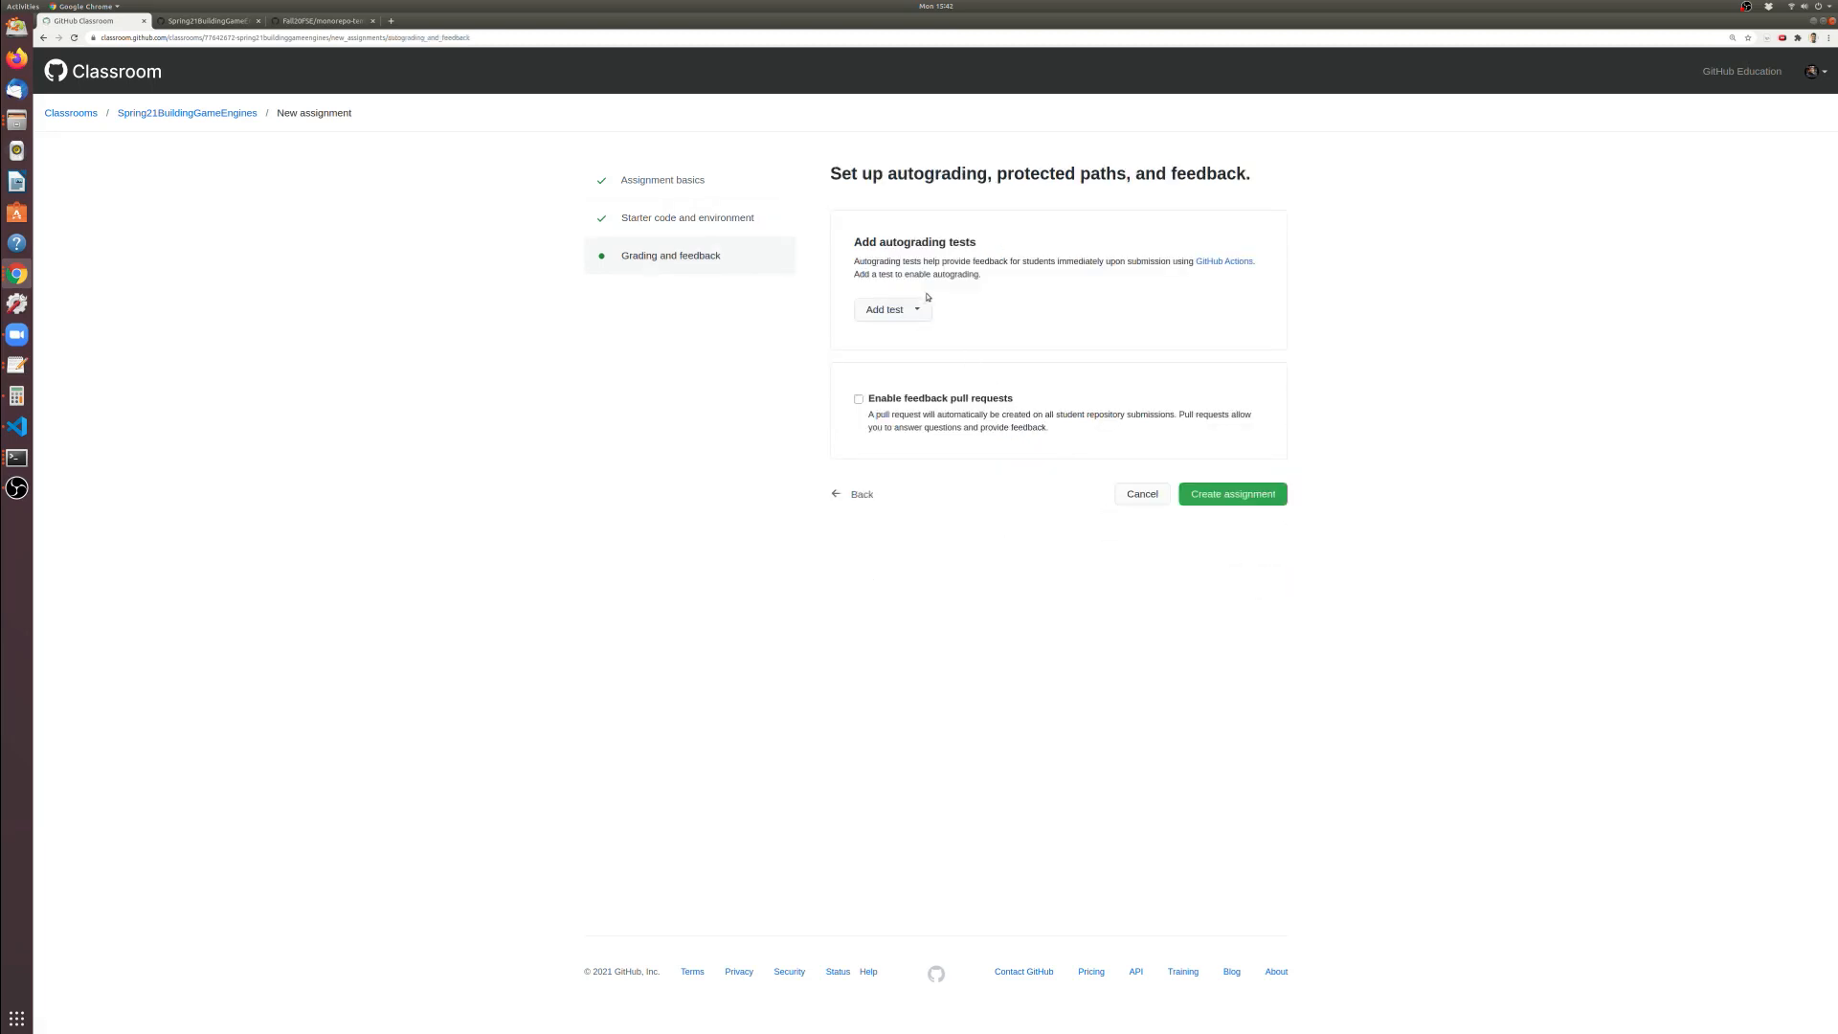
Review the autograding and feedback options, then create the monorepo assignment without tests or feedback pull requests
{"action": "left_click_drag", "start_coordinate": [1171, 262], "coordinate": [1257, 271]}
{"action": "left_click", "coordinate": [1241, 289]}
{"action": "left_click", "coordinate": [220, 23]}
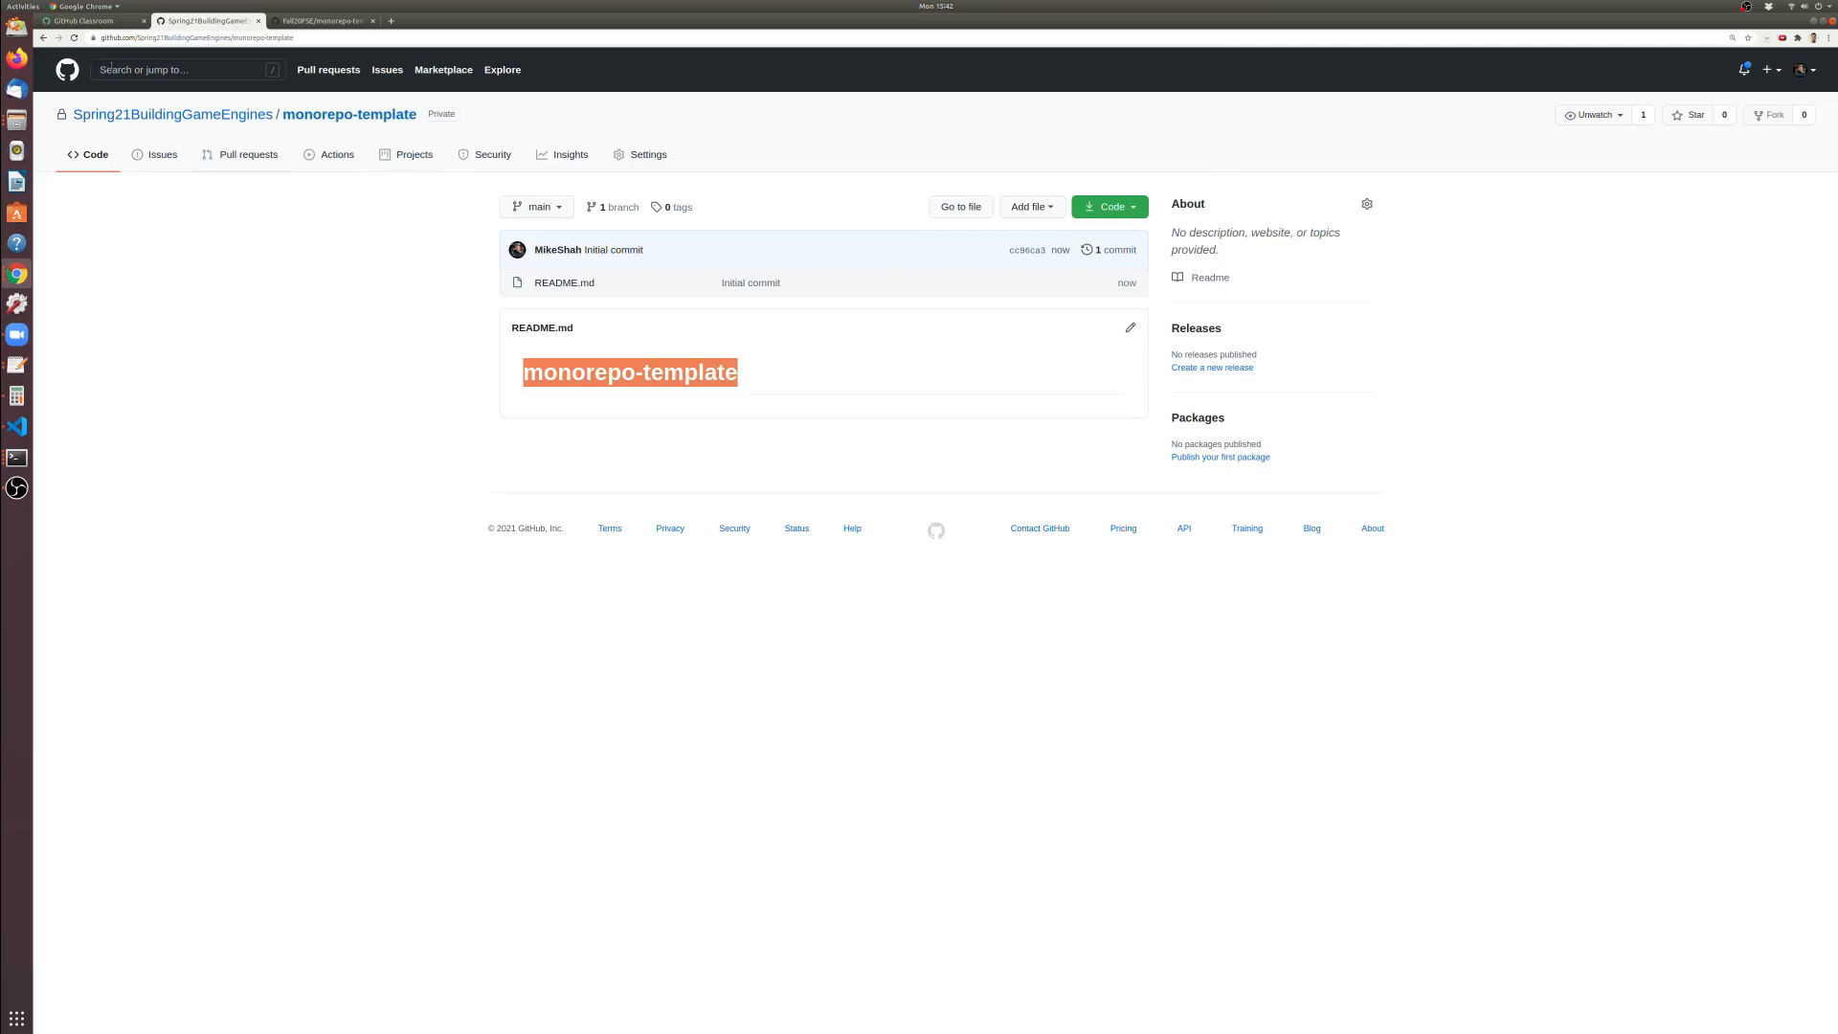
{"action": "left_click", "coordinate": [96, 21]}
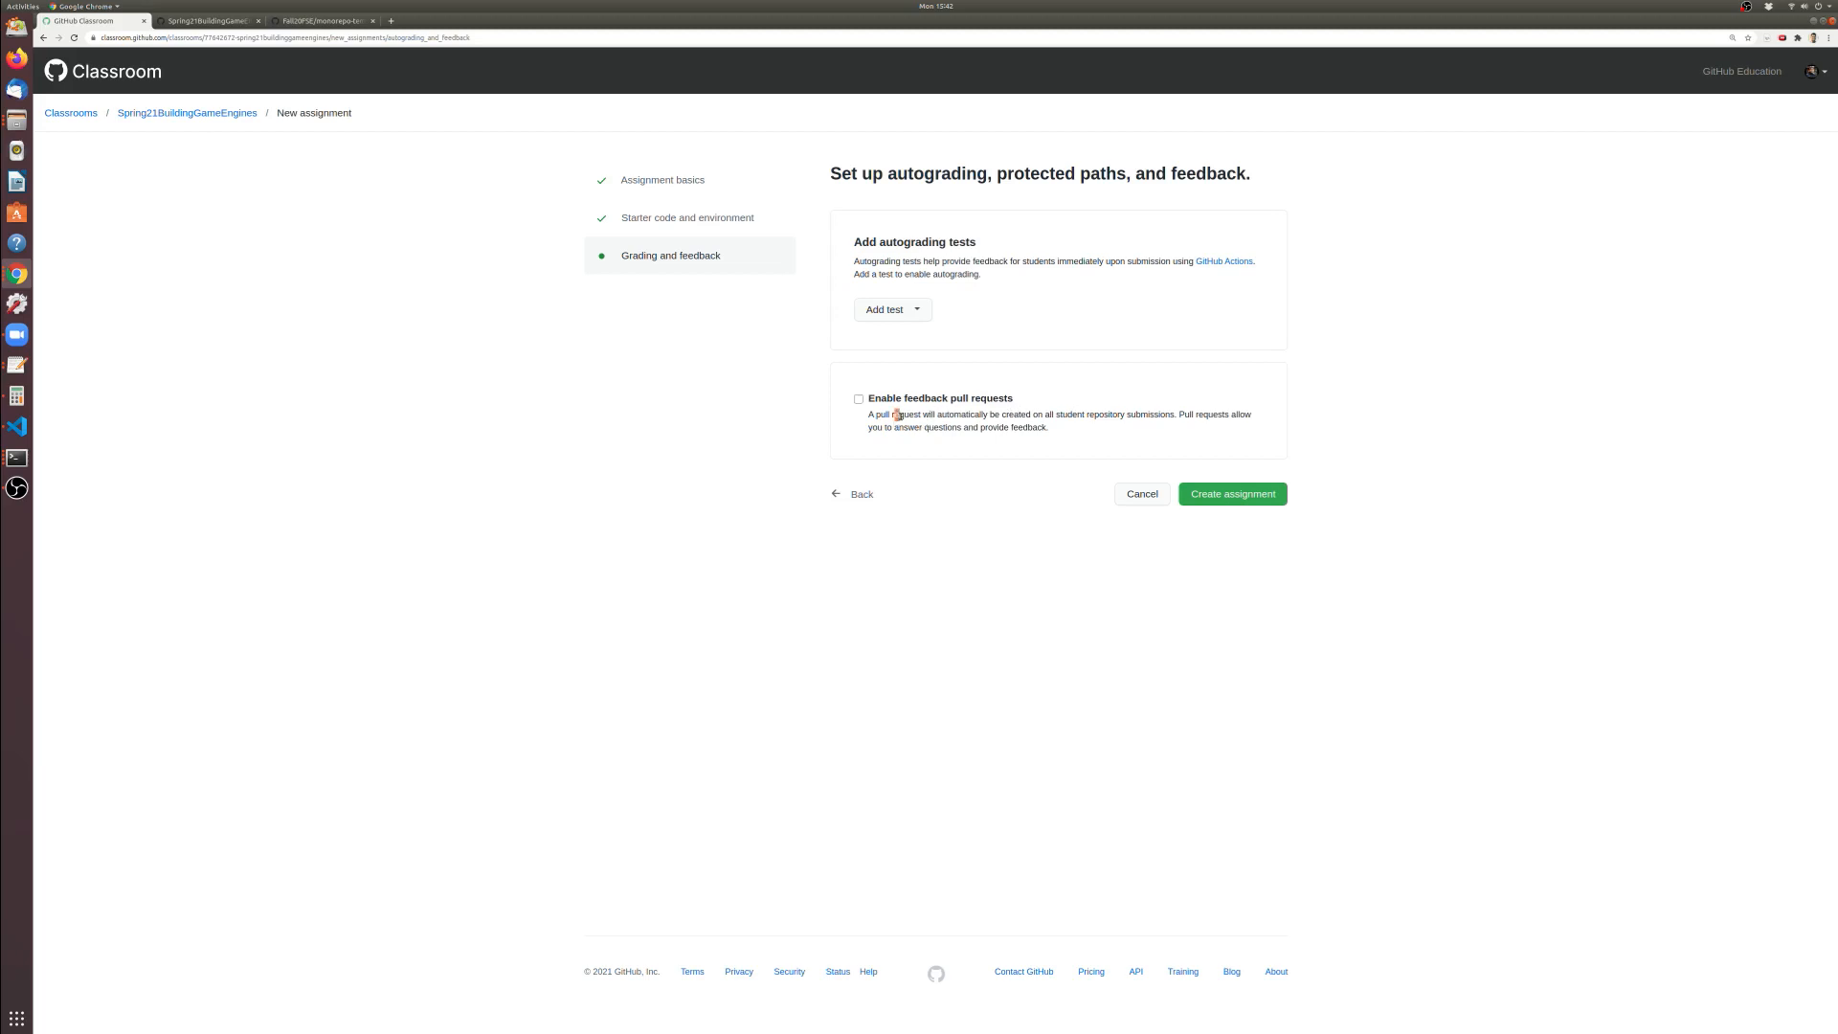
{"action": "left_click_drag", "start_coordinate": [895, 415], "coordinate": [1097, 418]}
{"action": "left_click", "coordinate": [1097, 418]}
{"action": "left_click_drag", "start_coordinate": [947, 415], "coordinate": [982, 427]}
{"action": "left_click", "coordinate": [991, 417]}
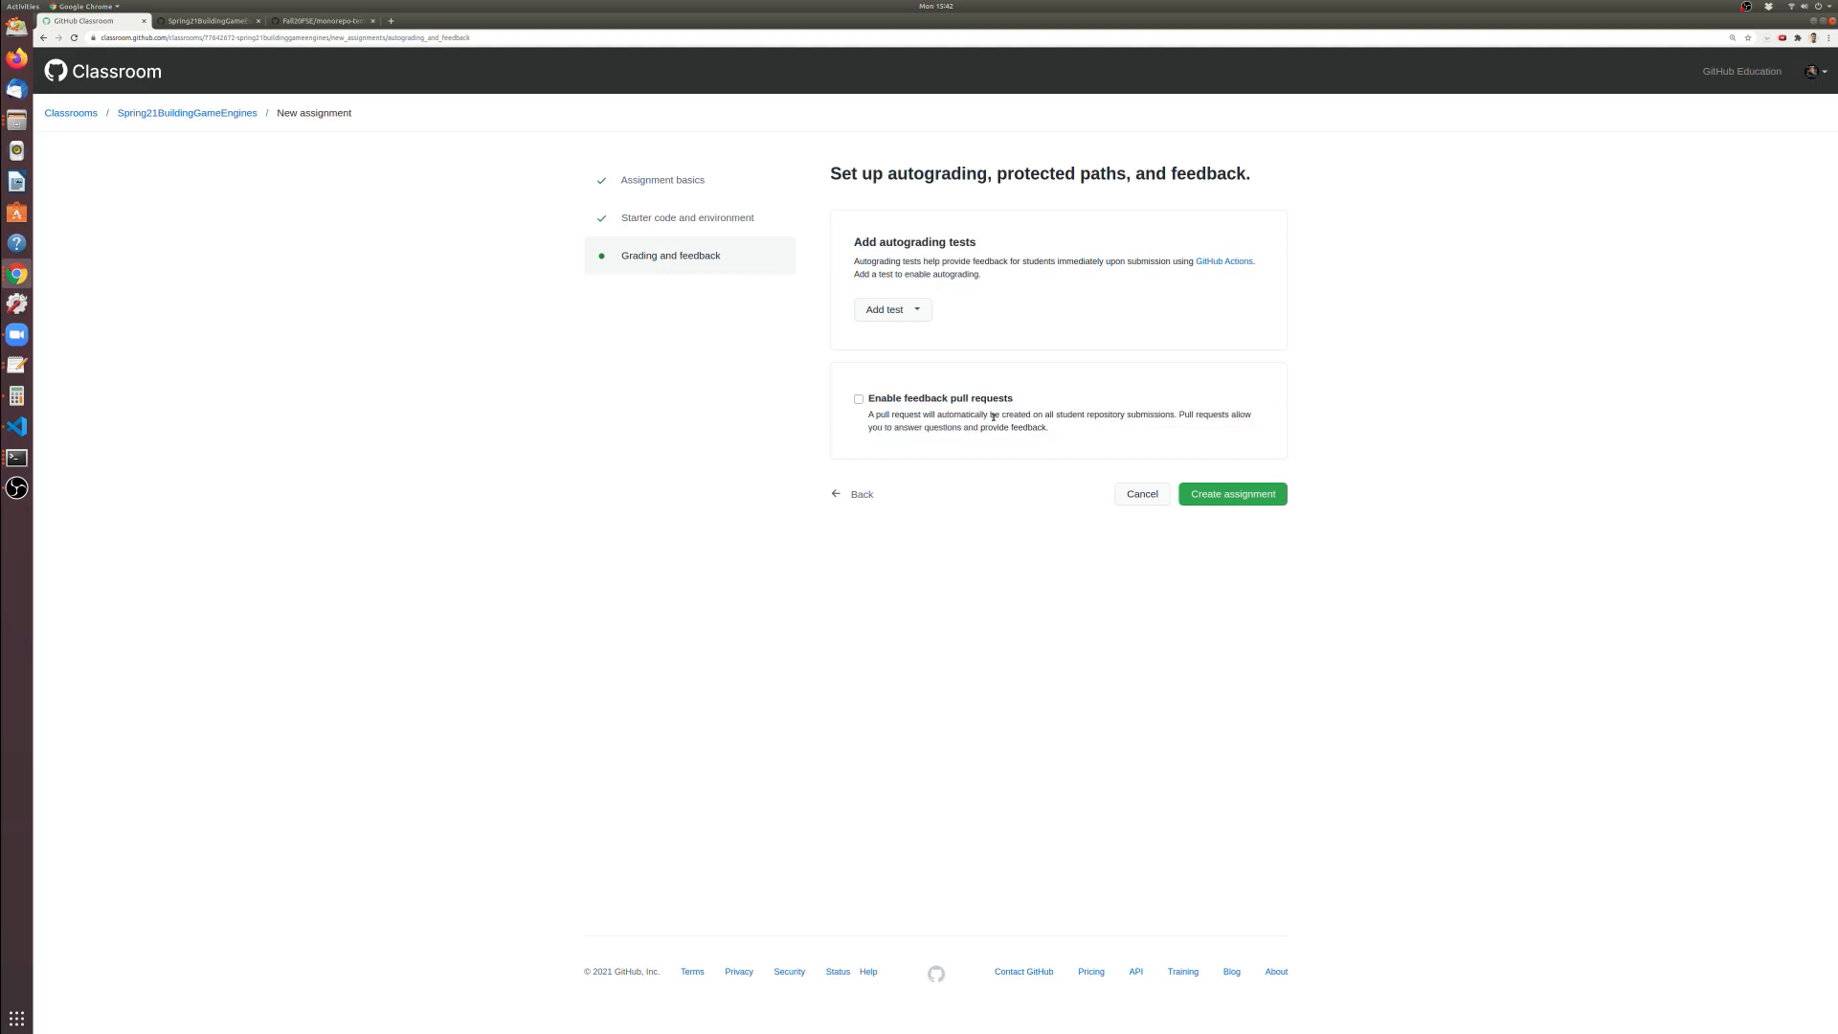
{"action": "left_click", "coordinate": [1235, 496]}
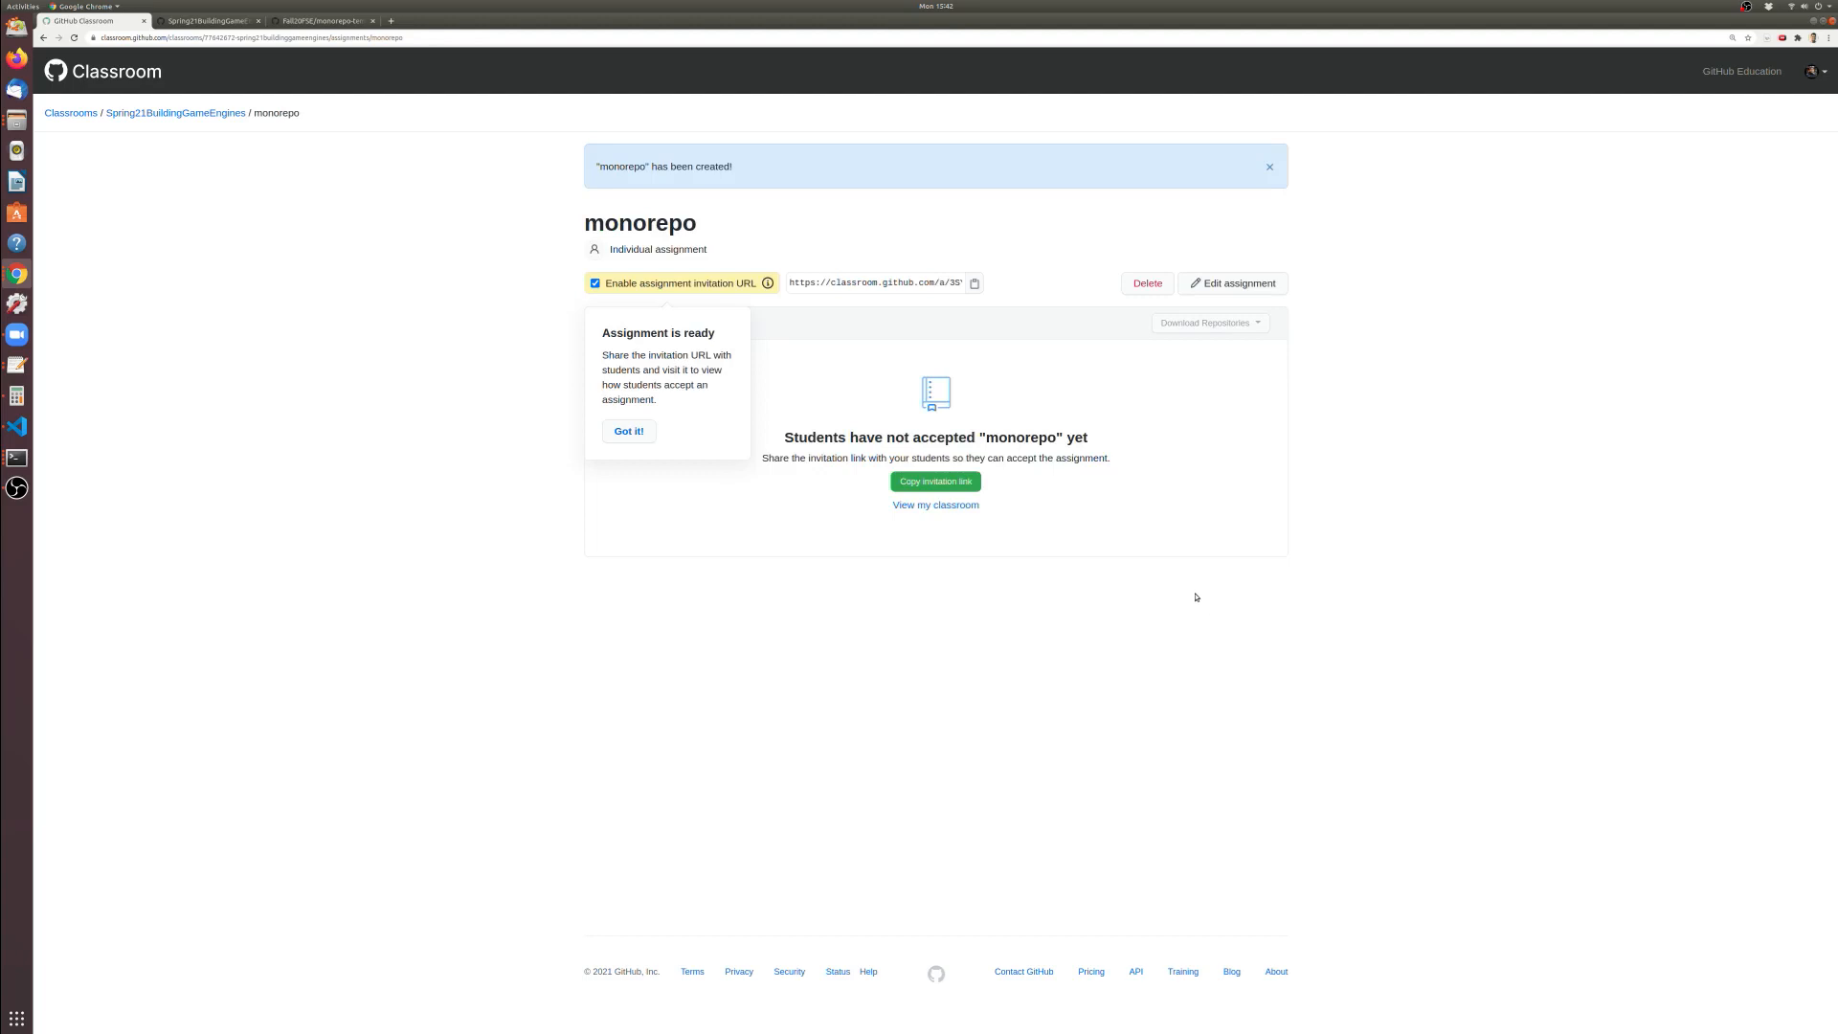
Dismiss the assignment-ready notice and copy the monorepo assignment's invitation URL
{"action": "left_click", "coordinate": [632, 431]}
{"action": "left_click", "coordinate": [882, 281]}
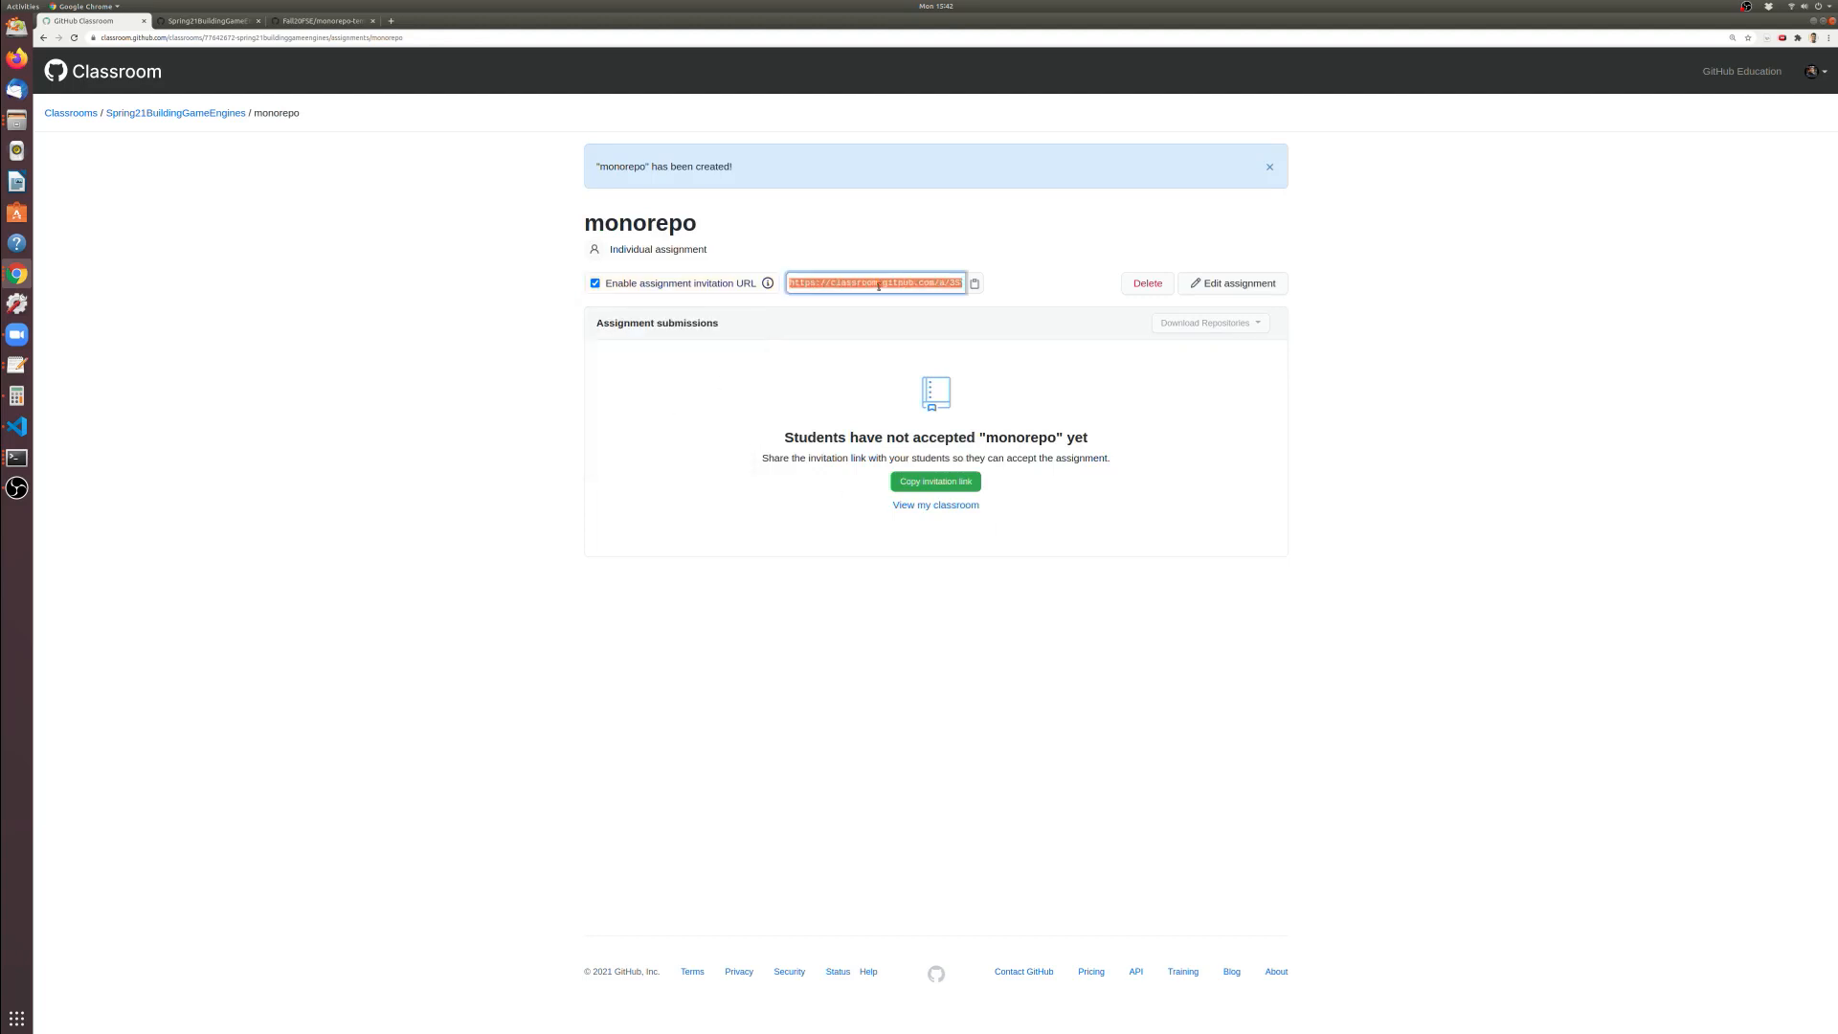
{"action": "right_click", "coordinate": [879, 286]}
{"action": "left_click", "coordinate": [888, 296]}
{"action": "right_click", "coordinate": [824, 280]}
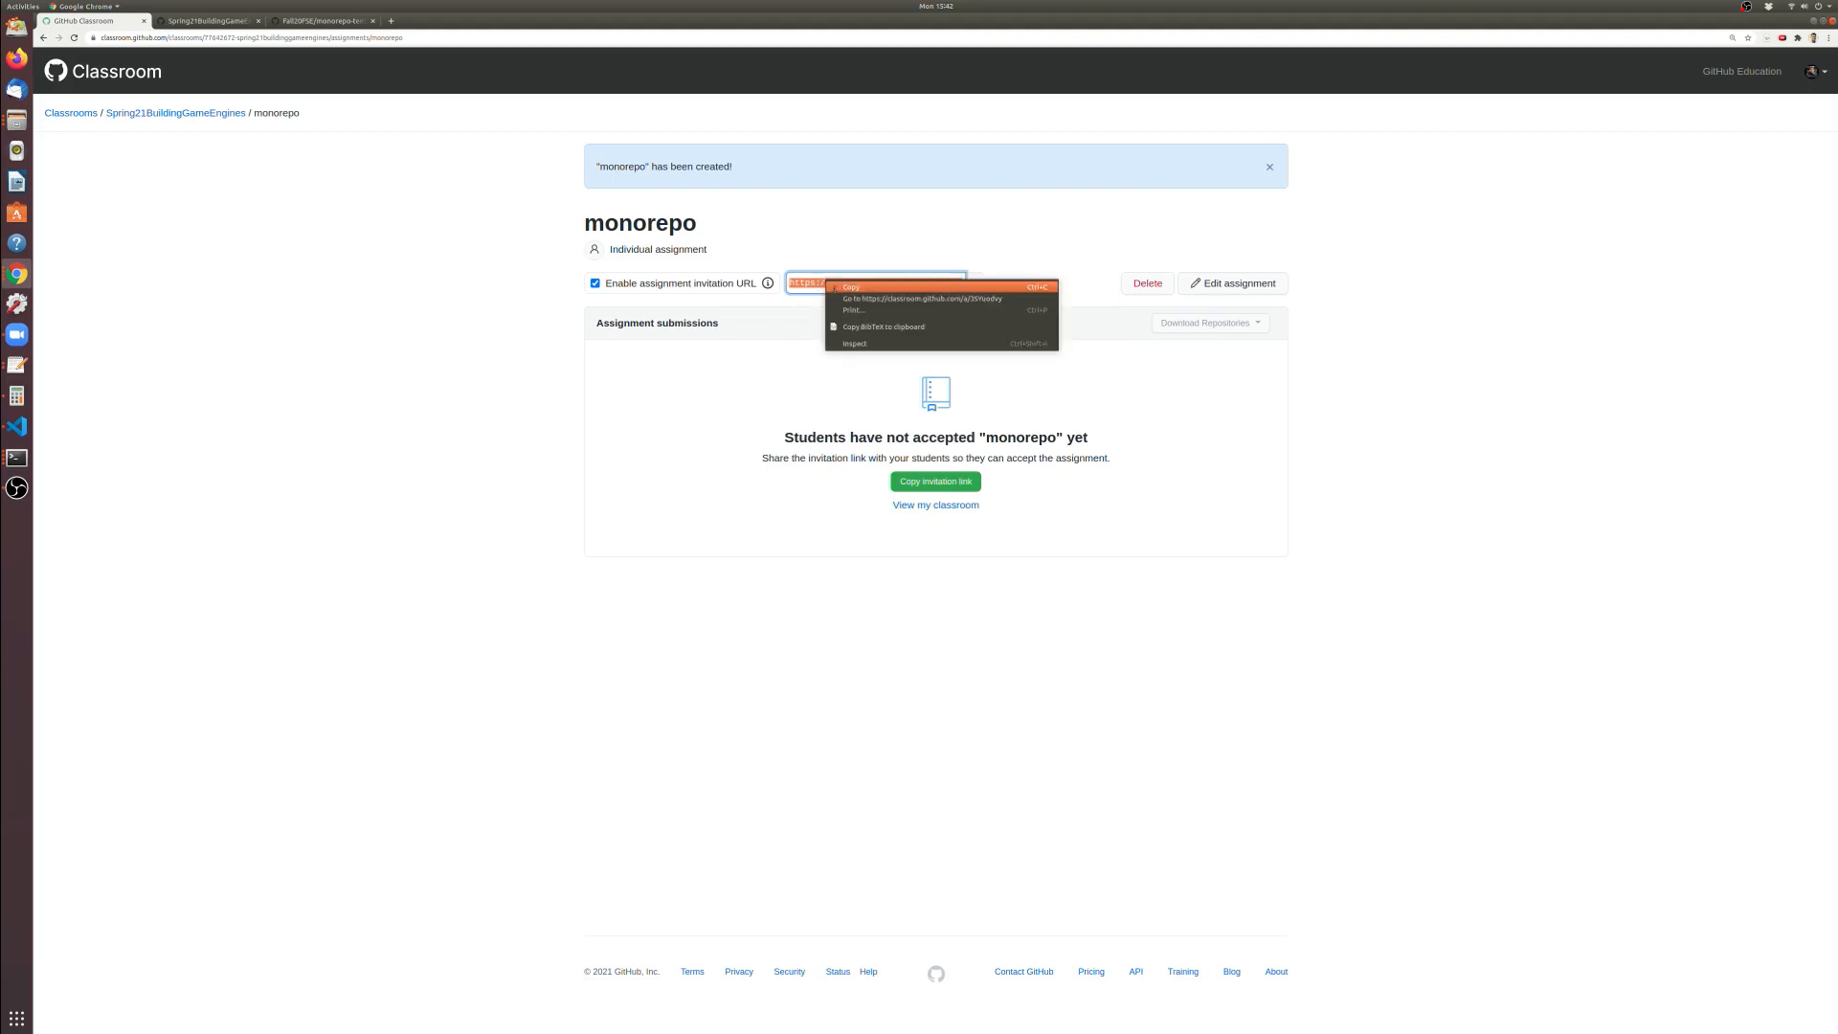
{"action": "left_click", "coordinate": [847, 288]}
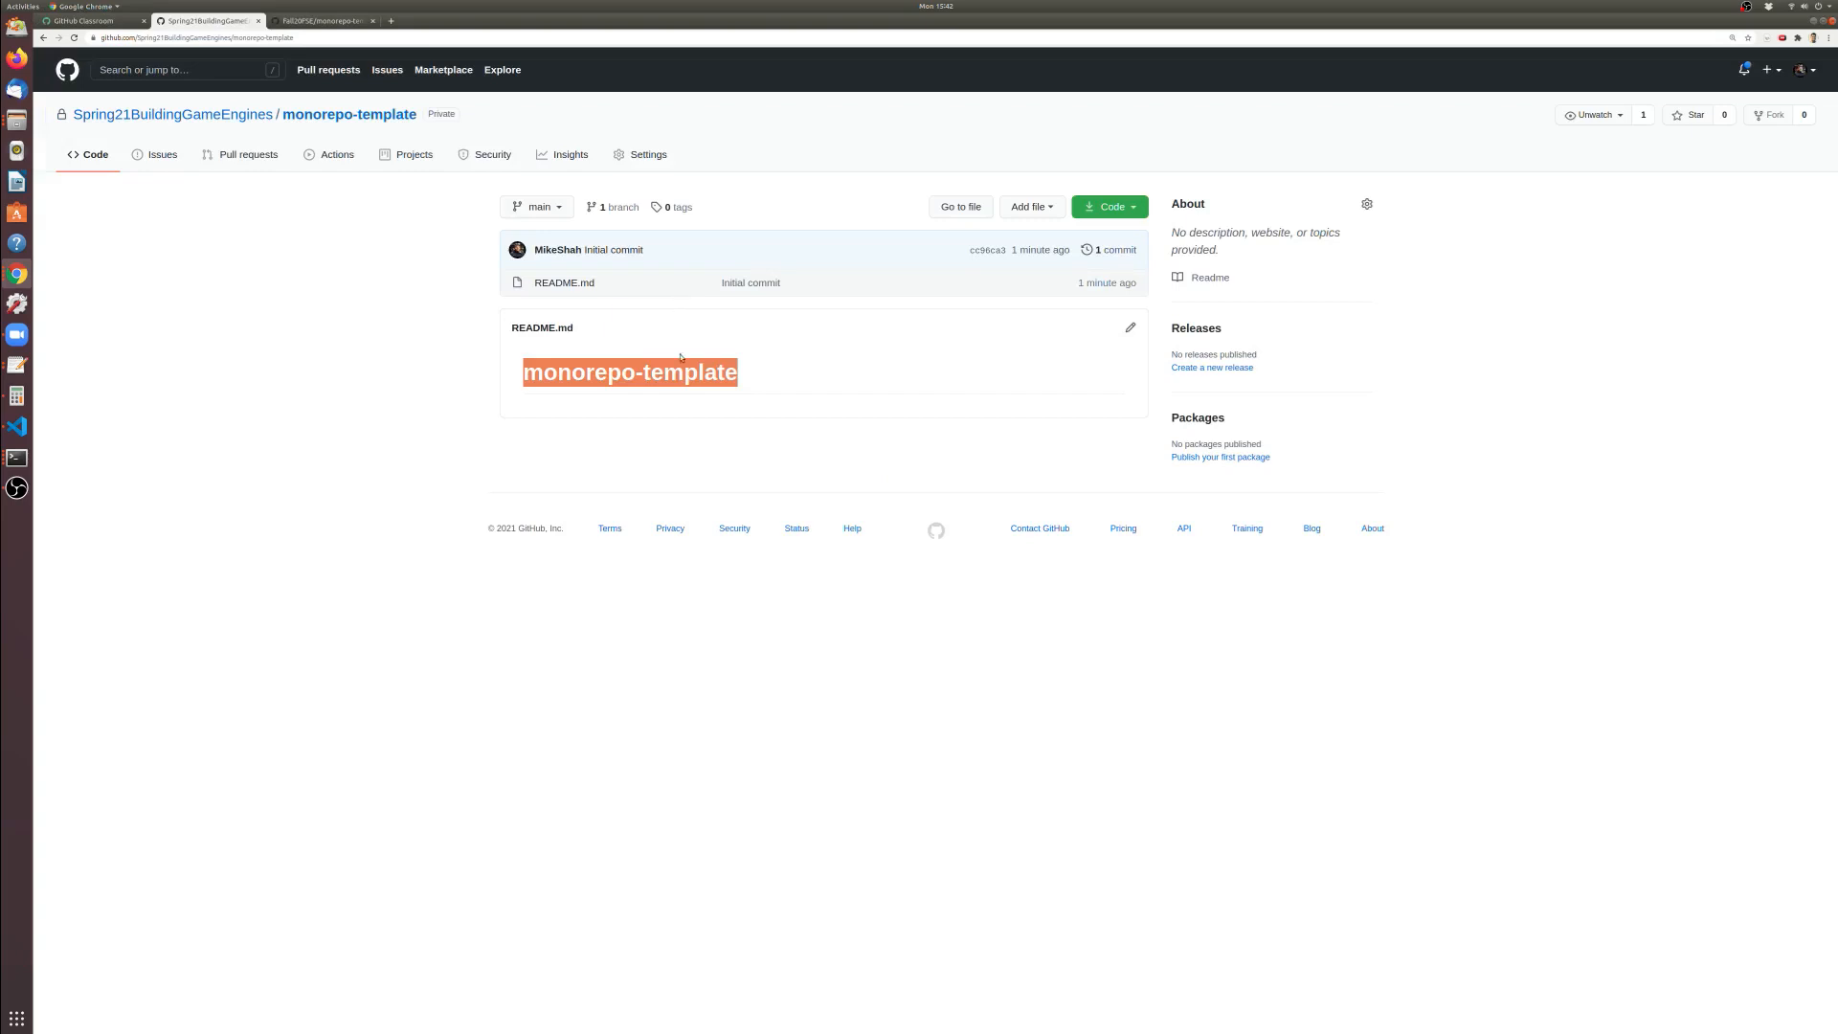
Add the line "Please add your name: *edit name*" below the heading in monorepo-template's README.md and commit it directly to the main branch
{"action": "left_click", "coordinate": [511, 369]}
{"action": "left_click", "coordinate": [1131, 327]}
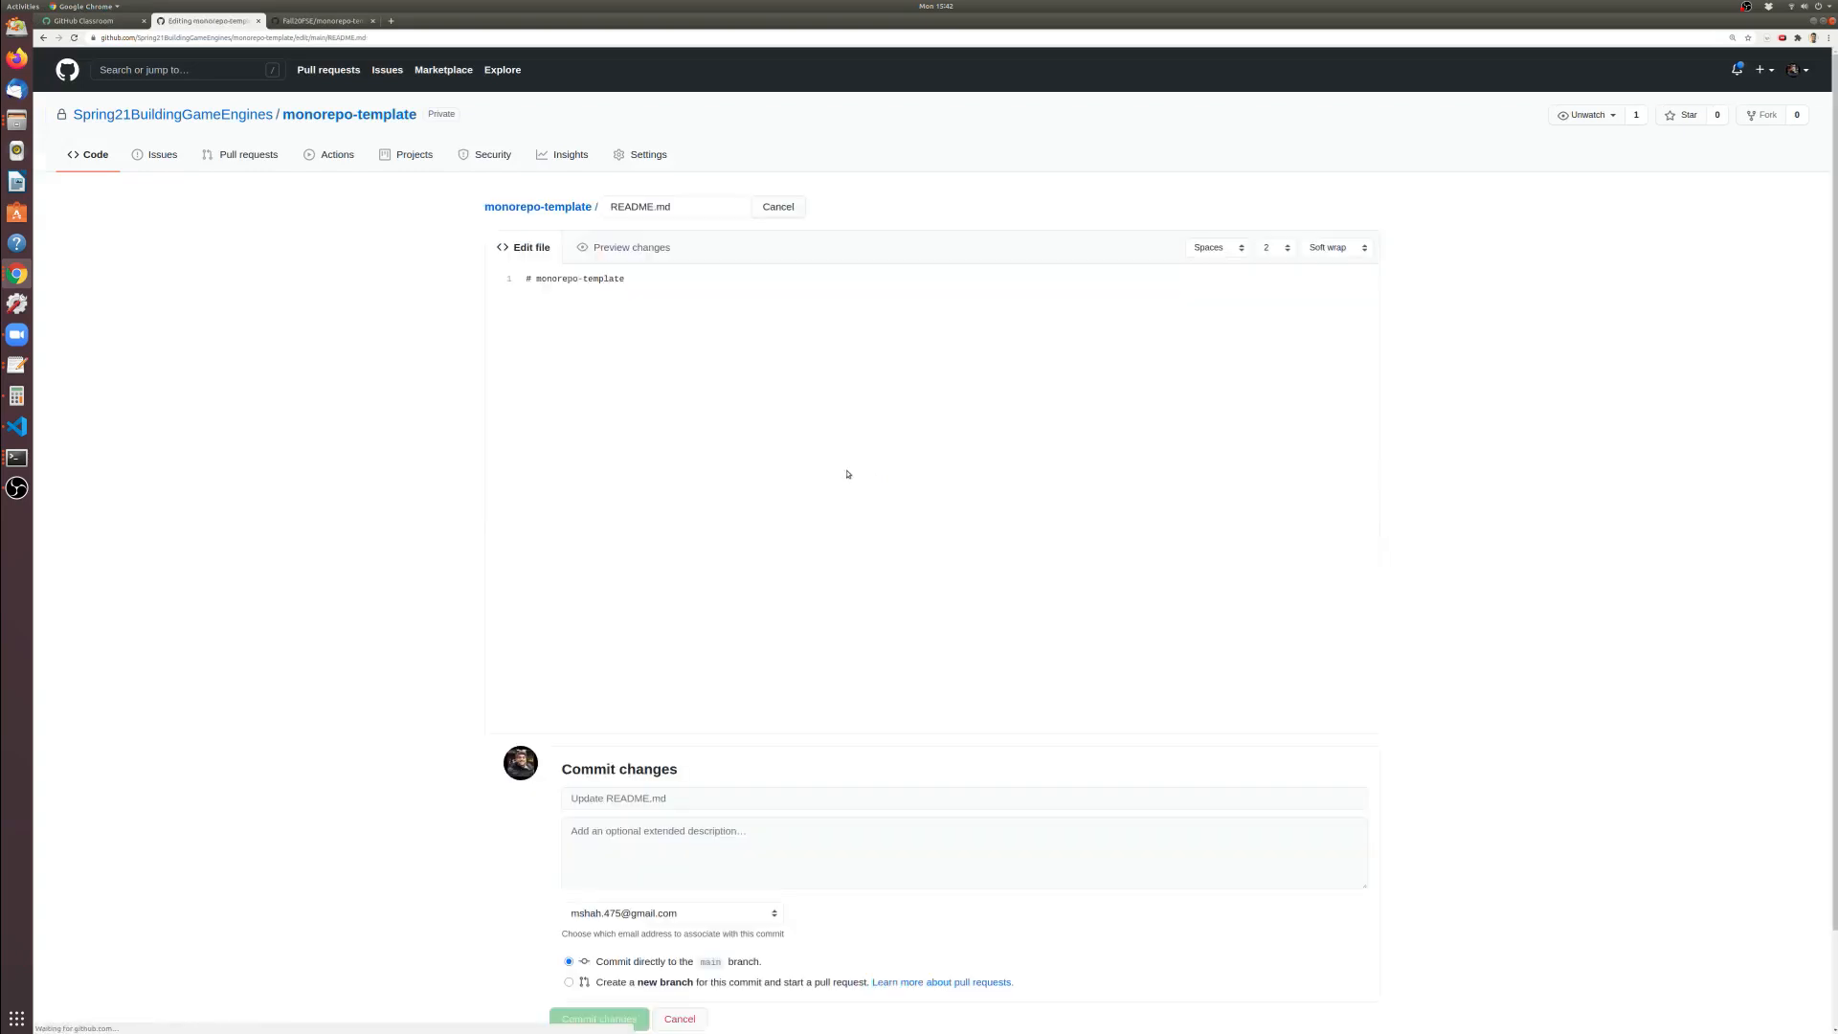
{"action": "key", "text": "Return"}
{"action": "key", "text": "Return"}
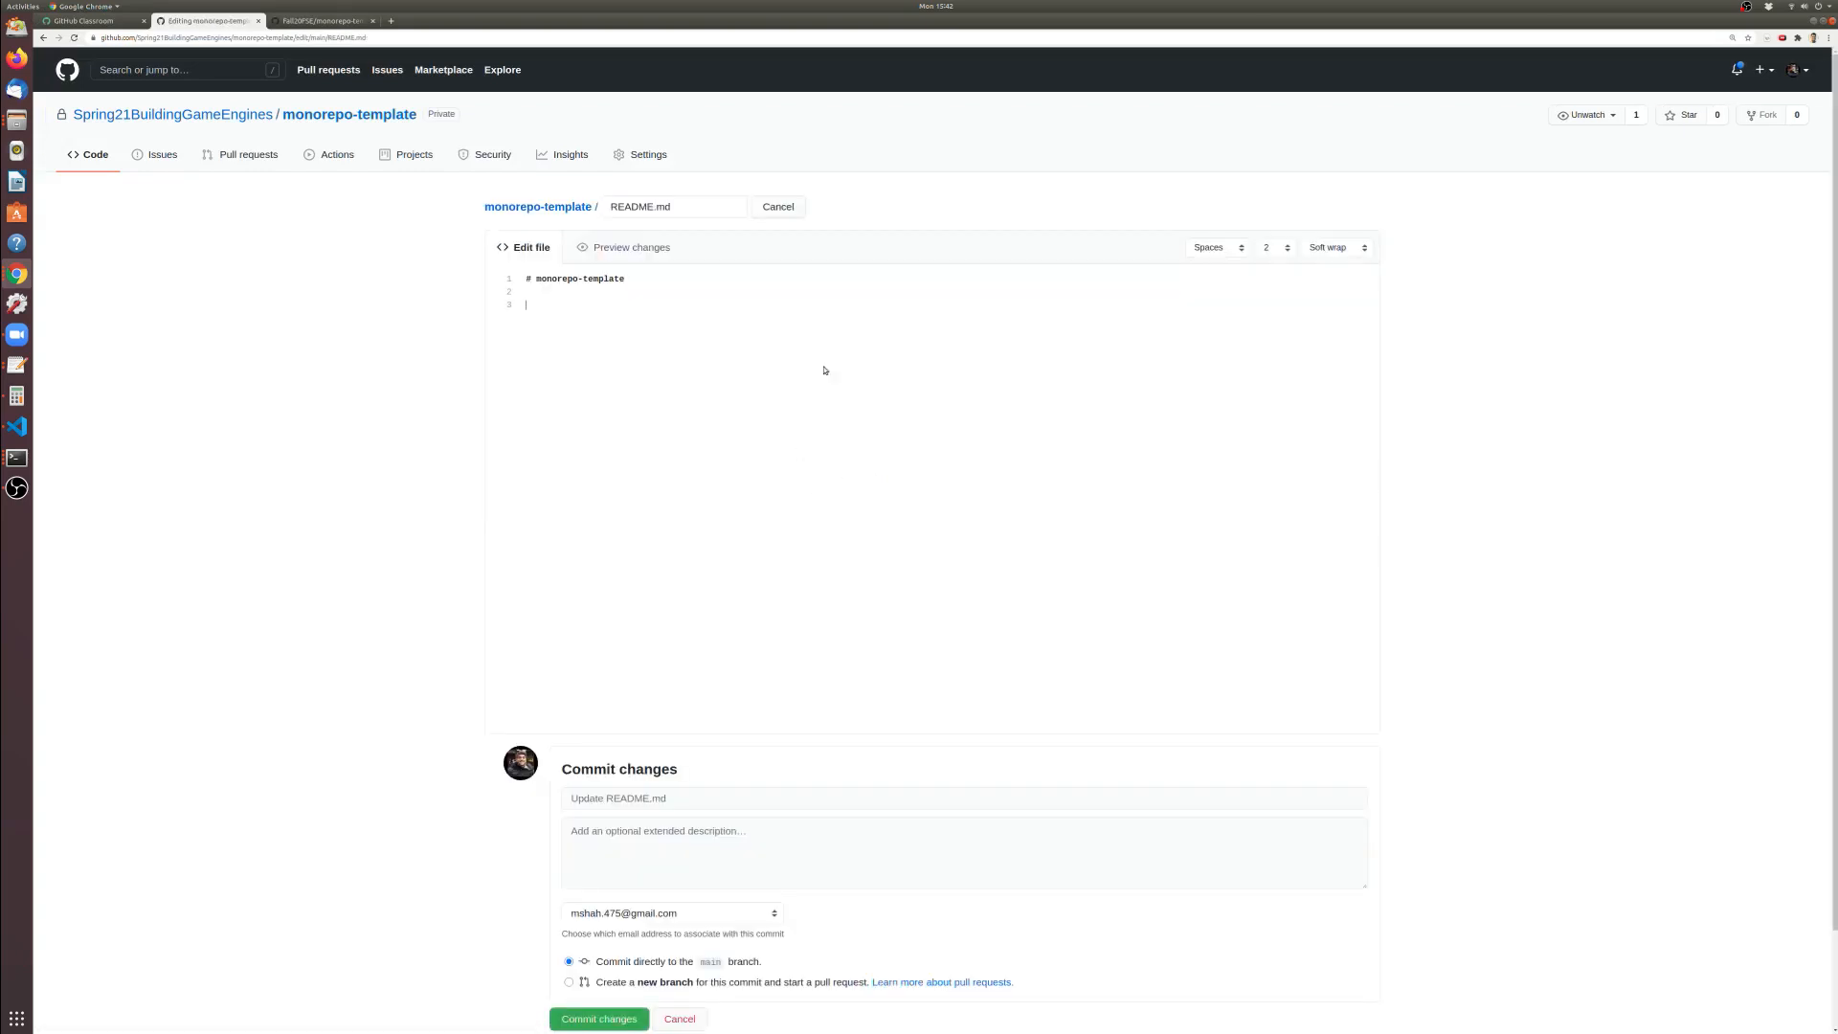
{"action": "type", "text": "Please add your name: *edit name*"}
{"action": "scroll", "coordinate": [745, 423], "scroll_direction": "down", "scroll_amount": 3}
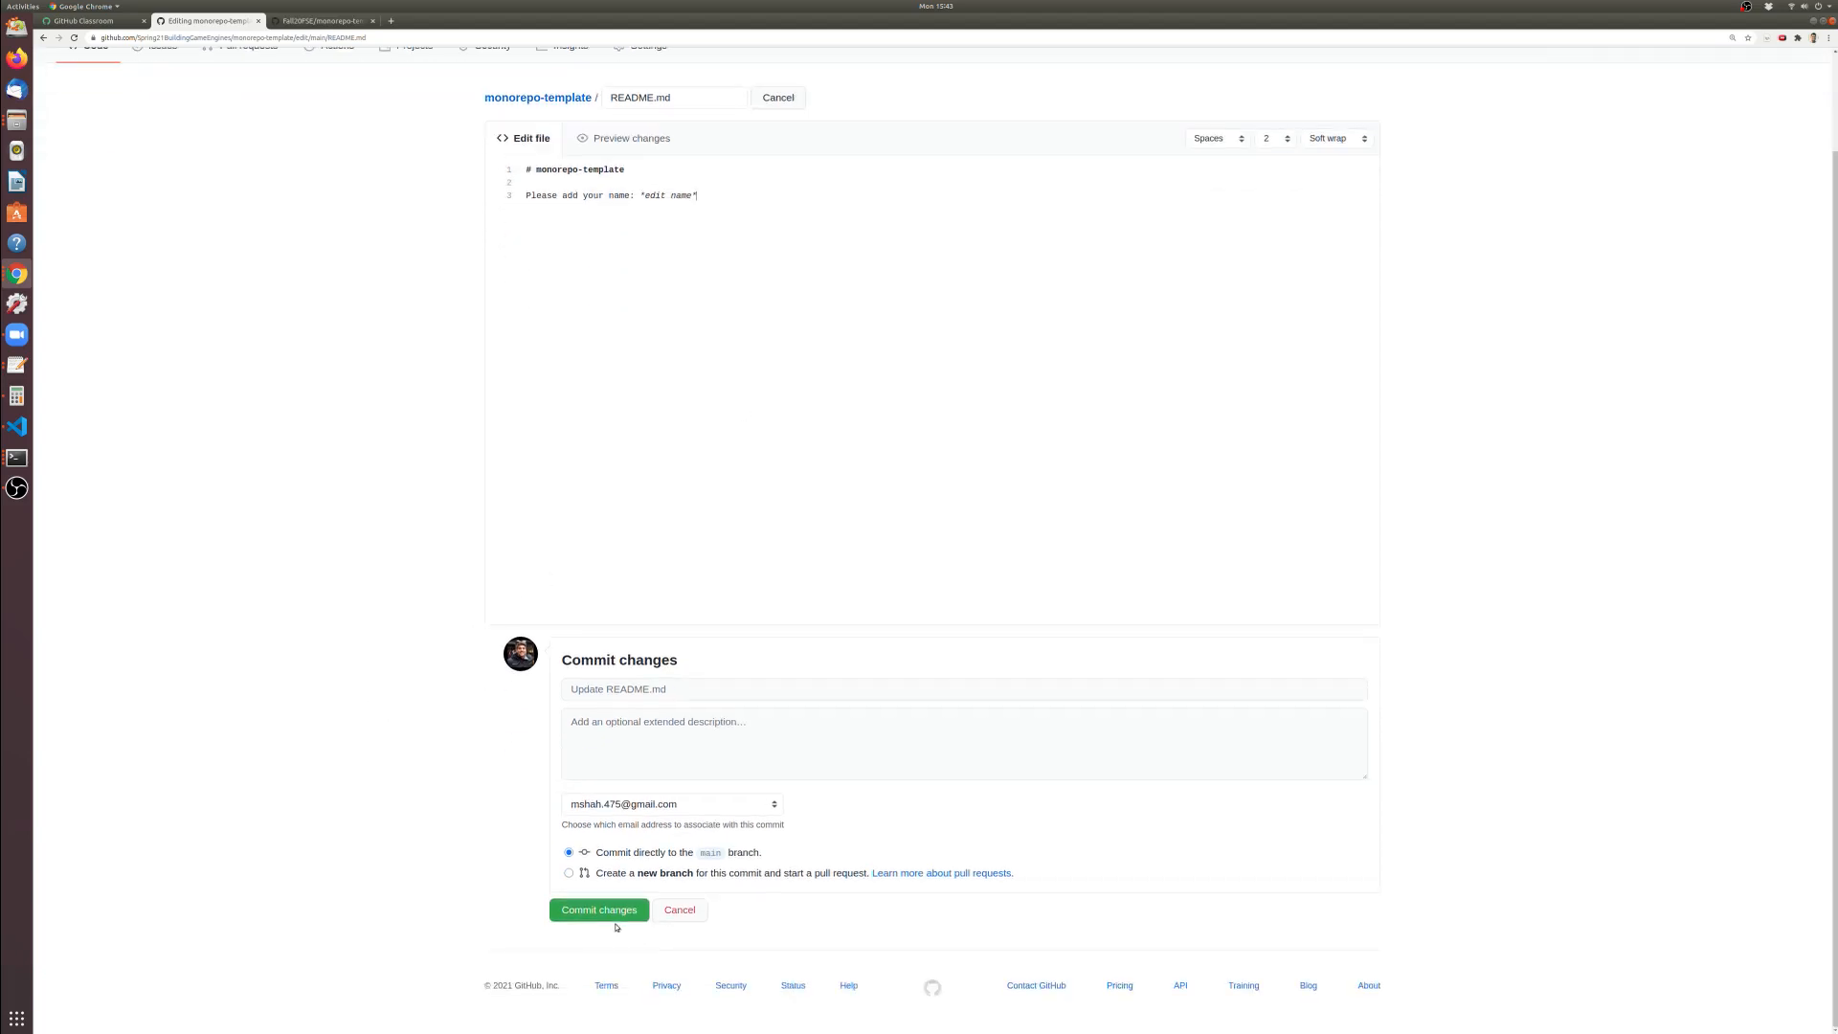
{"action": "left_click", "coordinate": [613, 912]}
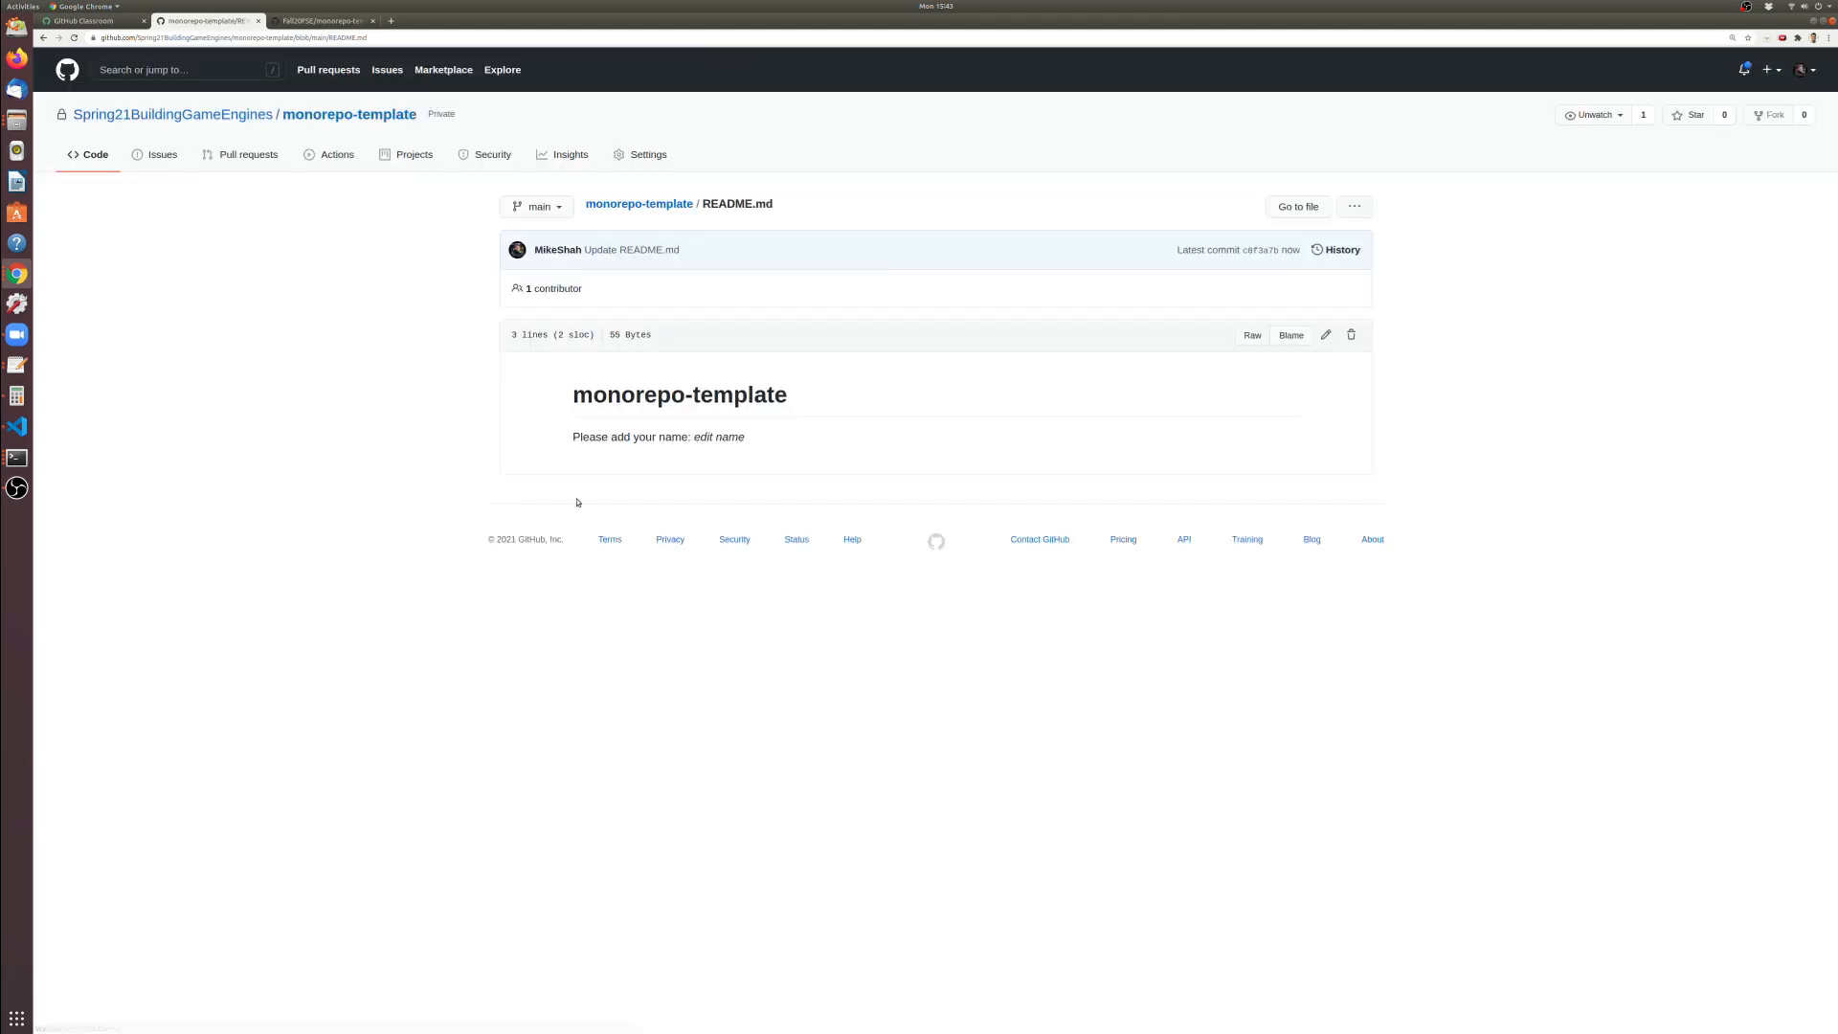
Append "(And pronounciation)" to the name line in README.md and commit the change to the main branch
{"action": "left_click_drag", "start_coordinate": [694, 436], "coordinate": [608, 438]}
{"action": "left_click", "coordinate": [699, 446]}
{"action": "left_click", "coordinate": [1327, 335]}
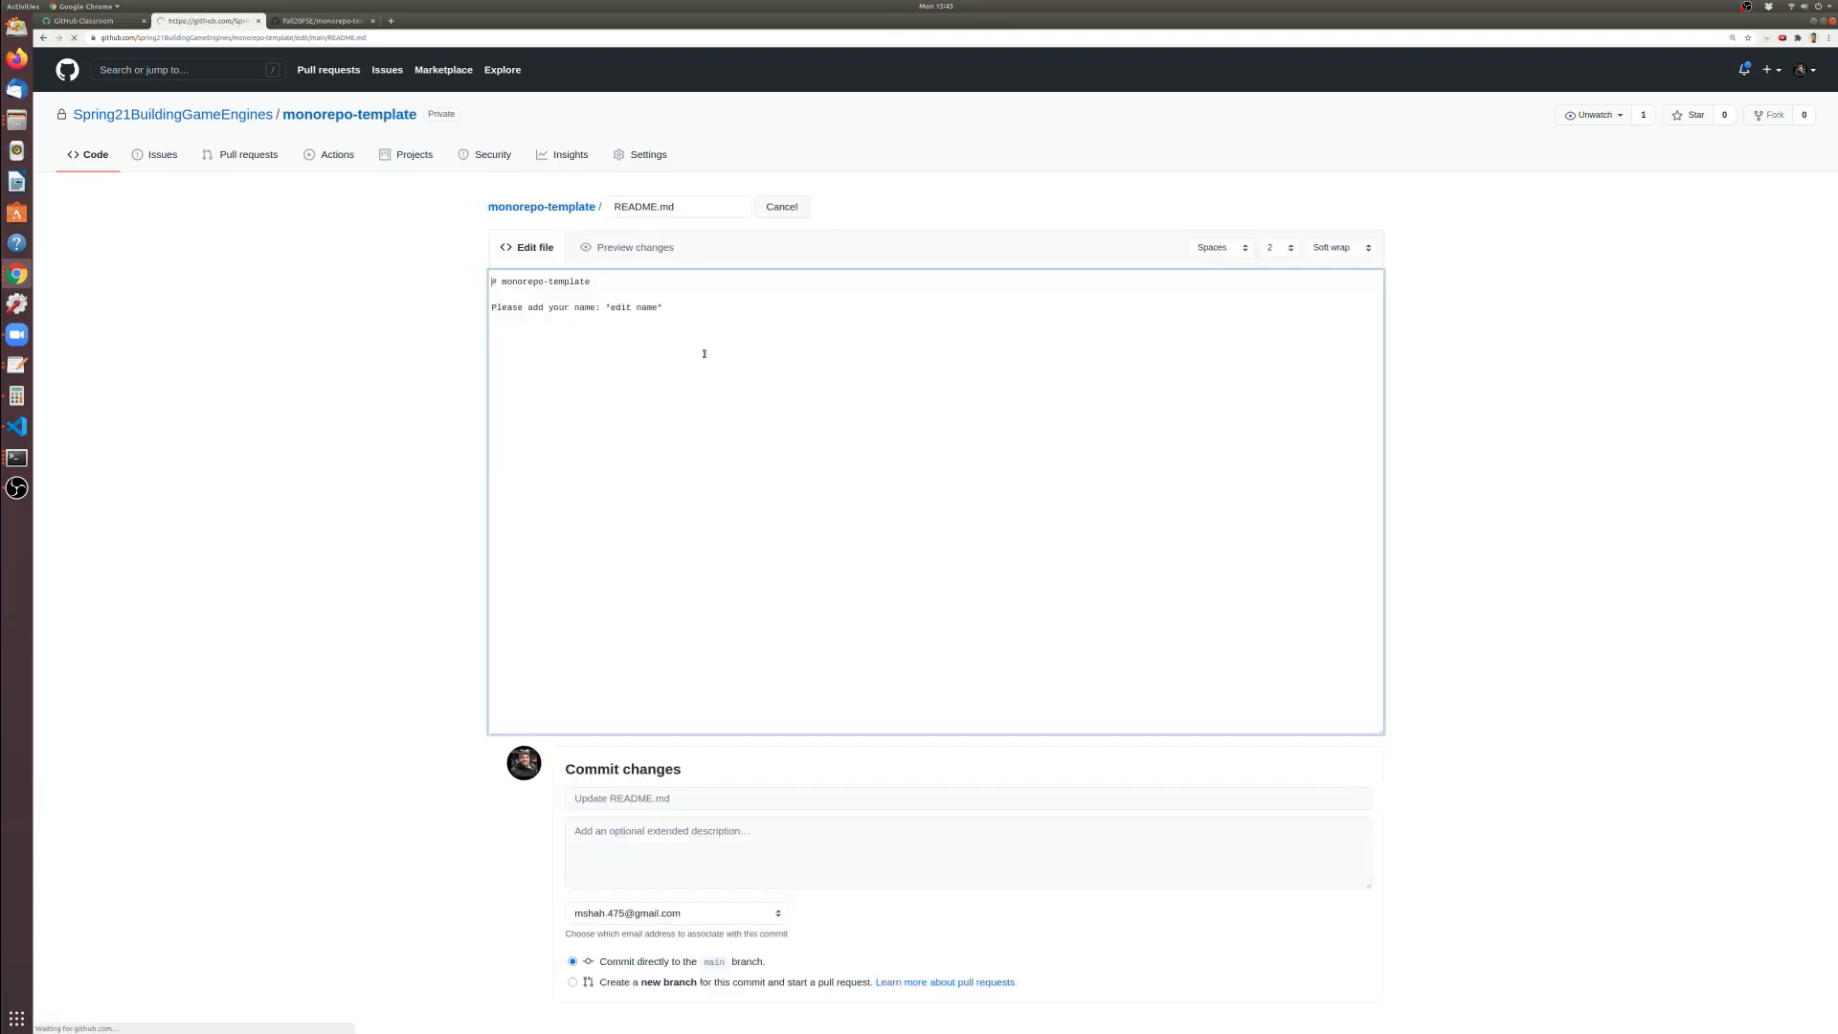
{"action": "type", "text": "(And prono"}
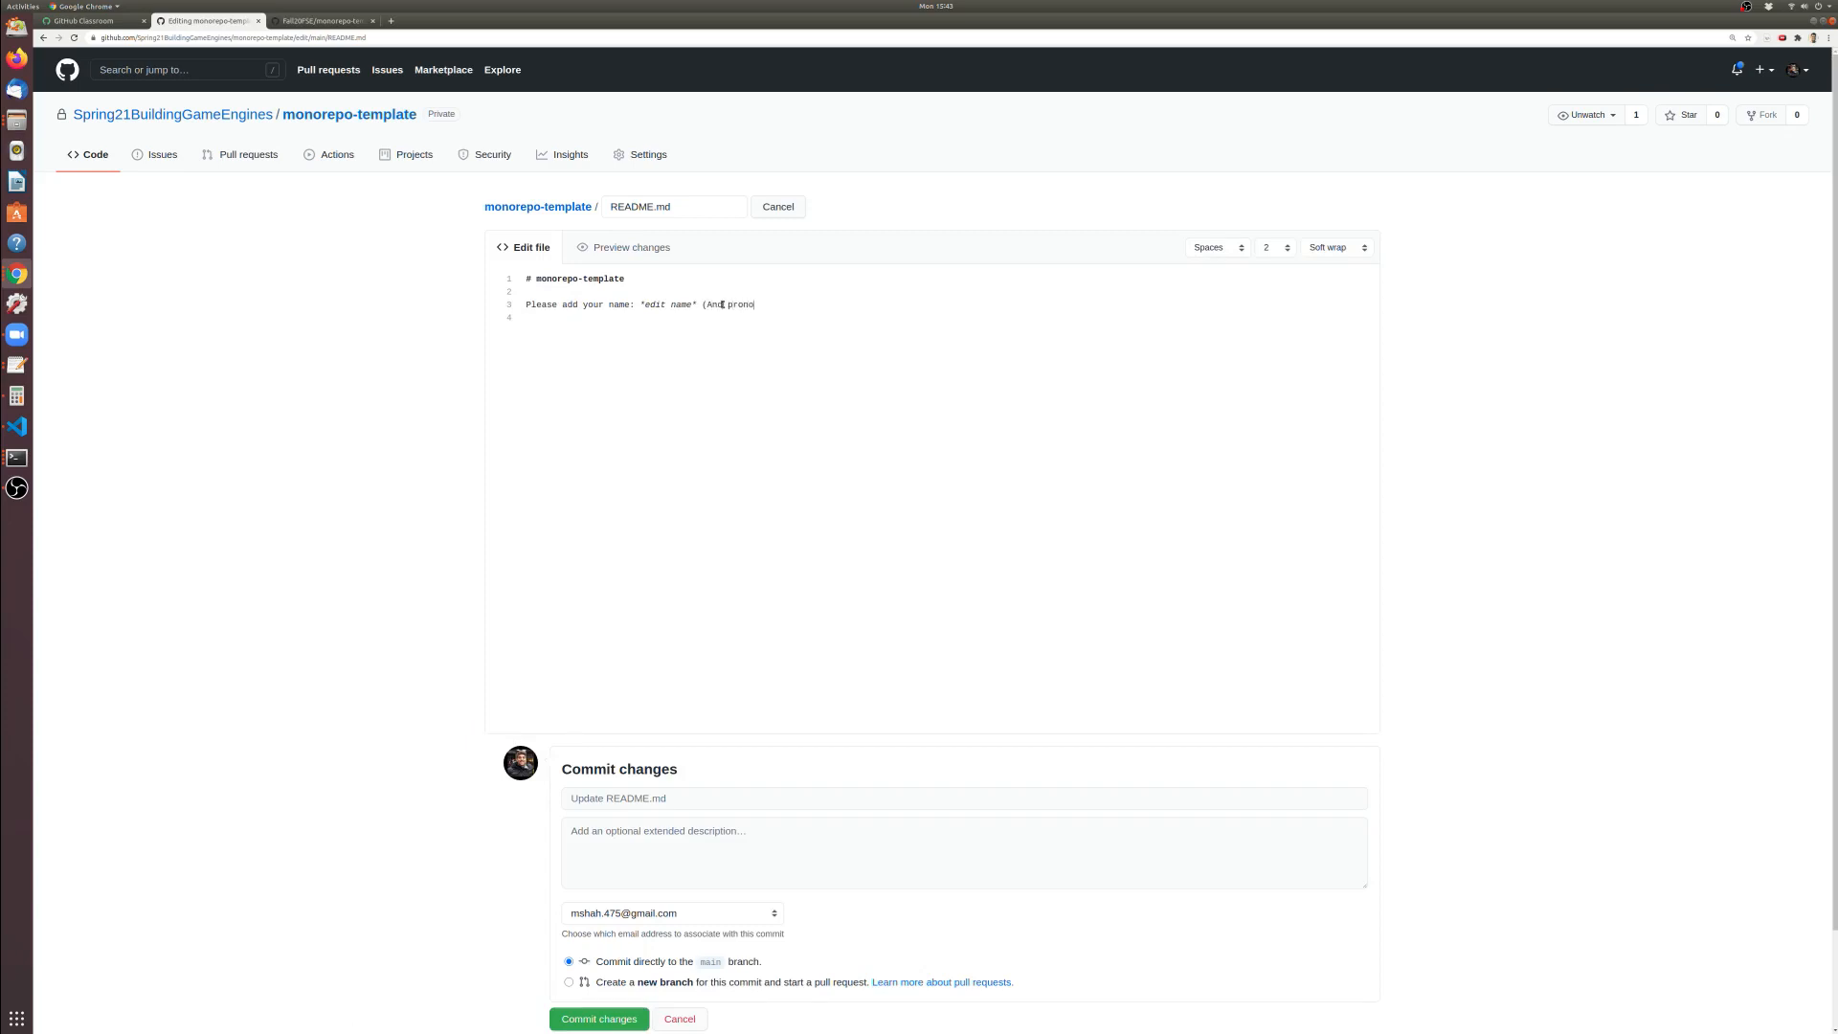
{"action": "type", "text": "unciation"}
{"action": "left_click", "coordinate": [600, 1012]}
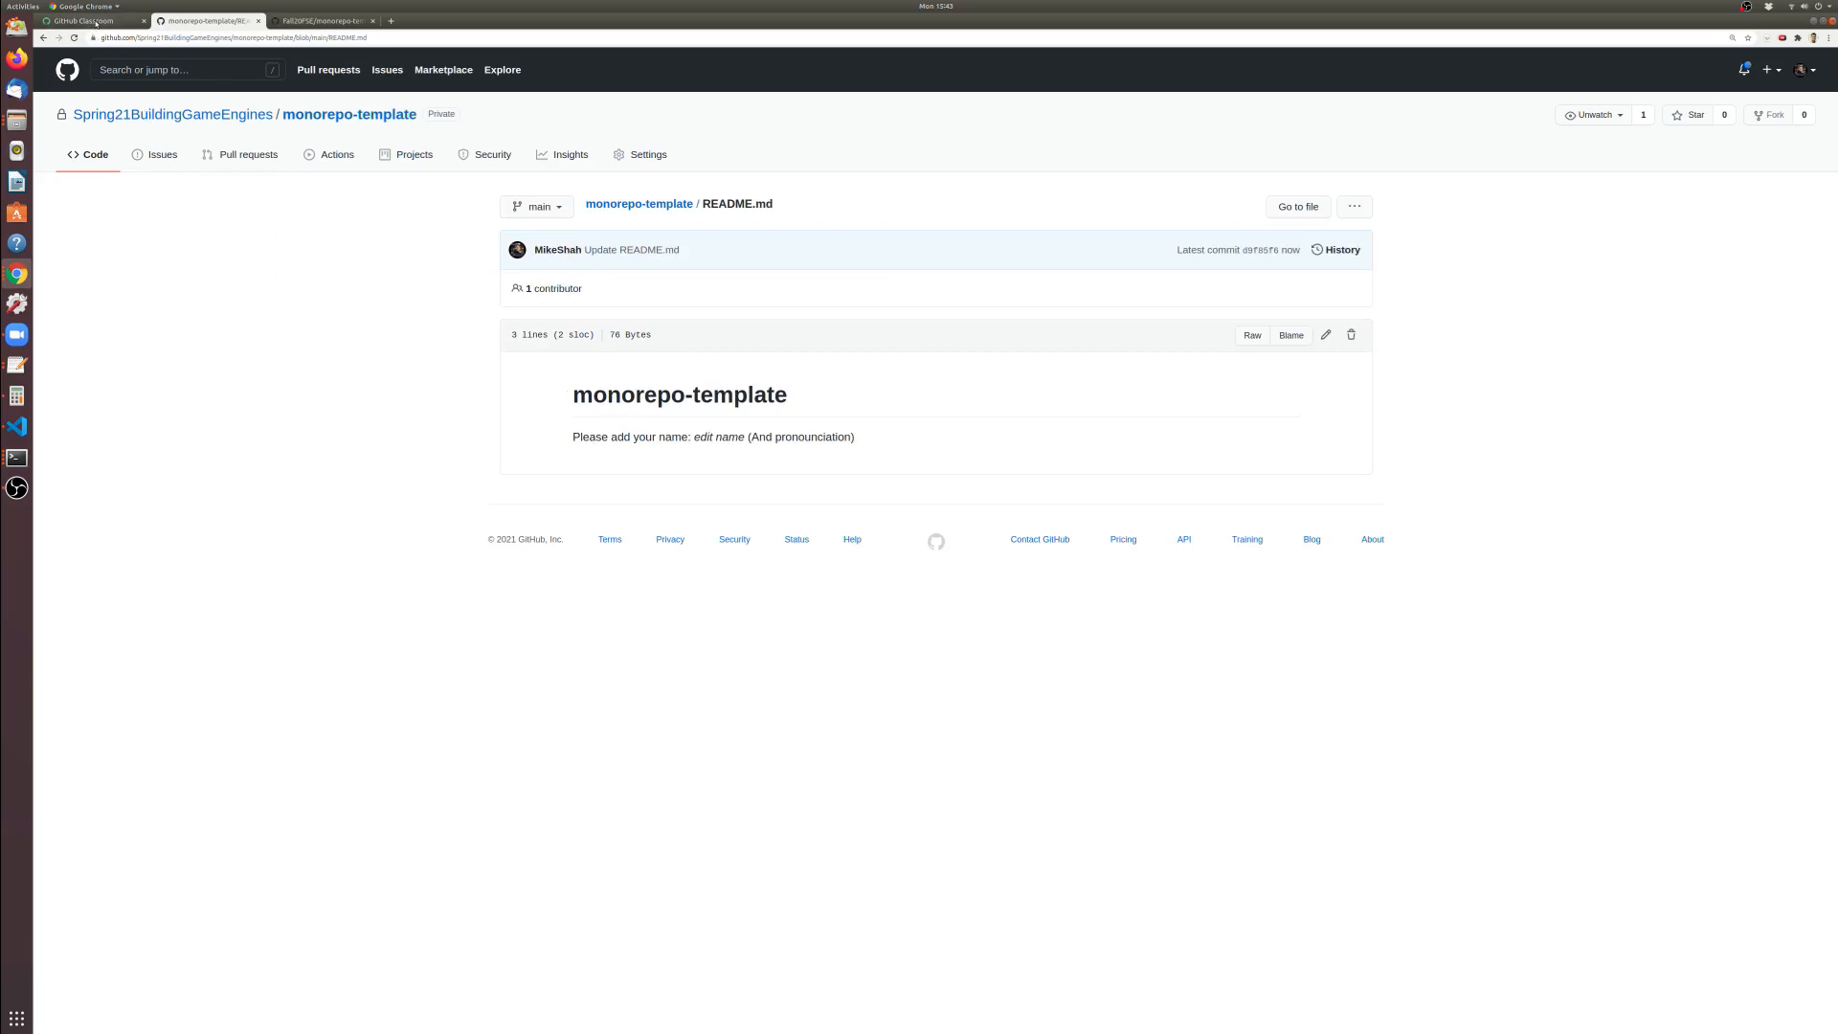
Check the rendered README text and return to the monorepo assignment page in GitHub Classroom
{"action": "left_click_drag", "start_coordinate": [621, 395], "coordinate": [799, 446]}
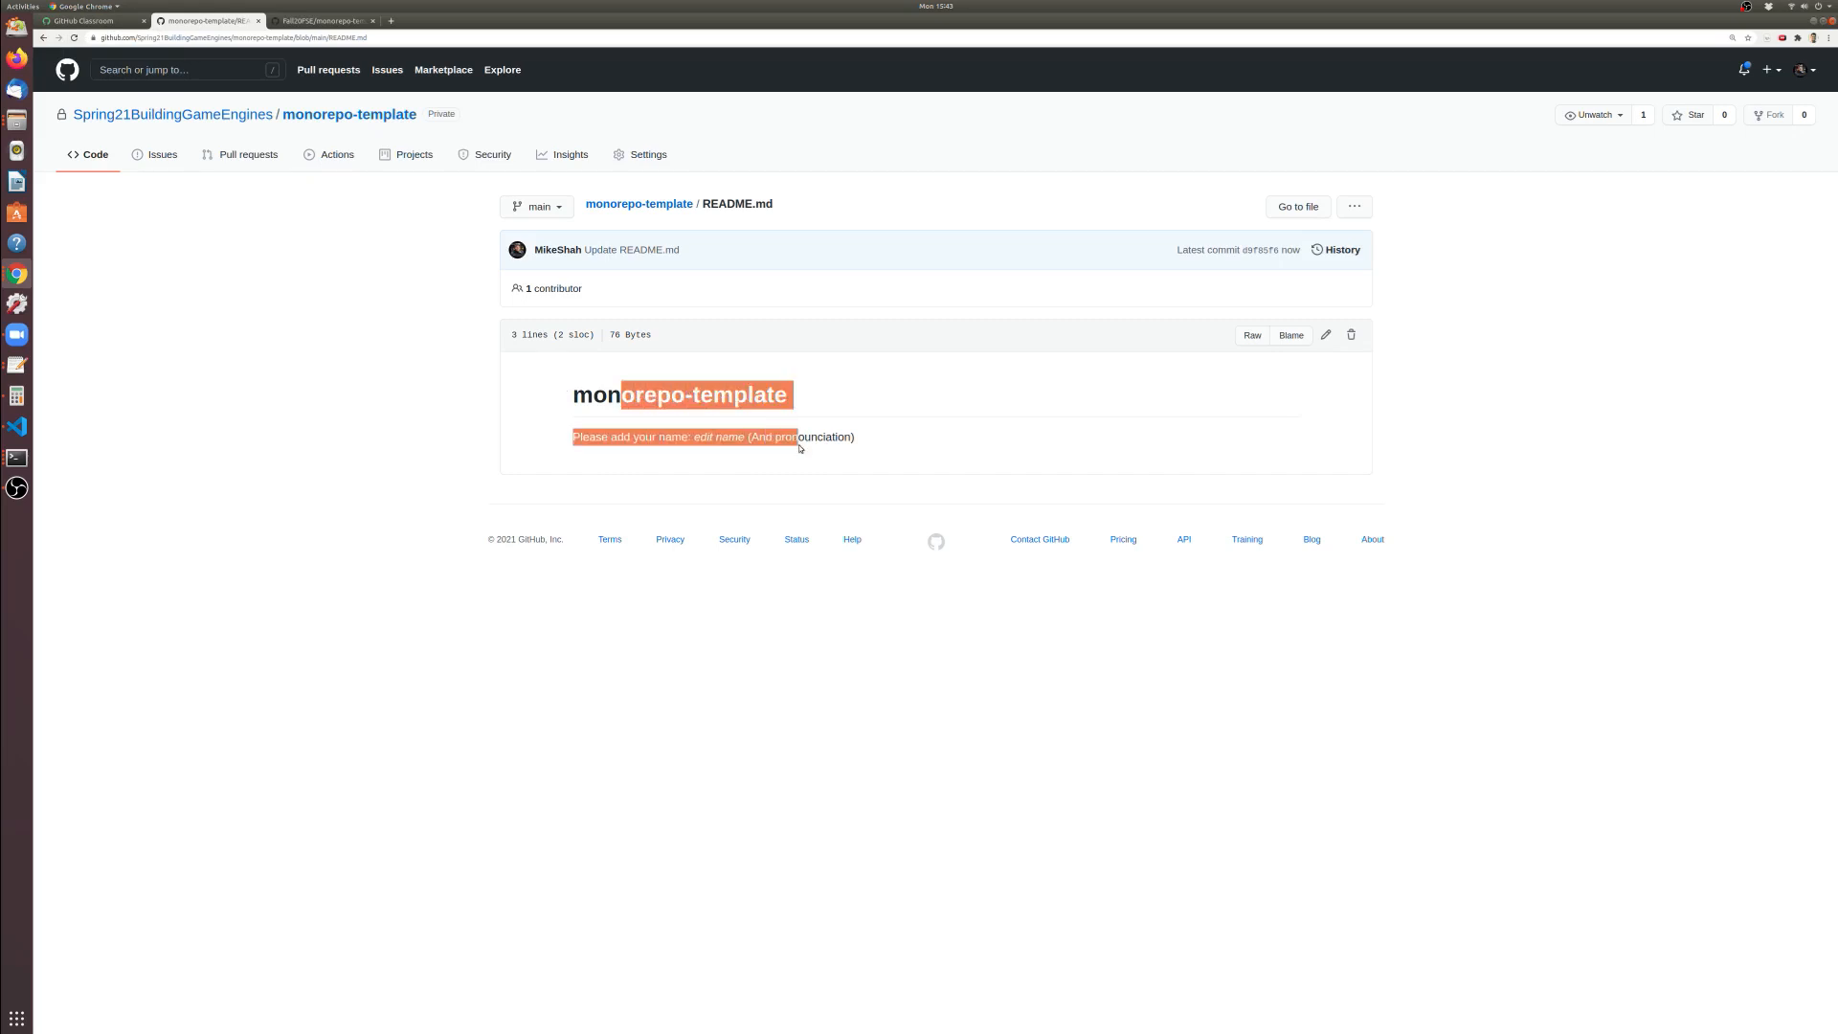
{"action": "left_click", "coordinate": [419, 441]}
{"action": "left_click", "coordinate": [103, 21]}
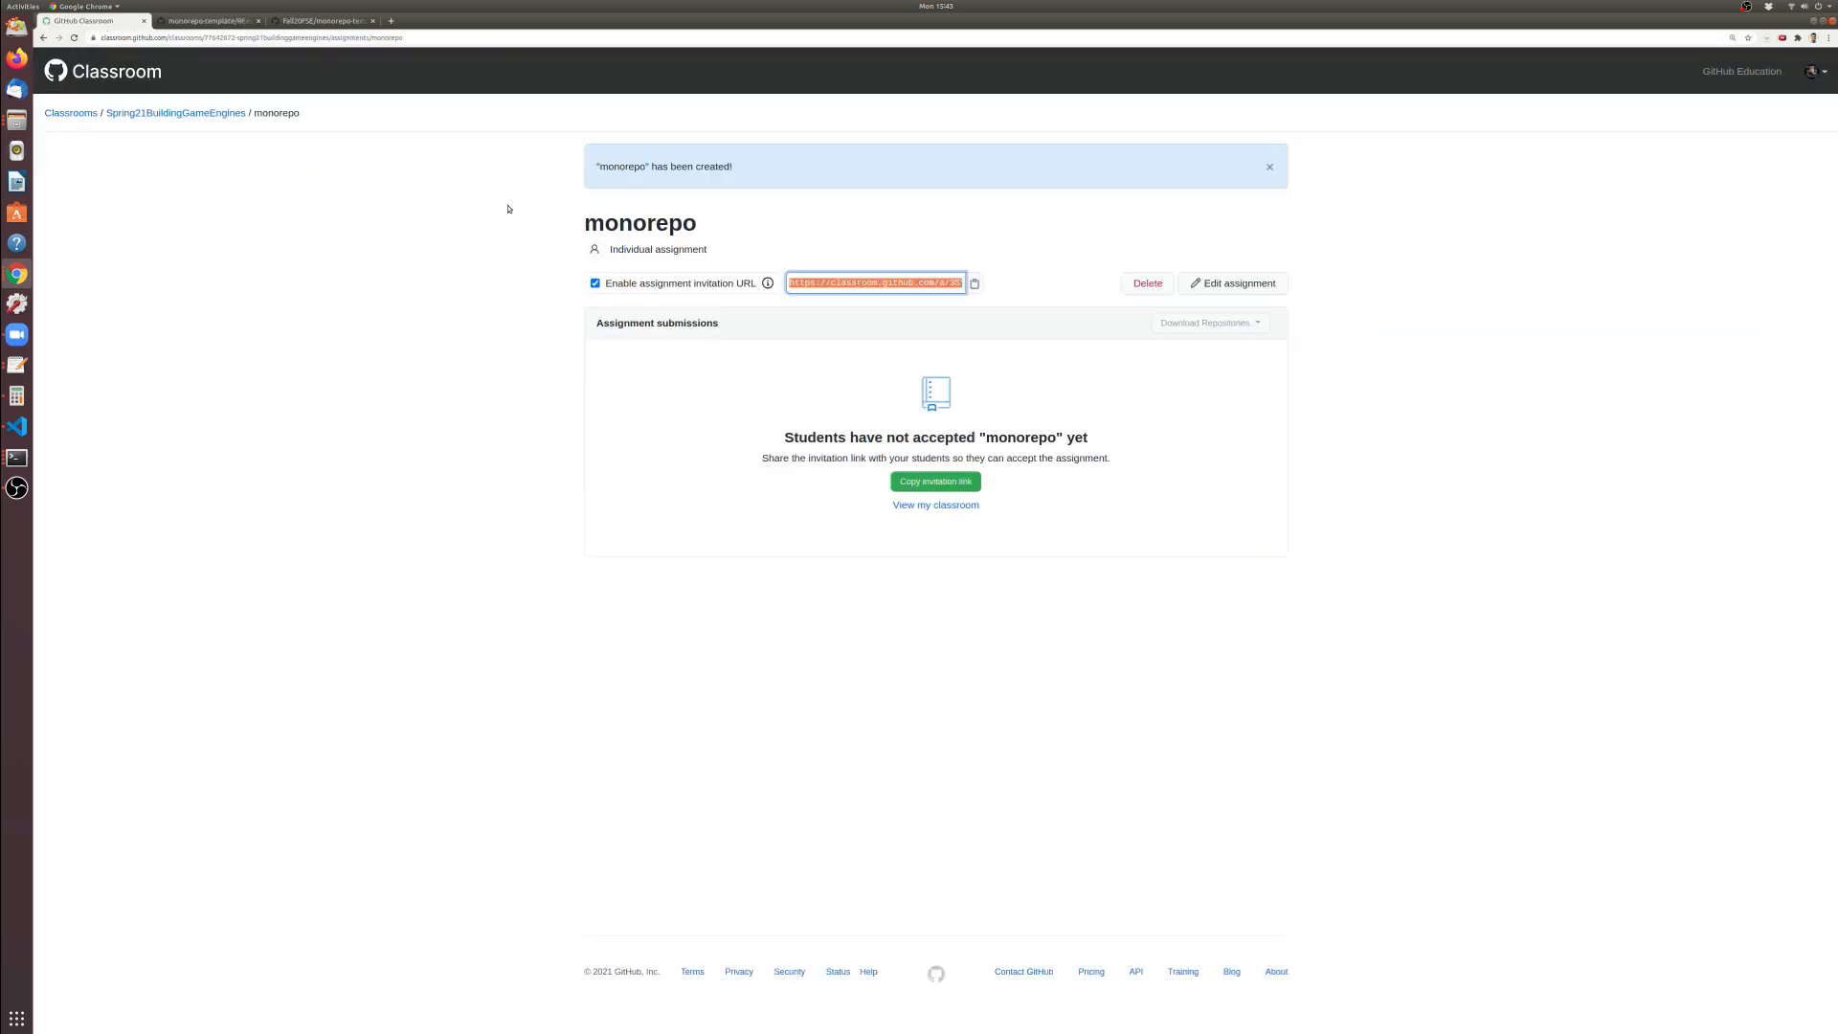
Copy the monorepo assignment's invitation URL from its Classroom page
{"action": "triple_click", "coordinate": [841, 283]}
{"action": "right_click", "coordinate": [839, 280]}
{"action": "left_click", "coordinate": [858, 290]}
{"action": "left_click", "coordinate": [412, 365]}
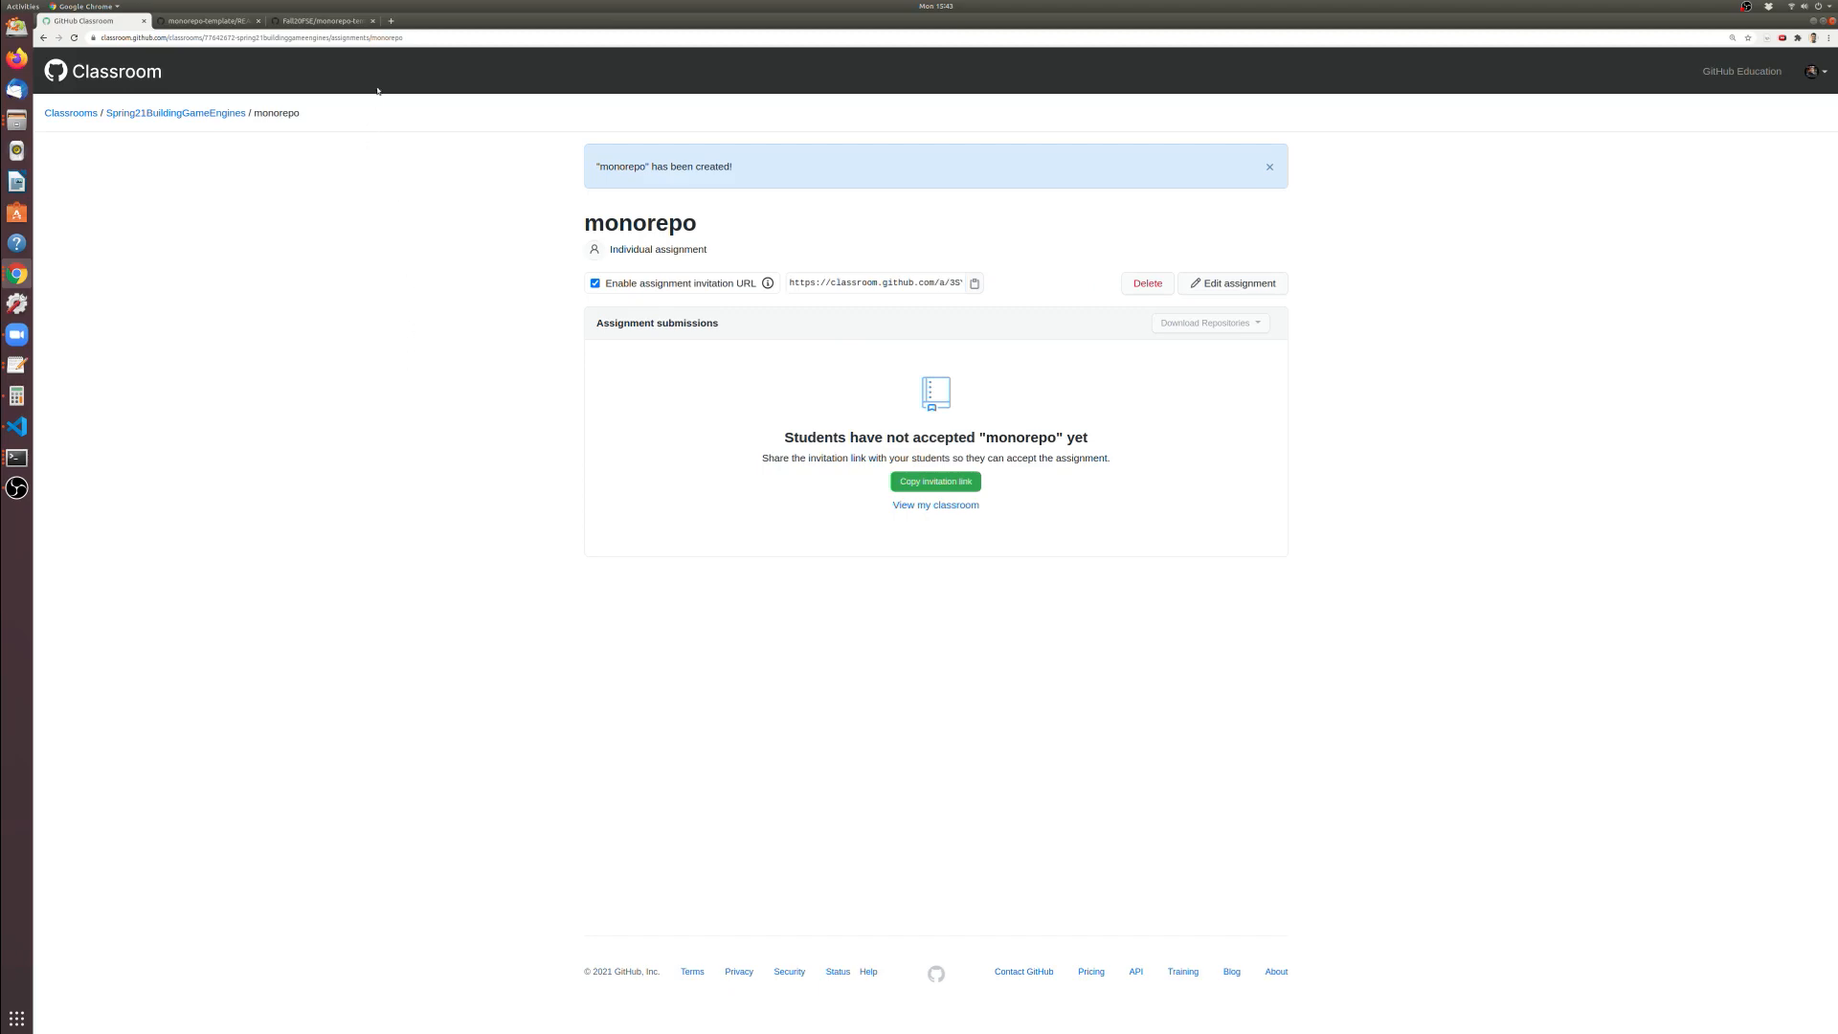
Open a new tab as a separate browser window and tile it side by side with the Classroom window
{"action": "left_click", "coordinate": [390, 21]}
{"action": "left_click_drag", "start_coordinate": [427, 22], "coordinate": [450, 185]}
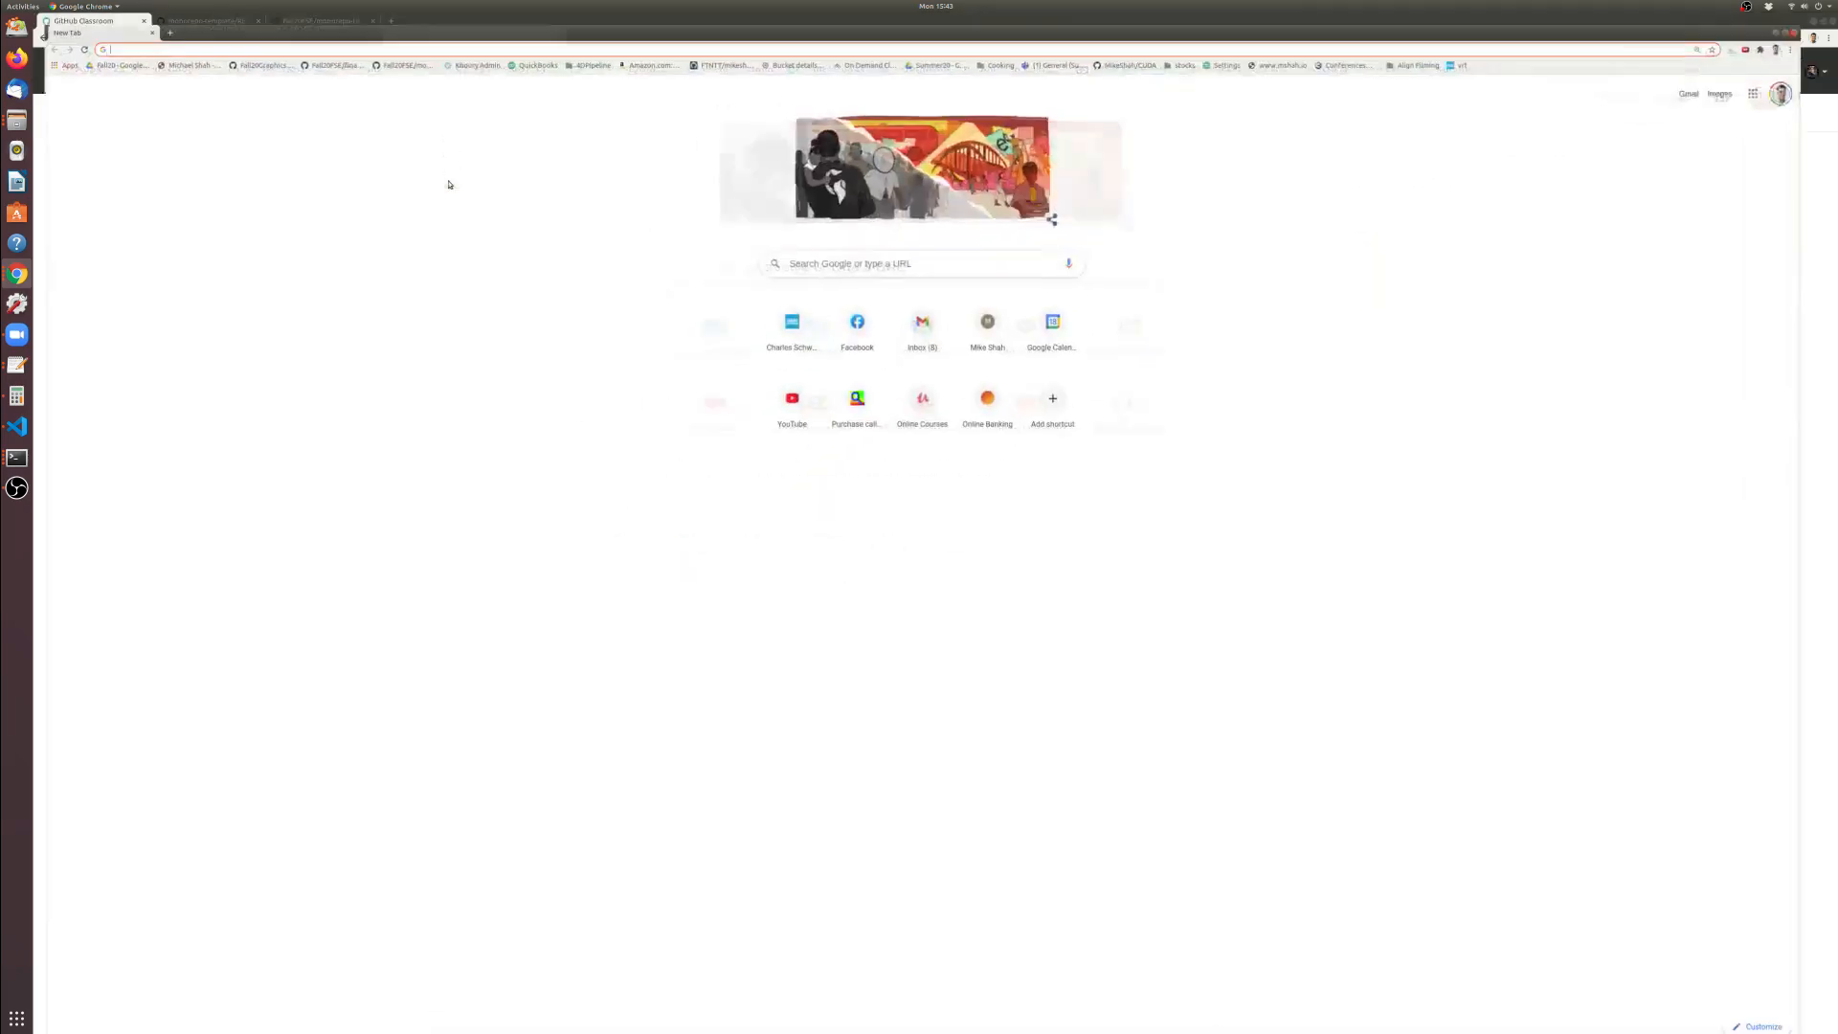
{"action": "key", "text": "super+Left"}
{"action": "left_click", "coordinate": [1264, 424]}
{"action": "key", "text": "super+Right"}
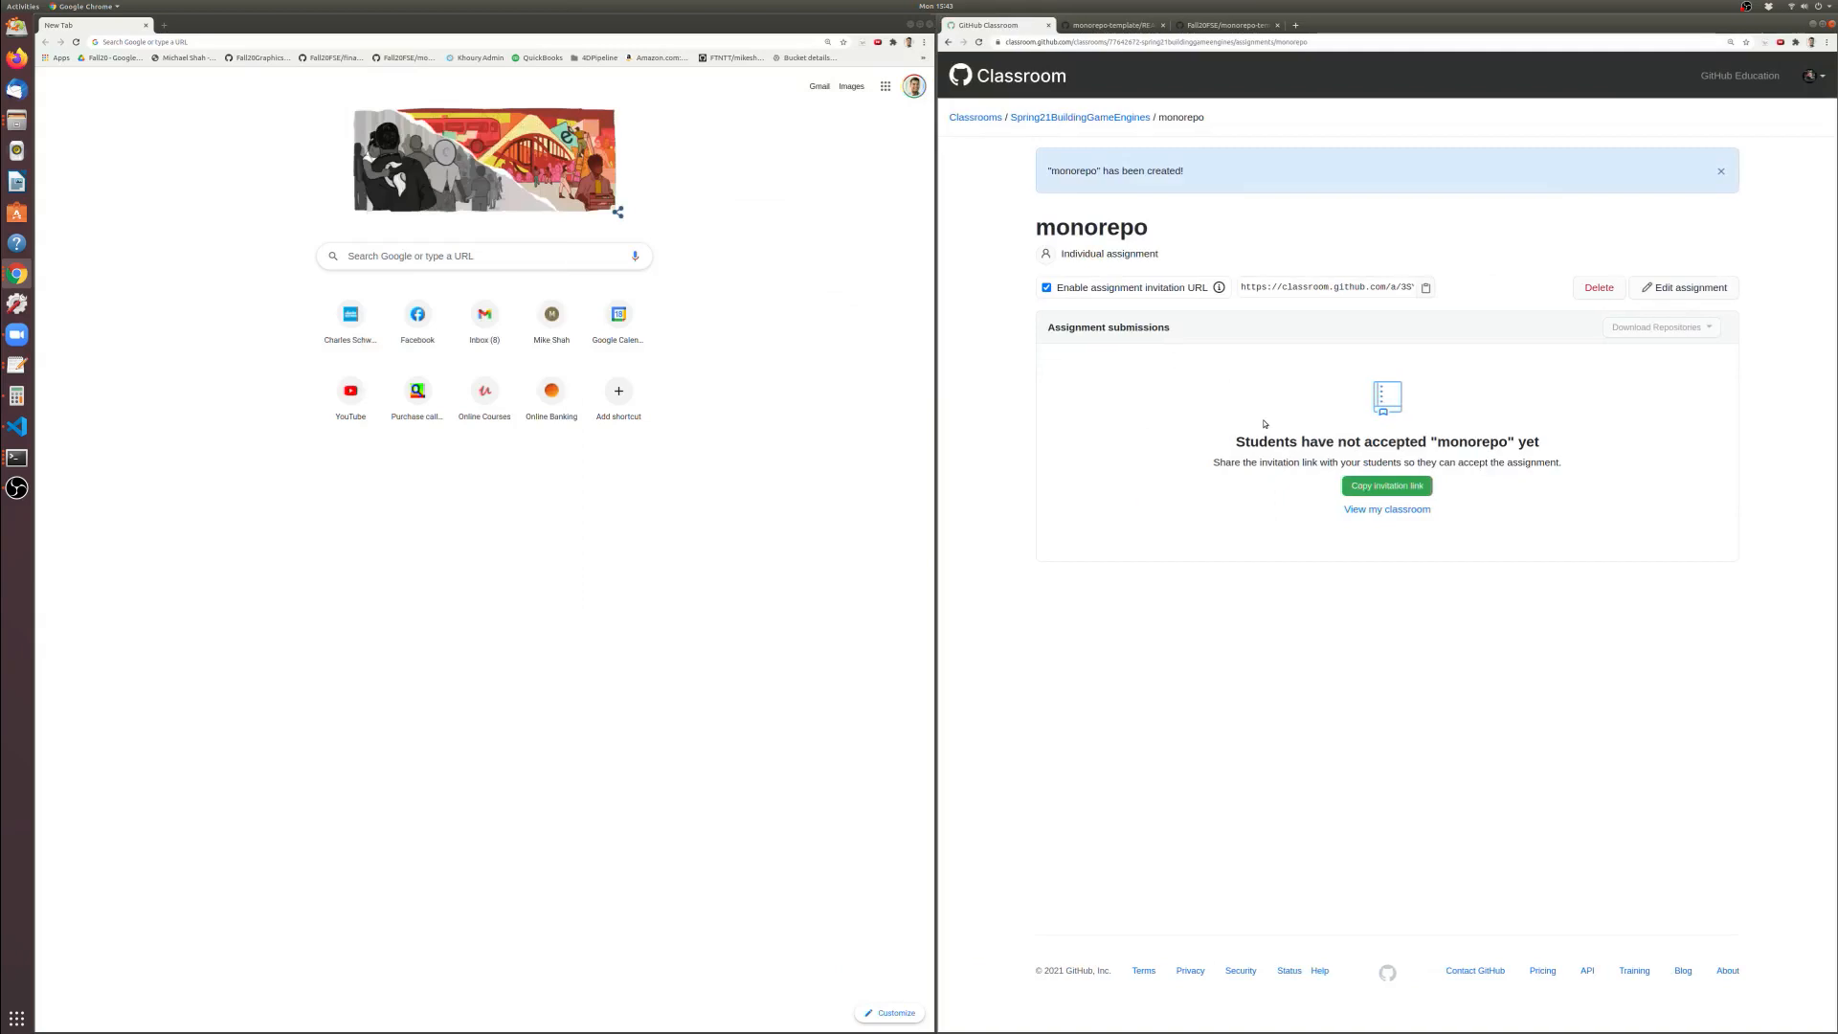
Load the invitation URL in the new window and accept the monorepo assignment as a student
{"action": "left_click", "coordinate": [378, 41]}
{"action": "key", "text": "ctrl+v"}
{"action": "key", "text": "Return"}
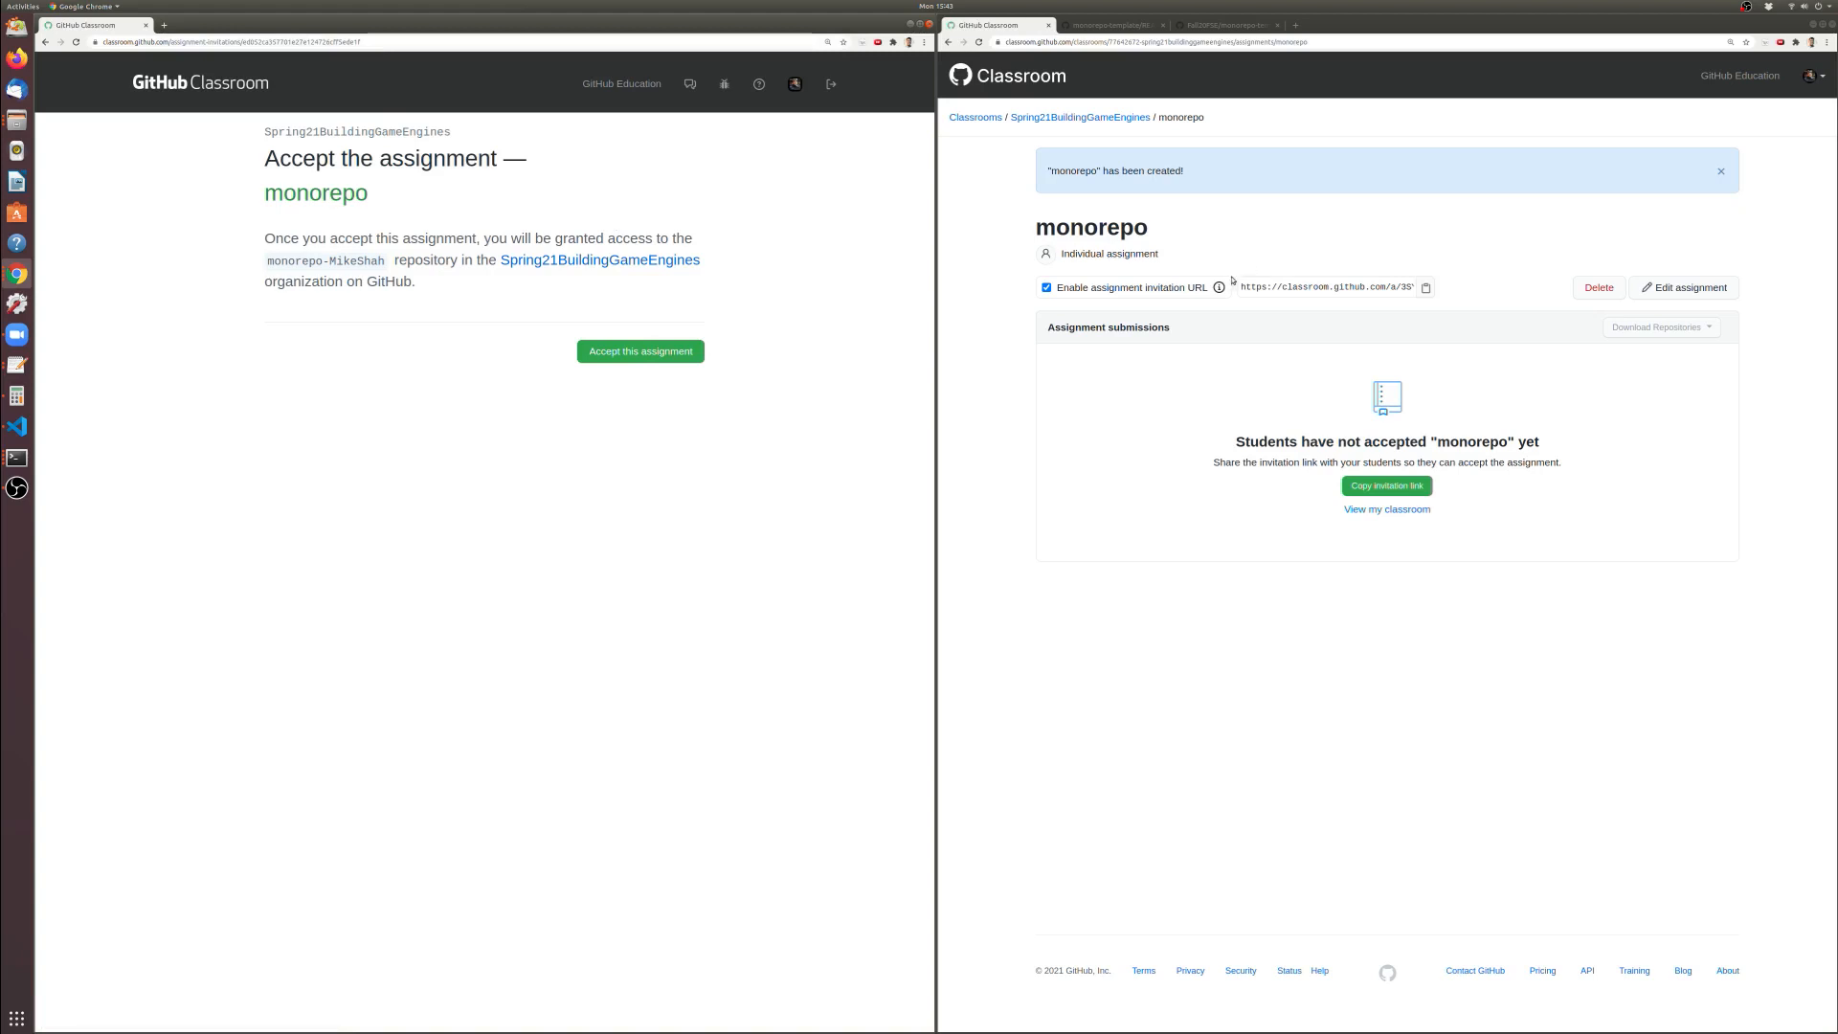
{"action": "left_click", "coordinate": [1289, 284]}
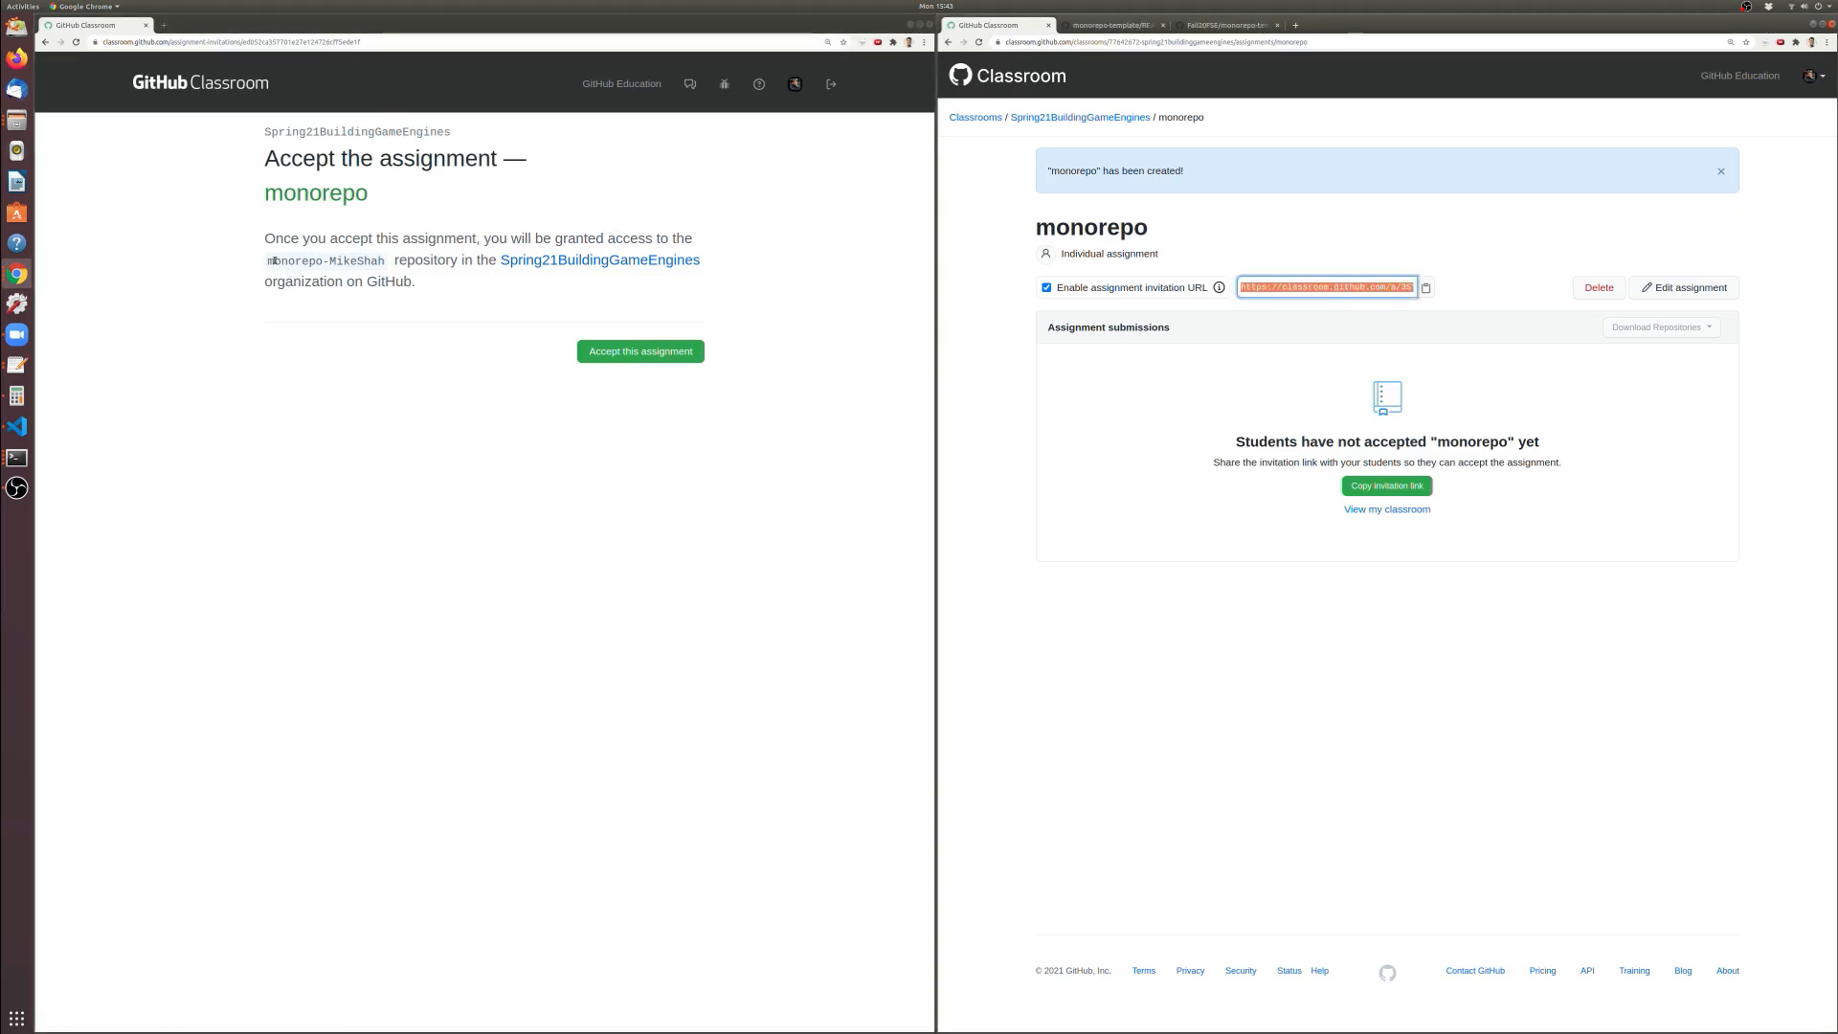
{"action": "left_click_drag", "start_coordinate": [270, 261], "coordinate": [383, 274]}
{"action": "double_click", "coordinate": [360, 262]}
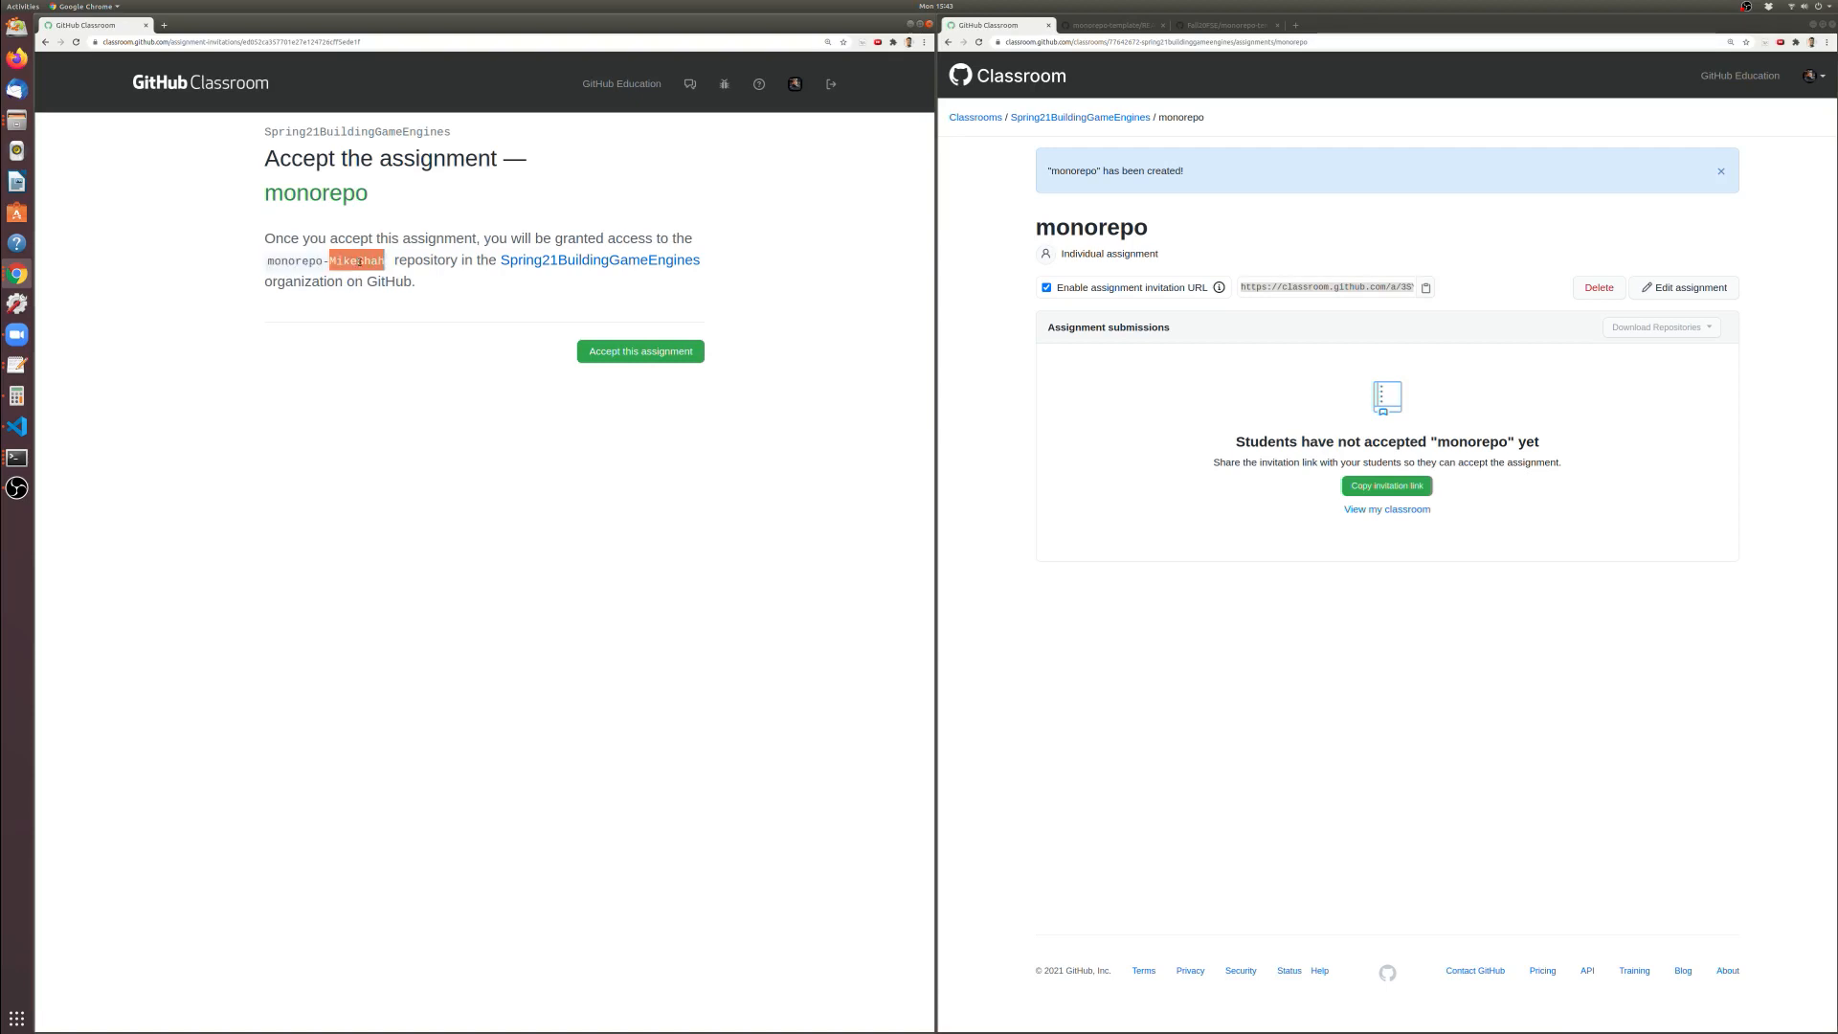
{"action": "left_click", "coordinate": [488, 301]}
{"action": "left_click", "coordinate": [659, 360]}
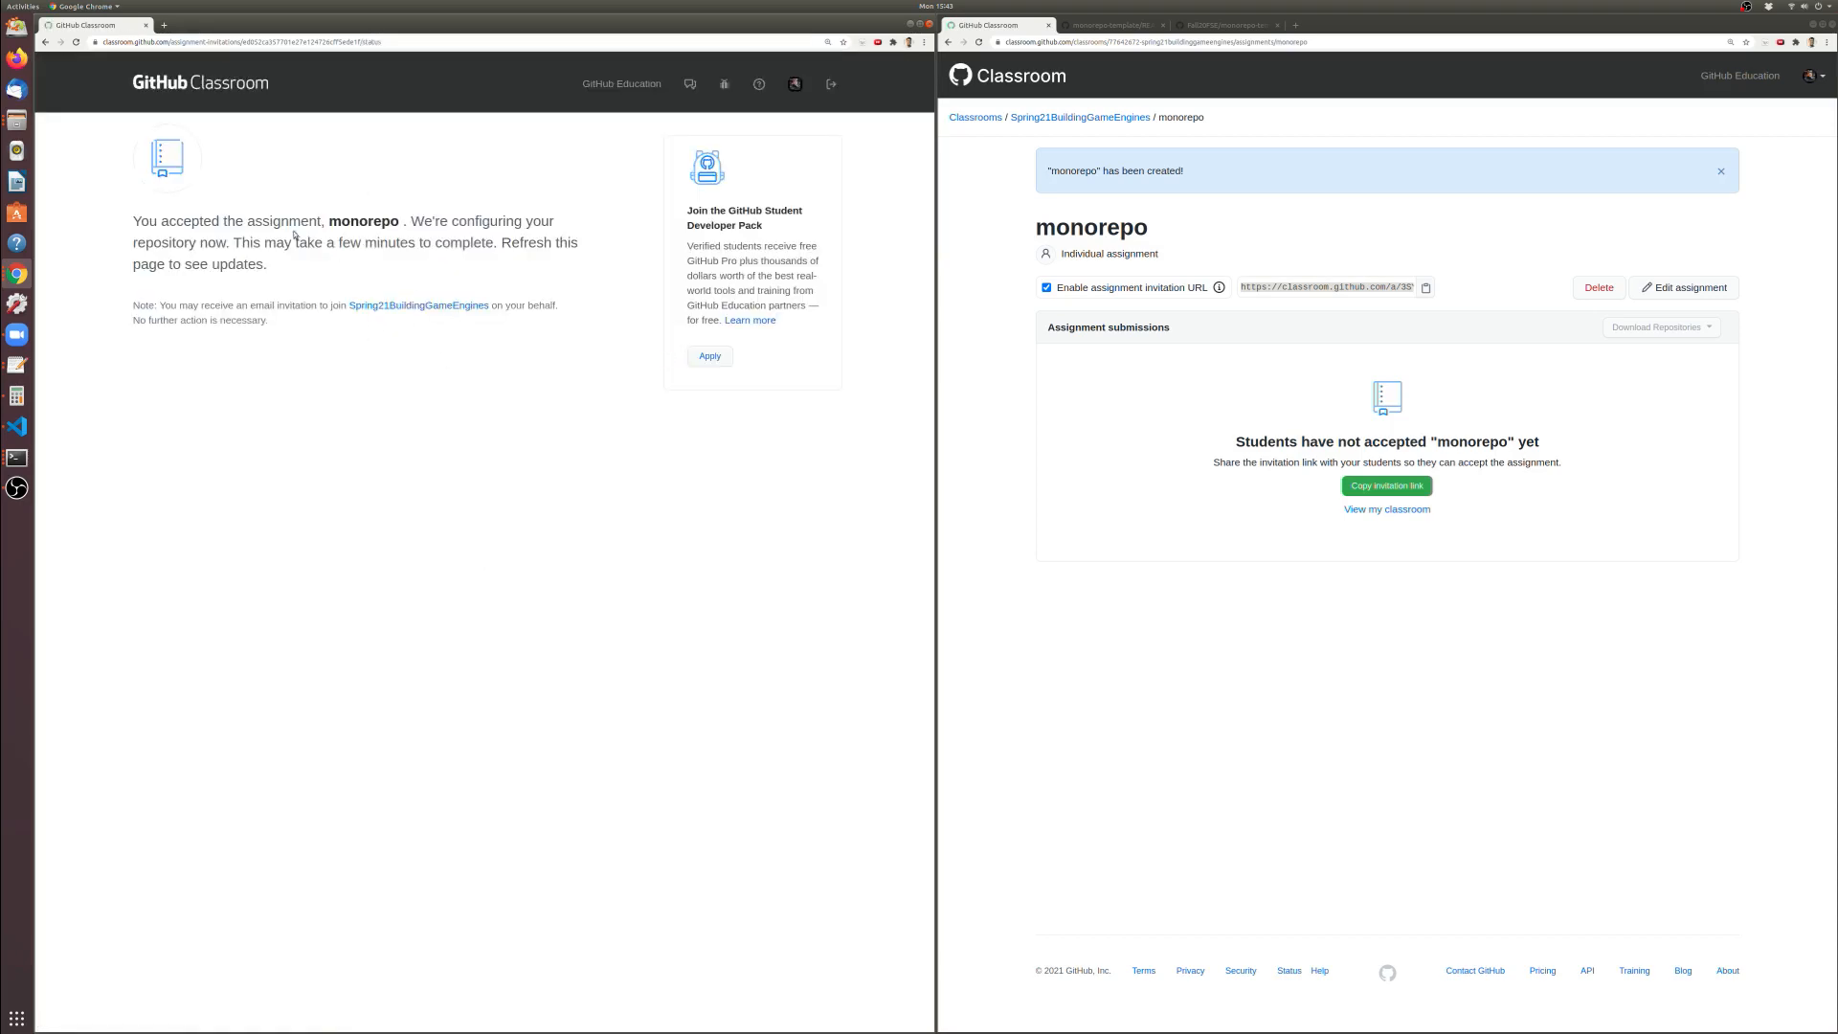
{"action": "left_click_drag", "start_coordinate": [399, 221], "coordinate": [393, 268]}
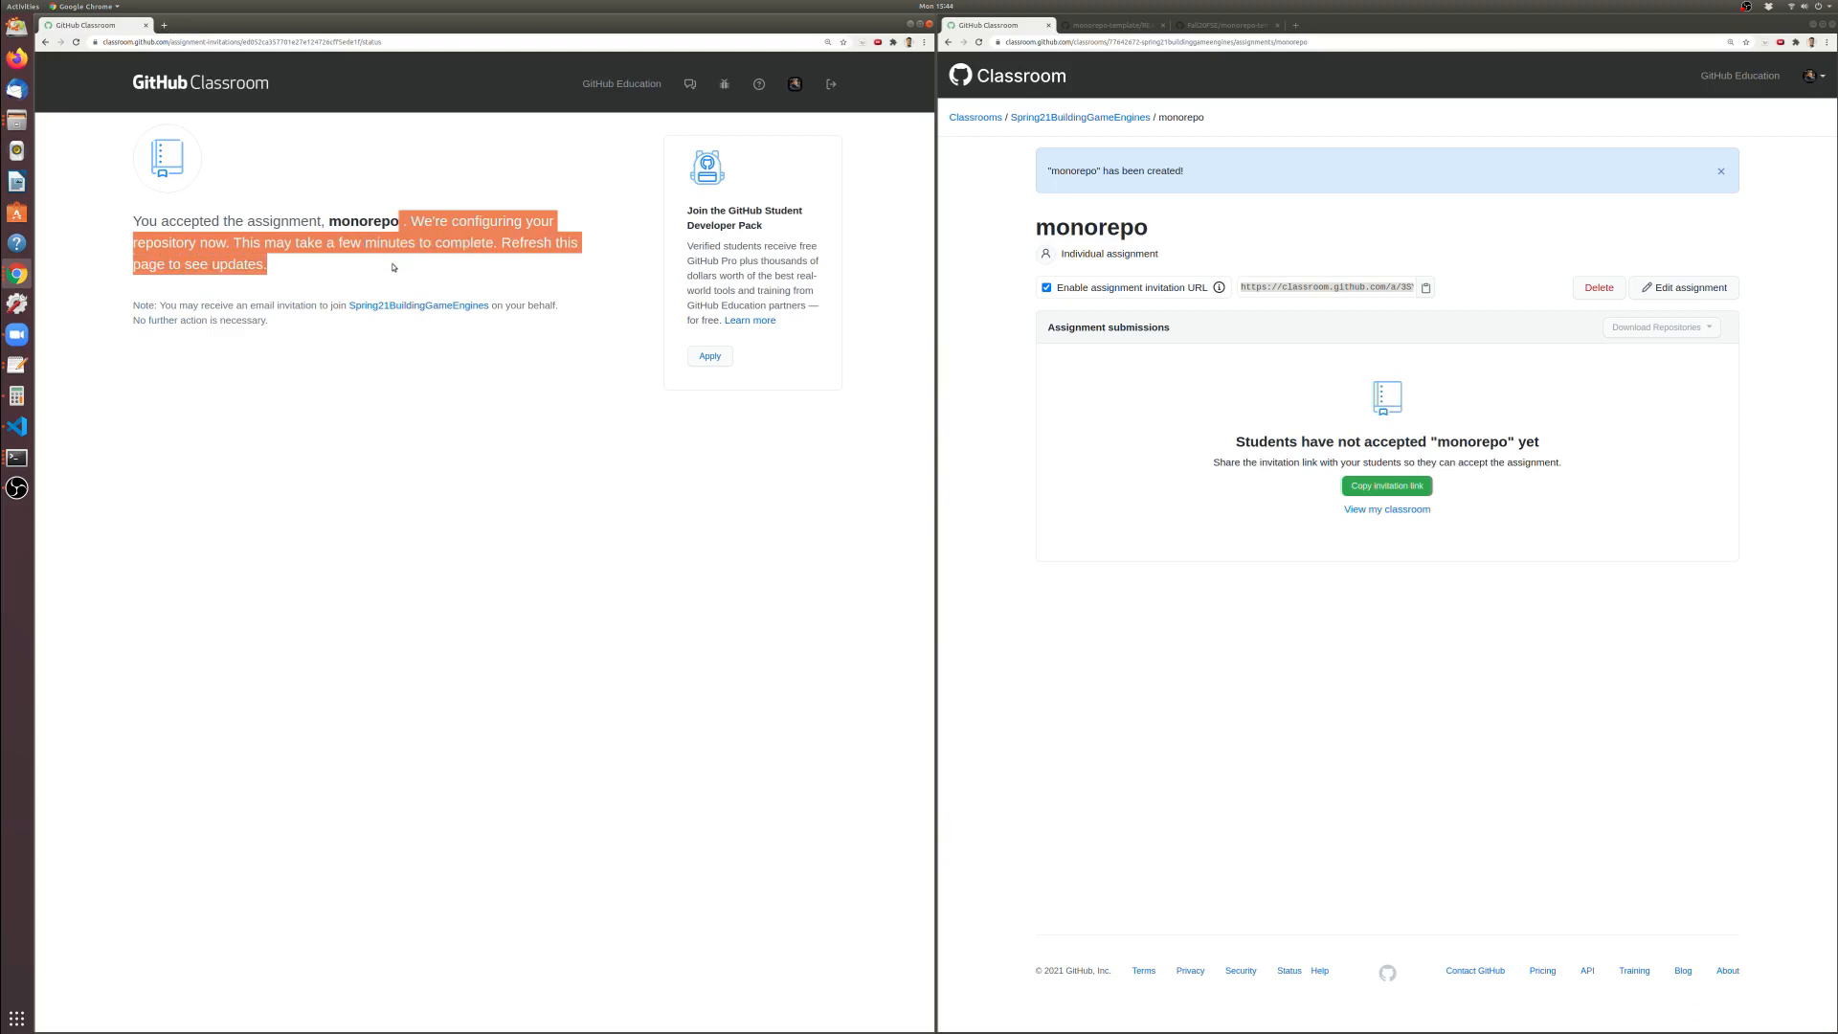
{"action": "left_click", "coordinate": [284, 263]}
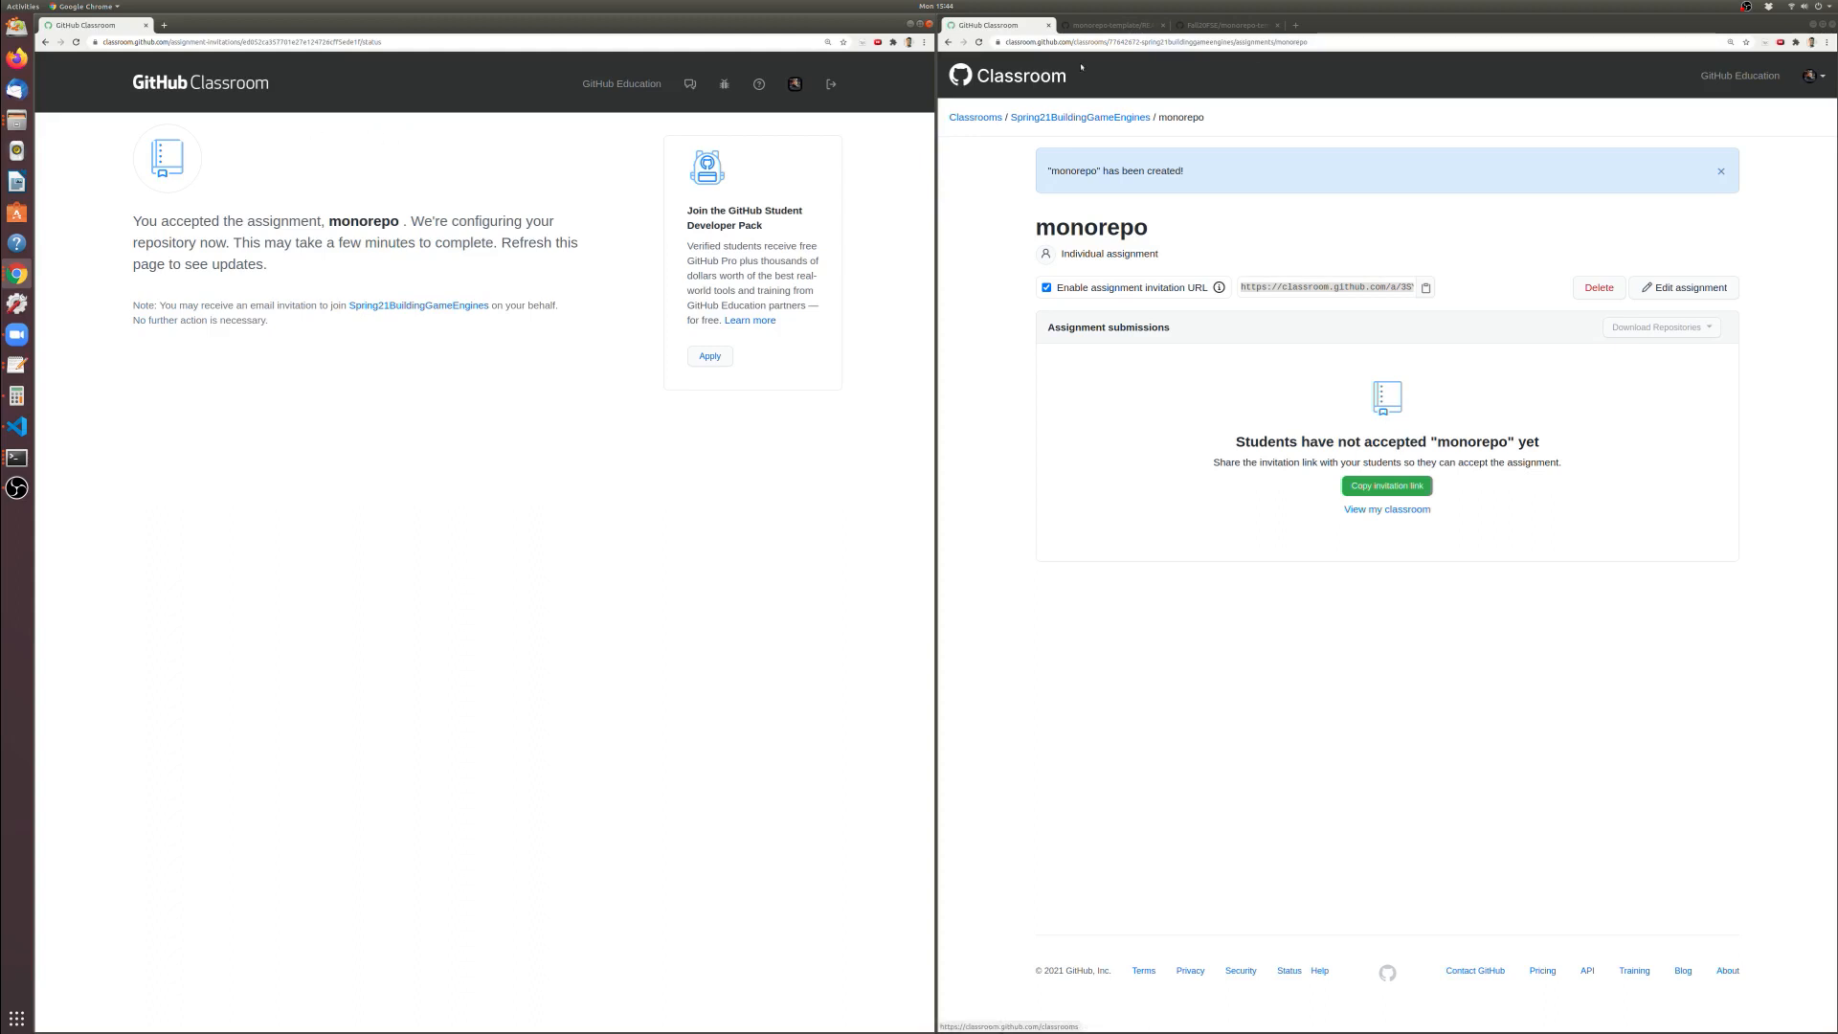
Open the student's monorepo repository in a new tab by swapping "template" in the monorepo-template address for the student's username
{"action": "left_click", "coordinate": [1129, 26]}
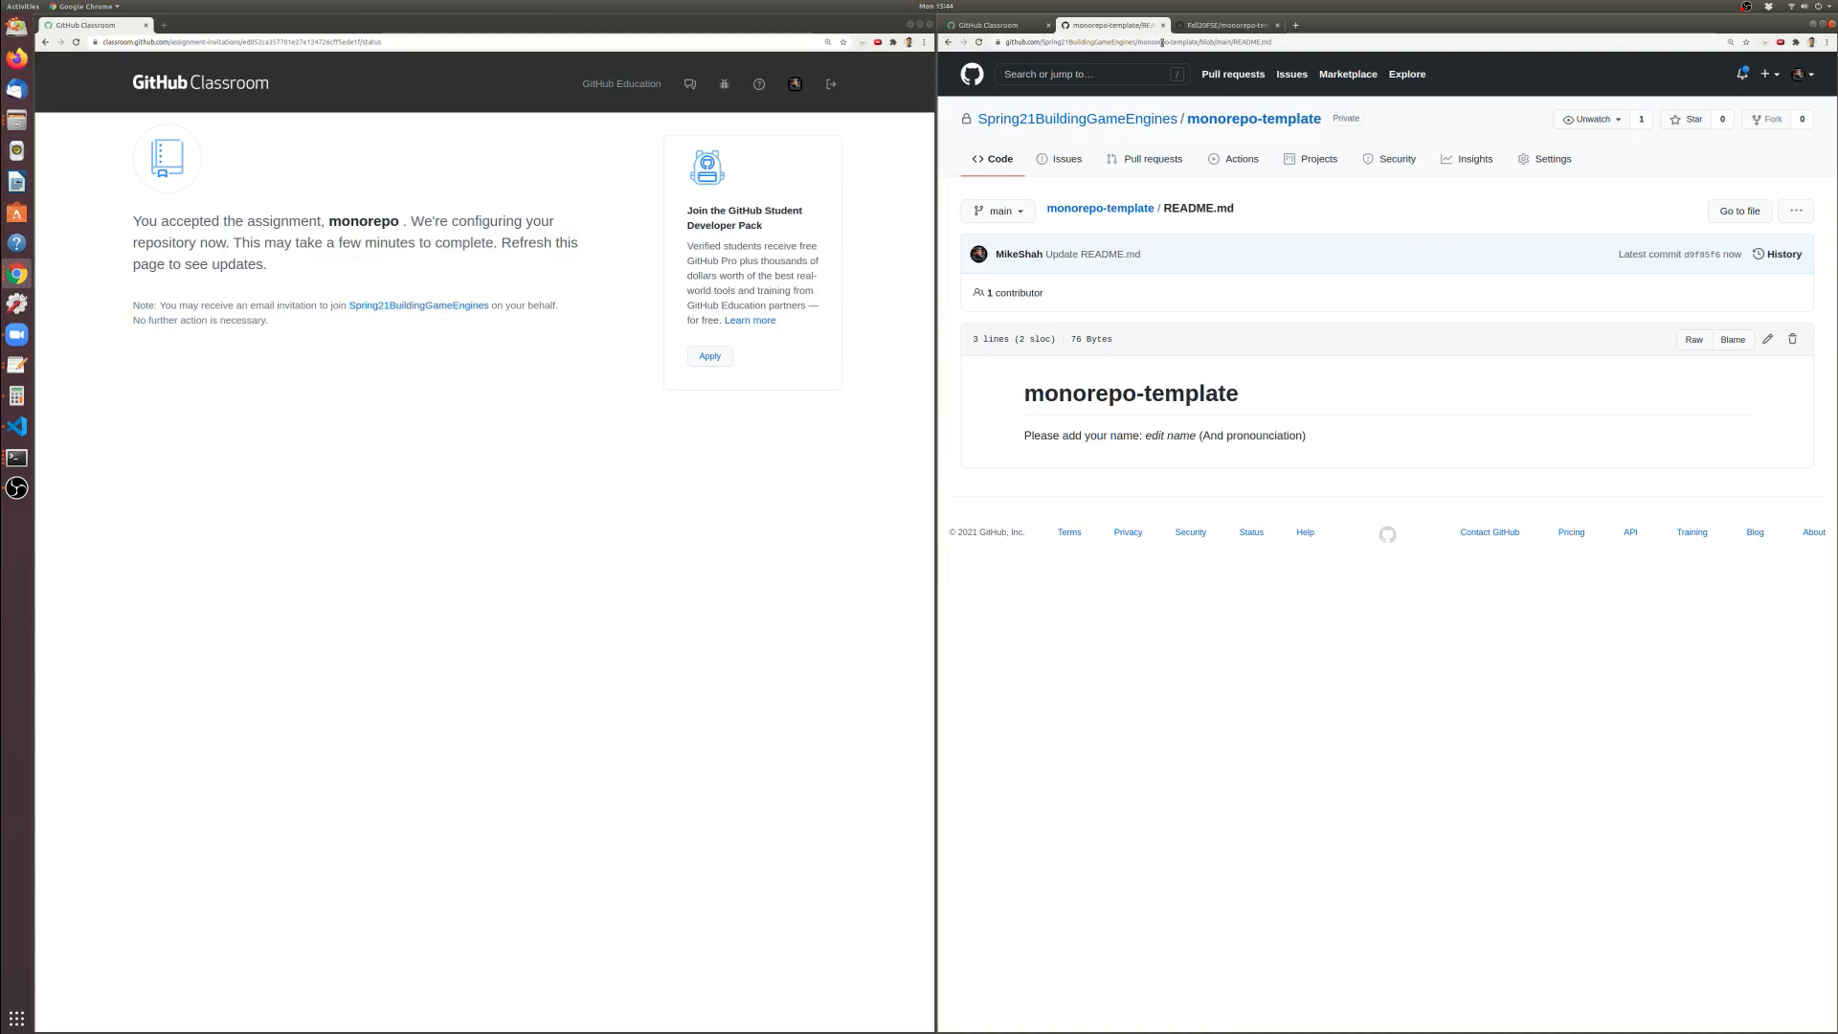
{"action": "left_click_drag", "start_coordinate": [1005, 42], "coordinate": [1221, 42]}
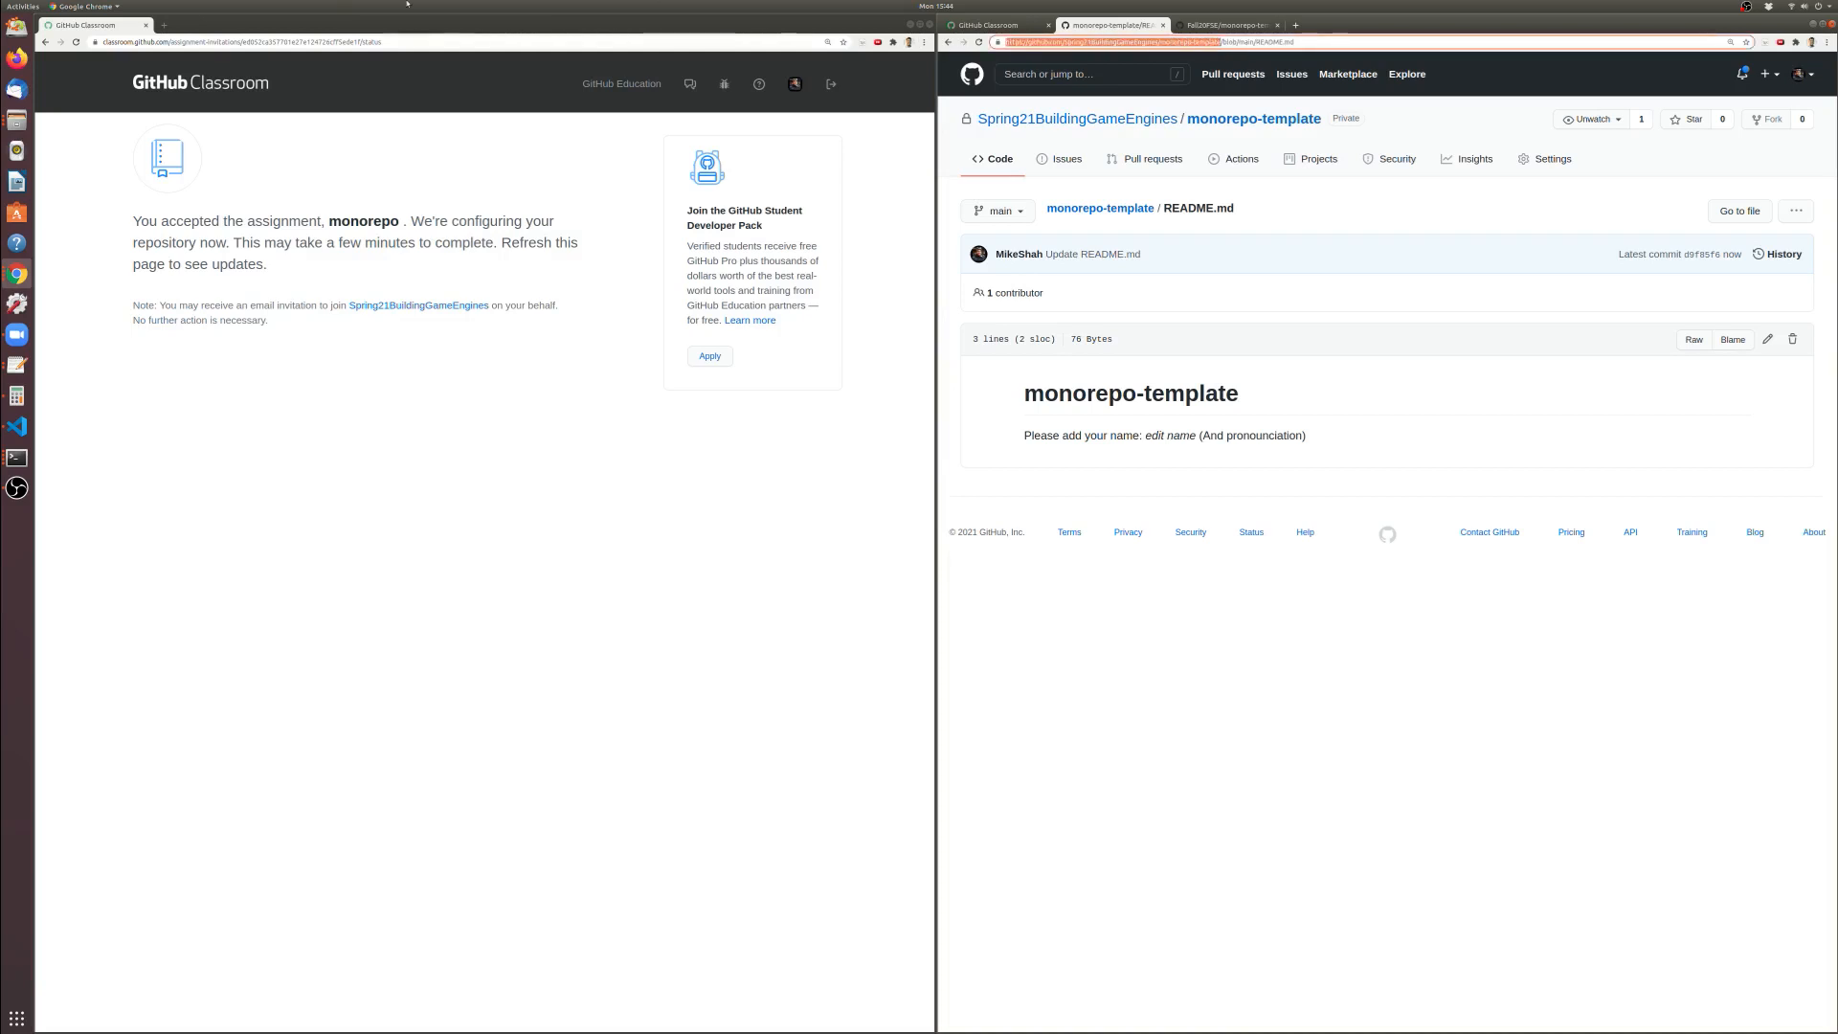
{"action": "left_click", "coordinate": [163, 24]}
{"action": "key", "text": "ctrl+v"}
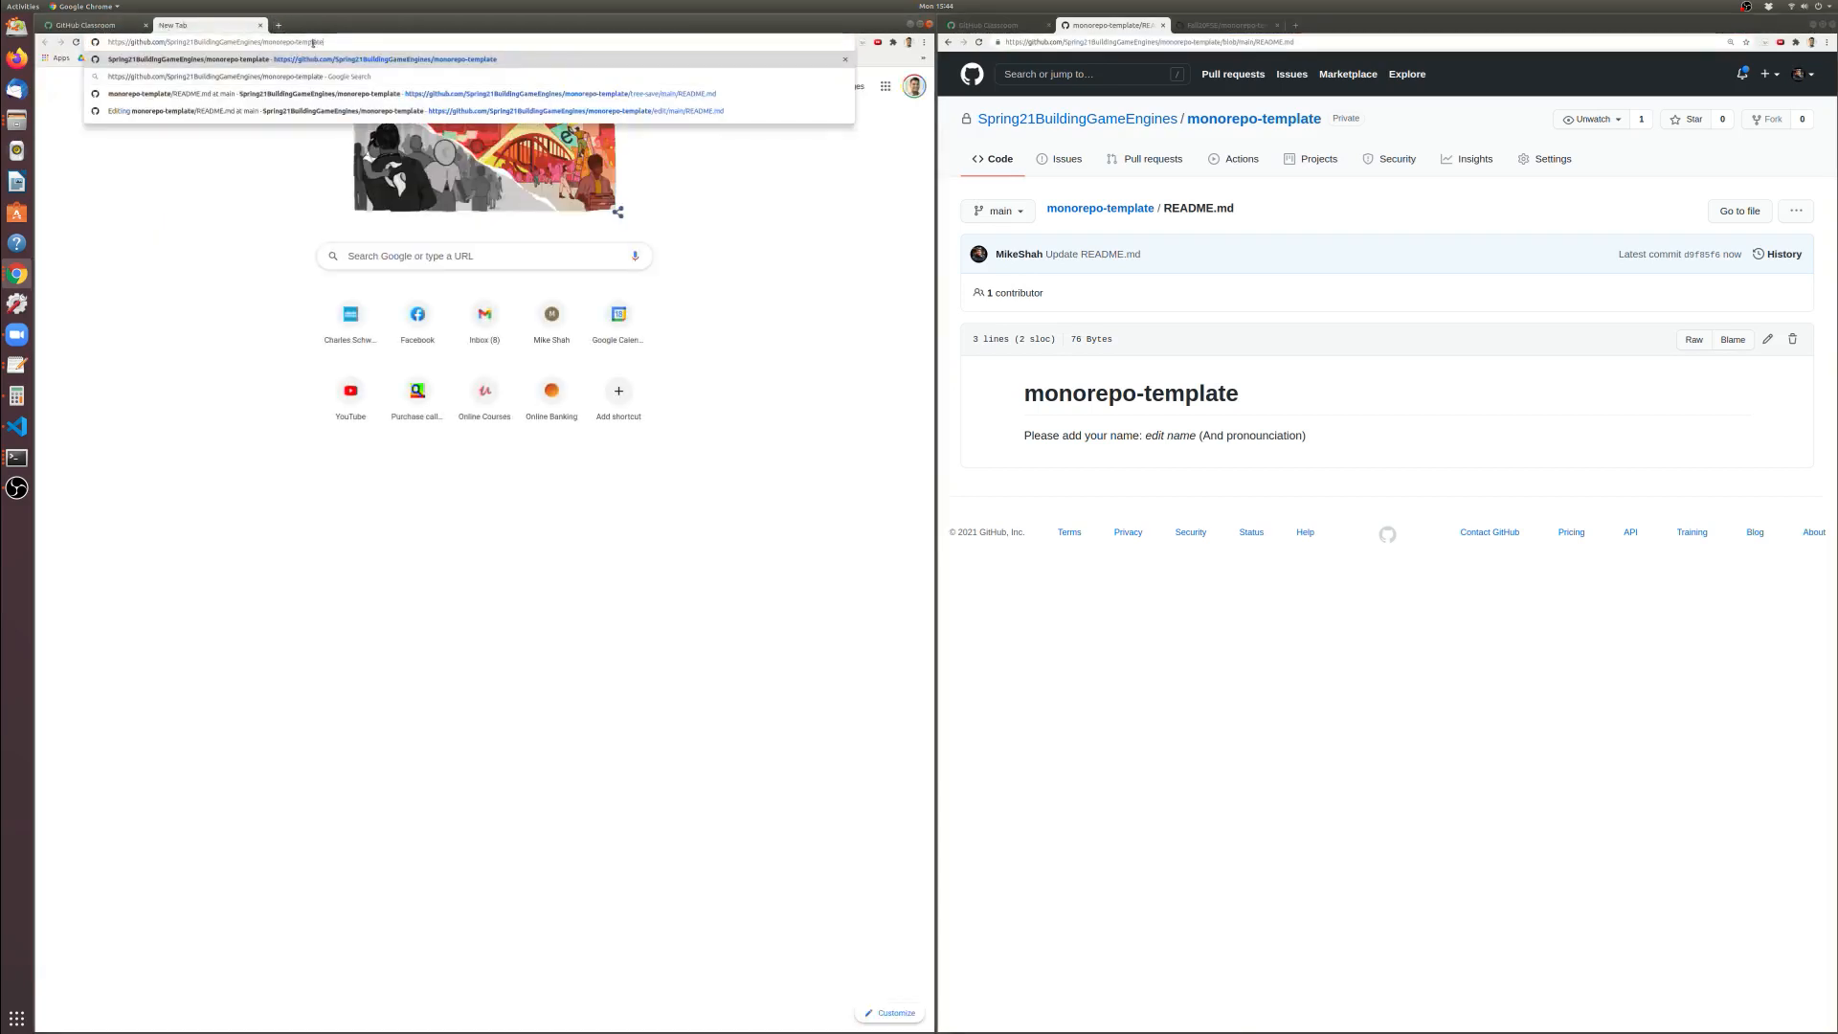
{"action": "key", "text": "BackSpace"}
{"action": "key", "text": "BackSpace"}
{"action": "key", "text": "BackSpace"}
{"action": "key", "text": "BackSpace"}
{"action": "key", "text": "BackSpace"}
{"action": "key", "text": "BackSpace"}
{"action": "key", "text": "BackSpace"}
{"action": "key", "text": "BackSpace"}
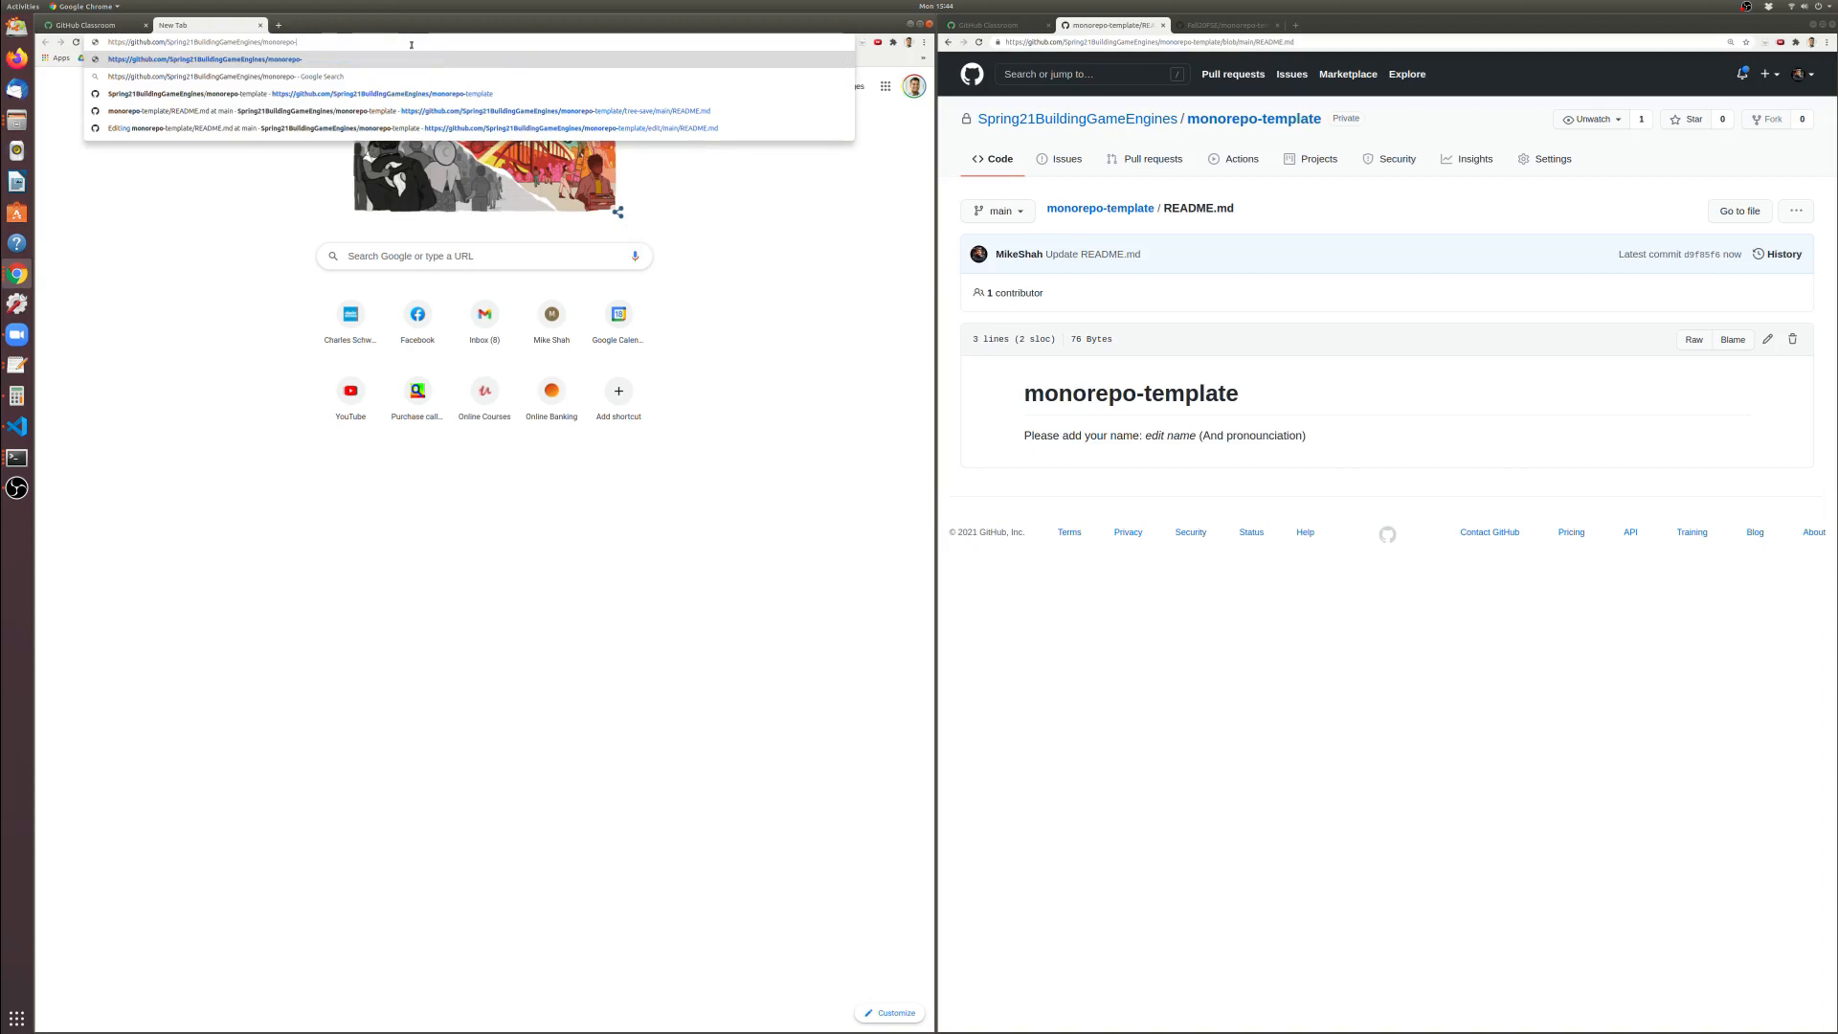
{"action": "type", "text": "MikeShah"}
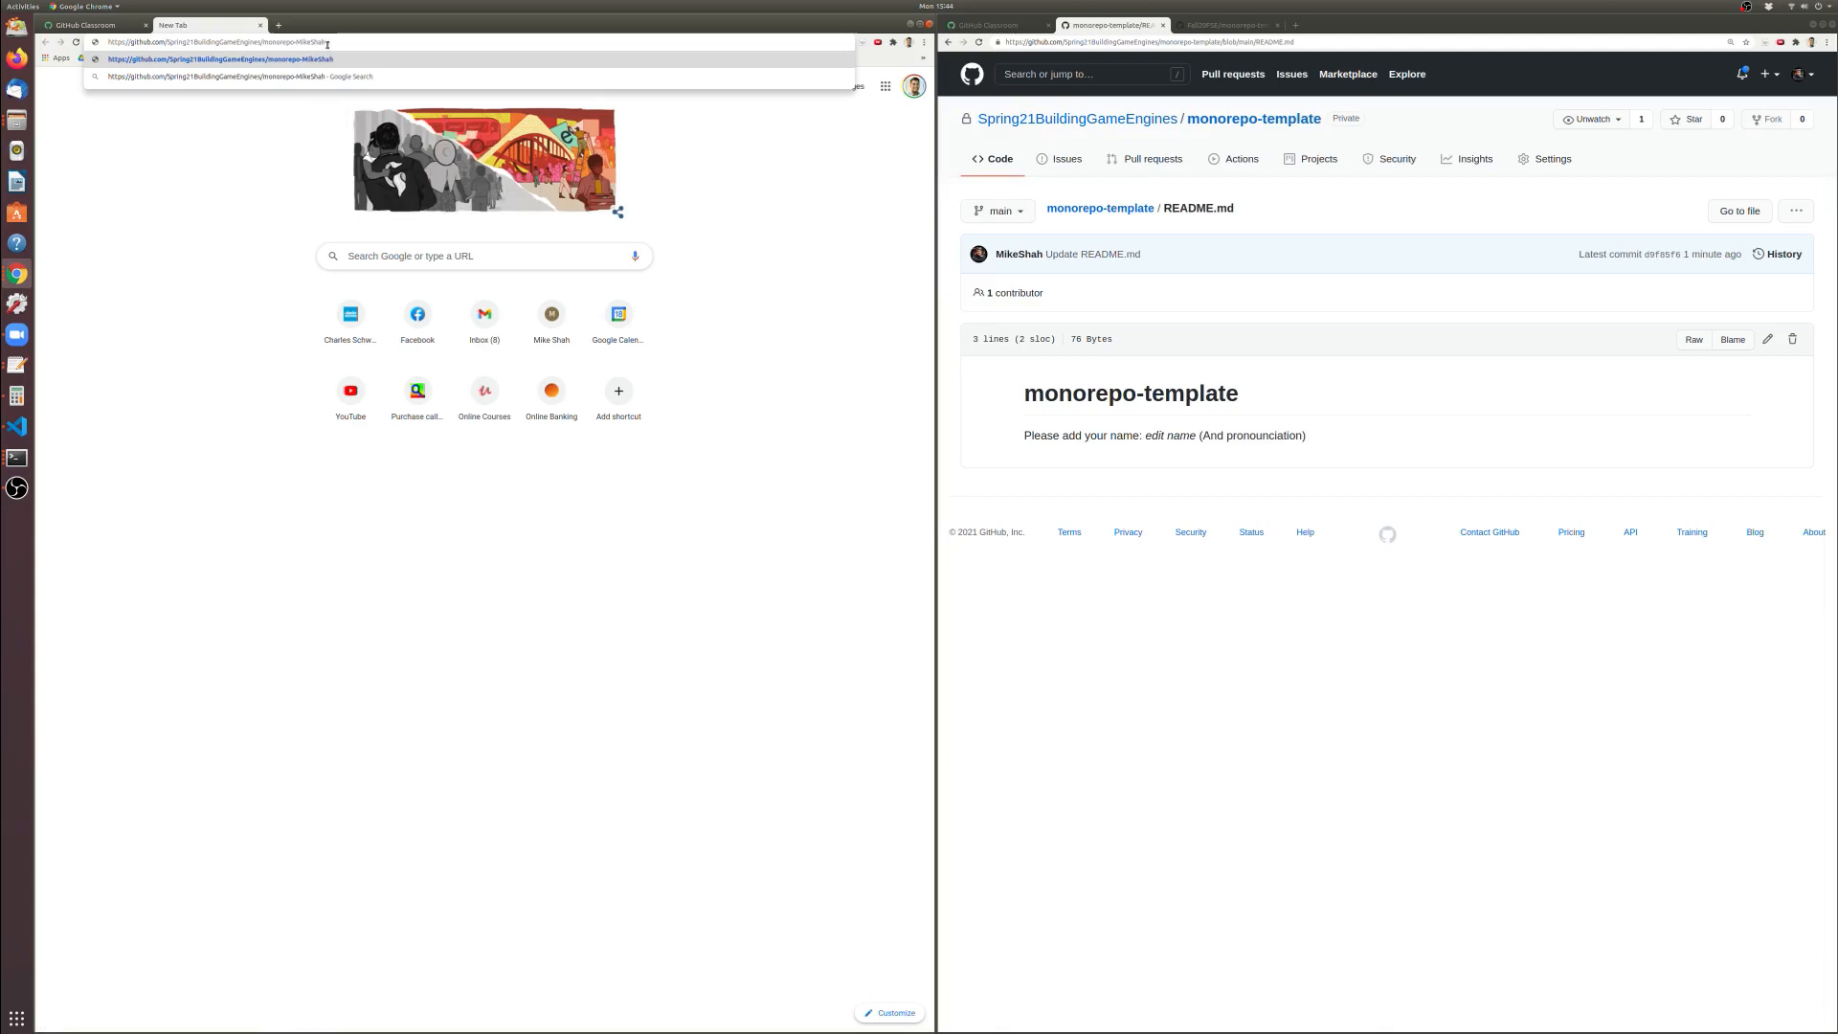
{"action": "key", "text": "Return"}
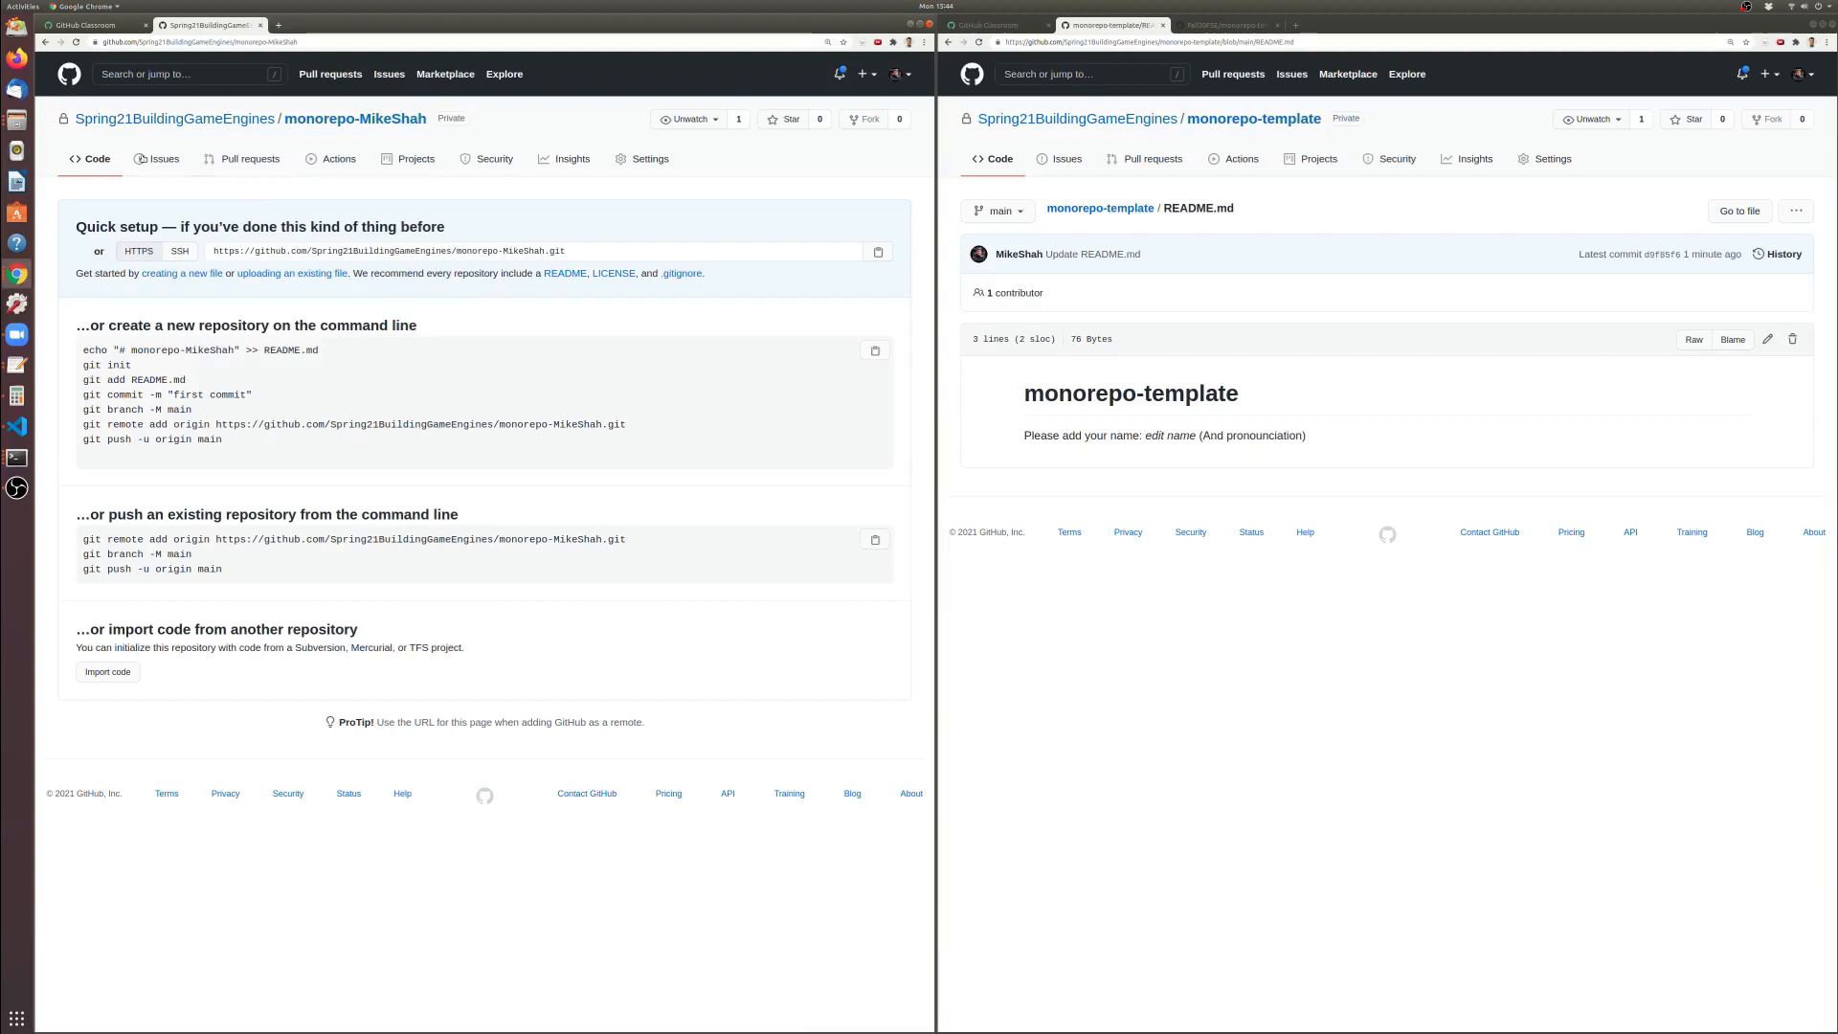
Delete the student's monorepo repository from its Danger Zone settings, confirming with the full repository name
{"action": "left_click", "coordinate": [75, 43]}
{"action": "left_click", "coordinate": [649, 160]}
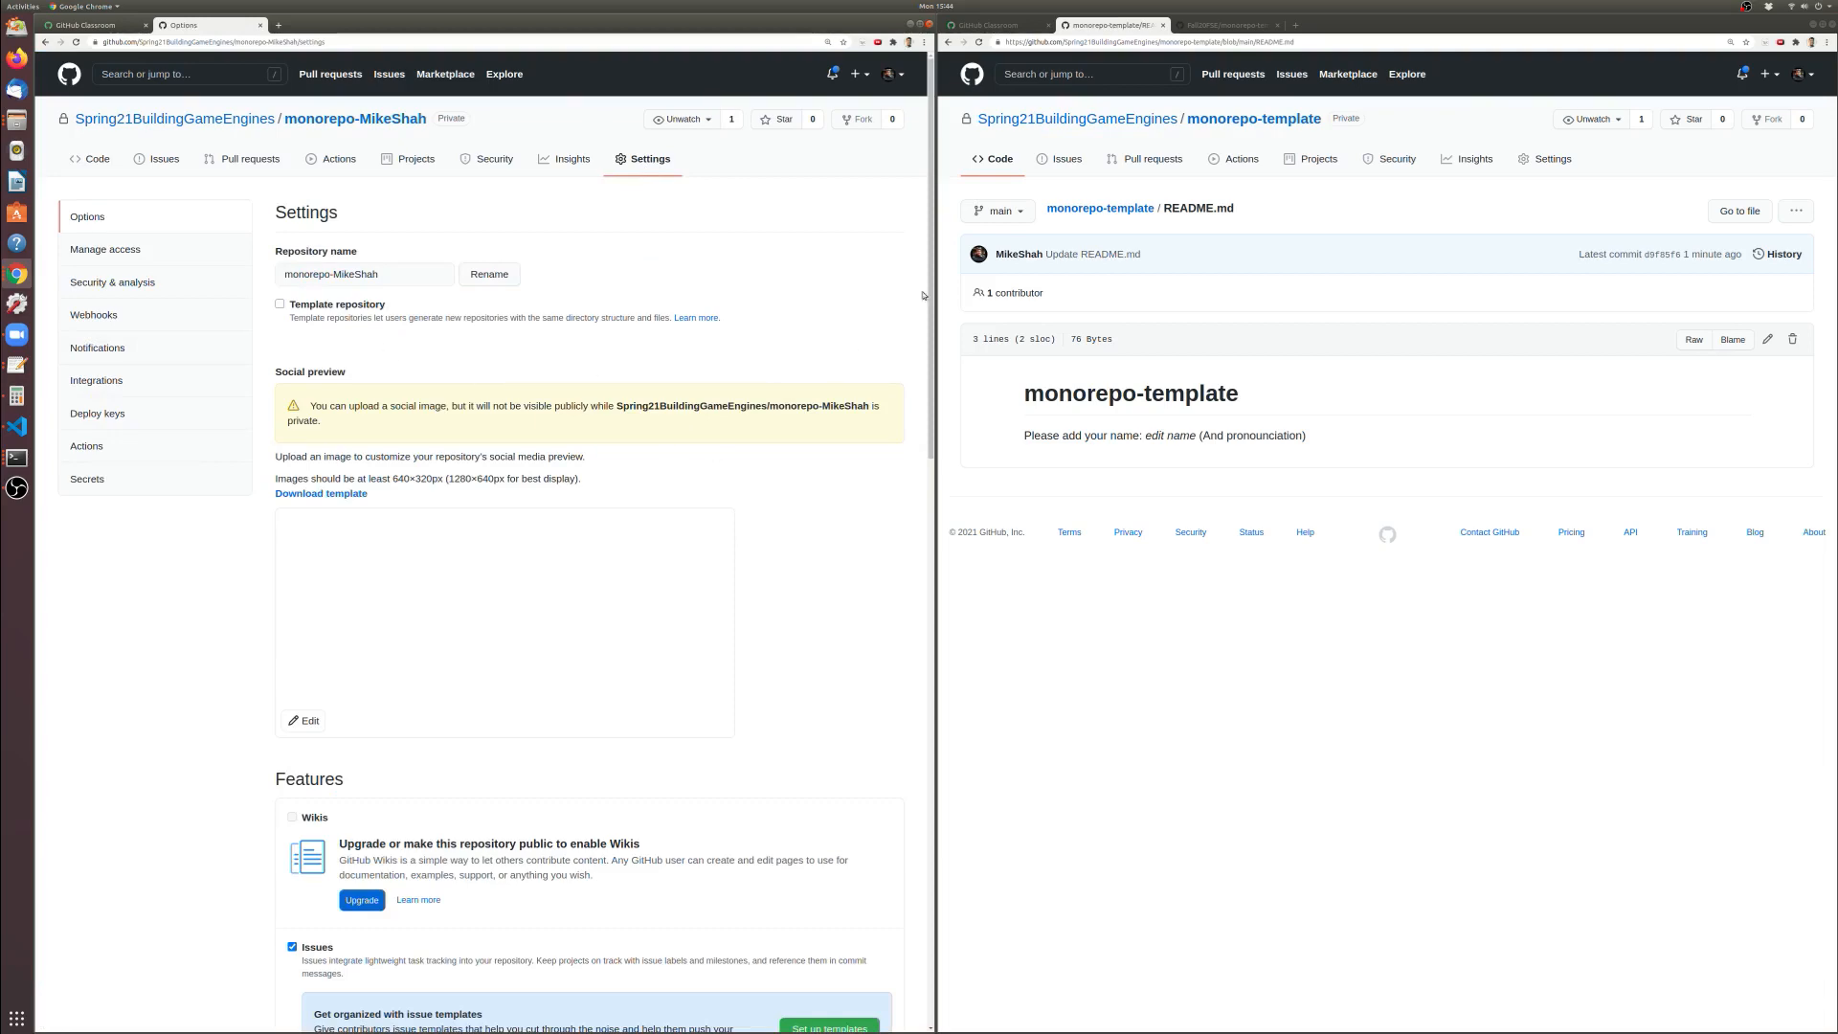
{"action": "left_click_drag", "start_coordinate": [930, 239], "coordinate": [908, 889]}
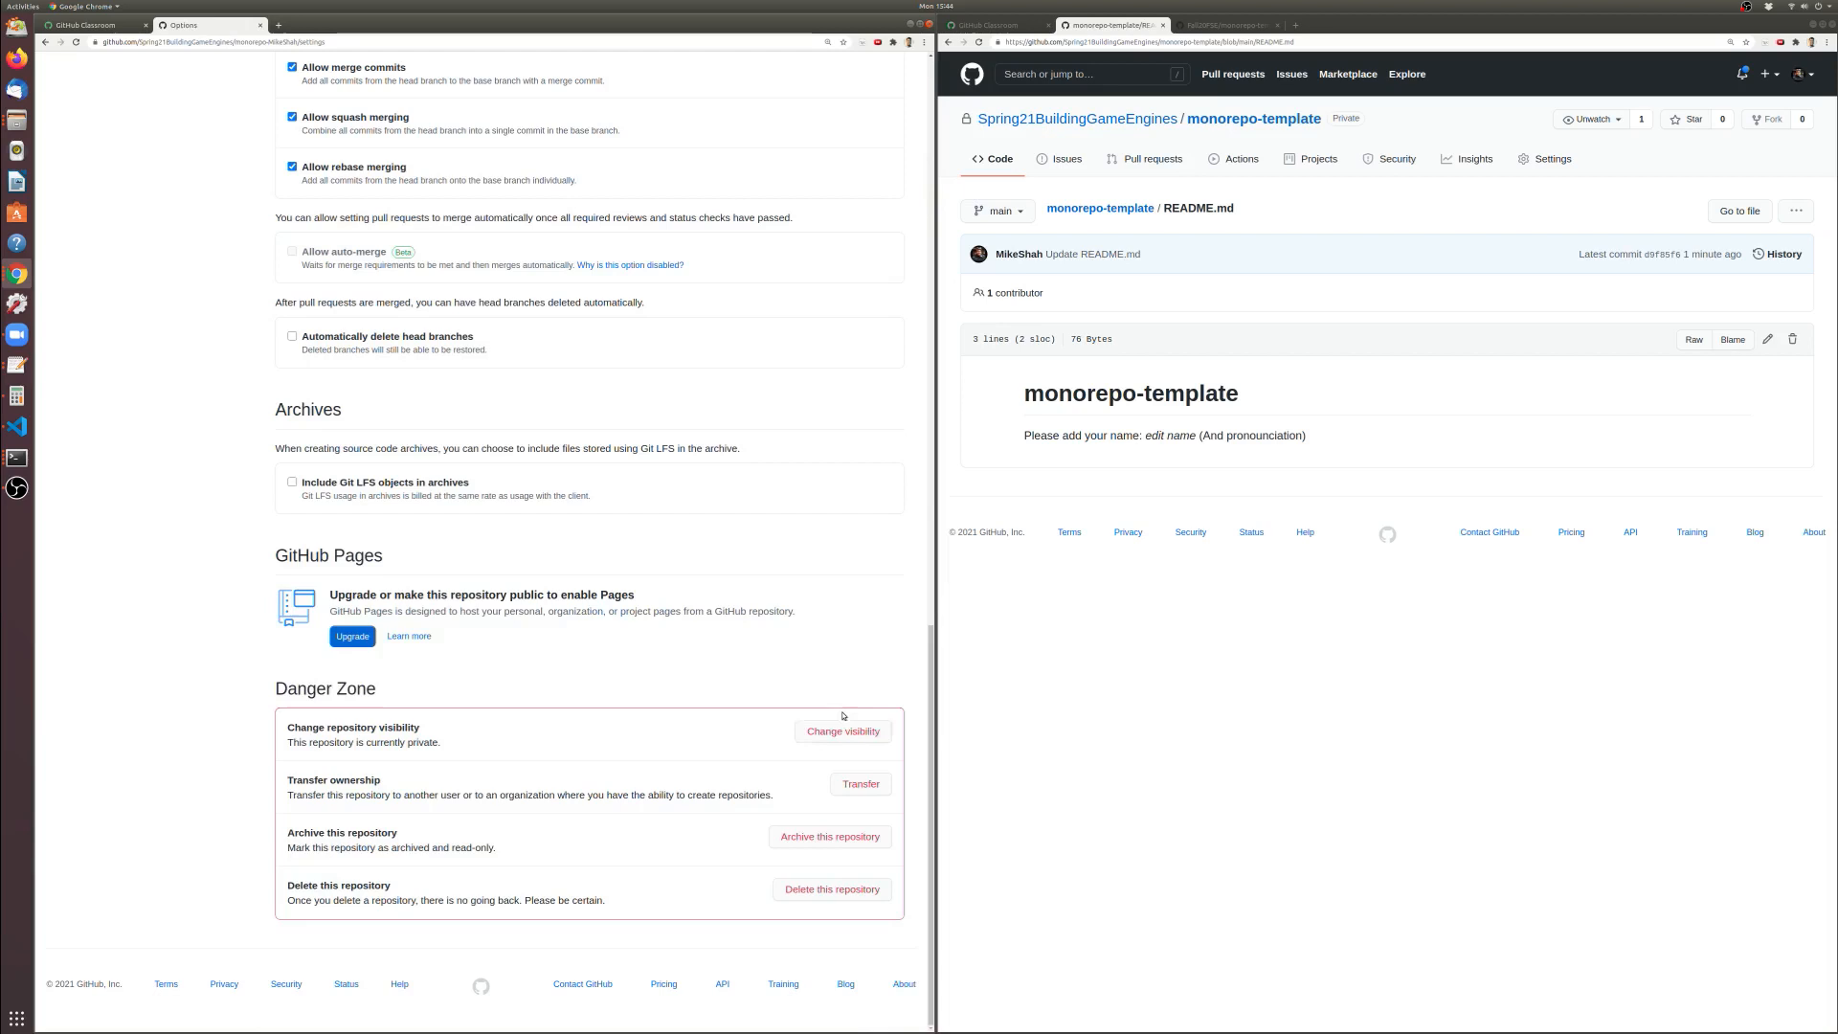
{"action": "left_click", "coordinate": [840, 871]}
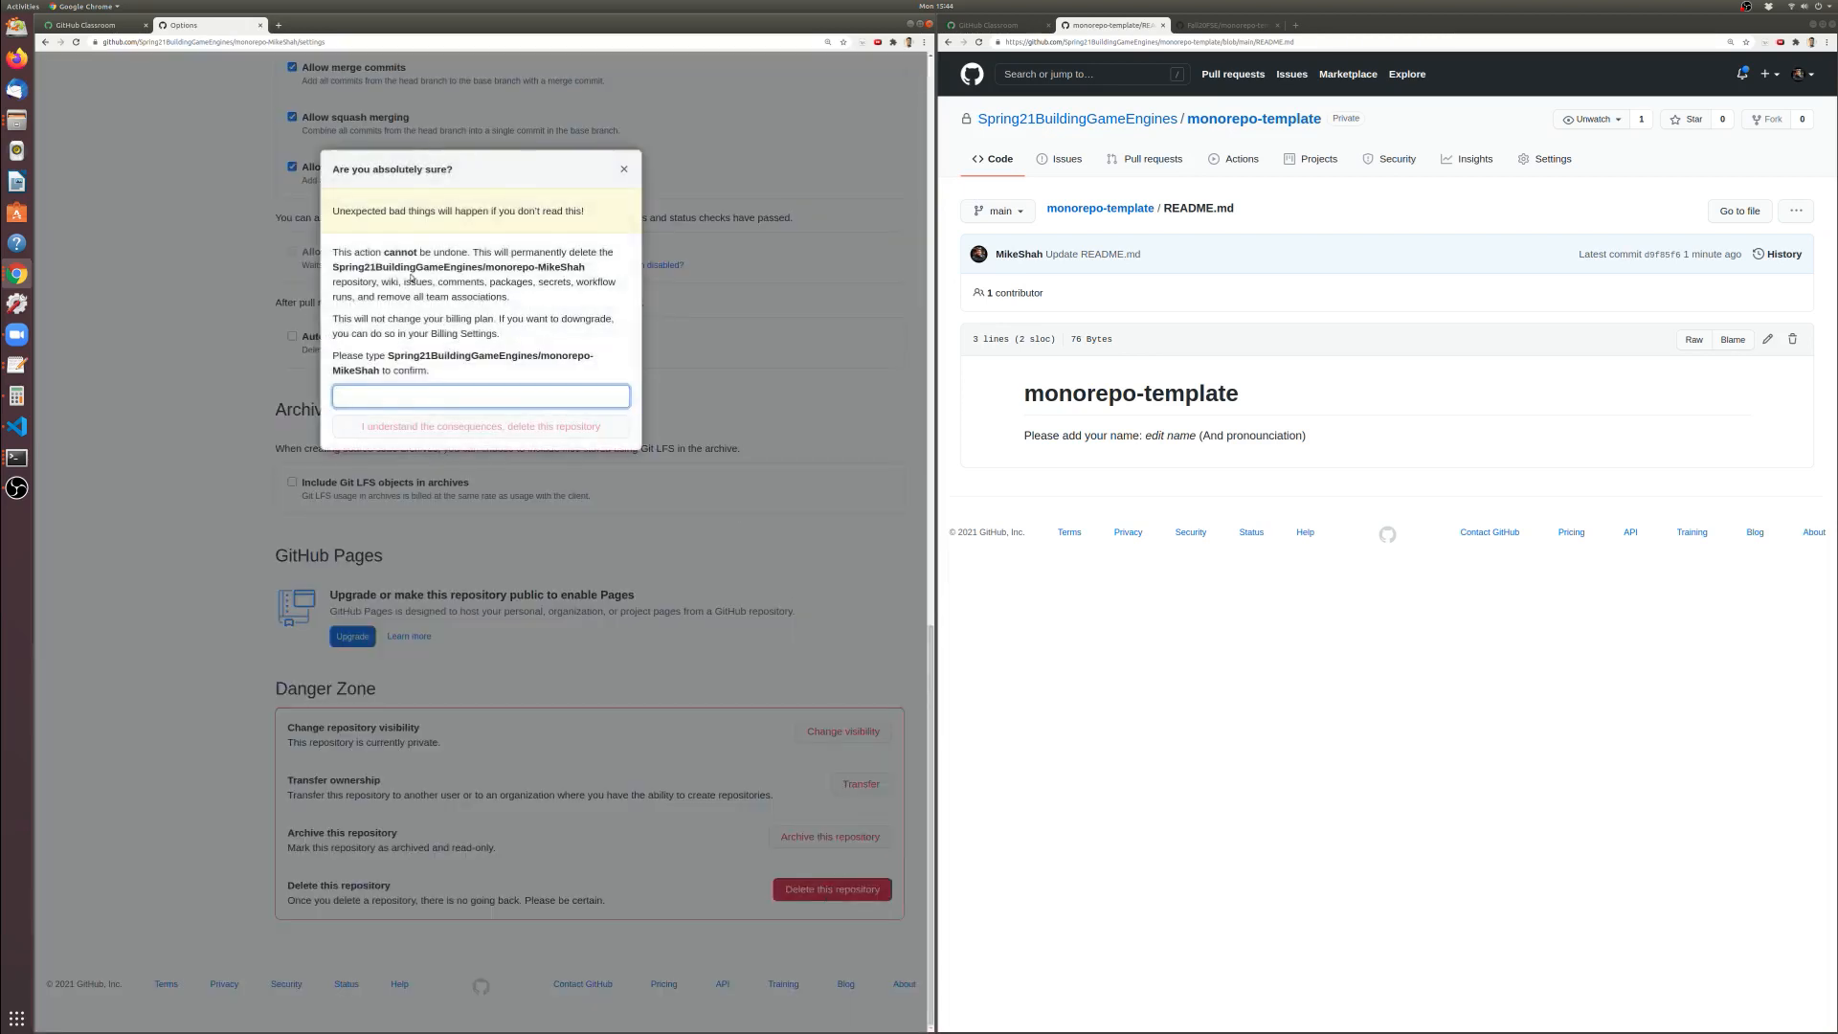
{"action": "left_click", "coordinate": [1050, 449]}
{"action": "left_click", "coordinate": [478, 400]}
{"action": "mouse_move", "coordinate": [388, 355]}
{"action": "left_mouse_down"}
{"action": "mouse_move", "coordinate": [529, 356]}
{"action": "mouse_move", "coordinate": [379, 371]}
{"action": "left_mouse_up"}
{"action": "key", "text": "ctrl+c"}
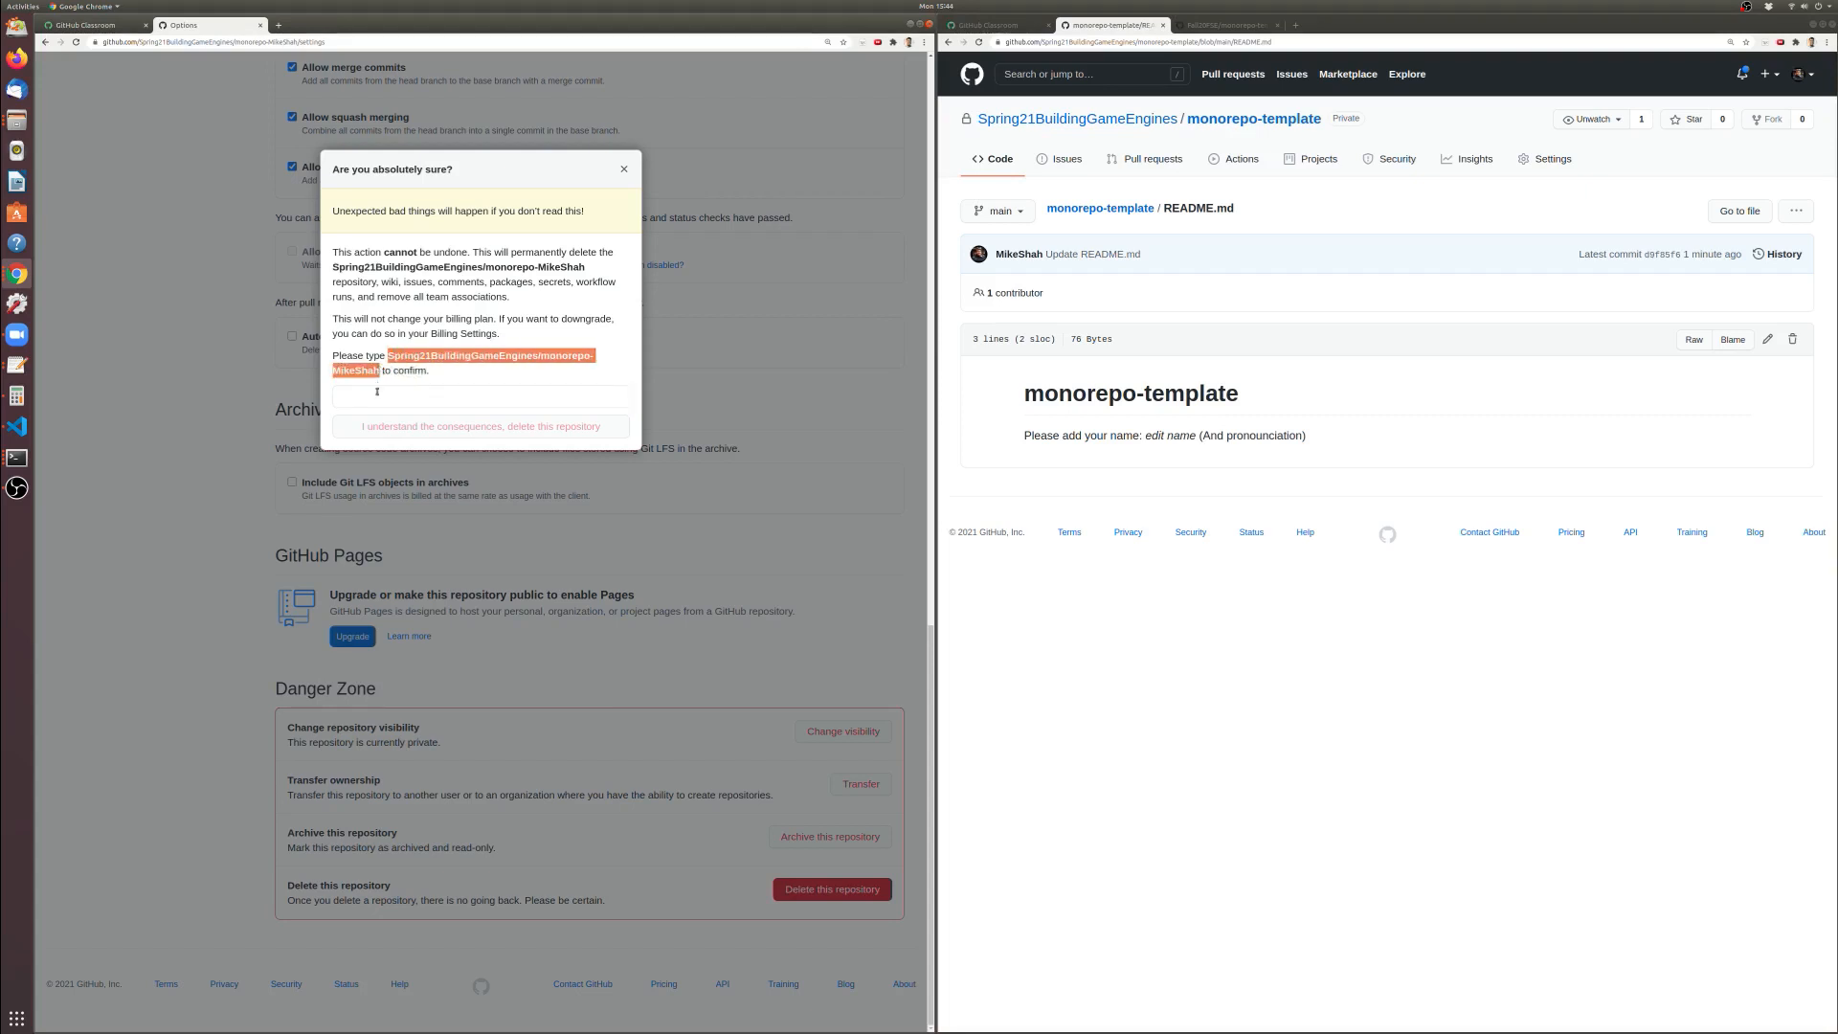
{"action": "left_click", "coordinate": [393, 396]}
{"action": "key", "text": "ctrl+v"}
{"action": "left_click", "coordinate": [405, 427]}
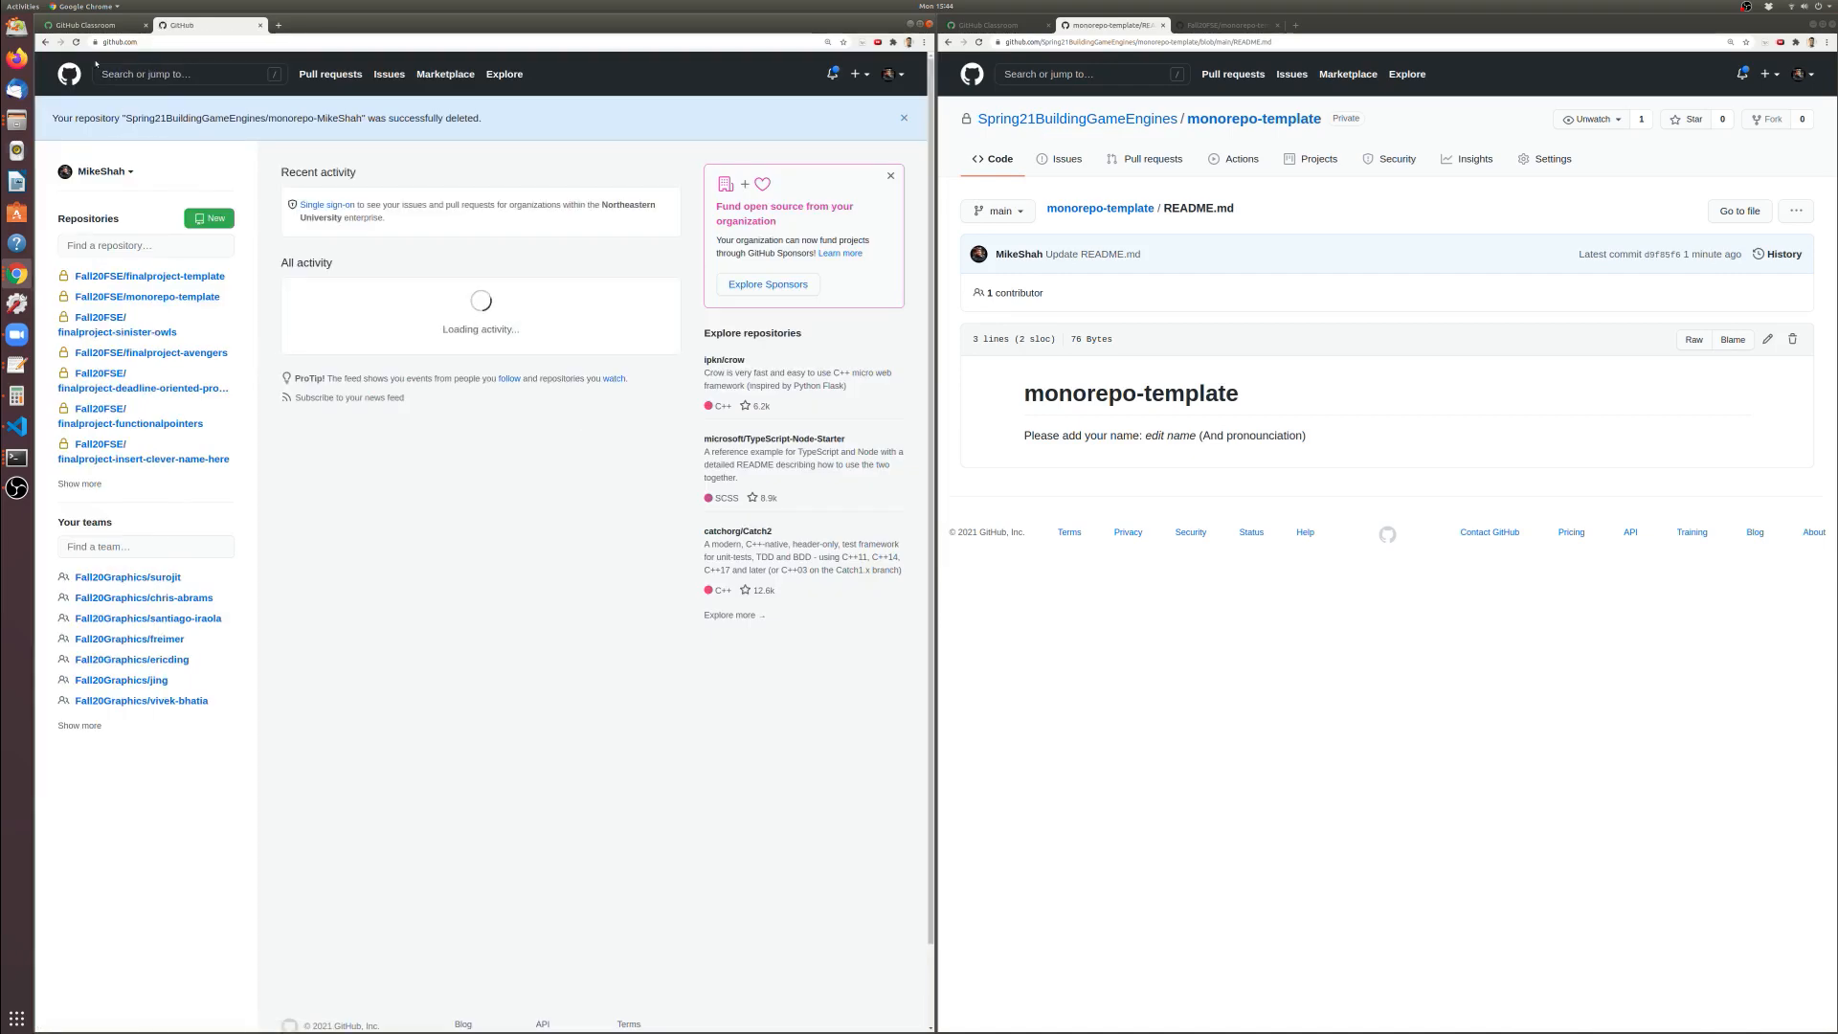
Load the assignment invitation link again in a new tab and refresh the acceptance status page
{"action": "left_click", "coordinate": [92, 25]}
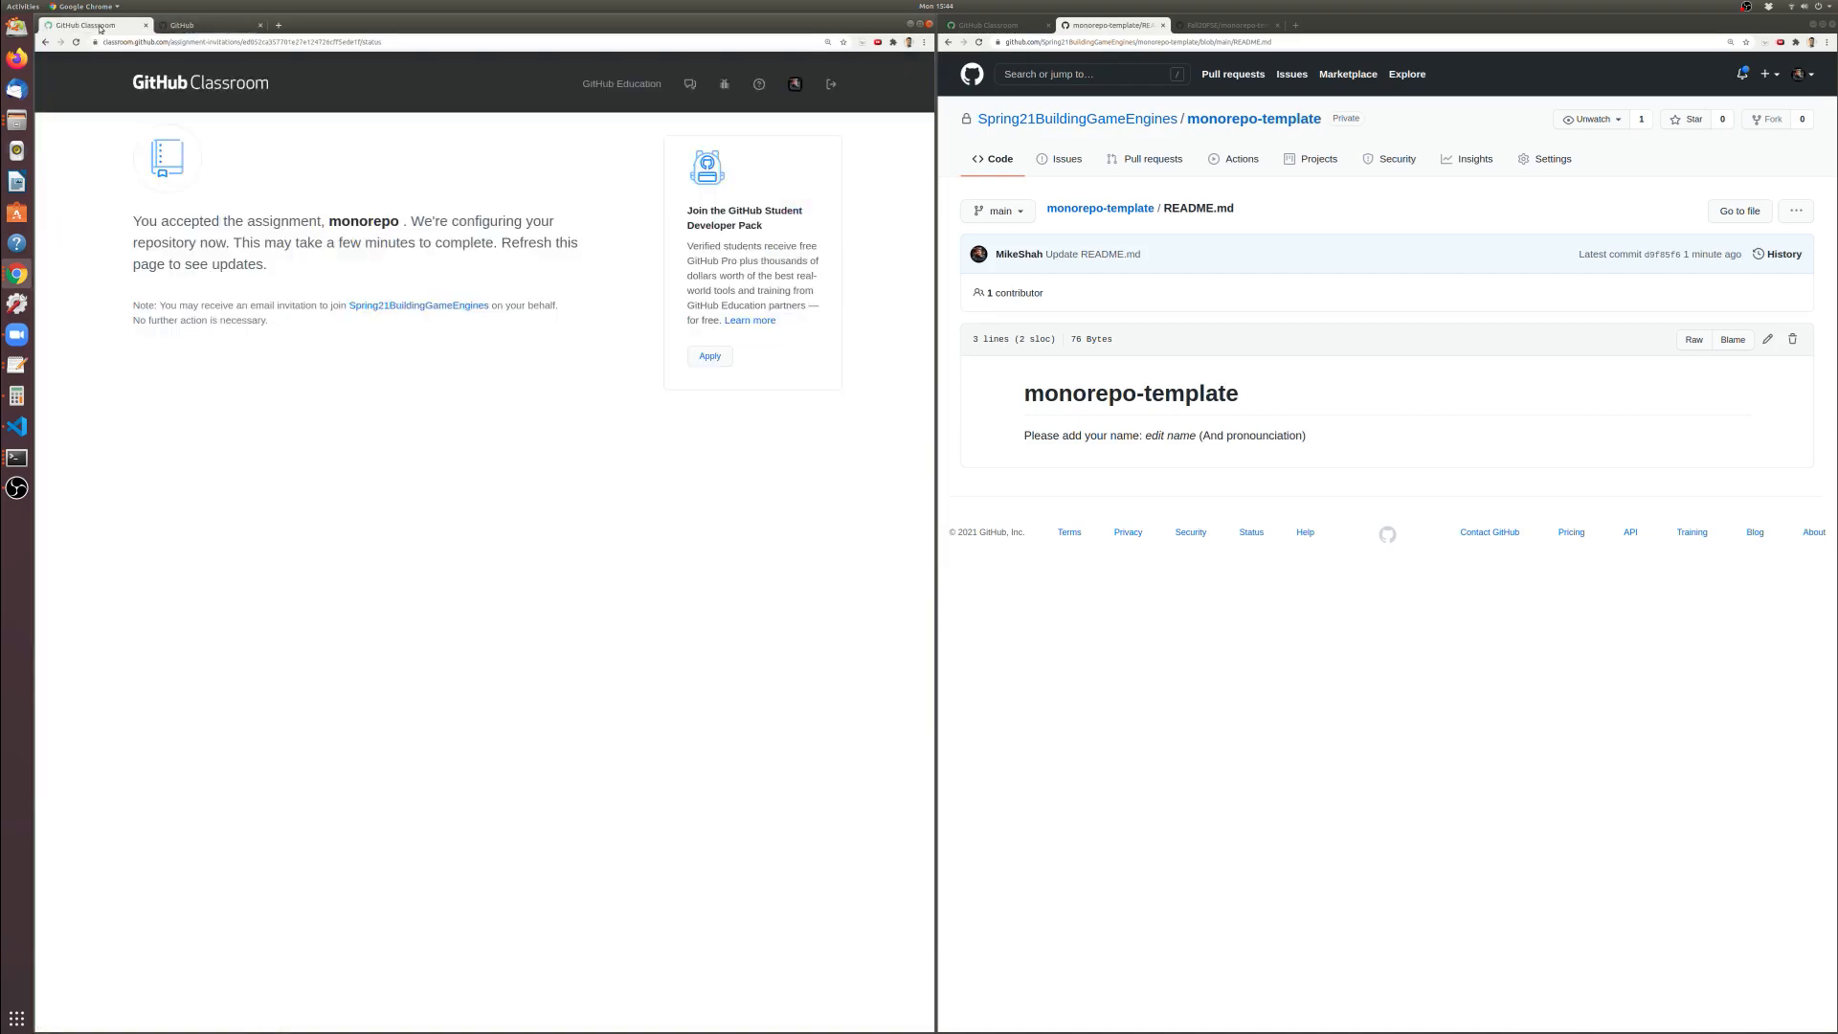
{"action": "left_click", "coordinate": [201, 31]}
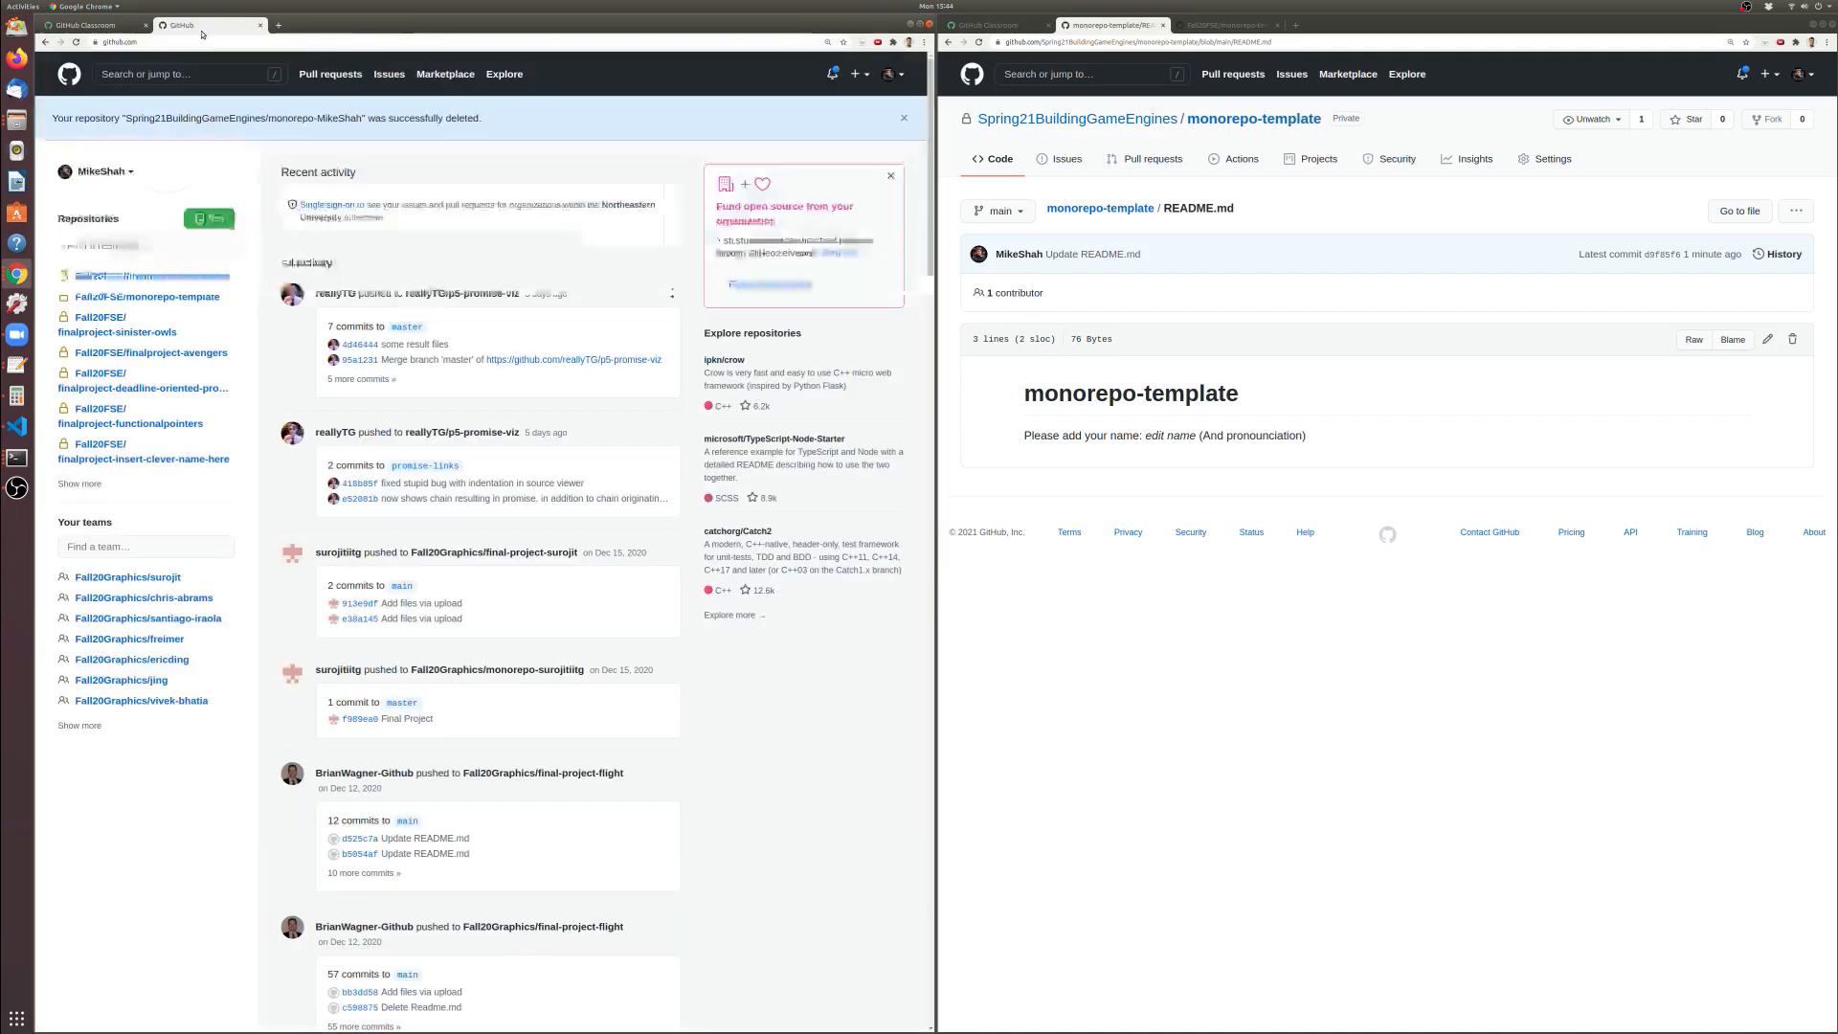
{"action": "left_click", "coordinate": [996, 25]}
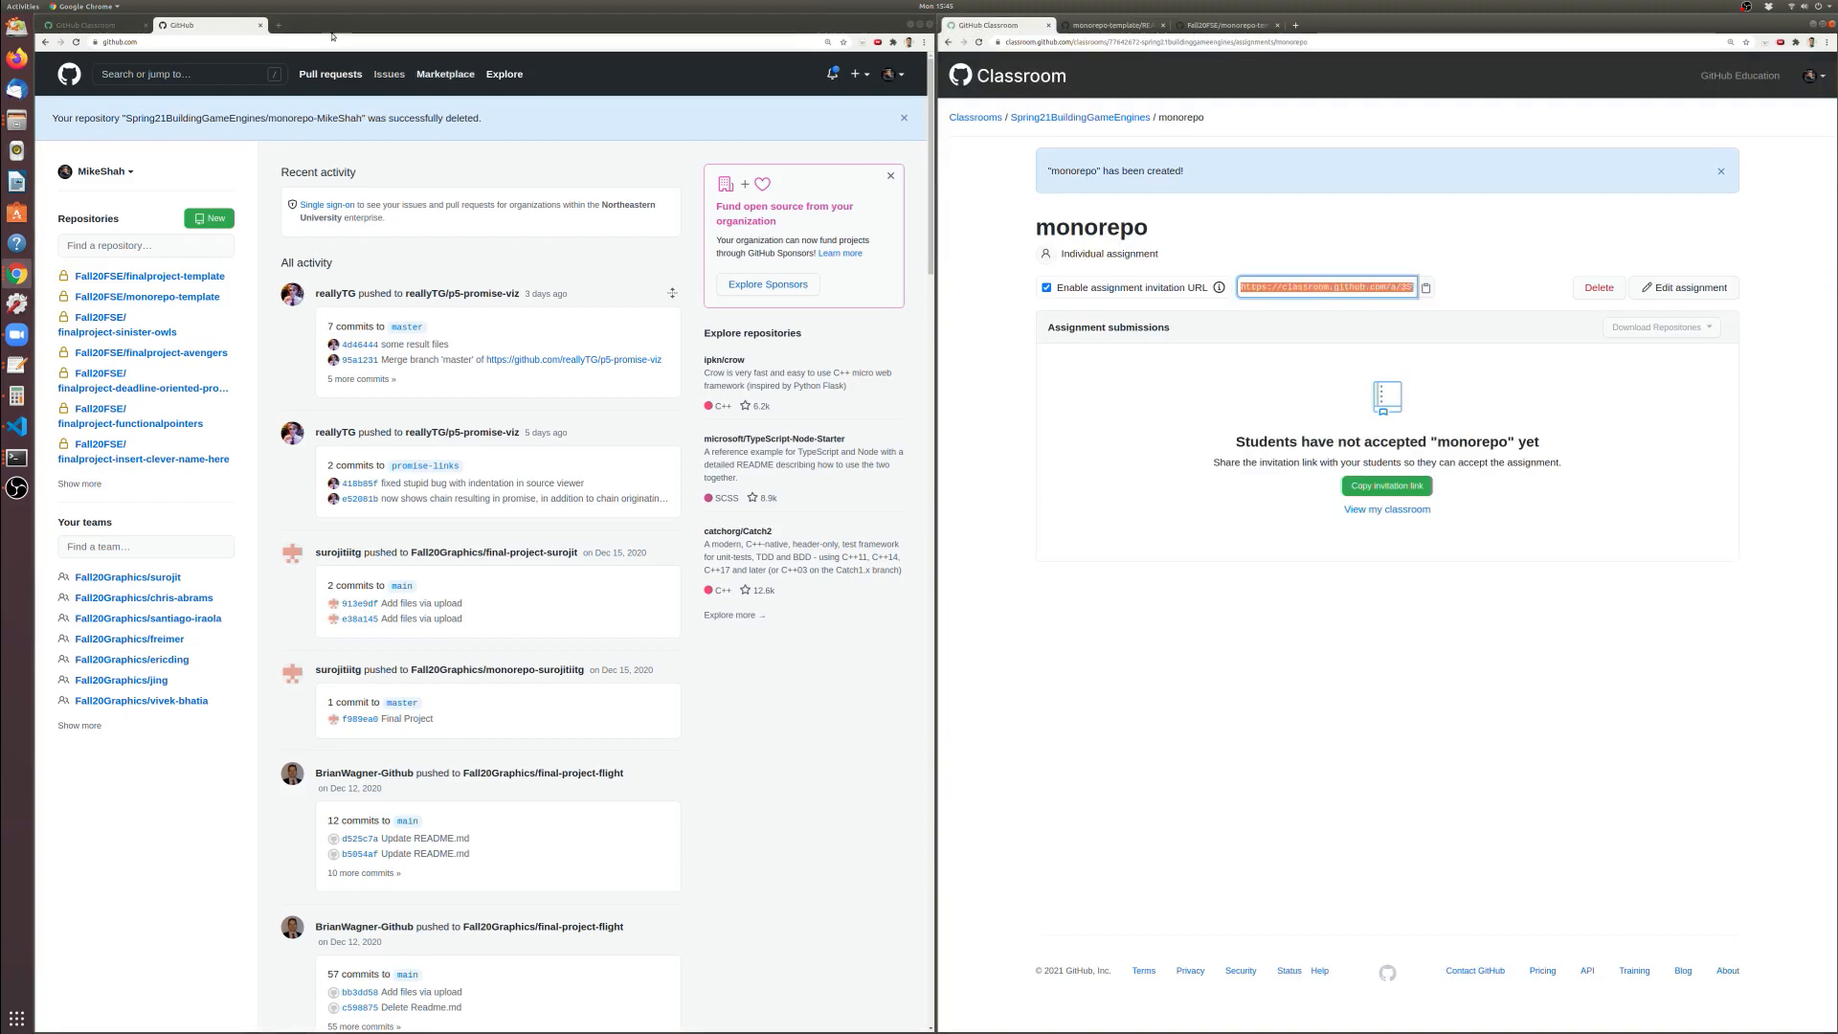
{"action": "left_click", "coordinate": [279, 25]}
{"action": "key", "text": "ctrl+v"}
{"action": "key", "text": "Return"}
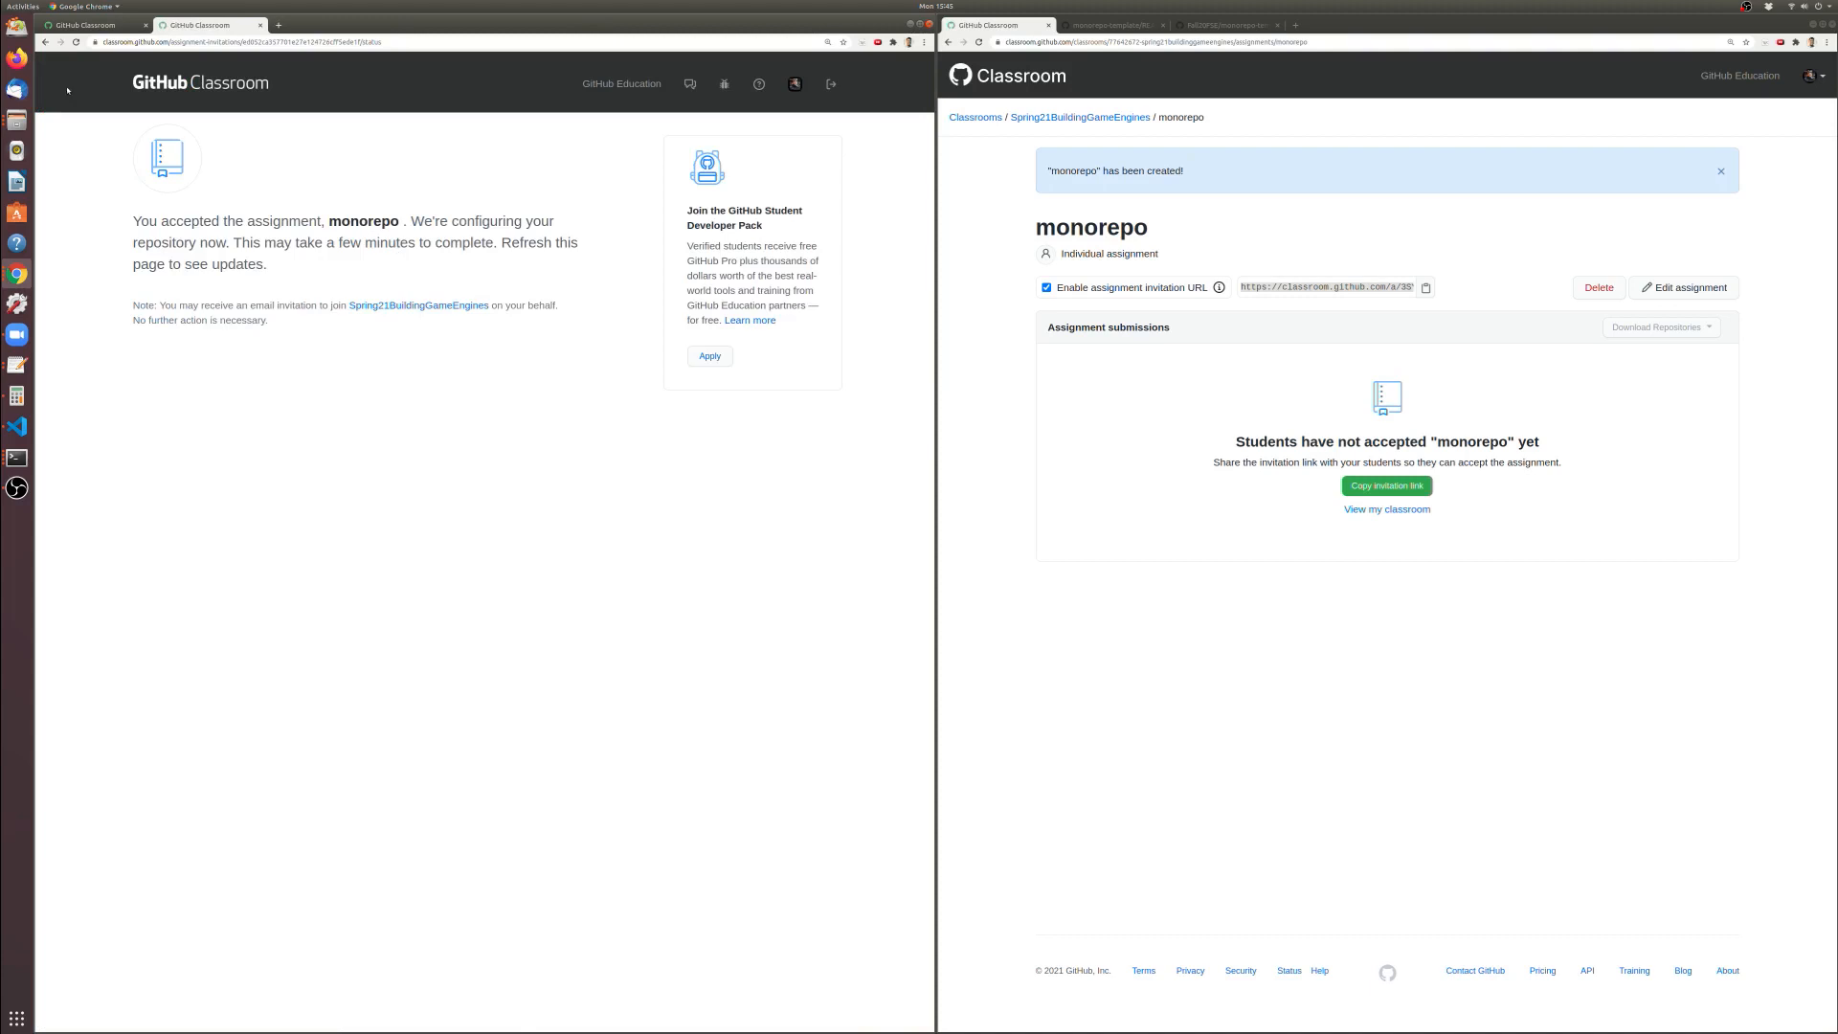
{"action": "left_click", "coordinate": [75, 42]}
{"action": "left_click", "coordinate": [76, 42]}
{"action": "key", "text": "alt+Tab"}
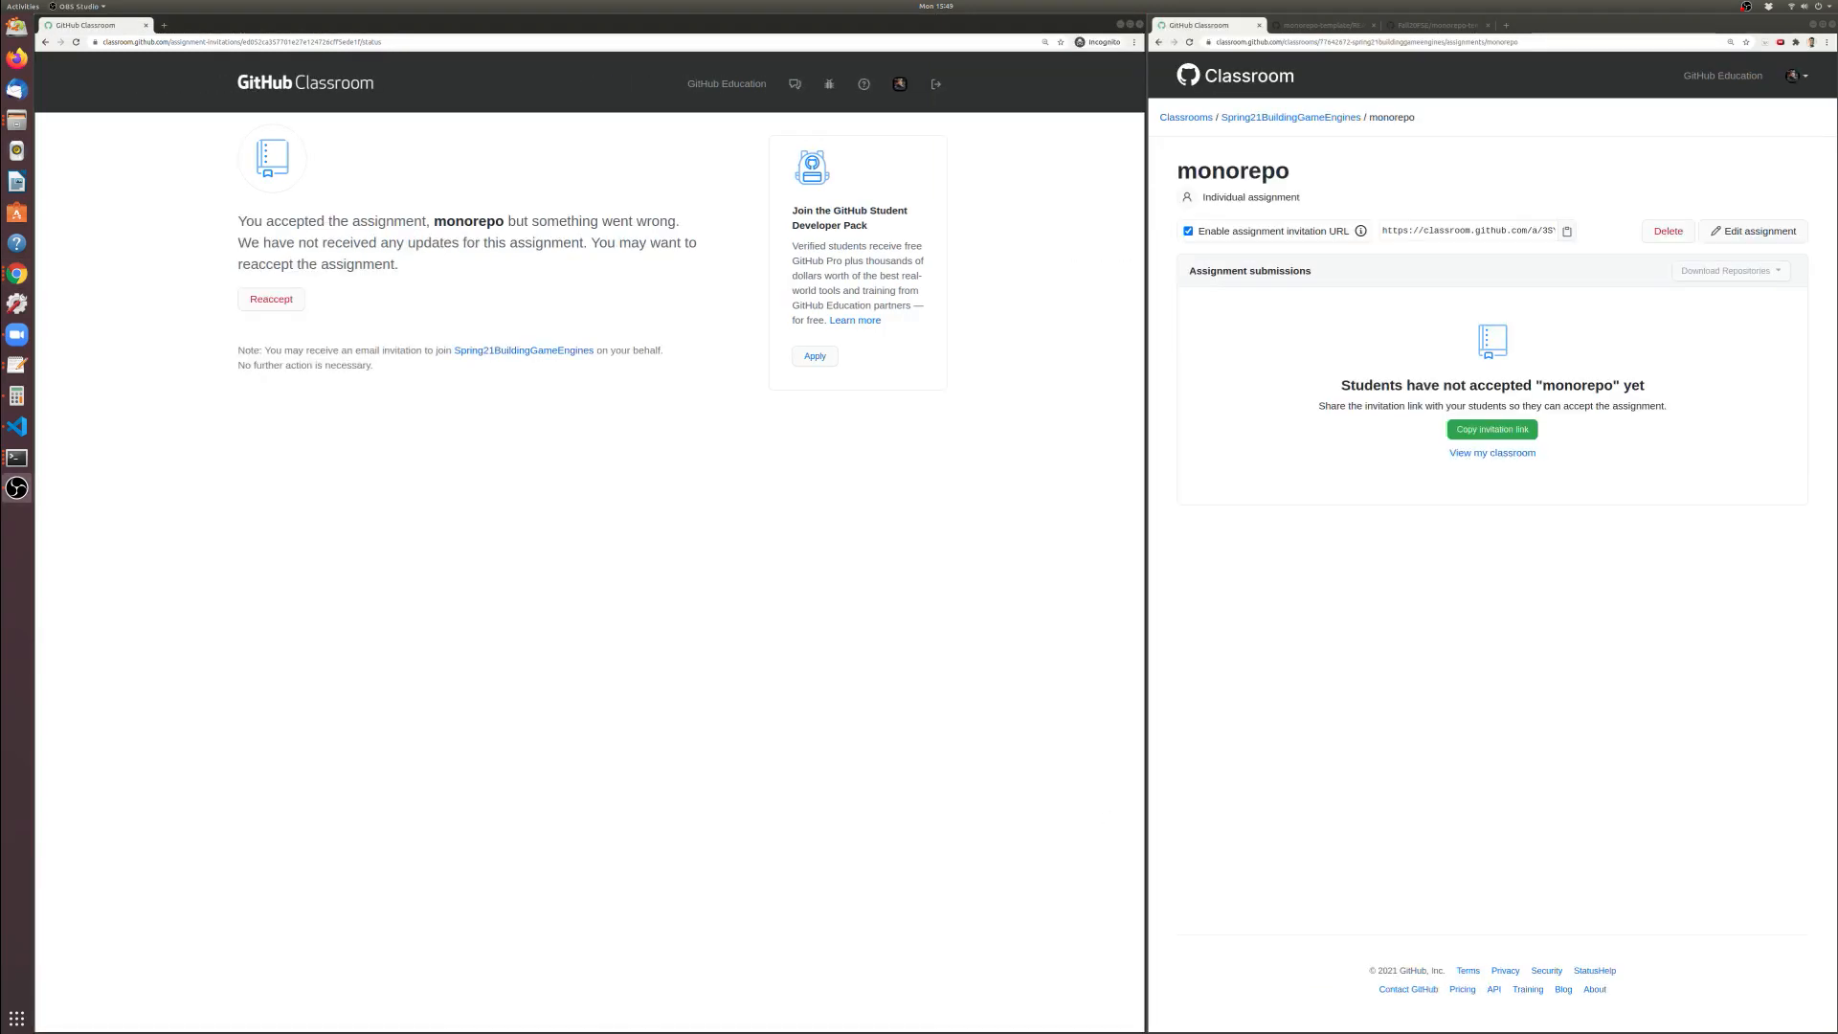
Reaccept the monorepo assignment from the acceptance status page
{"action": "left_click_drag", "start_coordinate": [374, 221], "coordinate": [423, 259]}
{"action": "left_click", "coordinate": [282, 302]}
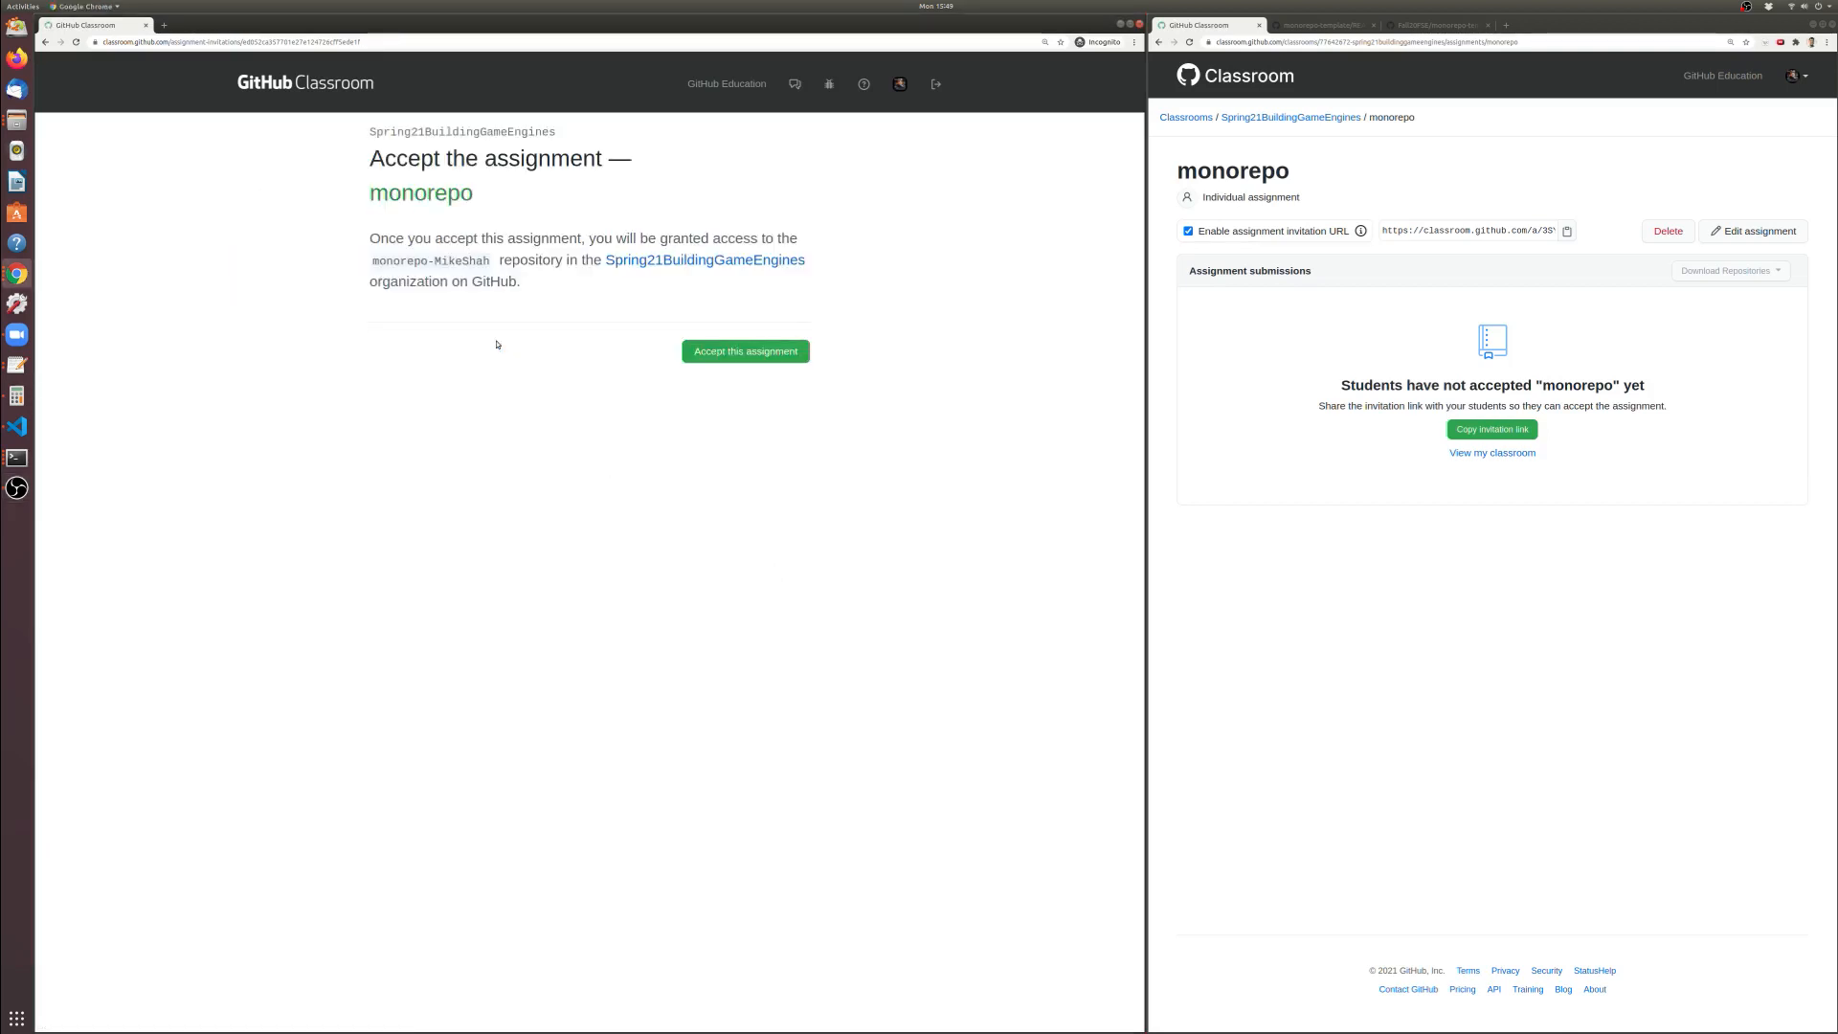
{"action": "left_click", "coordinate": [765, 357]}
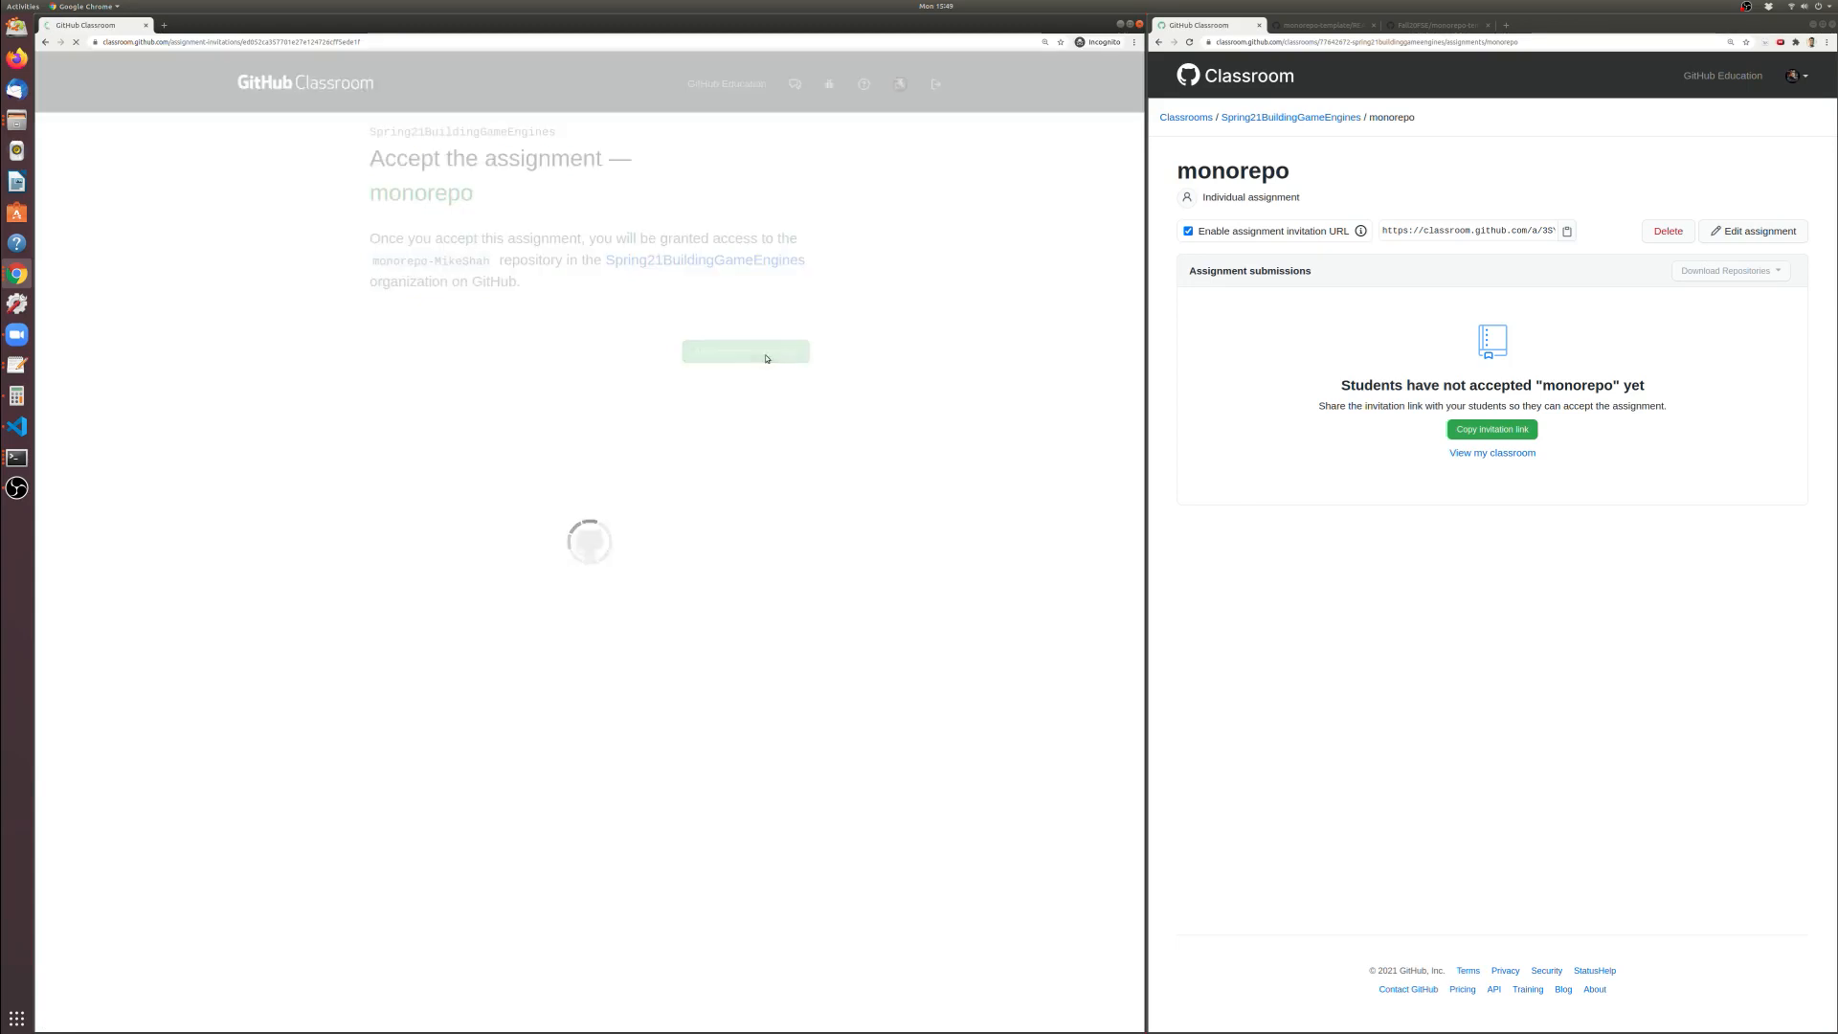
{"action": "left_click_drag", "start_coordinate": [373, 267], "coordinate": [343, 245]}
{"action": "left_click", "coordinate": [512, 278]}
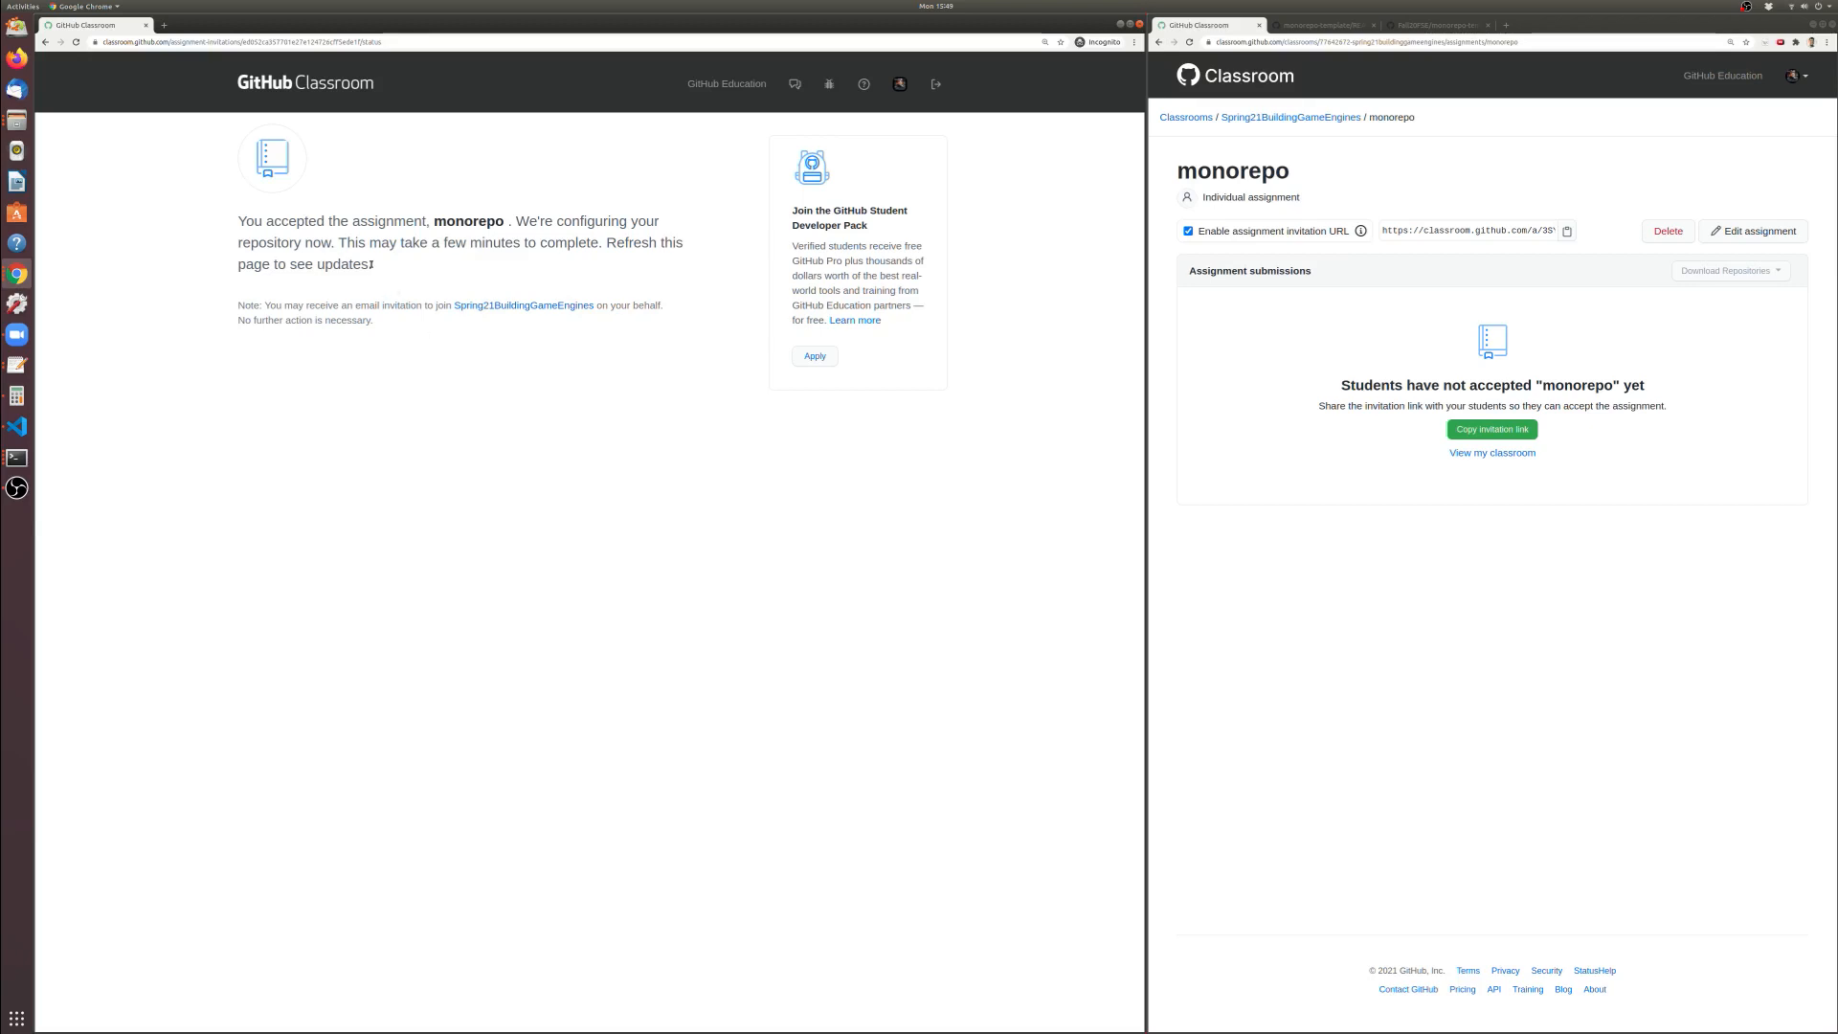
Refresh the acceptance status page and open the student's assignment repository
{"action": "left_click", "coordinate": [1452, 231]}
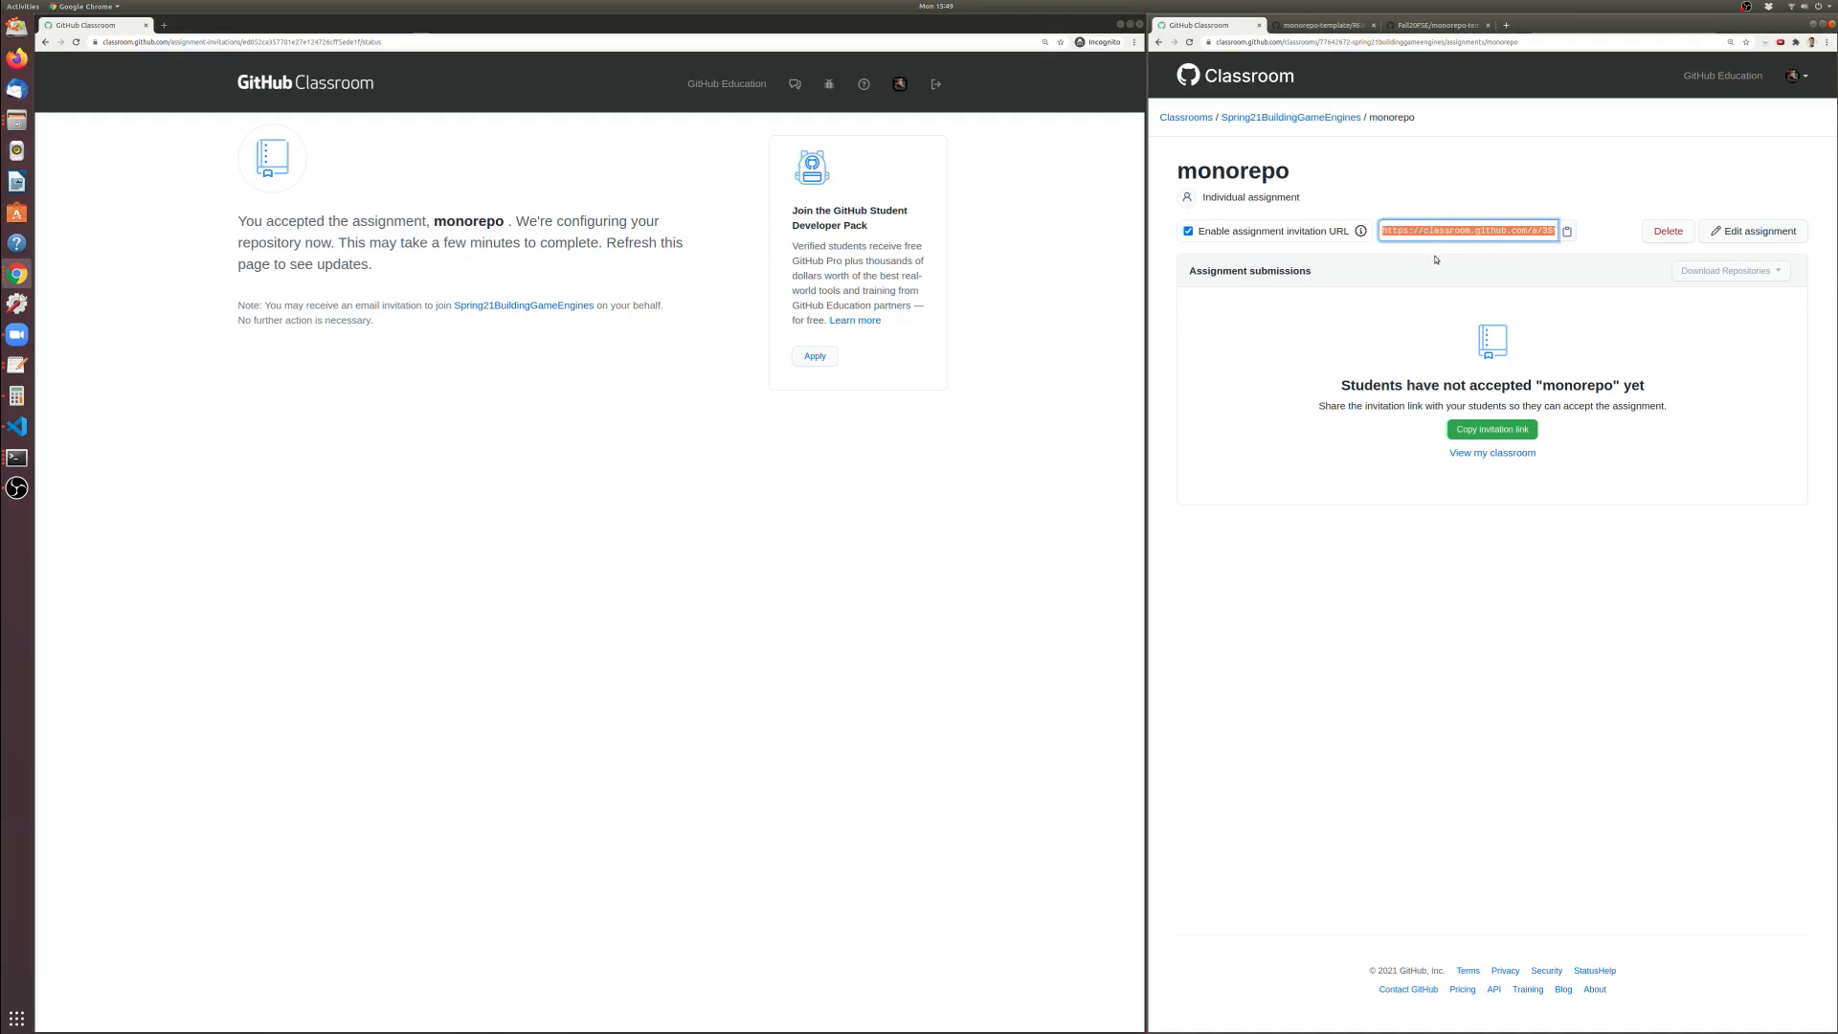
{"action": "left_click", "coordinate": [680, 450]}
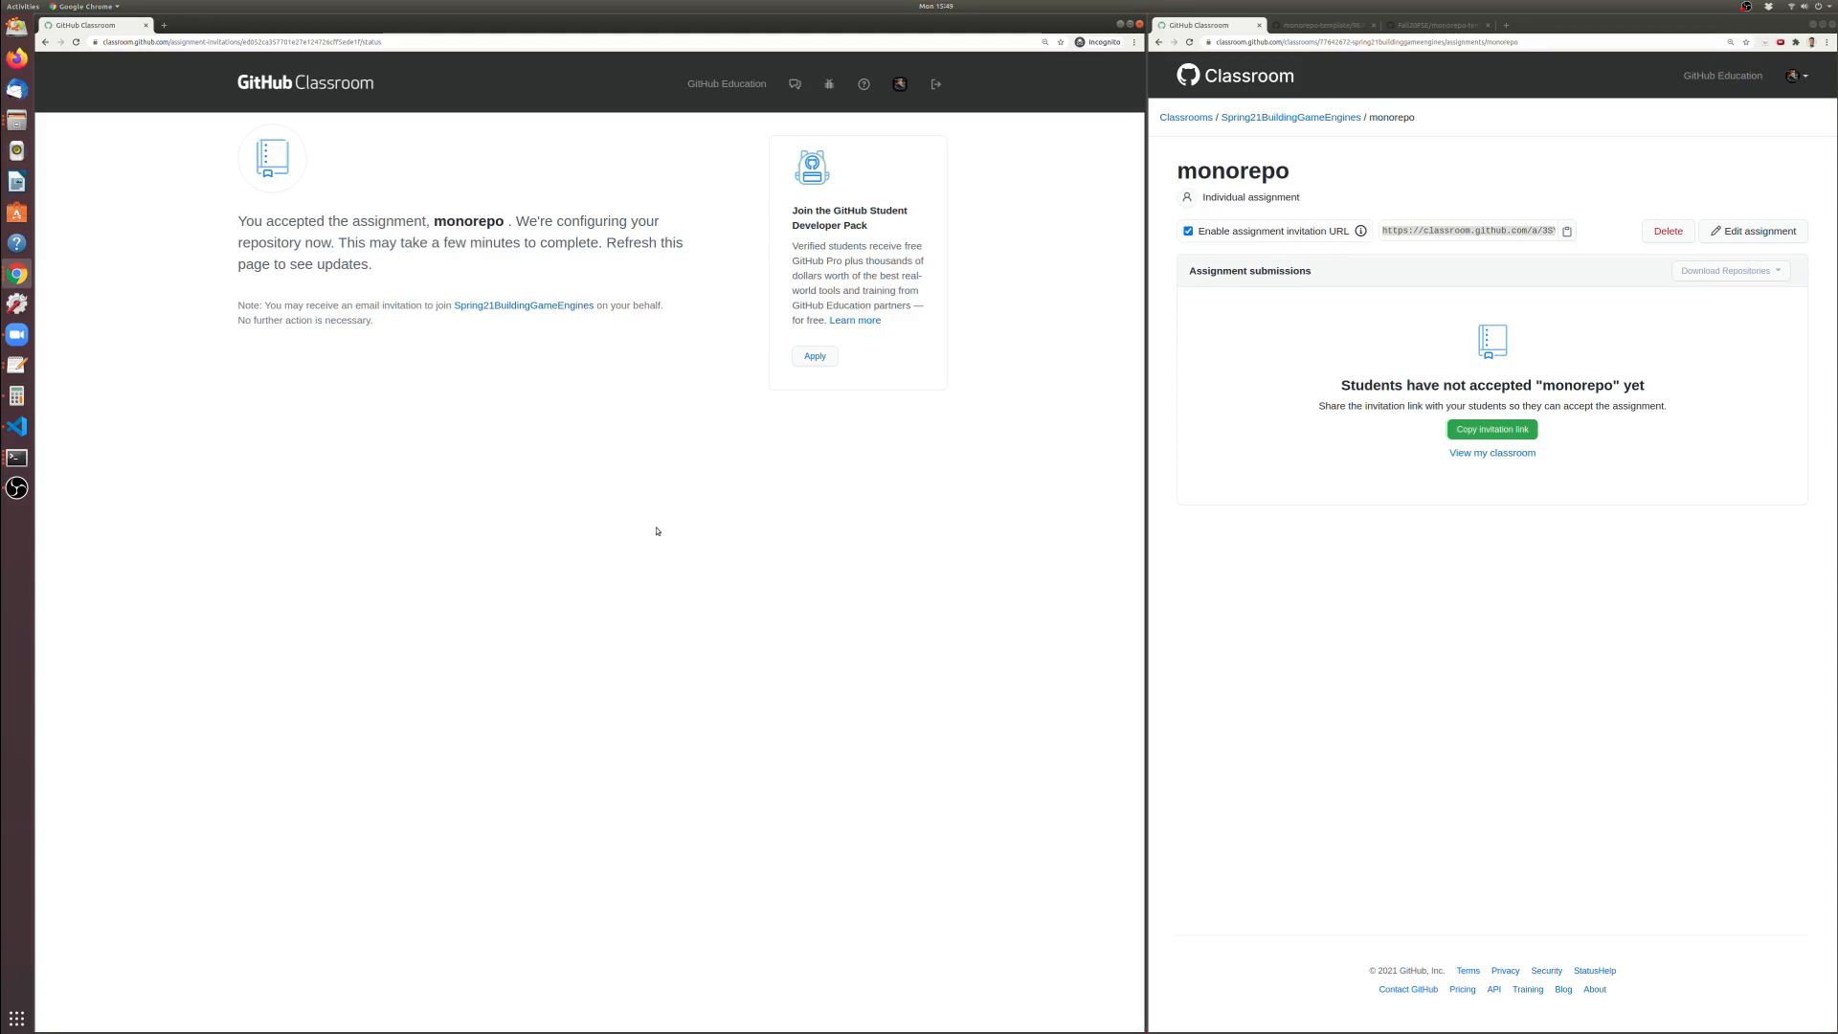
{"action": "left_click", "coordinate": [76, 42]}
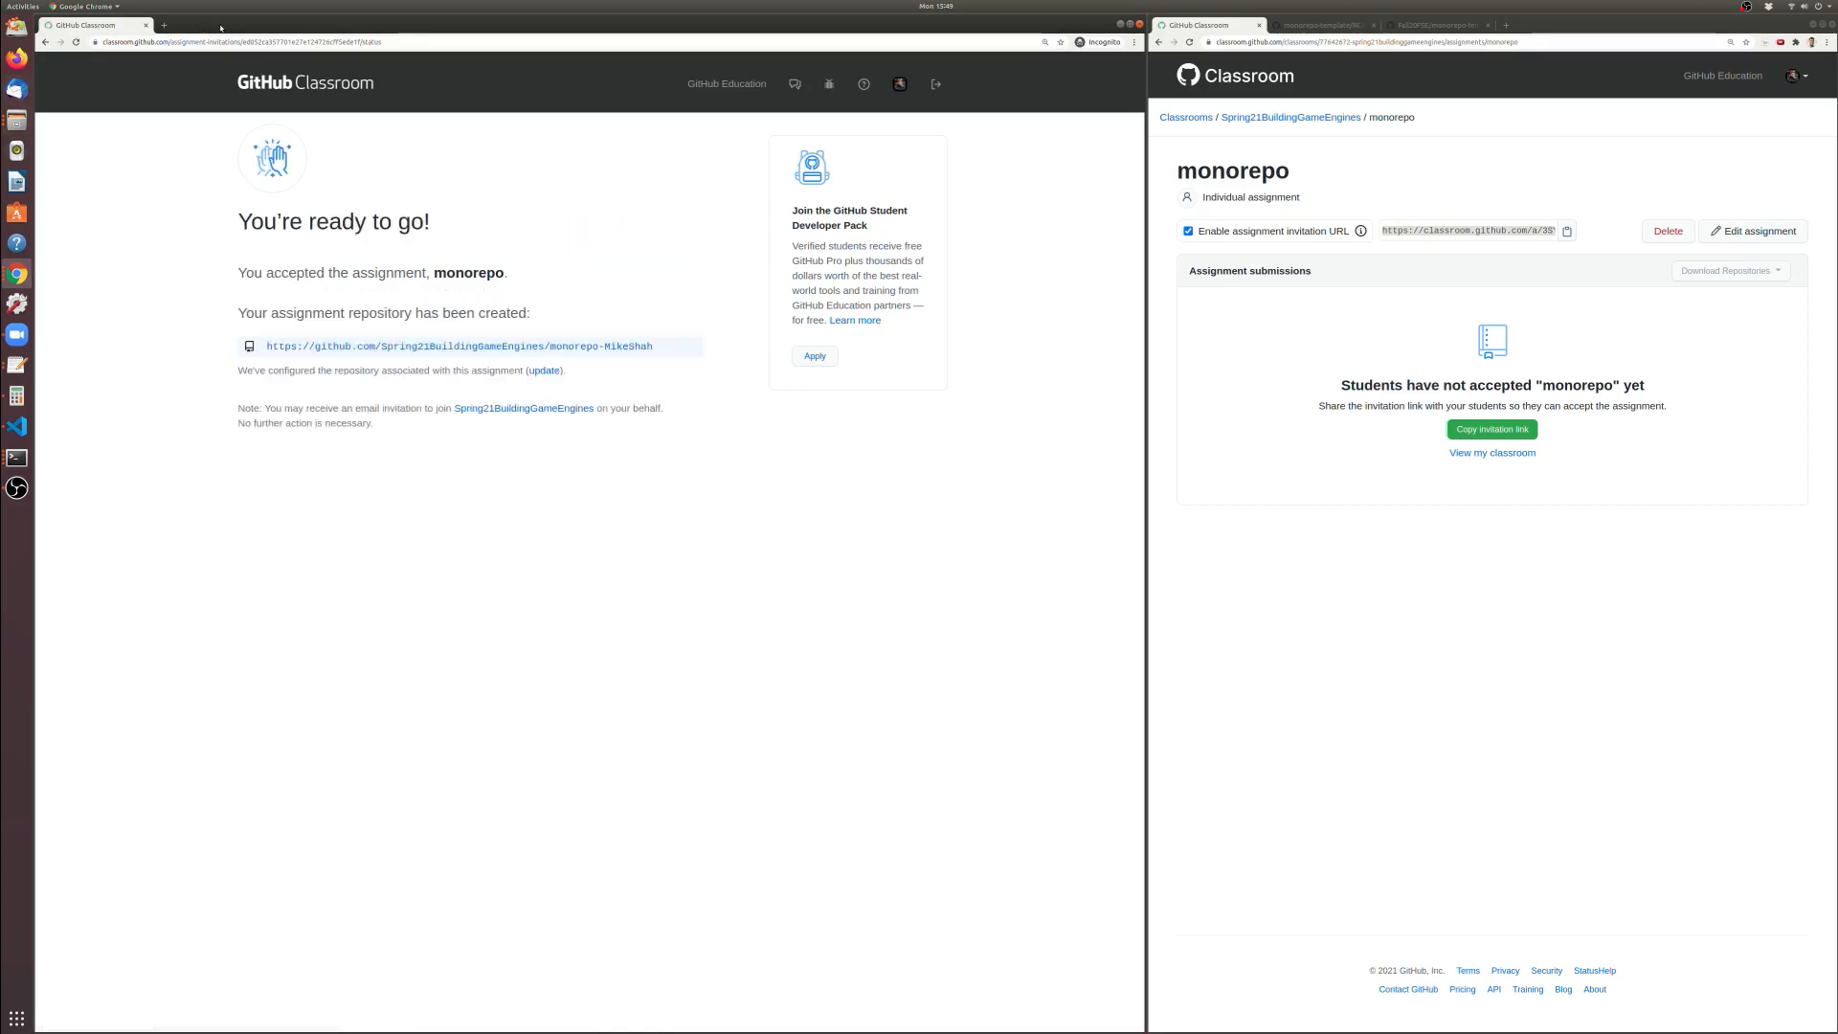
{"action": "left_click_drag", "start_coordinate": [241, 221], "coordinate": [425, 223]}
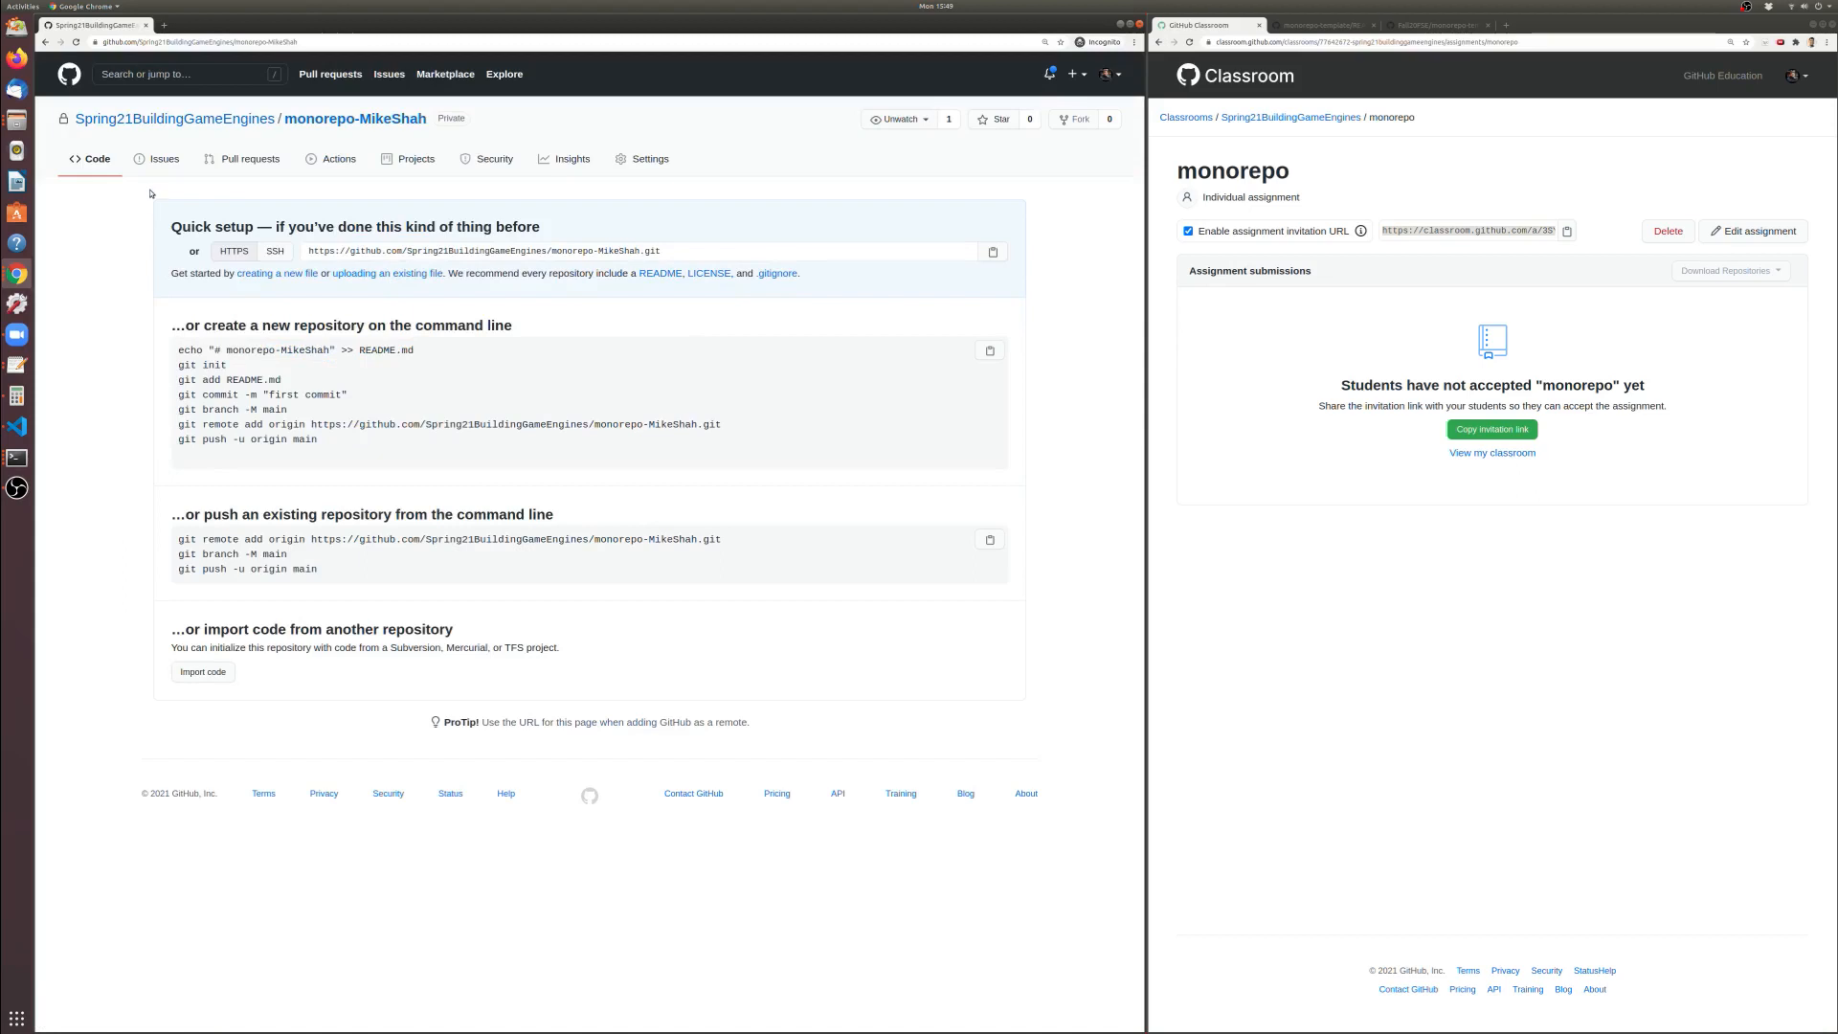
{"action": "left_click", "coordinate": [85, 172]}
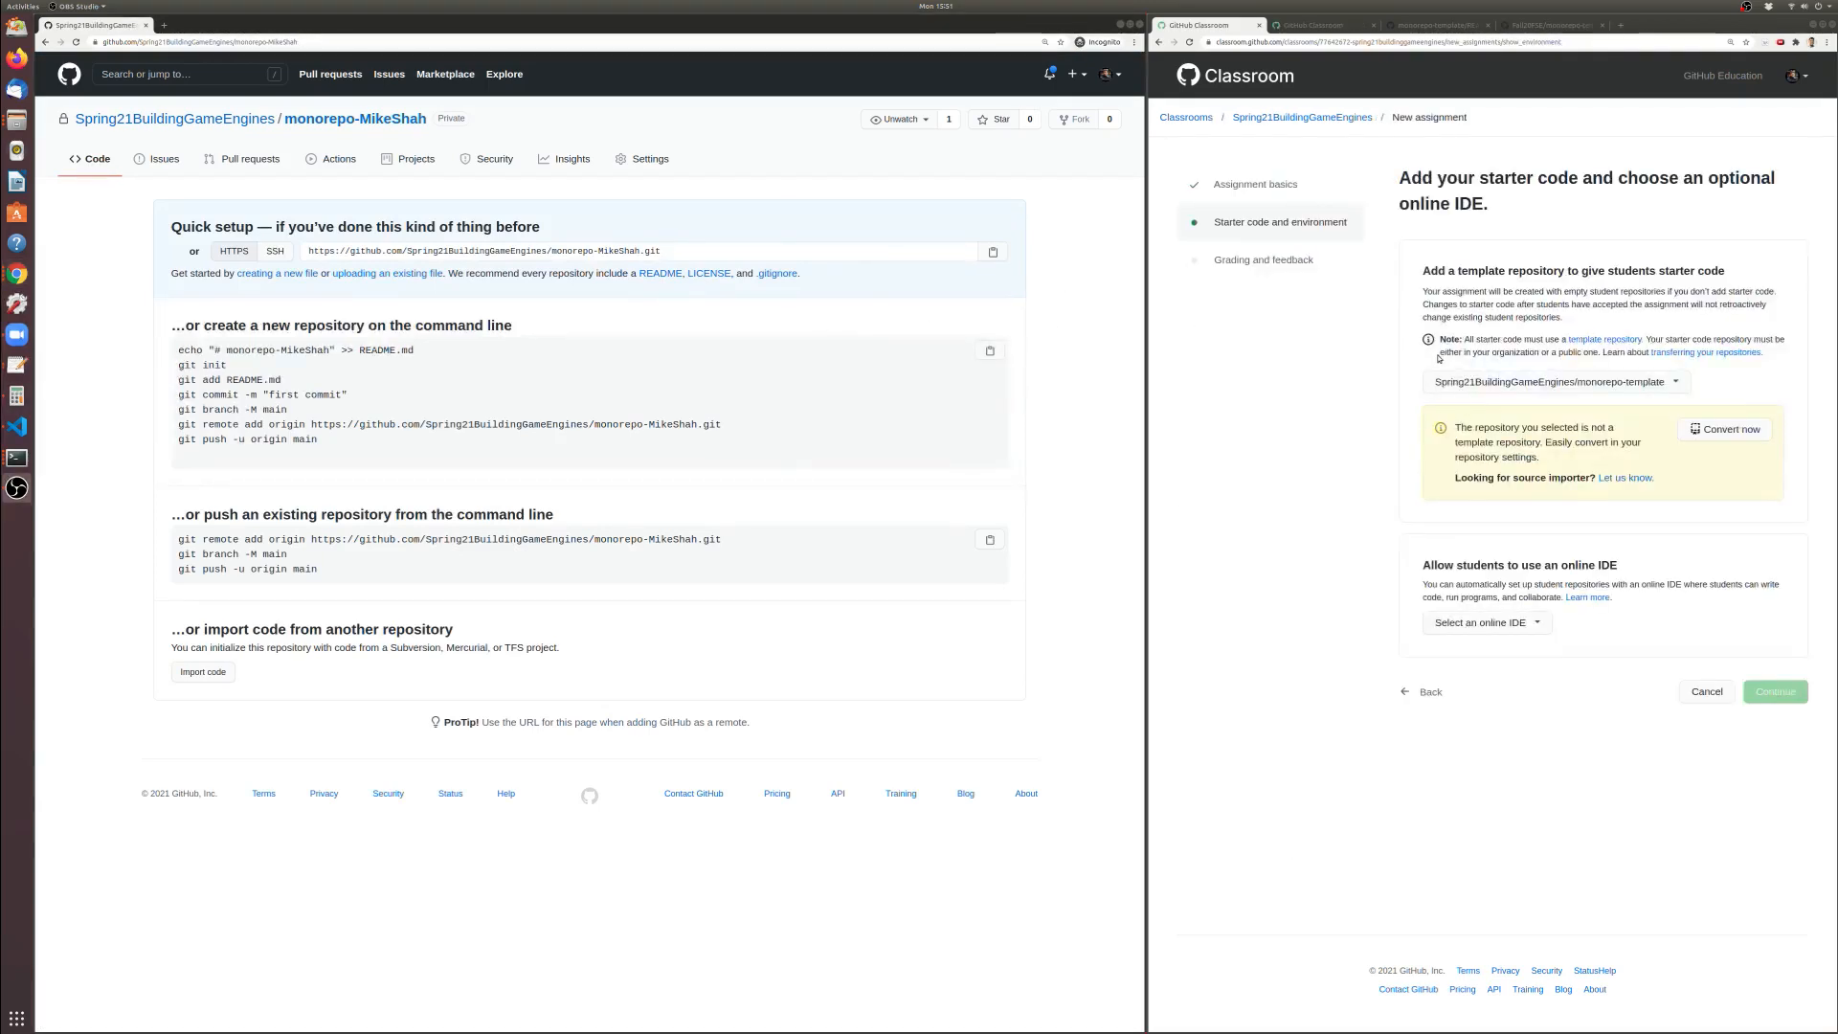
Compare the new assignment's starter-code template setting with the command-line setup instructions in the student's repository
{"action": "triple_click", "coordinate": [1441, 272]}
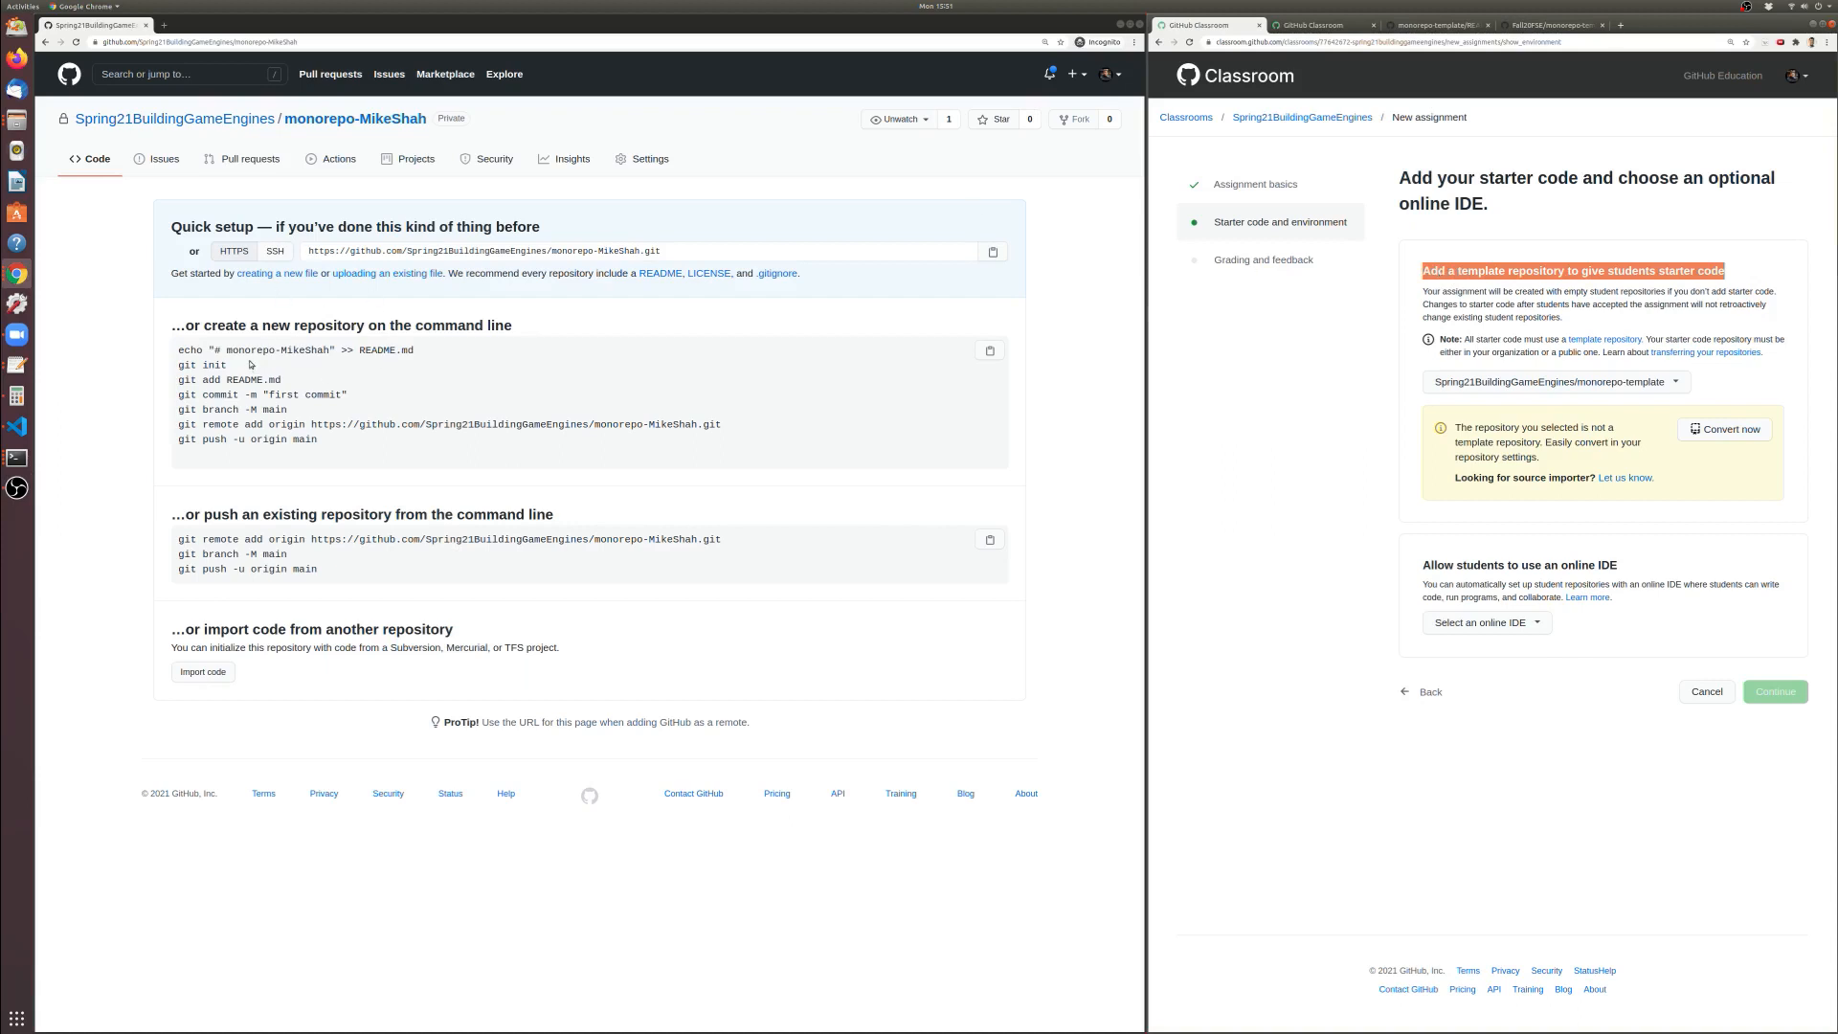
{"action": "left_click_drag", "start_coordinate": [178, 348], "coordinate": [336, 475]}
{"action": "left_click", "coordinate": [627, 372]}
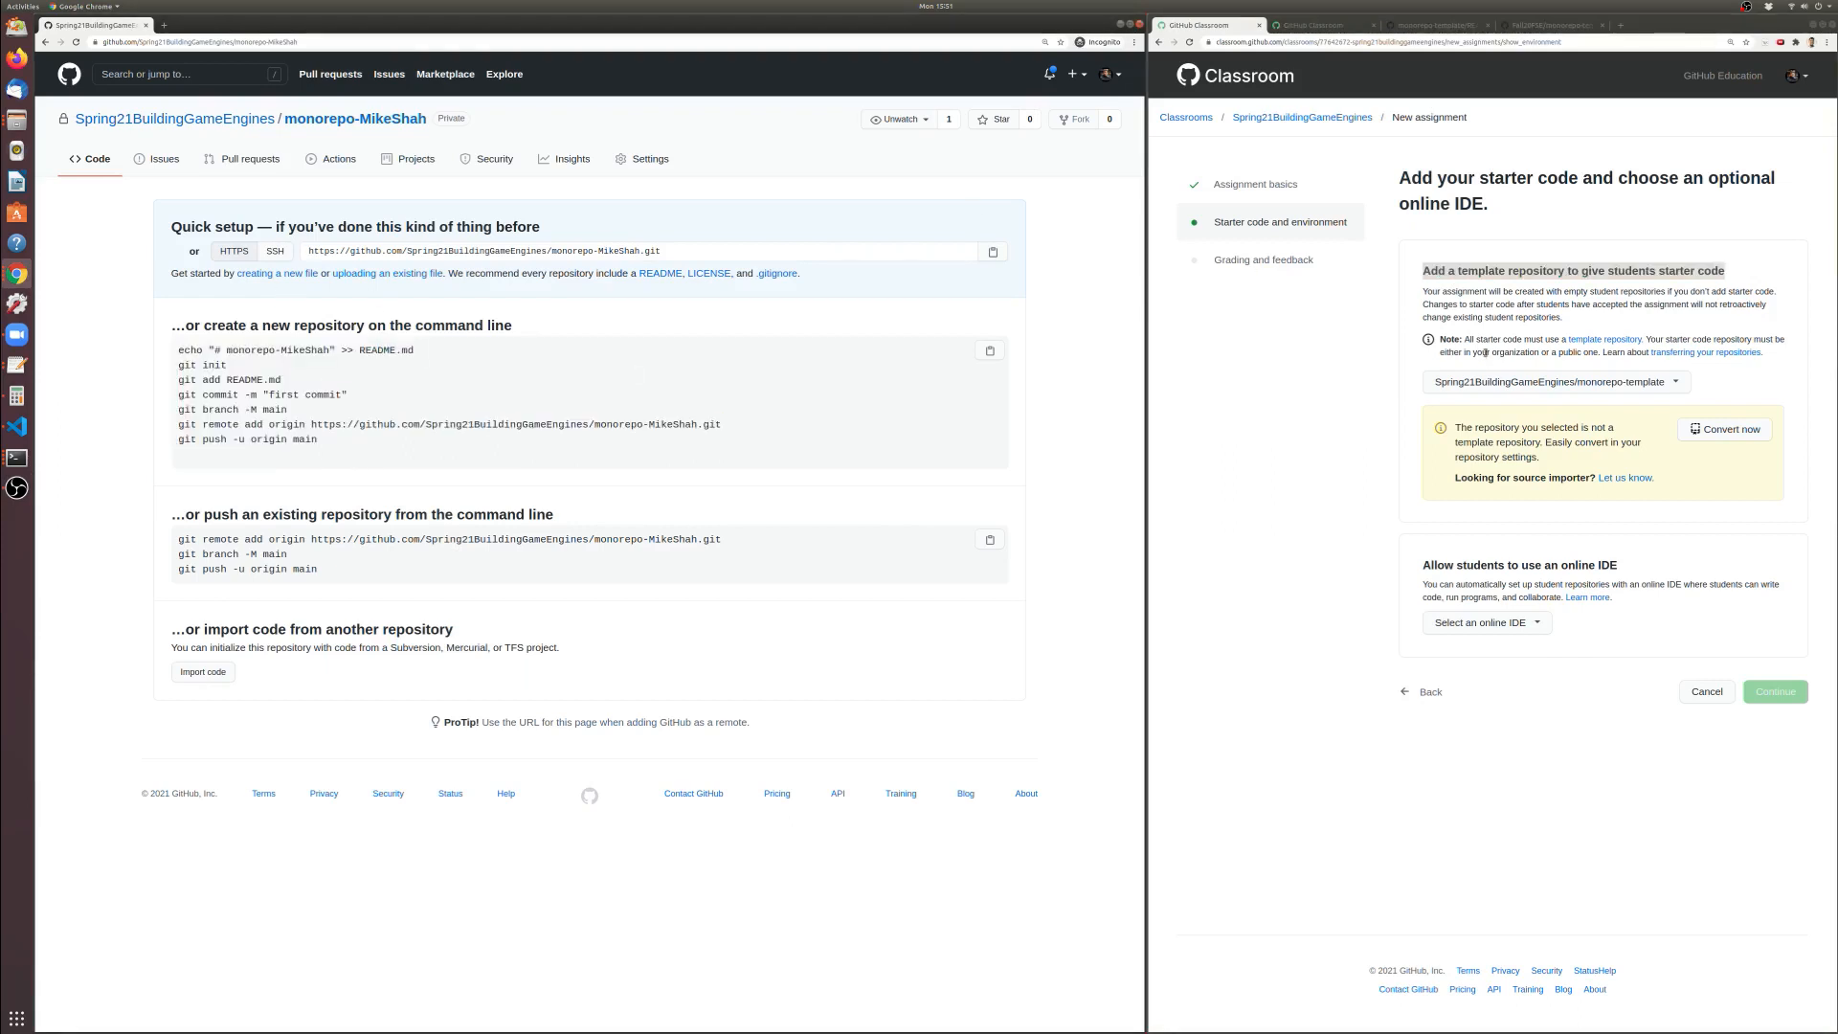
Convert monorepo-template from the new assignment's starter-code setup by enabling the Template repository option in its settings
{"action": "left_click_drag", "start_coordinate": [1562, 340], "coordinate": [1642, 341]}
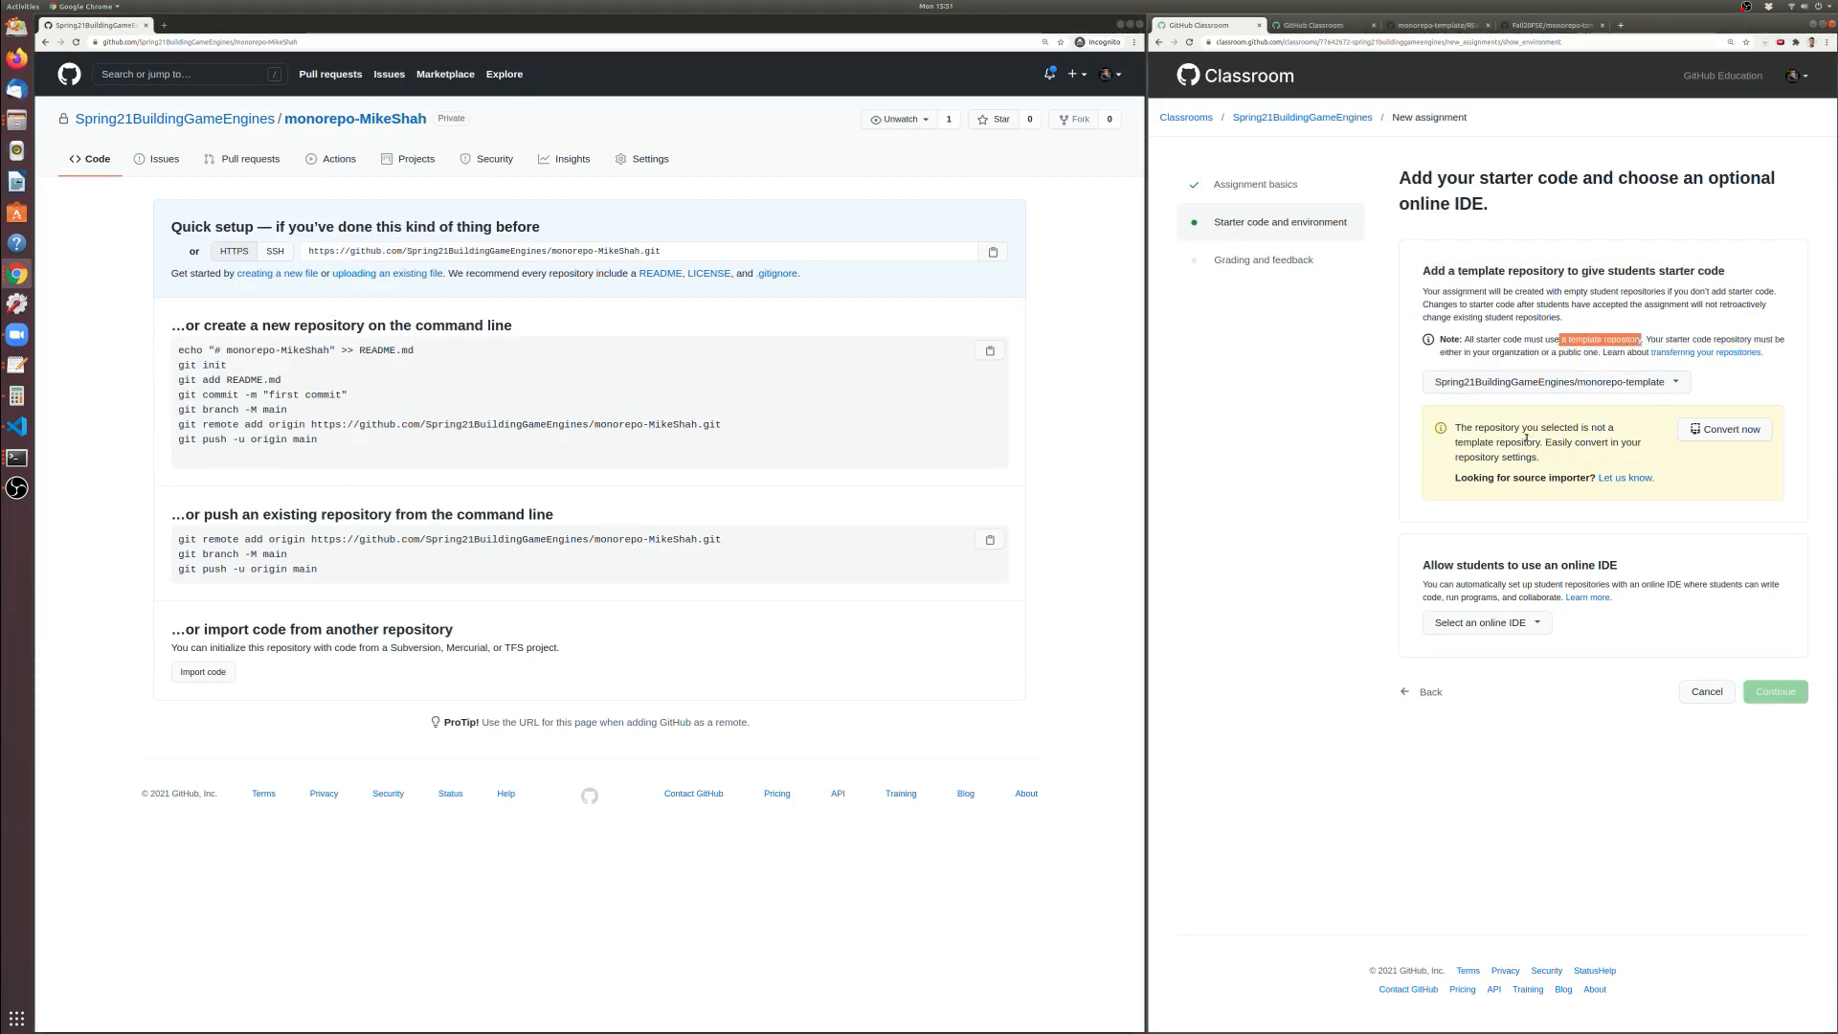
{"action": "left_click_drag", "start_coordinate": [1519, 430], "coordinate": [1529, 446]}
{"action": "left_click", "coordinate": [1604, 453]}
{"action": "left_click", "coordinate": [1727, 432]}
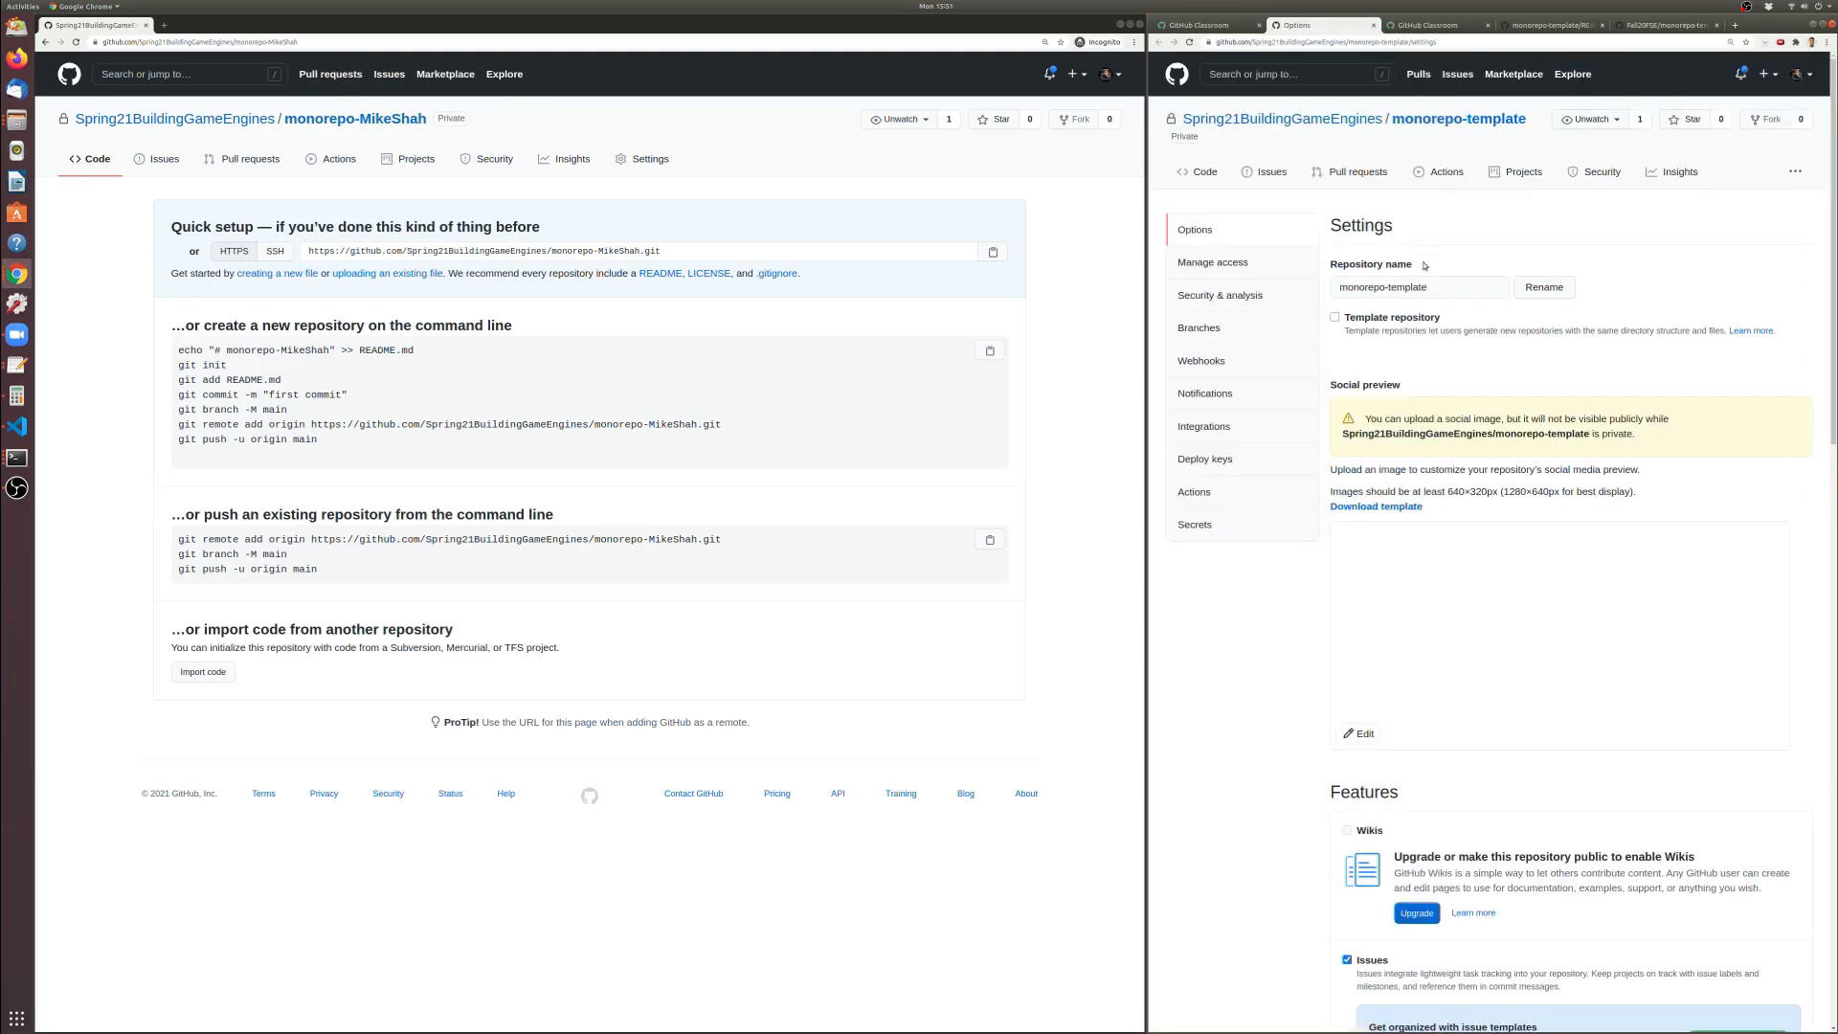
{"action": "left_click", "coordinate": [1420, 320]}
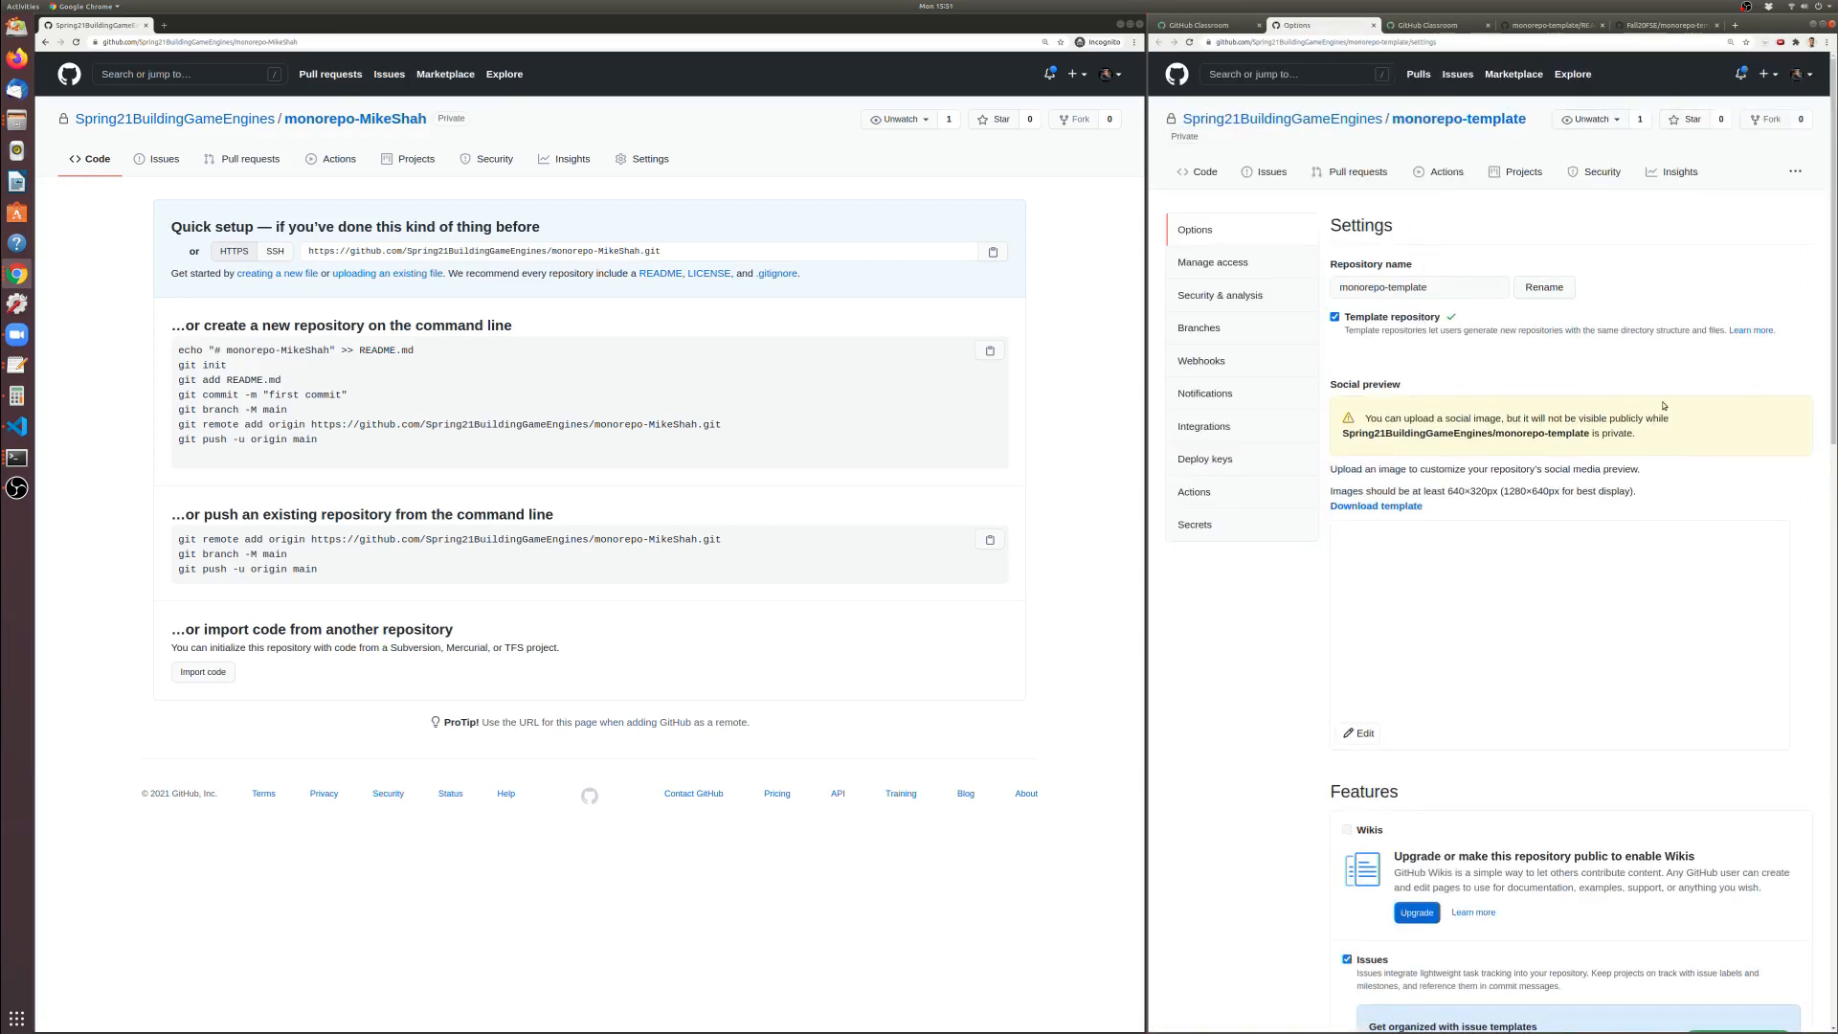
Review the general options and access management settings of the monorepo-template repository
{"action": "scroll", "coordinate": [1778, 497], "scroll_direction": "down", "scroll_amount": 5}
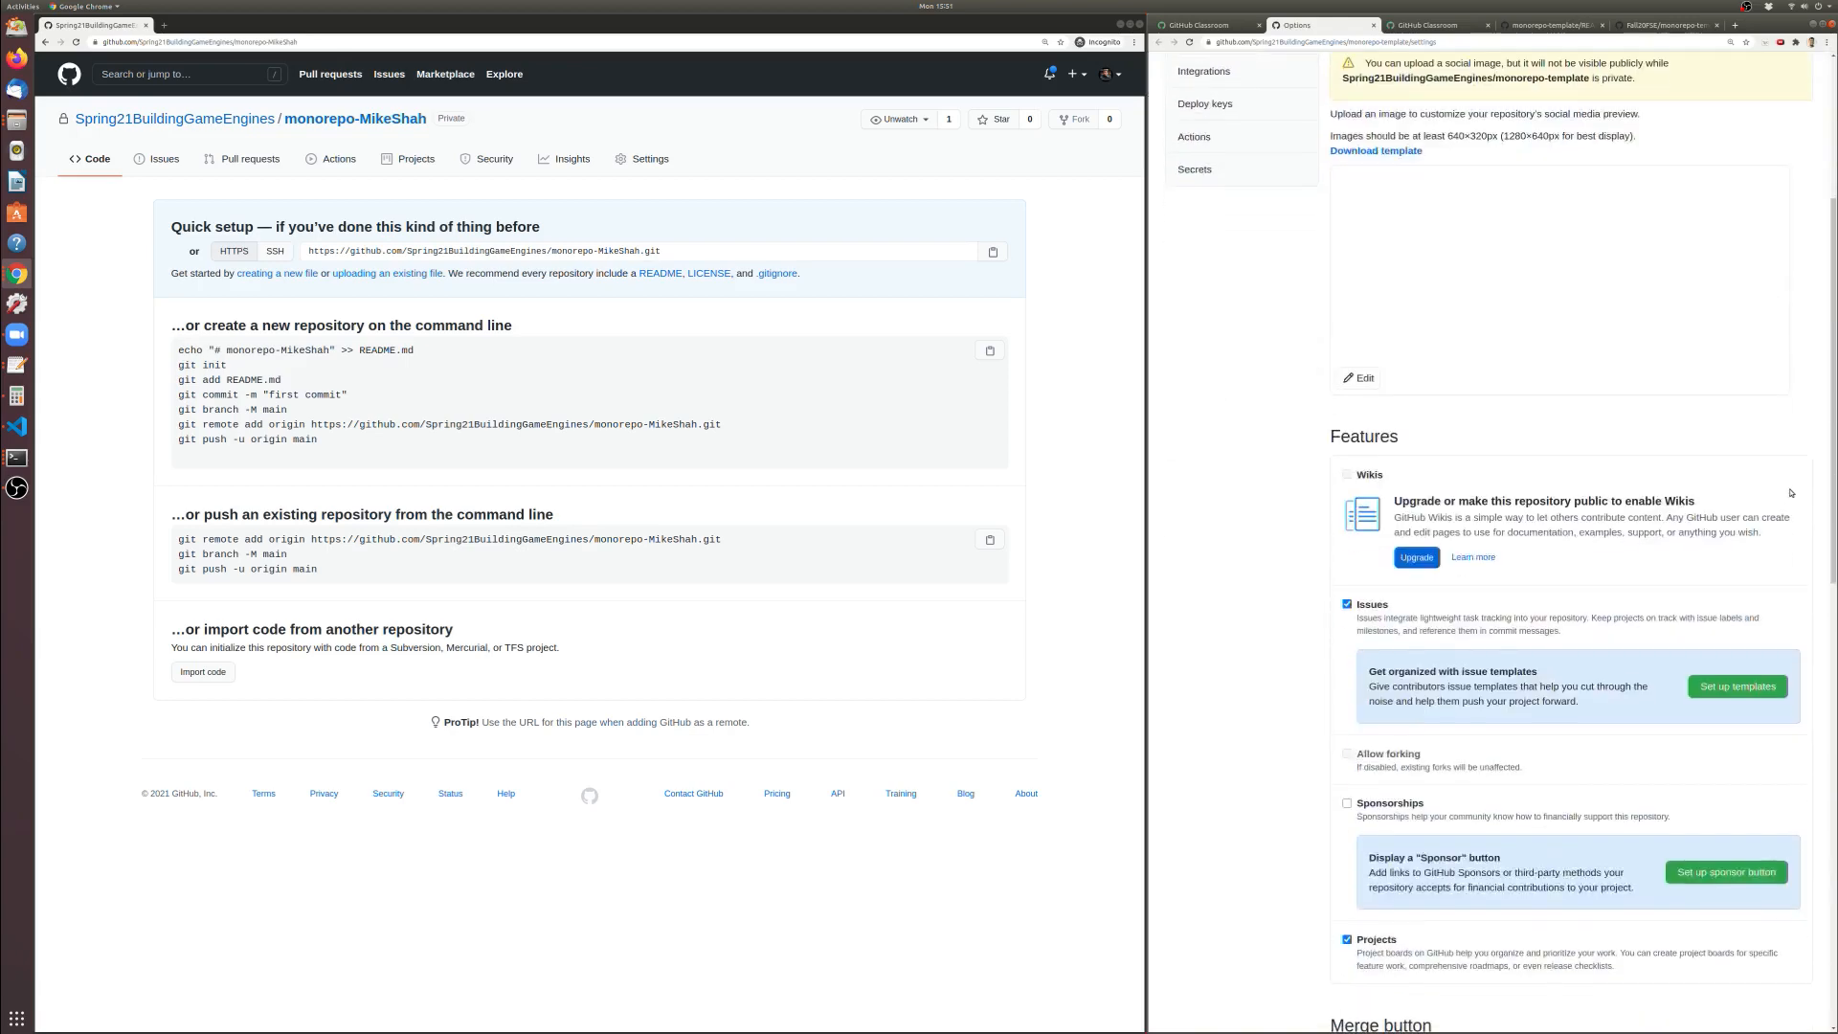
{"action": "scroll", "coordinate": [1806, 486], "scroll_direction": "down", "scroll_amount": 5}
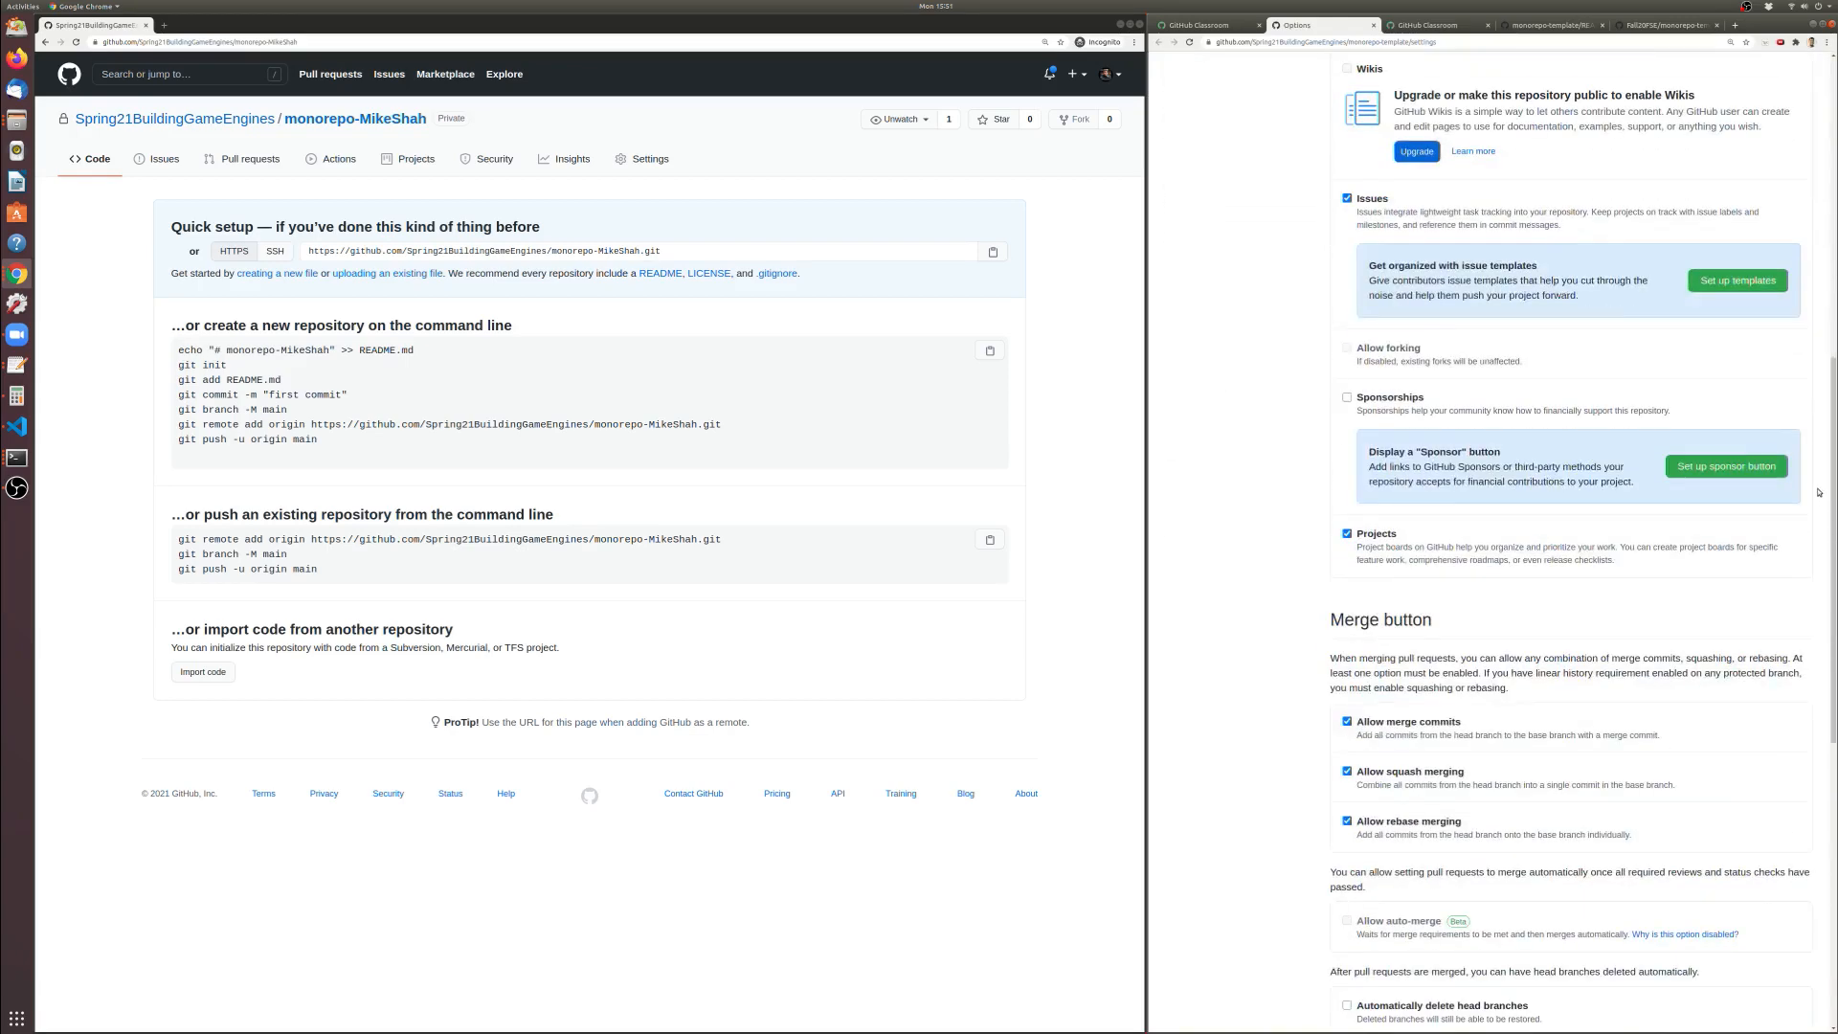
{"action": "scroll", "coordinate": [1818, 492], "scroll_direction": "up", "scroll_amount": 10}
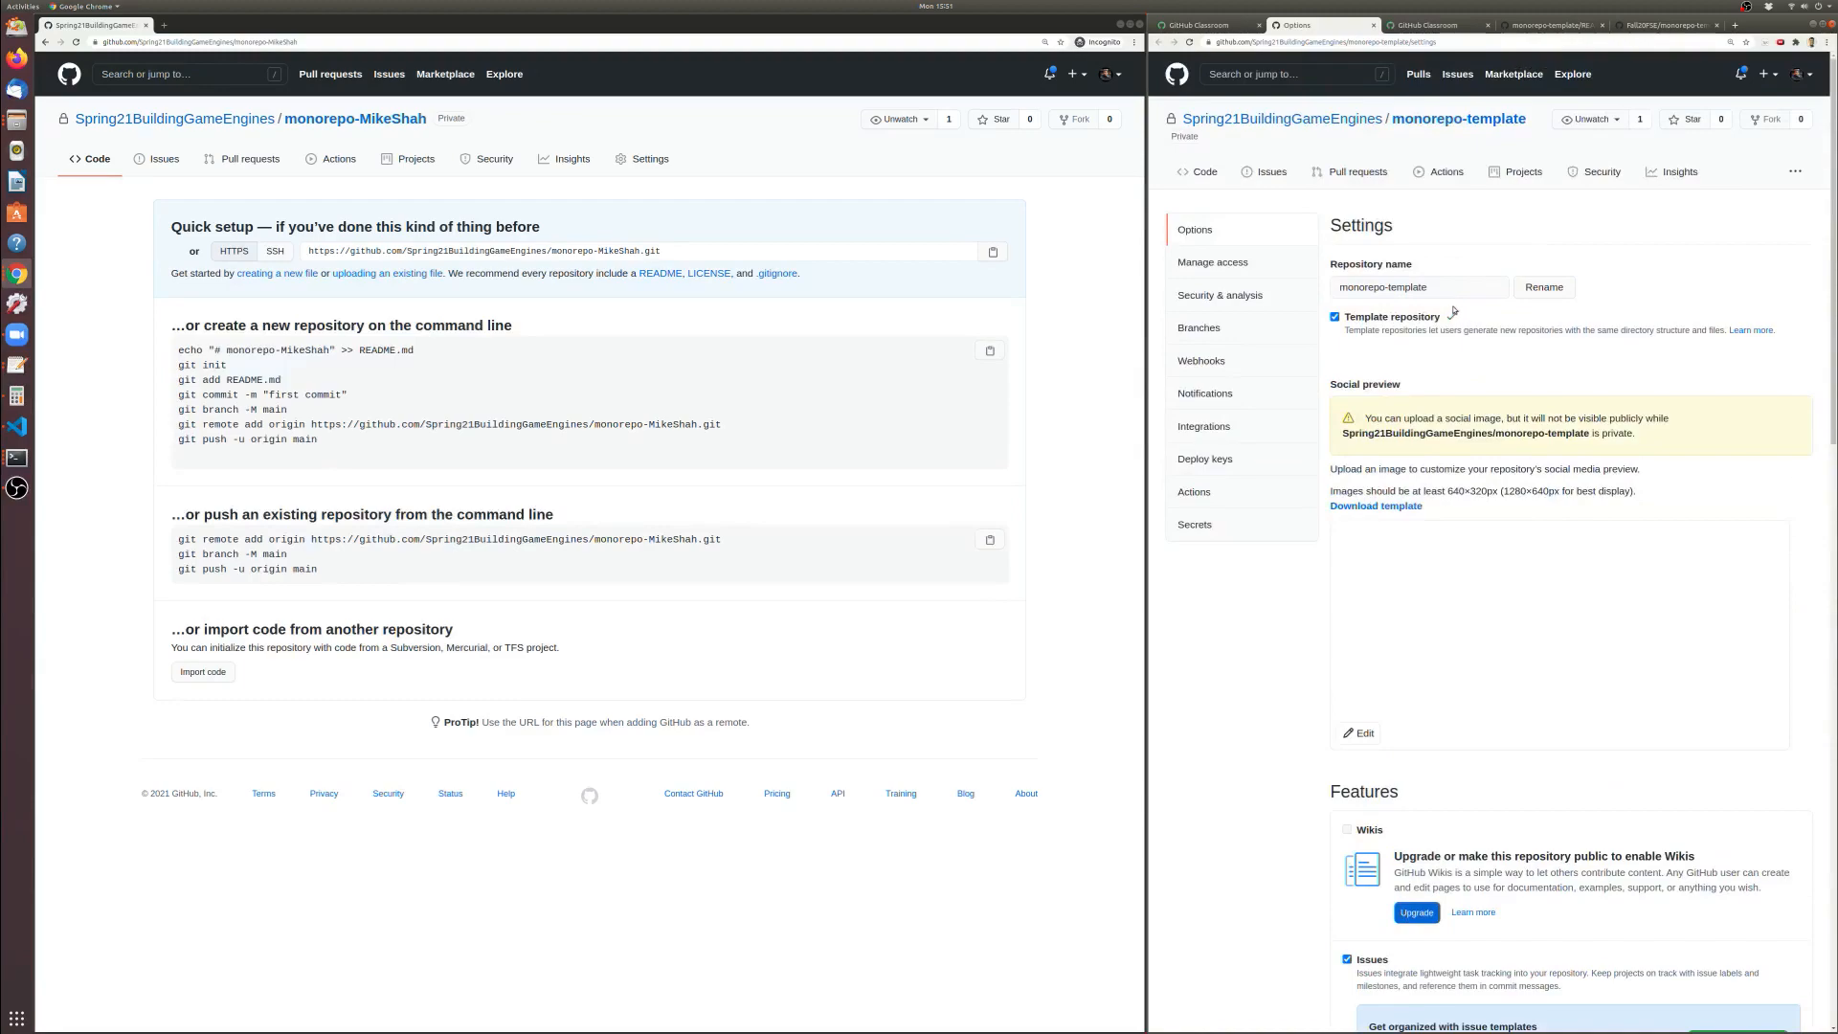
{"action": "left_click_drag", "start_coordinate": [1833, 222], "coordinate": [1830, 790]}
{"action": "scroll", "coordinate": [1771, 564], "scroll_direction": "up", "scroll_amount": 10}
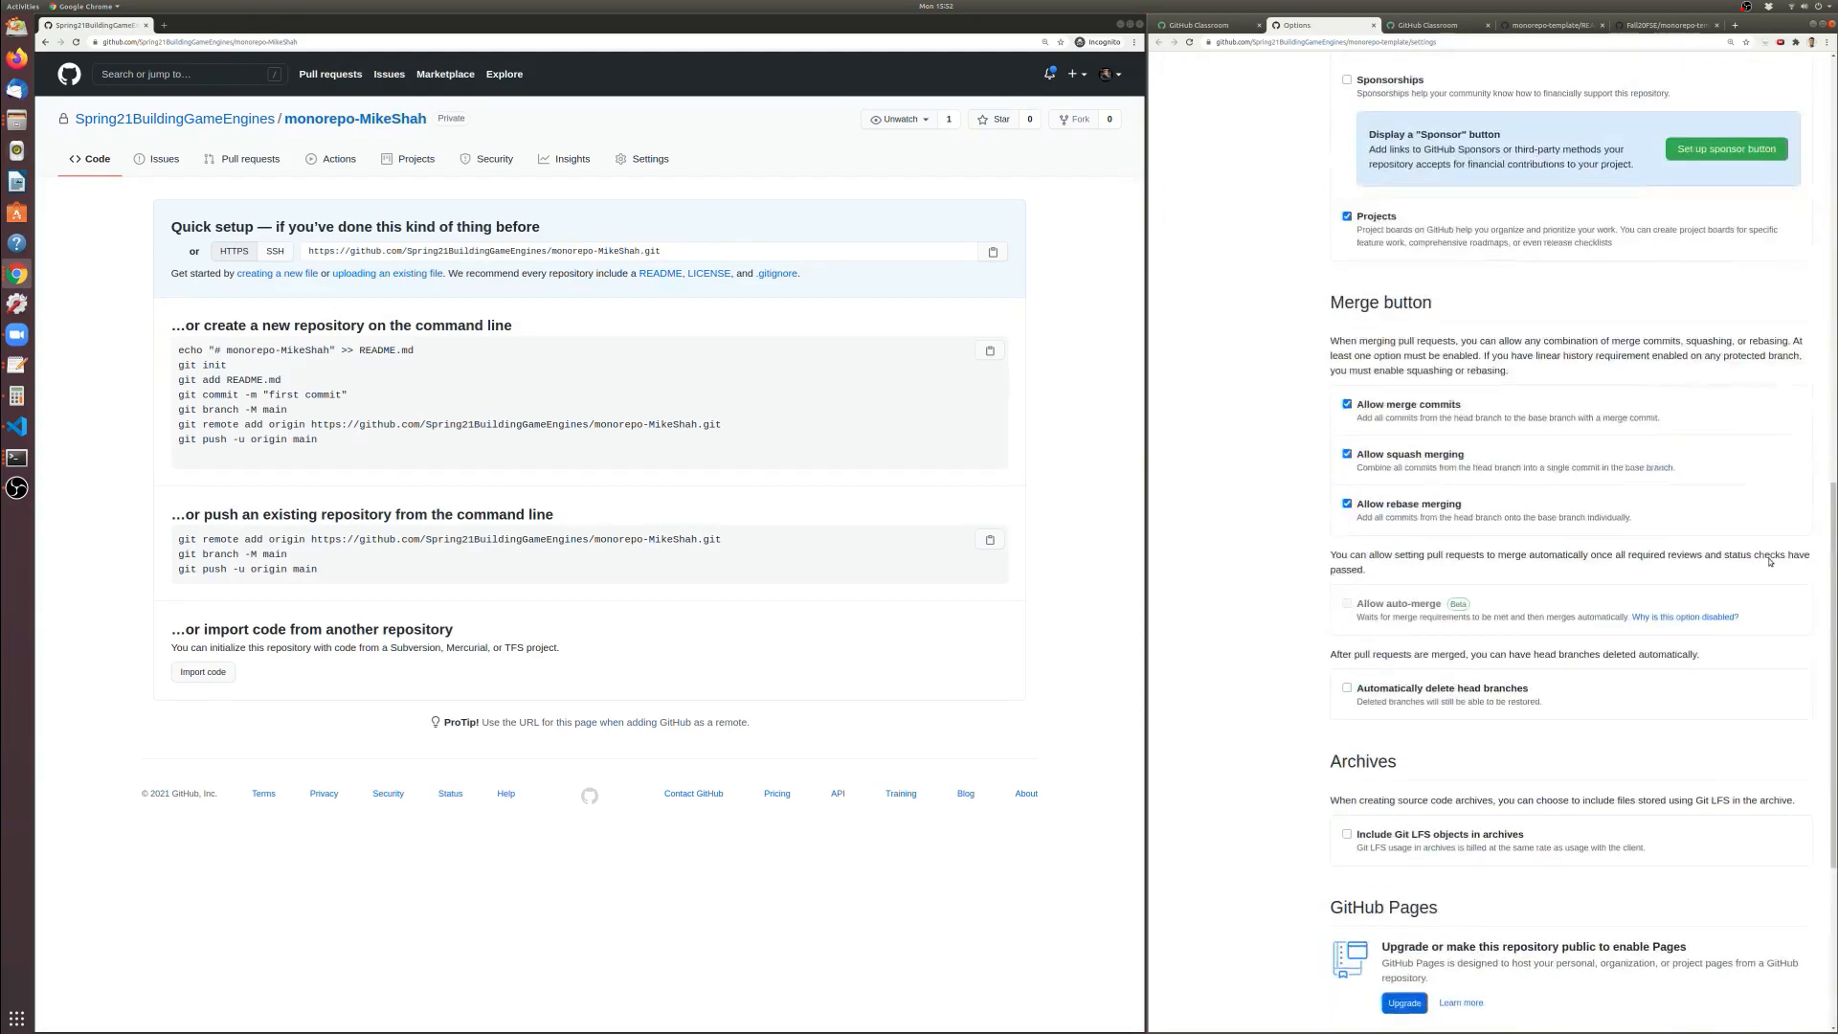
{"action": "scroll", "coordinate": [1823, 560], "scroll_direction": "up", "scroll_amount": 5}
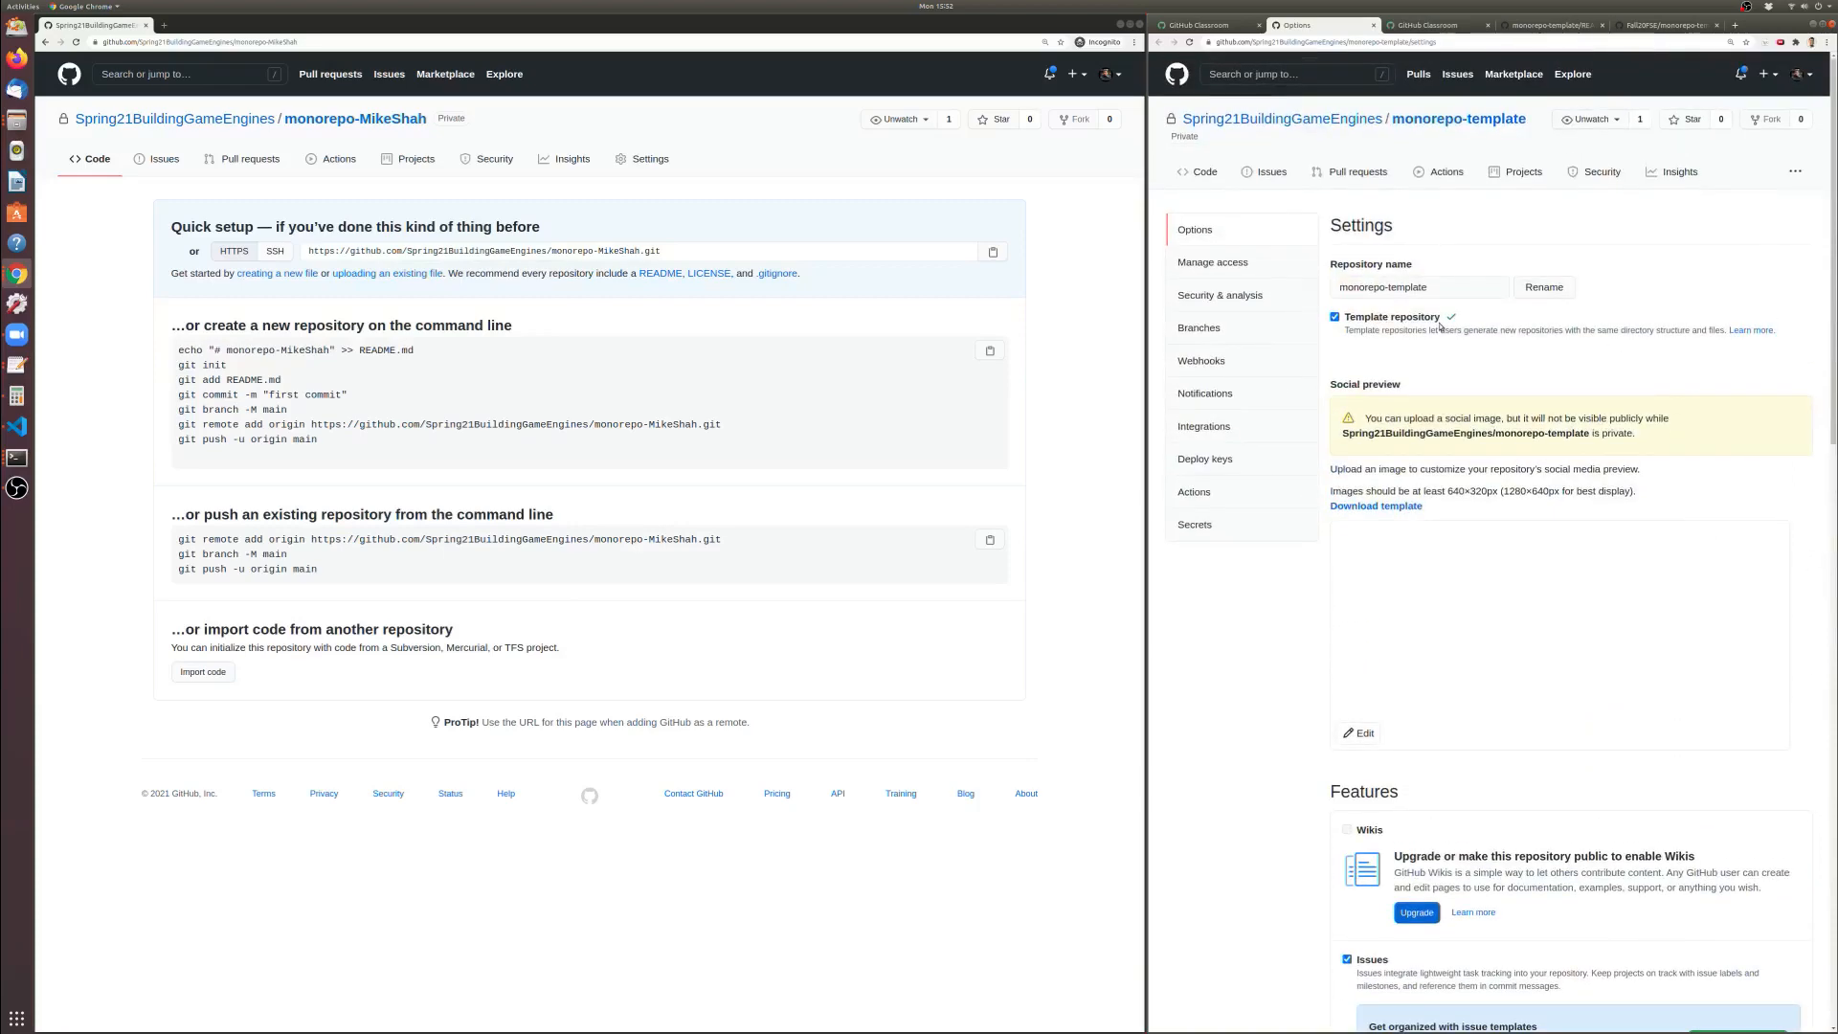
{"action": "left_click", "coordinate": [1235, 273]}
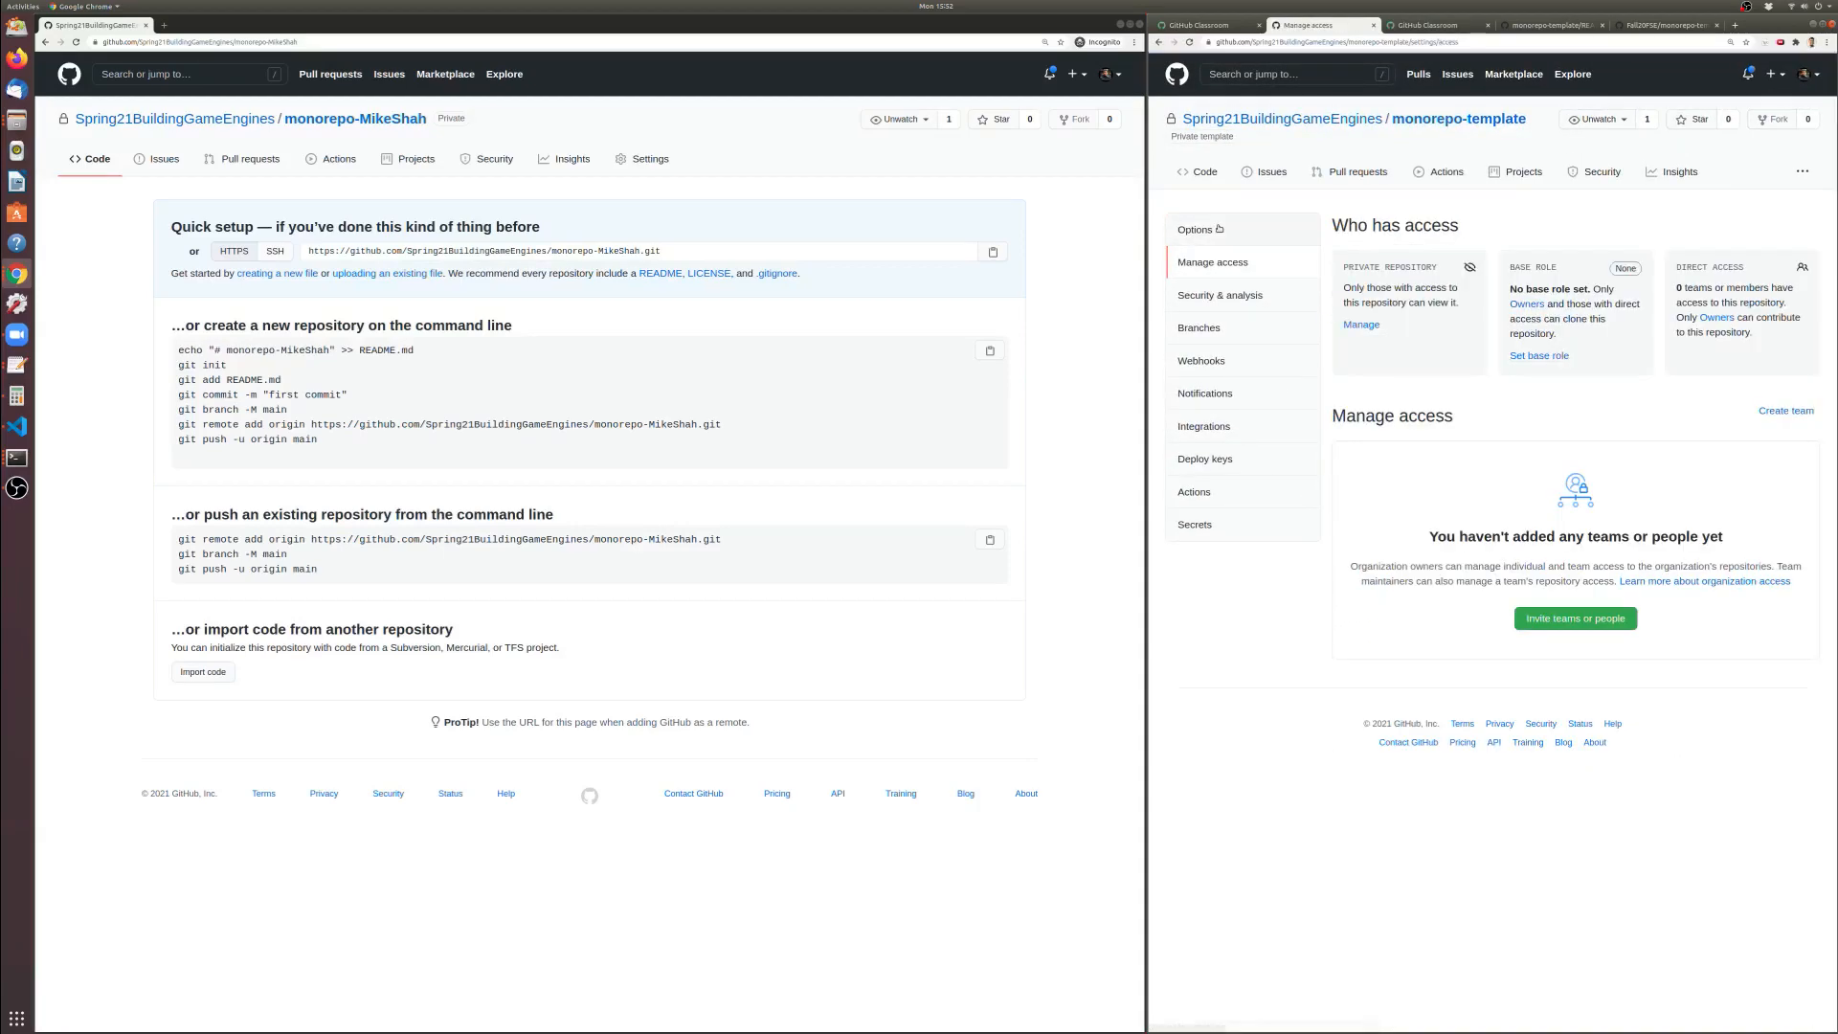
{"action": "left_click", "coordinate": [1159, 42]}
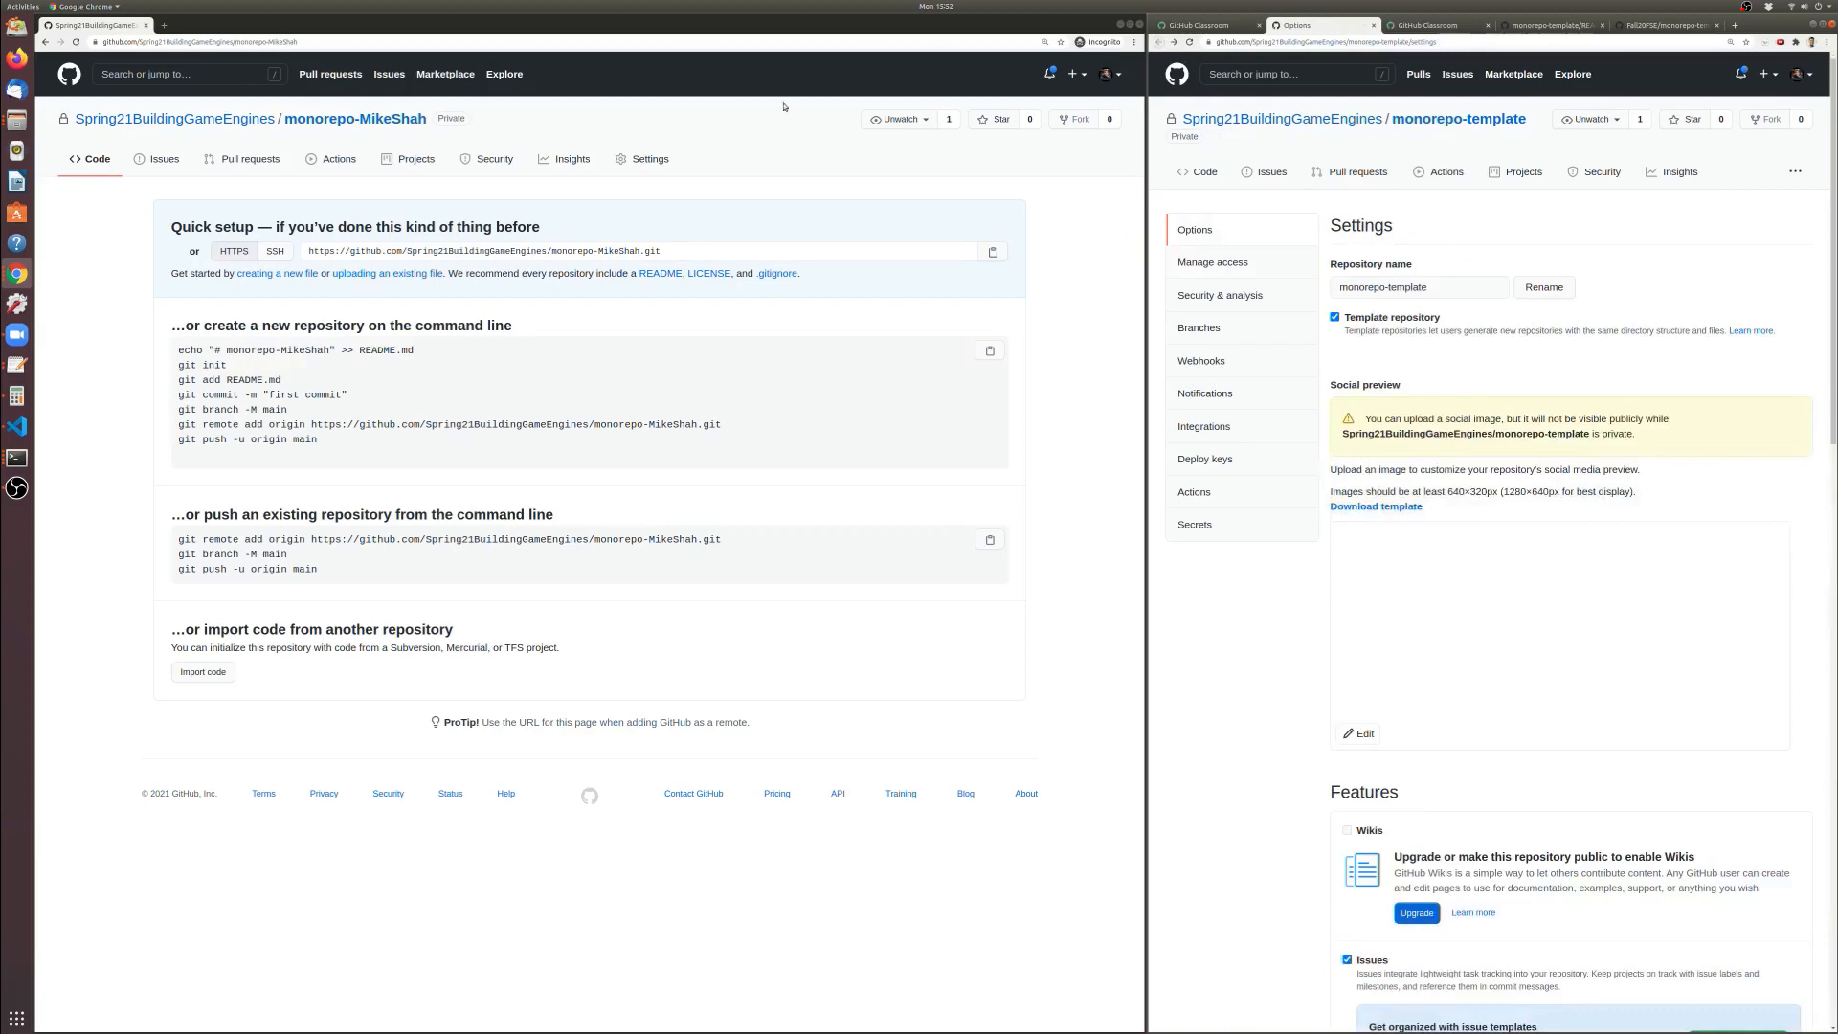
Load the student's assignment repository in the regular browser window instead of the incognito one
{"action": "left_click", "coordinate": [76, 42]}
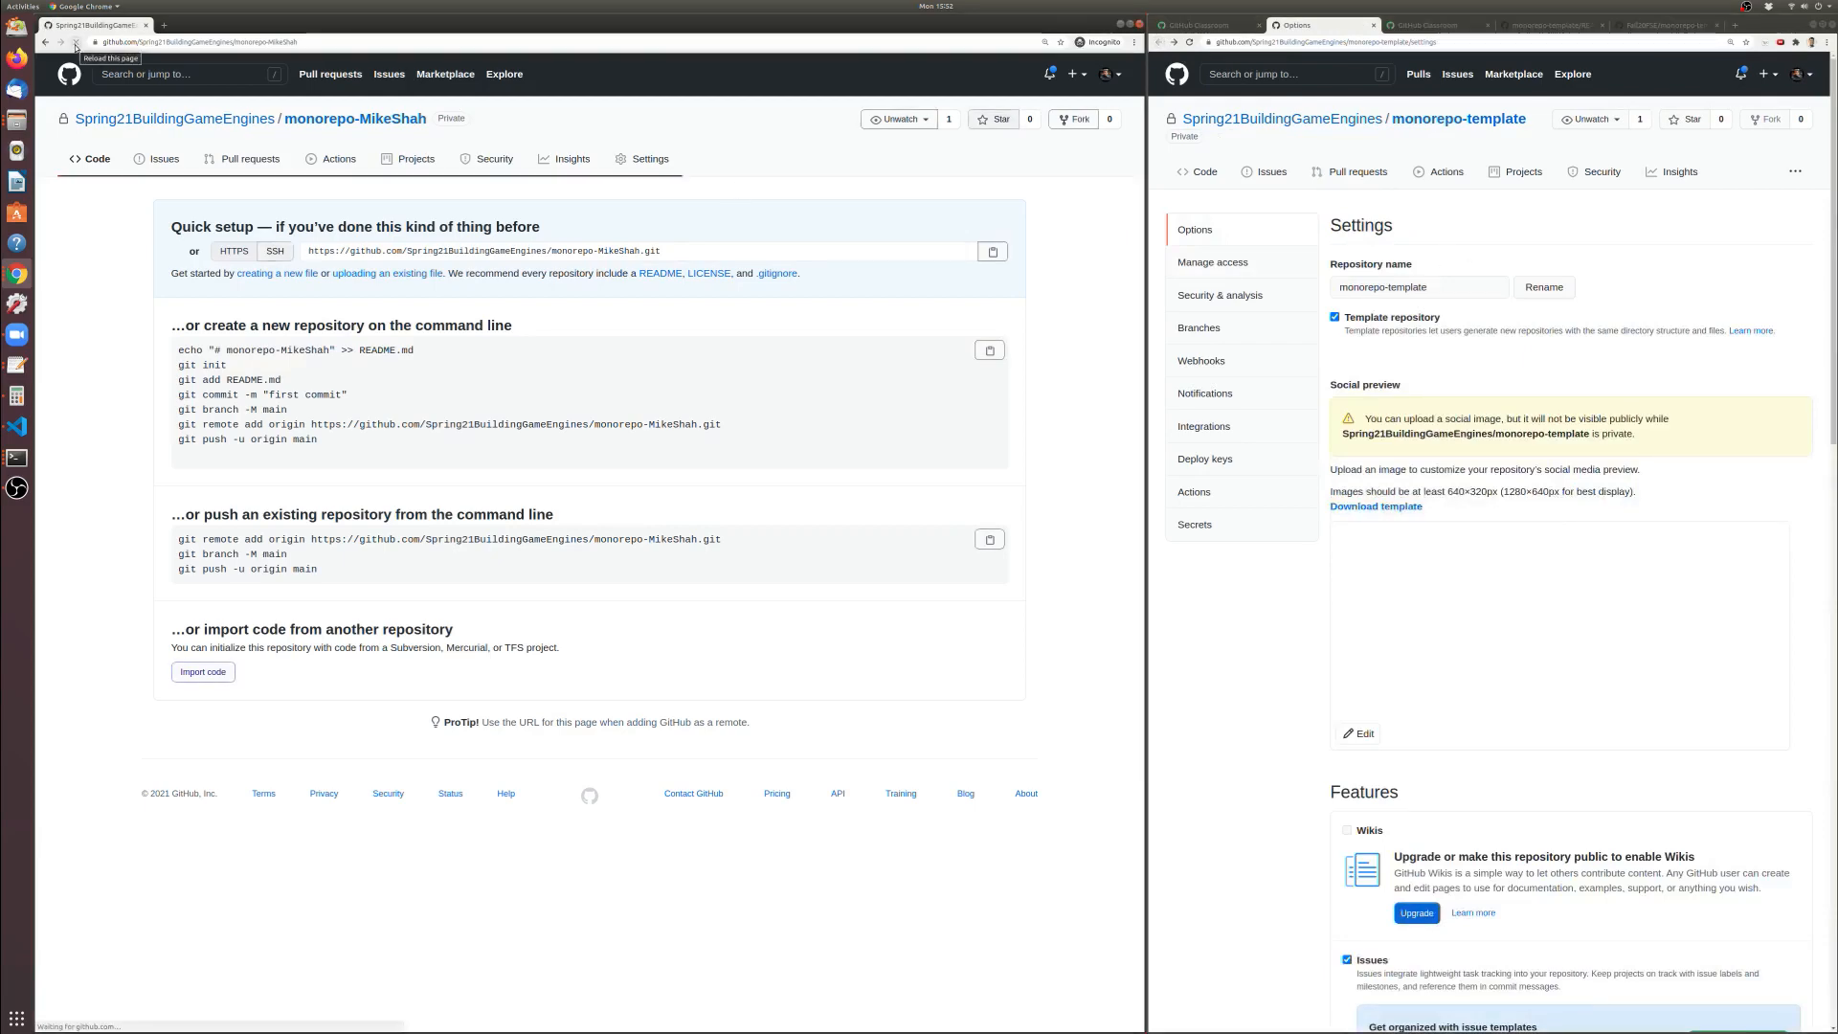
{"action": "left_click", "coordinate": [147, 26]}
{"action": "left_click", "coordinate": [132, 42]}
{"action": "type", "text": "."}
{"action": "key", "text": "Return"}
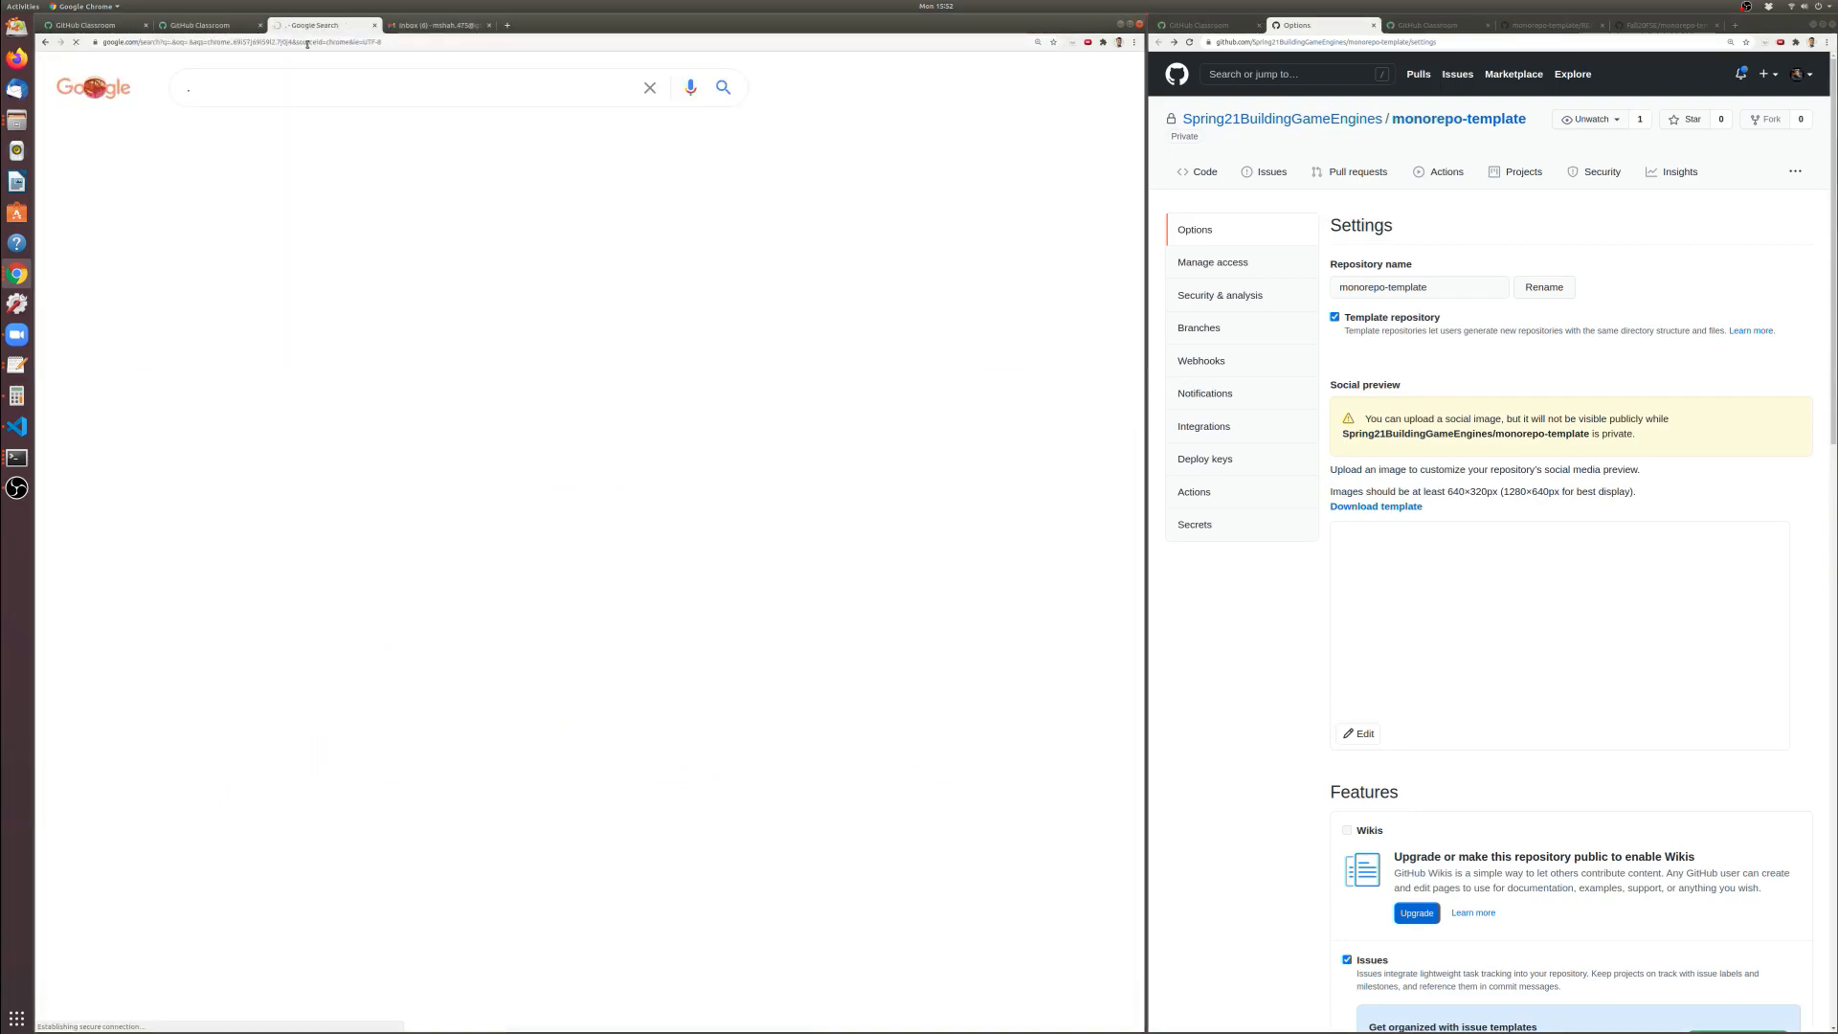
{"action": "left_click", "coordinate": [43, 42]}
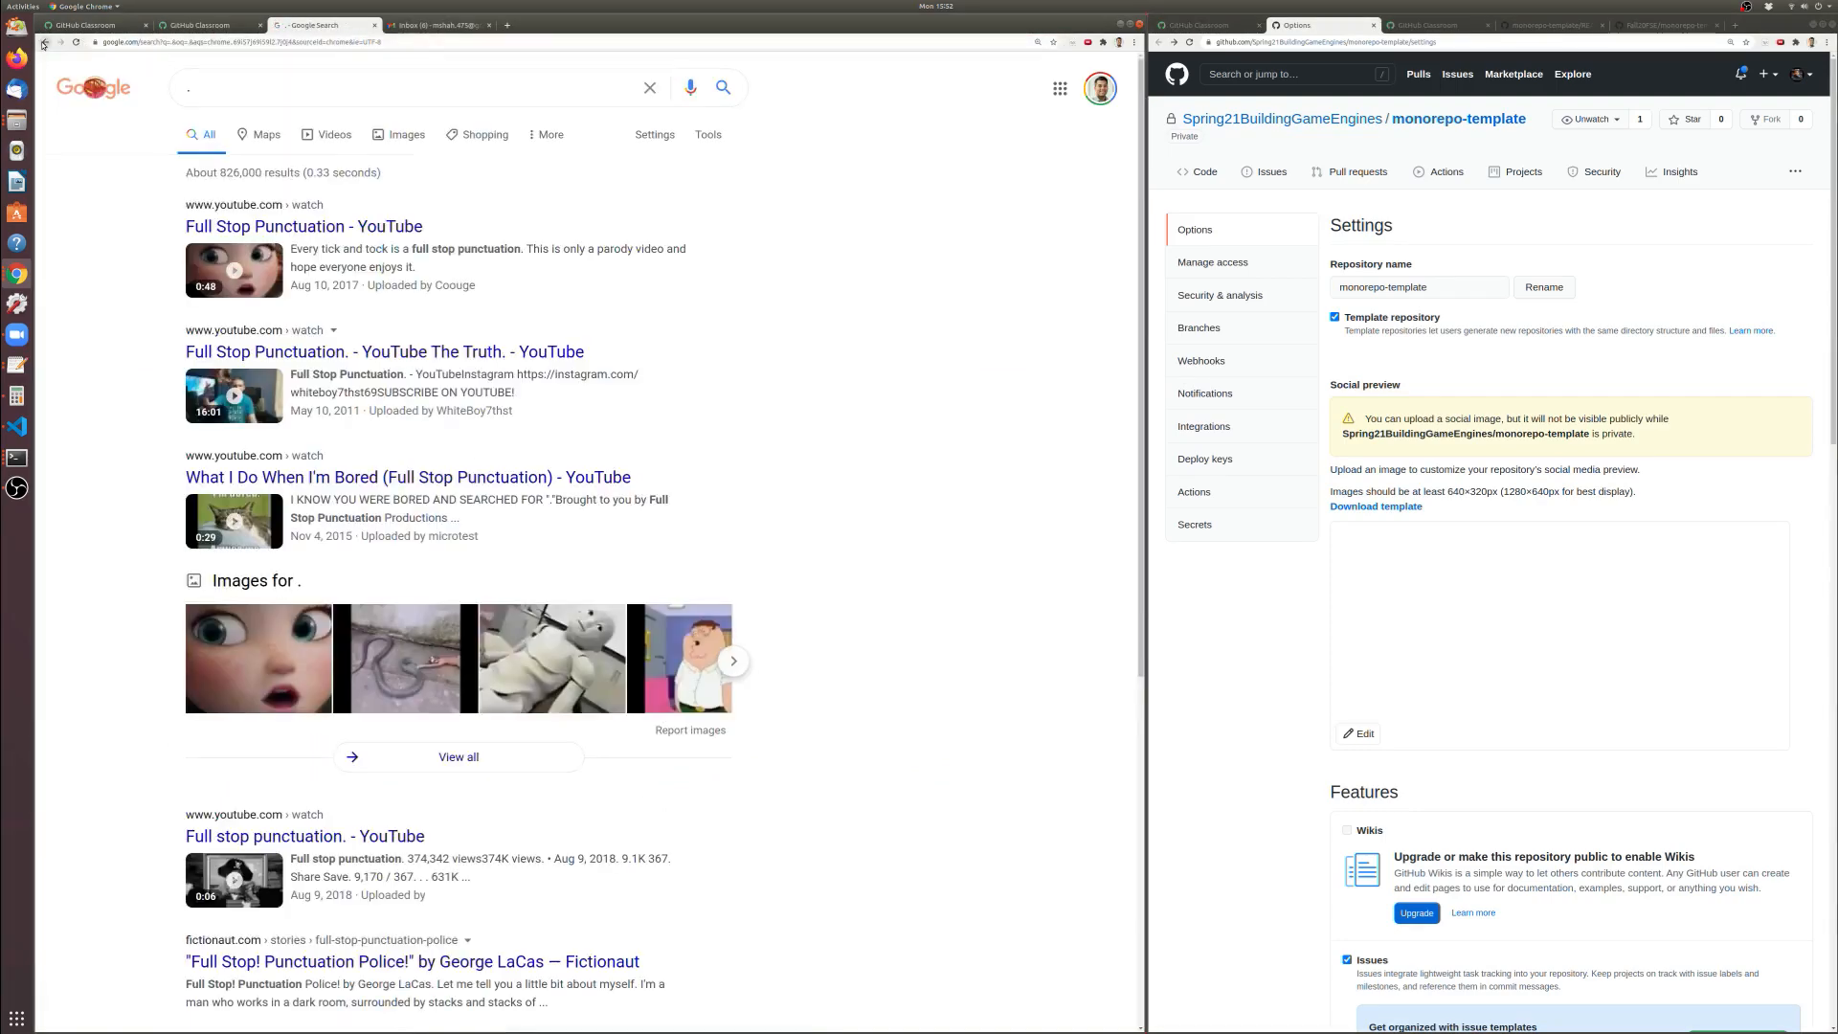
{"action": "key", "text": "Return"}
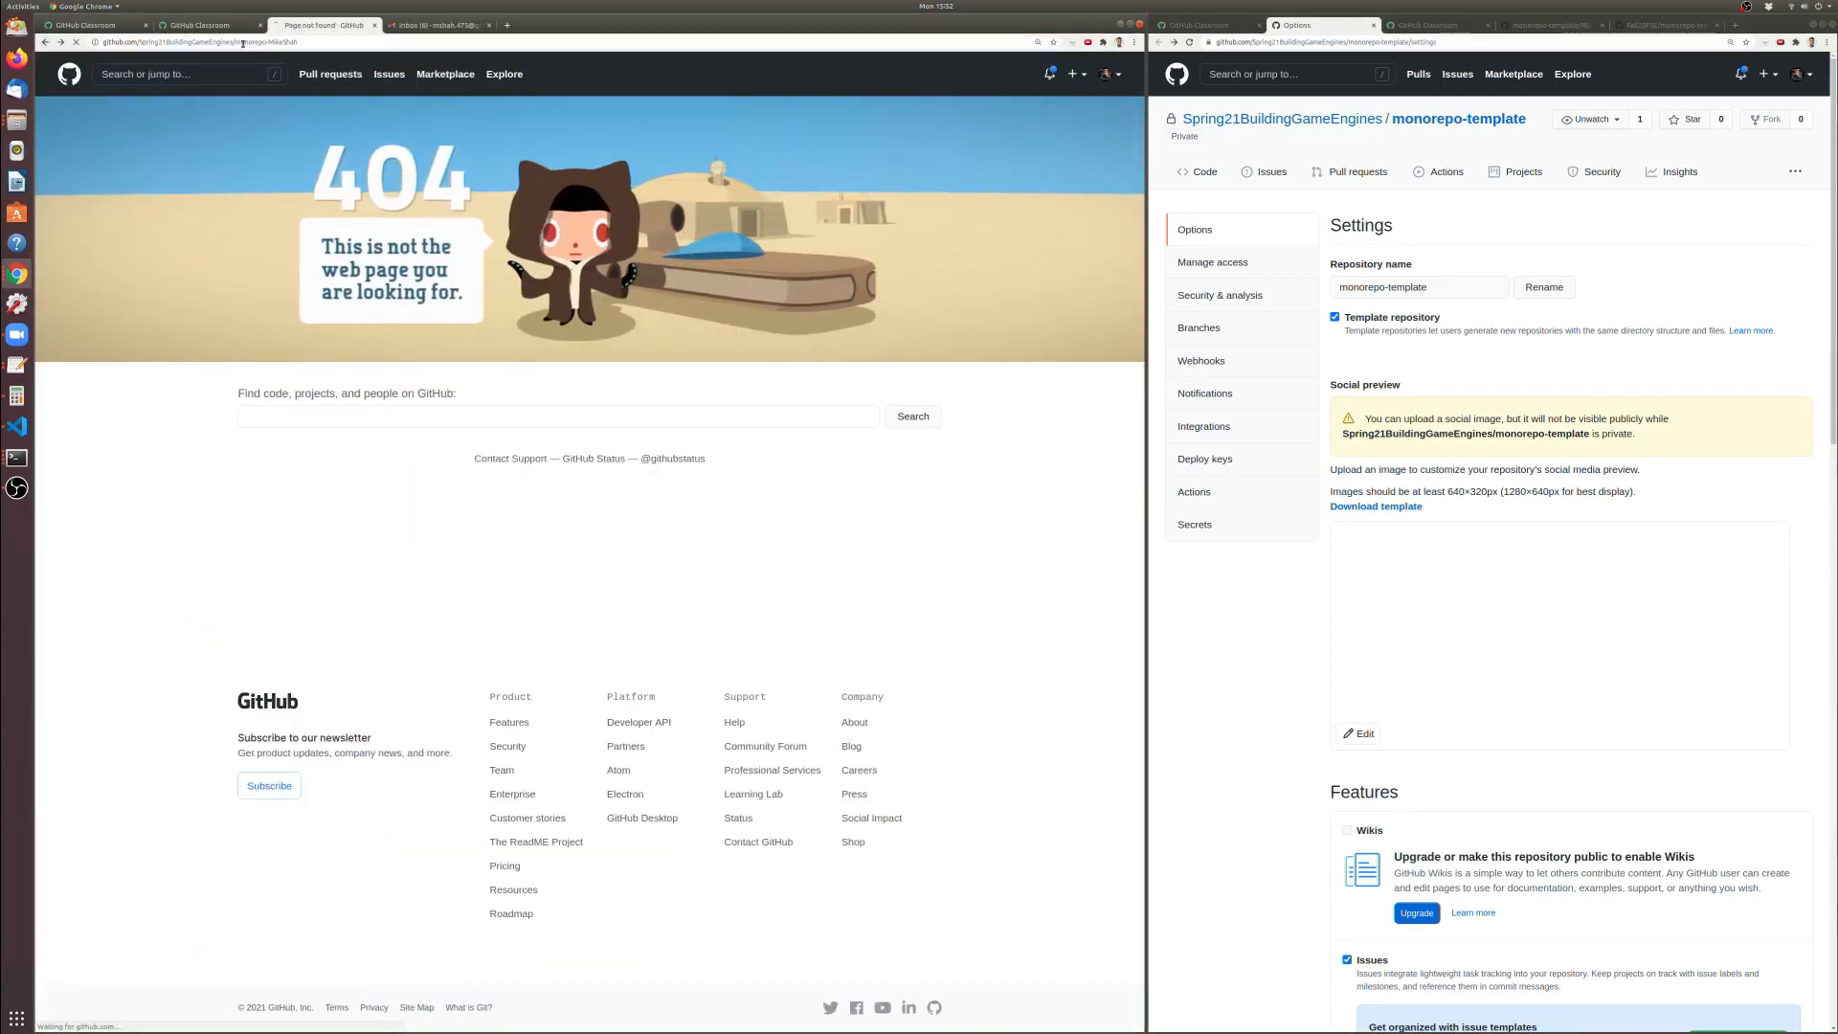
Open the student's repository settings and go to the Danger Zone
{"action": "left_click", "coordinate": [661, 161]}
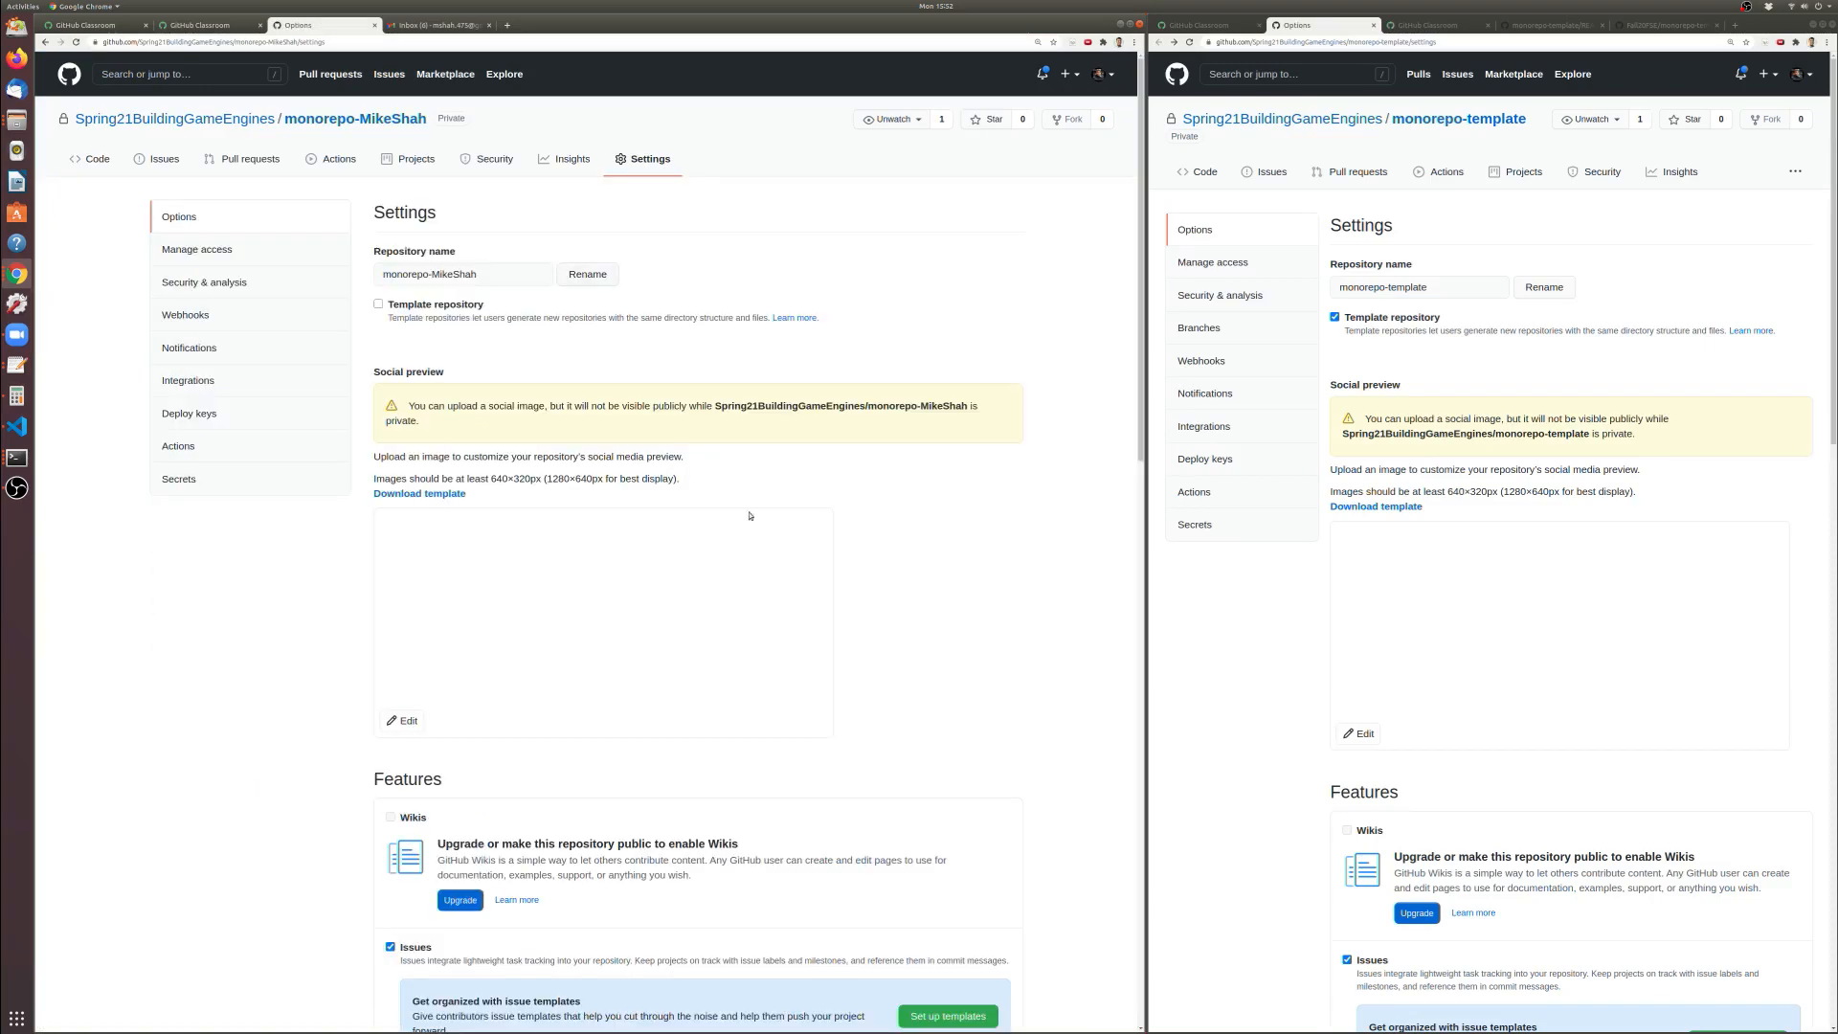
{"action": "scroll", "coordinate": [972, 651], "scroll_direction": "down", "scroll_amount": 5}
{"action": "scroll", "coordinate": [964, 627], "scroll_direction": "up", "scroll_amount": 3}
{"action": "scroll", "coordinate": [986, 613], "scroll_direction": "down", "scroll_amount": 8}
{"action": "scroll", "coordinate": [1013, 591], "scroll_direction": "down", "scroll_amount": 5}
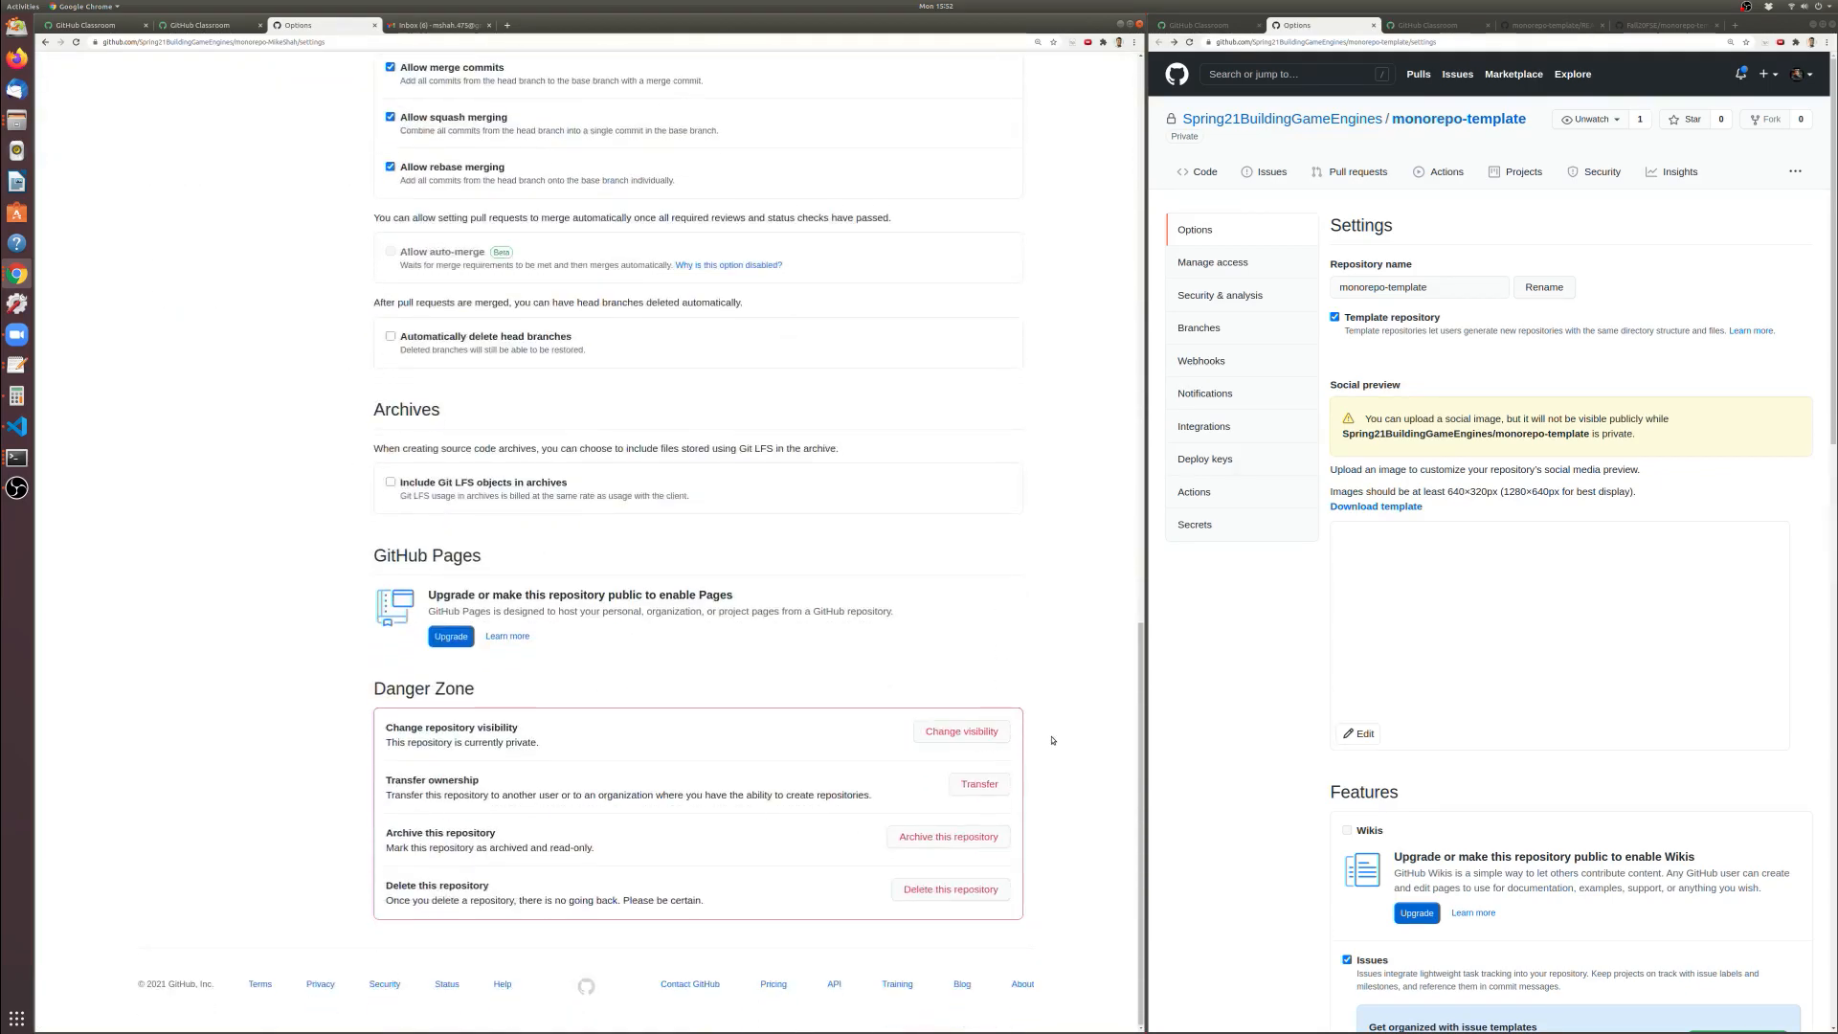
{"action": "left_click", "coordinate": [987, 743]}
{"action": "key", "text": "Escape"}
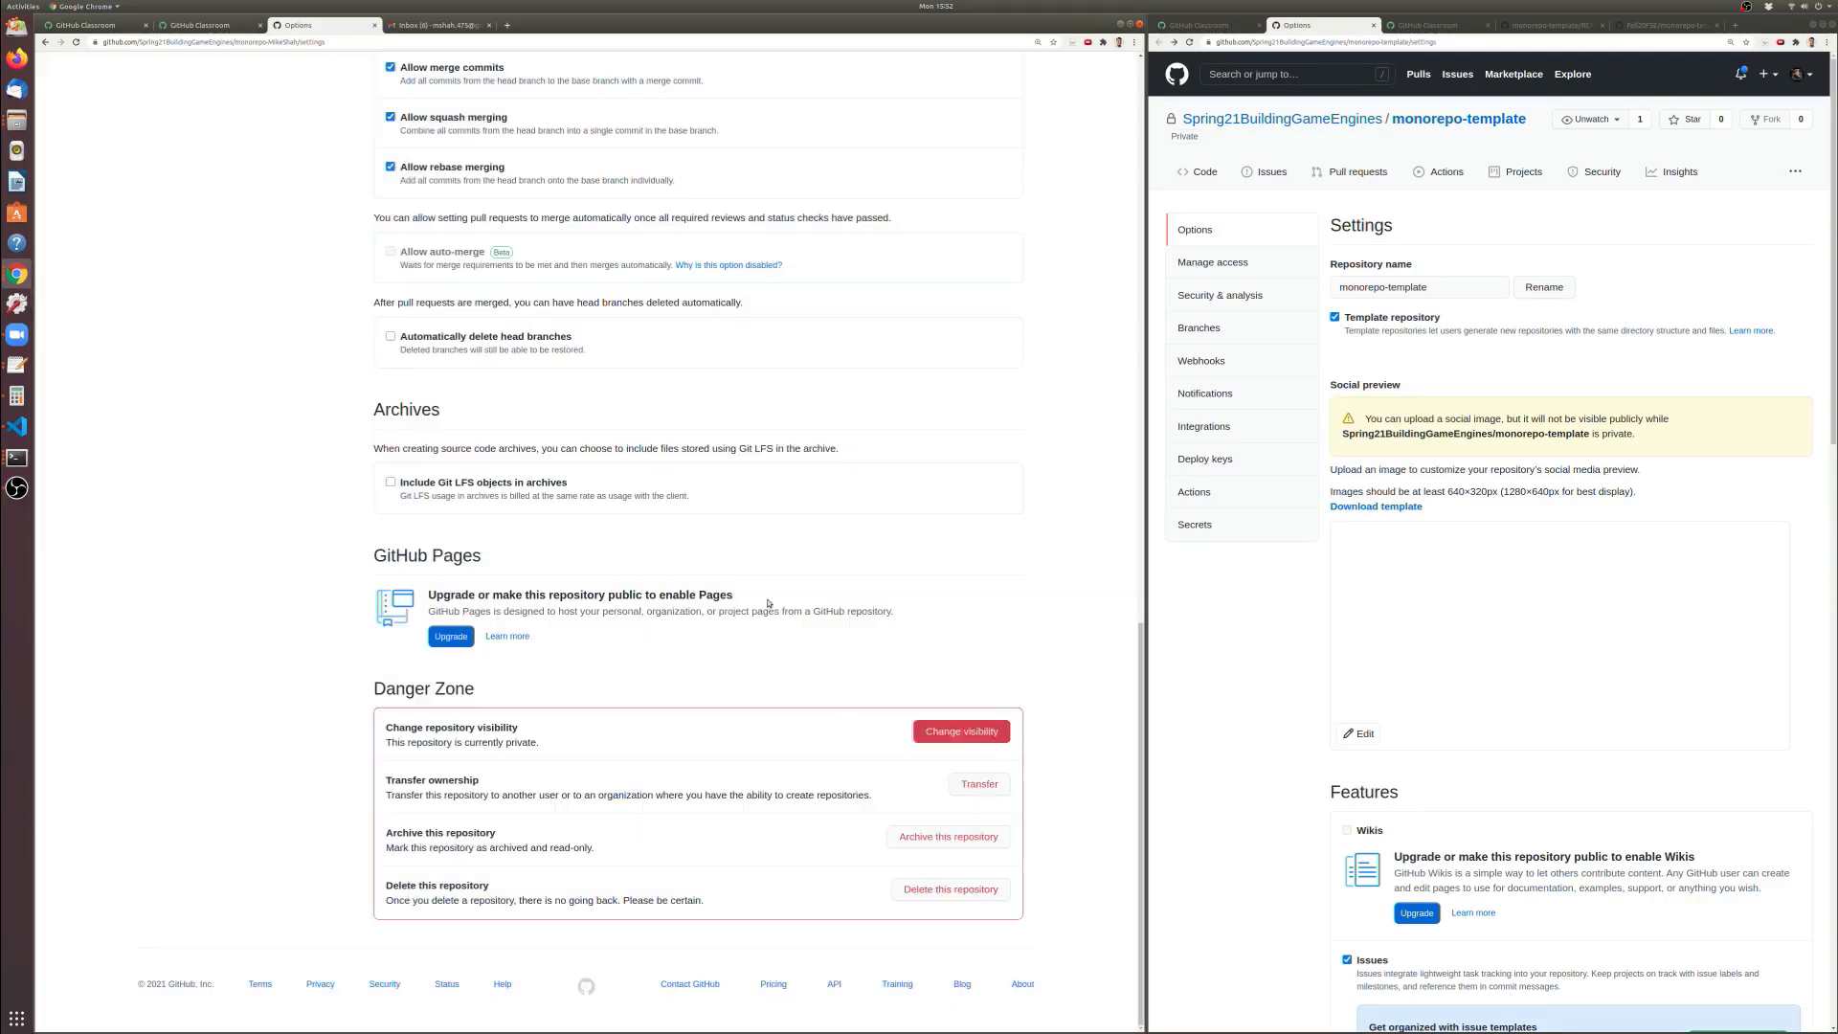
Delete the student's monorepo repository, confirming with its full organization and repository name
{"action": "left_click", "coordinate": [951, 890]}
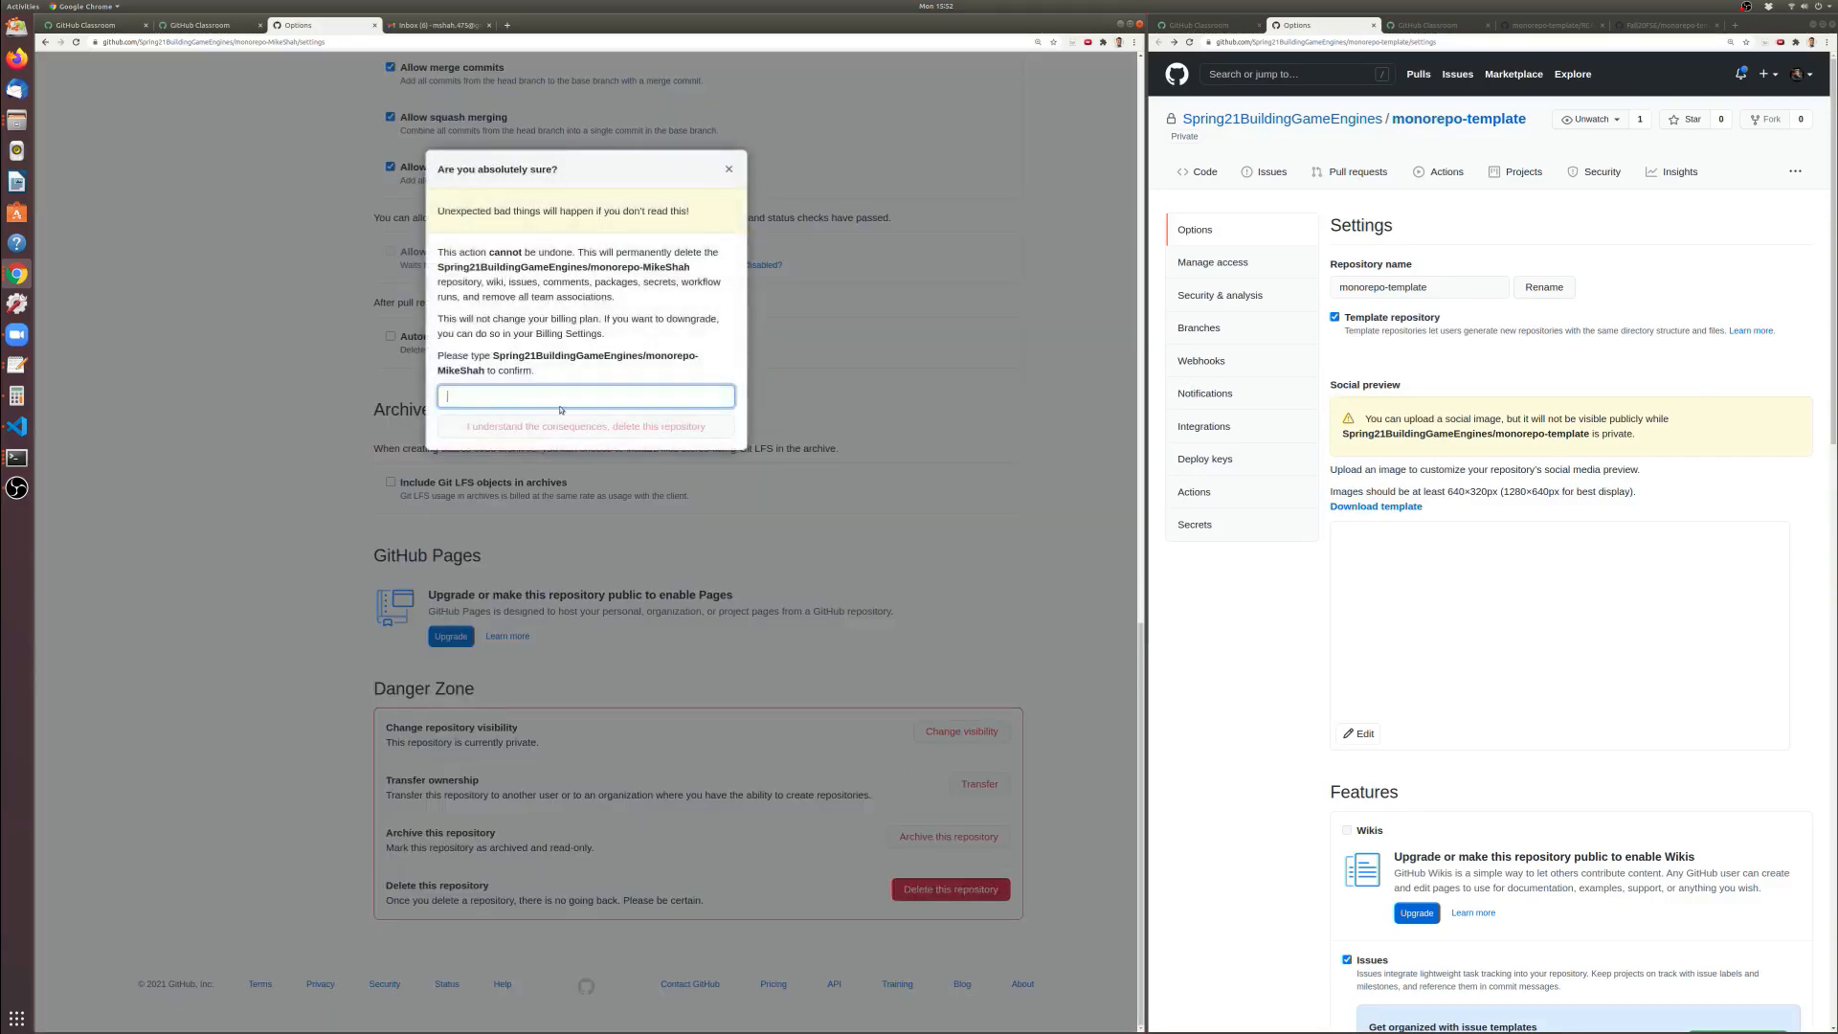
{"action": "left_click_drag", "start_coordinate": [493, 355], "coordinate": [488, 371]}
{"action": "key", "text": "super+c"}
{"action": "right_click", "coordinate": [485, 371]}
{"action": "left_click", "coordinate": [517, 381]}
{"action": "left_click", "coordinate": [491, 395]}
{"action": "right_click", "coordinate": [491, 392]}
{"action": "left_click", "coordinate": [552, 450]}
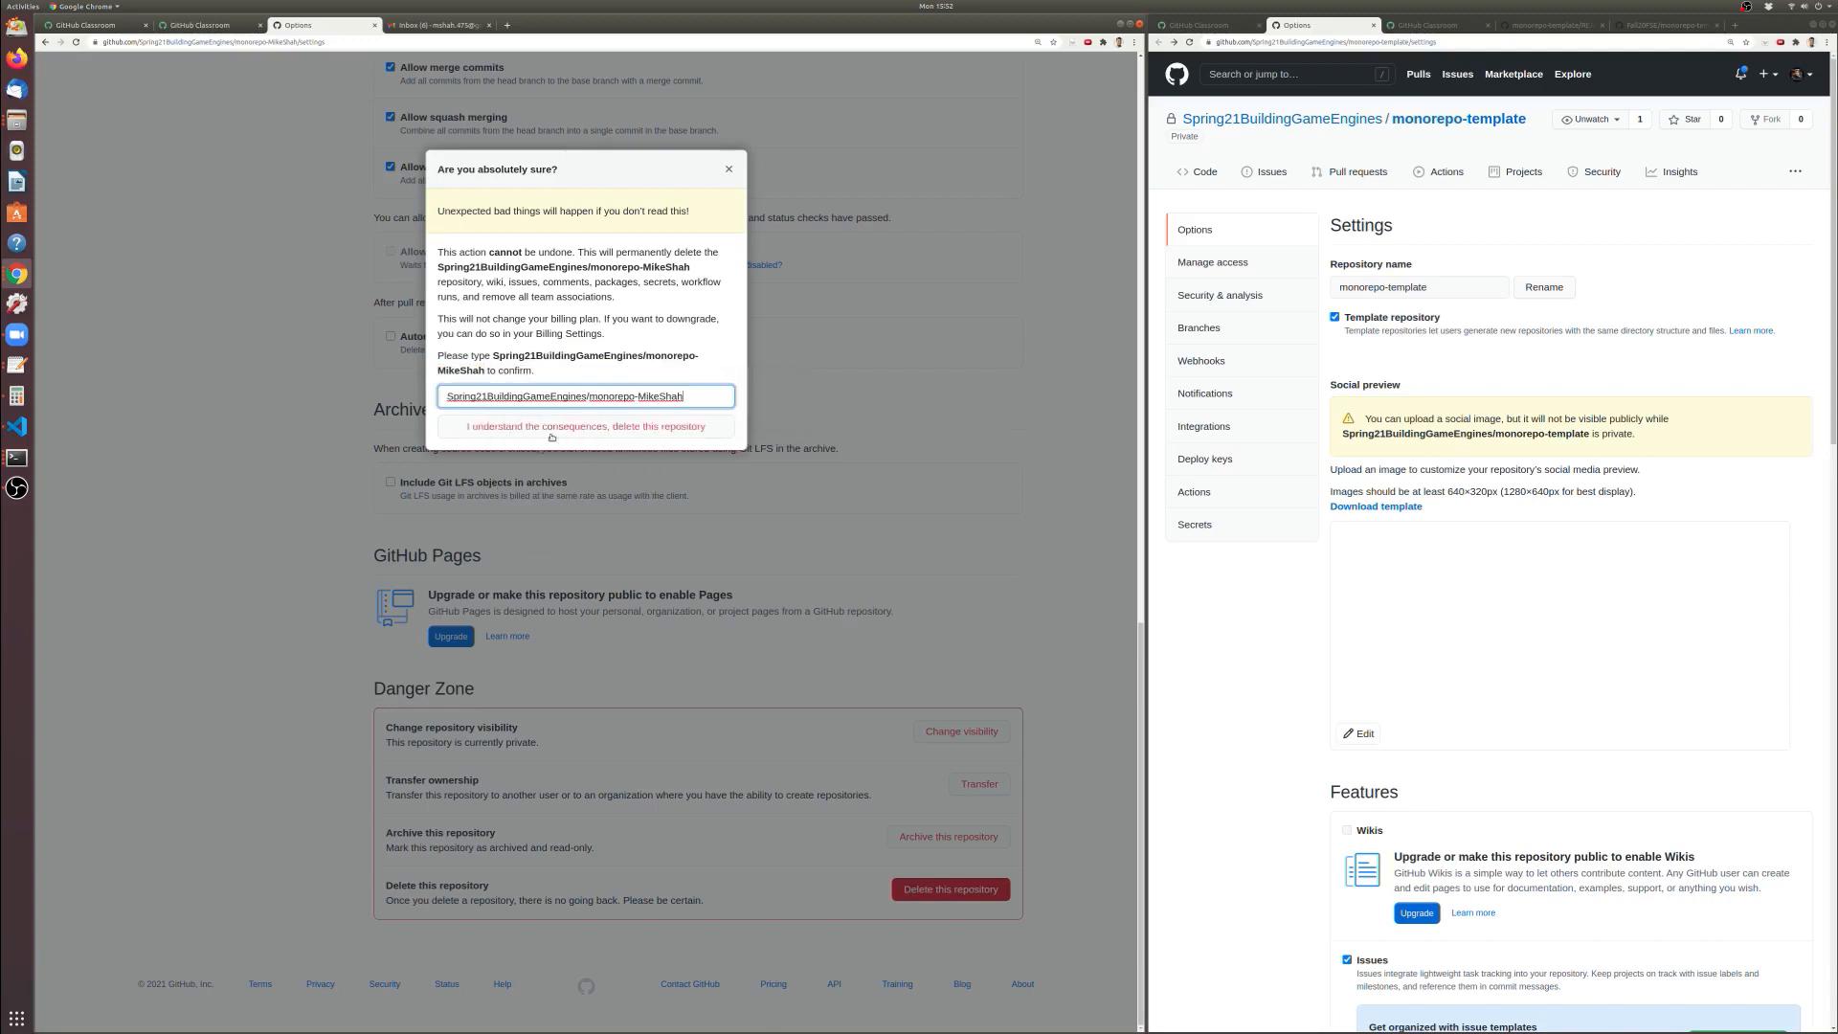
{"action": "left_click", "coordinate": [553, 427]}
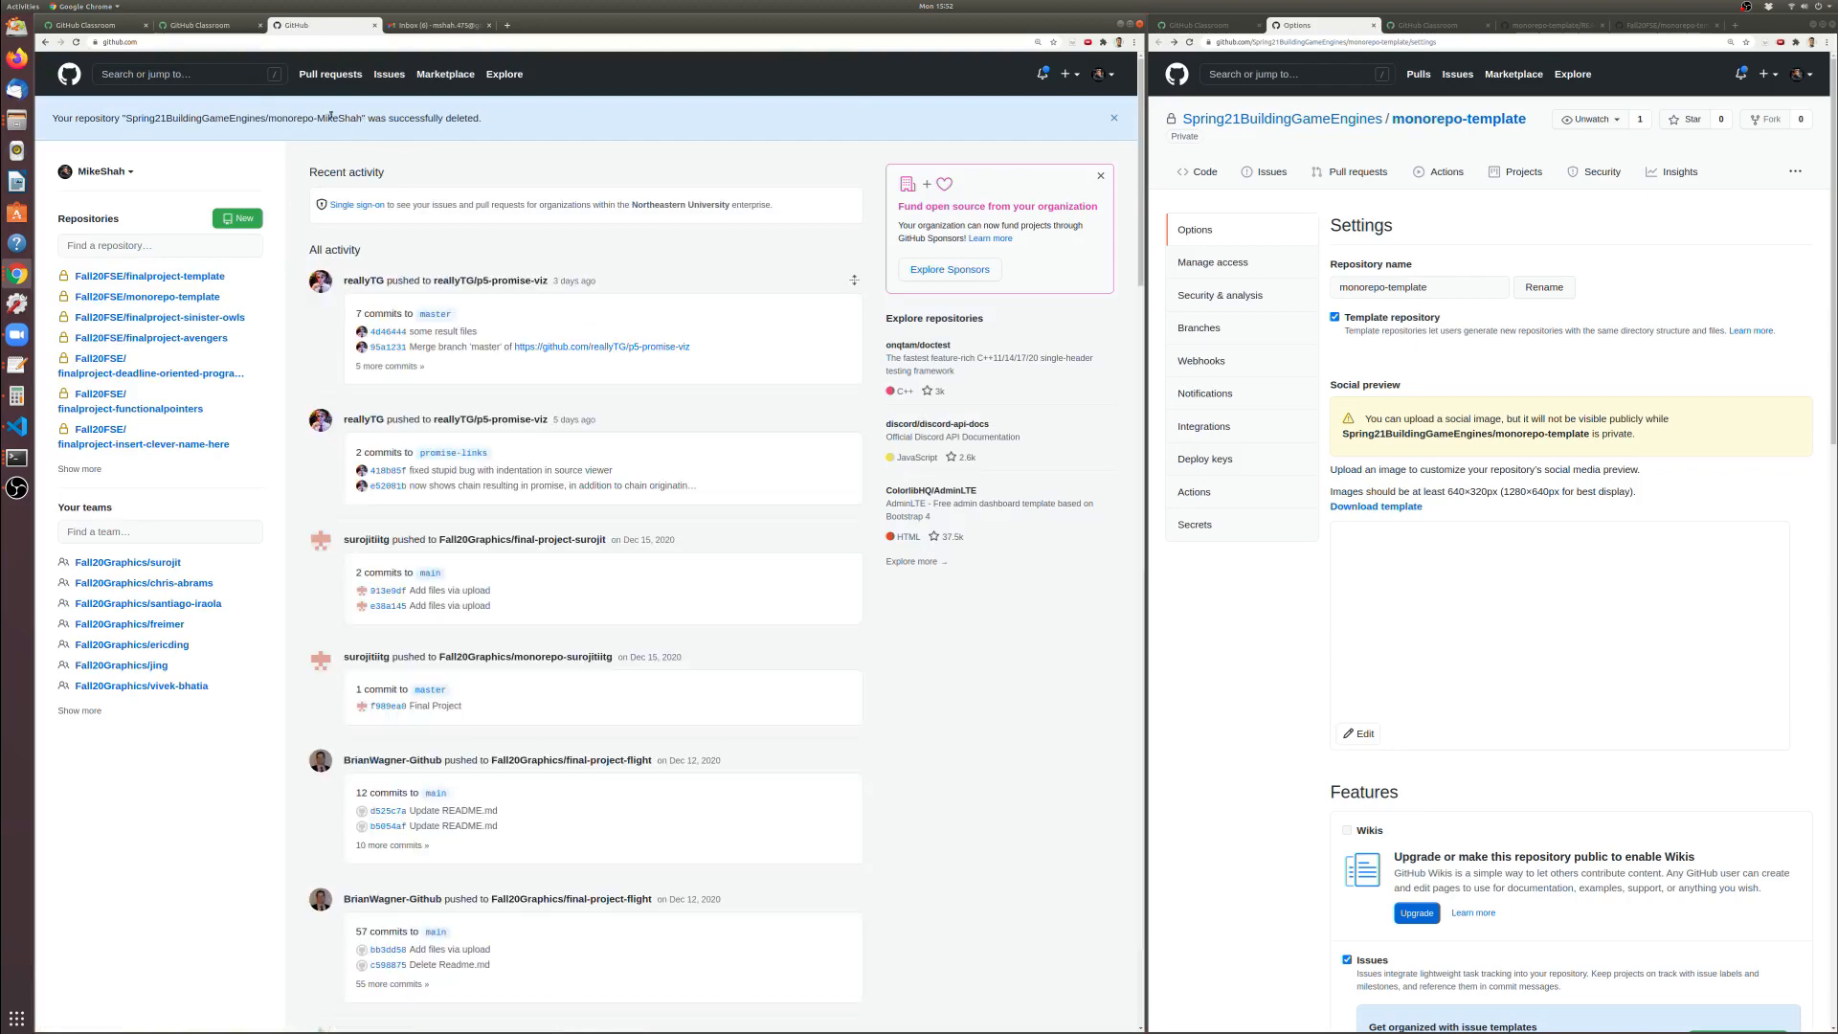
Return to the monorepo assignment page in the classroom and refresh its list of submissions
{"action": "left_click", "coordinate": [203, 26]}
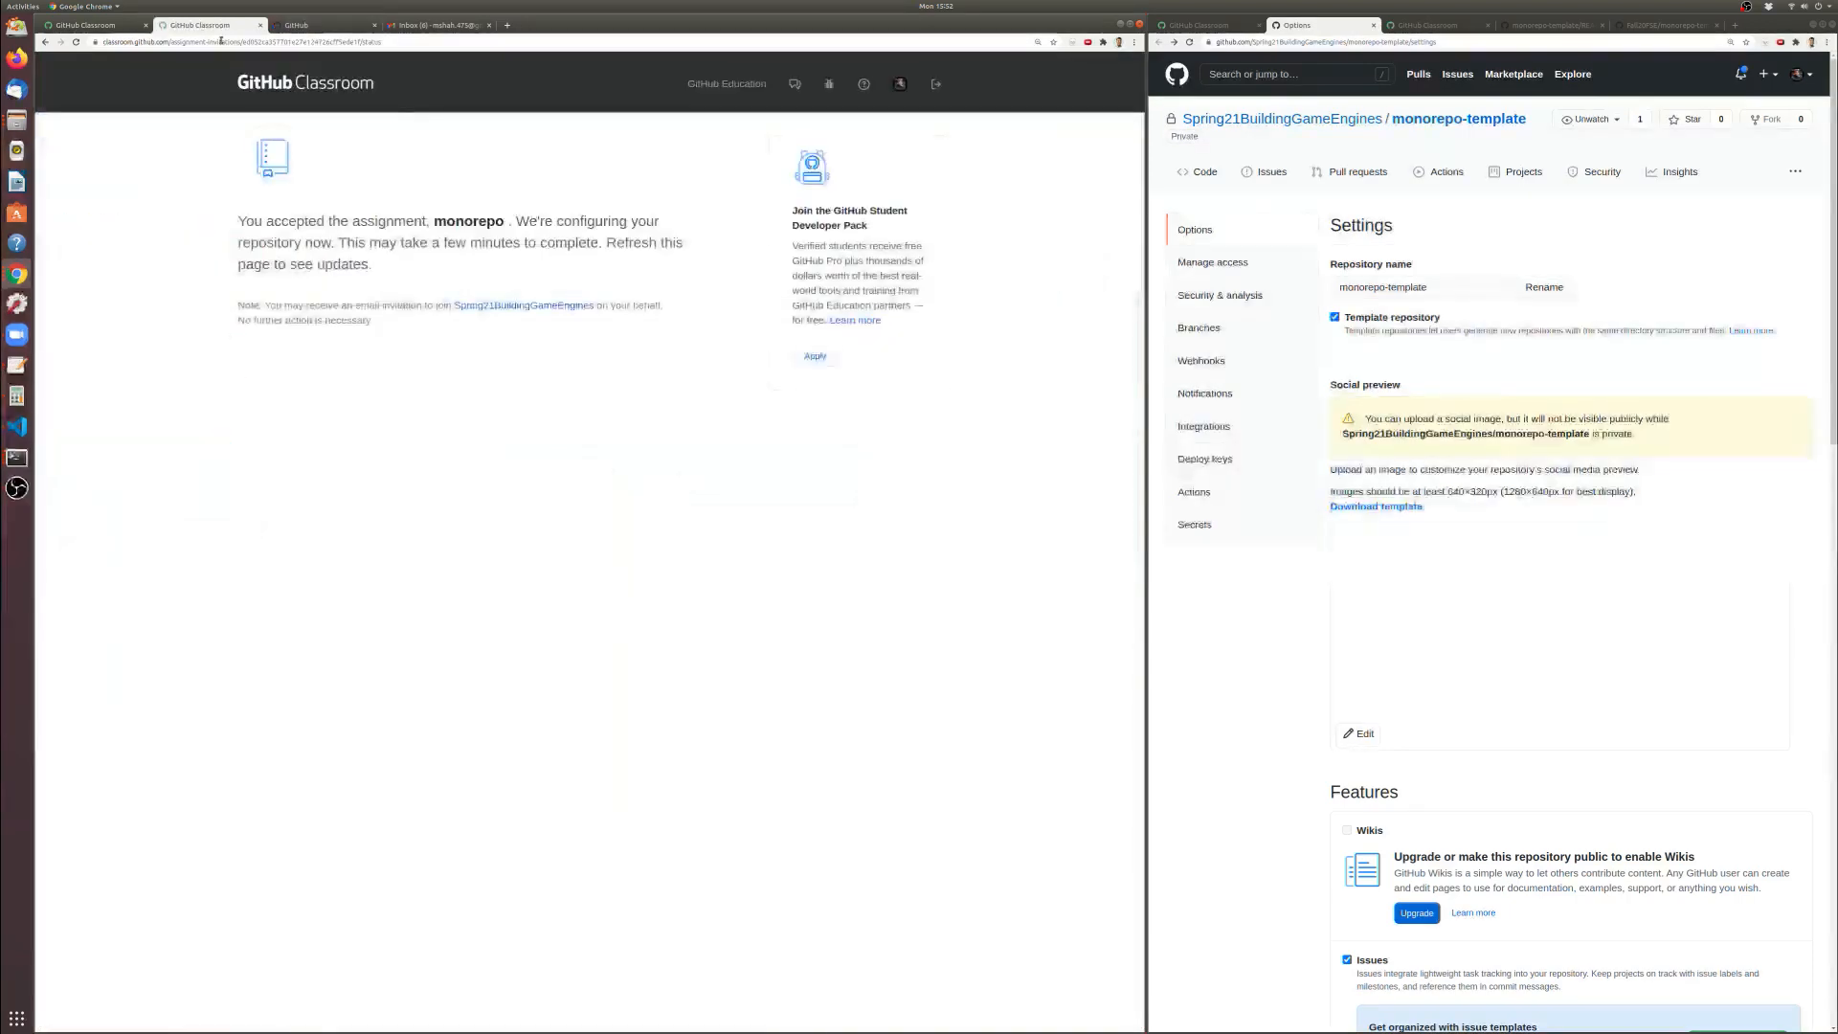
{"action": "left_click", "coordinate": [97, 31]}
{"action": "left_click", "coordinate": [1221, 26]}
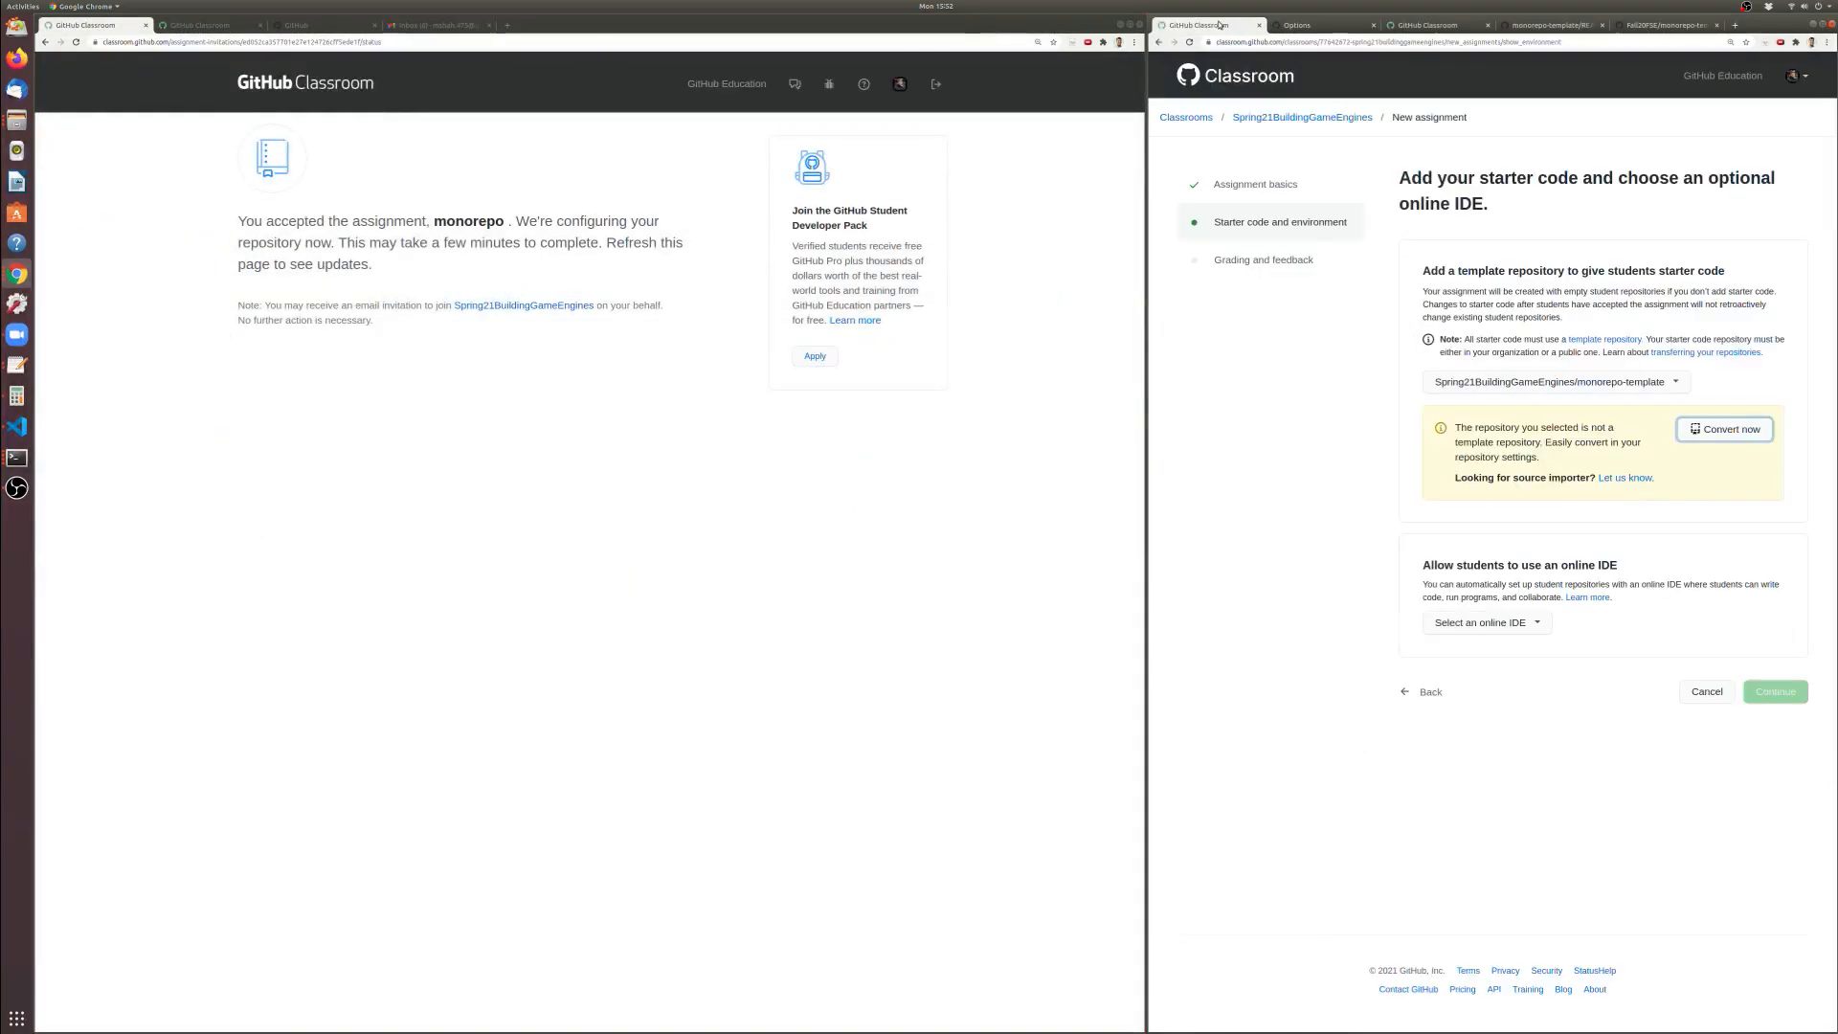
{"action": "left_click", "coordinate": [1322, 26]}
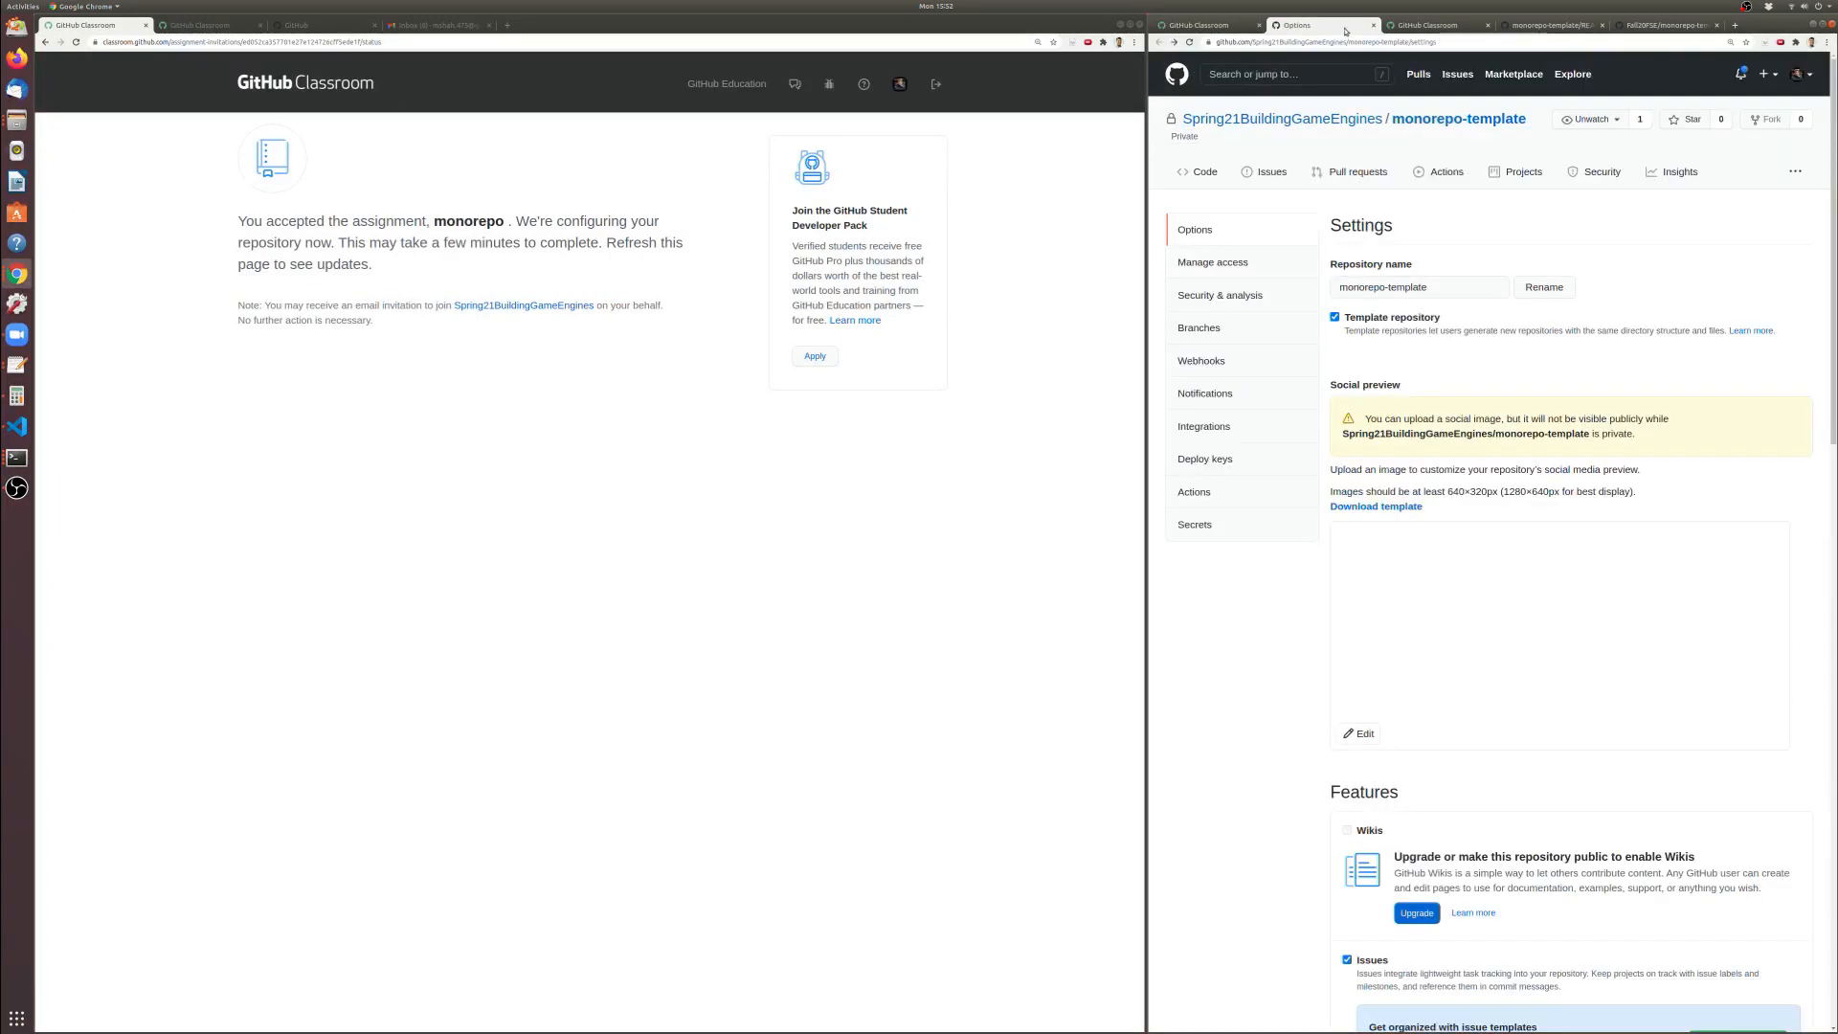
{"action": "left_click", "coordinate": [1421, 26]}
{"action": "left_click", "coordinate": [1437, 236]}
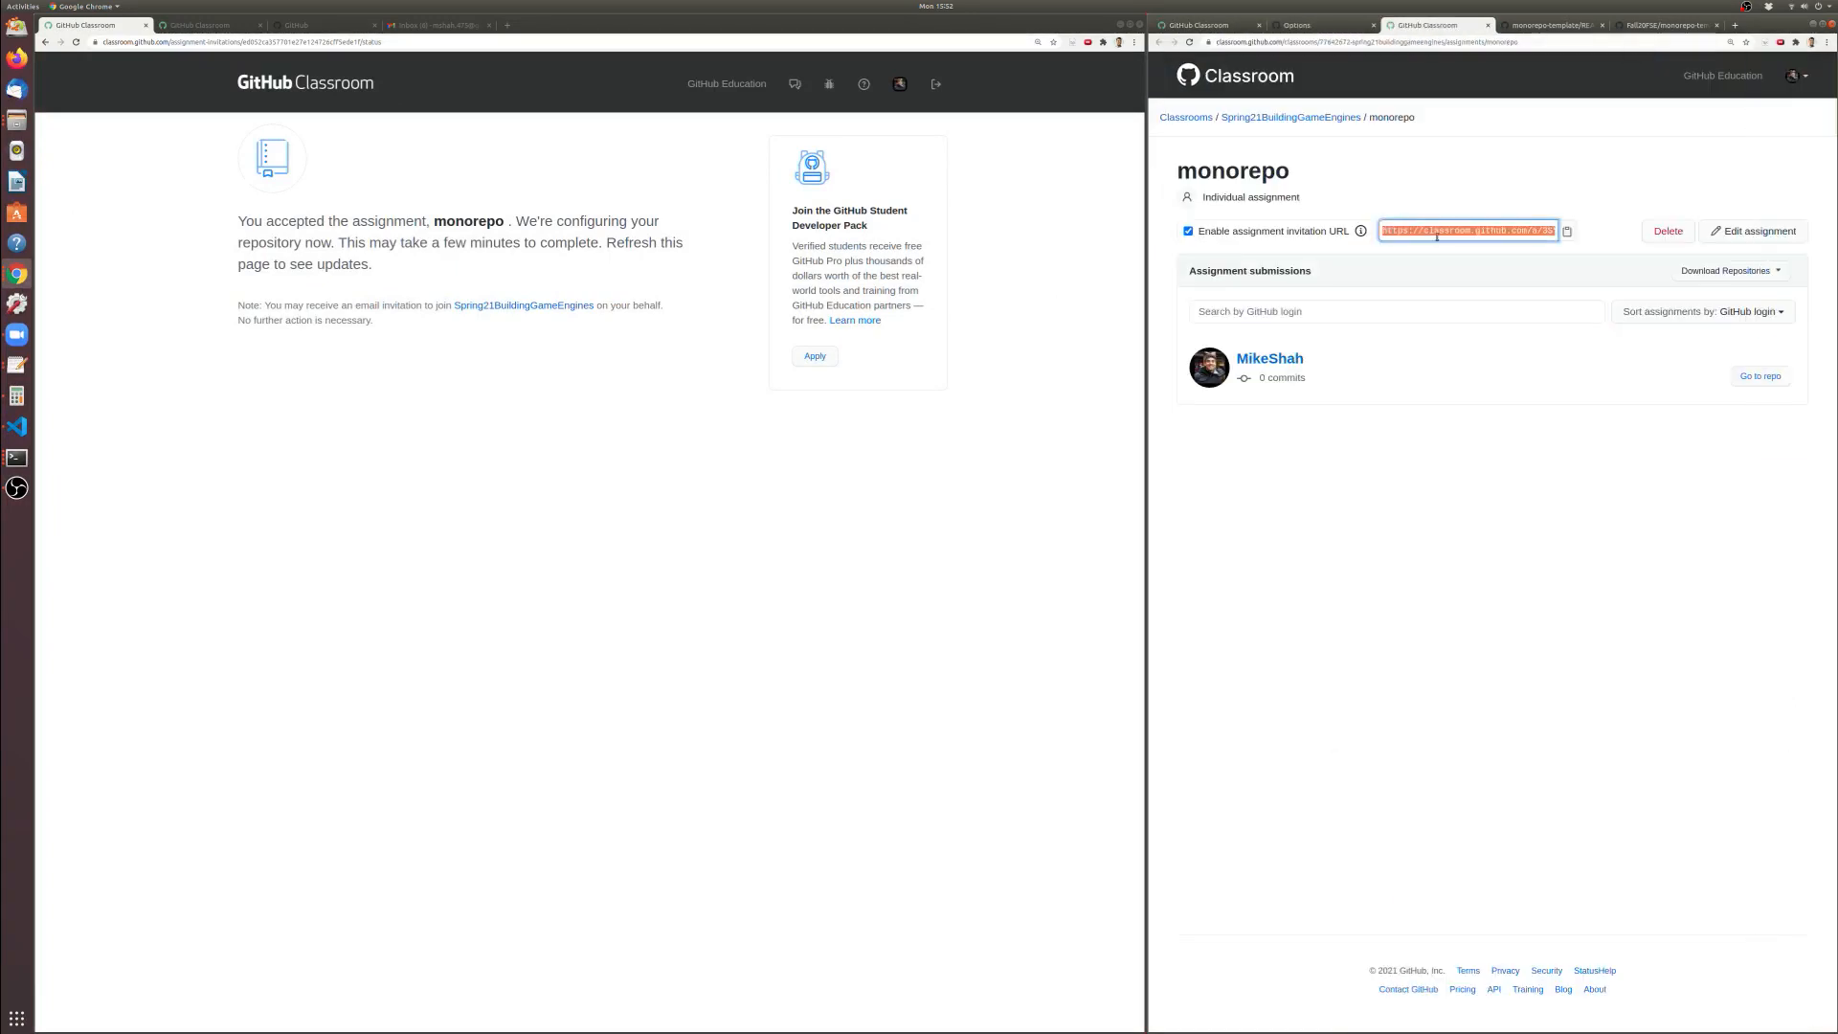
{"action": "left_click_drag", "start_coordinate": [1369, 357], "coordinate": [1232, 356]}
{"action": "left_click", "coordinate": [1189, 42]}
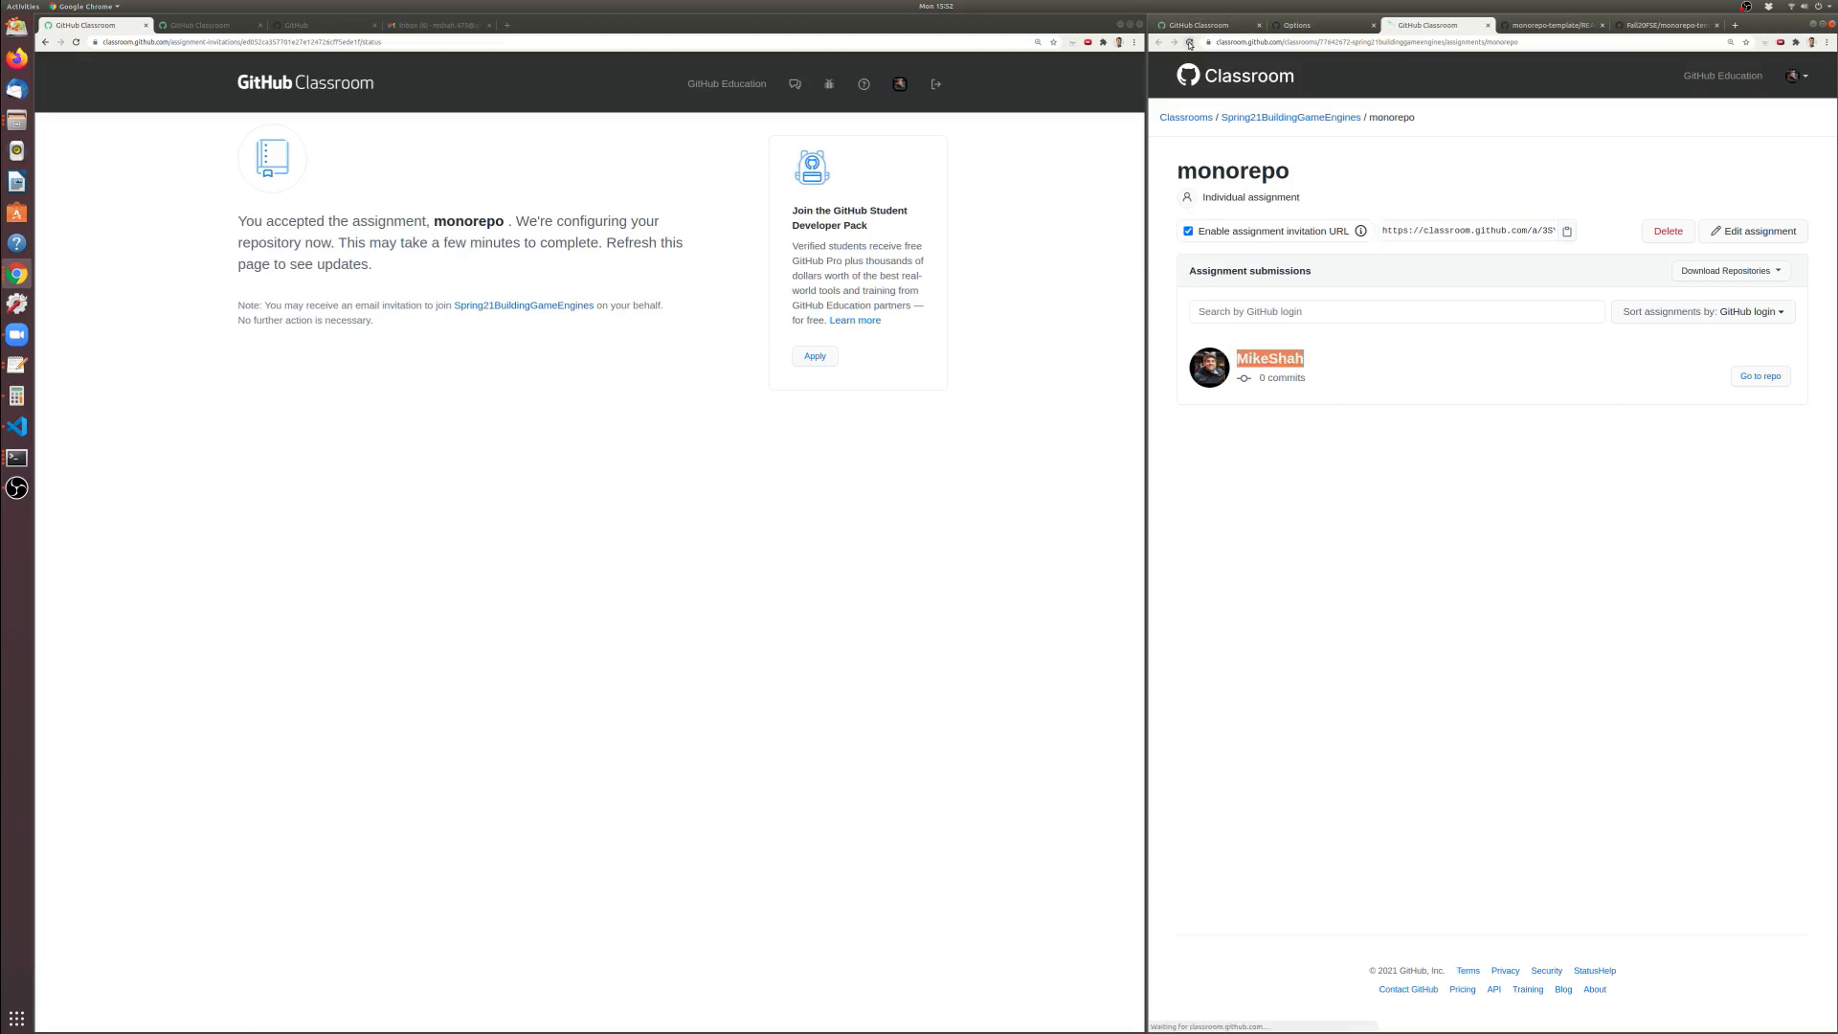
Load the monorepo assignment's invitation link again as the student and open the created assignment repository
{"action": "left_click", "coordinate": [1455, 231]}
{"action": "left_click", "coordinate": [372, 42]}
{"action": "key", "text": "Return"}
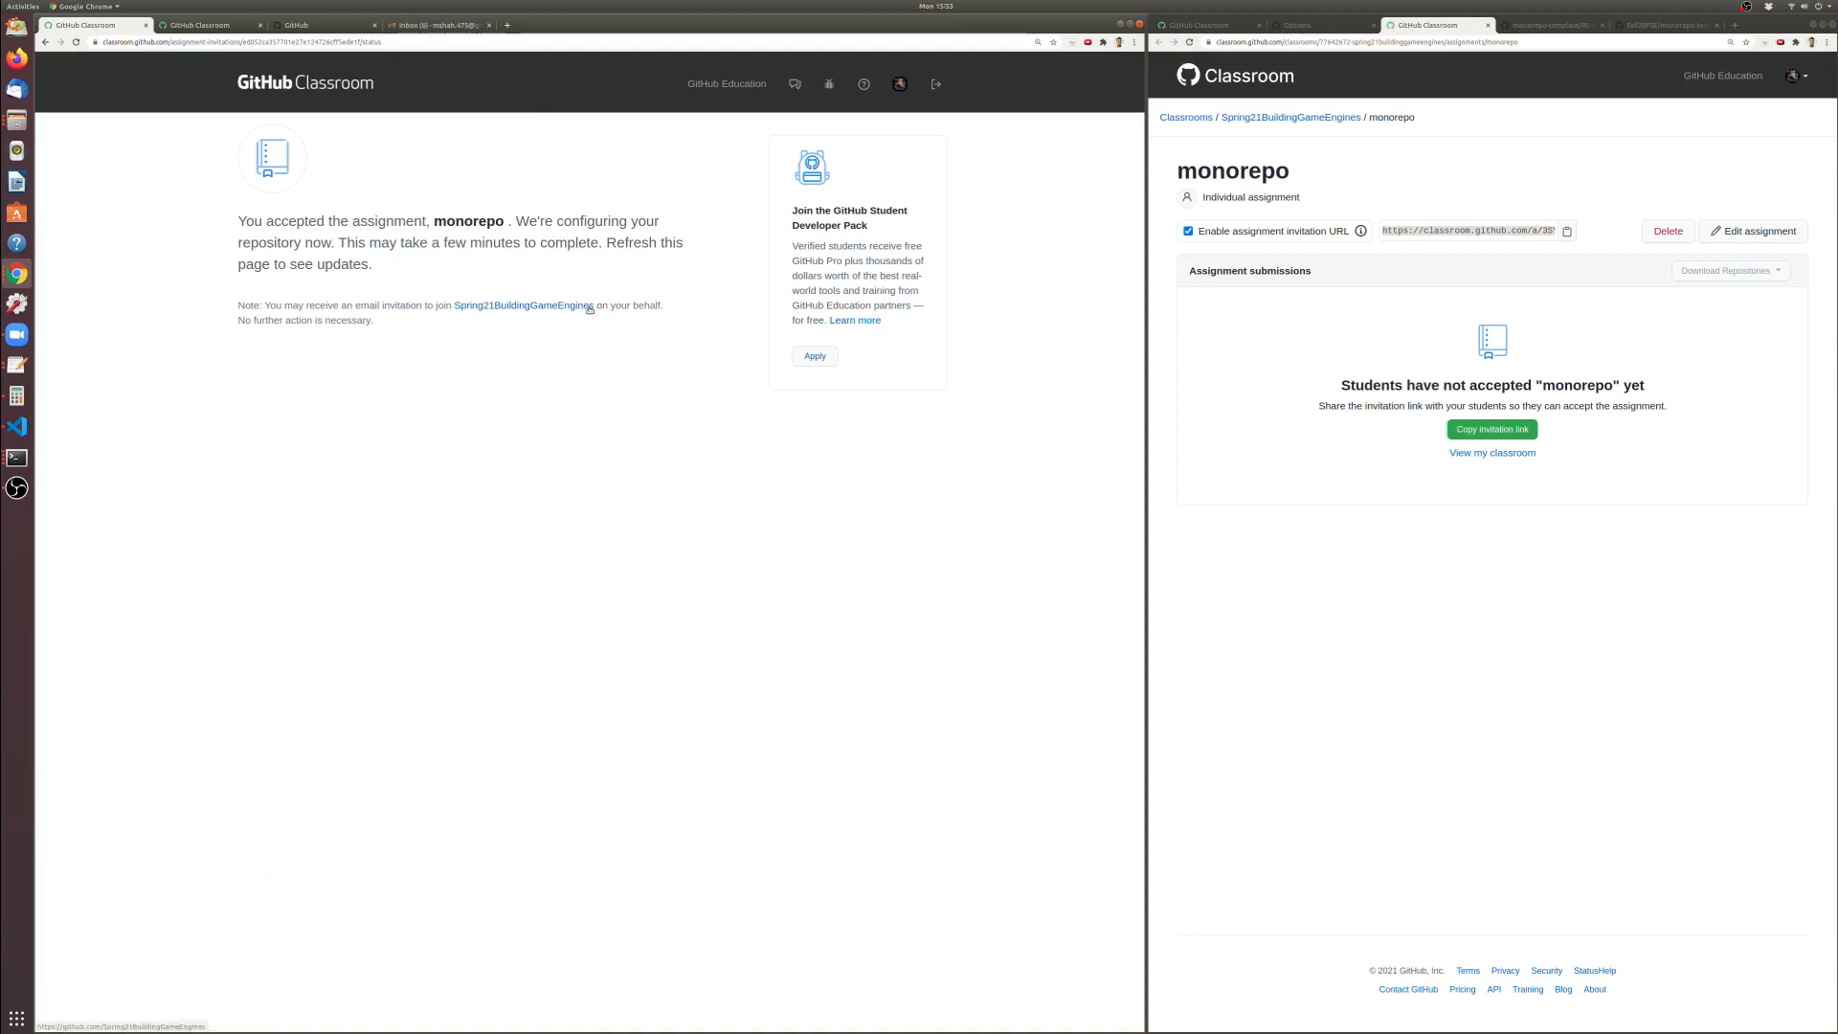
{"action": "left_click_drag", "start_coordinate": [594, 307], "coordinate": [454, 307]}
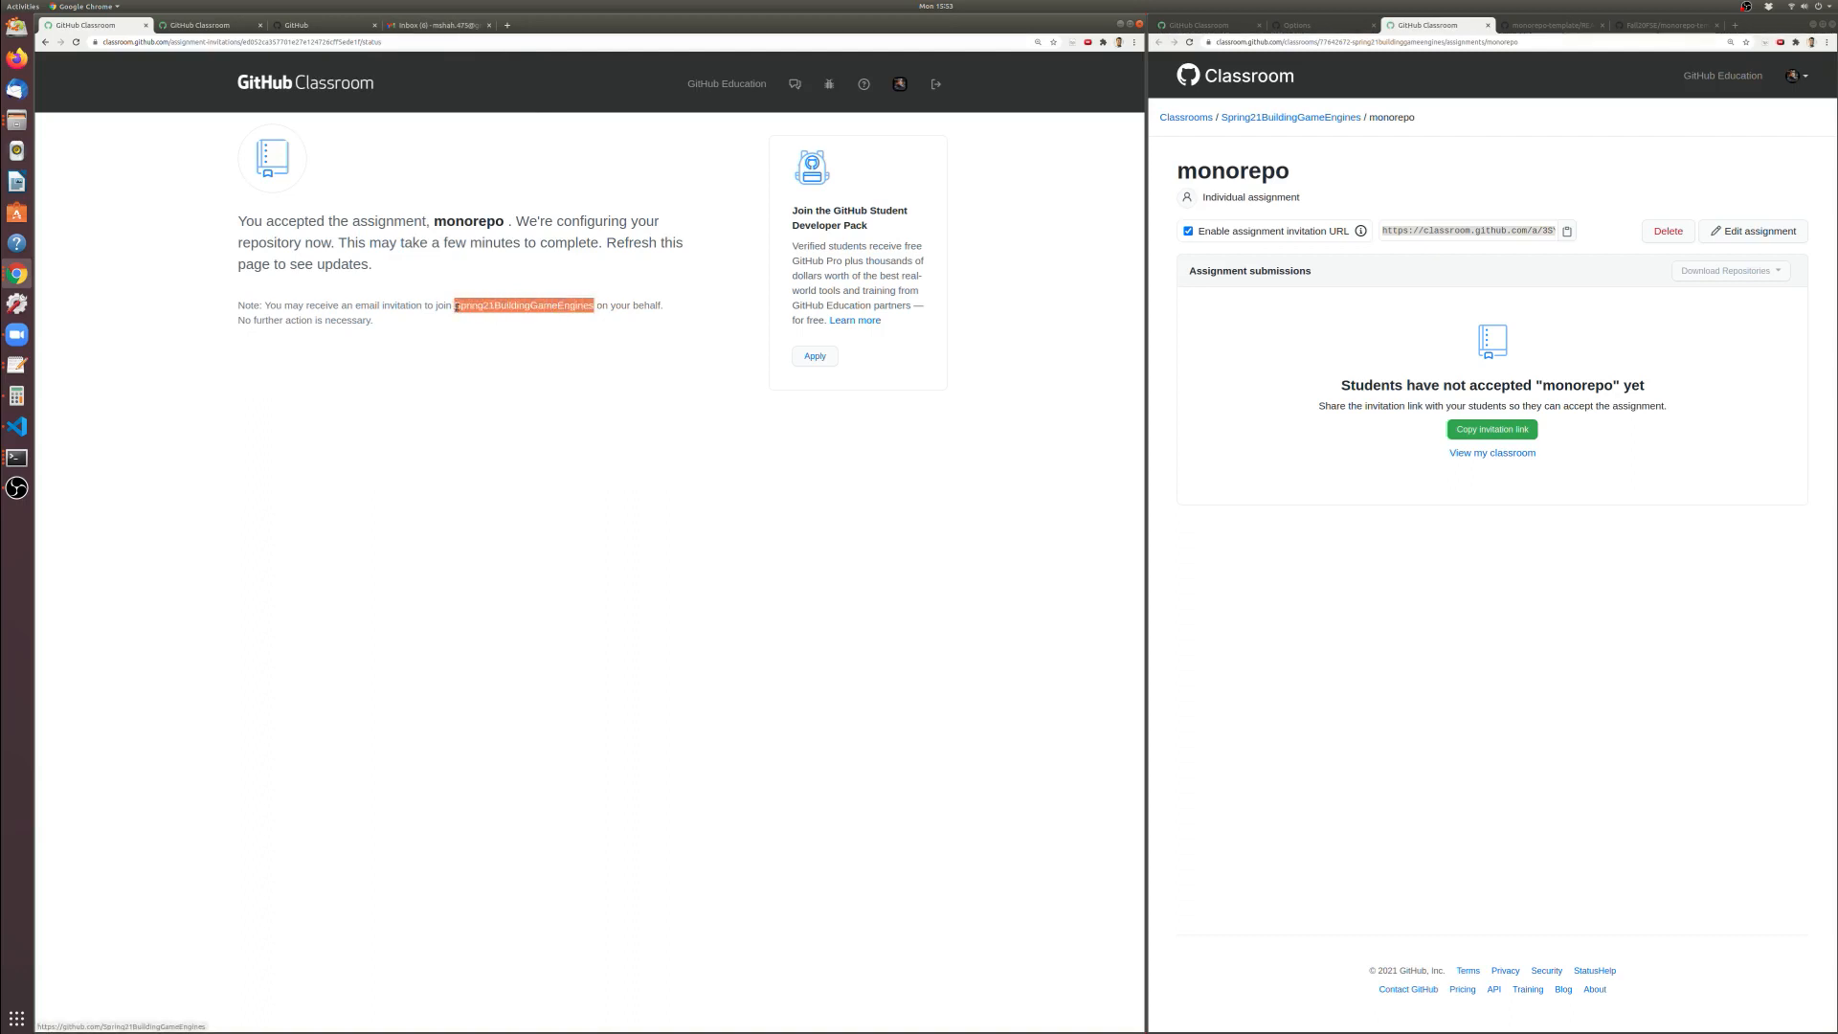
{"action": "left_click", "coordinate": [448, 400]}
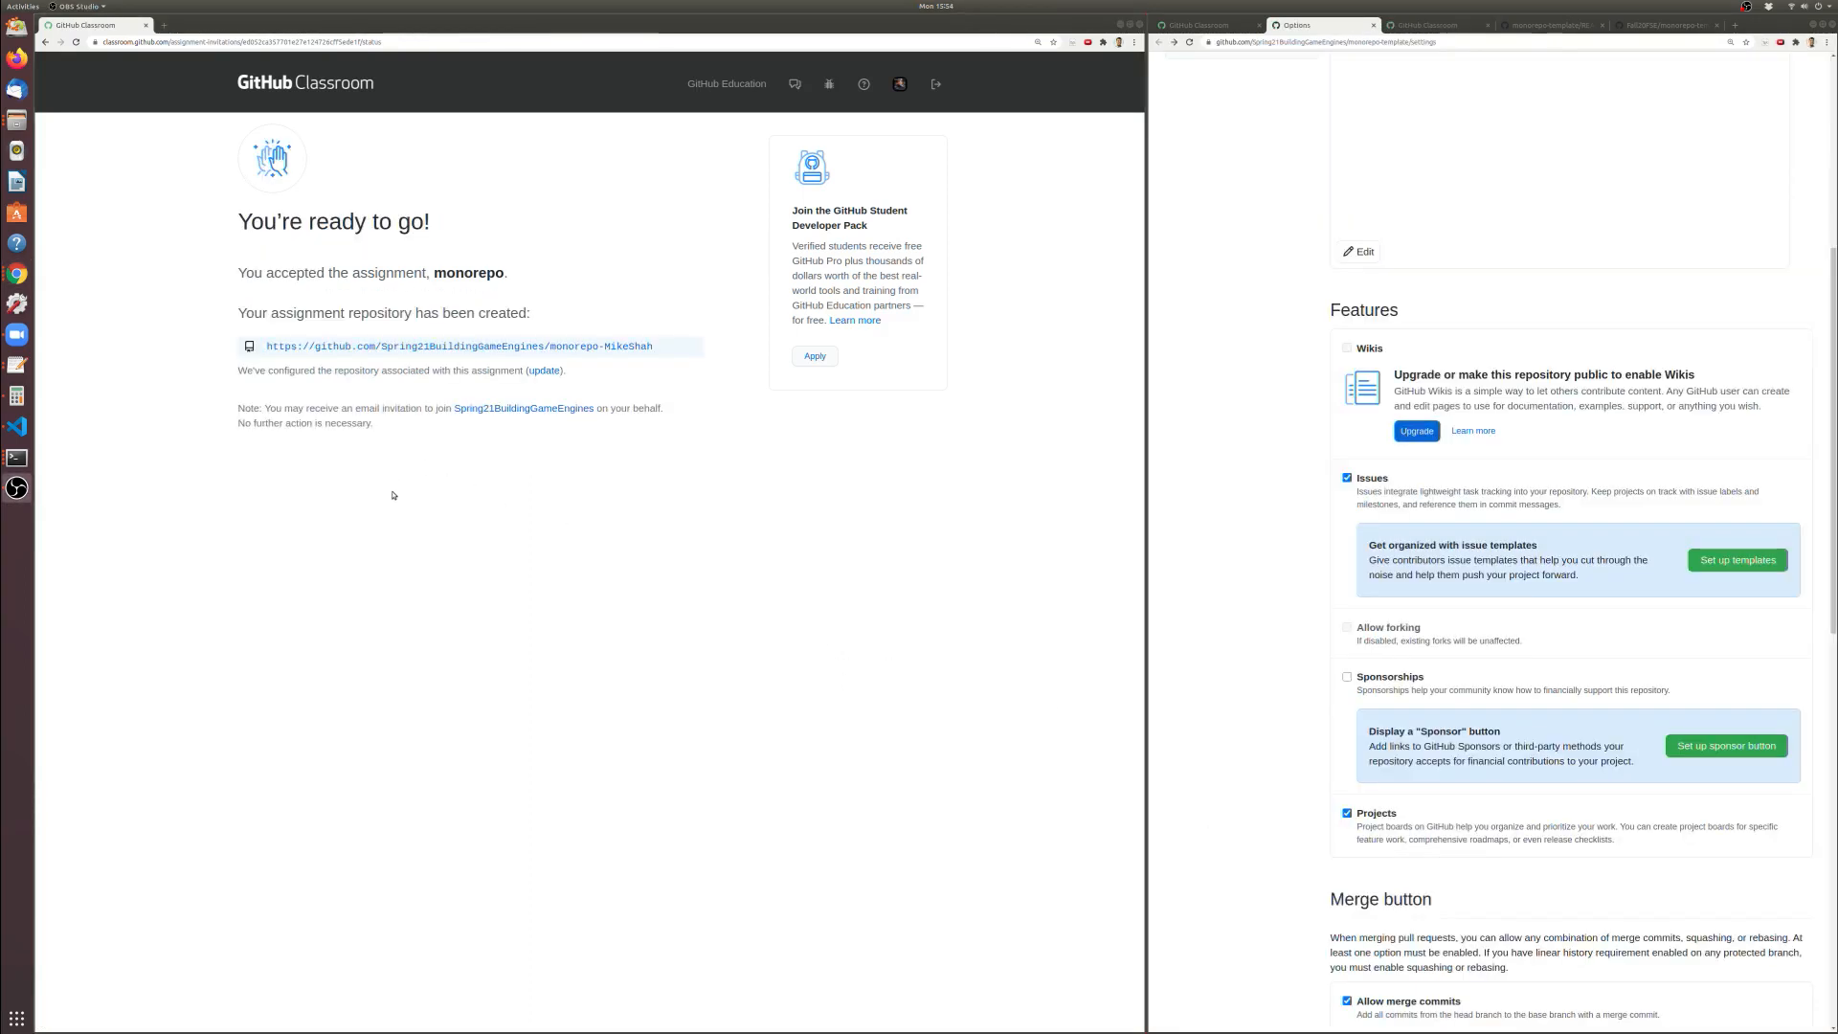
{"action": "left_click", "coordinate": [462, 347]}
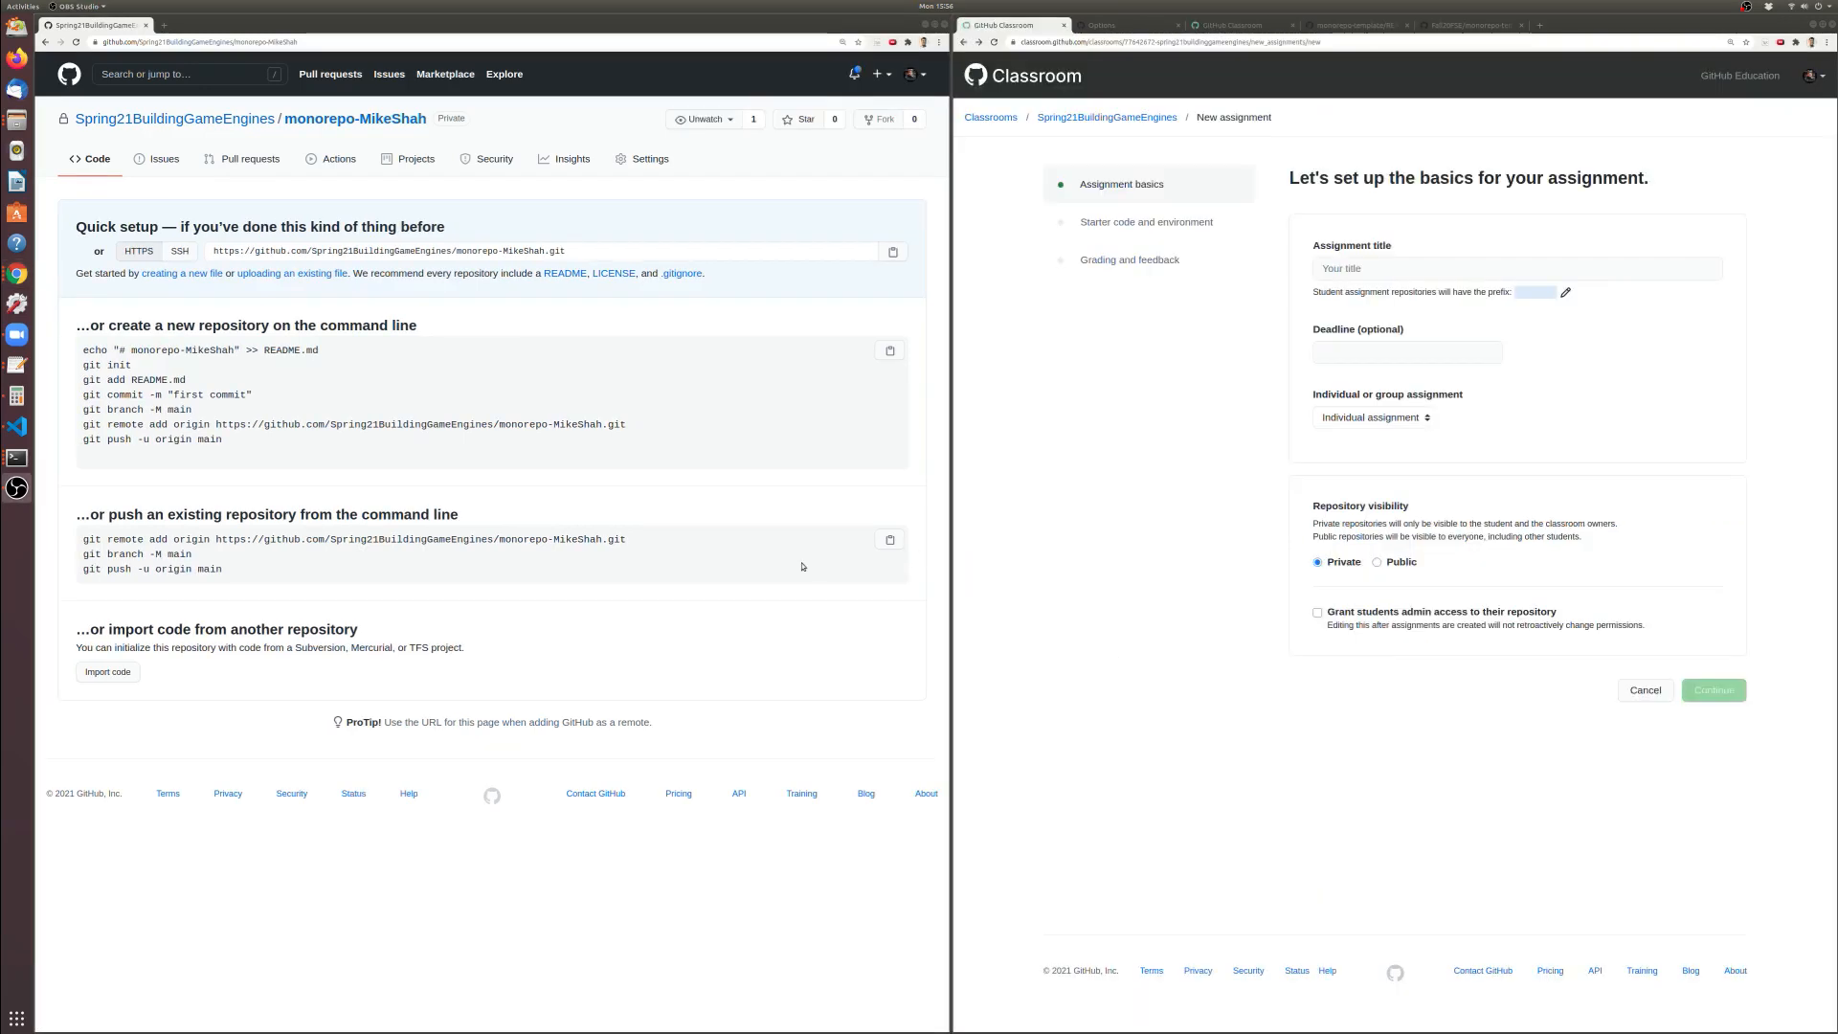
Title the new individual, private assignment monorepo3 and continue to its starter code and environment setup
{"action": "left_click", "coordinate": [1377, 268]}
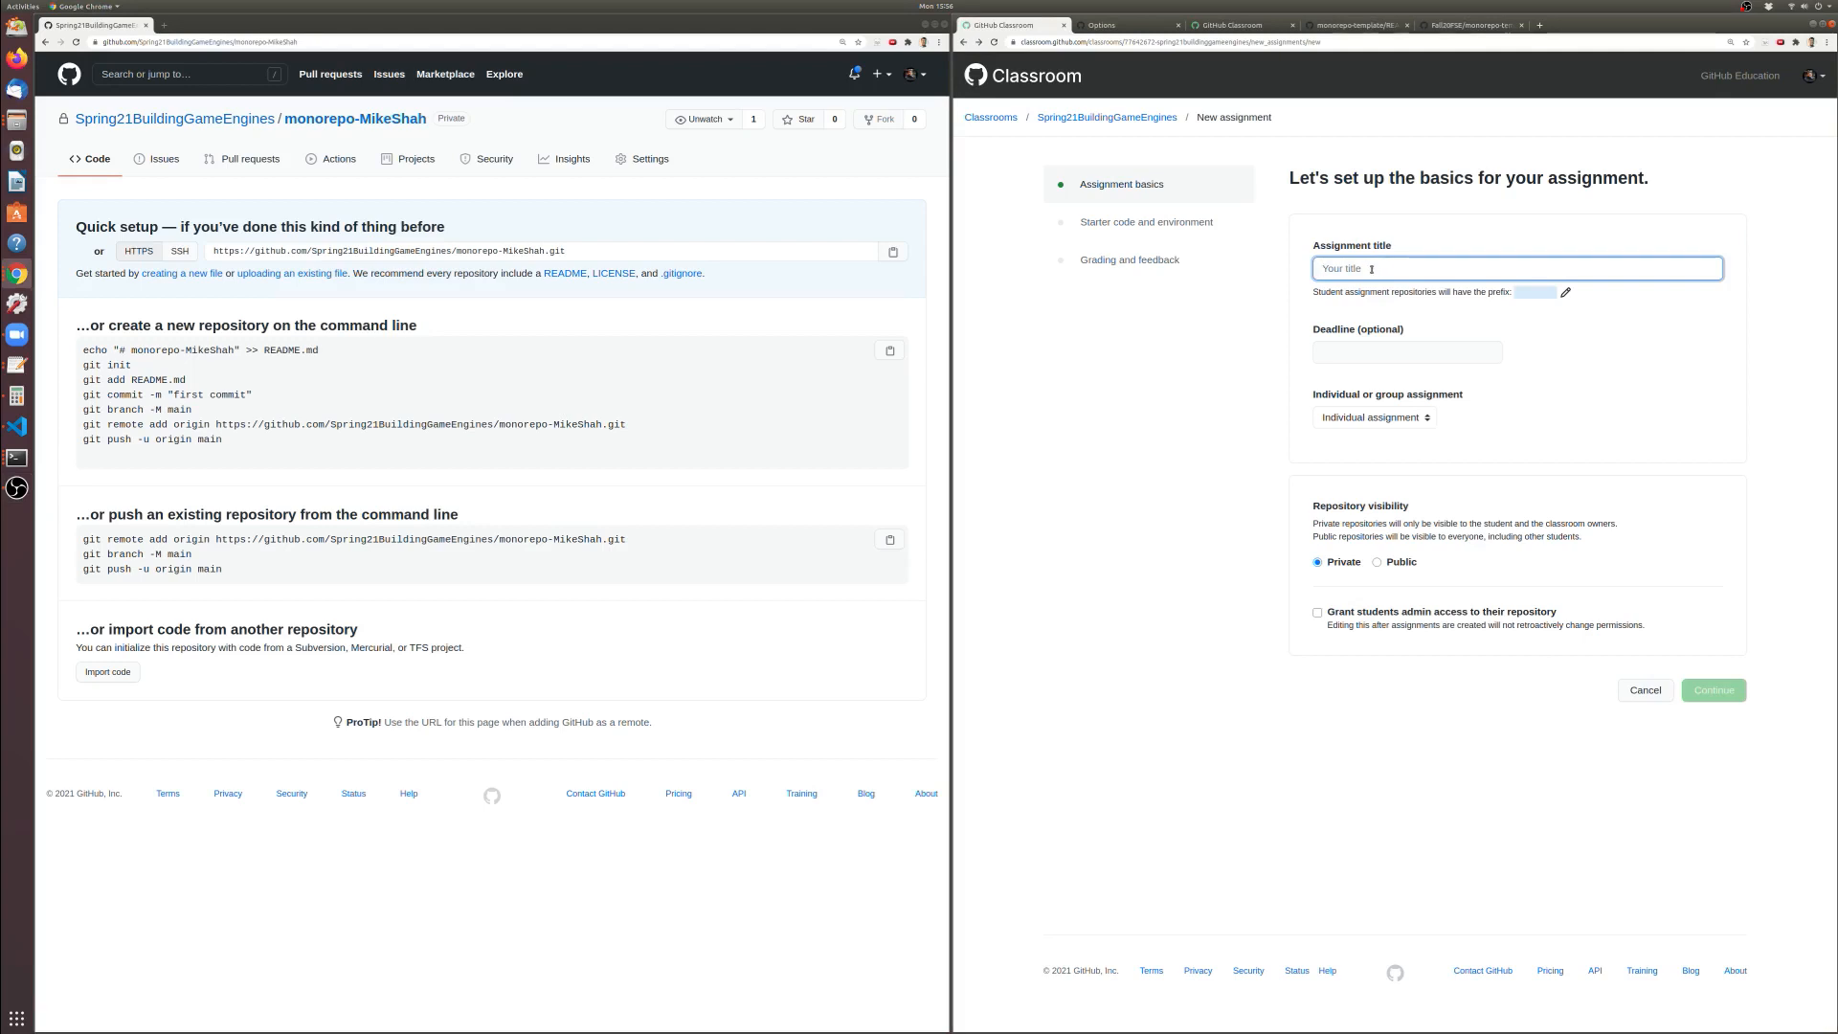
{"action": "type", "text": "monorepo"}
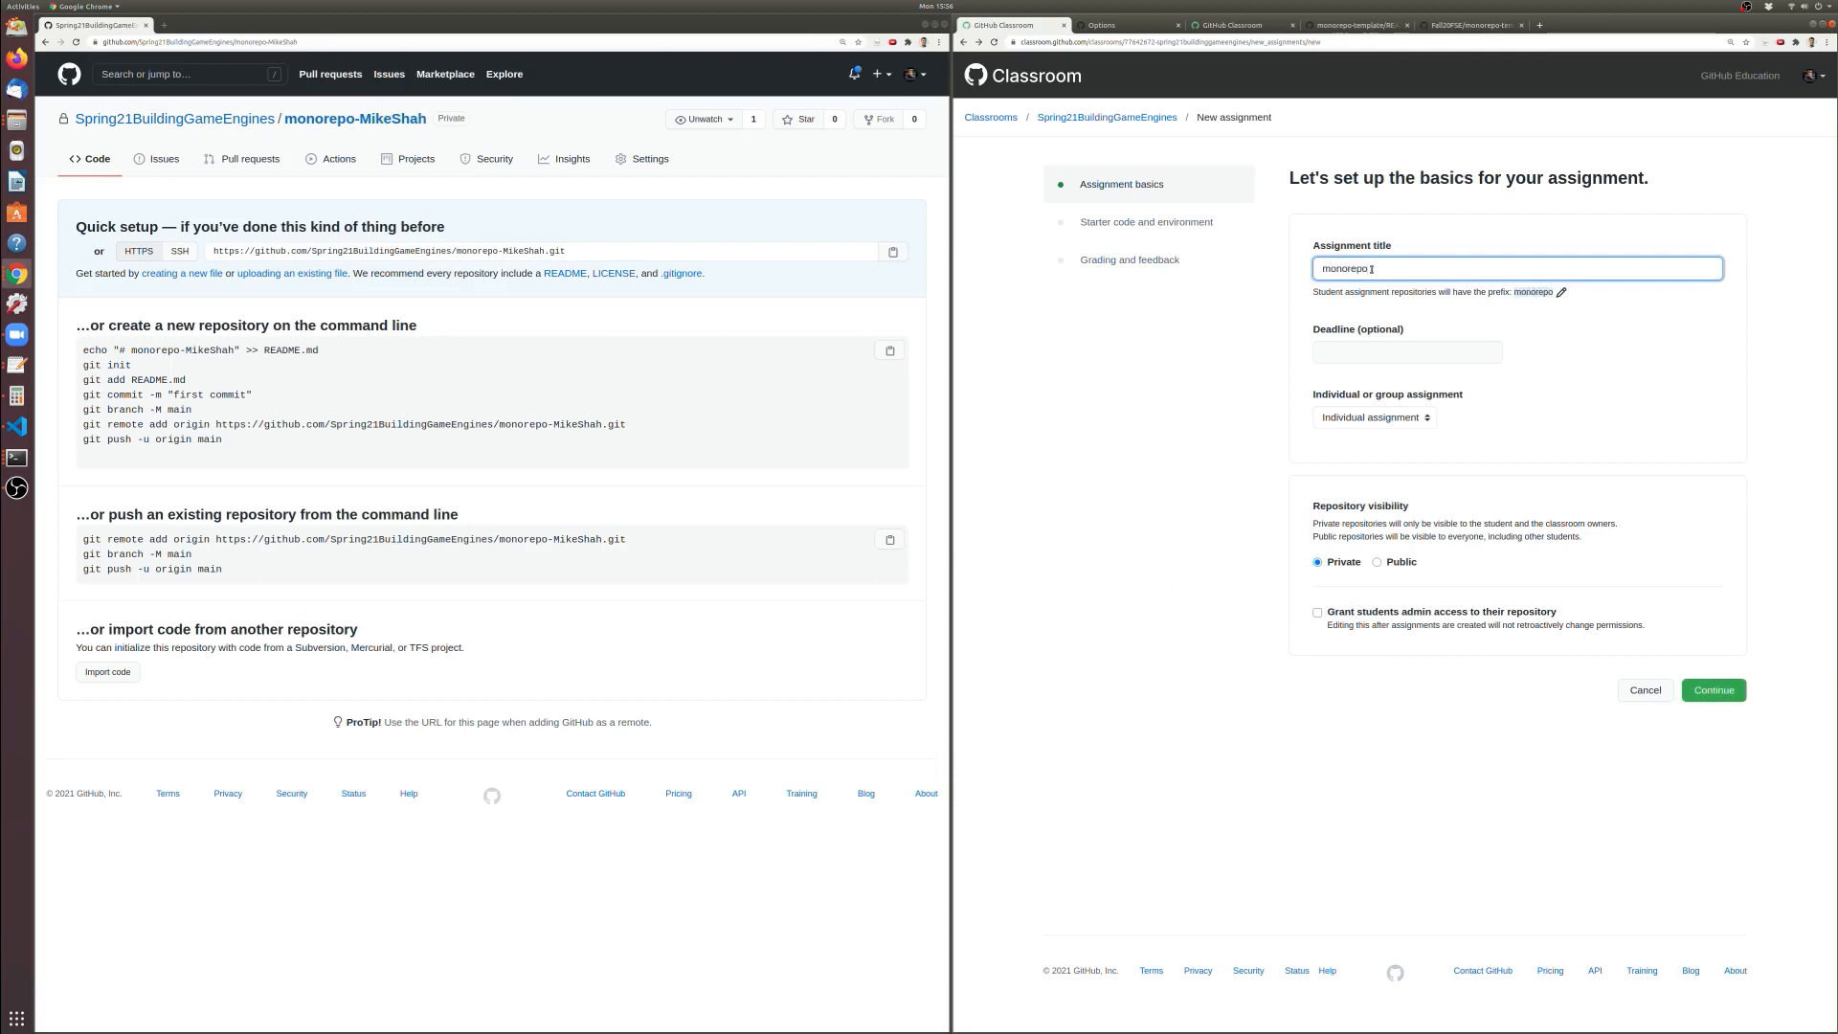
{"action": "type", "text": "3"}
{"action": "left_click", "coordinate": [1588, 331]}
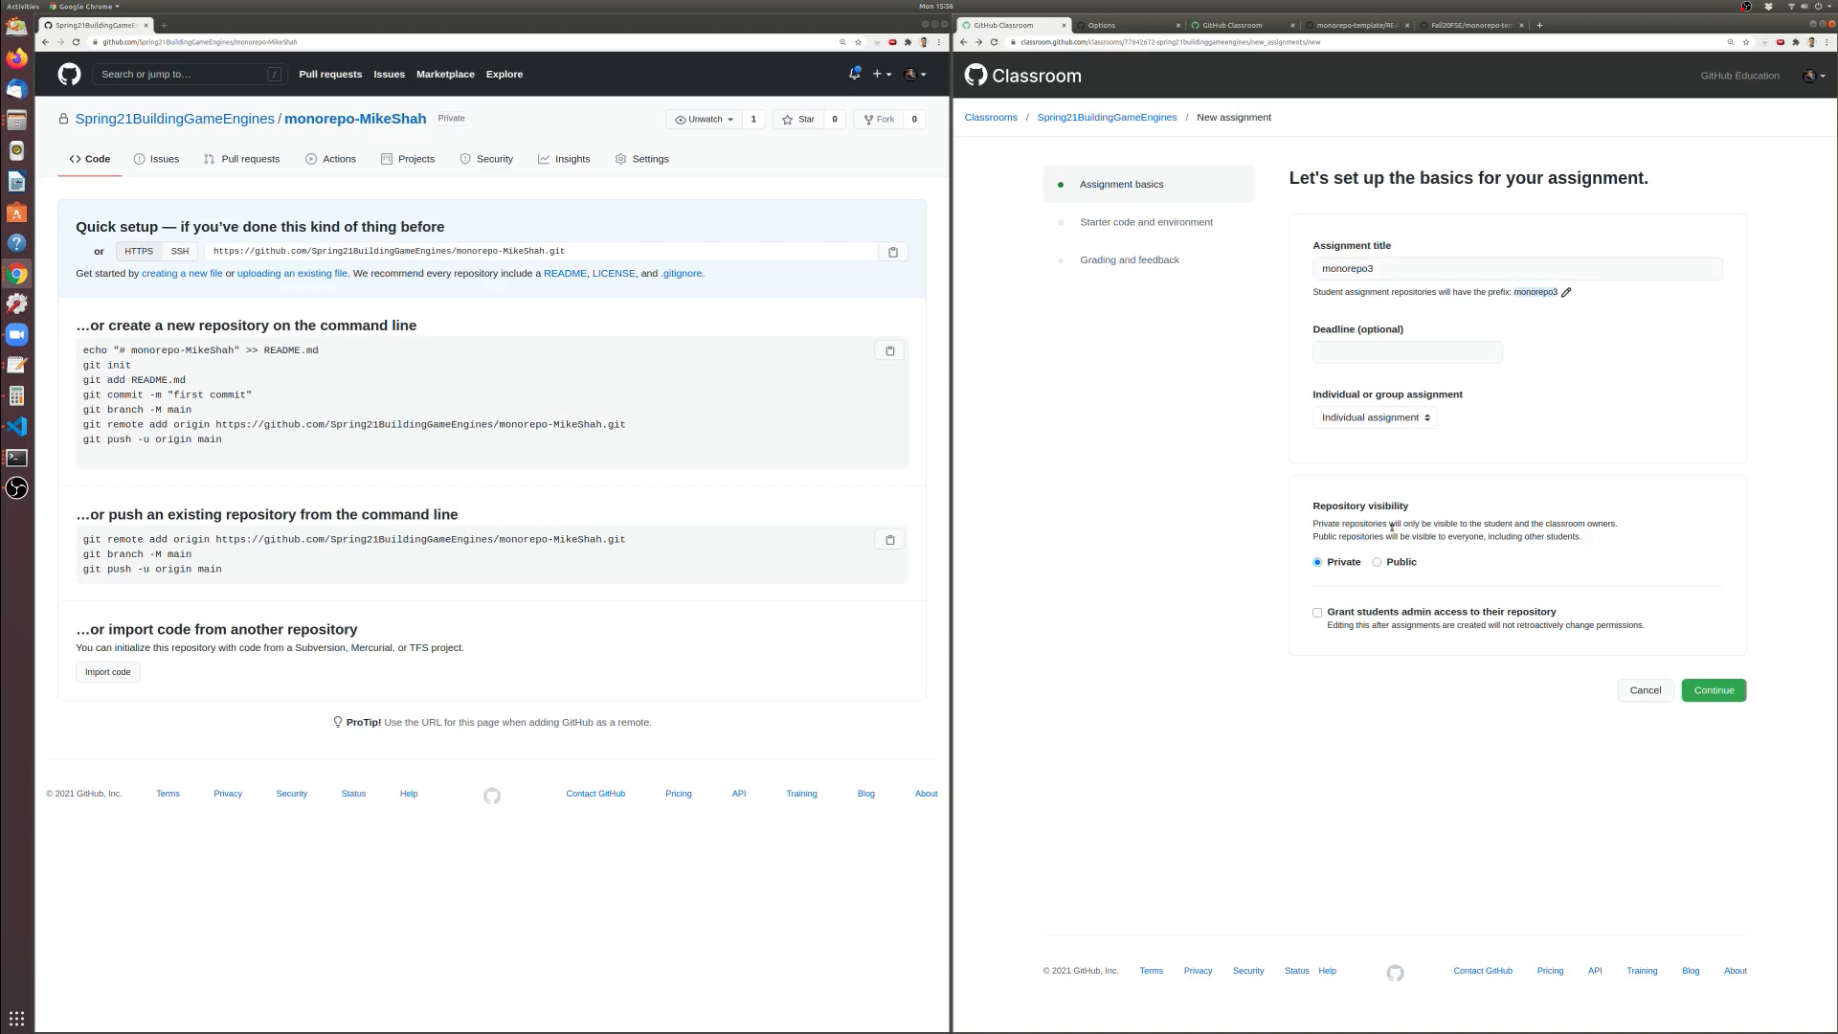
{"action": "left_click", "coordinate": [1714, 690]}
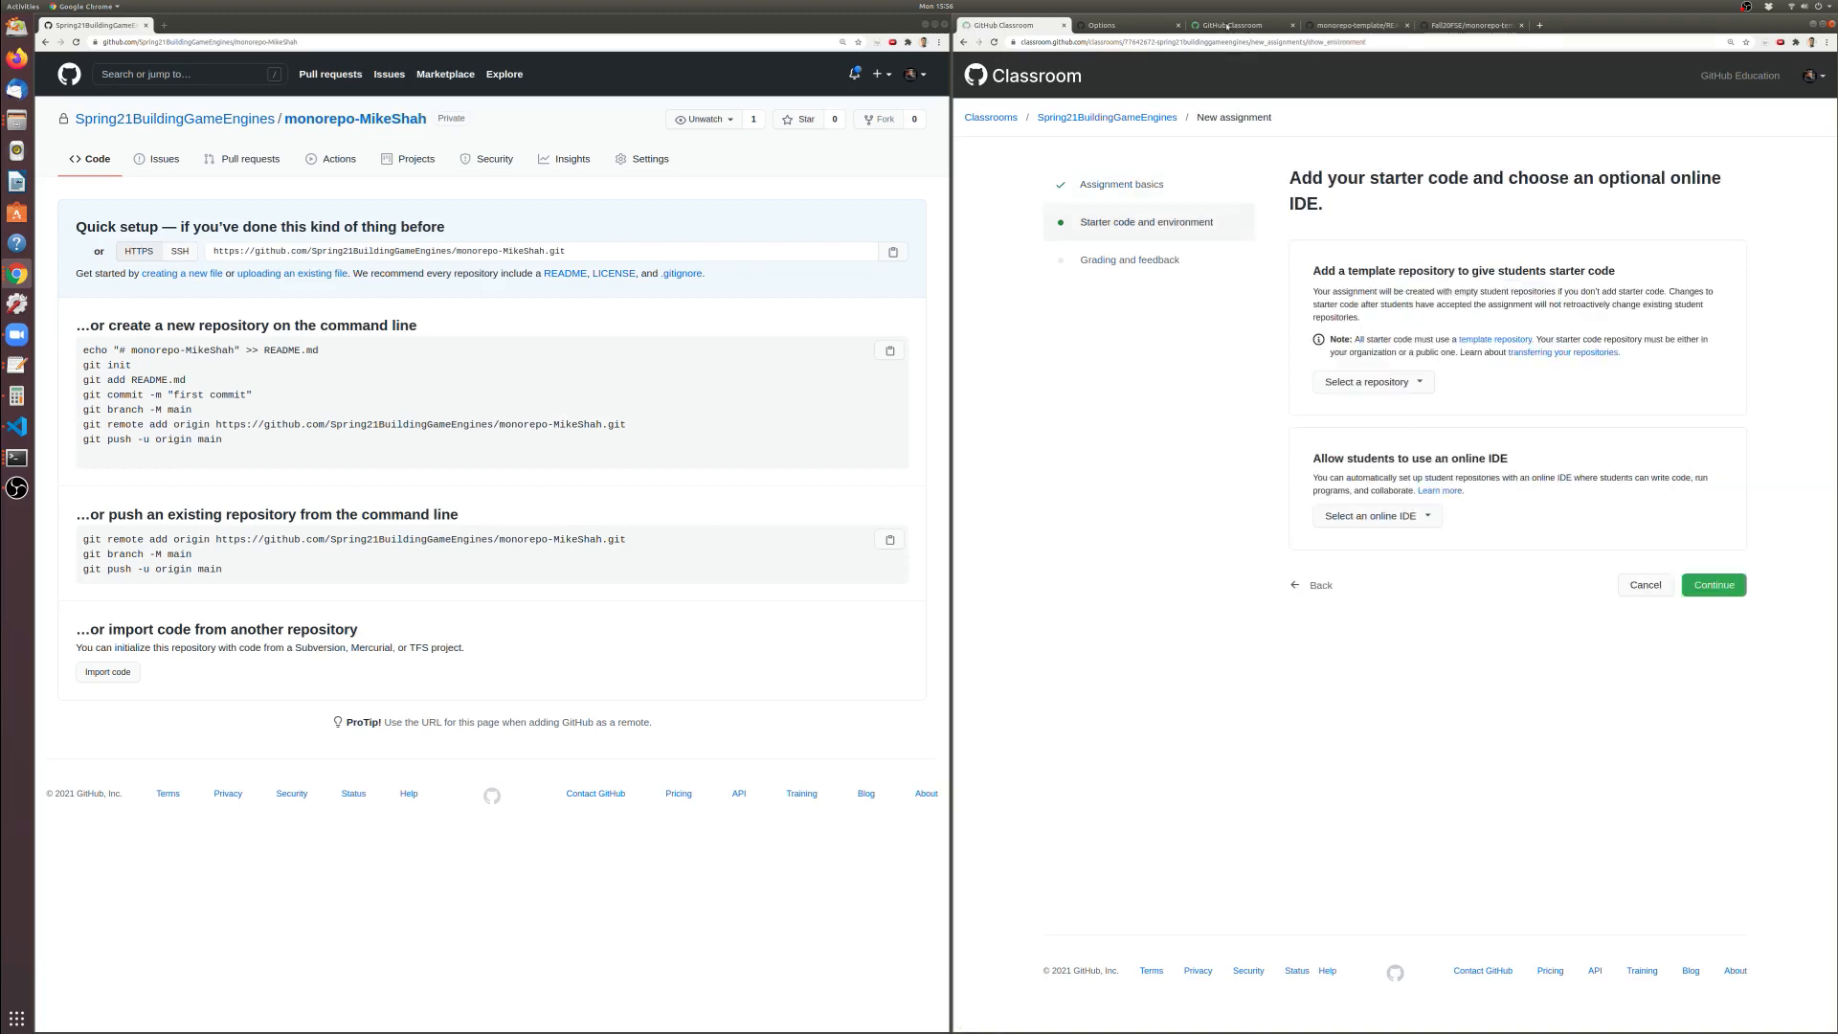
Examine the monorepo-template repository's README and its private template label, and return to the new assignment's starter code page
{"action": "left_click", "coordinate": [1390, 29]}
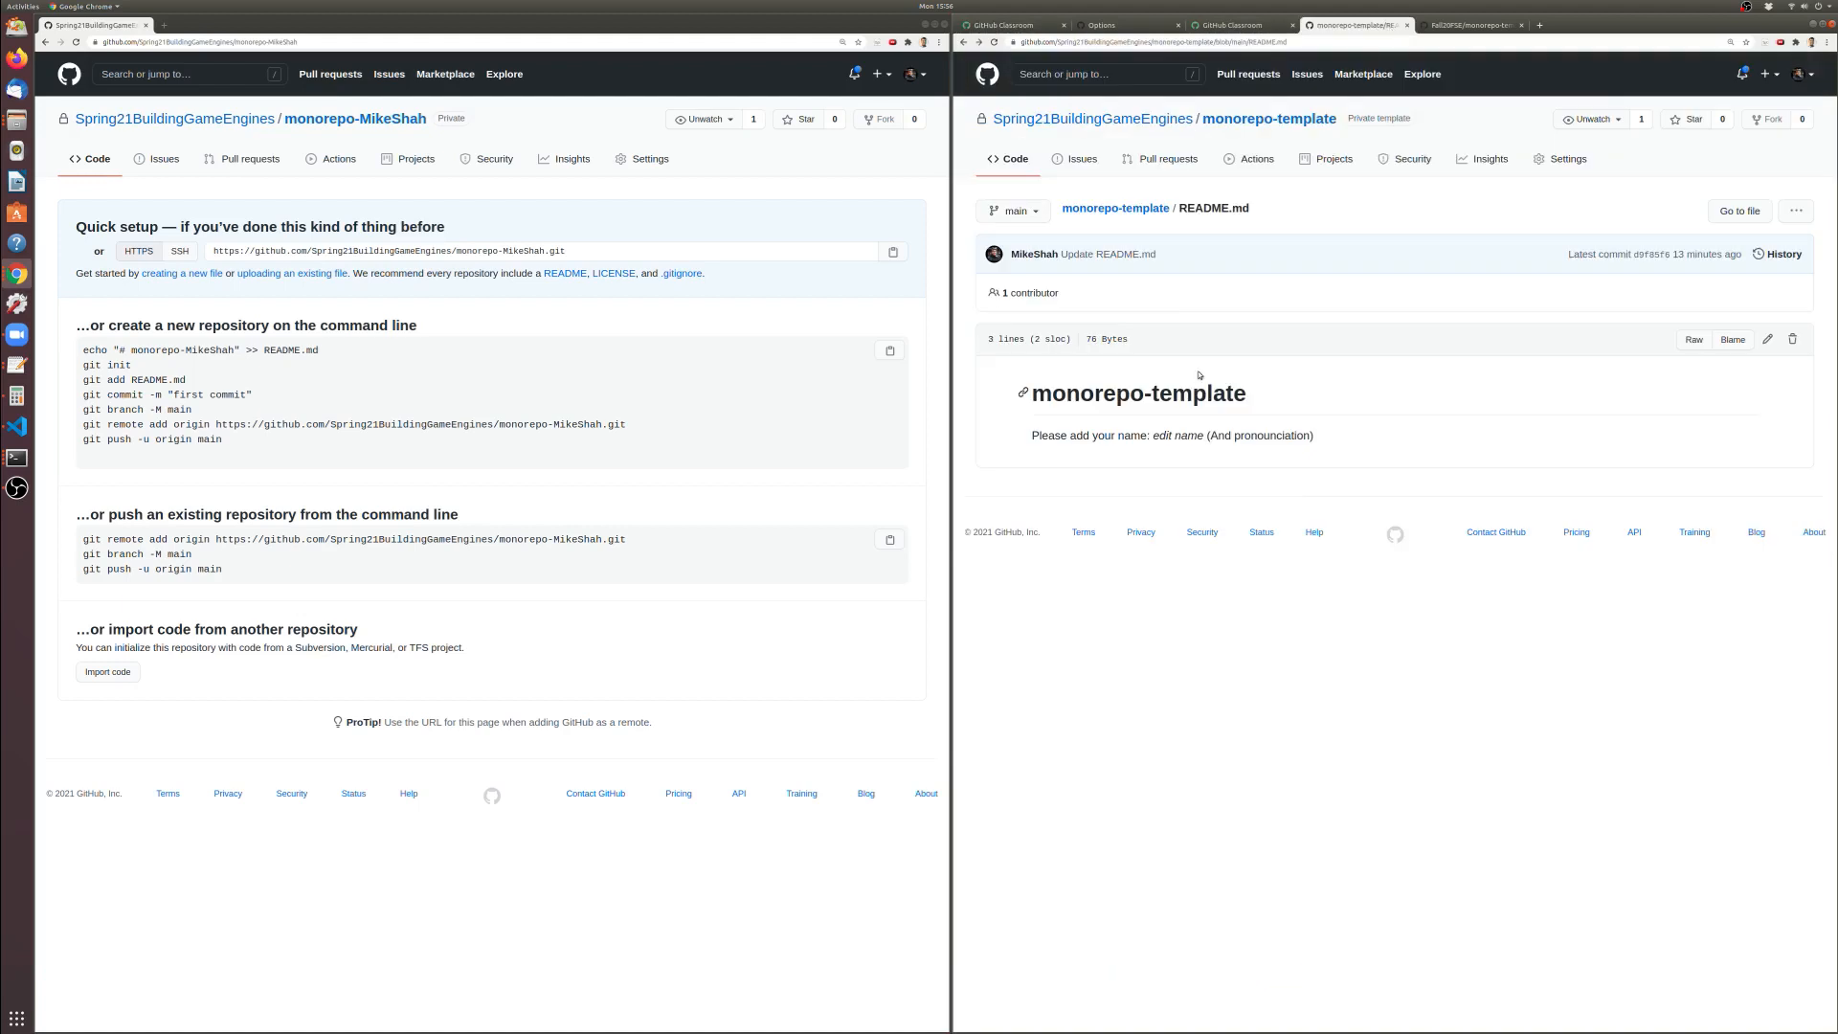
{"action": "left_click_drag", "start_coordinate": [1079, 394], "coordinate": [1172, 394]}
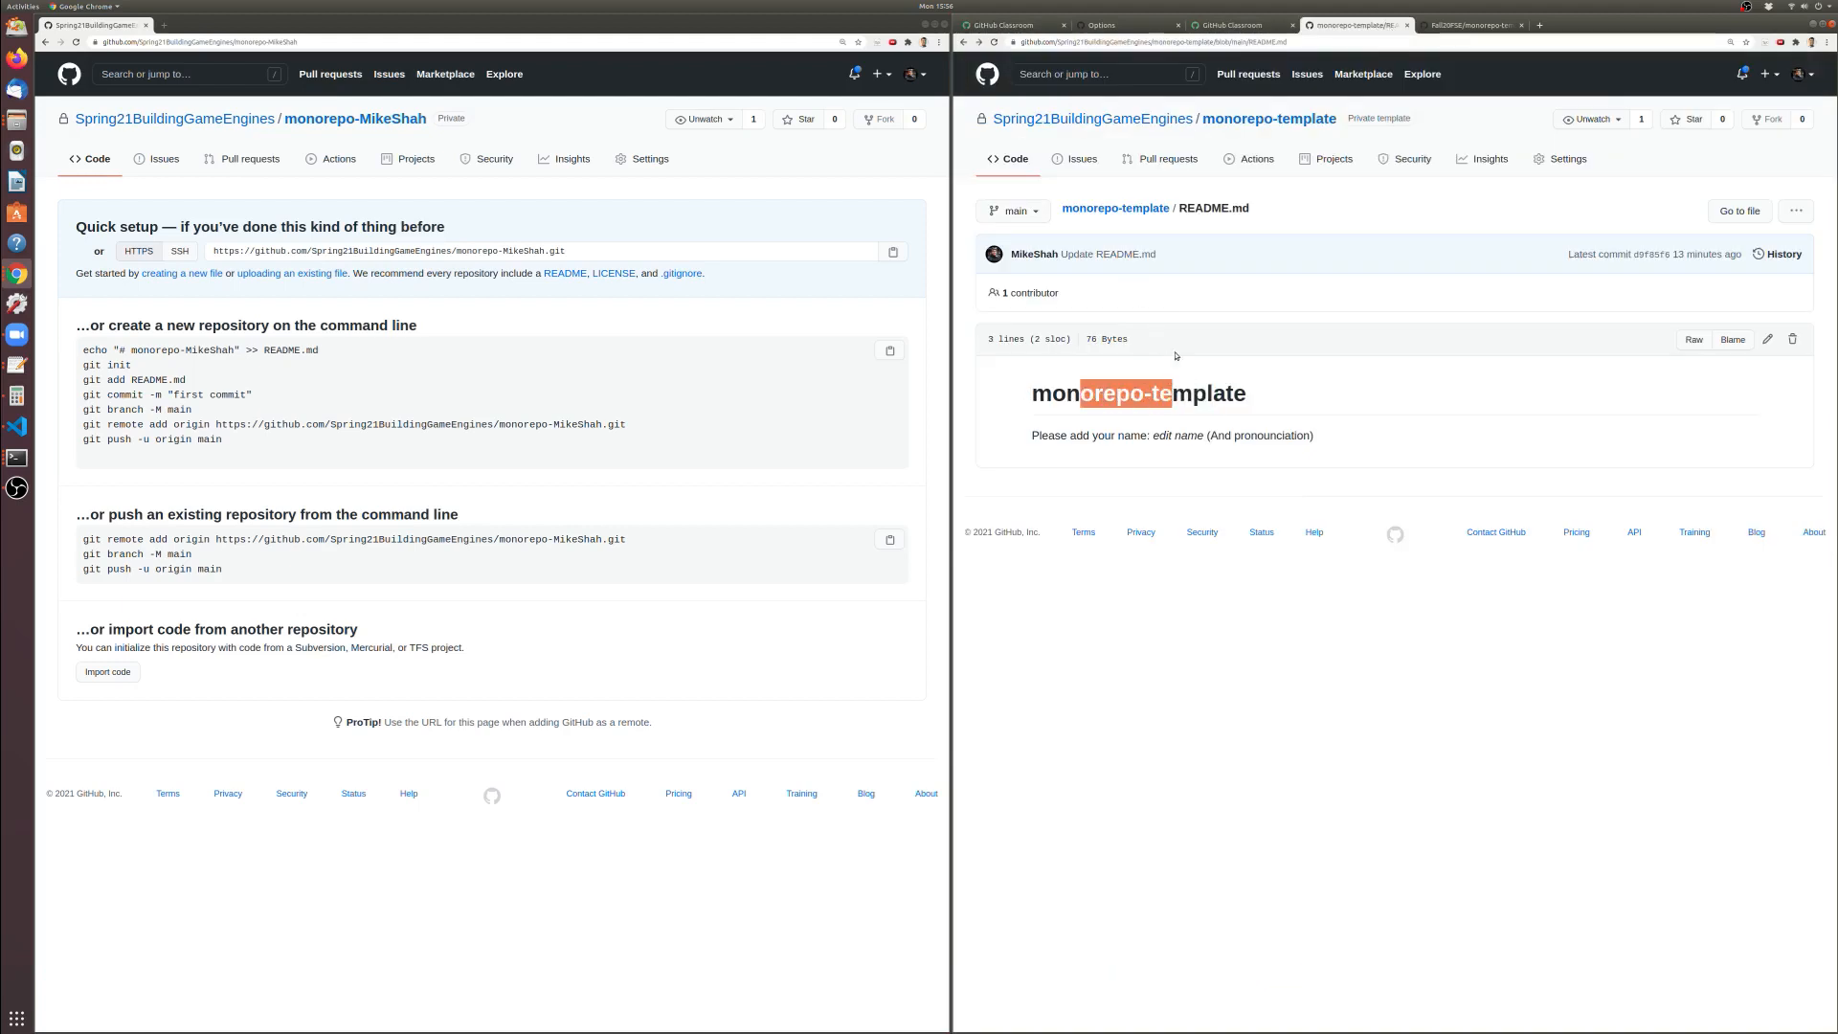
{"action": "left_click", "coordinate": [1284, 410]}
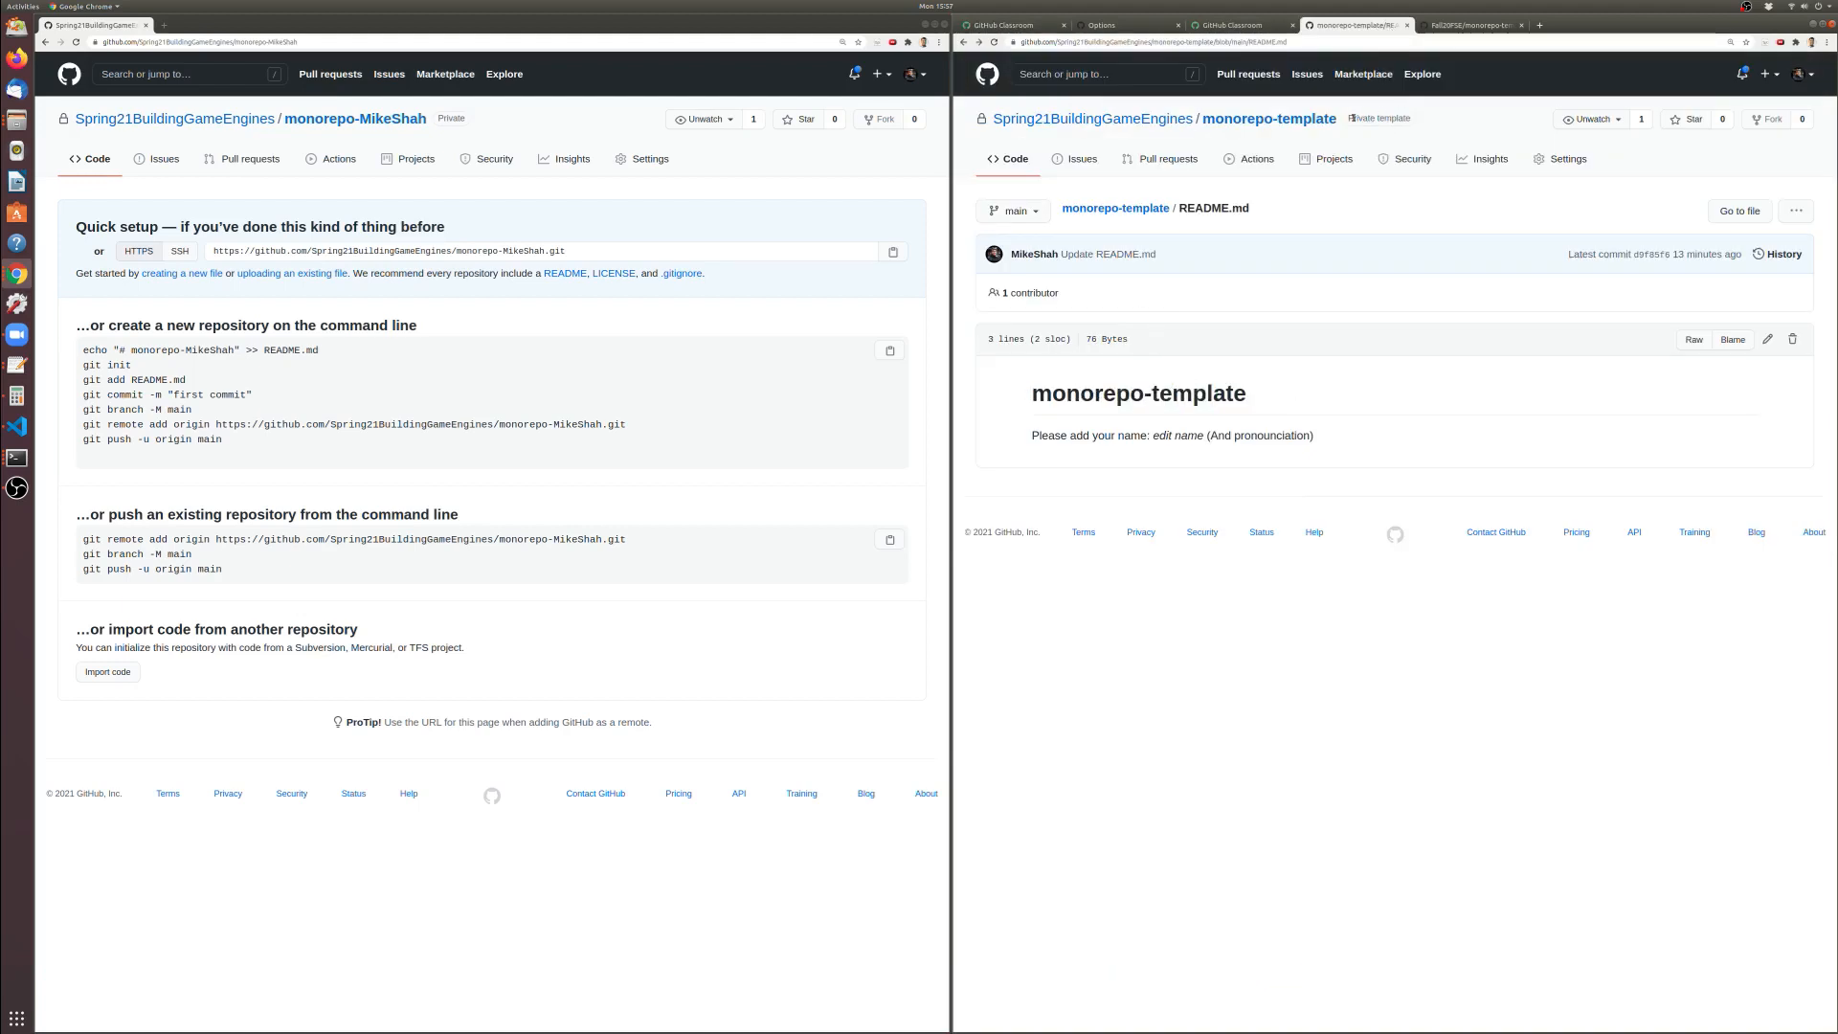
{"action": "double_click", "coordinate": [1386, 117]}
{"action": "left_click_drag", "start_coordinate": [134, 364], "coordinate": [84, 344]}
{"action": "left_click", "coordinate": [191, 567]}
{"action": "left_click", "coordinate": [84, 345]}
{"action": "left_click", "coordinate": [1212, 26]}
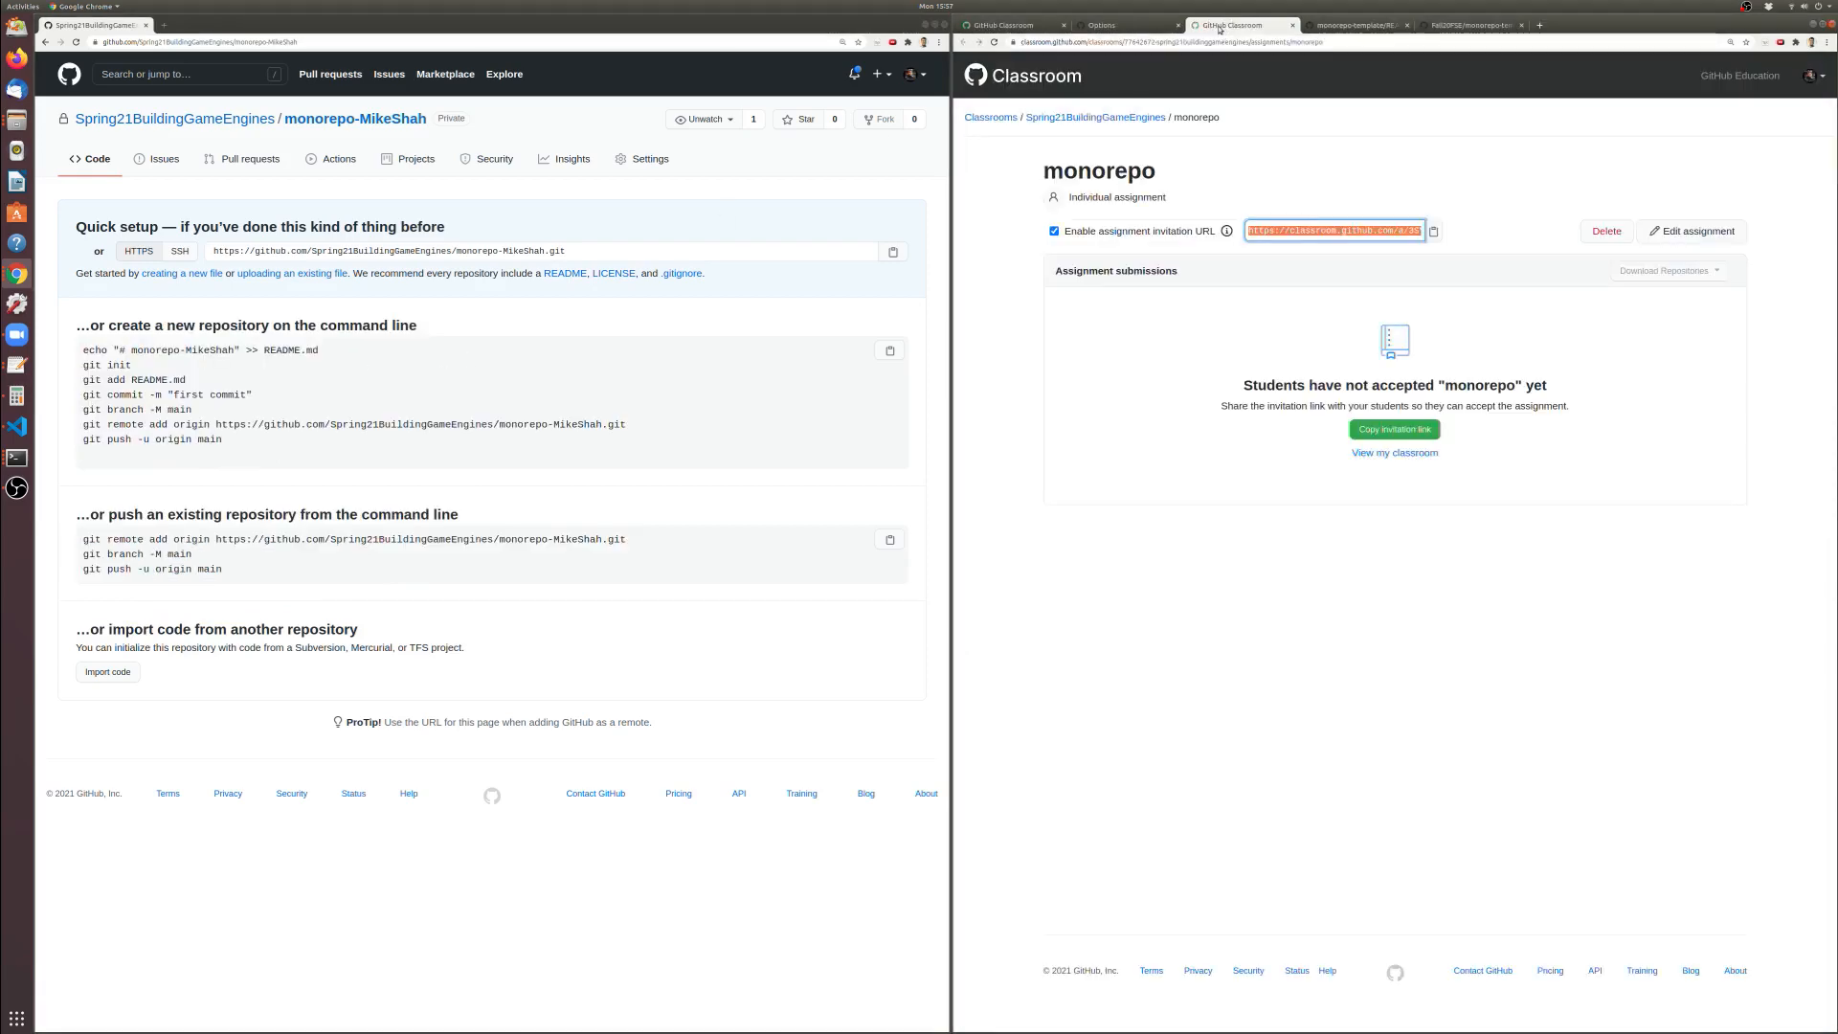
{"action": "left_click", "coordinate": [1137, 27]}
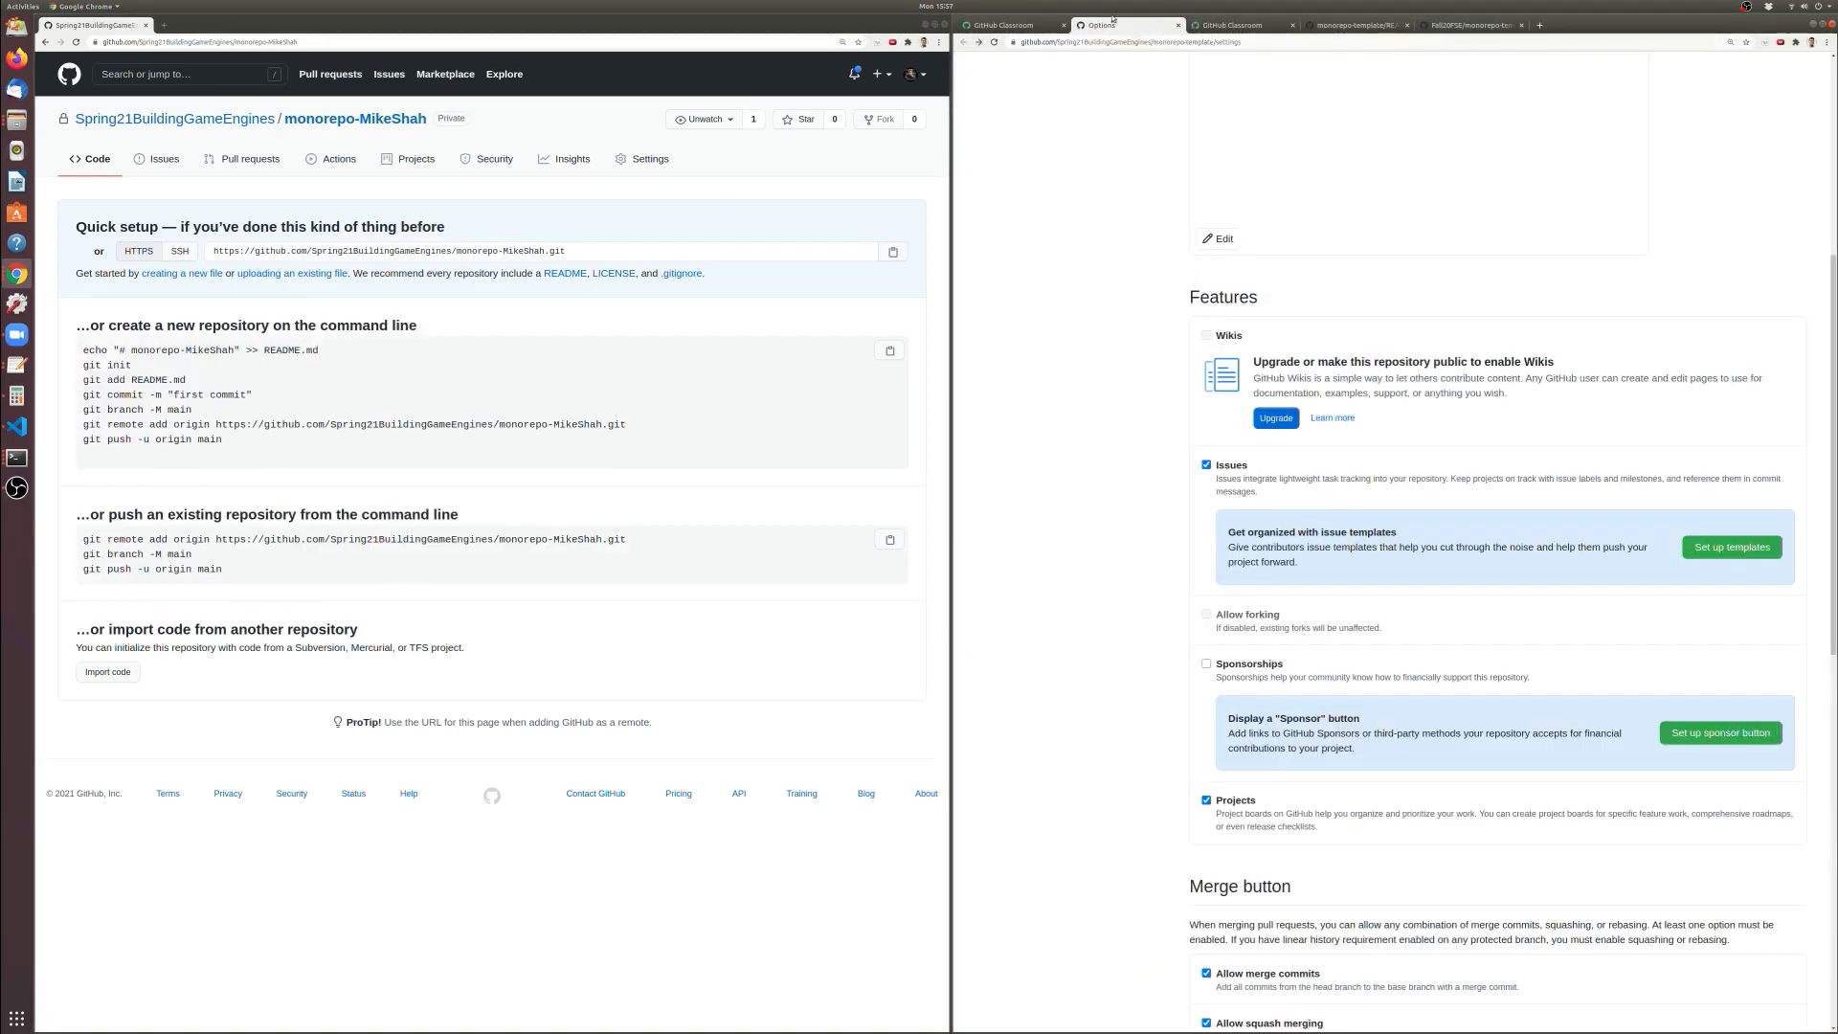
{"action": "key", "text": "ctrl+Page_Up"}
Choose Spring21BuildingGameEngines/monorepo-template as the starter code repository and create the assignment without an online IDE, autograding tests or feedback pull requests
{"action": "left_click", "coordinate": [1383, 382]}
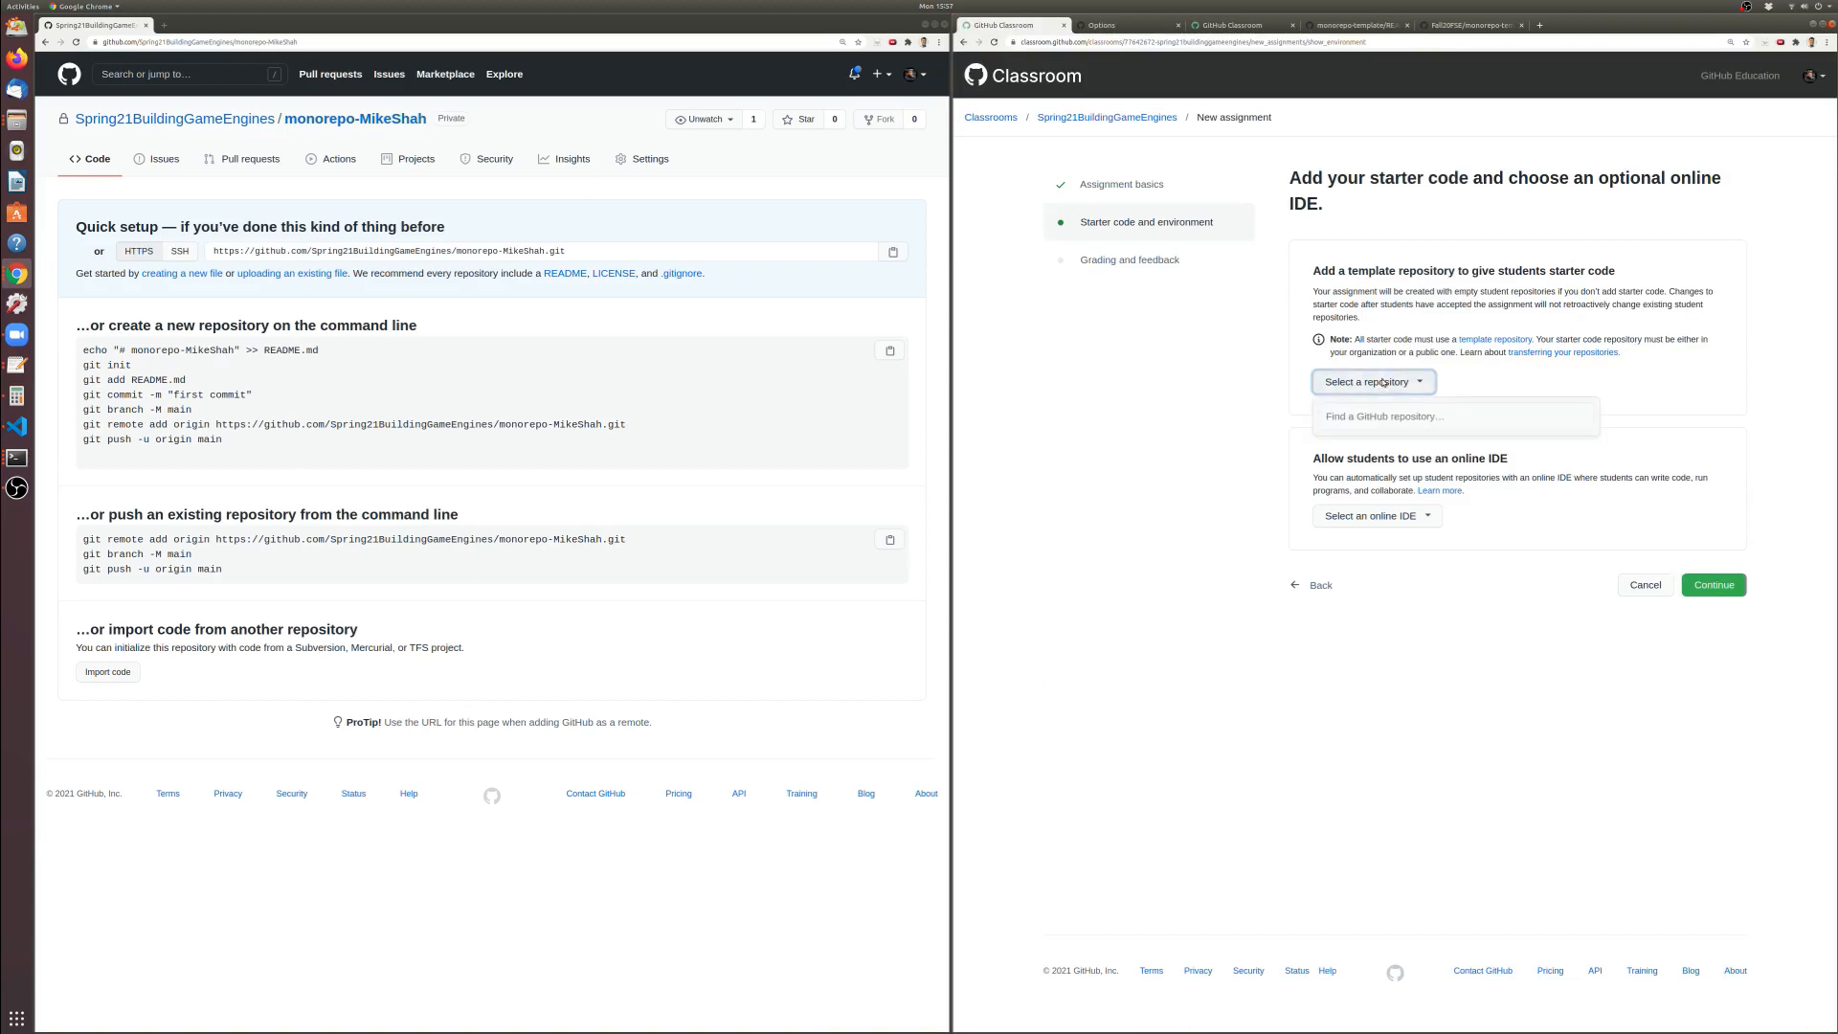
{"action": "key", "text": "ctrl+v"}
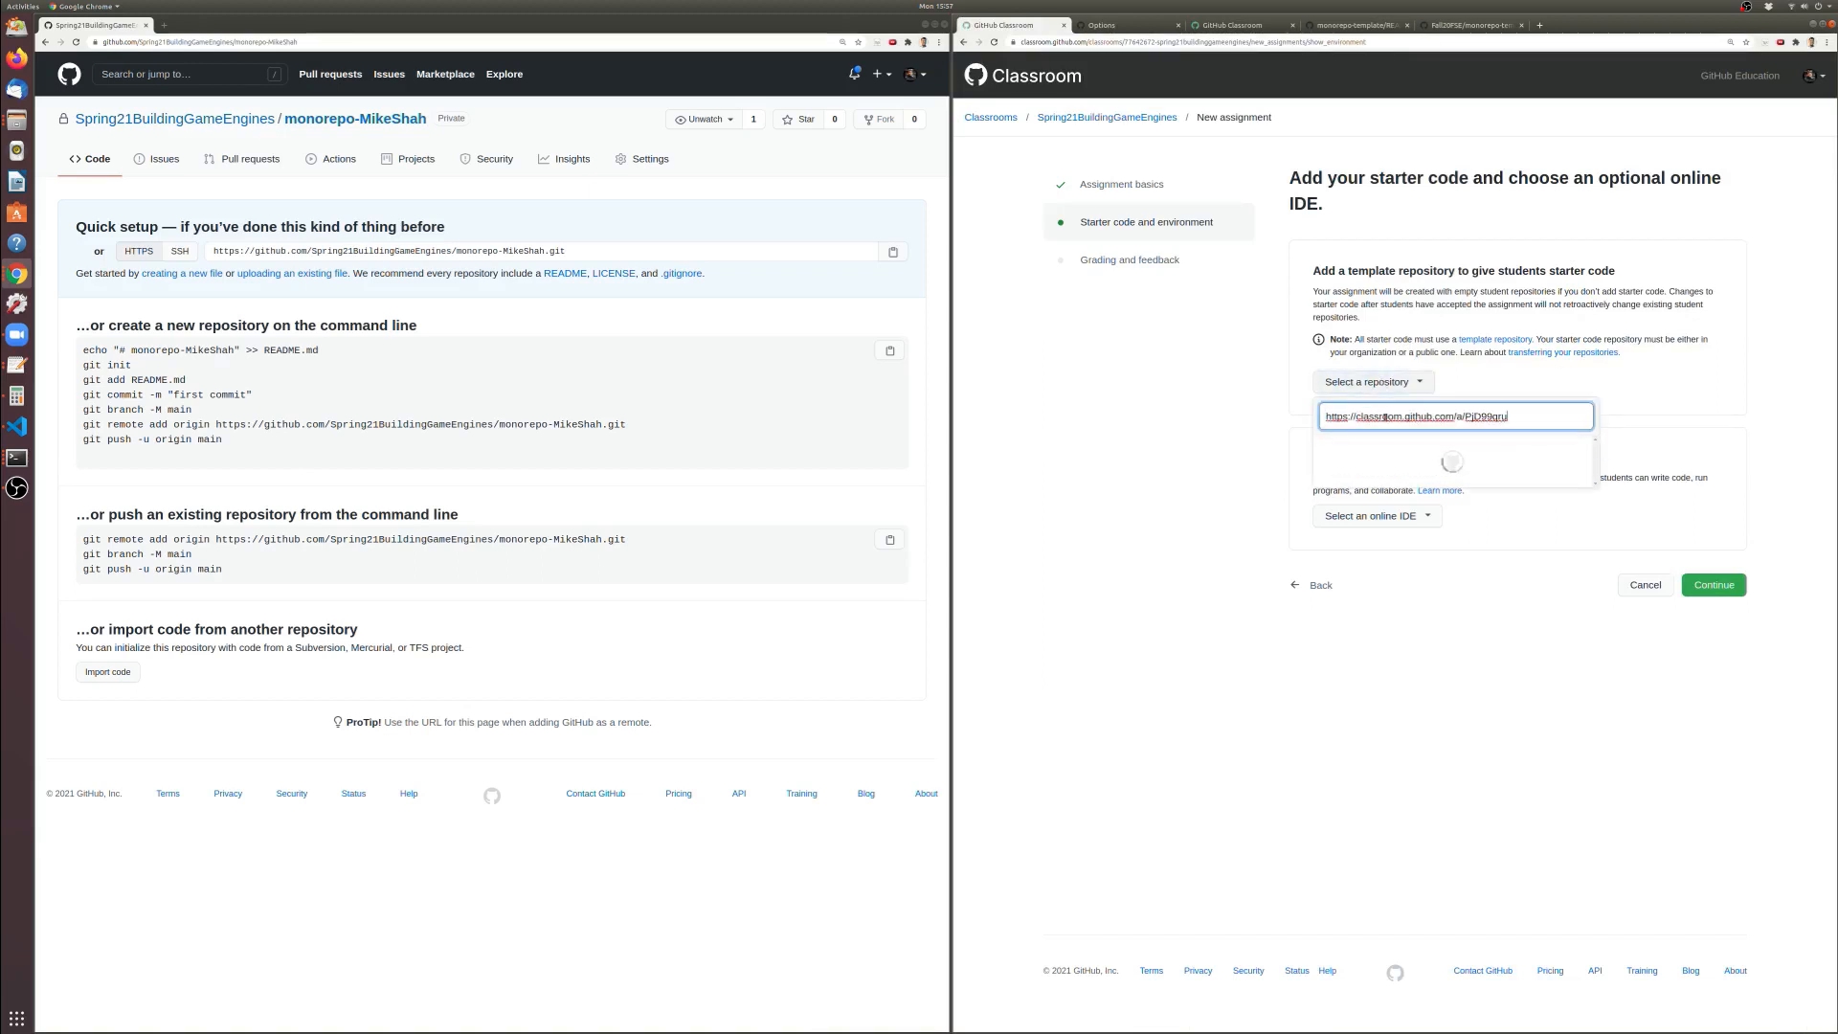
{"action": "key", "text": "ctrl+z"}
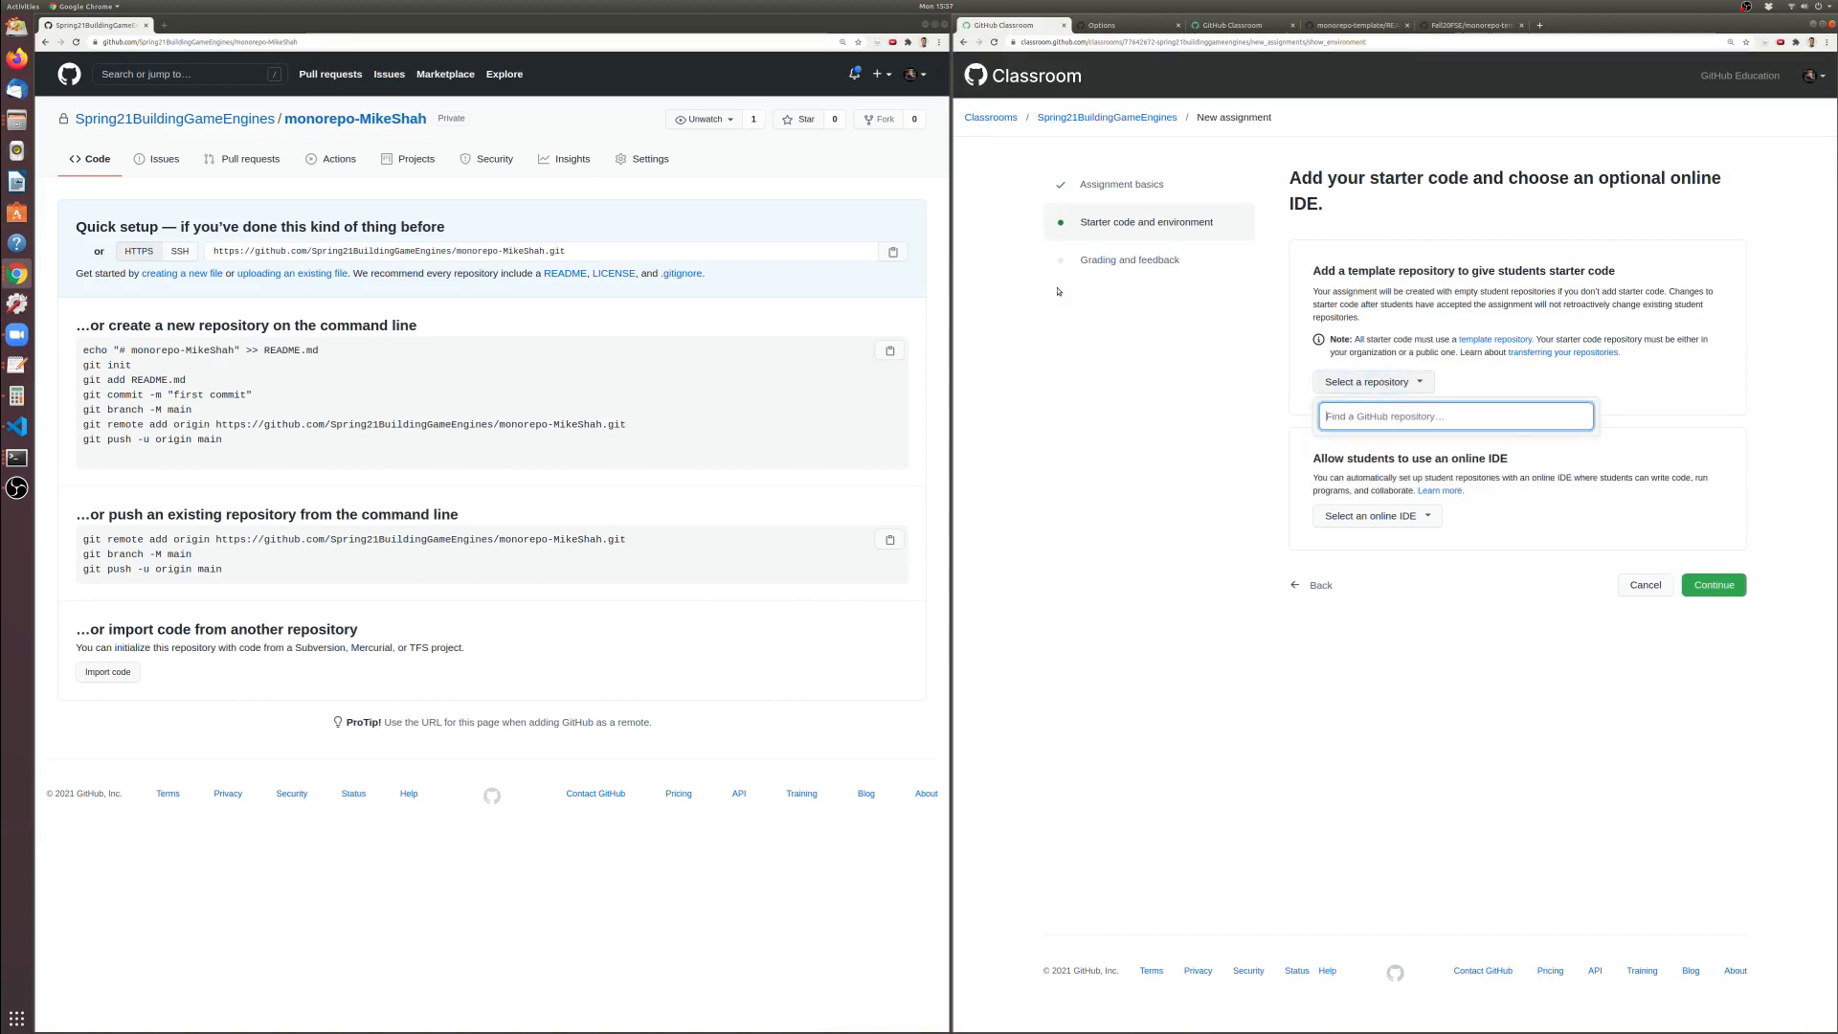
{"action": "double_click", "coordinate": [209, 42]}
{"action": "key", "text": "ctrl+c"}
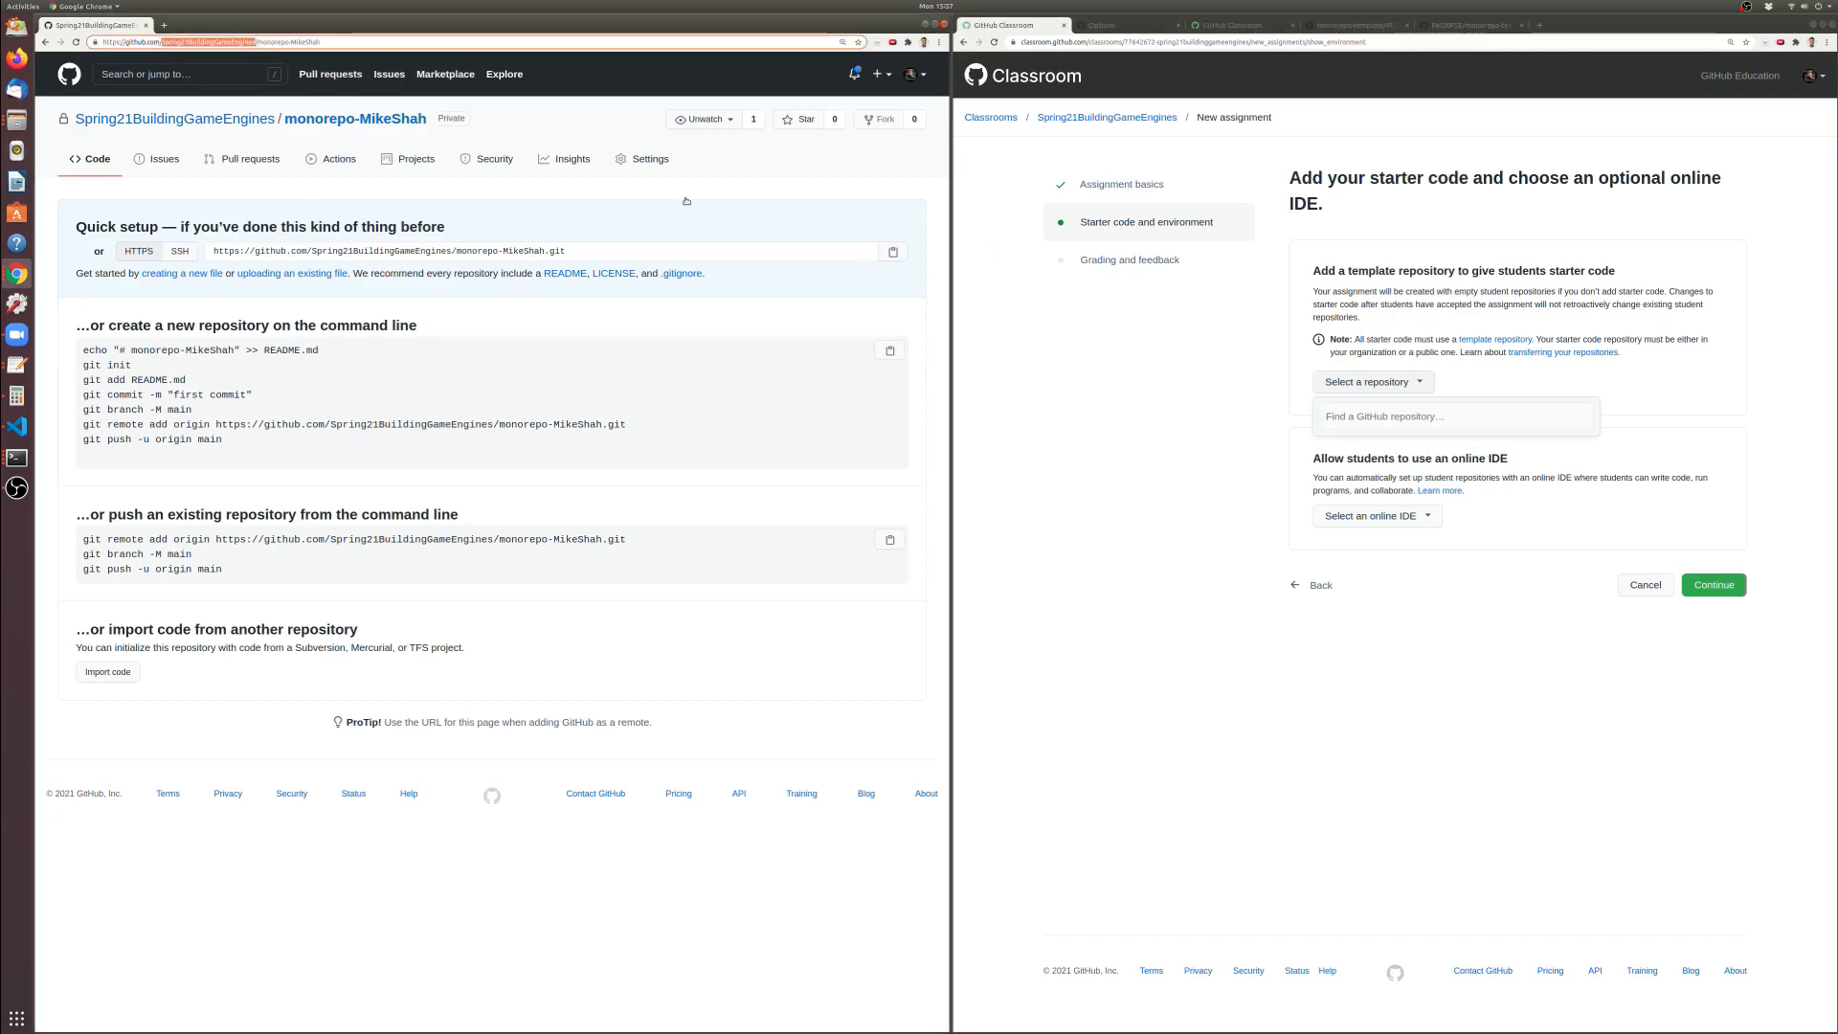
{"action": "left_click", "coordinate": [1449, 413]}
{"action": "key", "text": "ctrl+v"}
{"action": "type", "text": "/"}
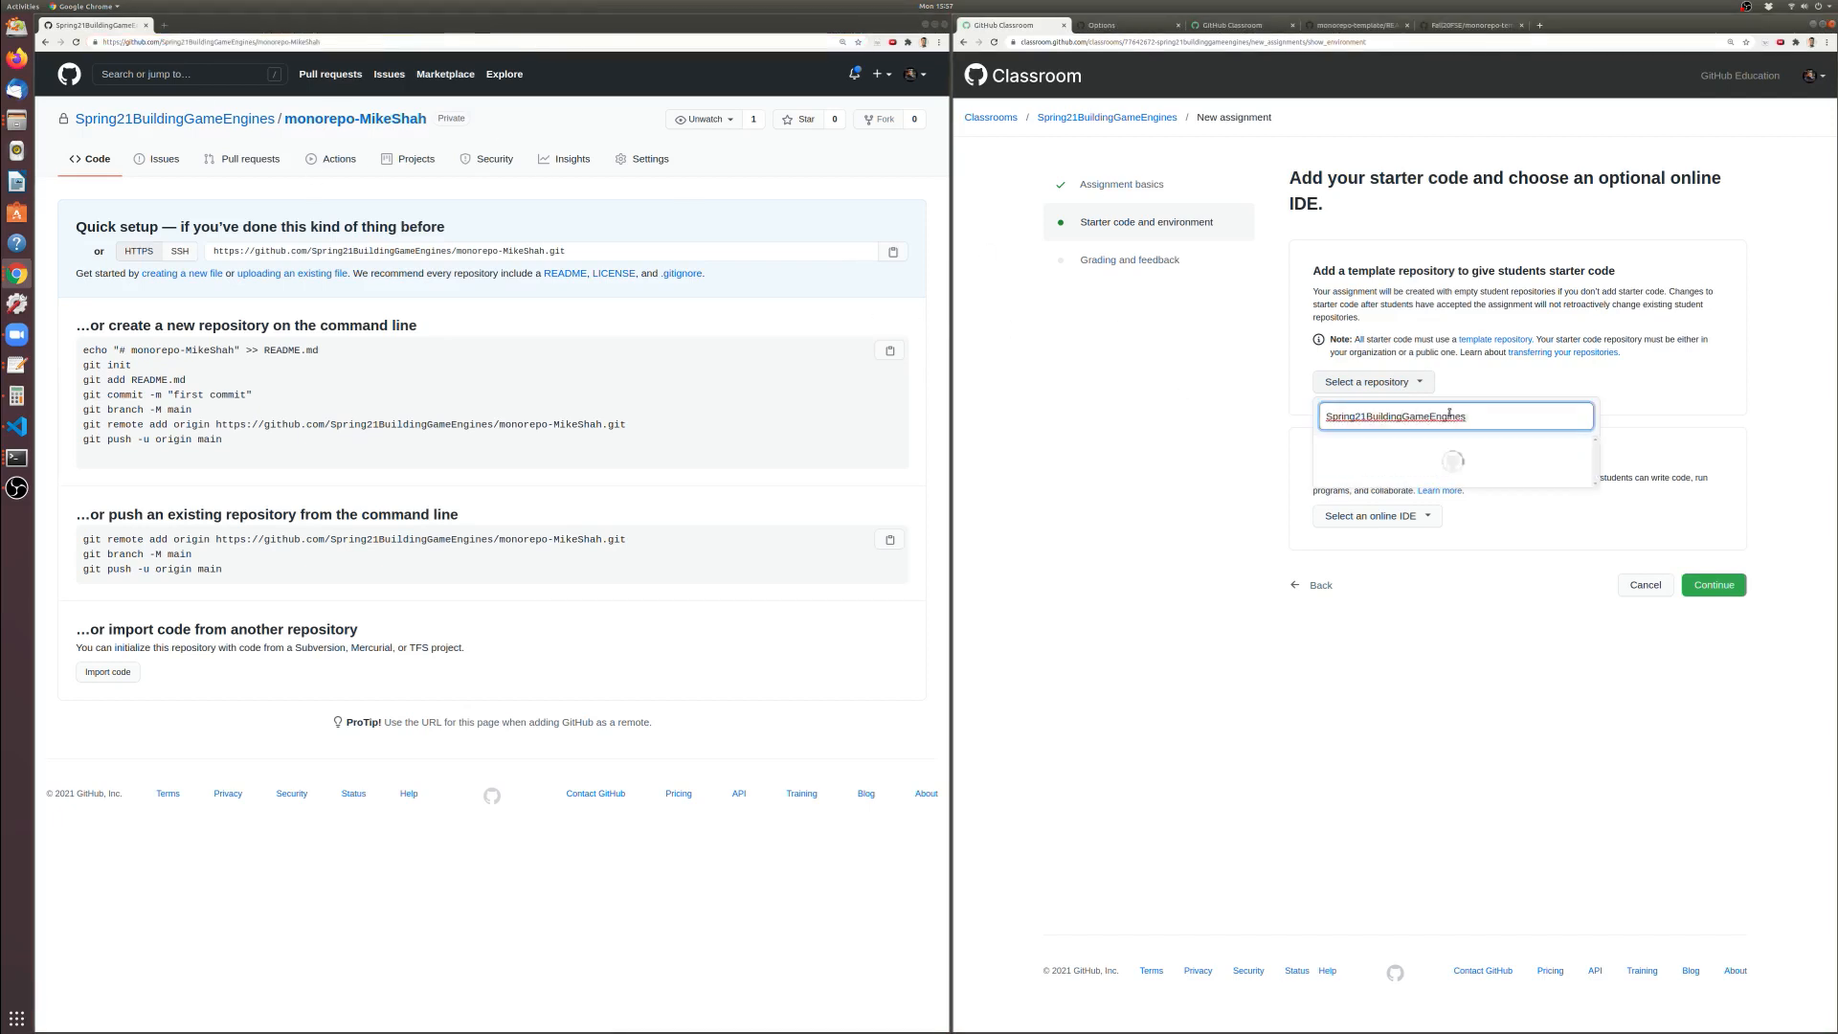
{"action": "type", "text": "m"}
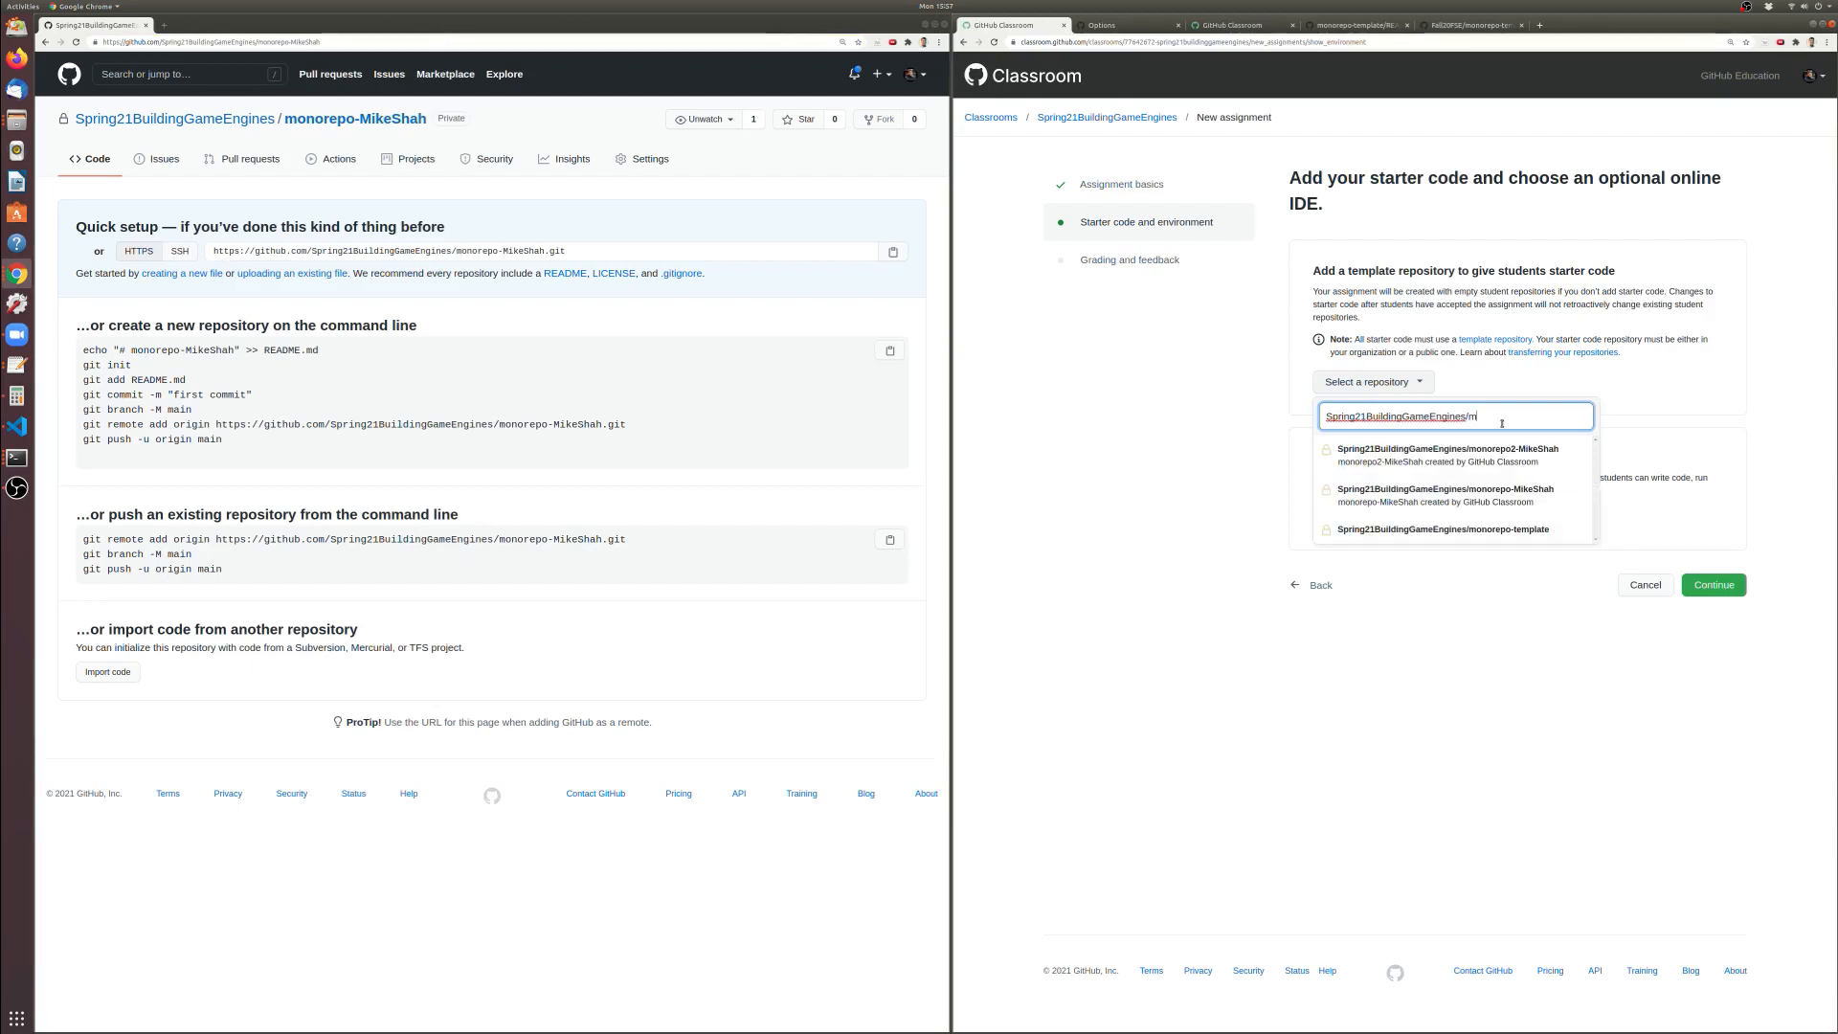
{"action": "left_click", "coordinate": [1522, 531]}
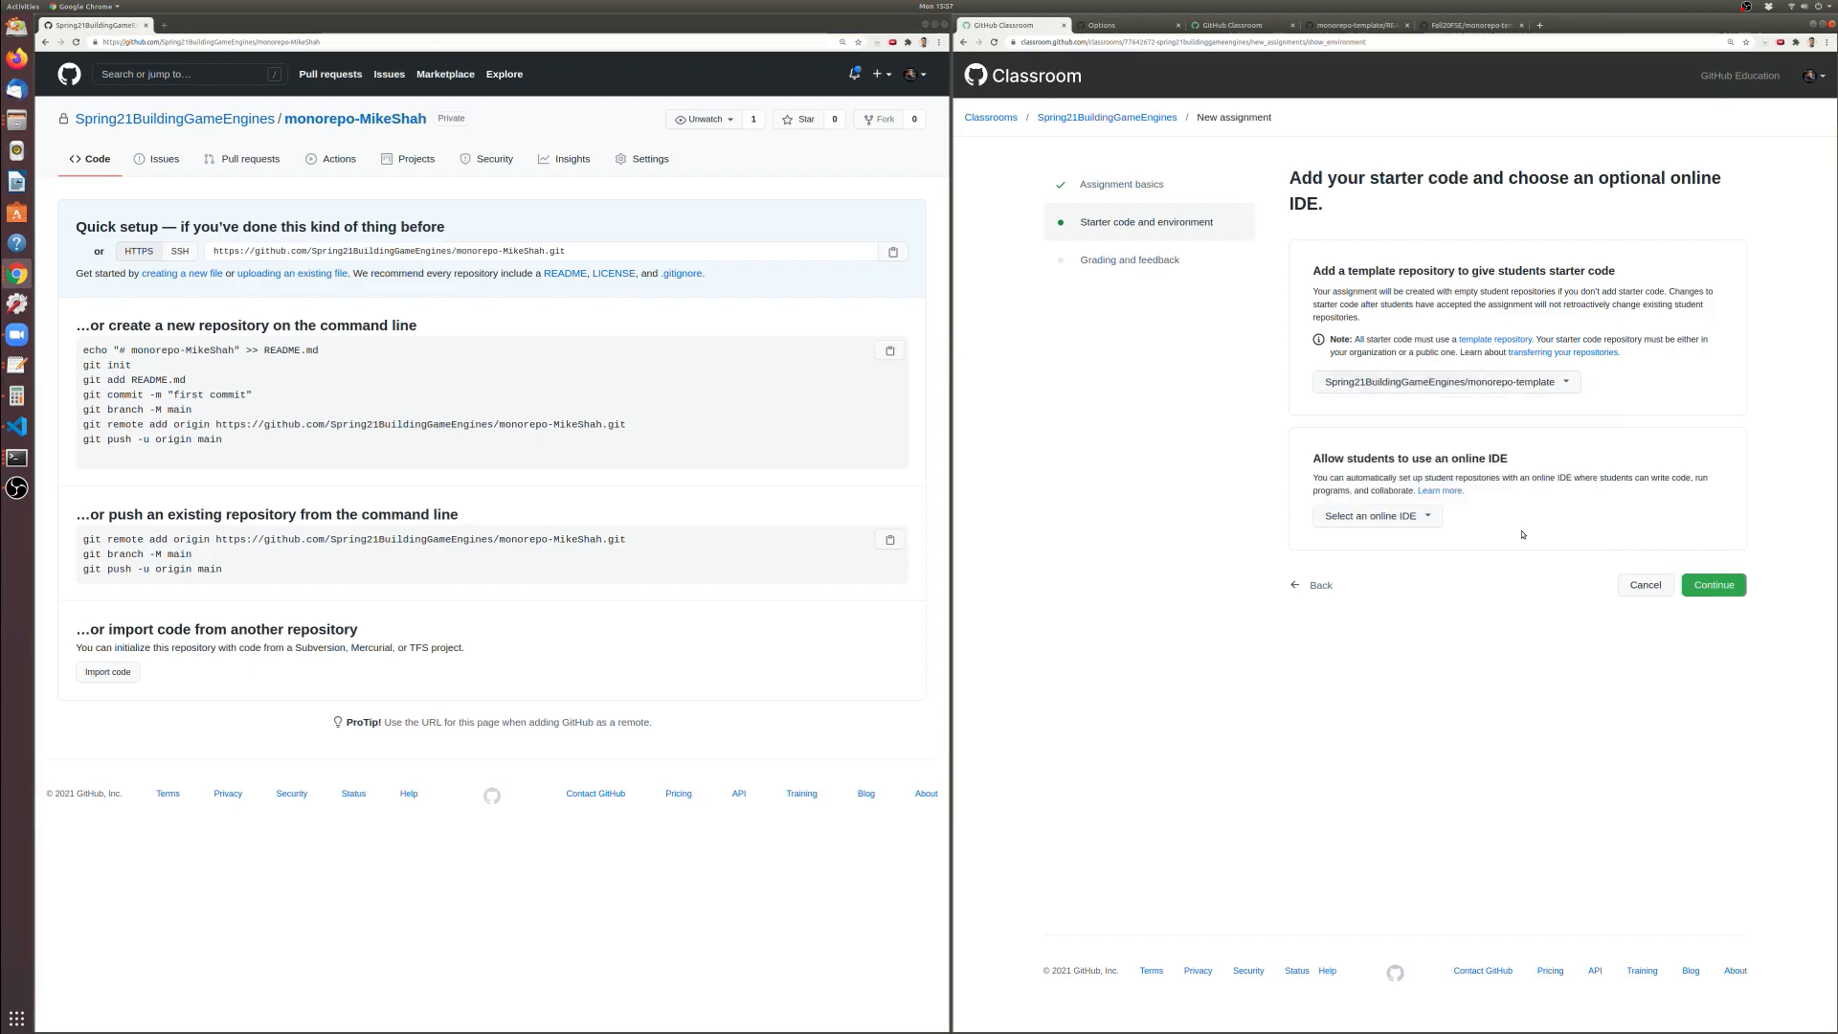
{"action": "left_click", "coordinate": [1702, 587]}
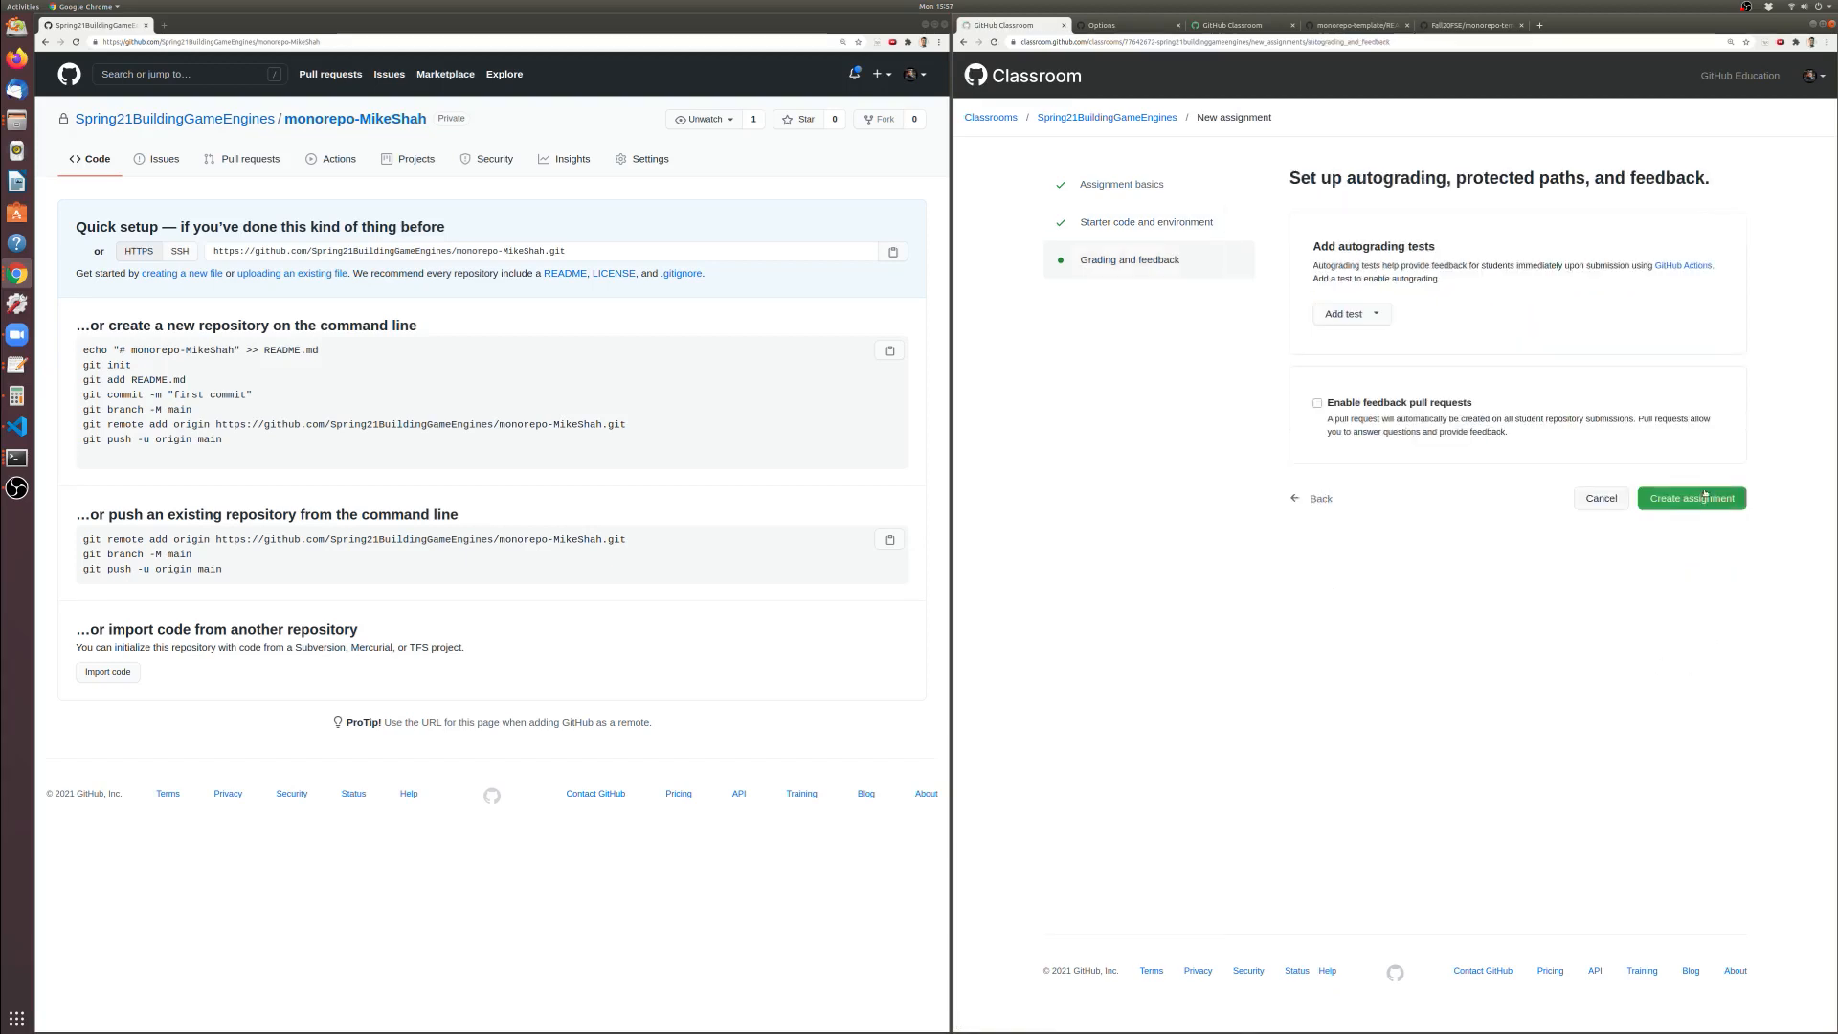
{"action": "left_click", "coordinate": [1693, 499]}
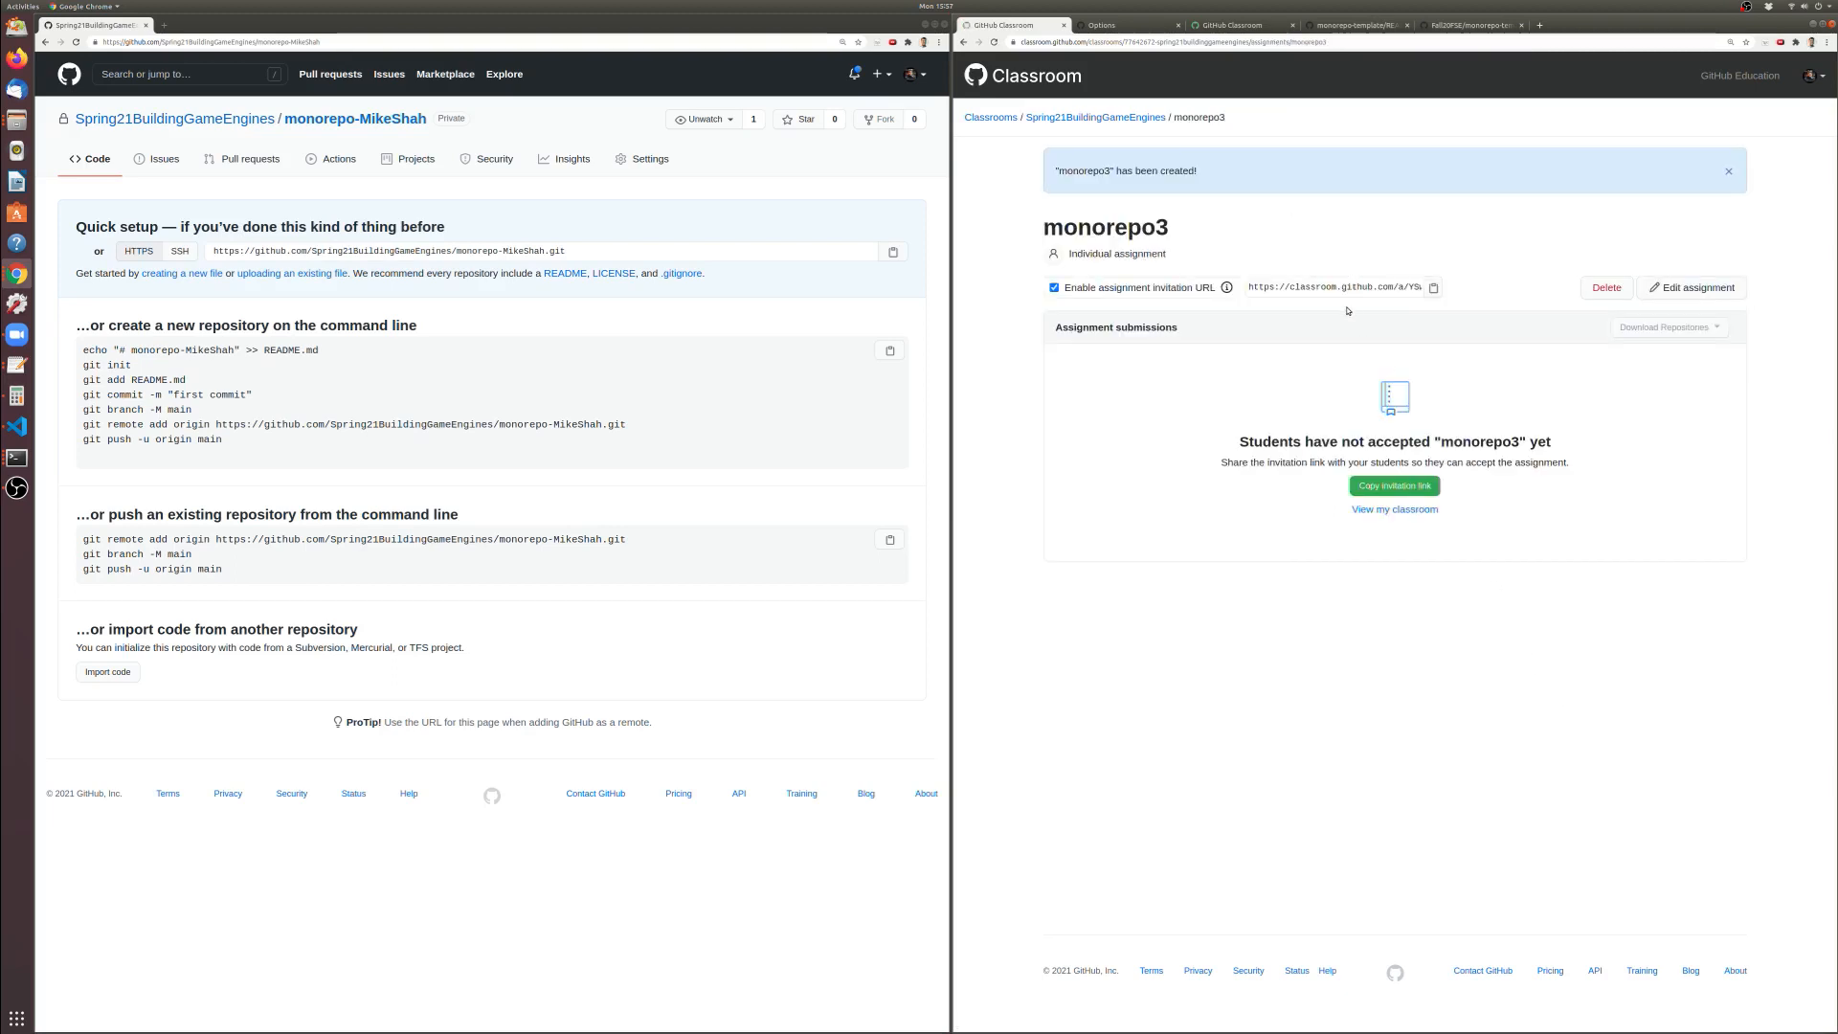
Copy the monorepo3 invitation link and load it as the student in the other browser window
{"action": "left_click", "coordinate": [1336, 288]}
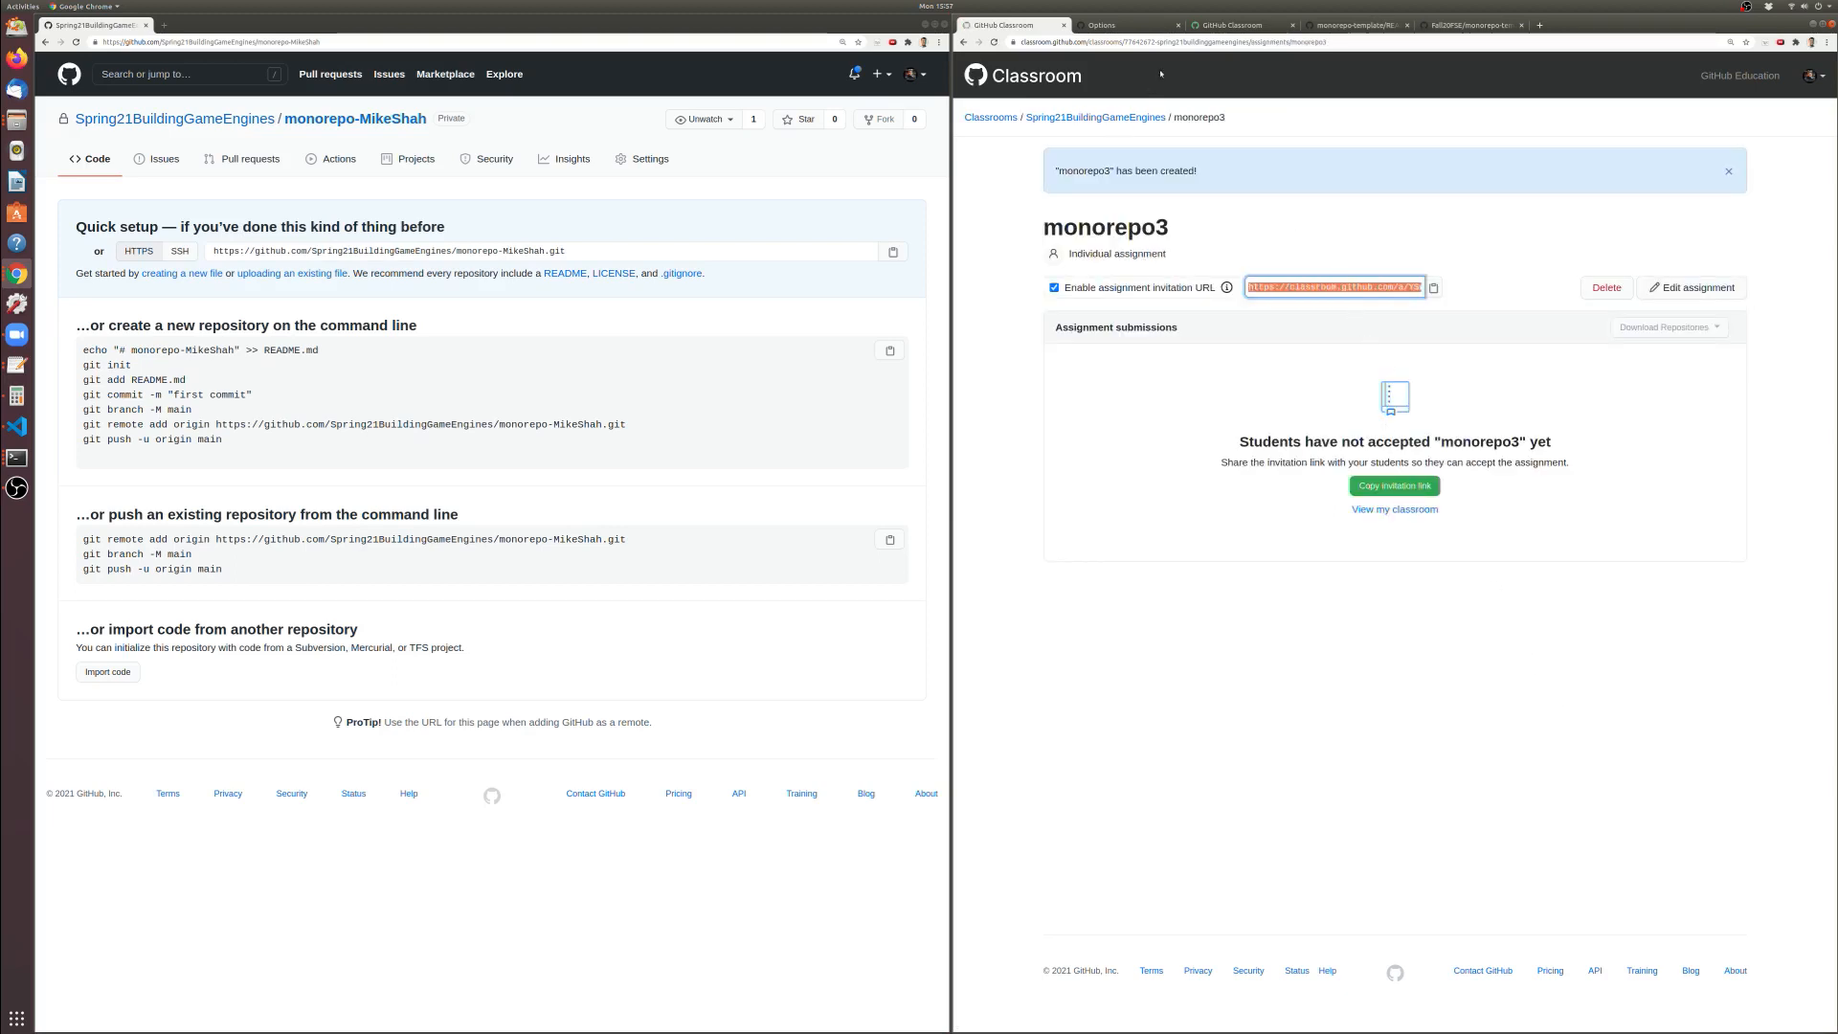
{"action": "right_click", "coordinate": [1332, 287]}
{"action": "left_click", "coordinate": [1358, 295]}
{"action": "left_click", "coordinate": [165, 26]}
{"action": "key", "text": "ctrl+v"}
{"action": "key", "text": "Return"}
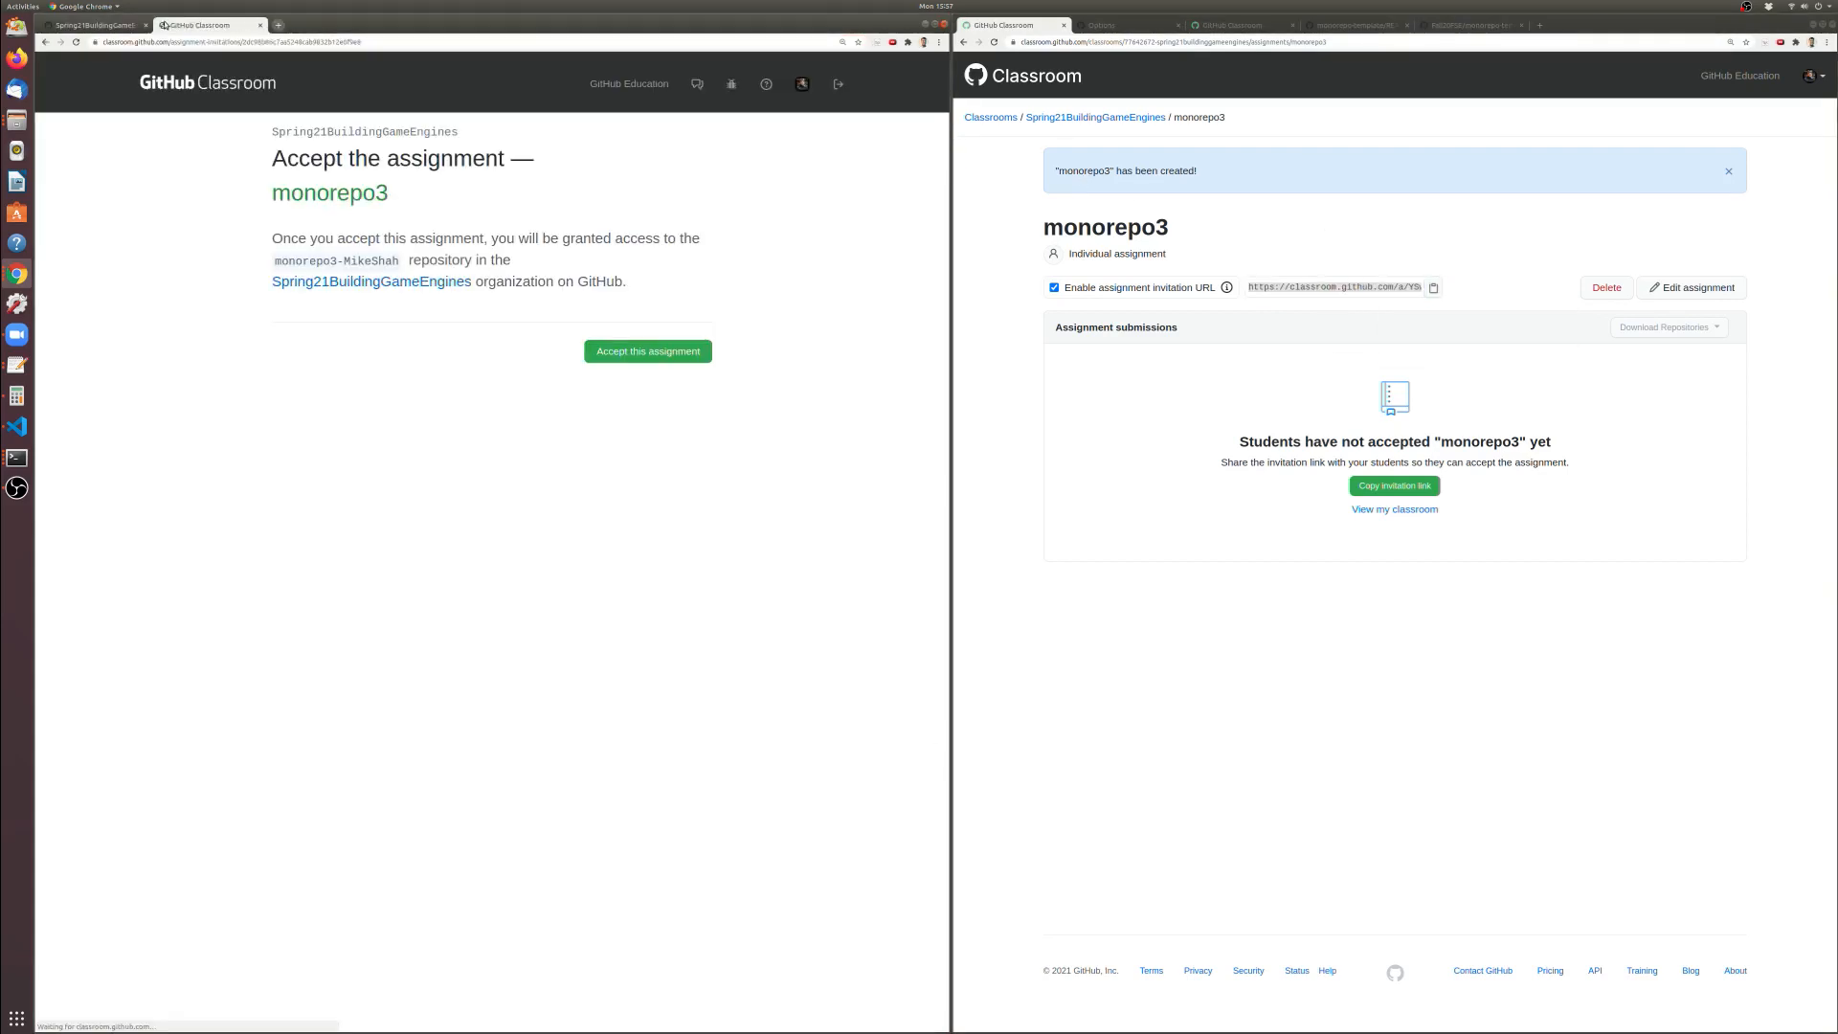
Accept the monorepo3 assignment as the student and open the created repository to read its starter README
{"action": "left_click", "coordinate": [649, 353]}
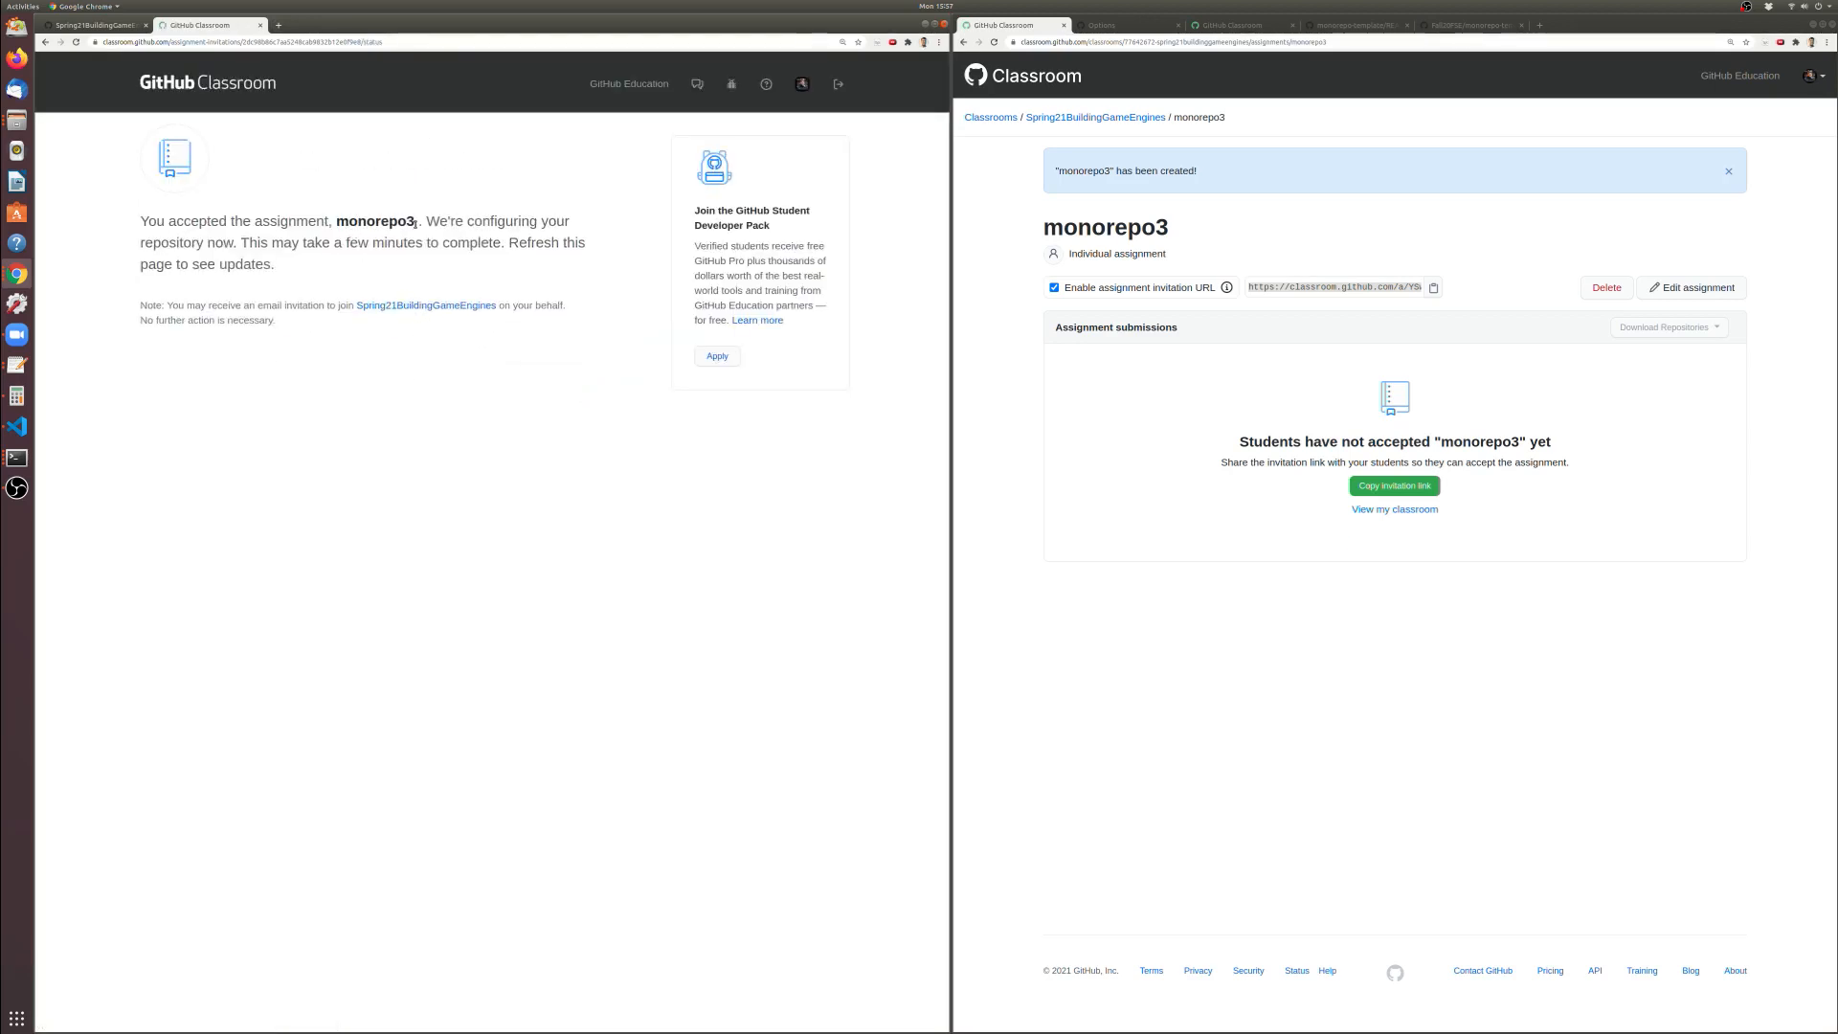
{"action": "left_click", "coordinate": [76, 42]}
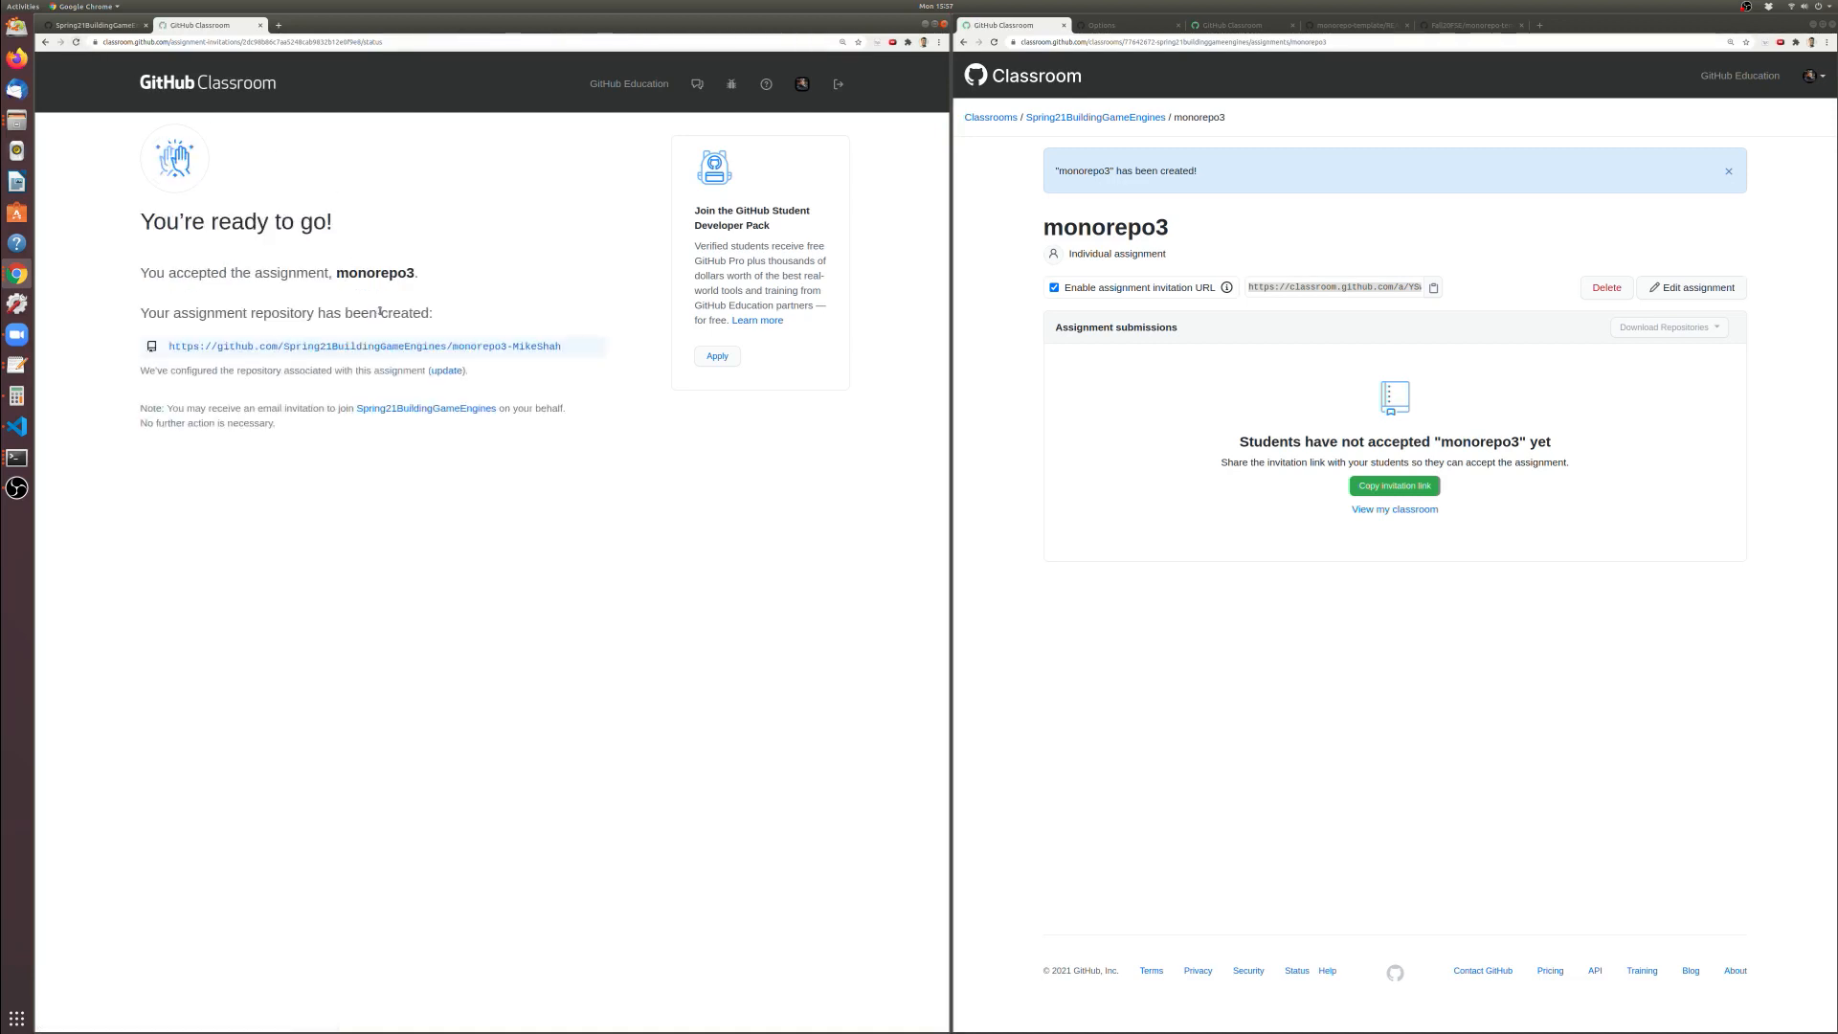
{"action": "left_click", "coordinate": [377, 346]}
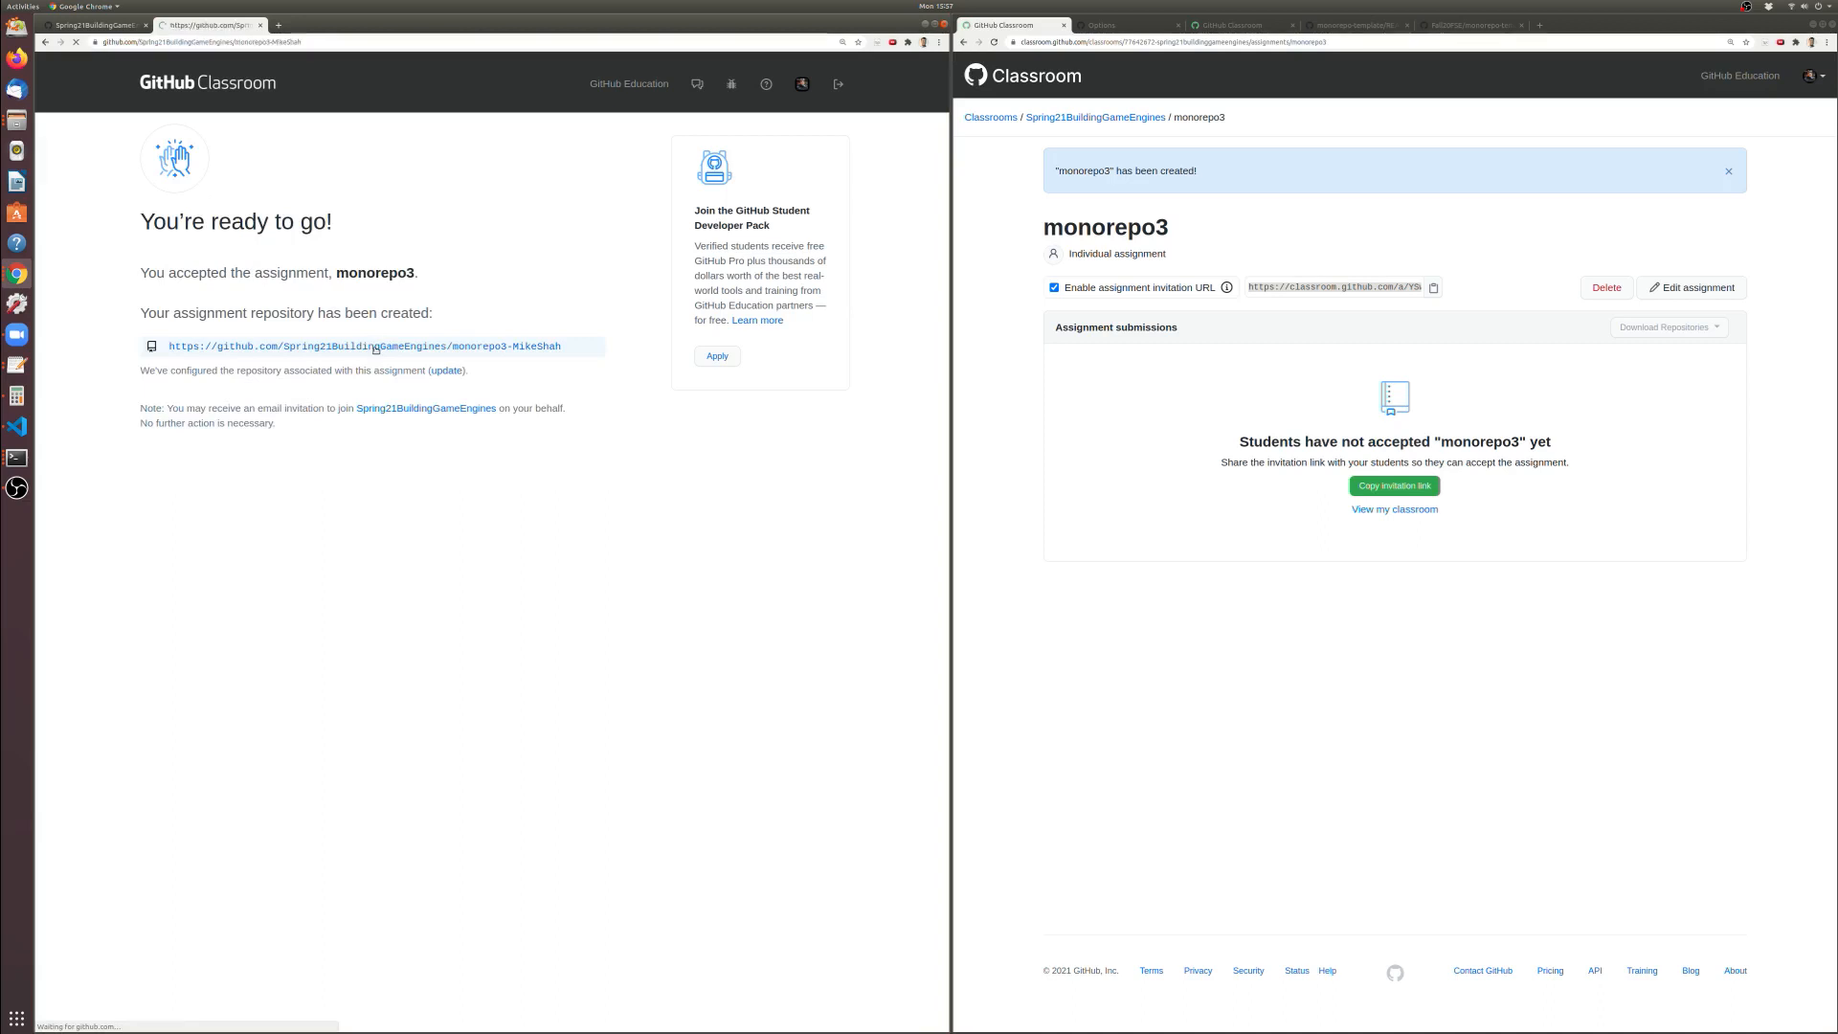
{"action": "left_click_drag", "start_coordinate": [134, 393], "coordinate": [377, 440]}
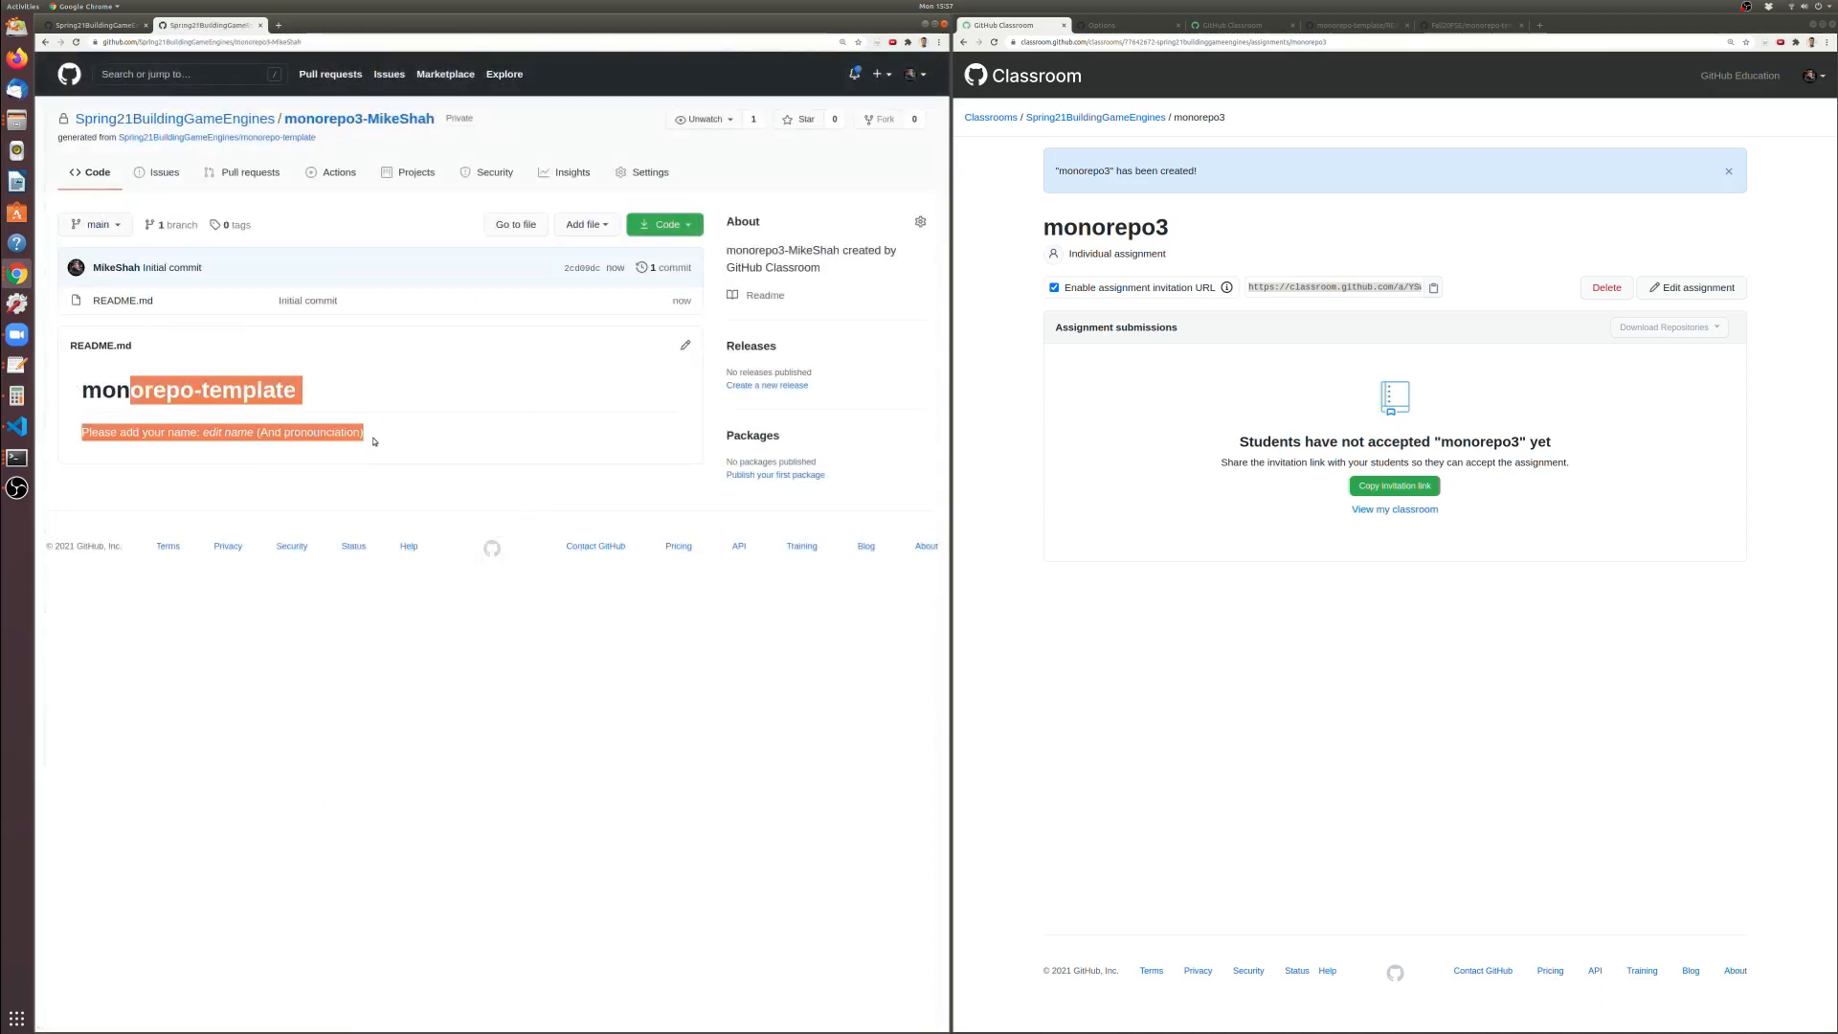
{"action": "left_click", "coordinate": [648, 493]}
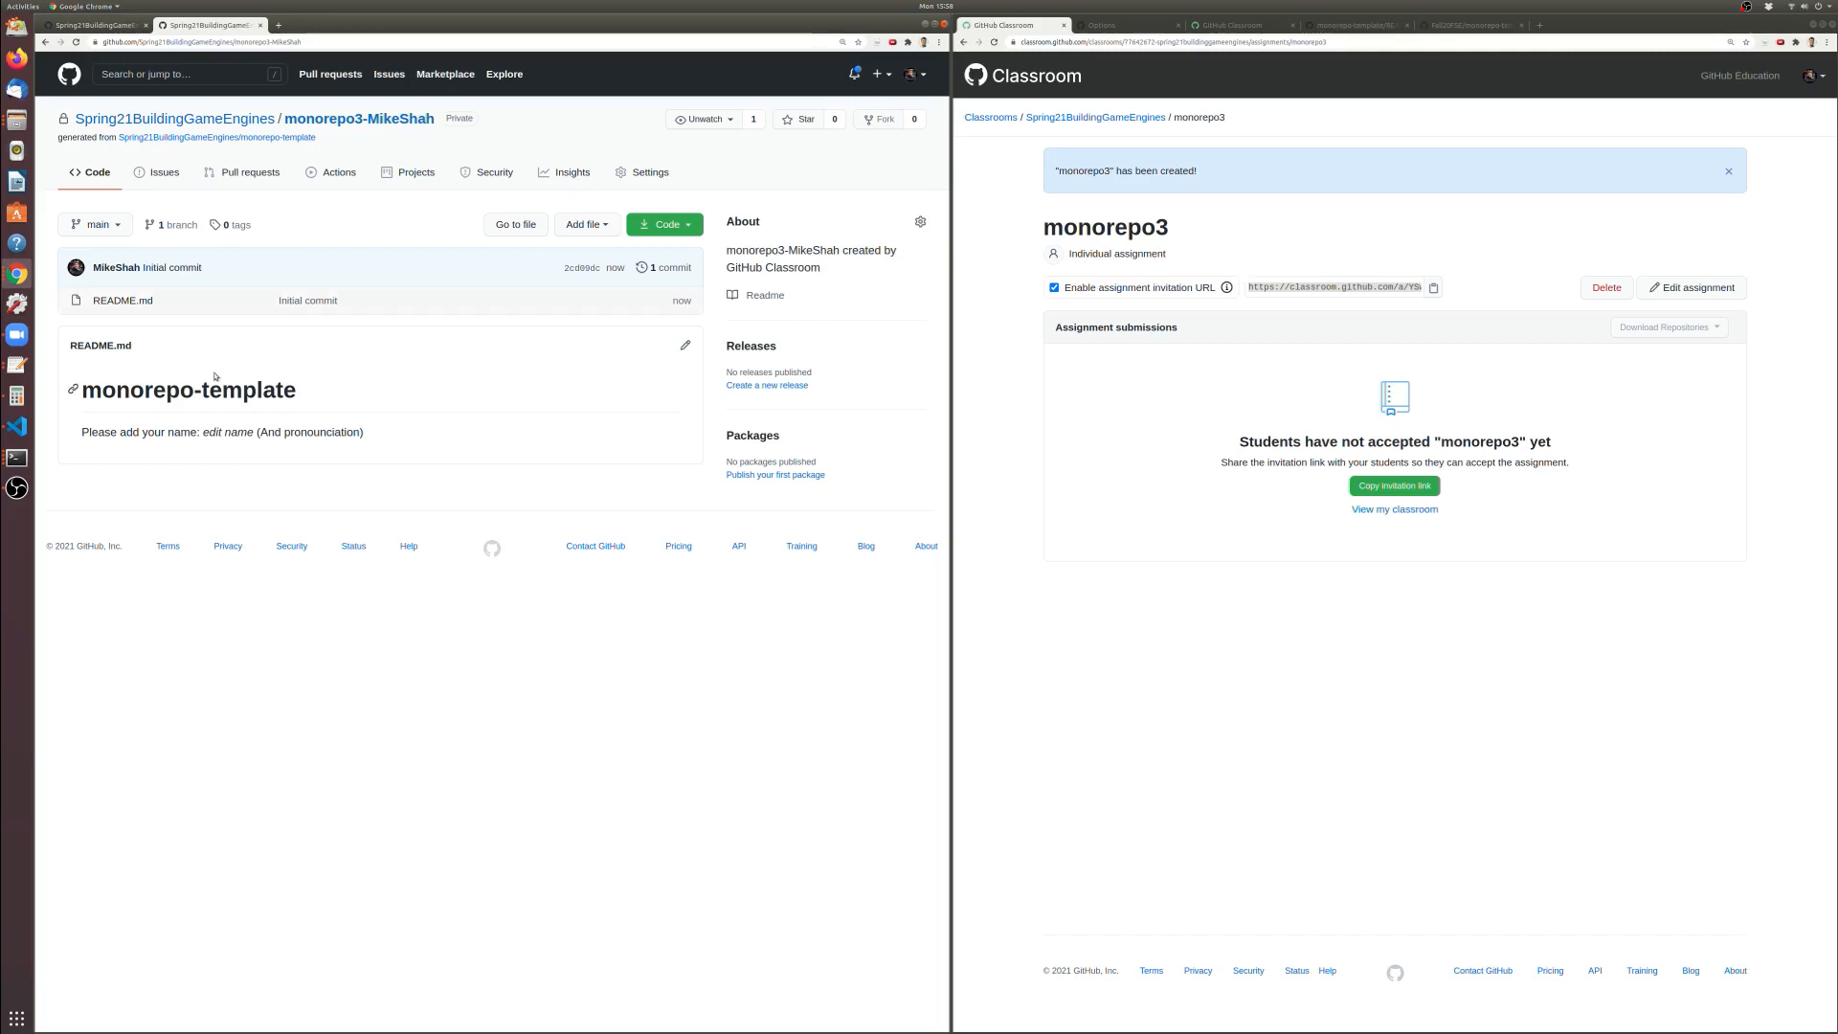
{"action": "left_click_drag", "start_coordinate": [170, 389], "coordinate": [344, 475]}
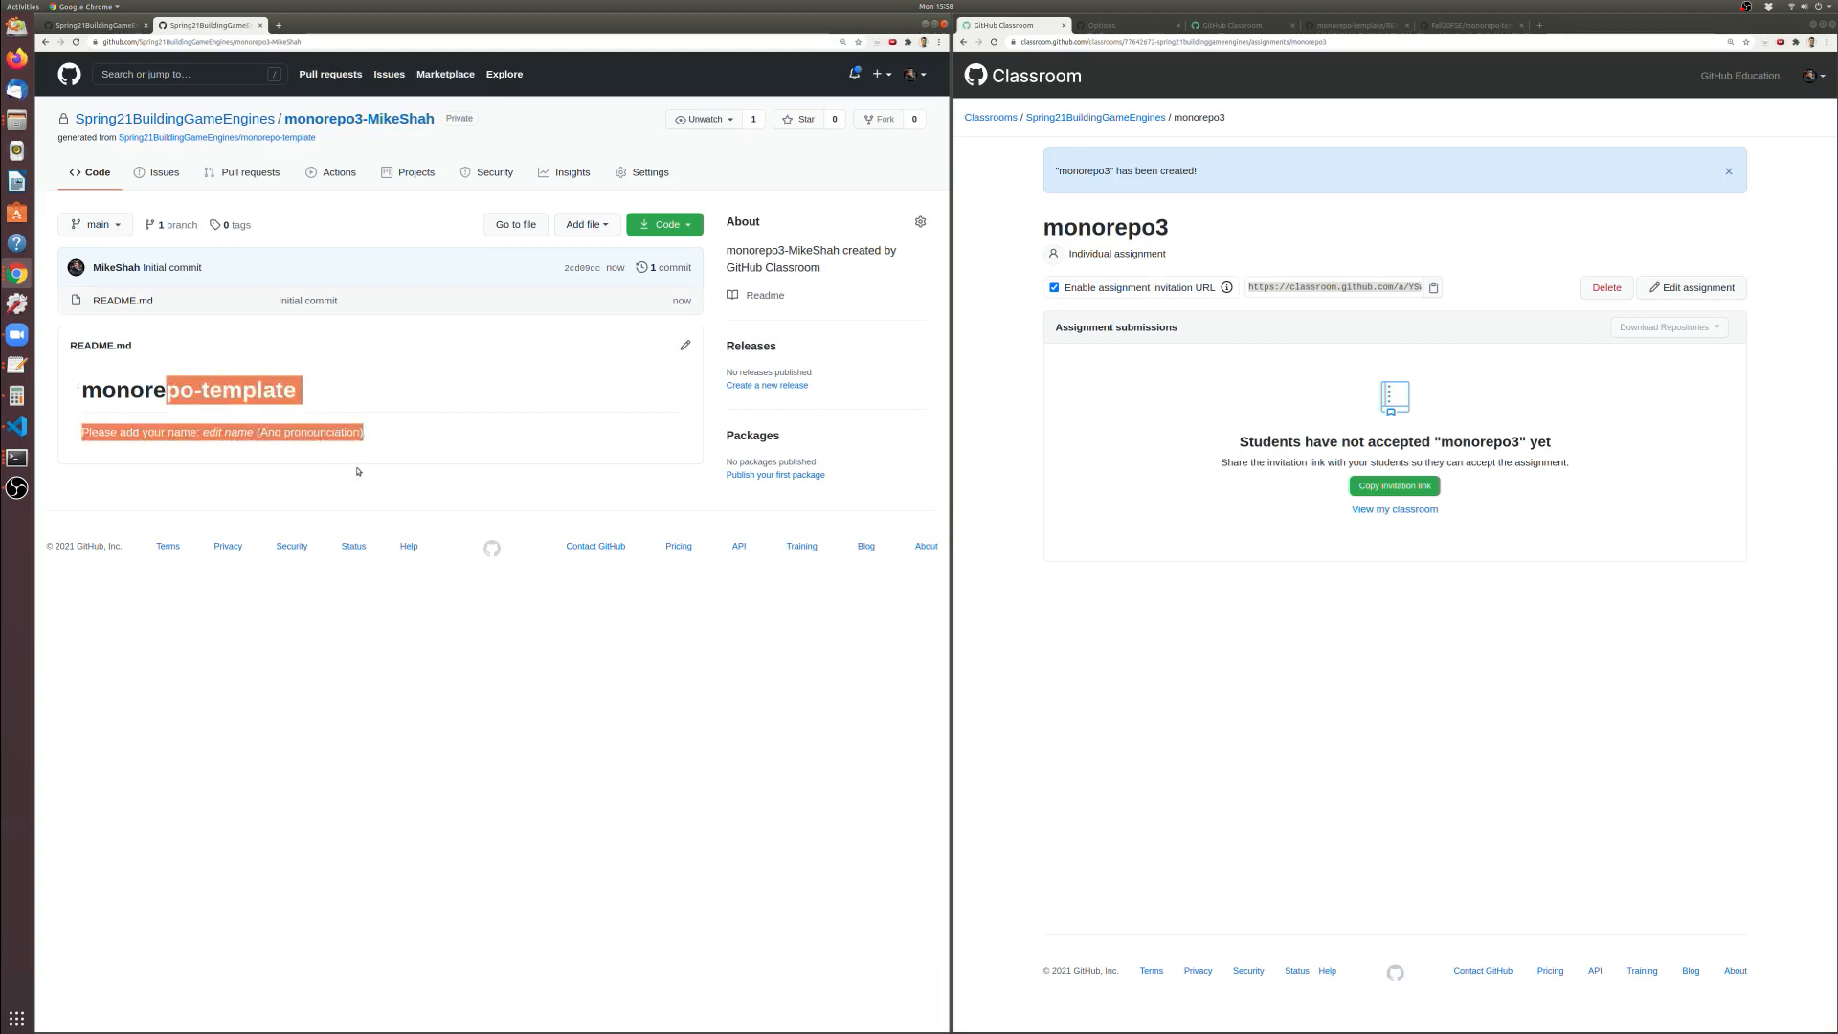
{"action": "left_click", "coordinate": [388, 475]}
{"action": "left_click_drag", "start_coordinate": [248, 433], "coordinate": [396, 447]}
{"action": "left_click", "coordinate": [357, 443]}
Replace the README's name and pronunciation placeholders with the student's own details and commit the edit directly to the main branch
{"action": "left_click", "coordinate": [686, 345]}
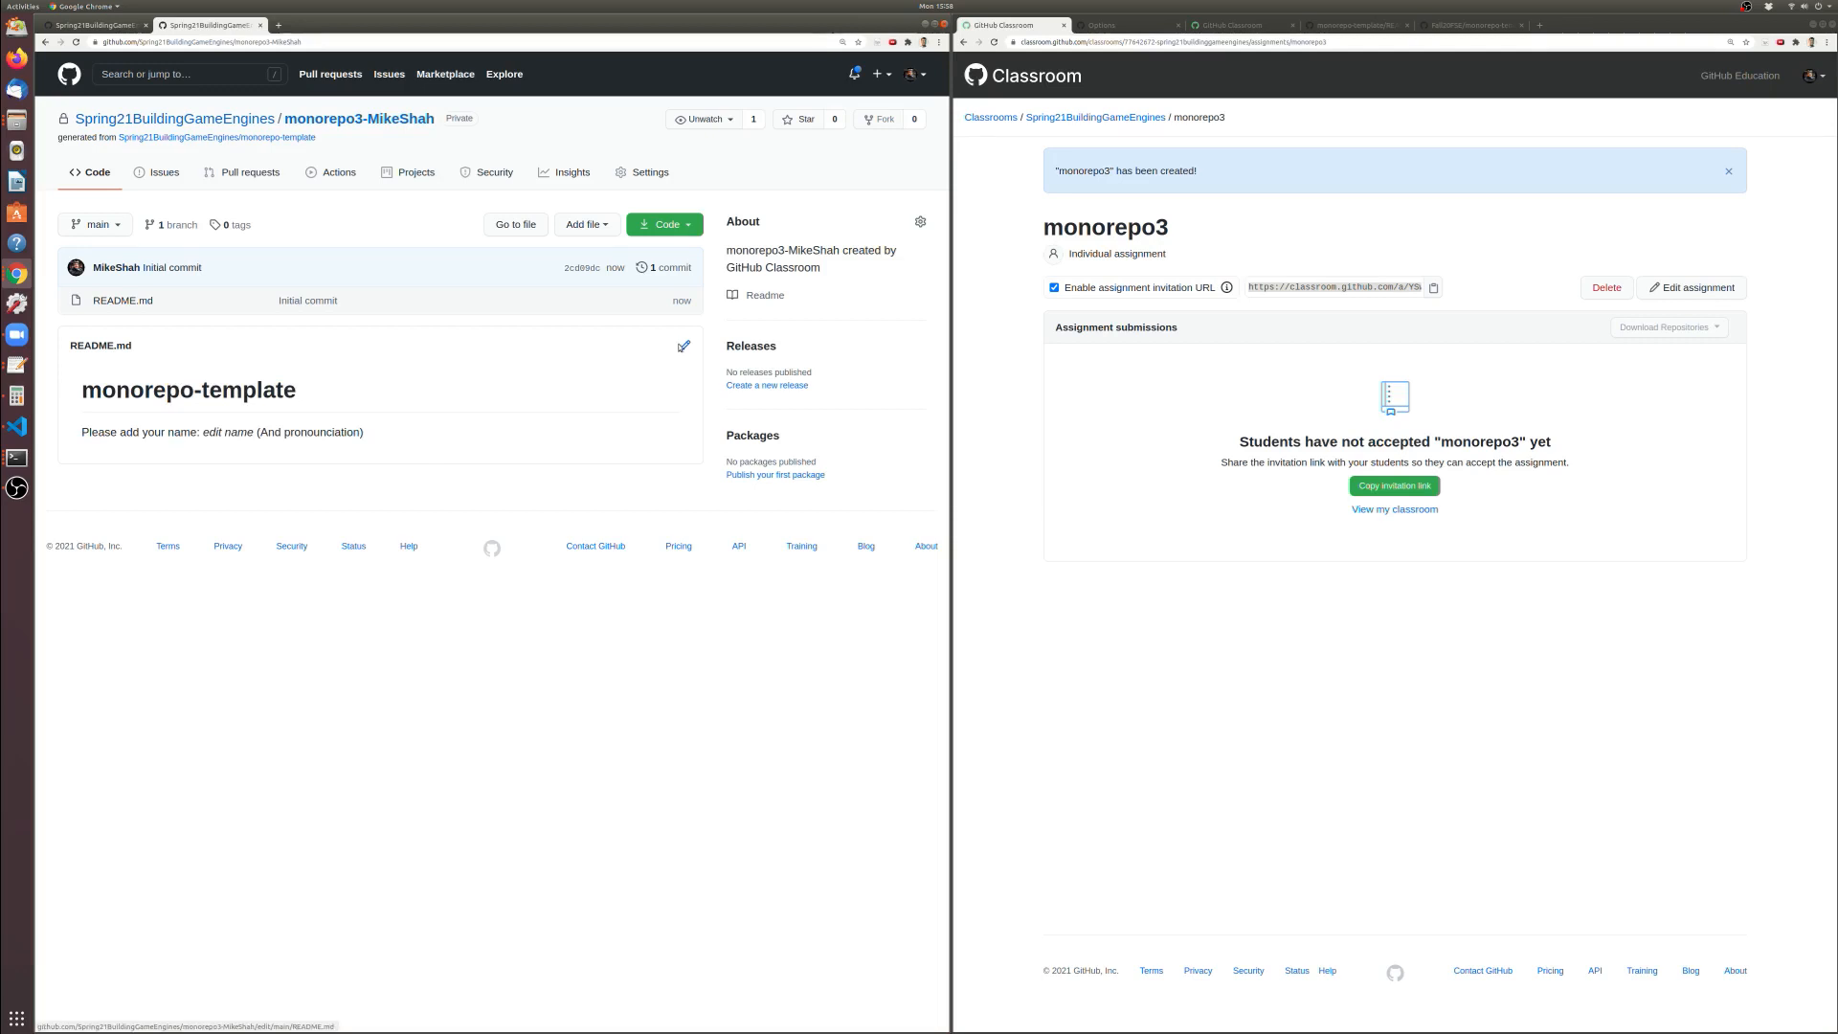
{"action": "left_click_drag", "start_coordinate": [206, 322], "coordinate": [253, 323]}
{"action": "type", "text": "Mike Shah"}
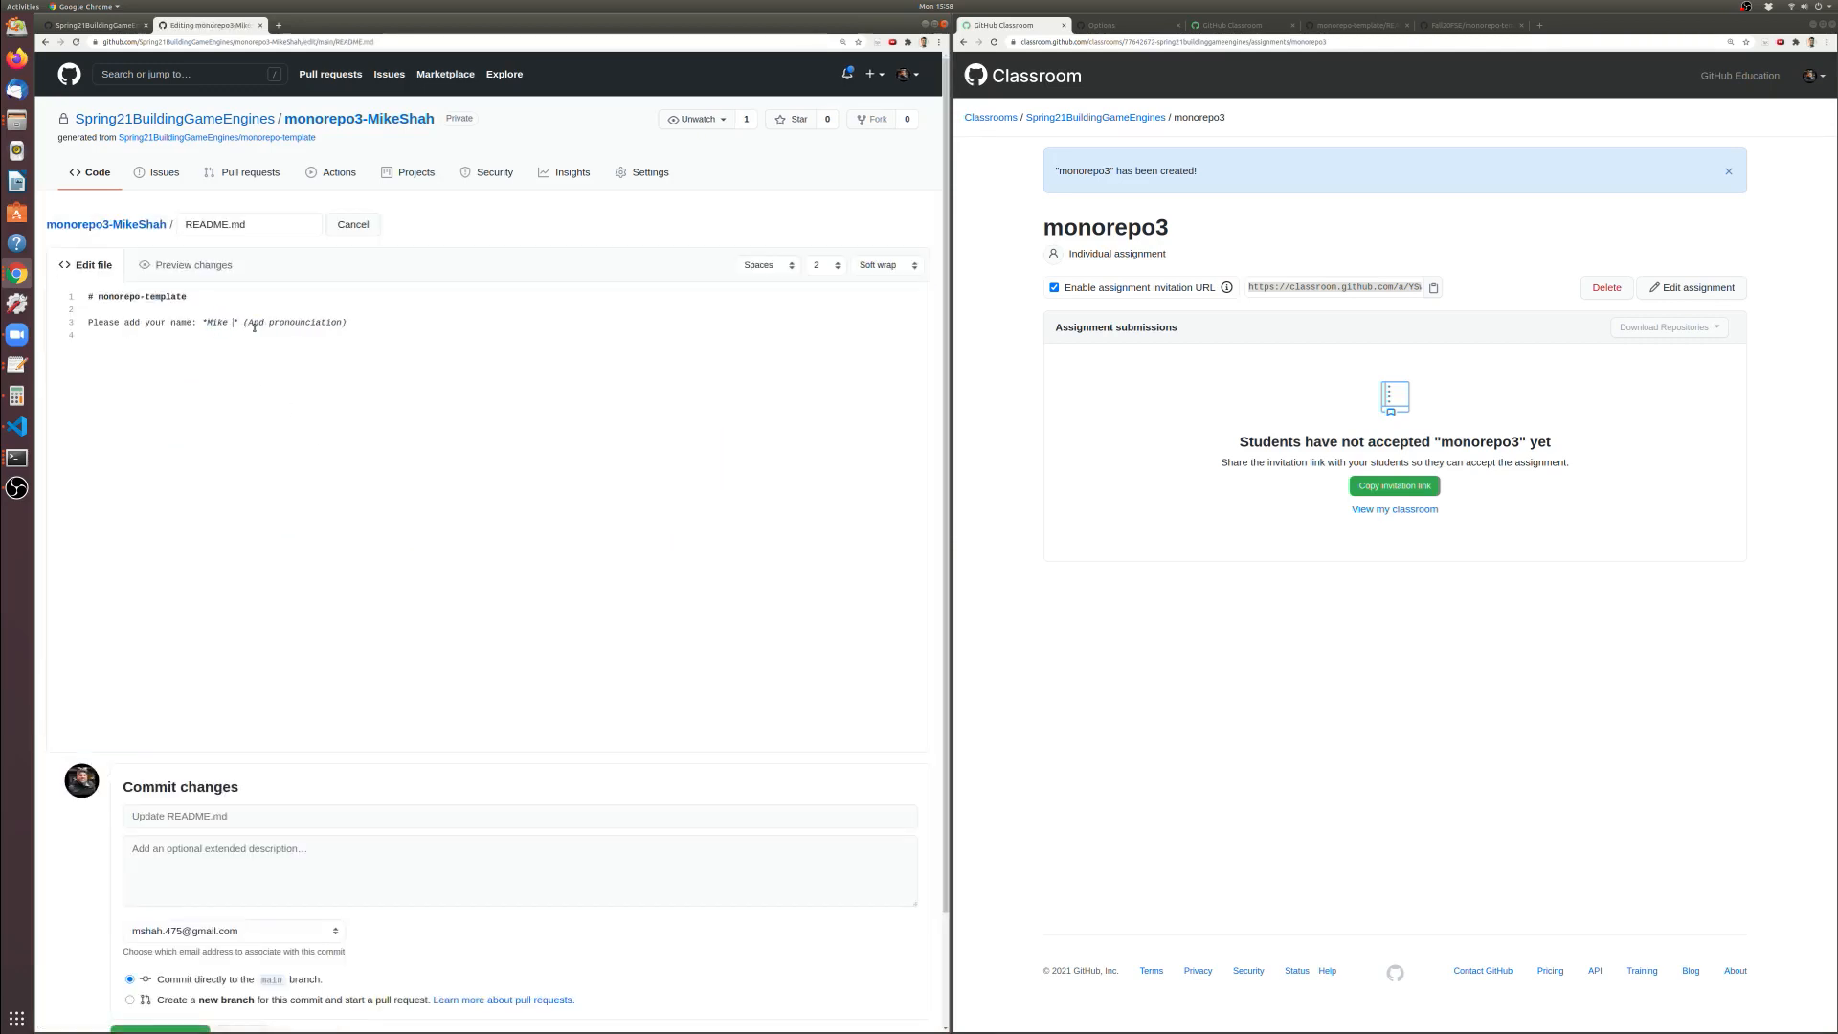
{"action": "key", "text": "ctrl+Delete"}
{"action": "key", "text": "ctrl+Delete"}
{"action": "type", "text": "Mi-ke Sh-a"}
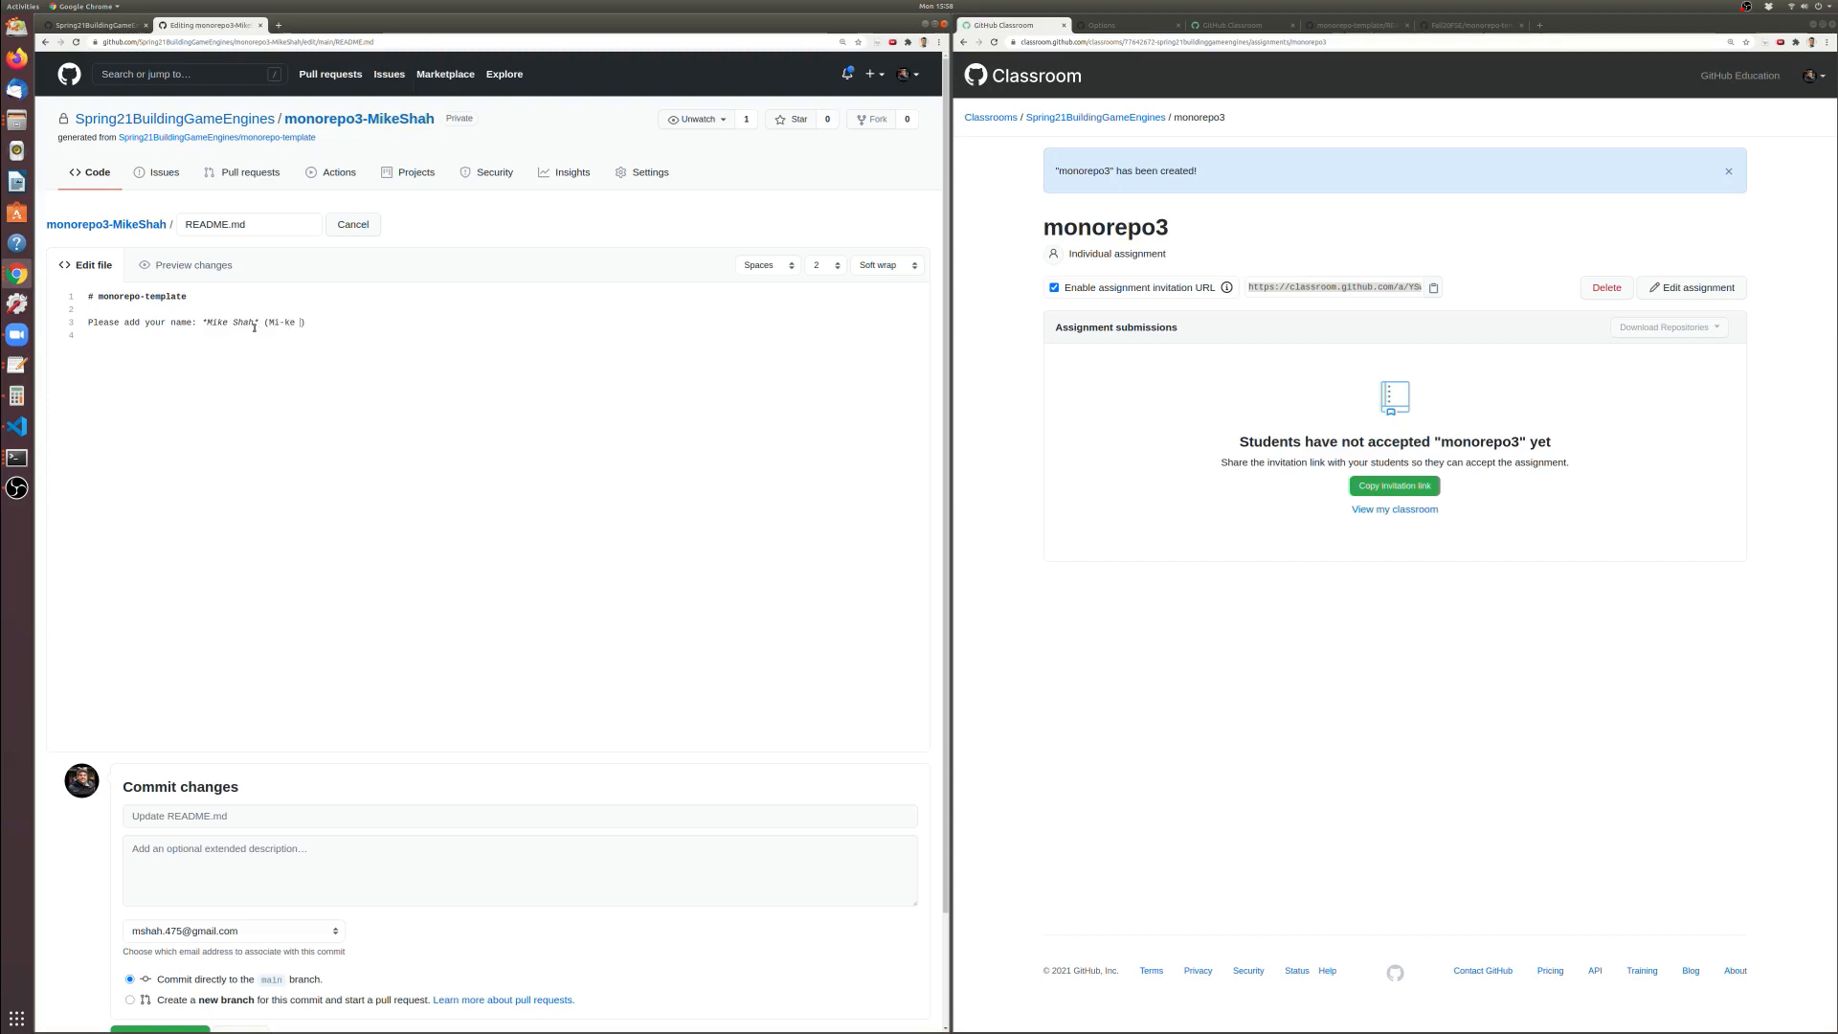
{"action": "type", "text": "h"}
{"action": "scroll", "coordinate": [229, 710], "scroll_direction": "down", "scroll_amount": 1}
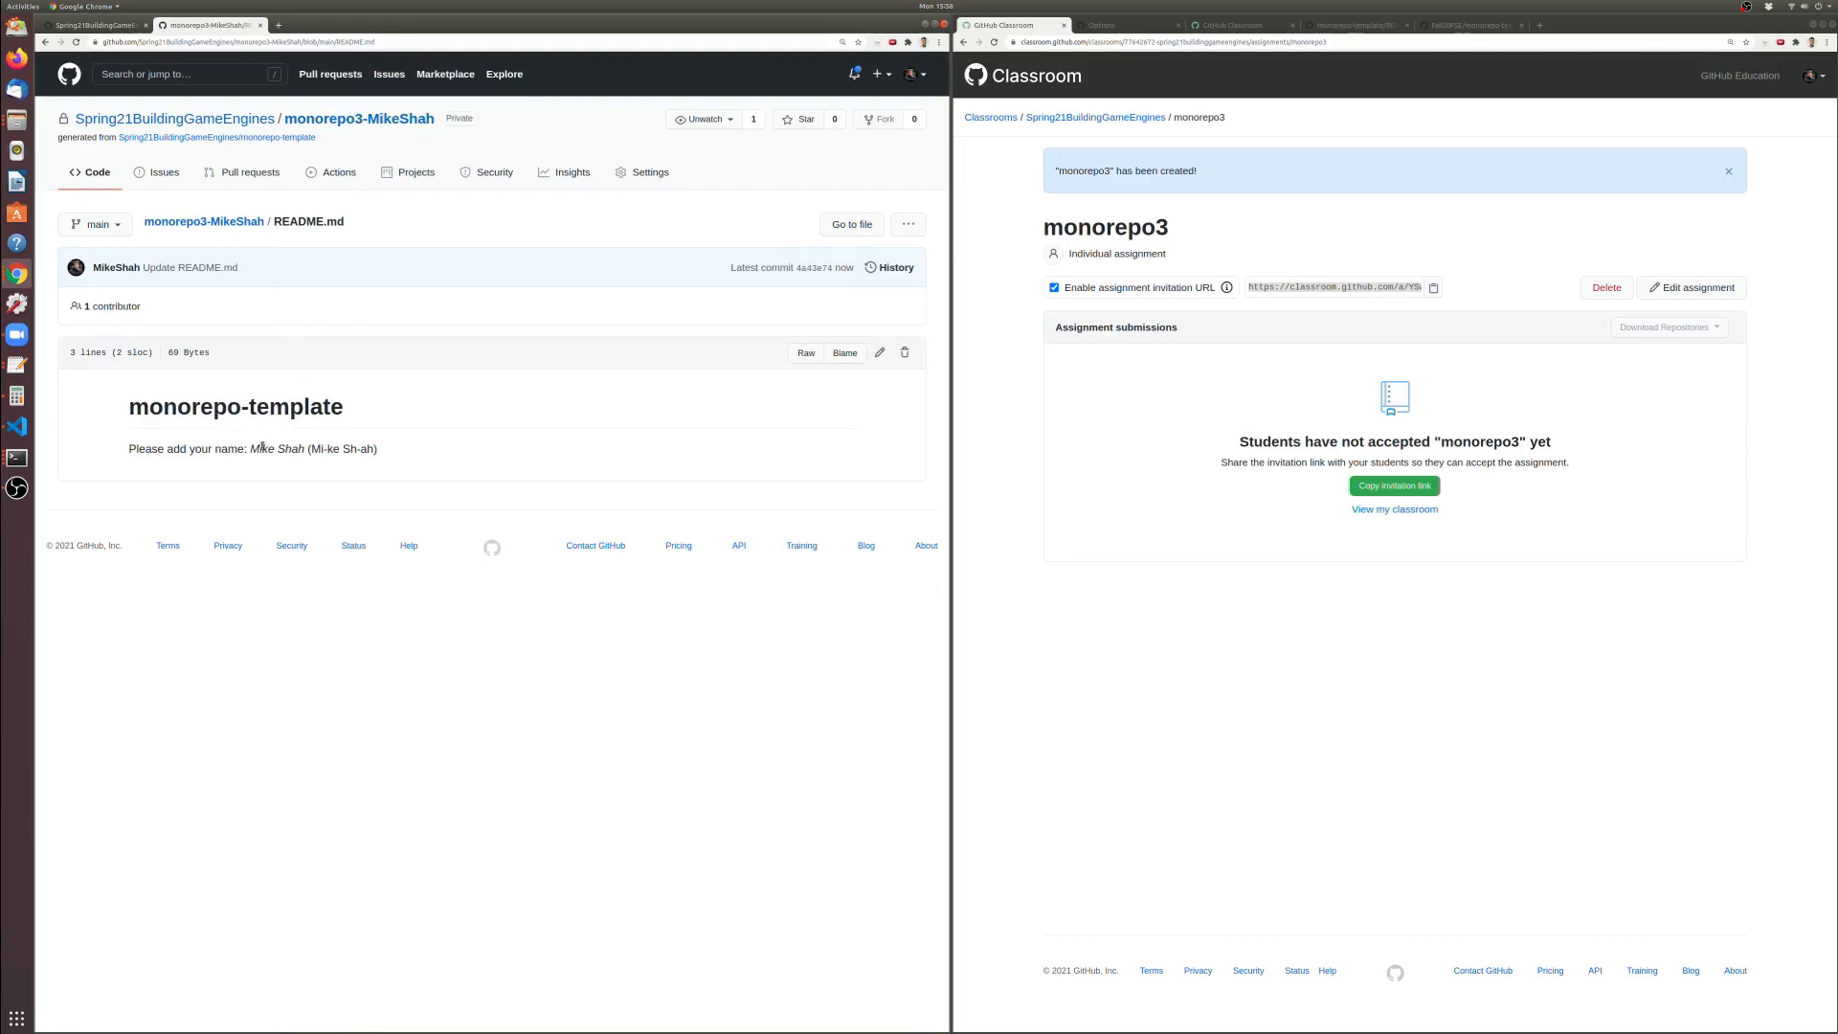
Check the branch list and the edited README in the student's monorepo3 repository
{"action": "left_click", "coordinate": [95, 224]}
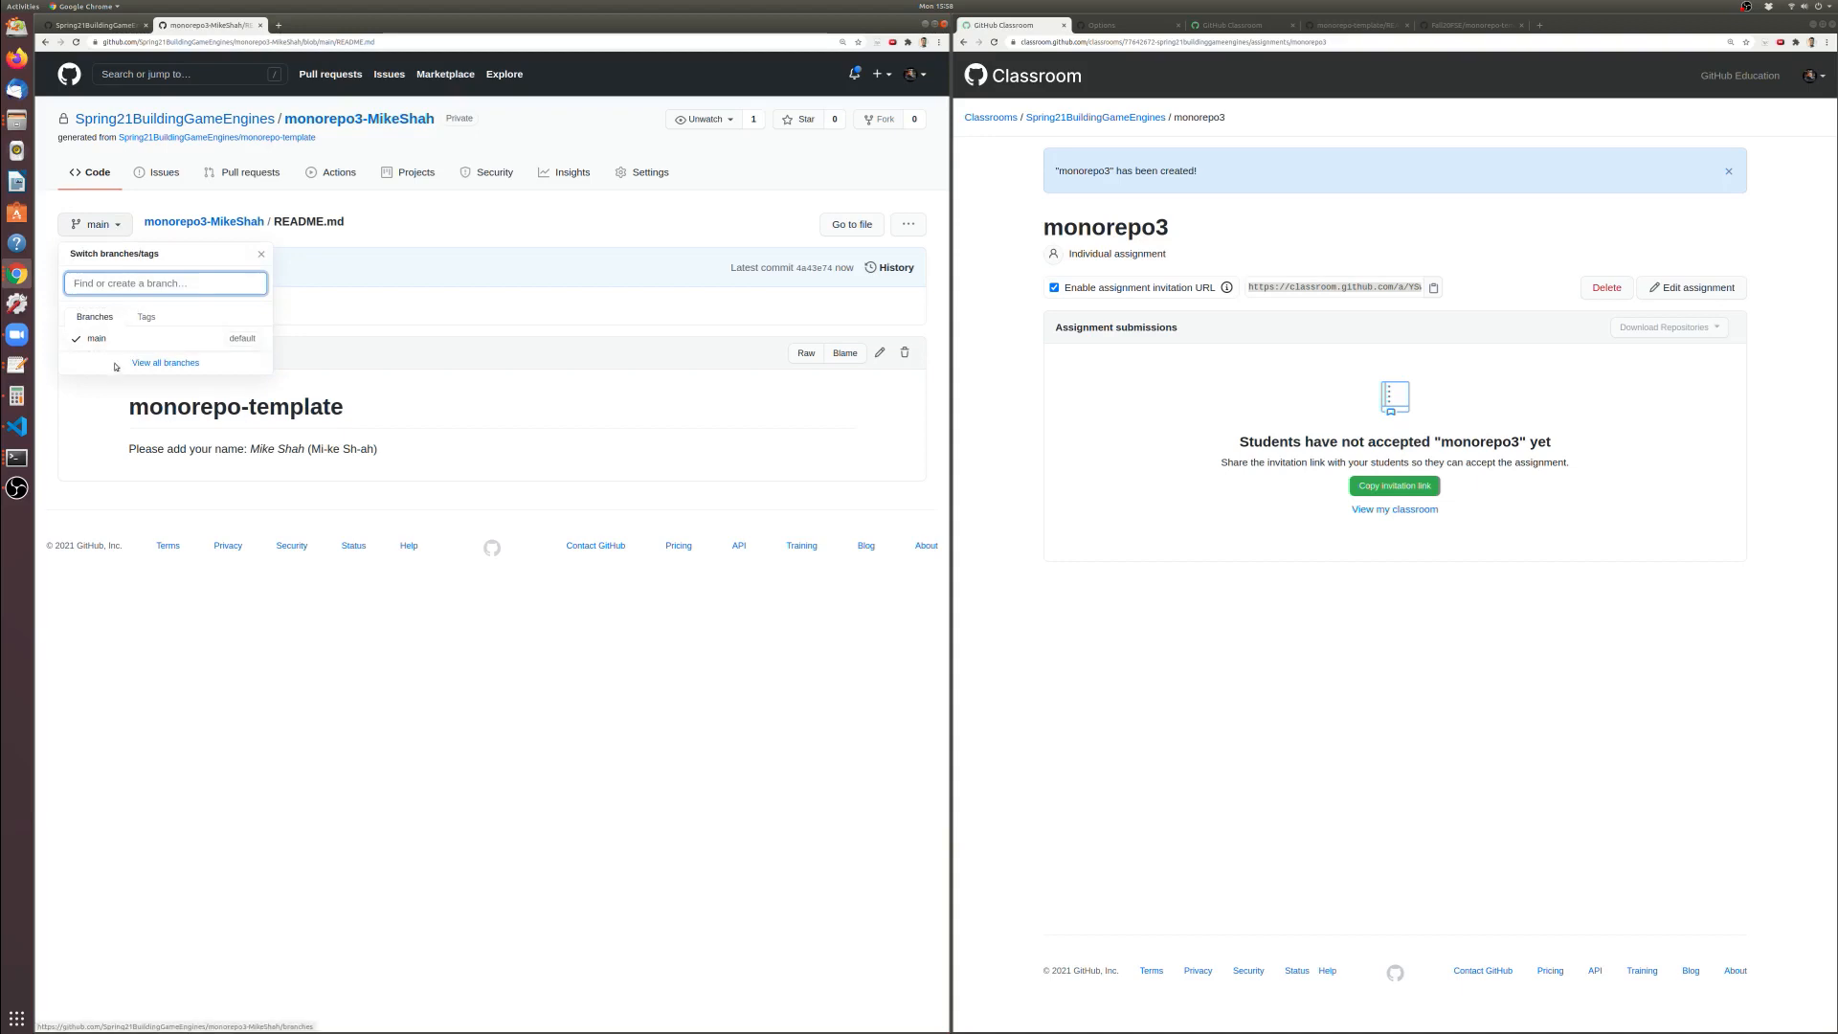
{"action": "left_click", "coordinate": [378, 386]}
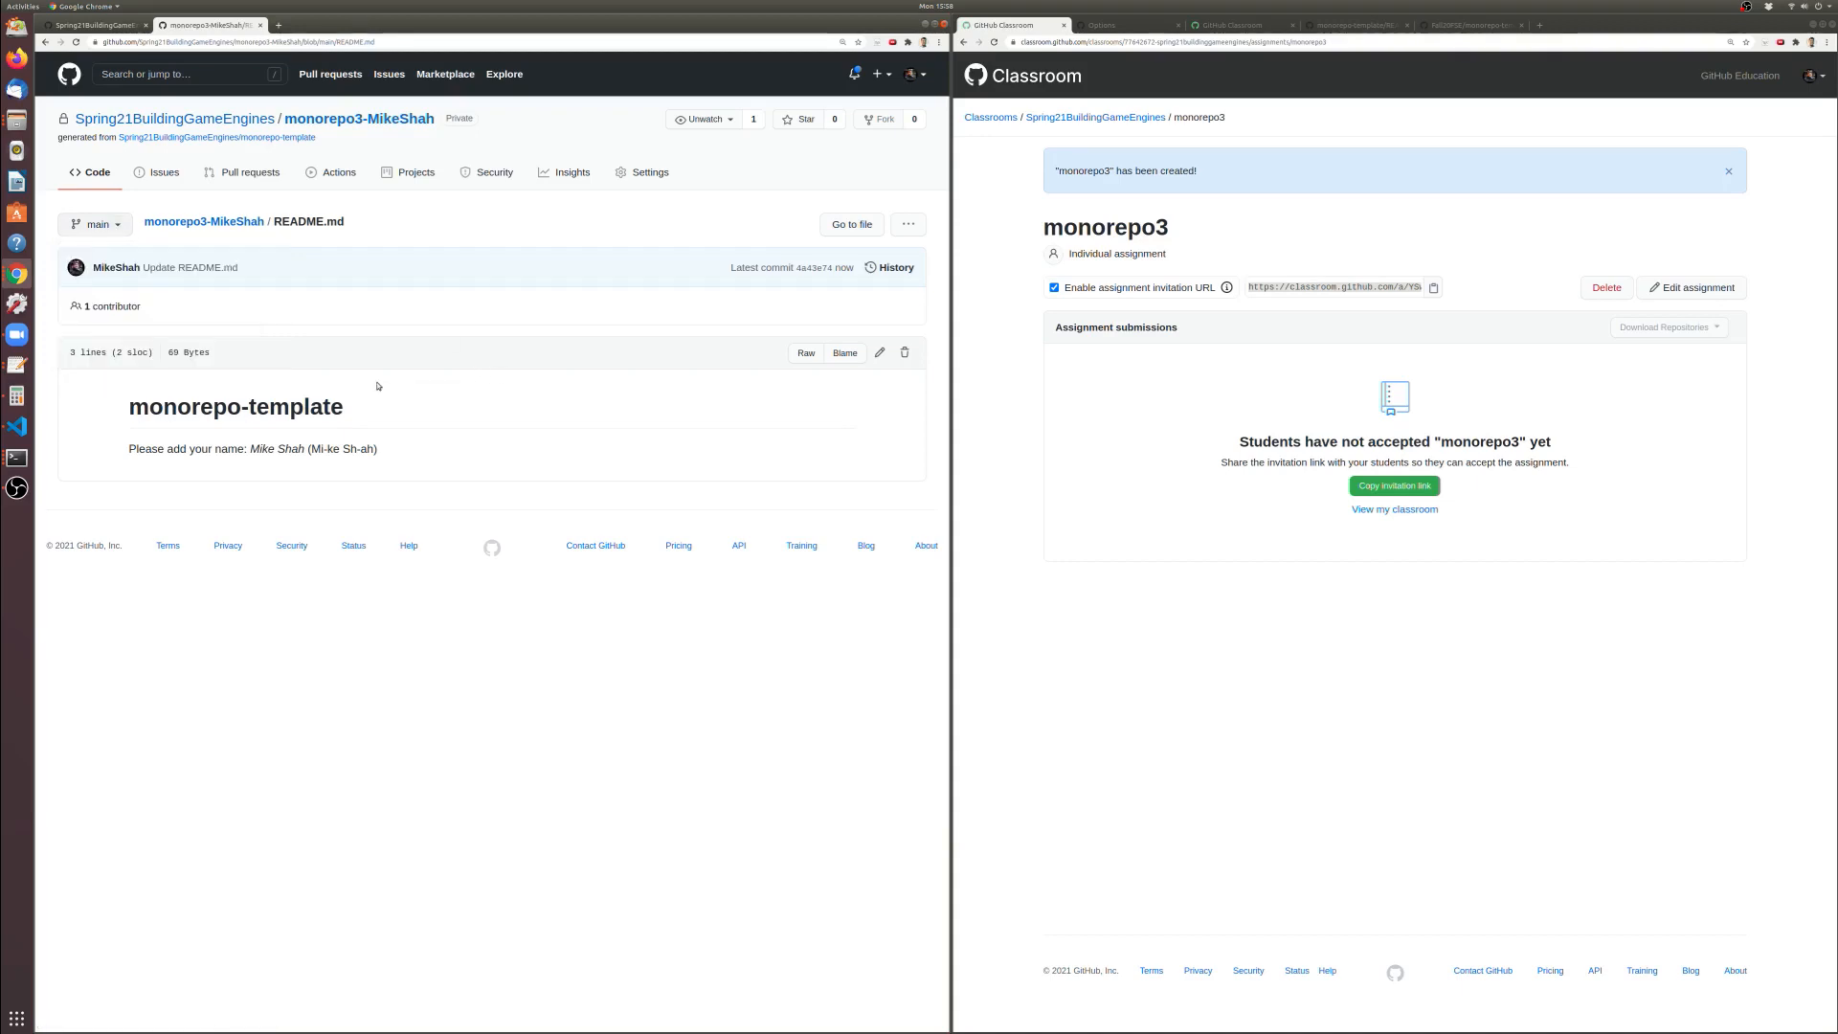
{"action": "left_click_drag", "start_coordinate": [213, 406], "coordinate": [353, 466]}
{"action": "left_click", "coordinate": [353, 466]}
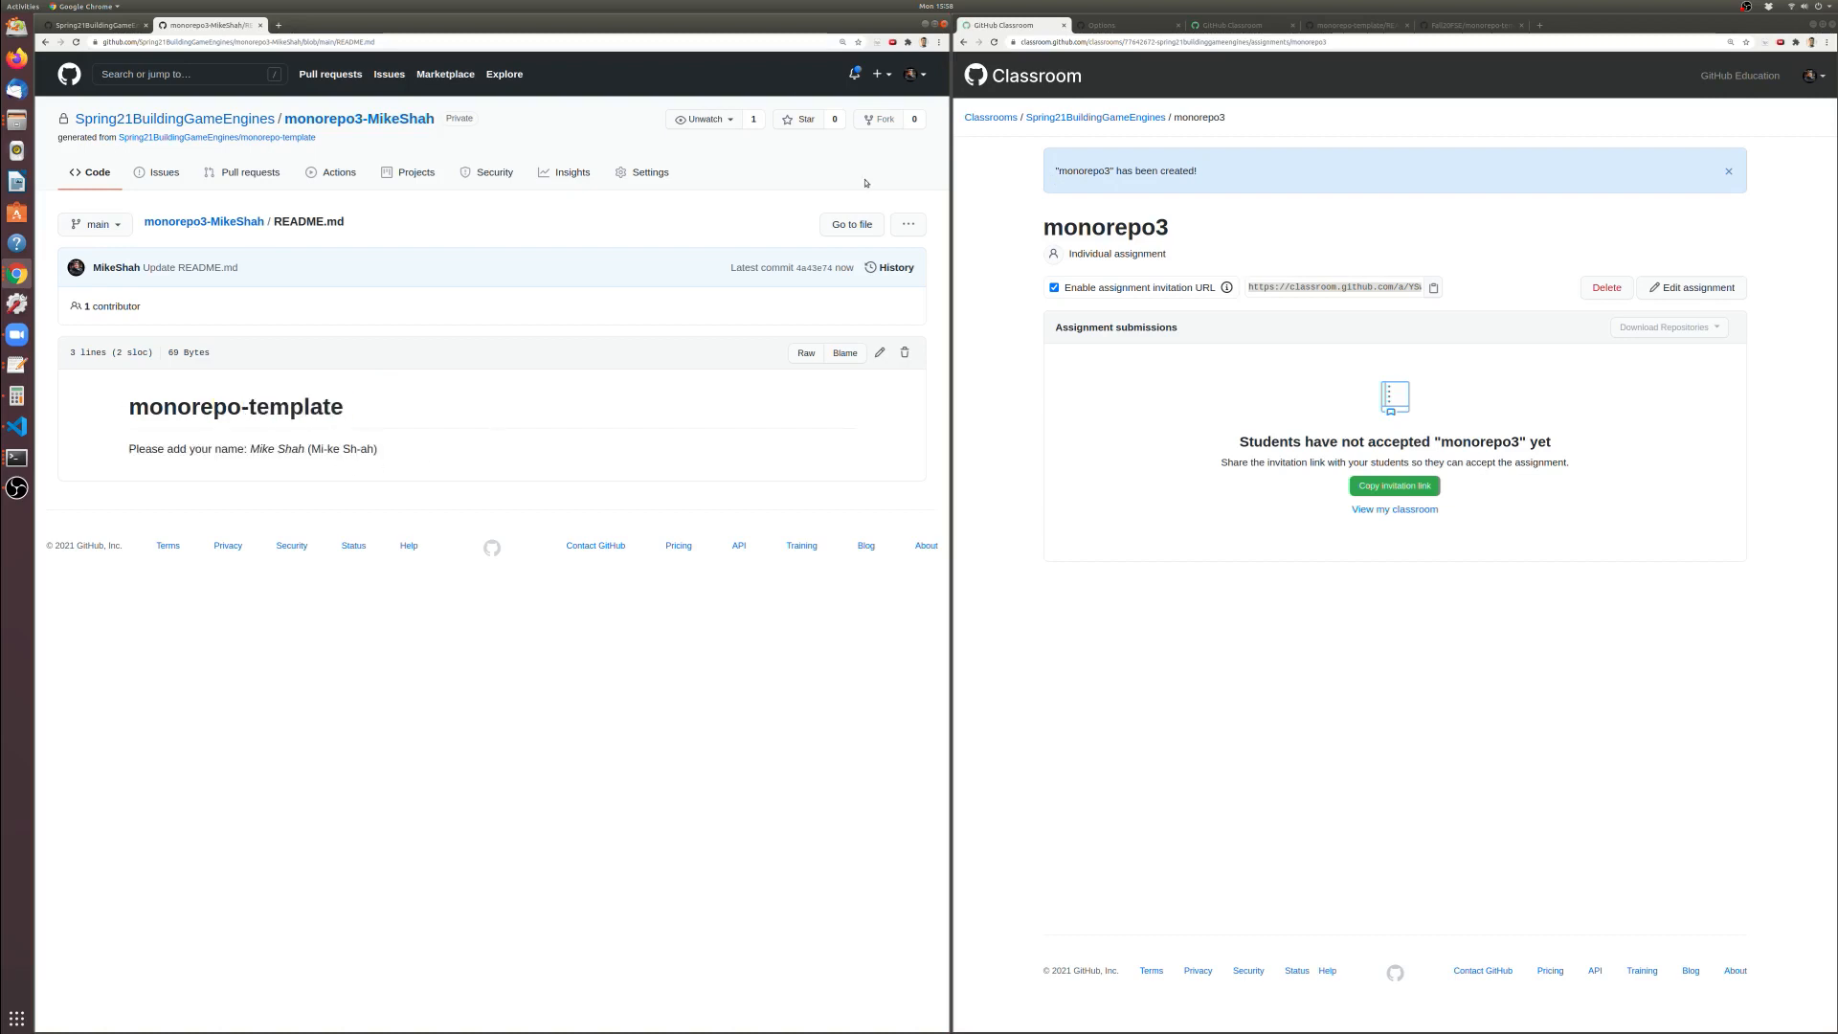
Reload the monorepo-template README and compare its text with the student's edited README
{"action": "left_click", "coordinate": [1335, 25]}
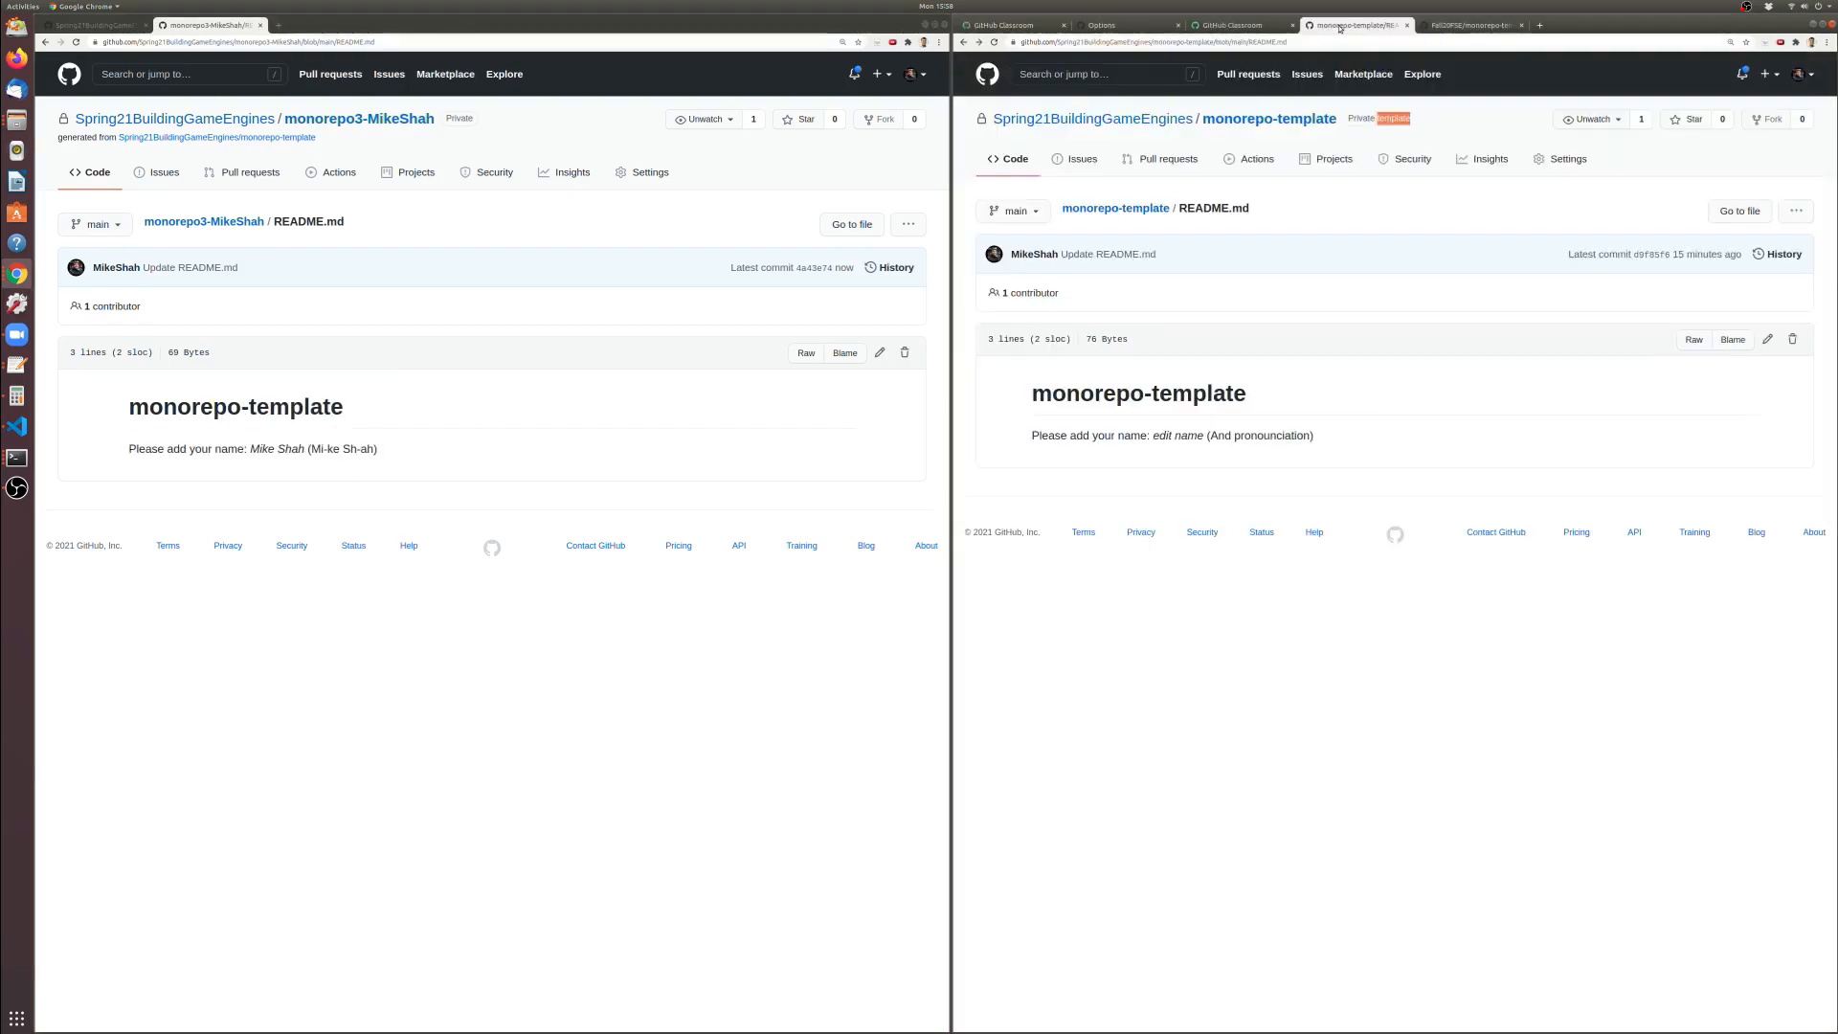
{"action": "left_click", "coordinate": [995, 43]}
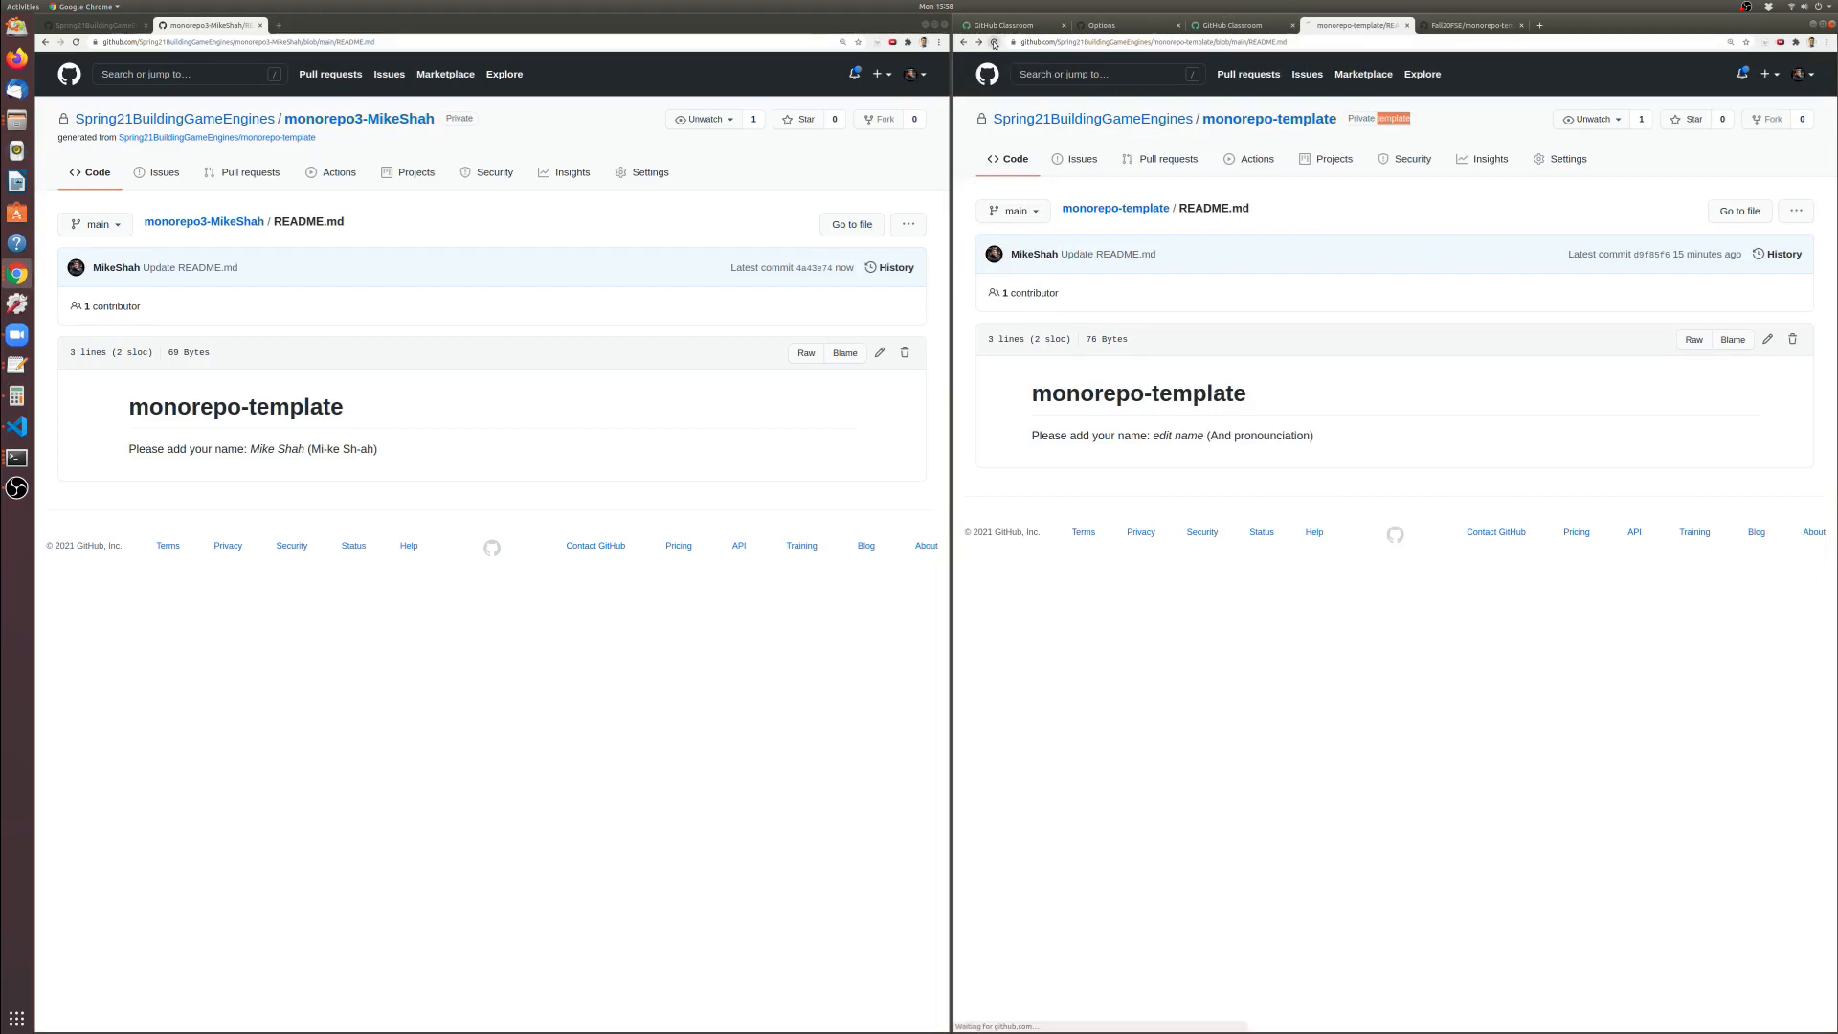
{"action": "left_click_drag", "start_coordinate": [1348, 118], "coordinate": [1407, 118]}
{"action": "left_click_drag", "start_coordinate": [1151, 438], "coordinate": [1257, 442]}
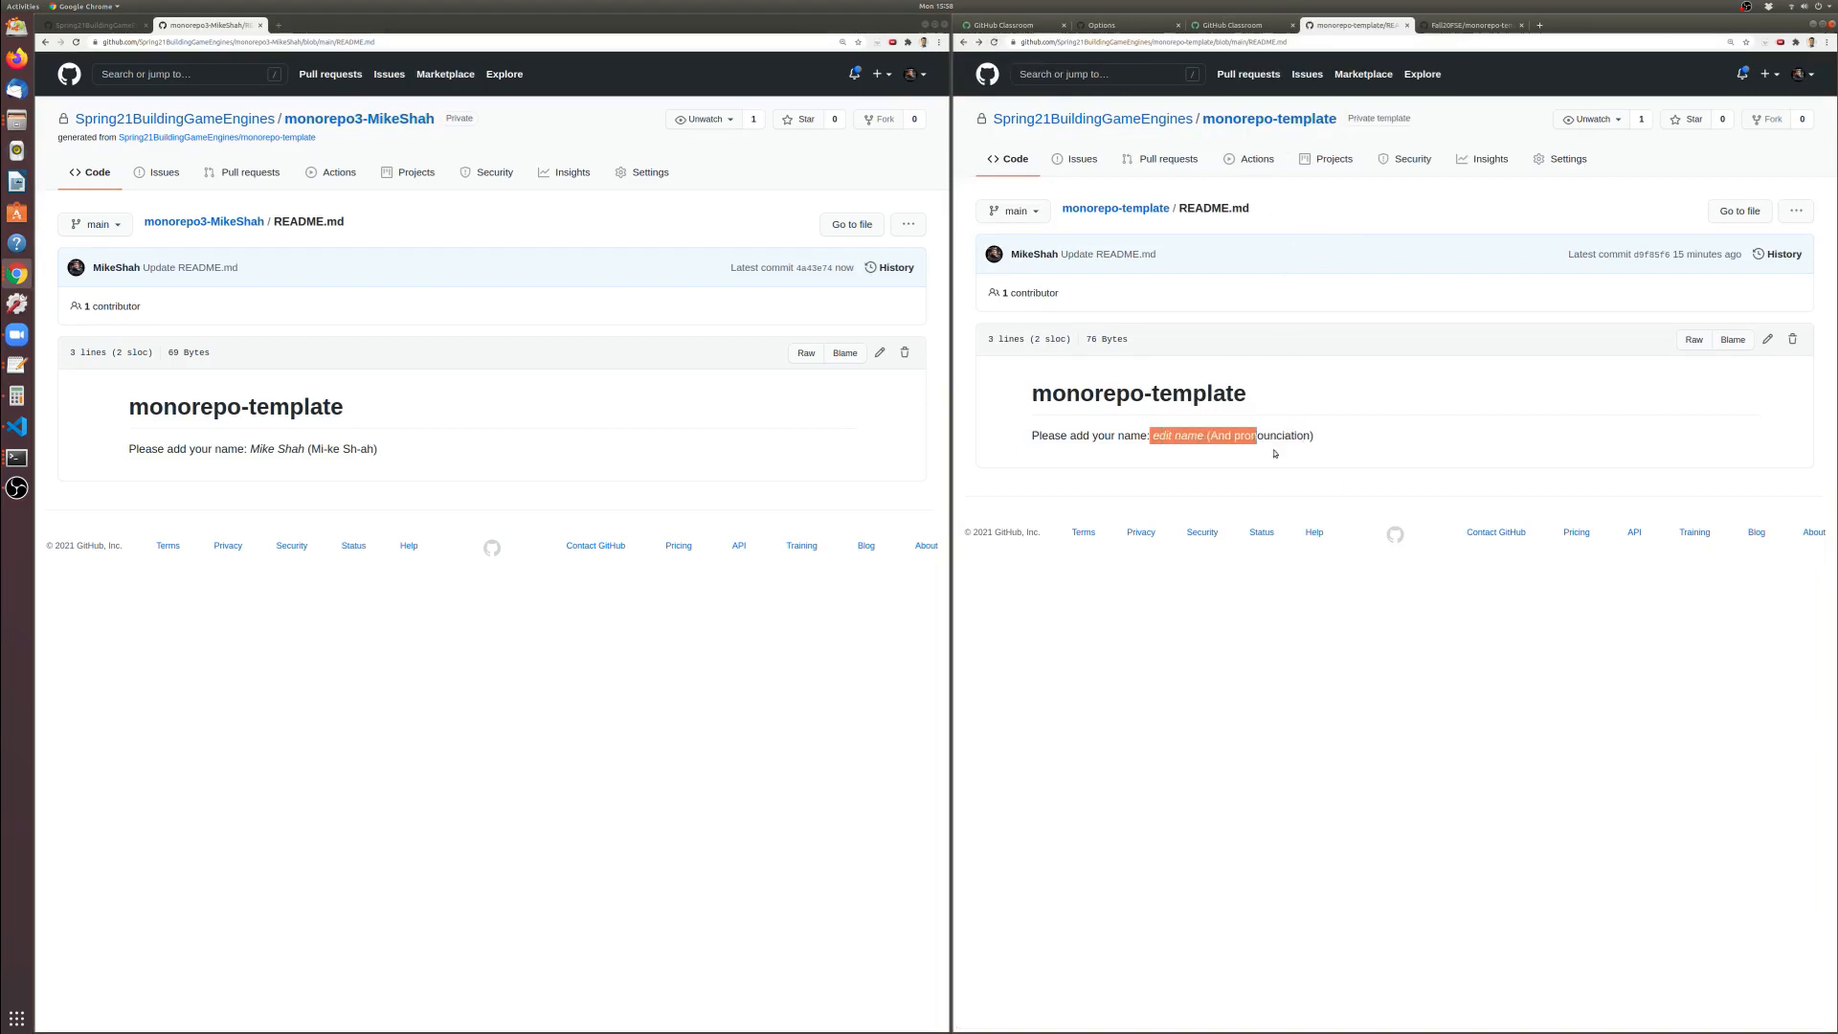
{"action": "left_click", "coordinate": [1274, 455]}
{"action": "left_click_drag", "start_coordinate": [335, 448], "coordinate": [217, 448]}
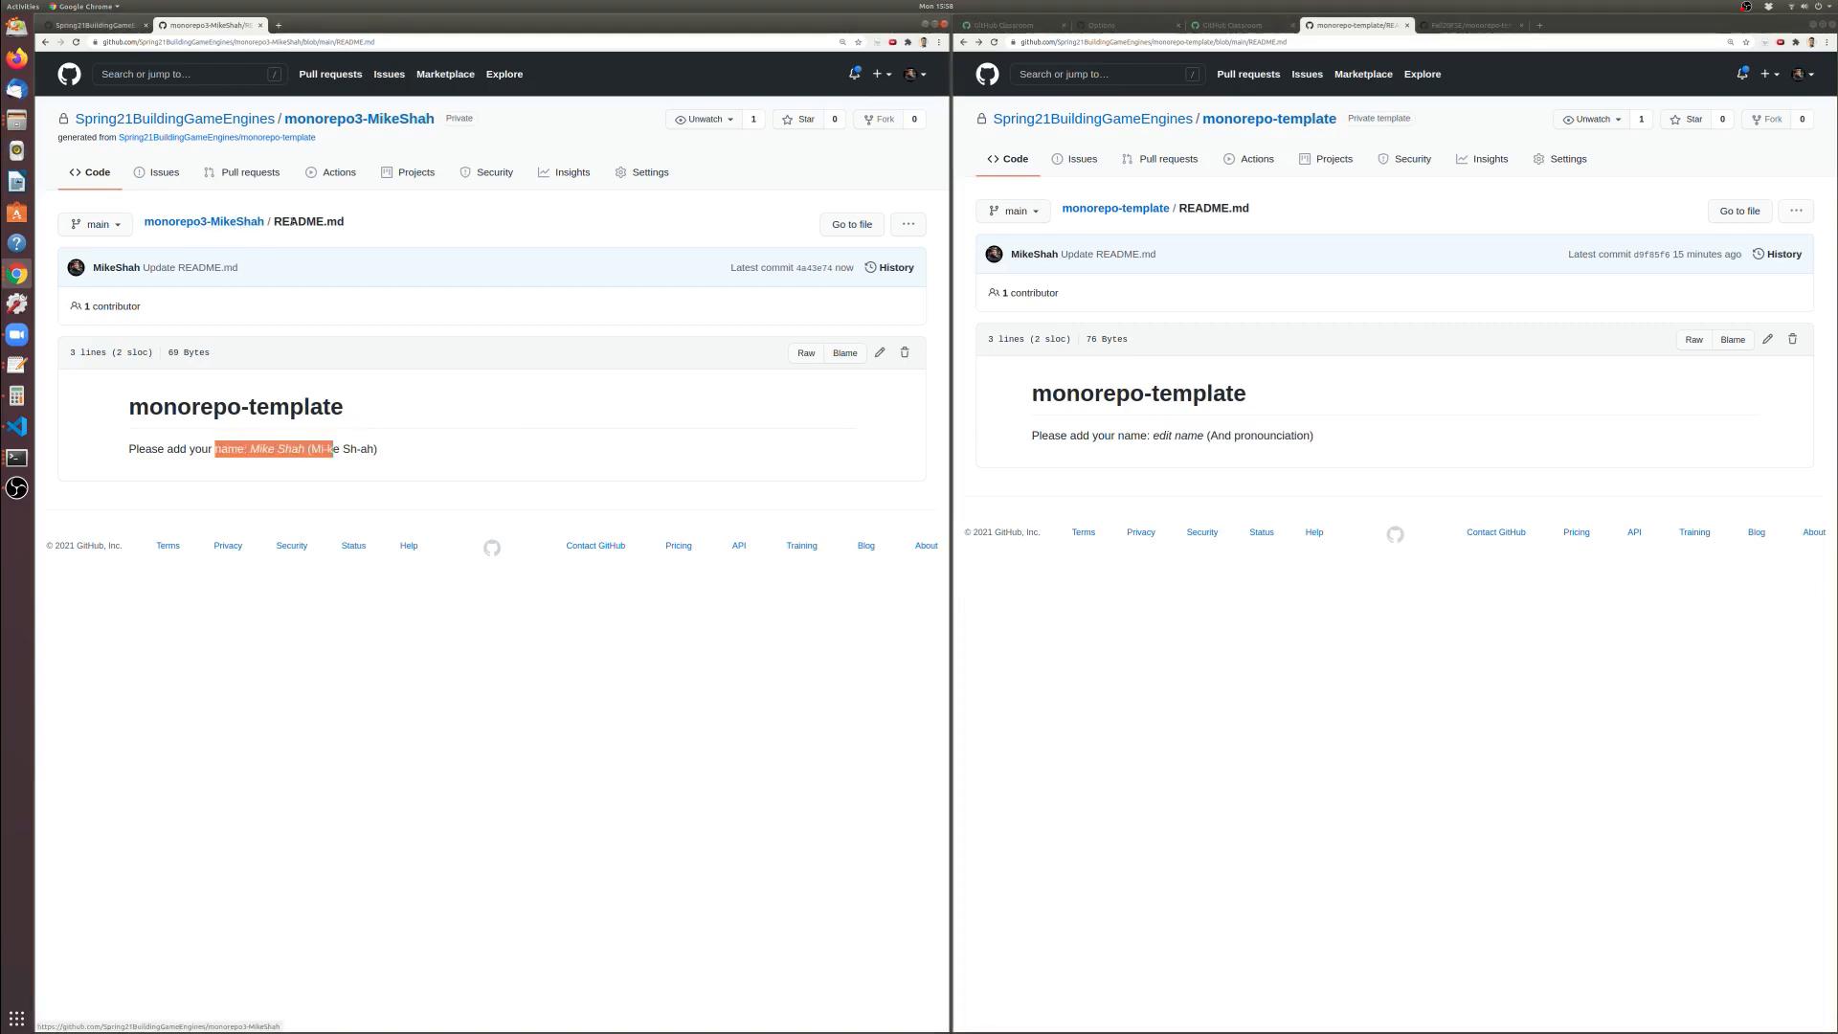
{"action": "mouse_move", "coordinate": [1067, 393]}
{"action": "left_mouse_down"}
{"action": "mouse_move", "coordinate": [1295, 418]}
{"action": "mouse_move", "coordinate": [1039, 393]}
{"action": "left_mouse_up"}
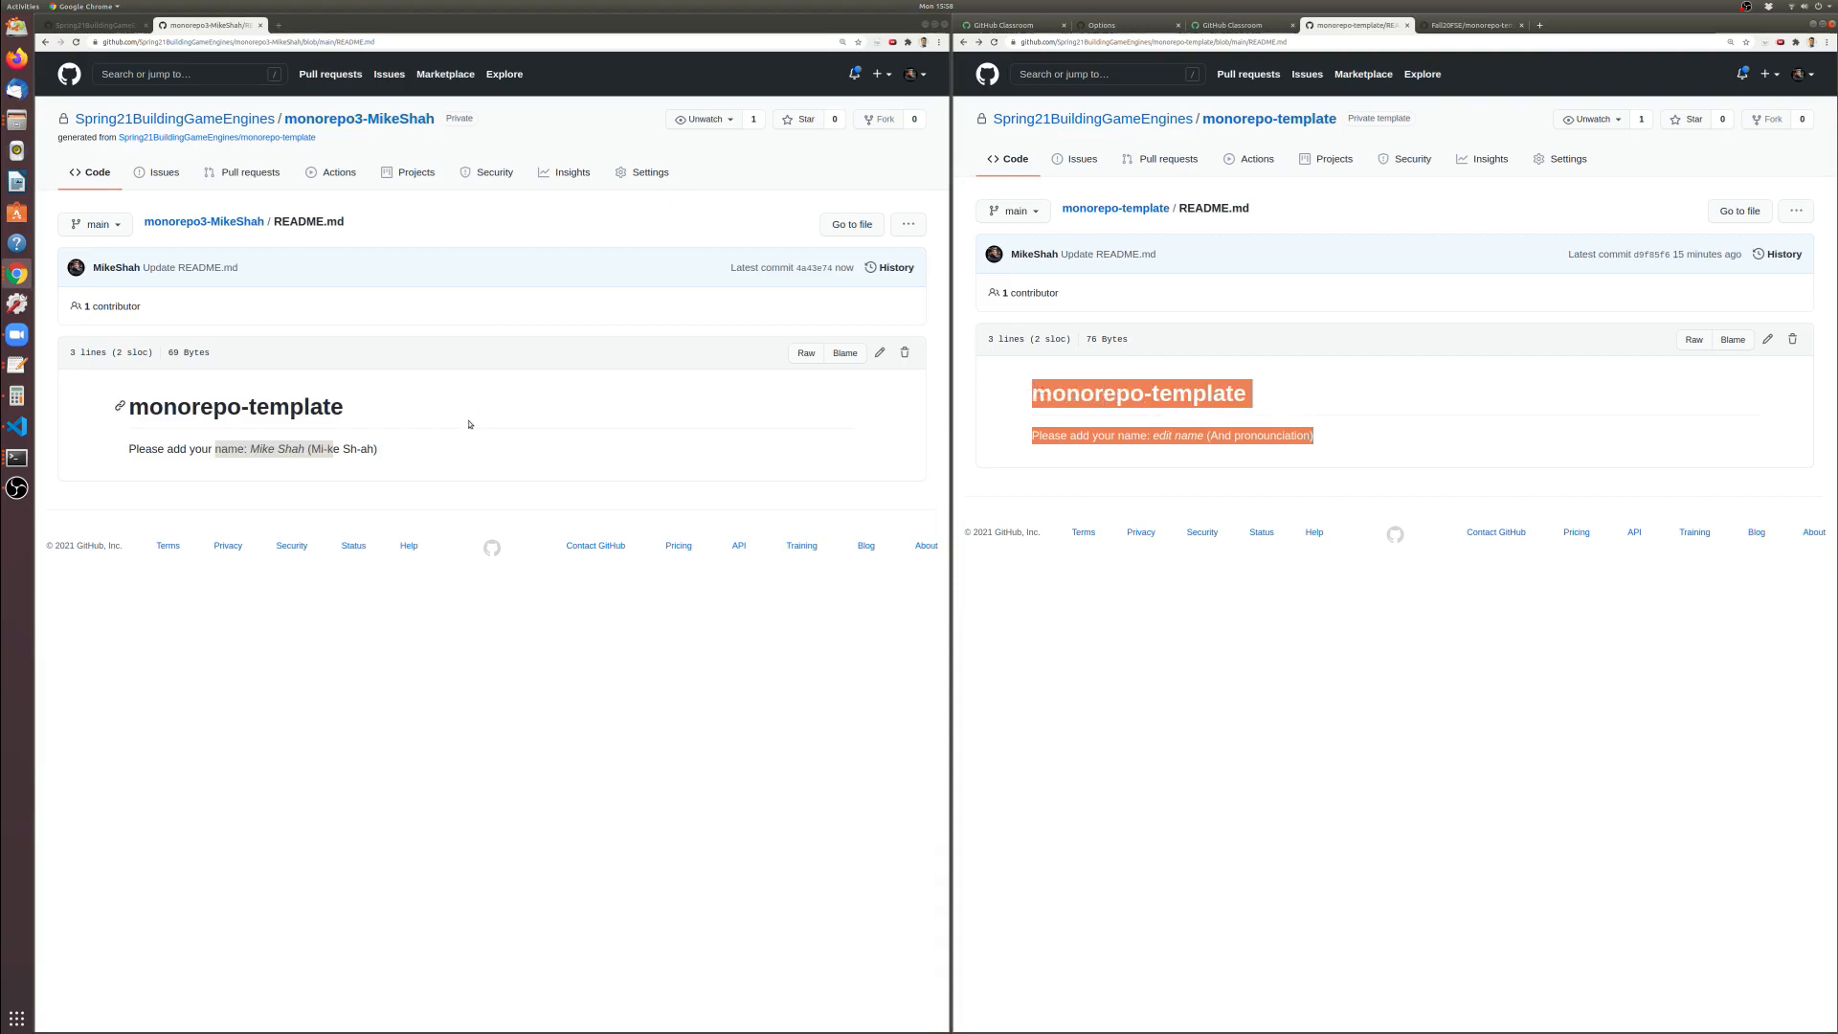
{"action": "left_click_drag", "start_coordinate": [378, 476], "coordinate": [222, 403]}
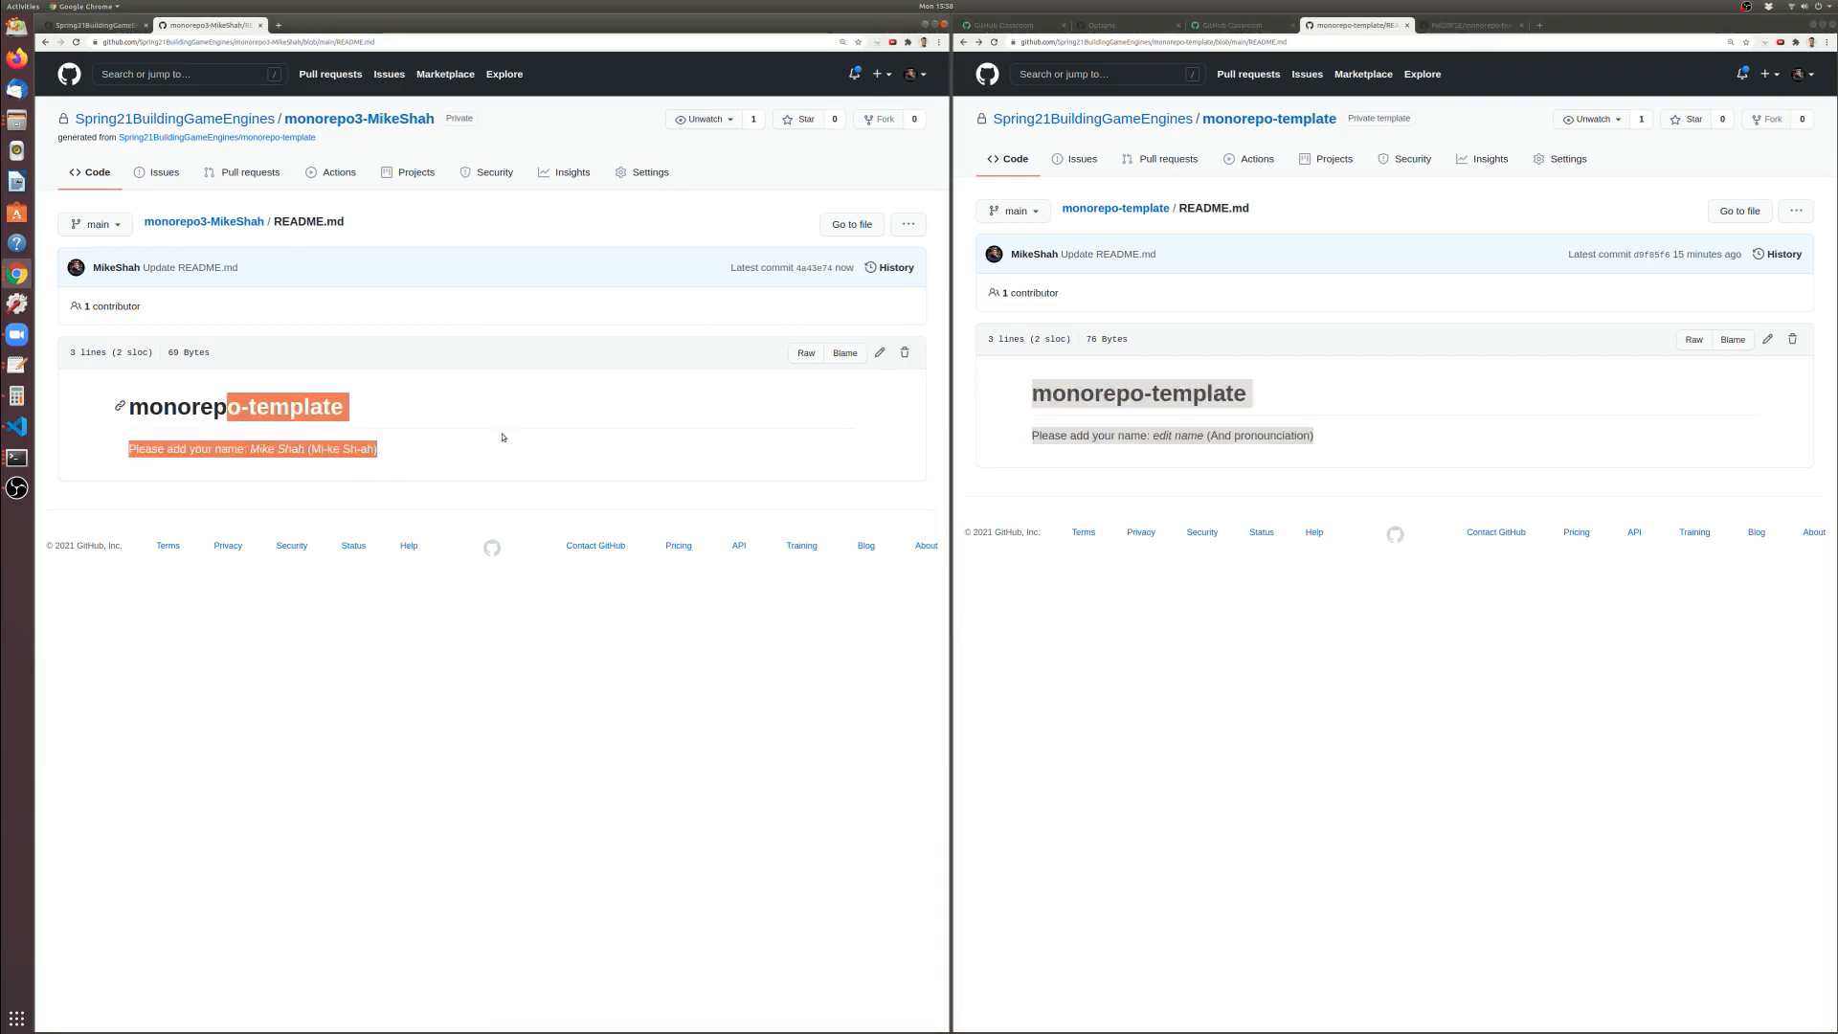
{"action": "left_click", "coordinate": [545, 412]}
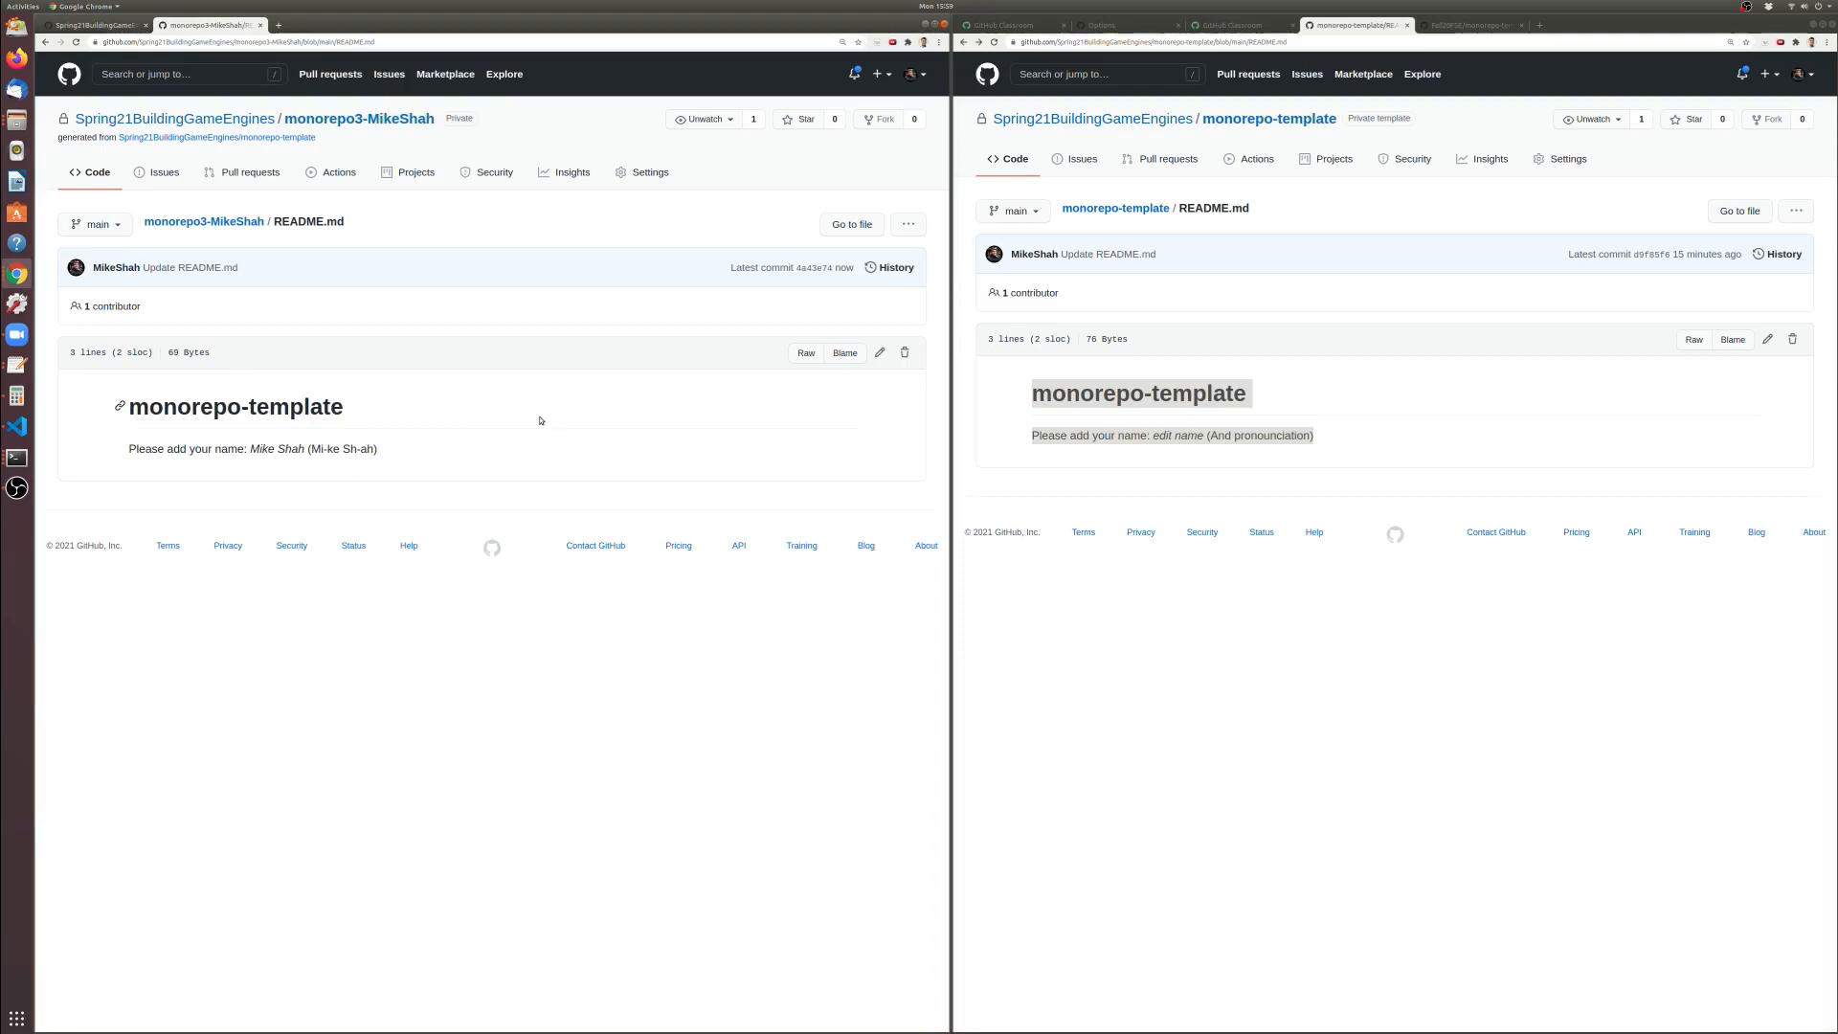